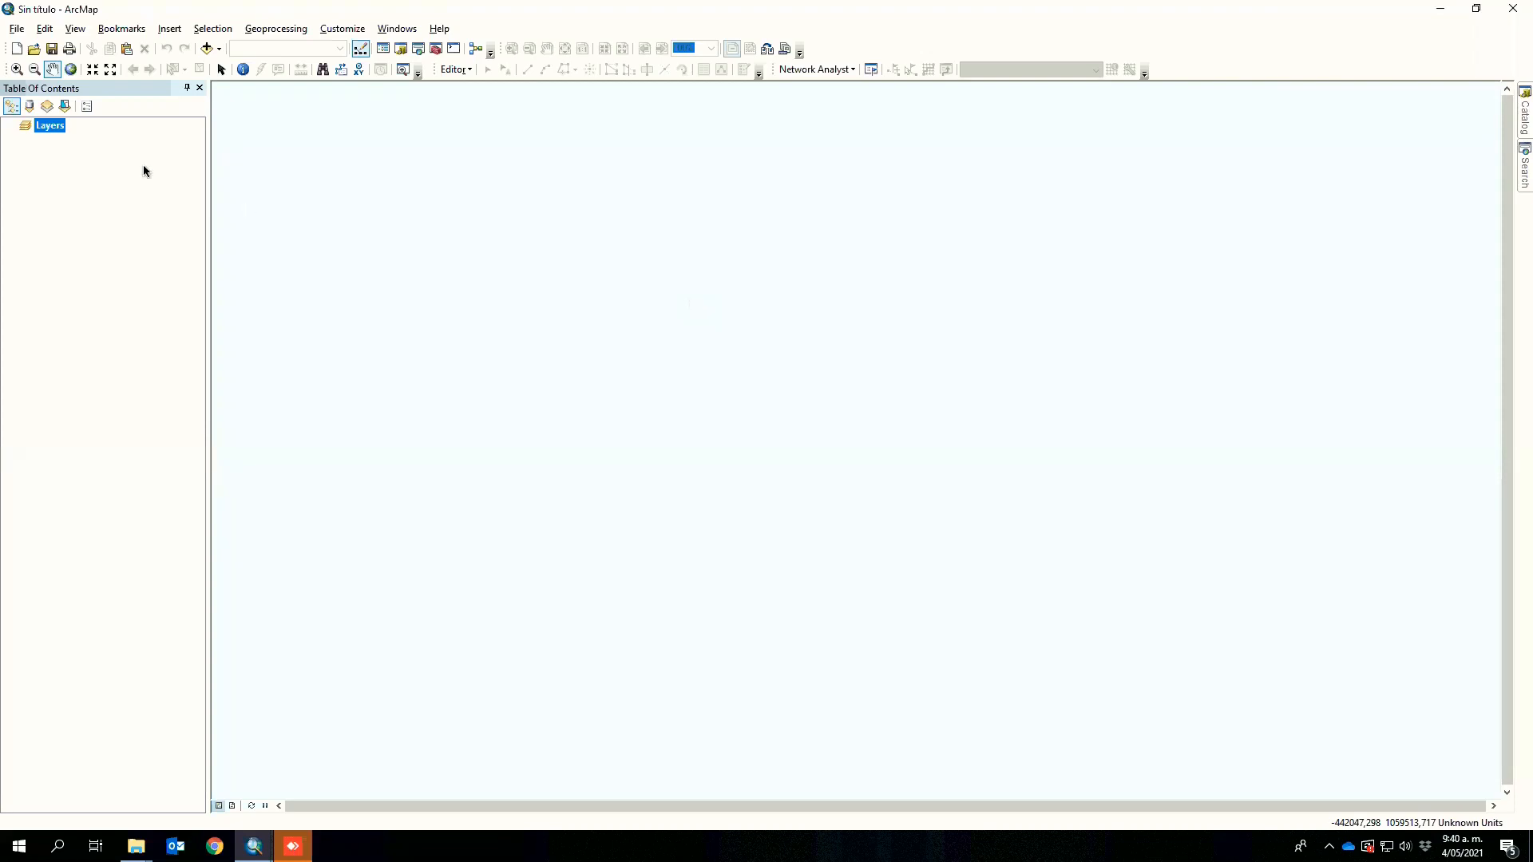
- Set the Layers data frame's coordinate system to the favorite MAGNA Colombia Bogota
right_click(55, 125)
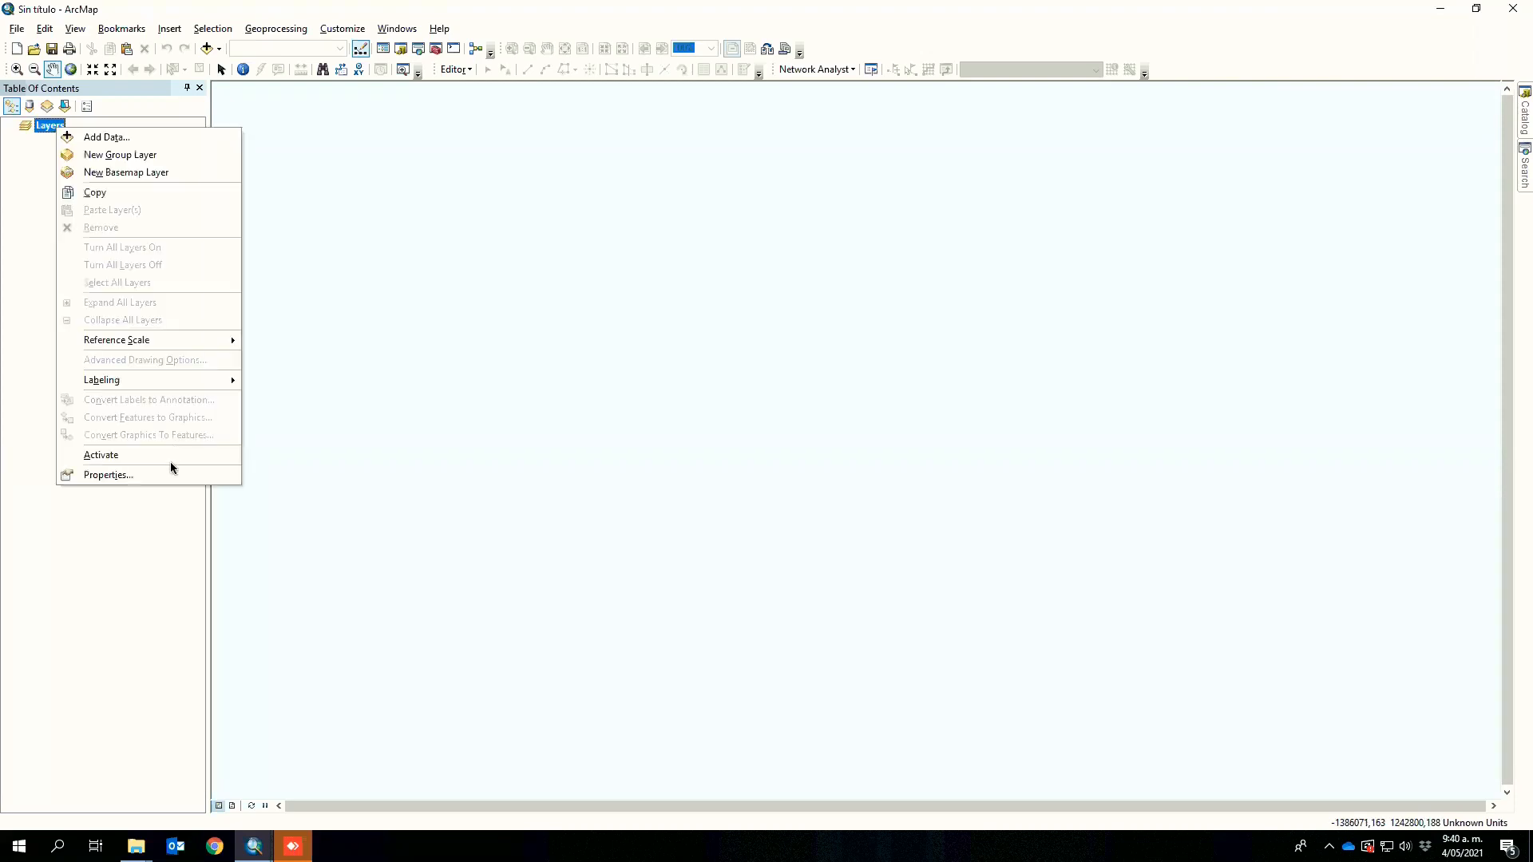
left_click(16, 265)
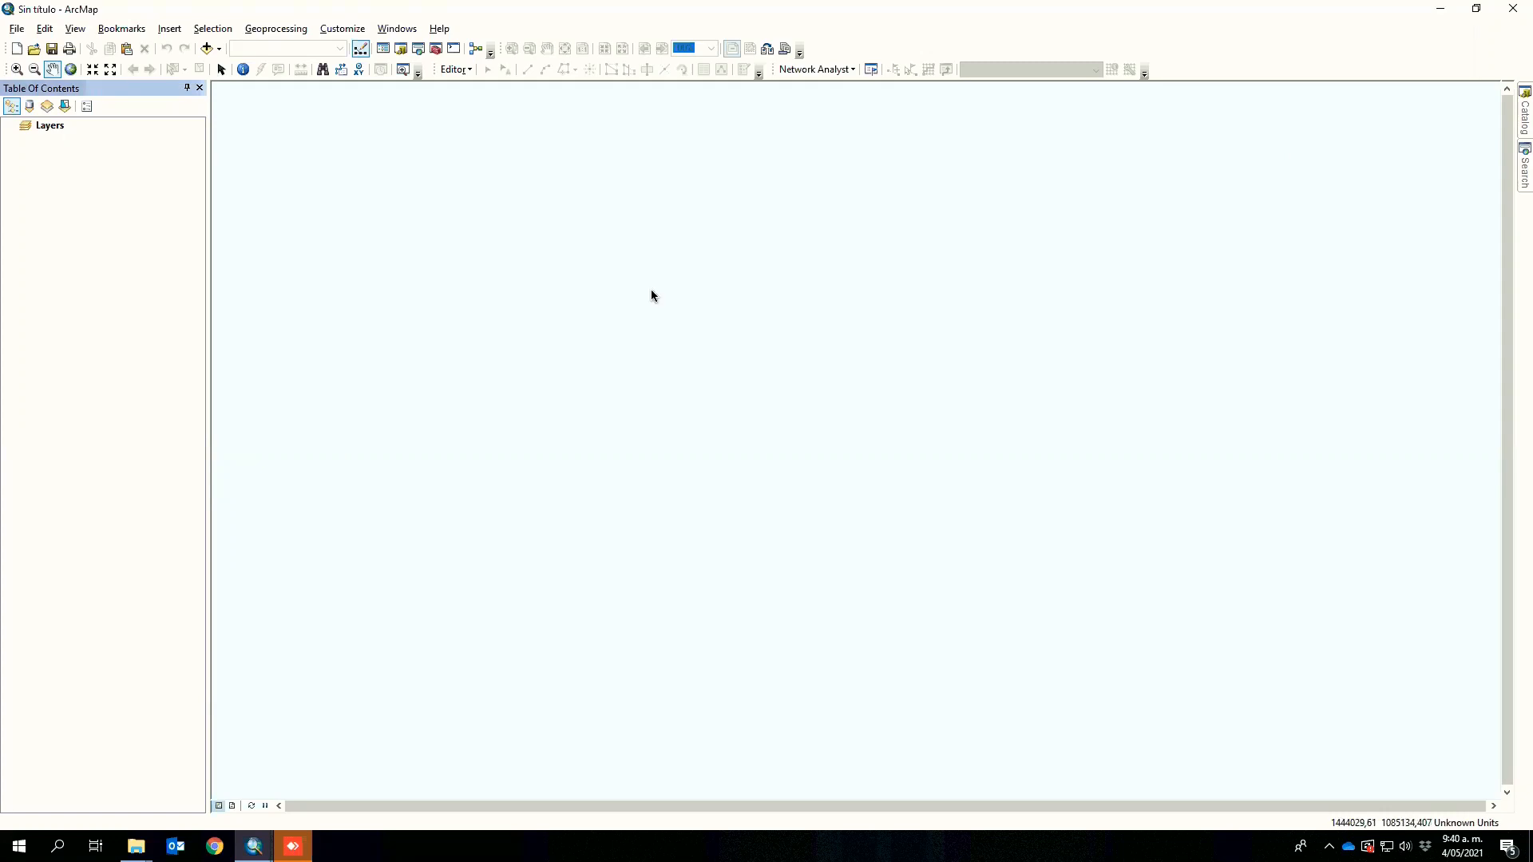
right_click(44, 126)
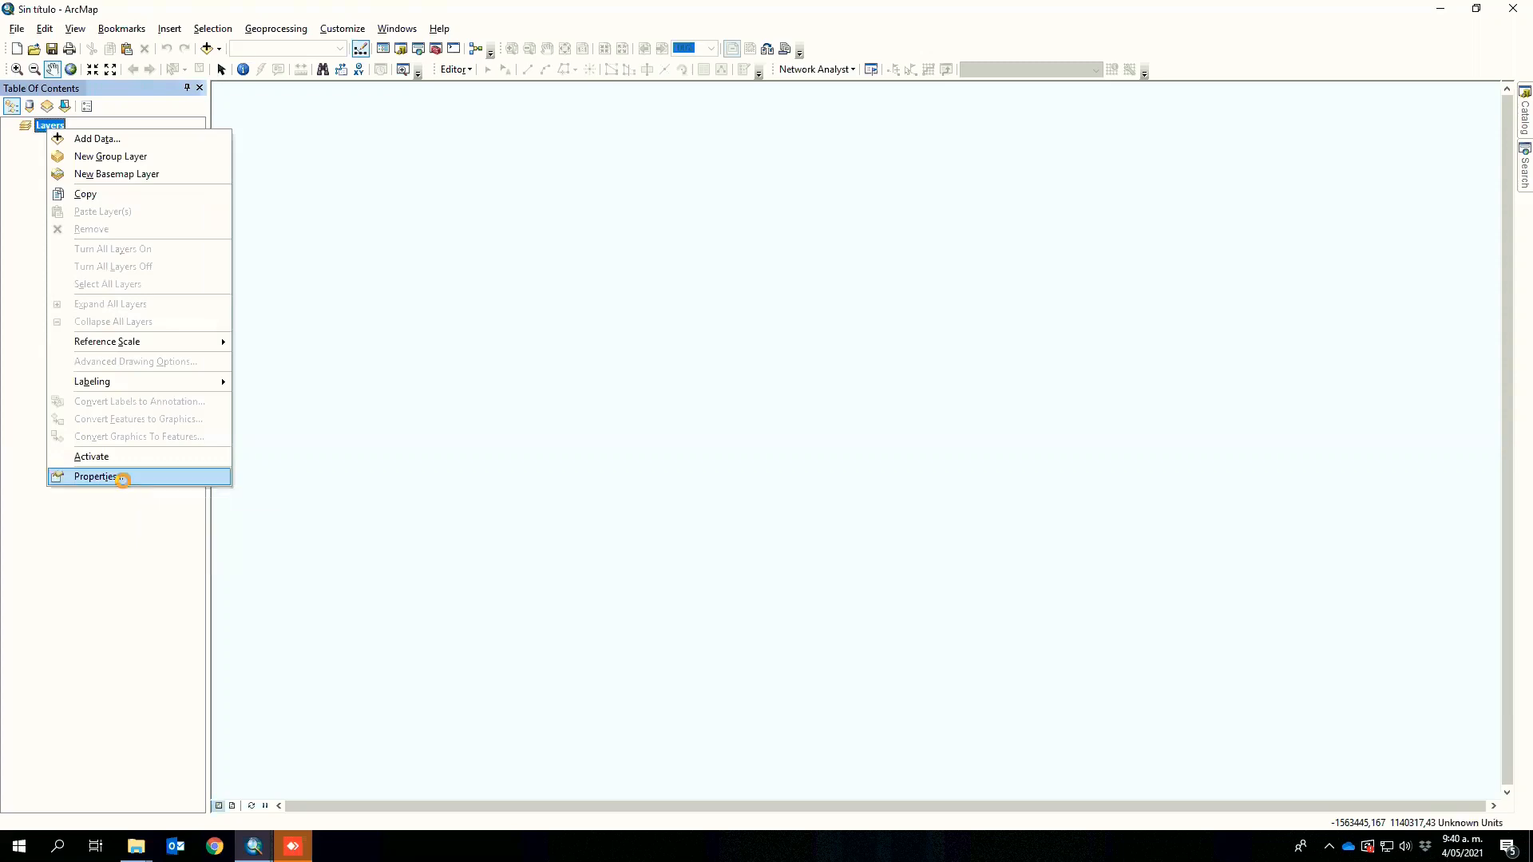
left_click(122, 479)
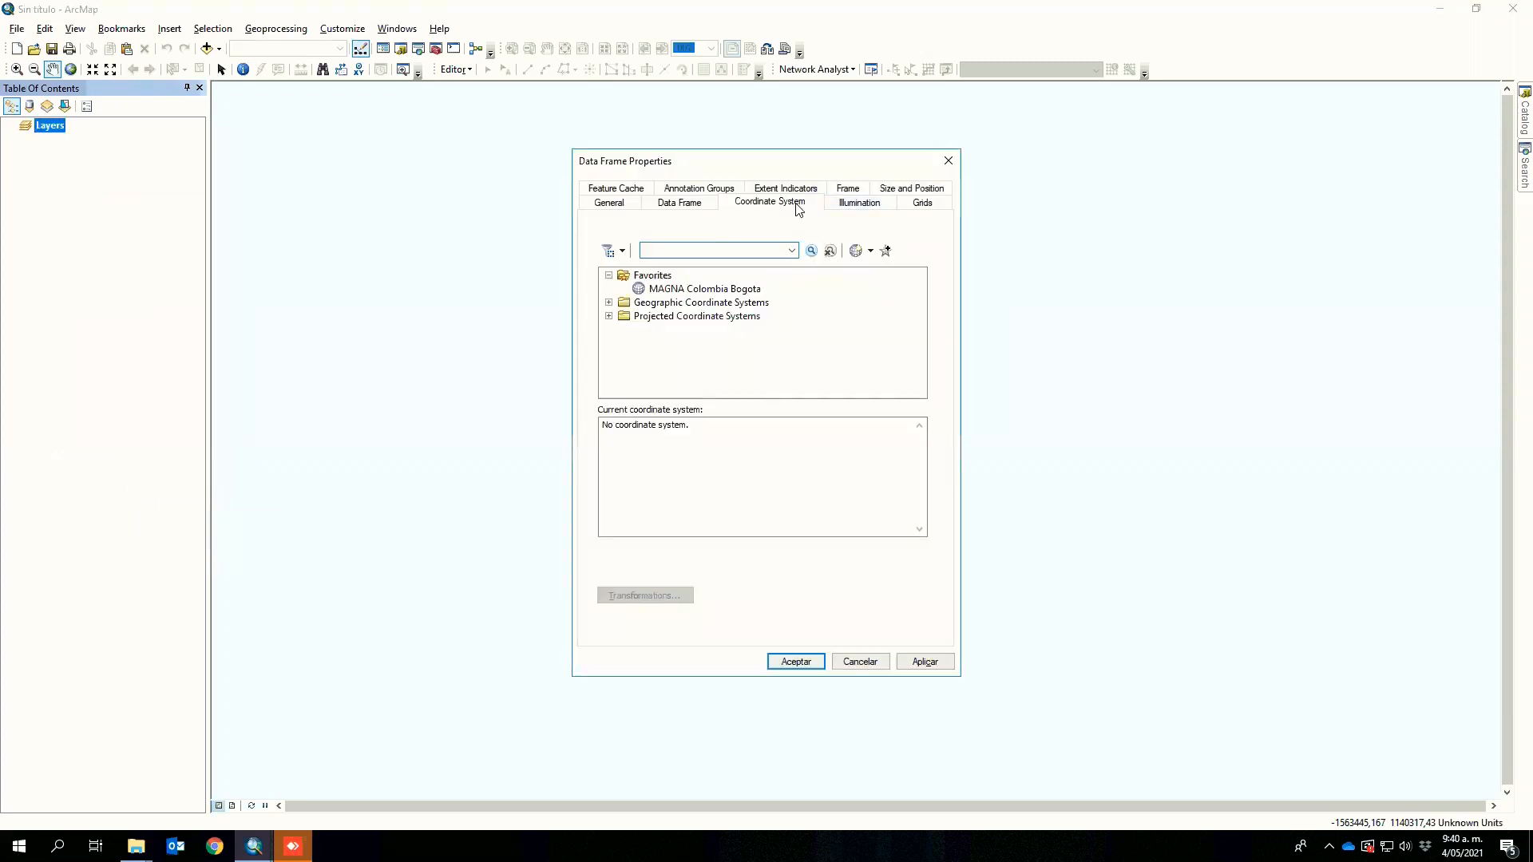
left_click(670, 291)
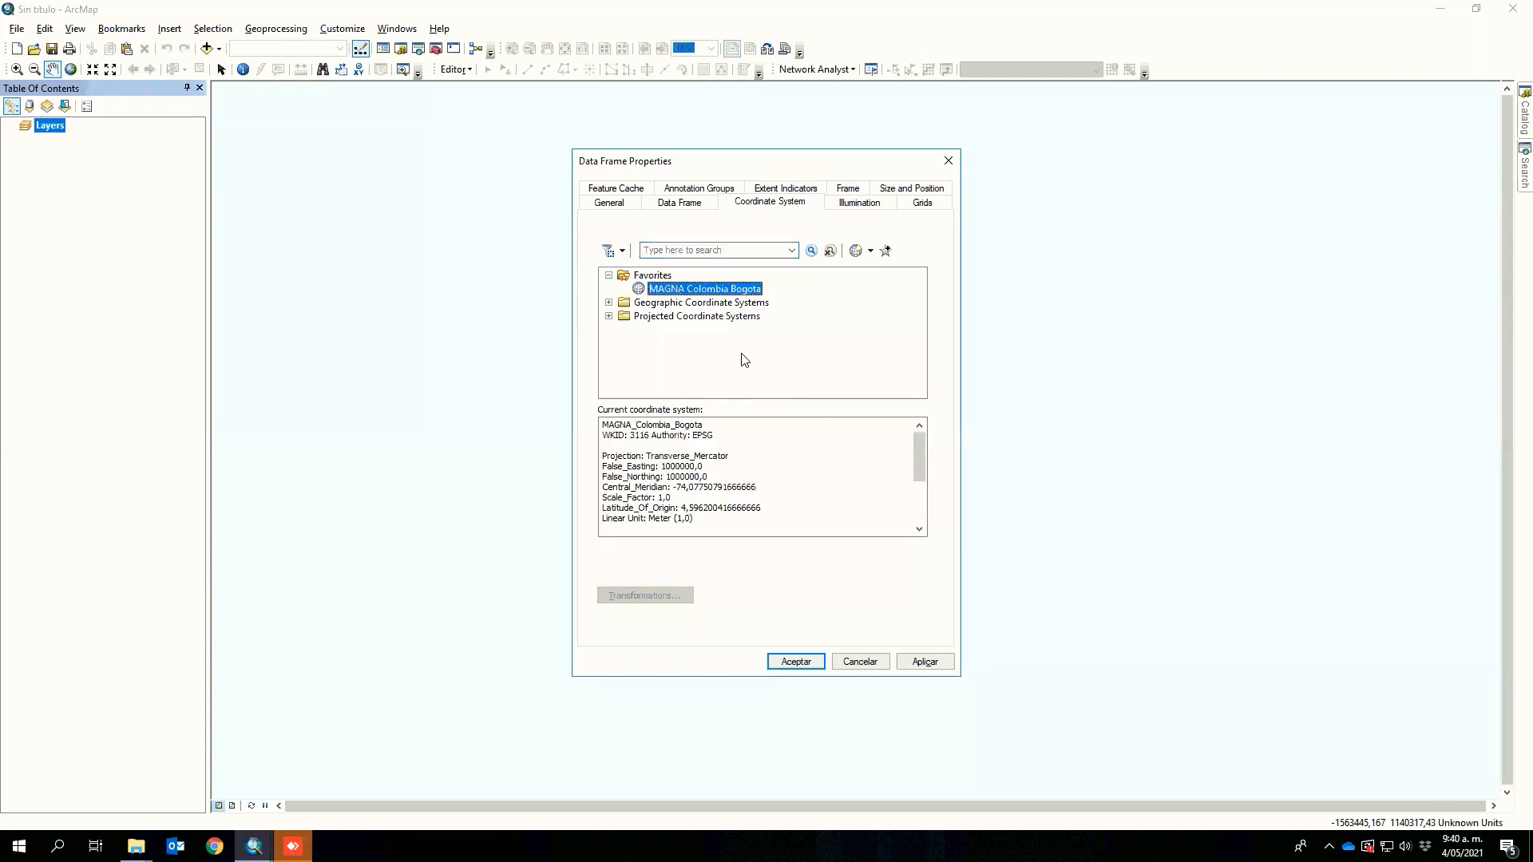
left_click(799, 663)
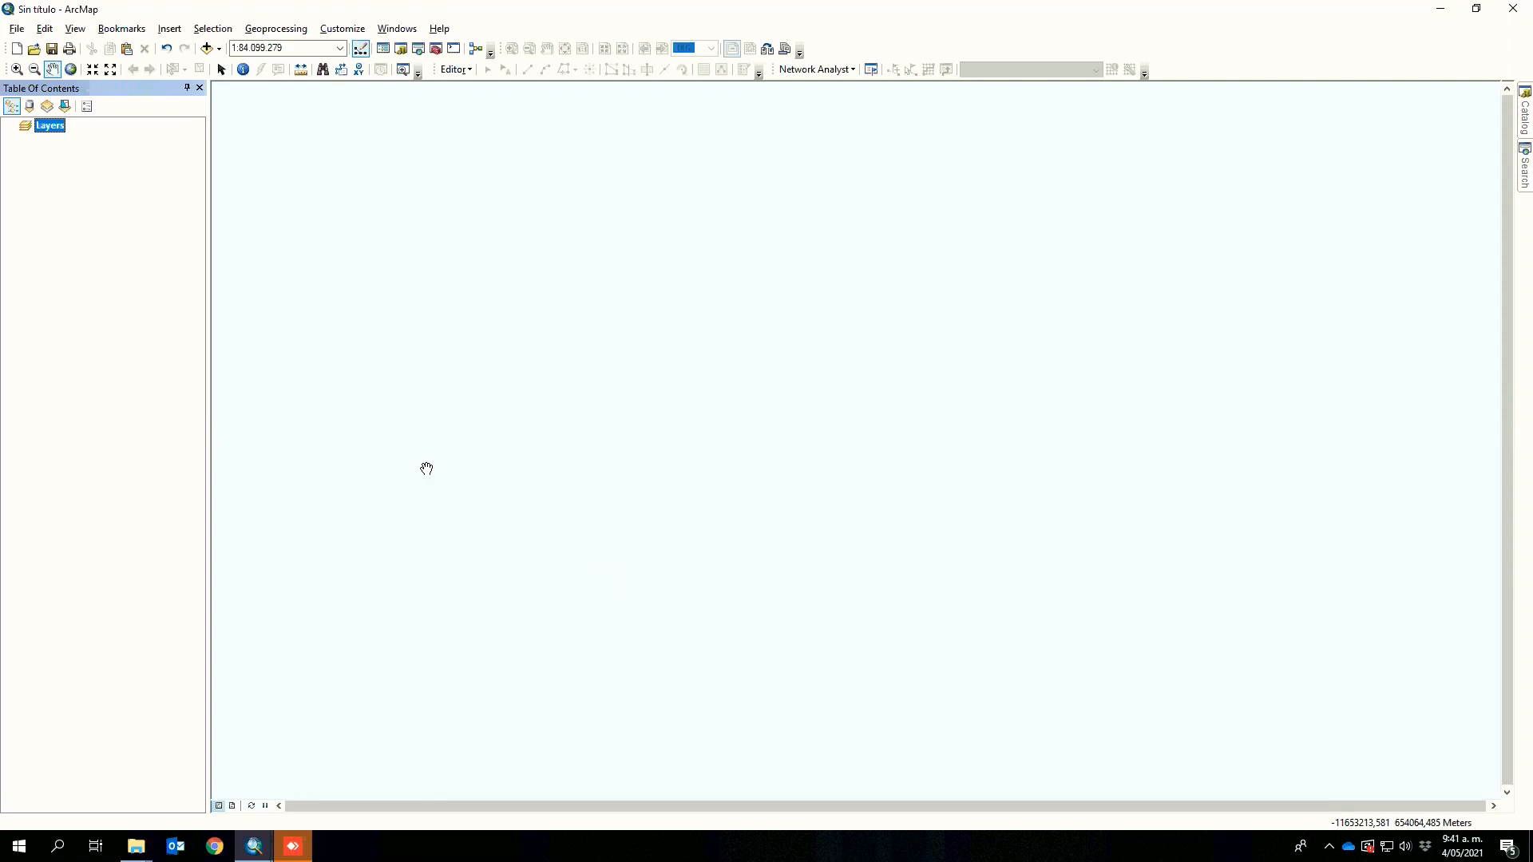
- Add Estaciones_Transmilenio, Malla_Vial_Integral_Bogota_D_C, LOCALIDADES and Troncal_Transmilenio from DatosGeo2021-10.gdb to the map
left_click(206, 48)
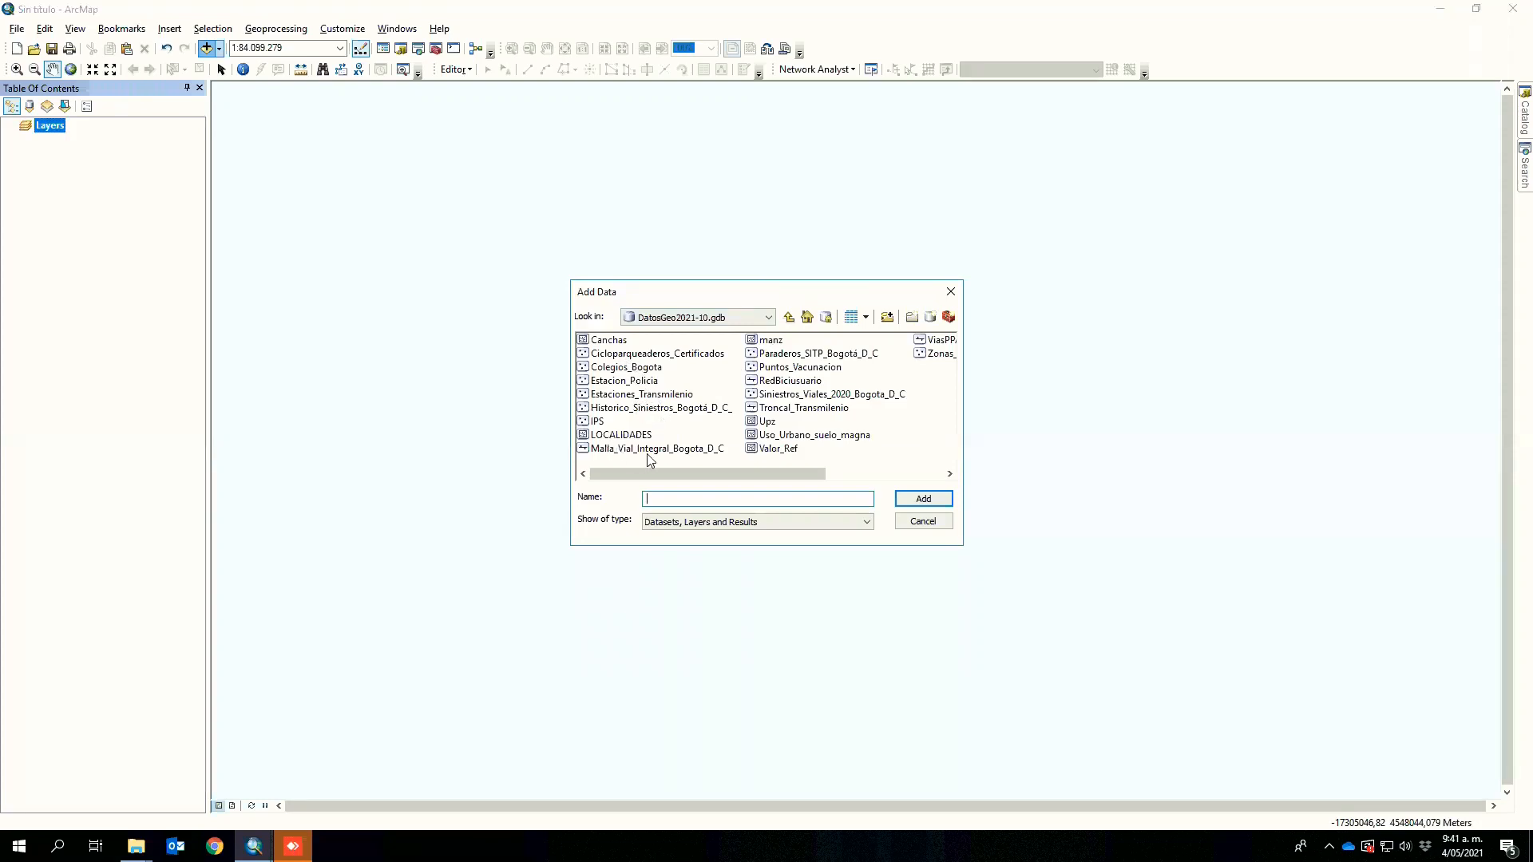
left_click(647, 396)
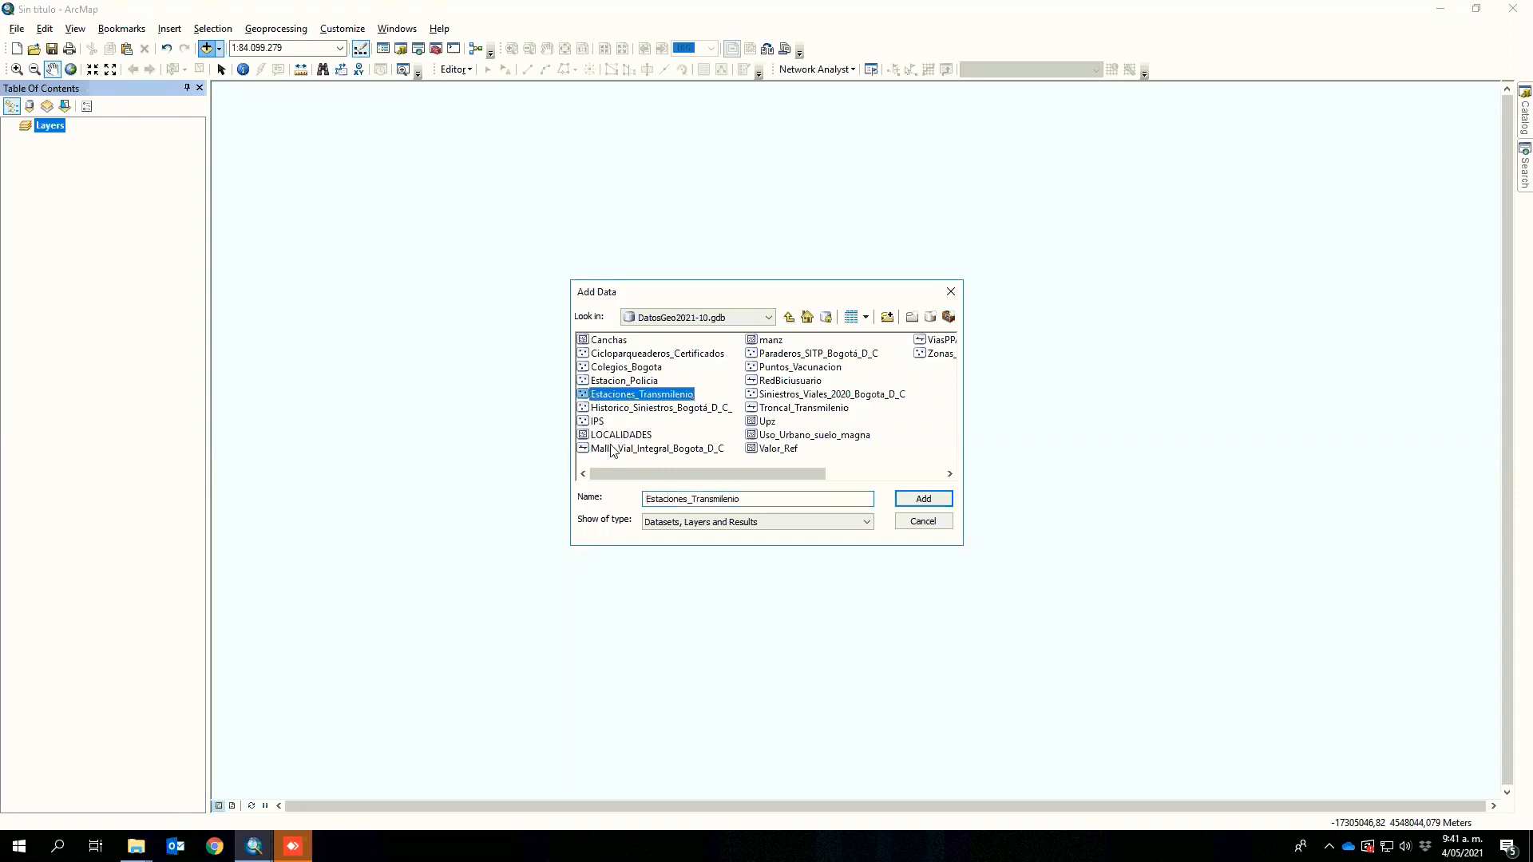
left_click(618, 448)
key("super")
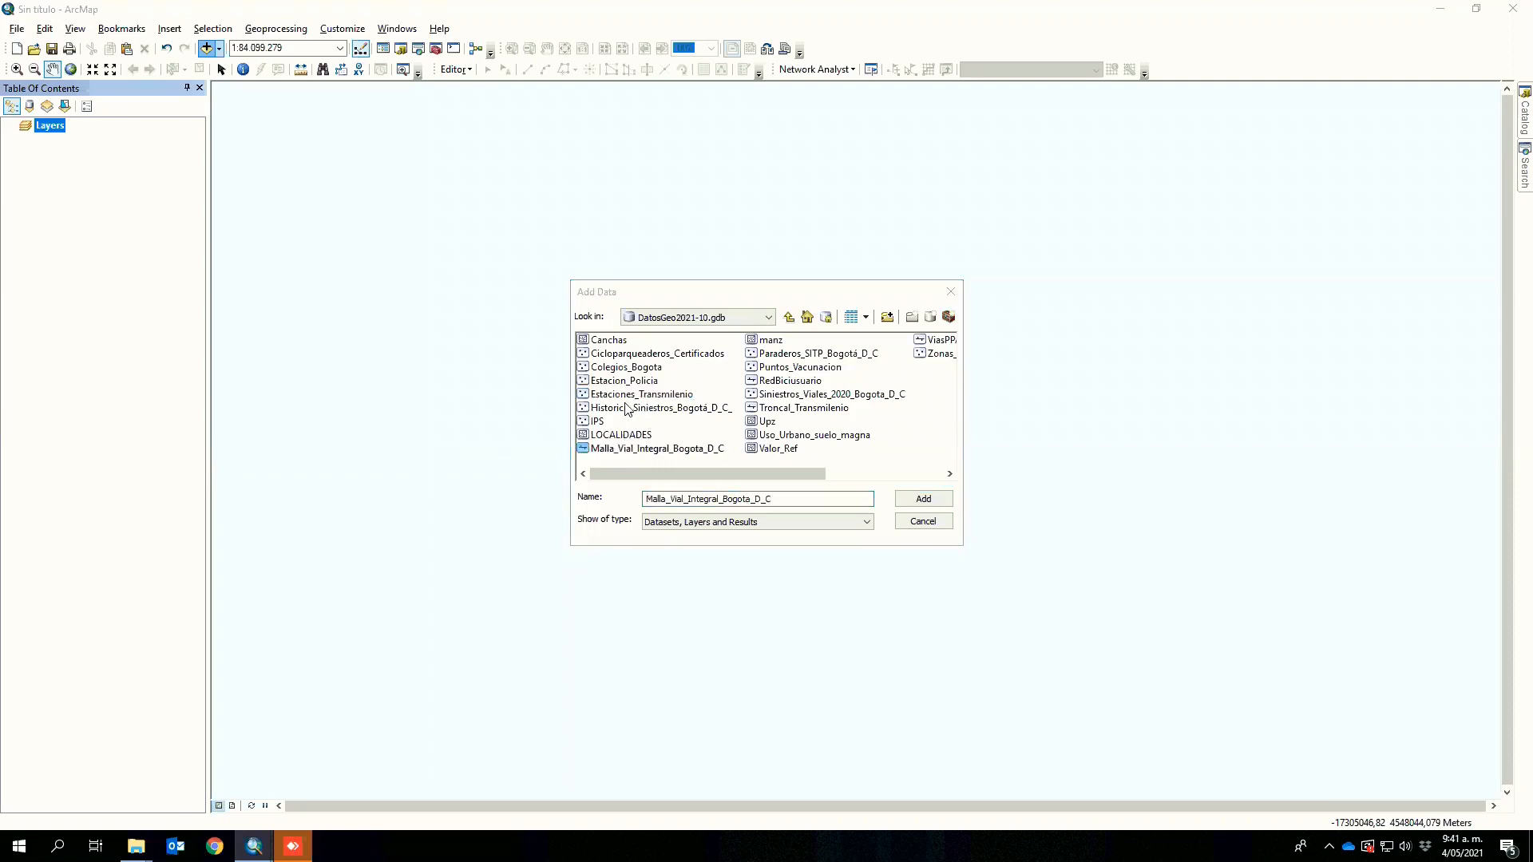
key("super")
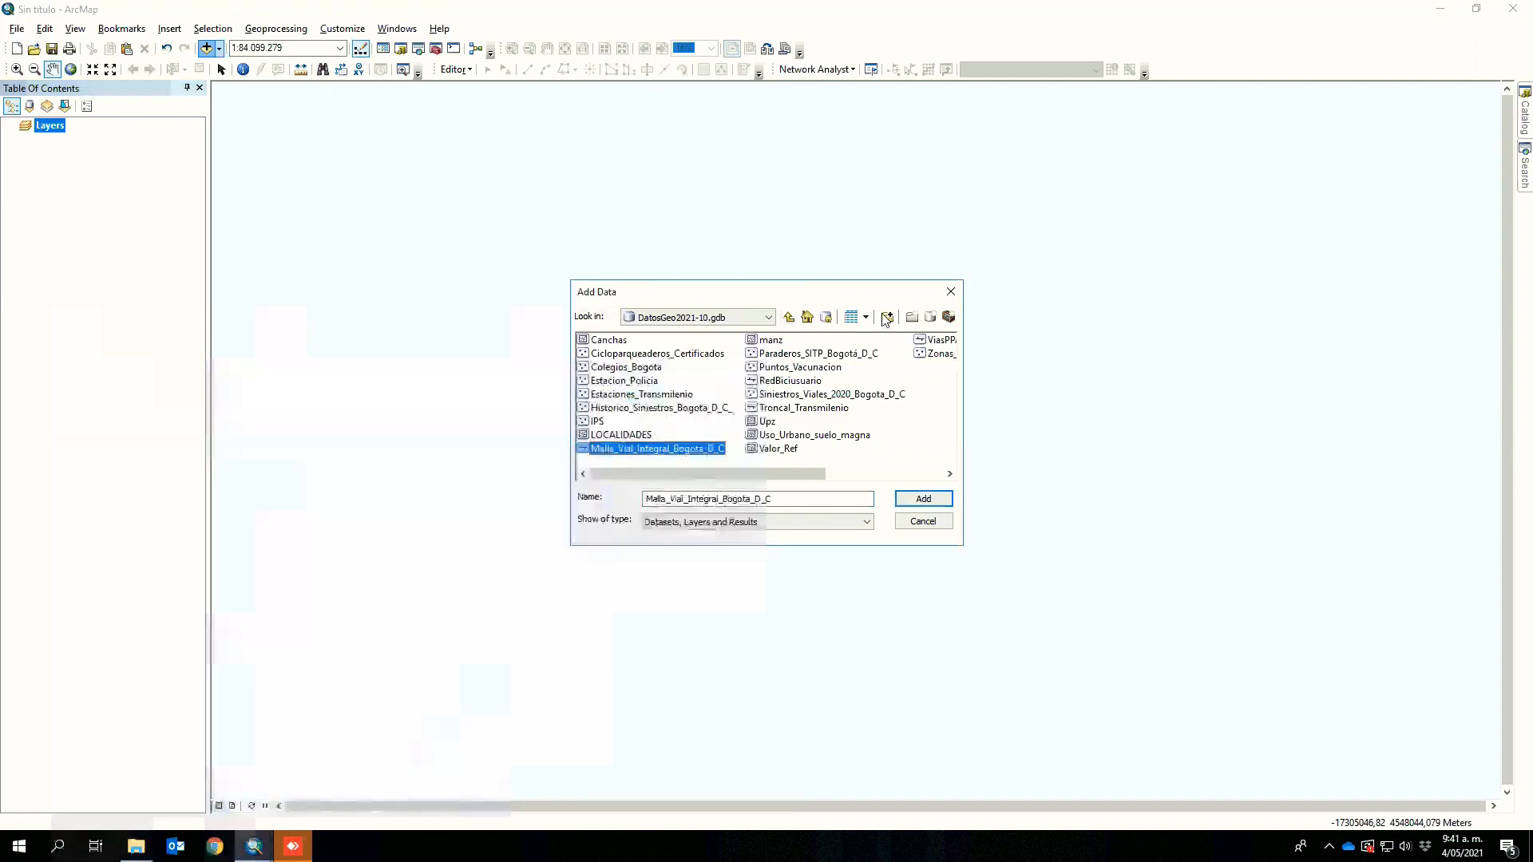
left_click(616, 436)
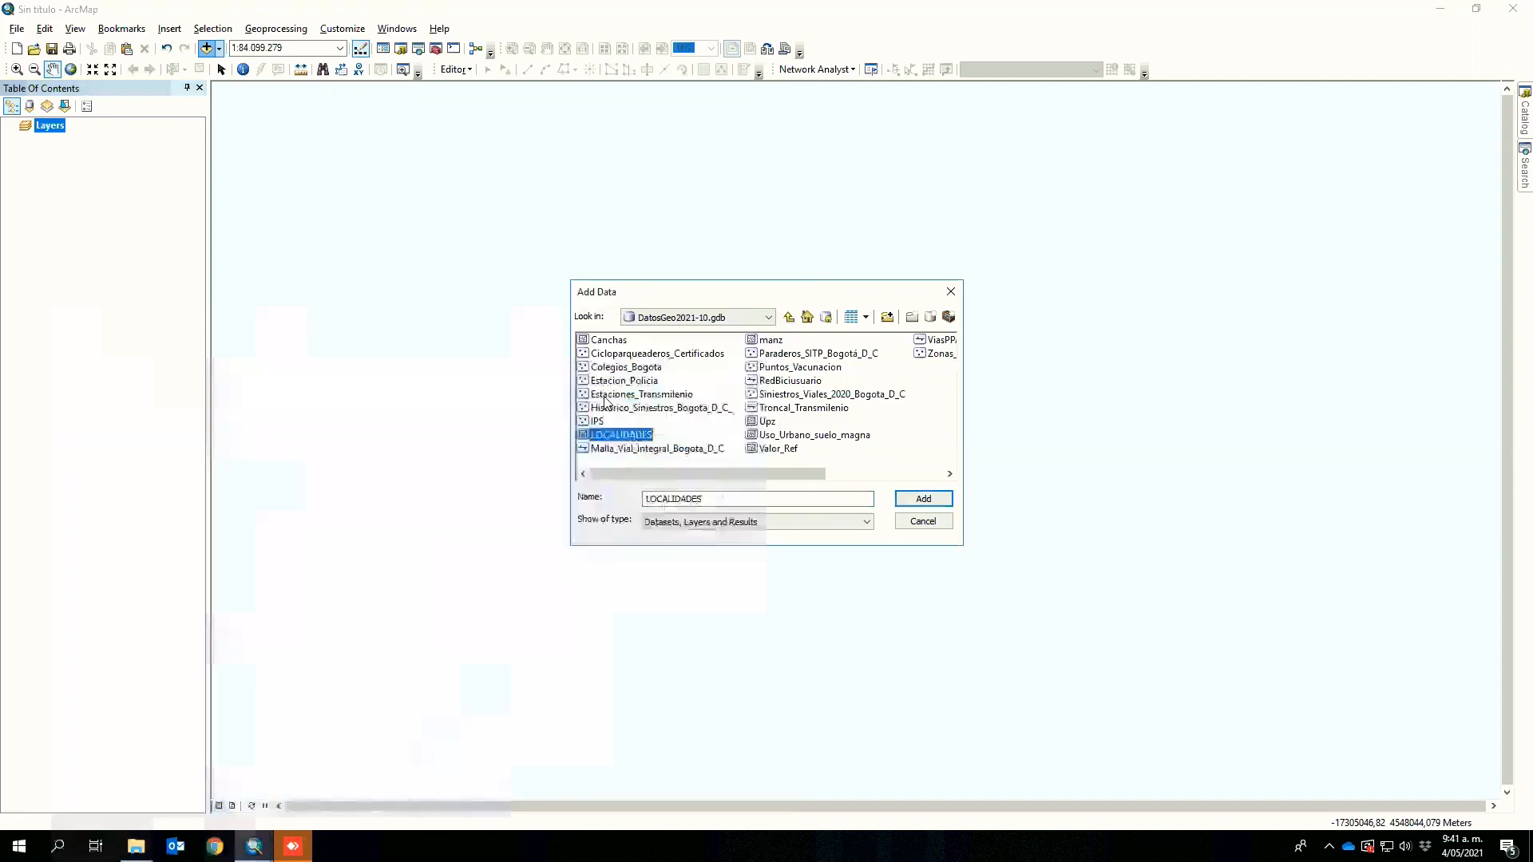
left_click(615, 396)
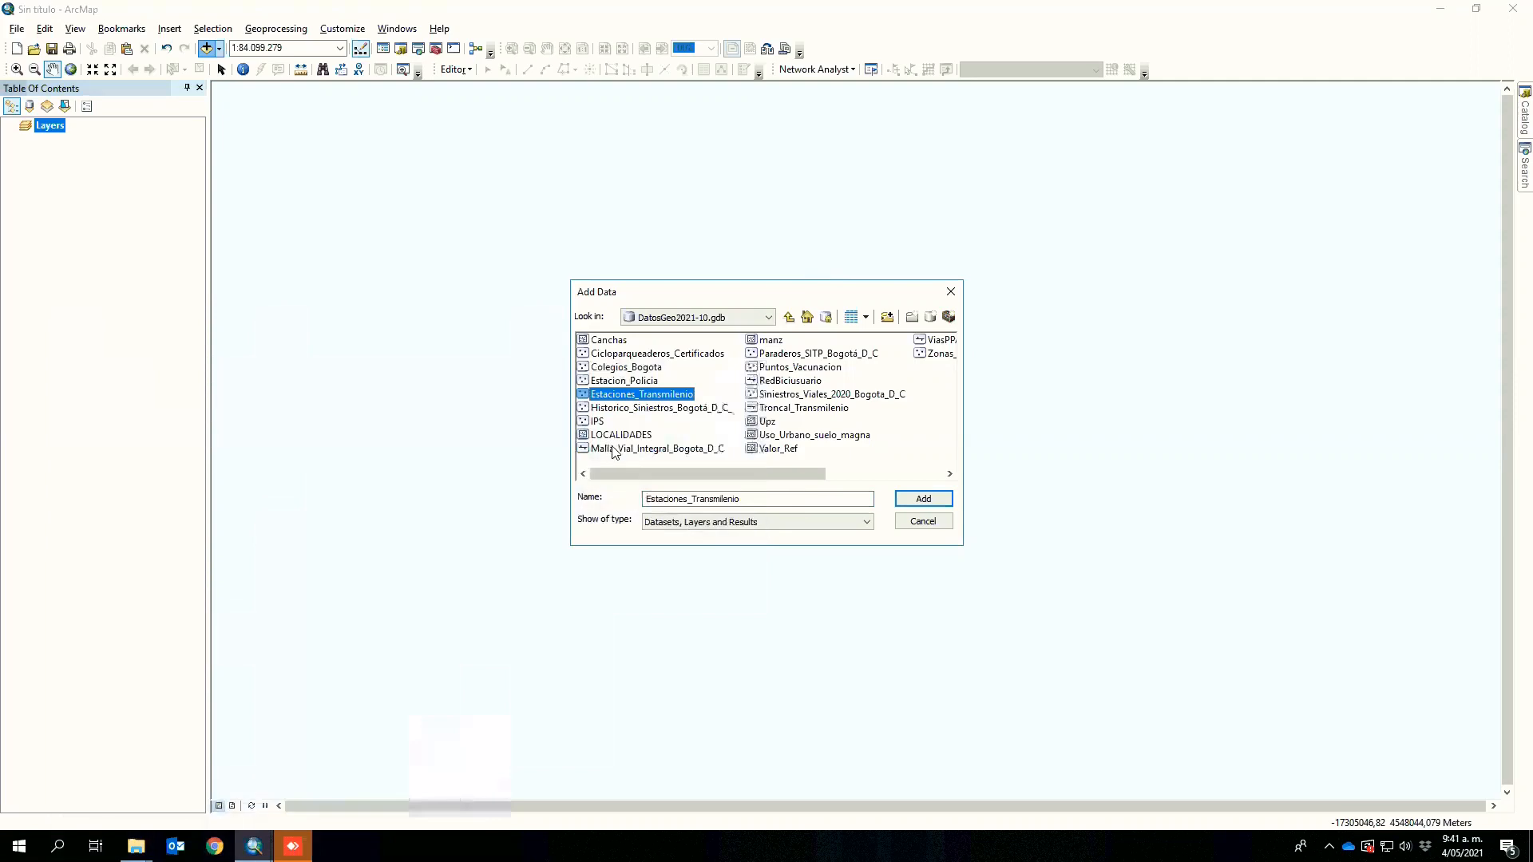
left_click(616, 448, "ctrl")
left_click(616, 435, "ctrl")
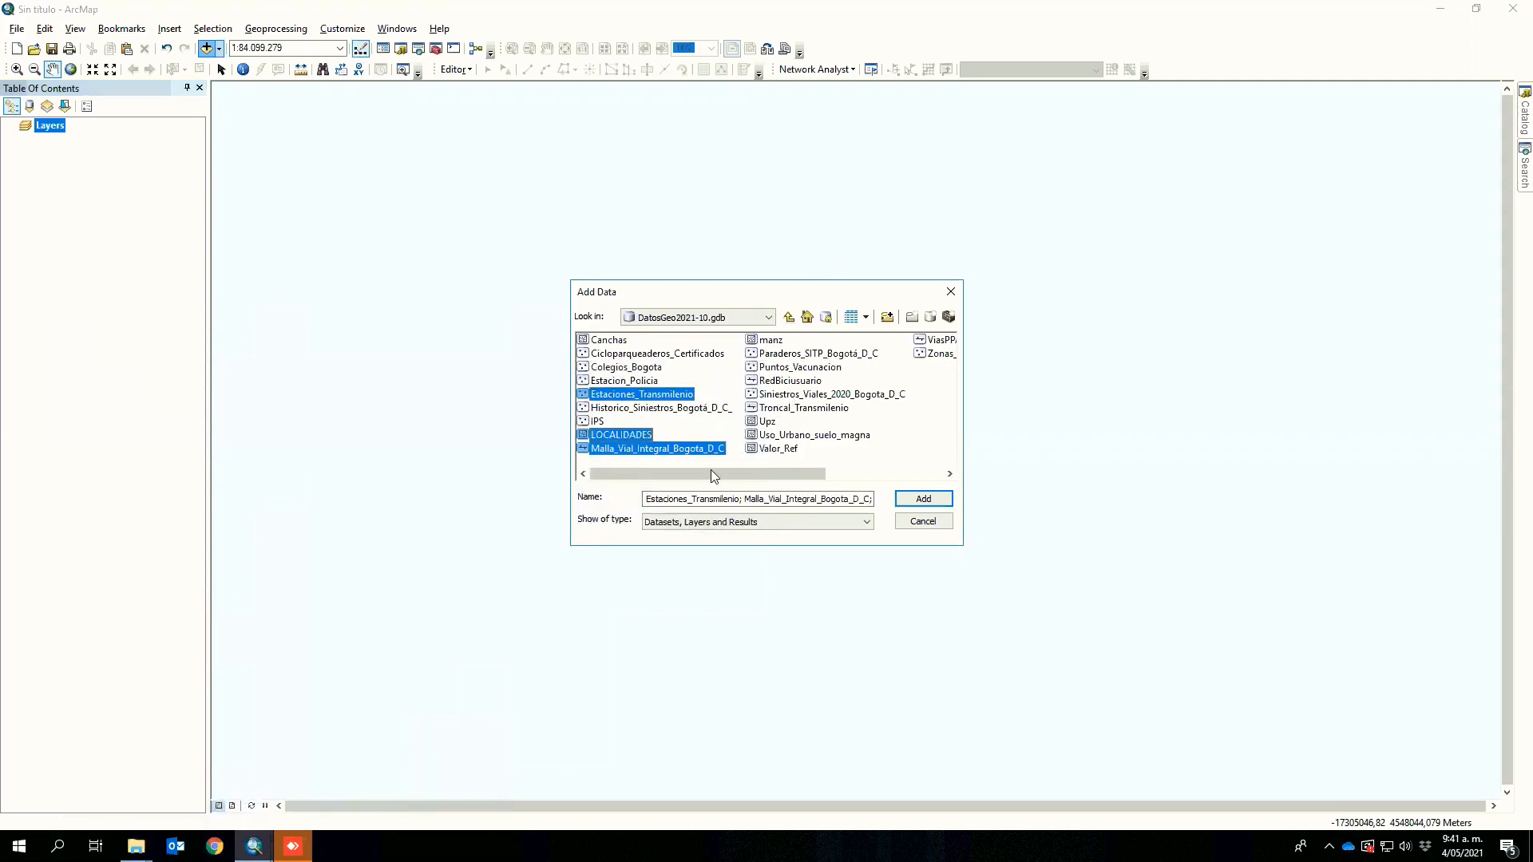
left_click(833, 409, "ctrl")
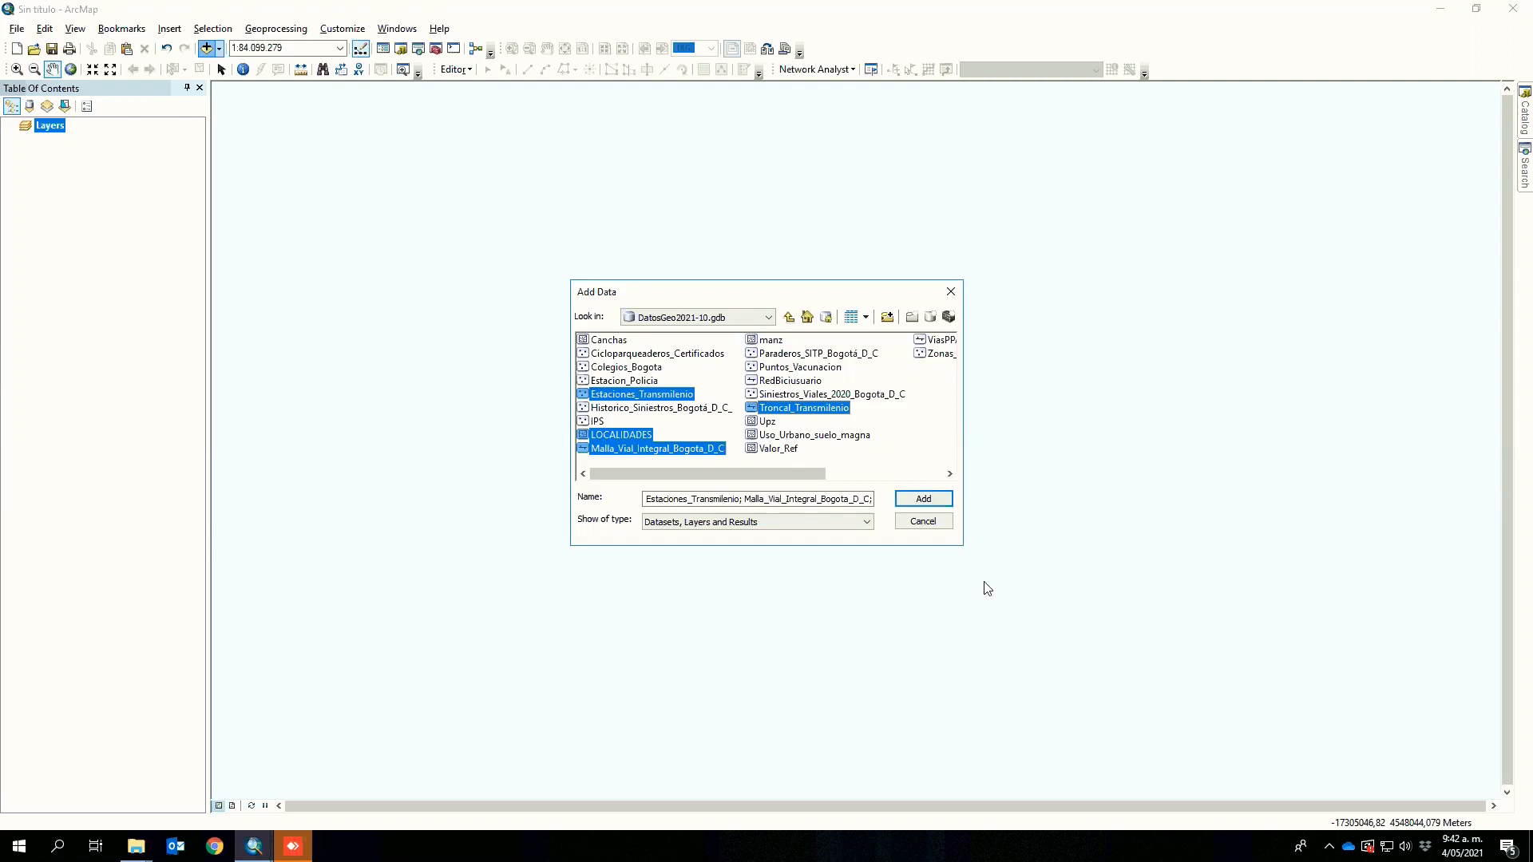
left_click(925, 499)
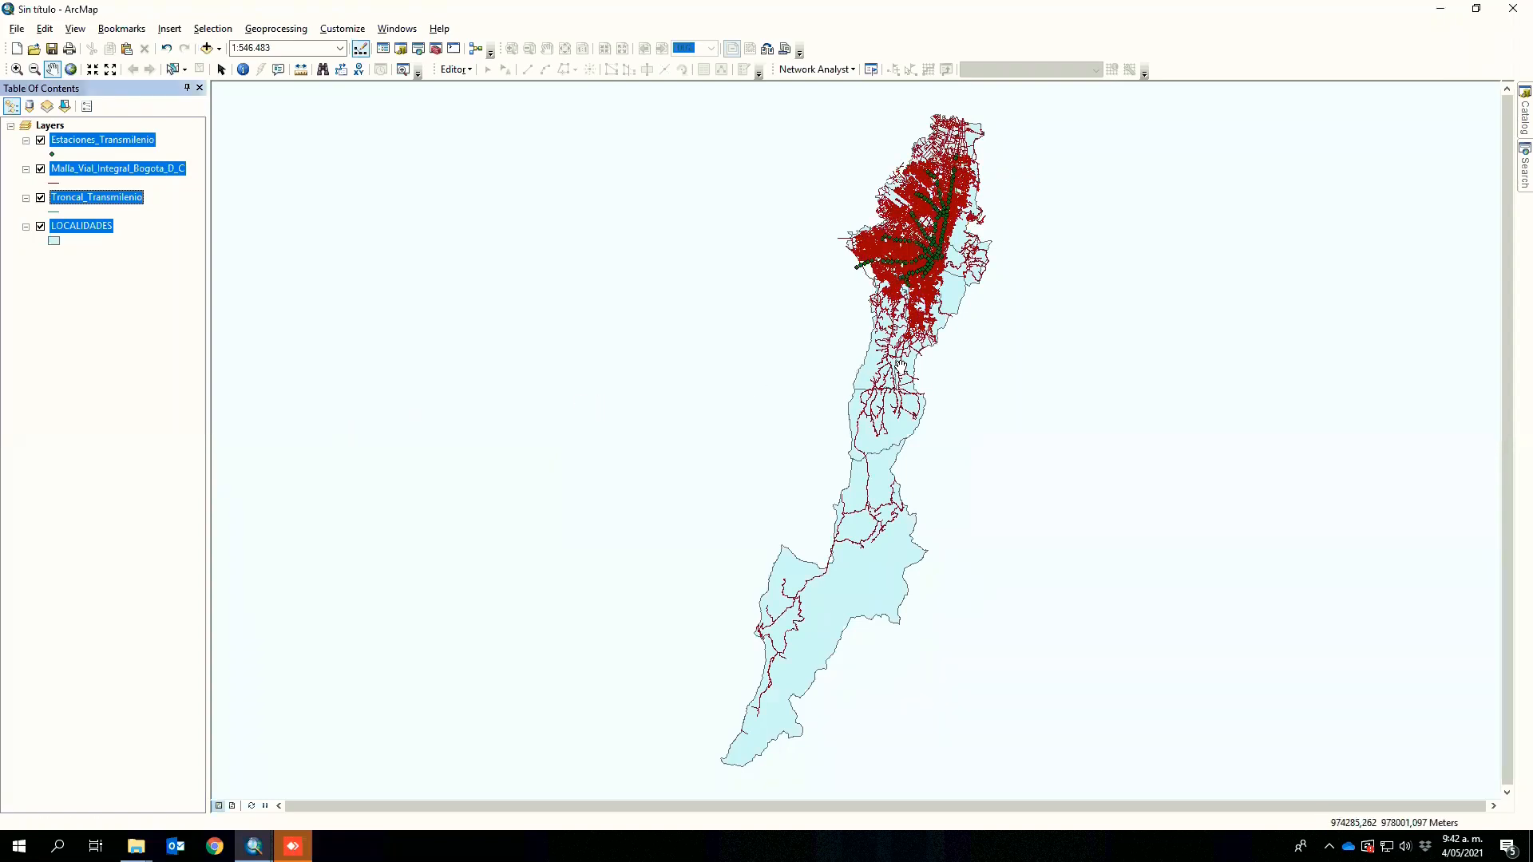
- Zoom in on the dense urban road network in the northern part of the map and deselect the added layers
left_click(16, 69)
left_click_drag(991, 286, 1014, 315)
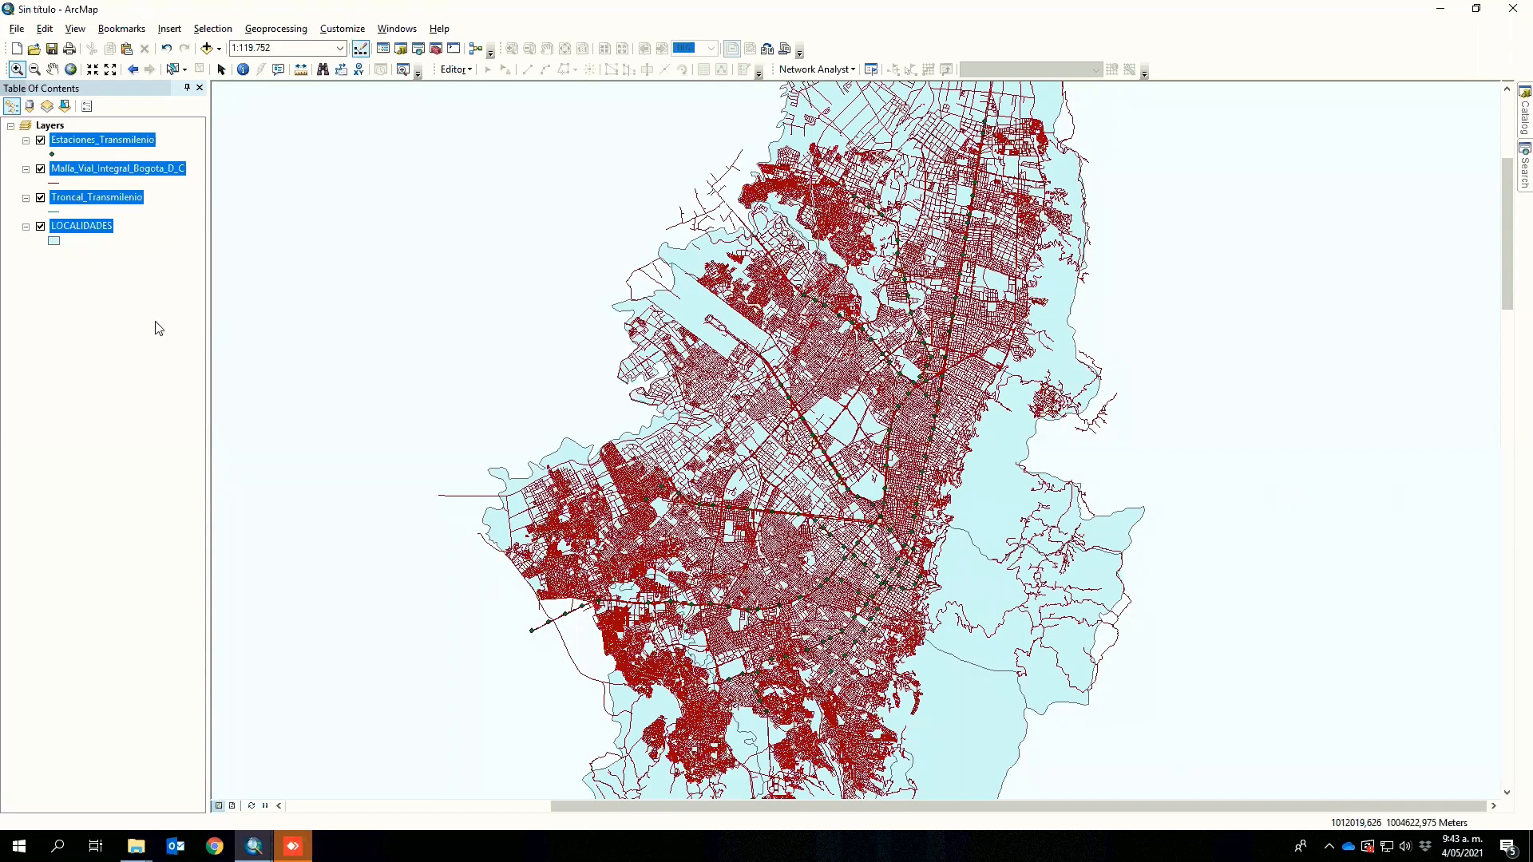
left_click(114, 314)
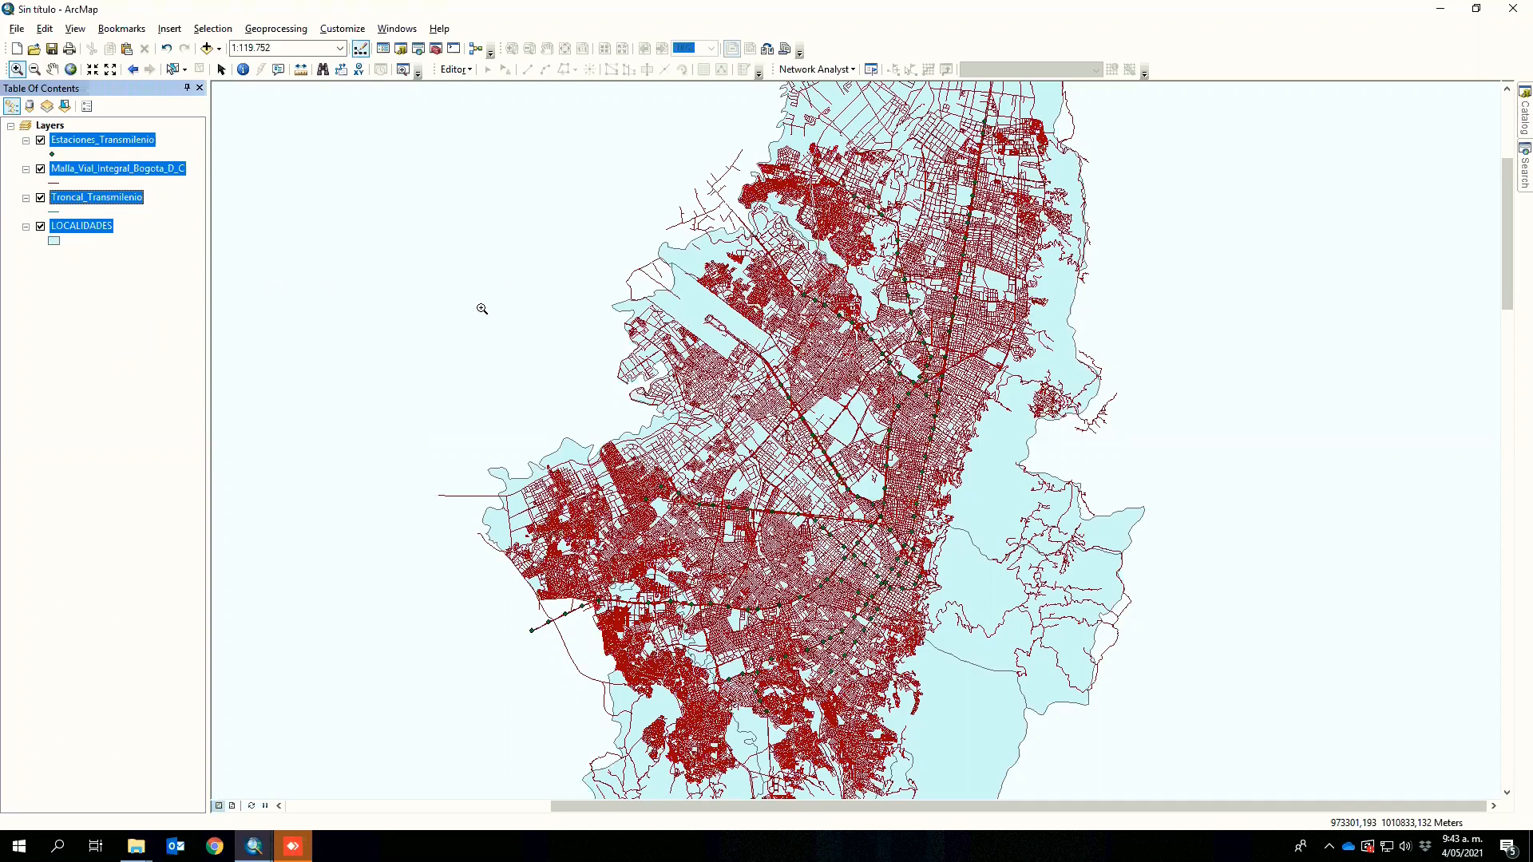
left_click(122, 293)
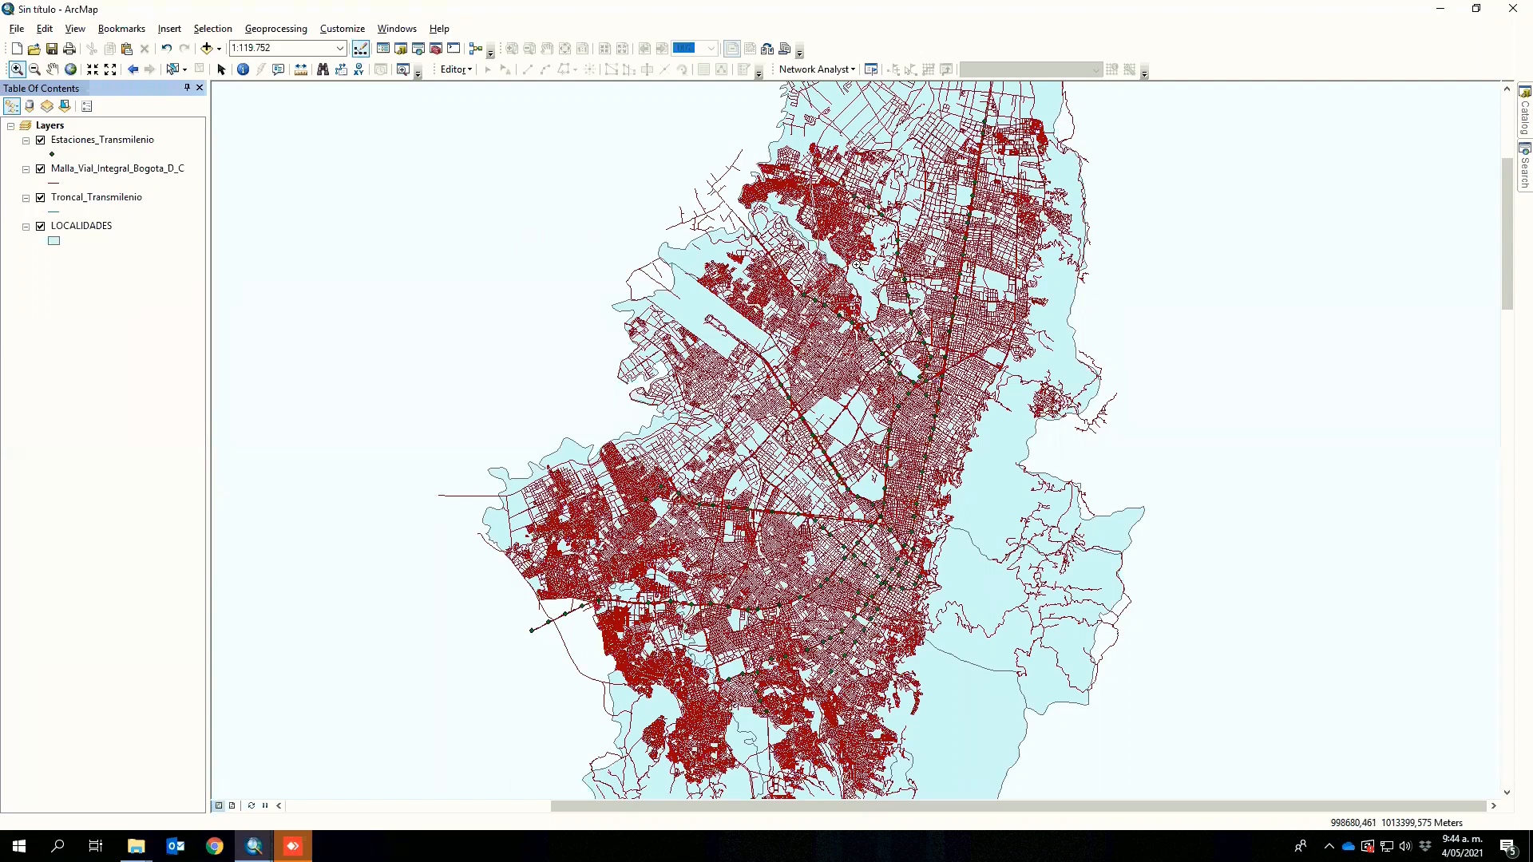
left_click(186, 70)
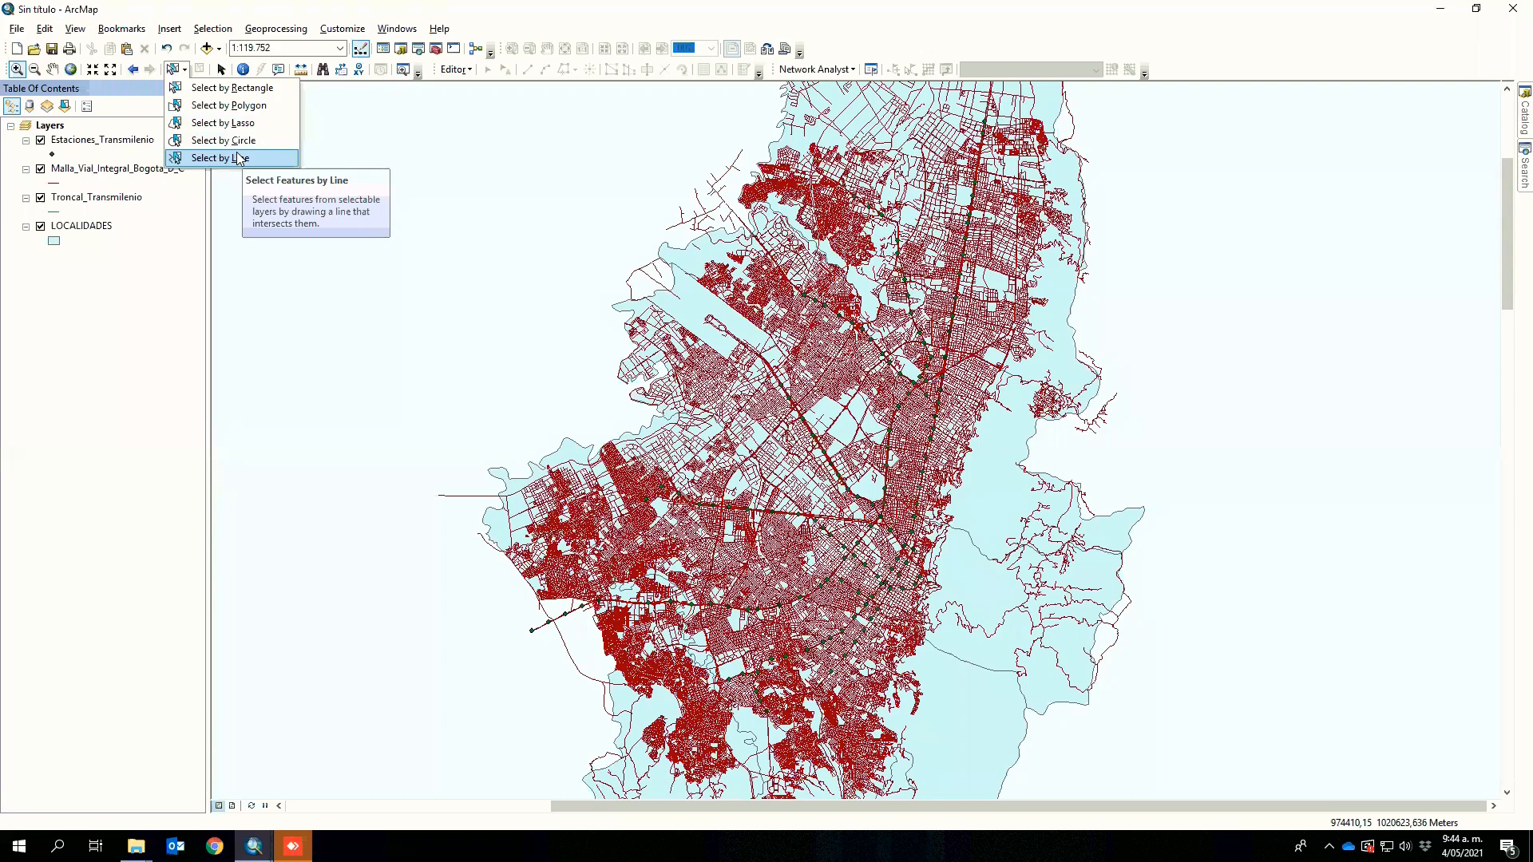
left_click(516, 265)
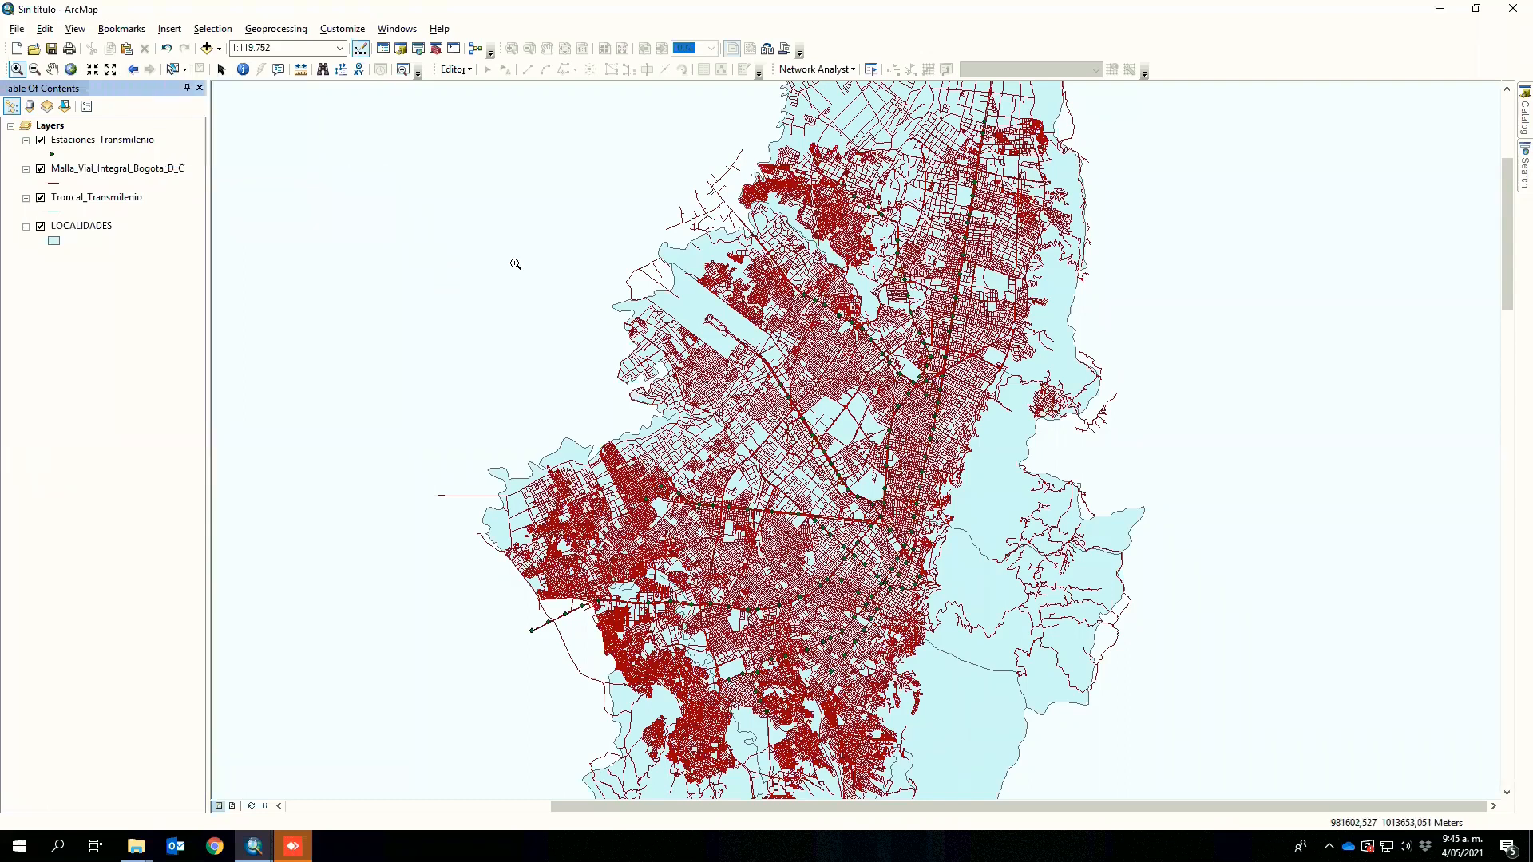
left_click(515, 265)
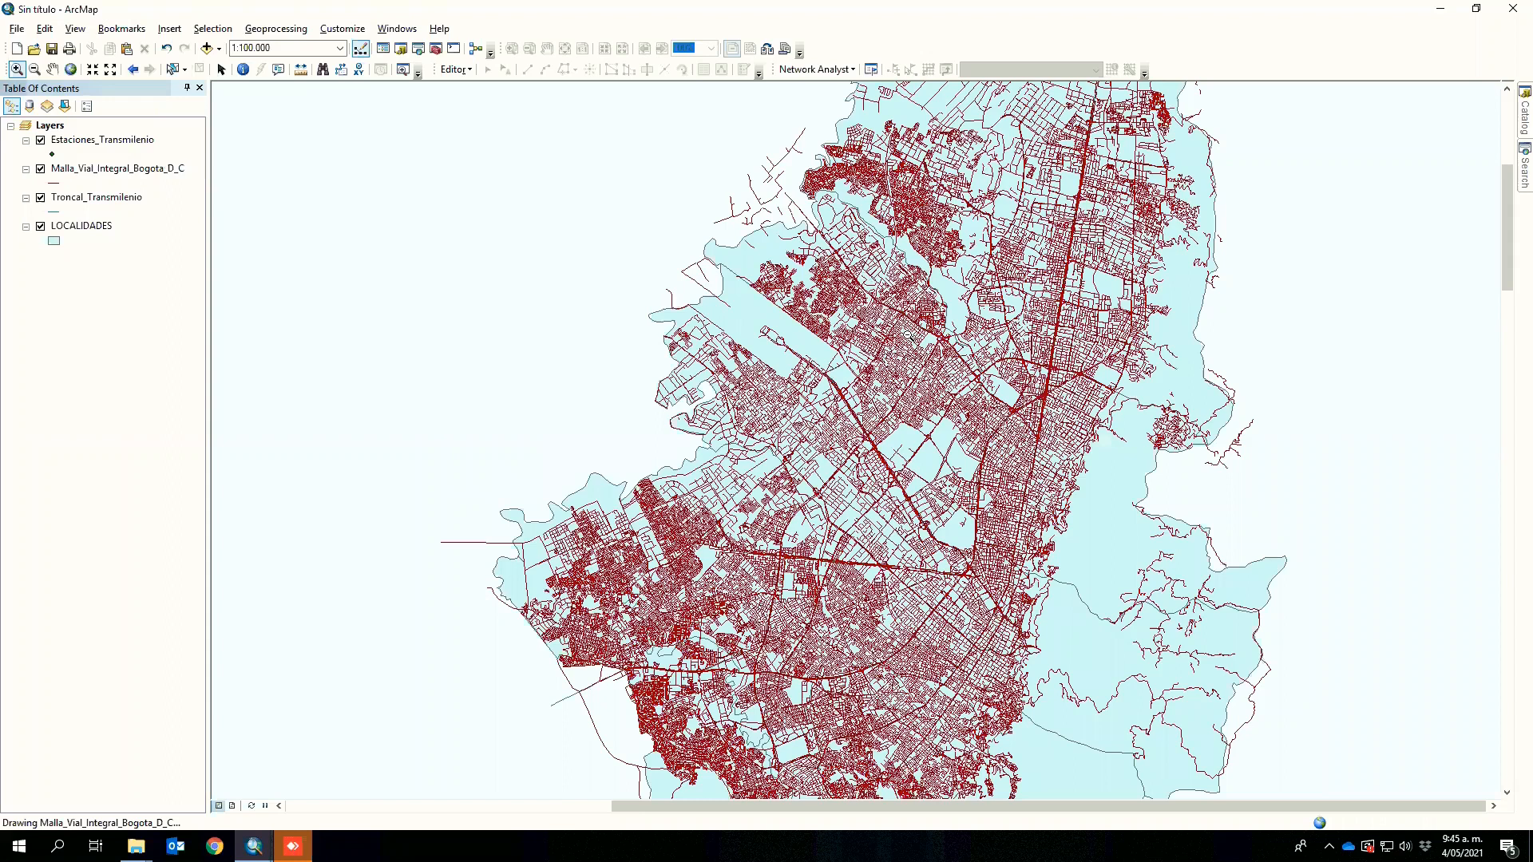
- Examine the overall extent of the localities, road network and Transmilenio layers at several map scales
scroll(908, 336, "up", 3)
left_click(34, 69)
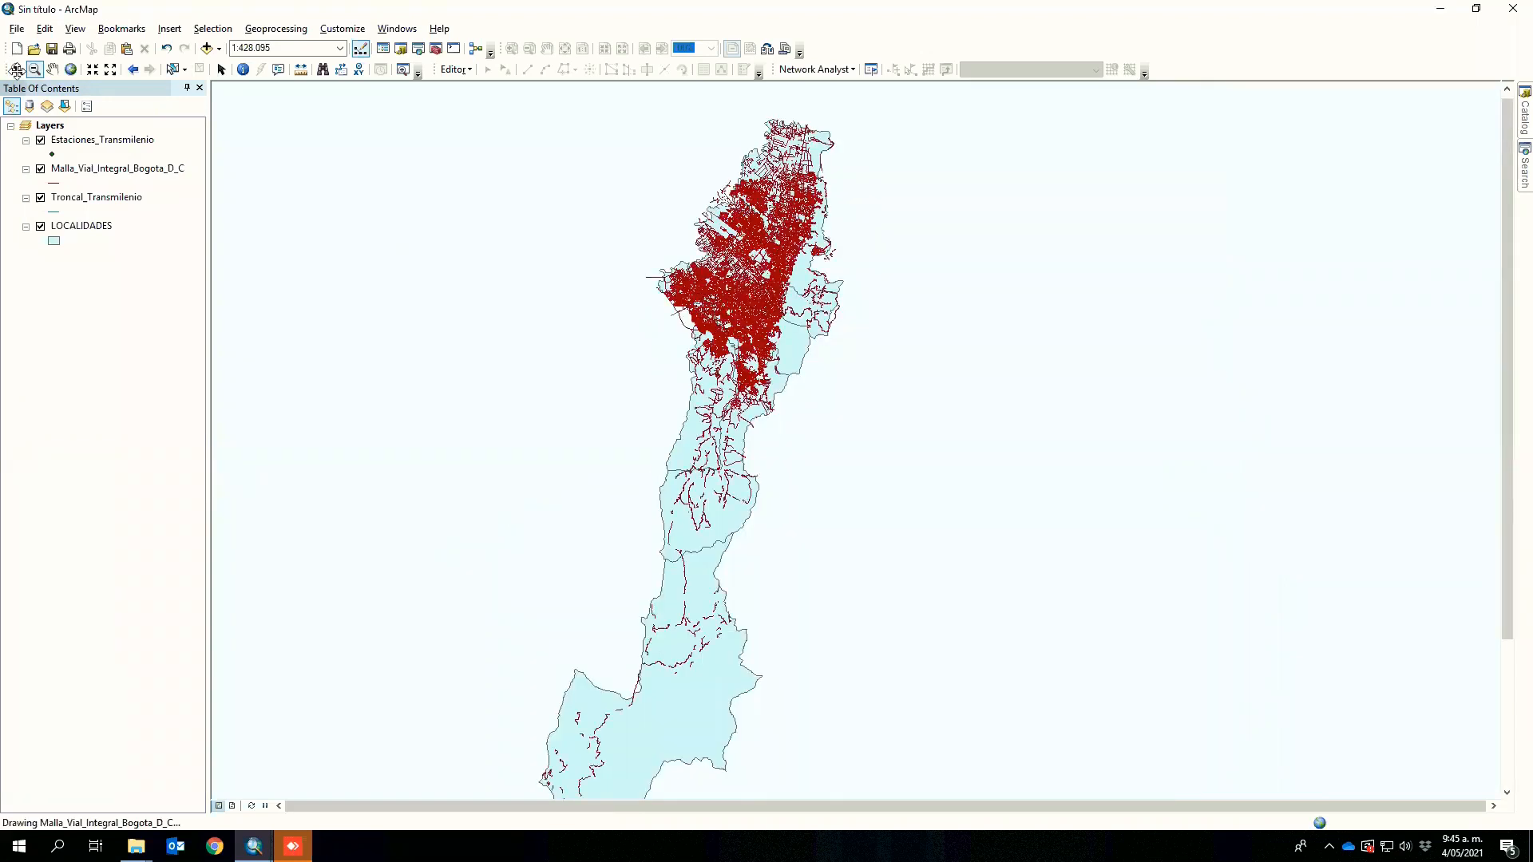
left_click(16, 69)
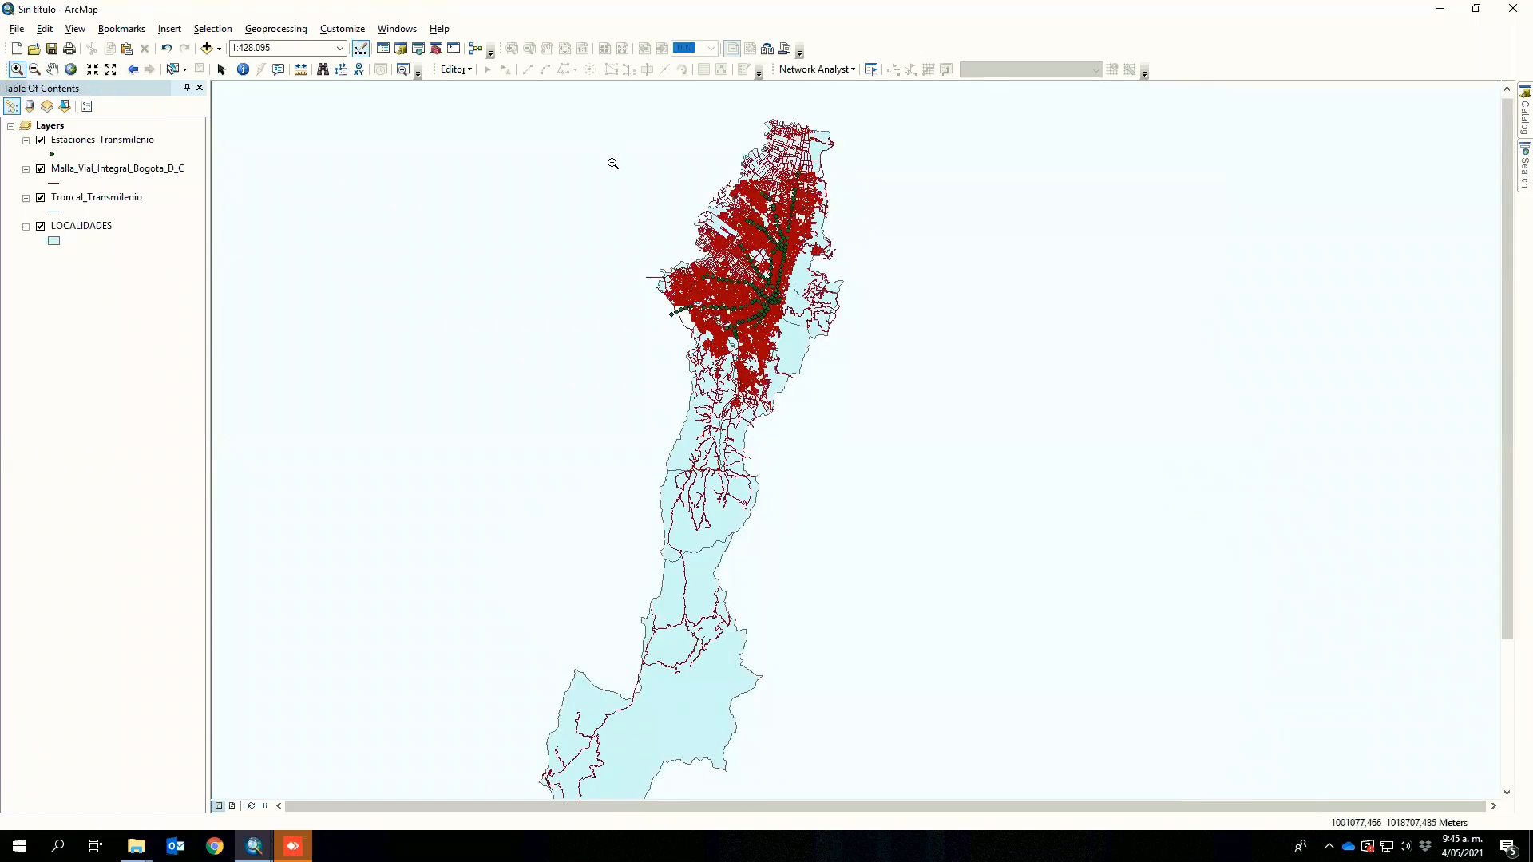
scroll(945, 367, "up", 1)
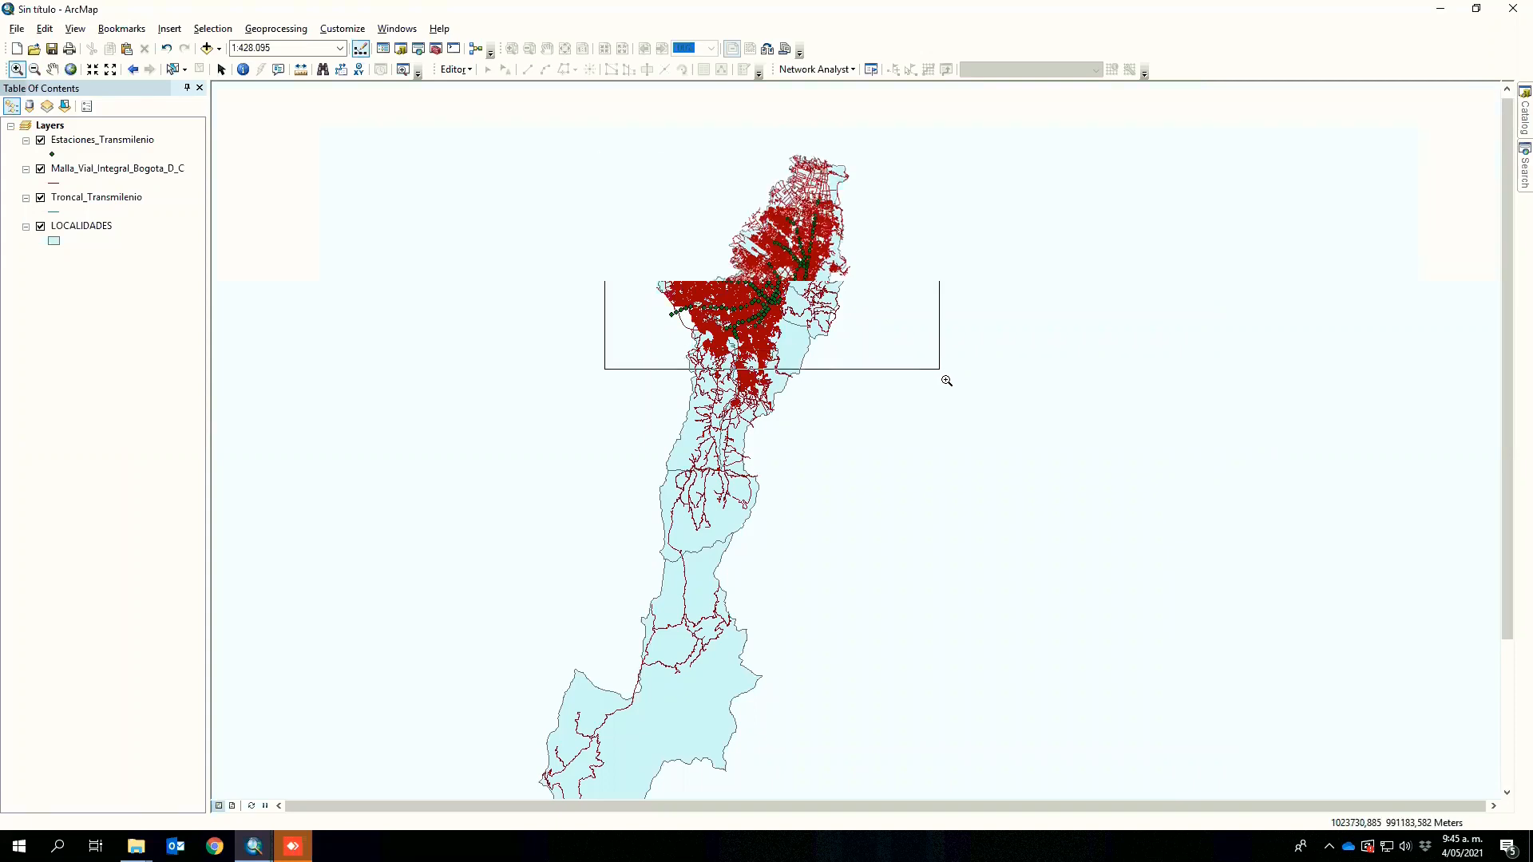
scroll(957, 382, "up", 2)
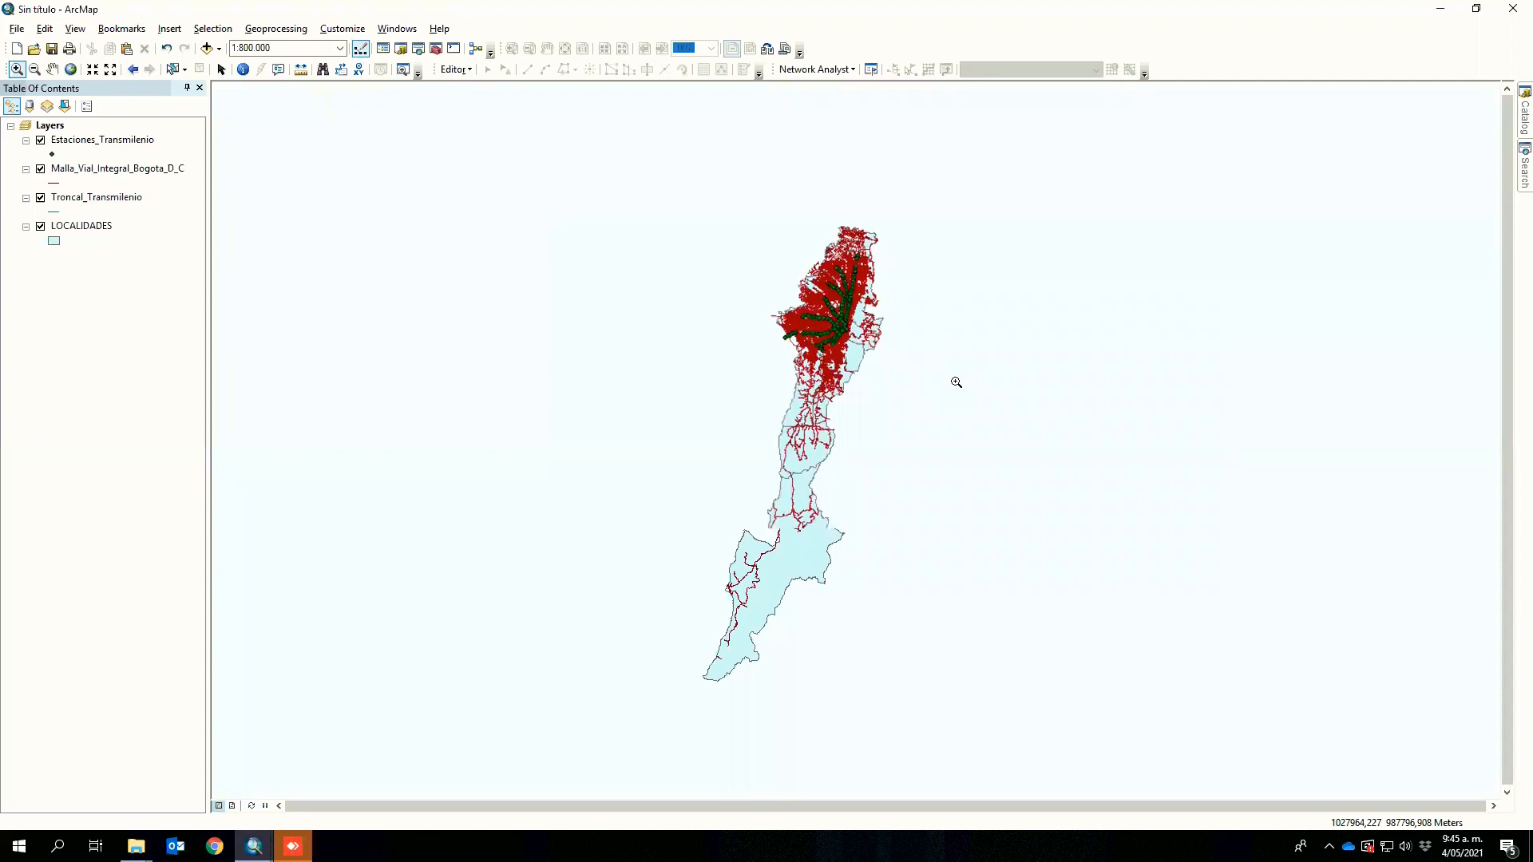
scroll(957, 382, "down", 1)
scroll(957, 382, "down", 1)
scroll(956, 382, "up", 2)
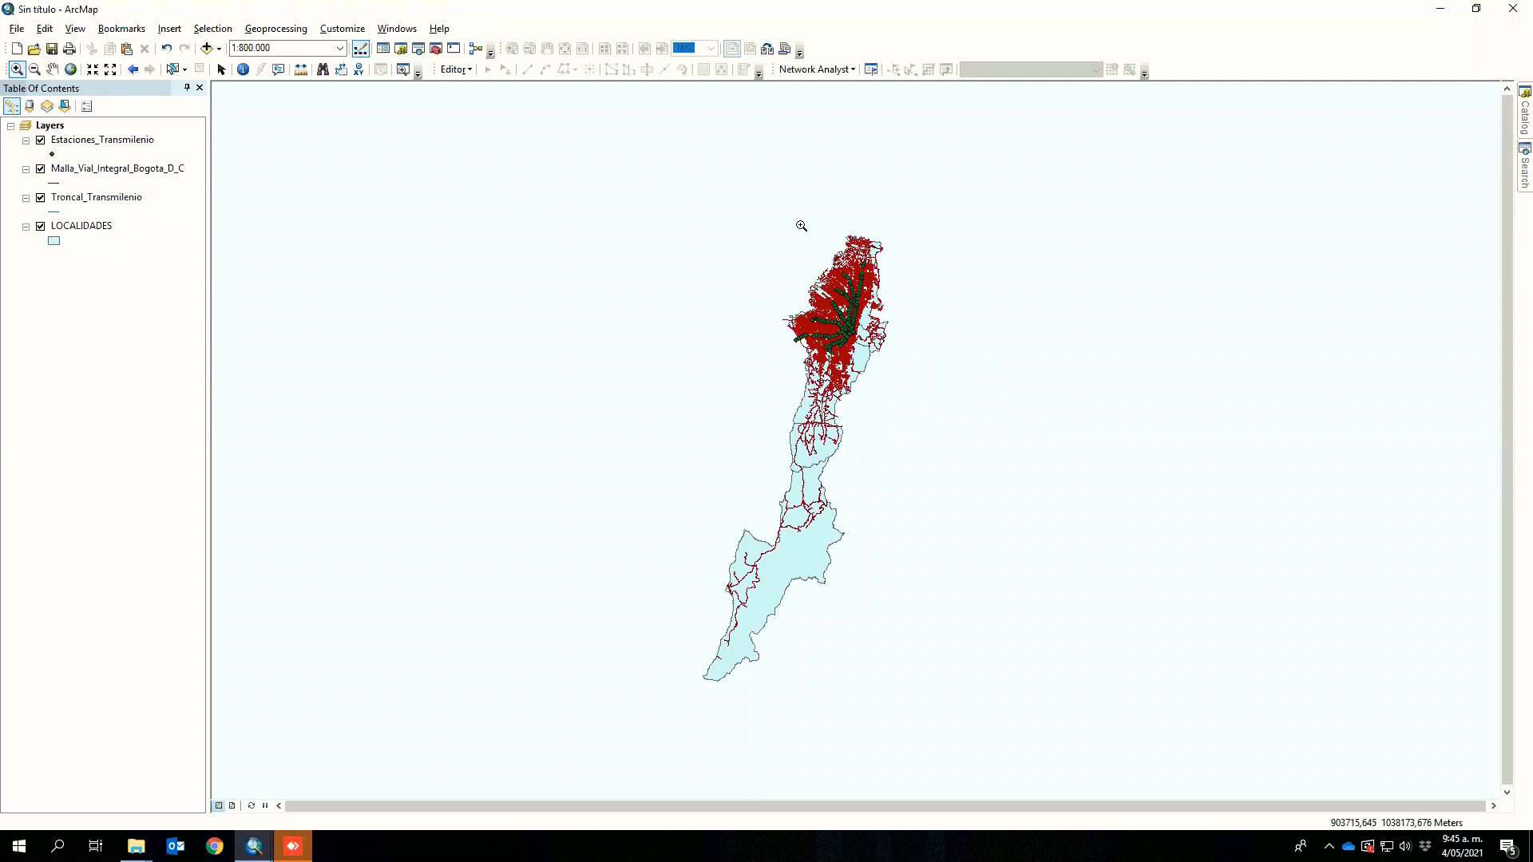
- Review the attribute table of the Troncal_Transmilenio layer and close it
right_click(105, 201)
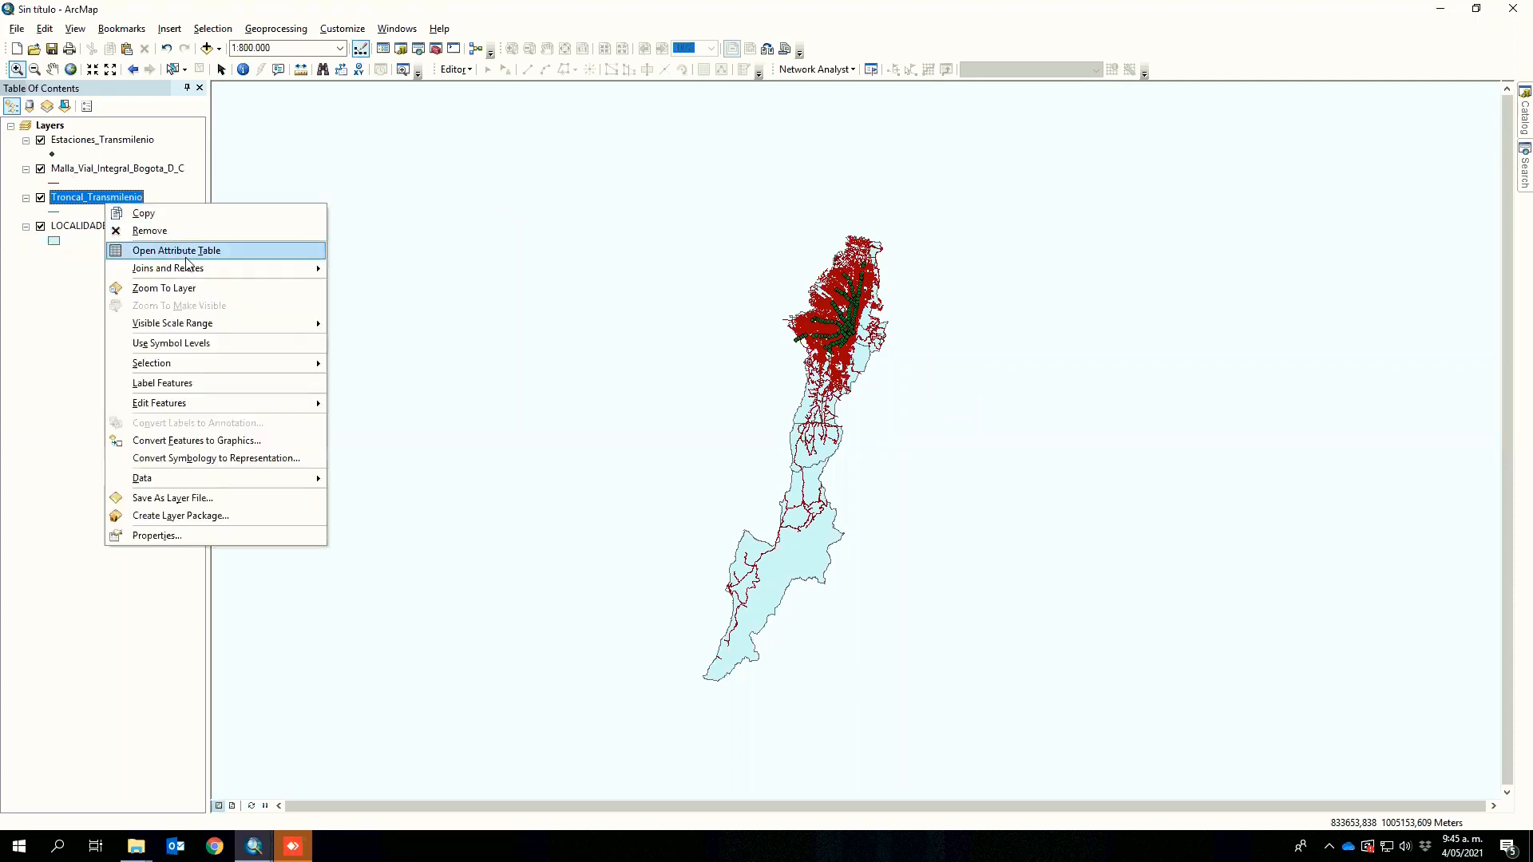
left_click(191, 251)
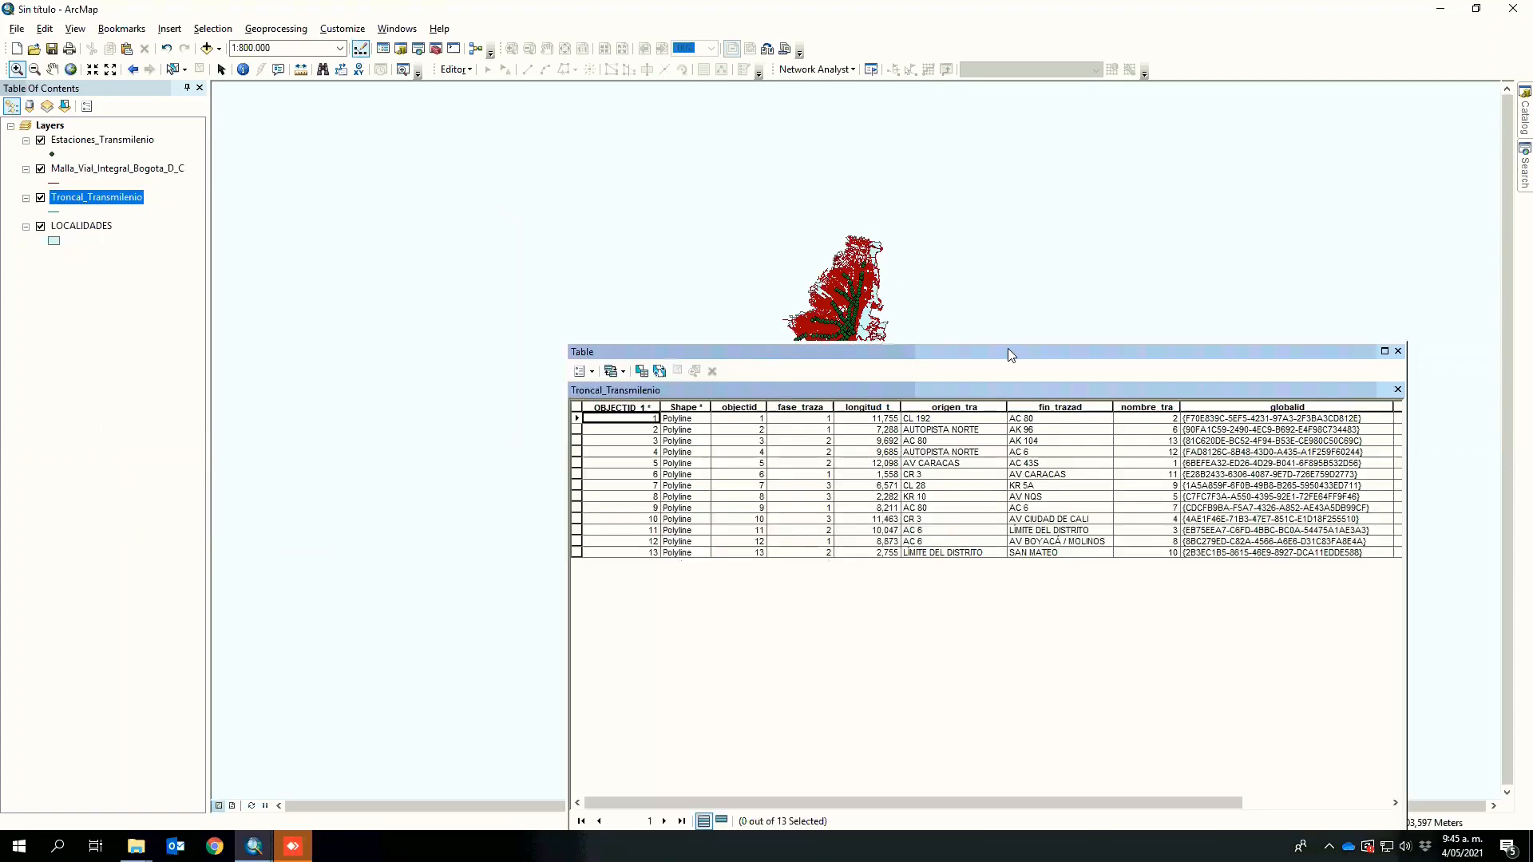
left_click_drag(910, 228, 925, 196)
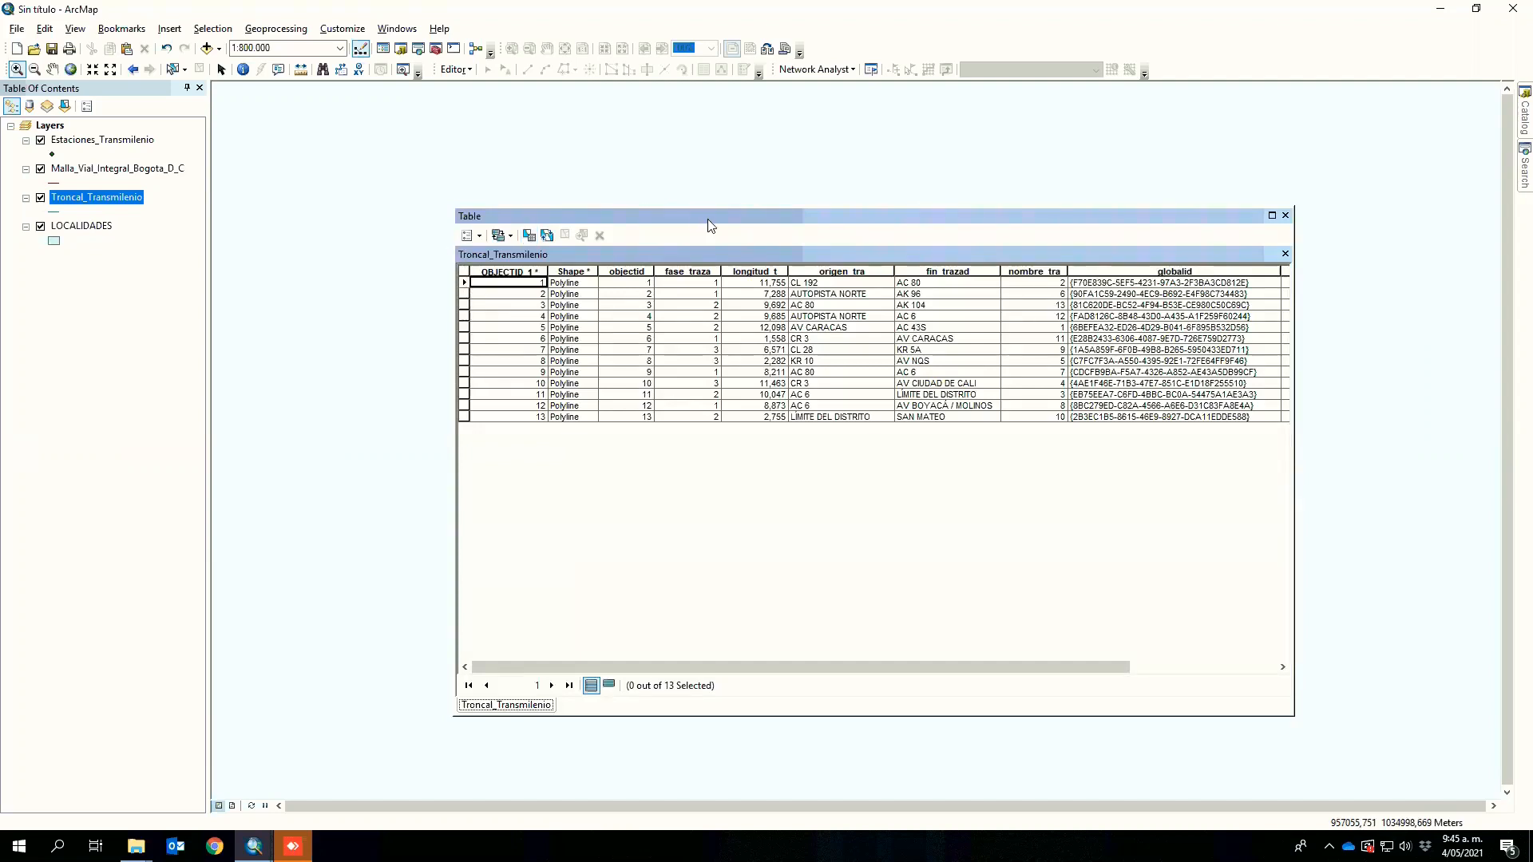
left_click_drag(831, 217, 815, 302)
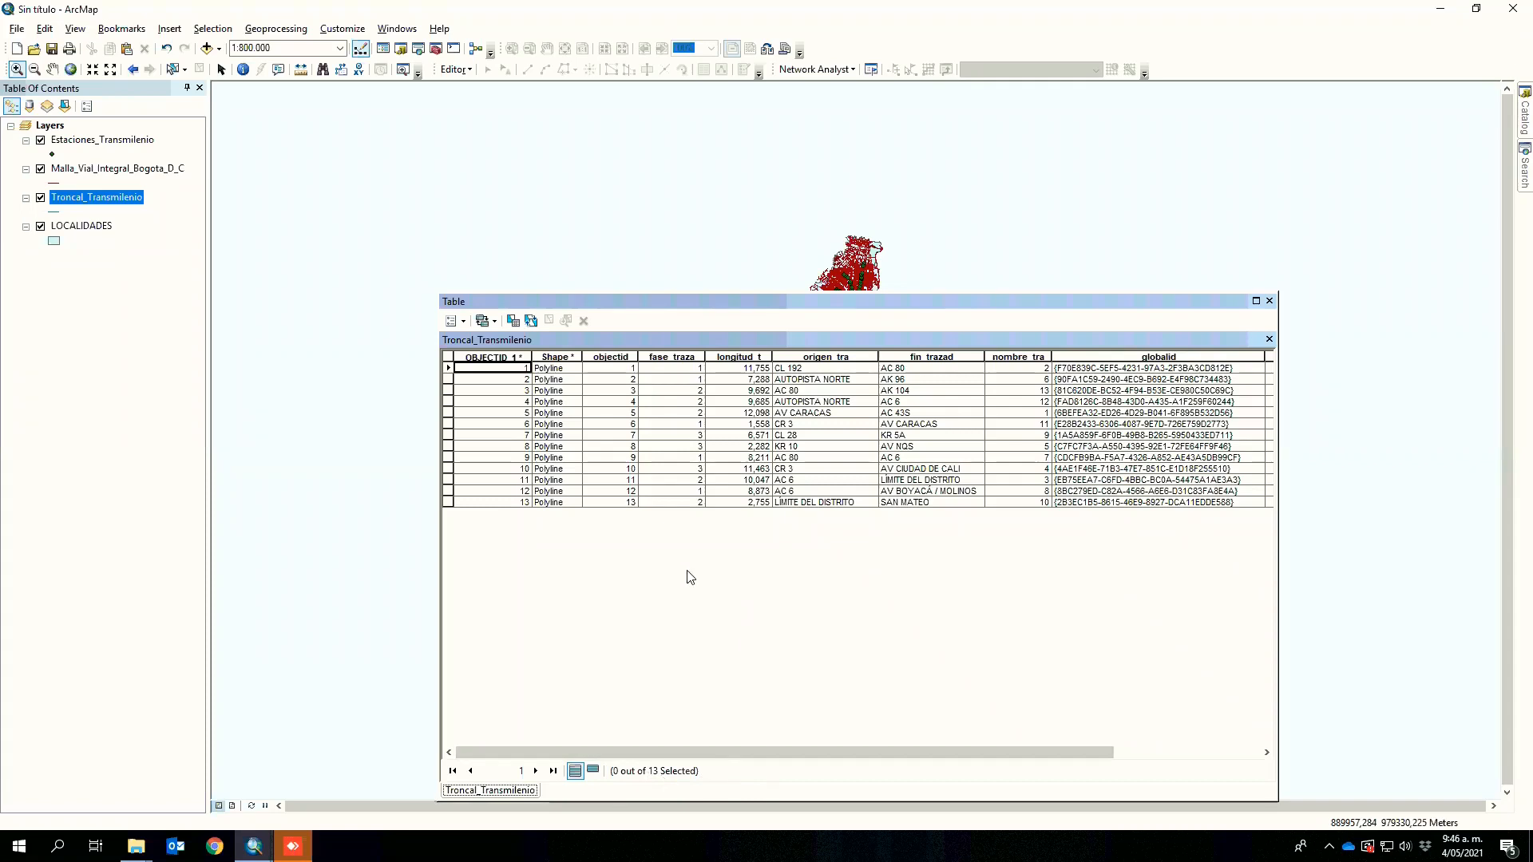
left_click(1270, 301)
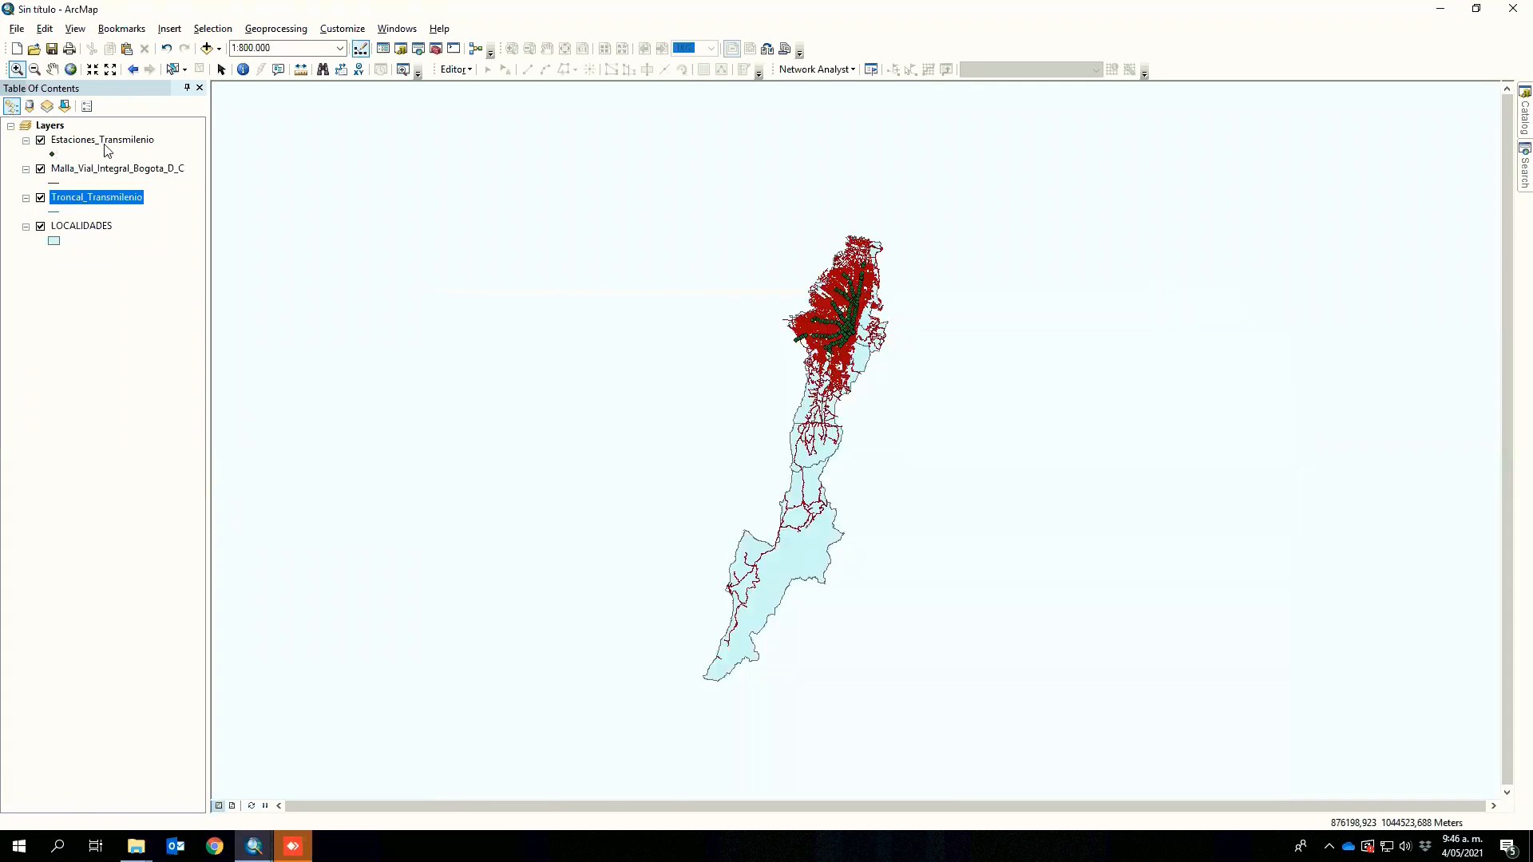
- Open the attribute table of the Estaciones_Transmilenio layer and look through its station records
left_click(104, 140)
right_click(112, 148)
left_click(192, 198)
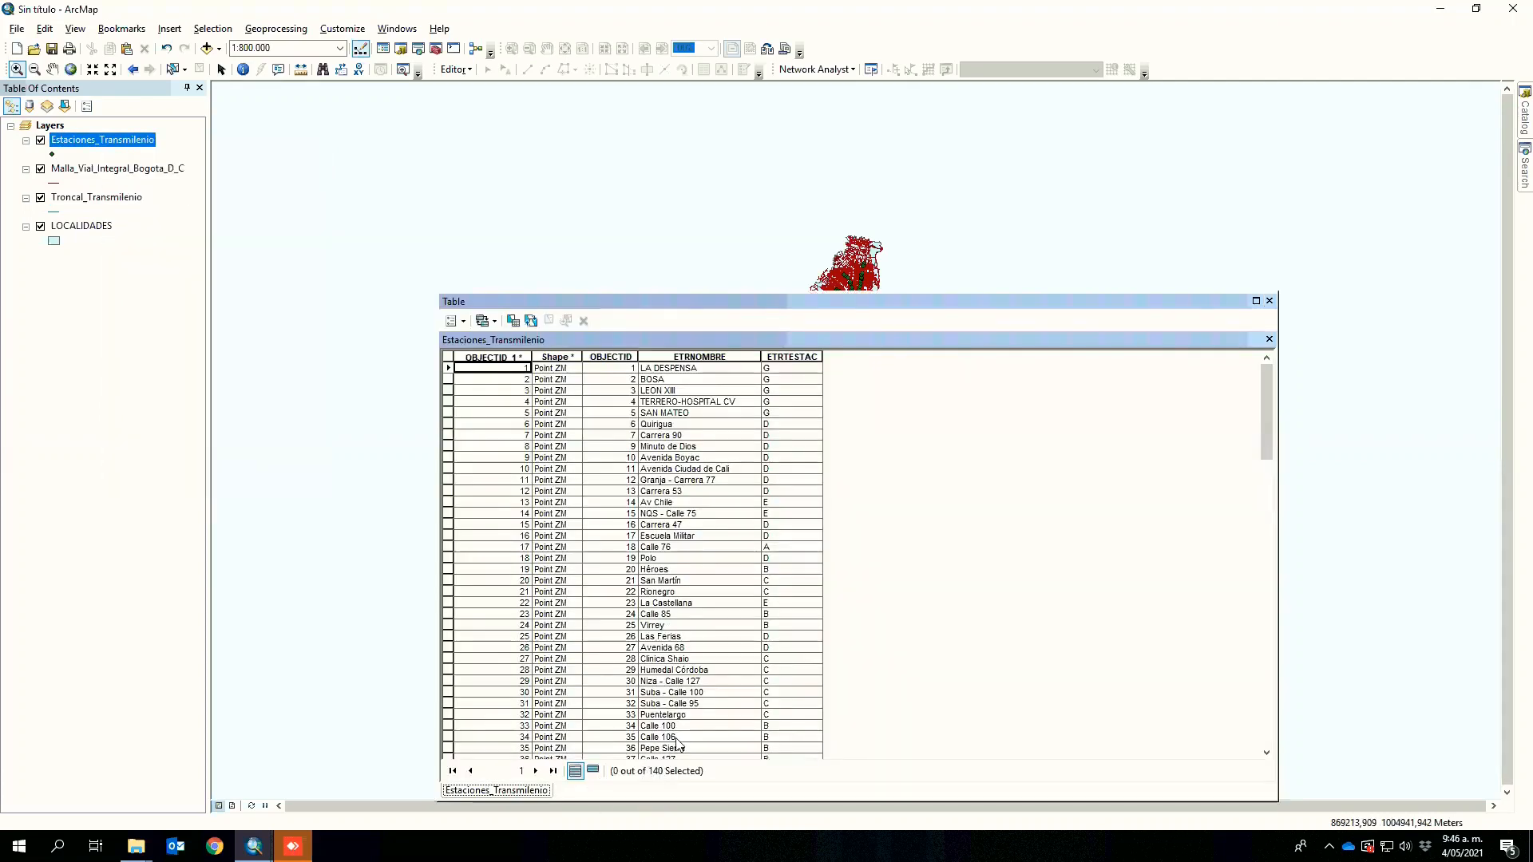
left_click_drag(1005, 296, 460, 229)
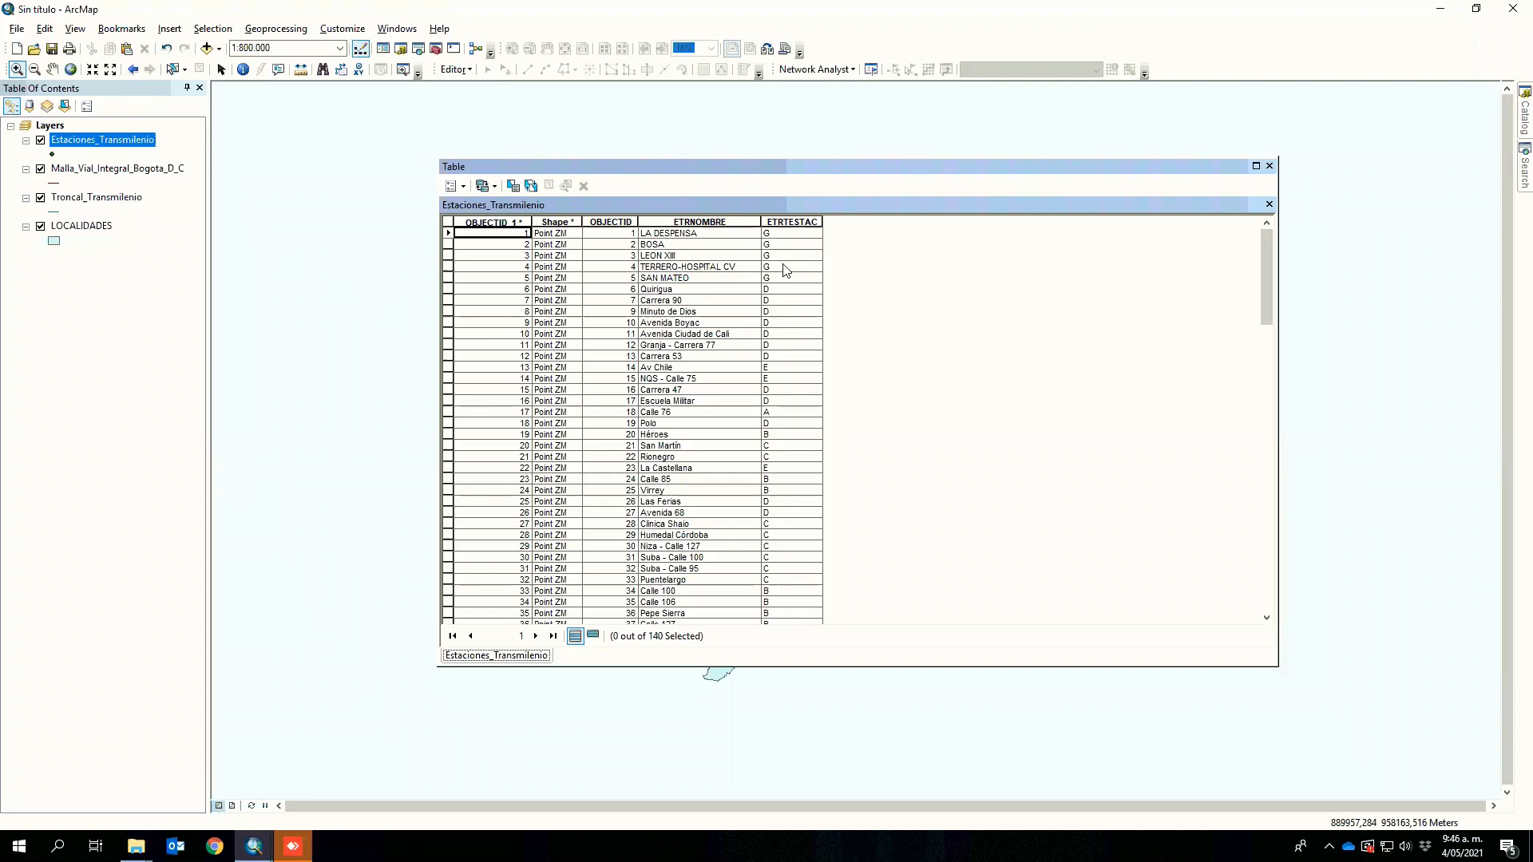
left_click_drag(1259, 274, 1262, 390)
scroll(913, 394, "down", 4)
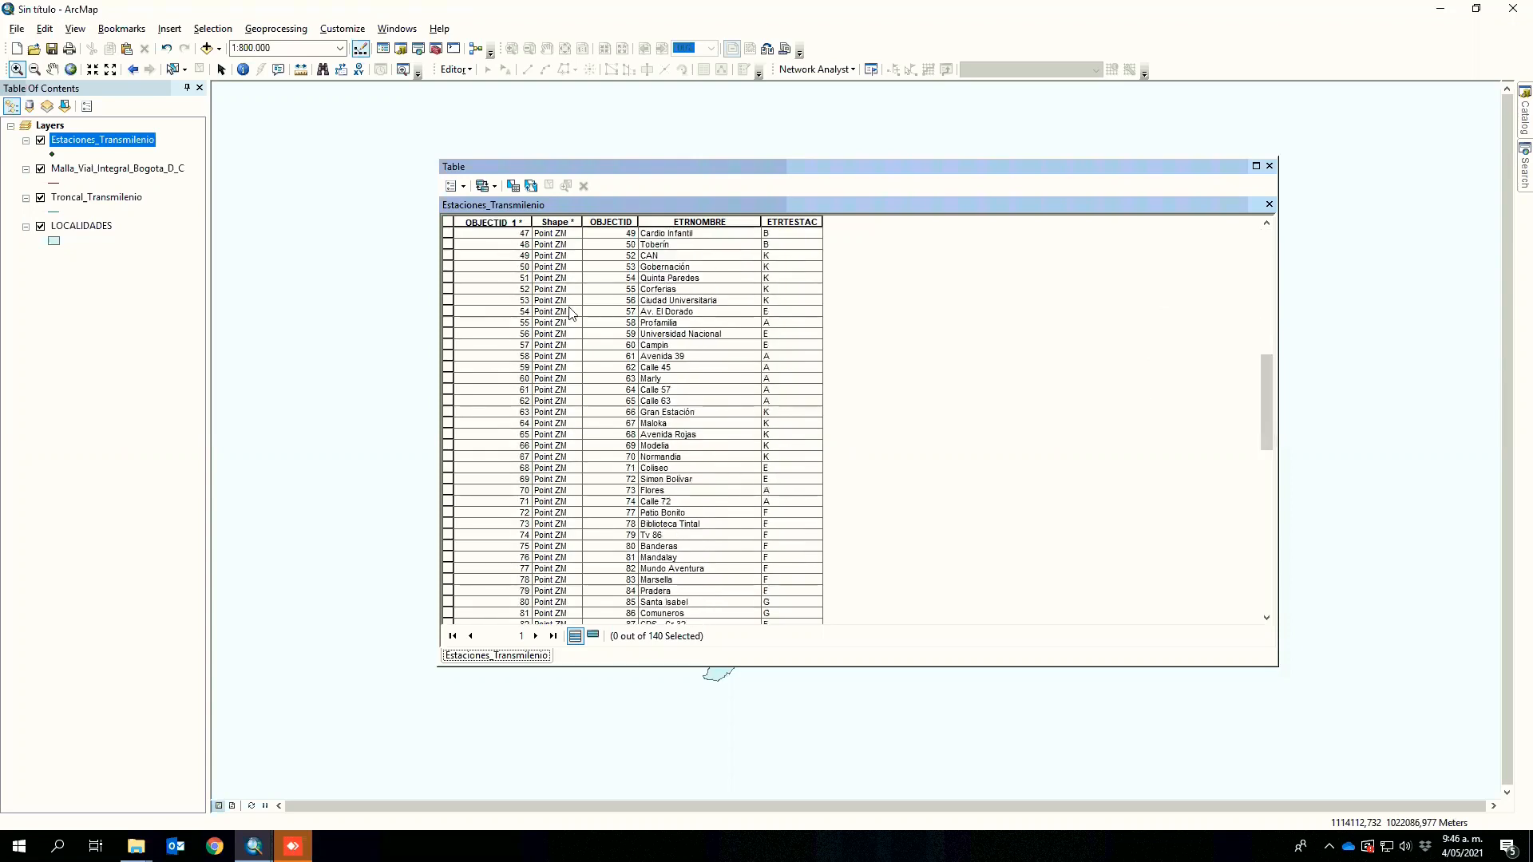
- Review the Select by Attributes query options for the Estaciones_Transmilenio table, and close the query and the table
left_click(514, 186)
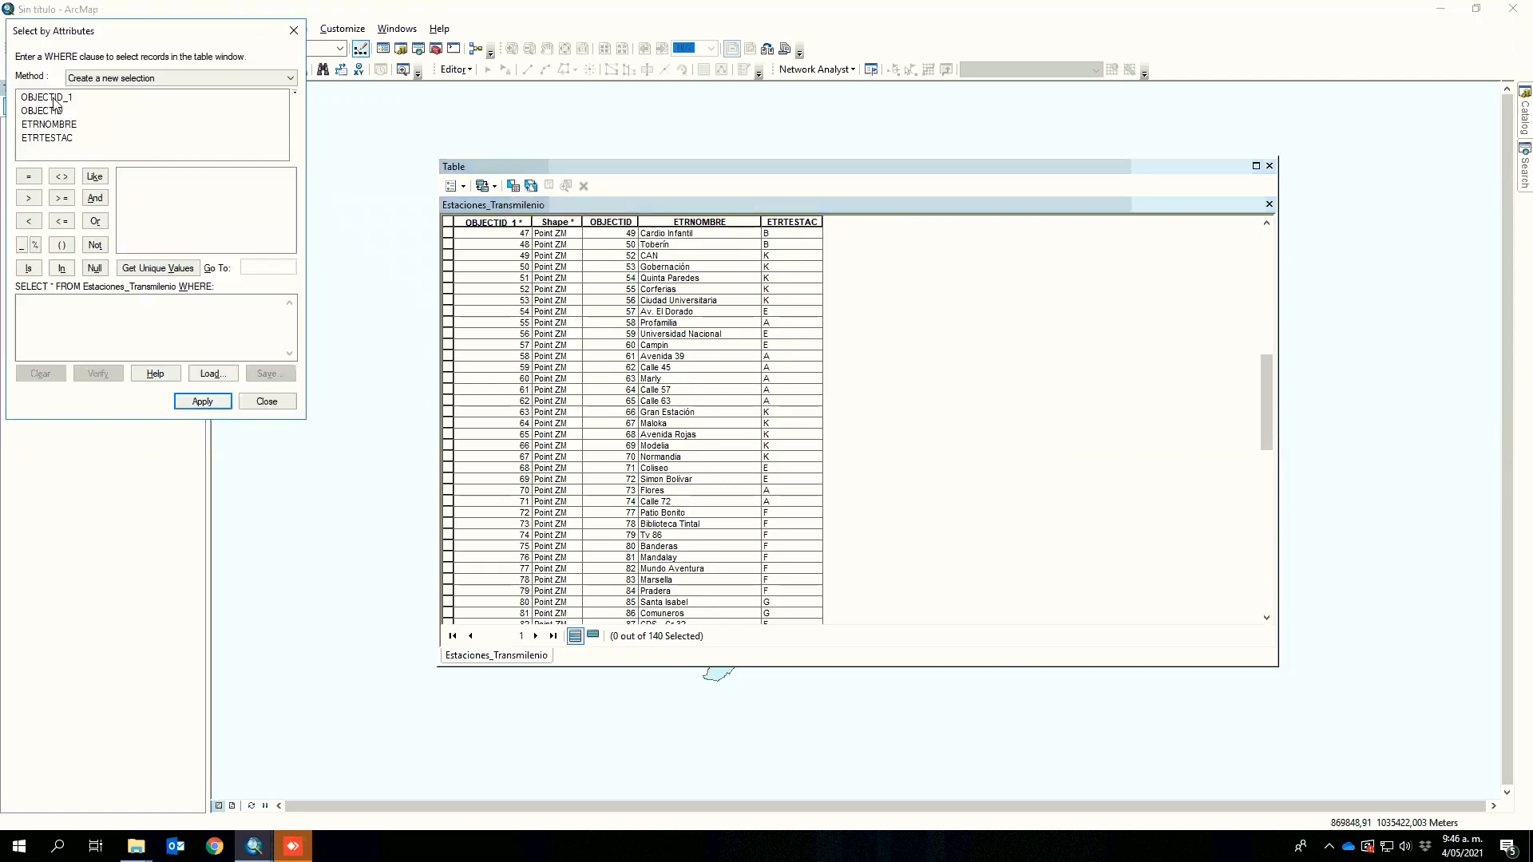
left_click(121, 341)
left_click(293, 33)
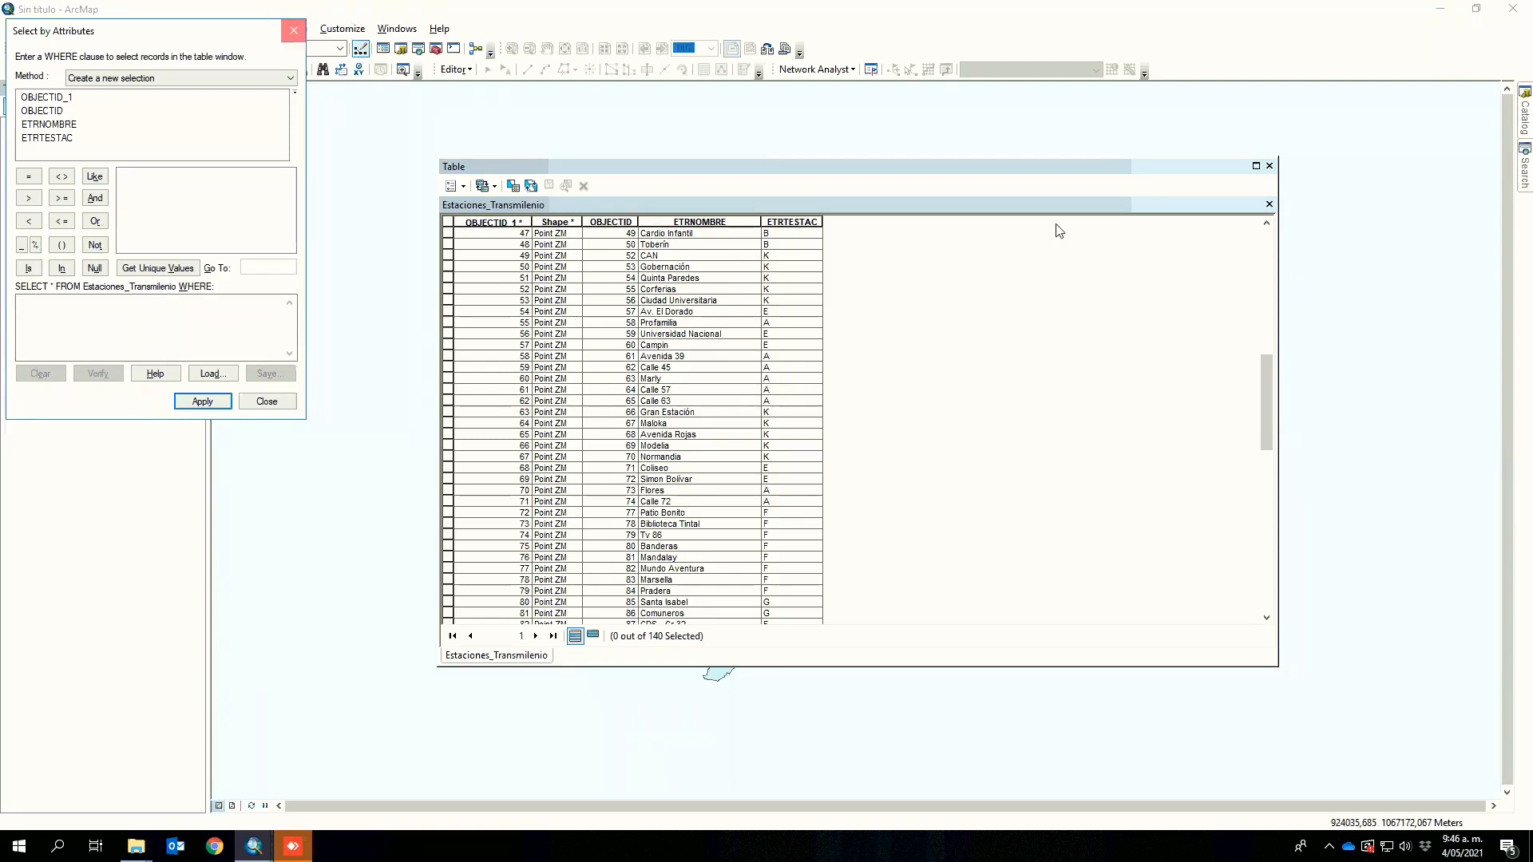
left_click(1270, 167)
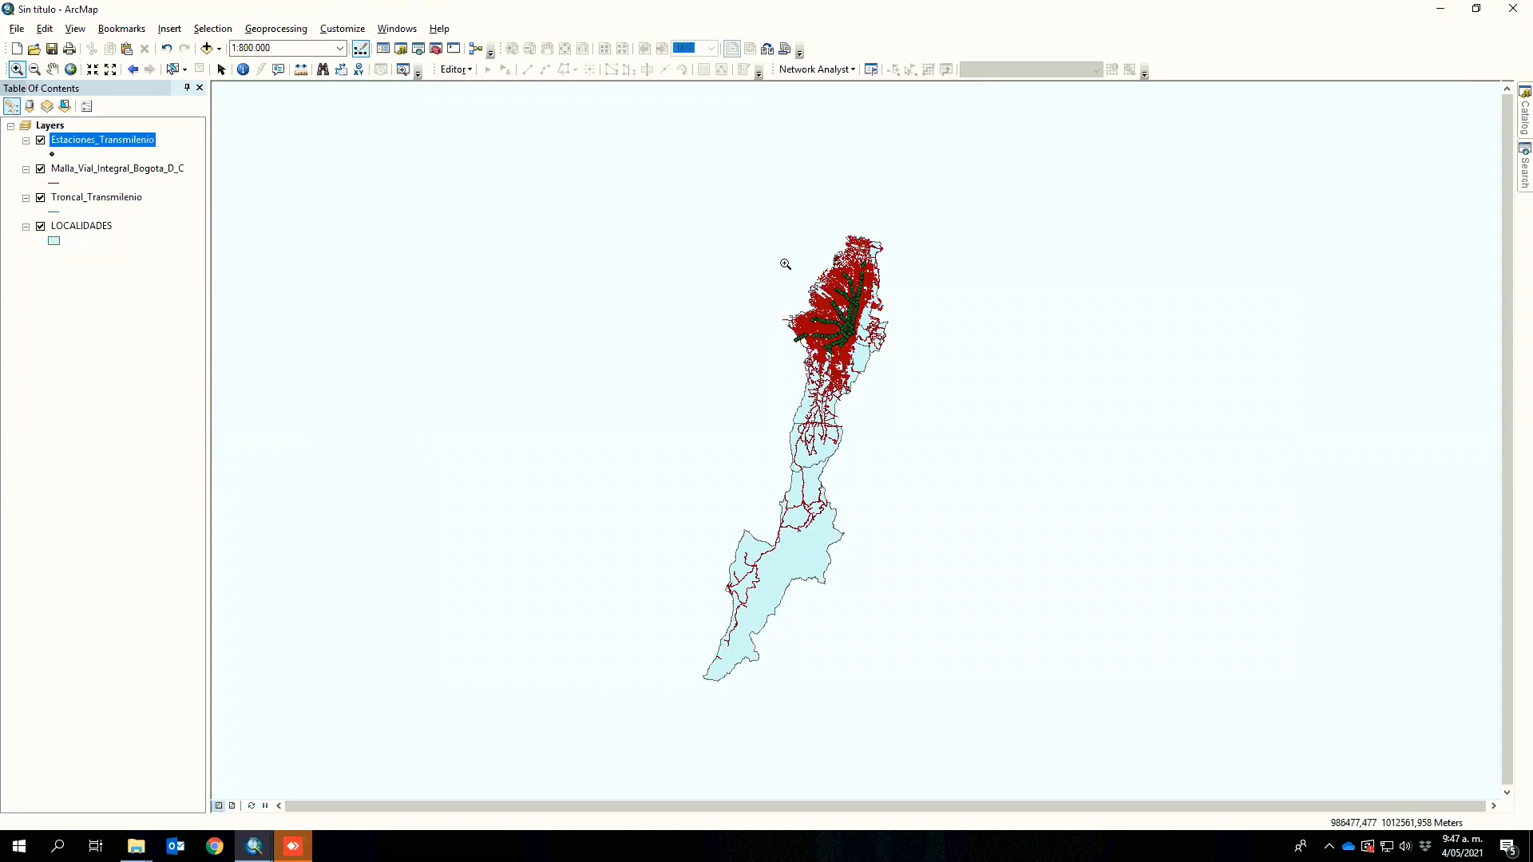
- Hide the Malla_Vial_Integral_Bogota_D_C layer to show the Transmilenio lines and stations in the northern urban area
left_click_drag(774, 256, 912, 349)
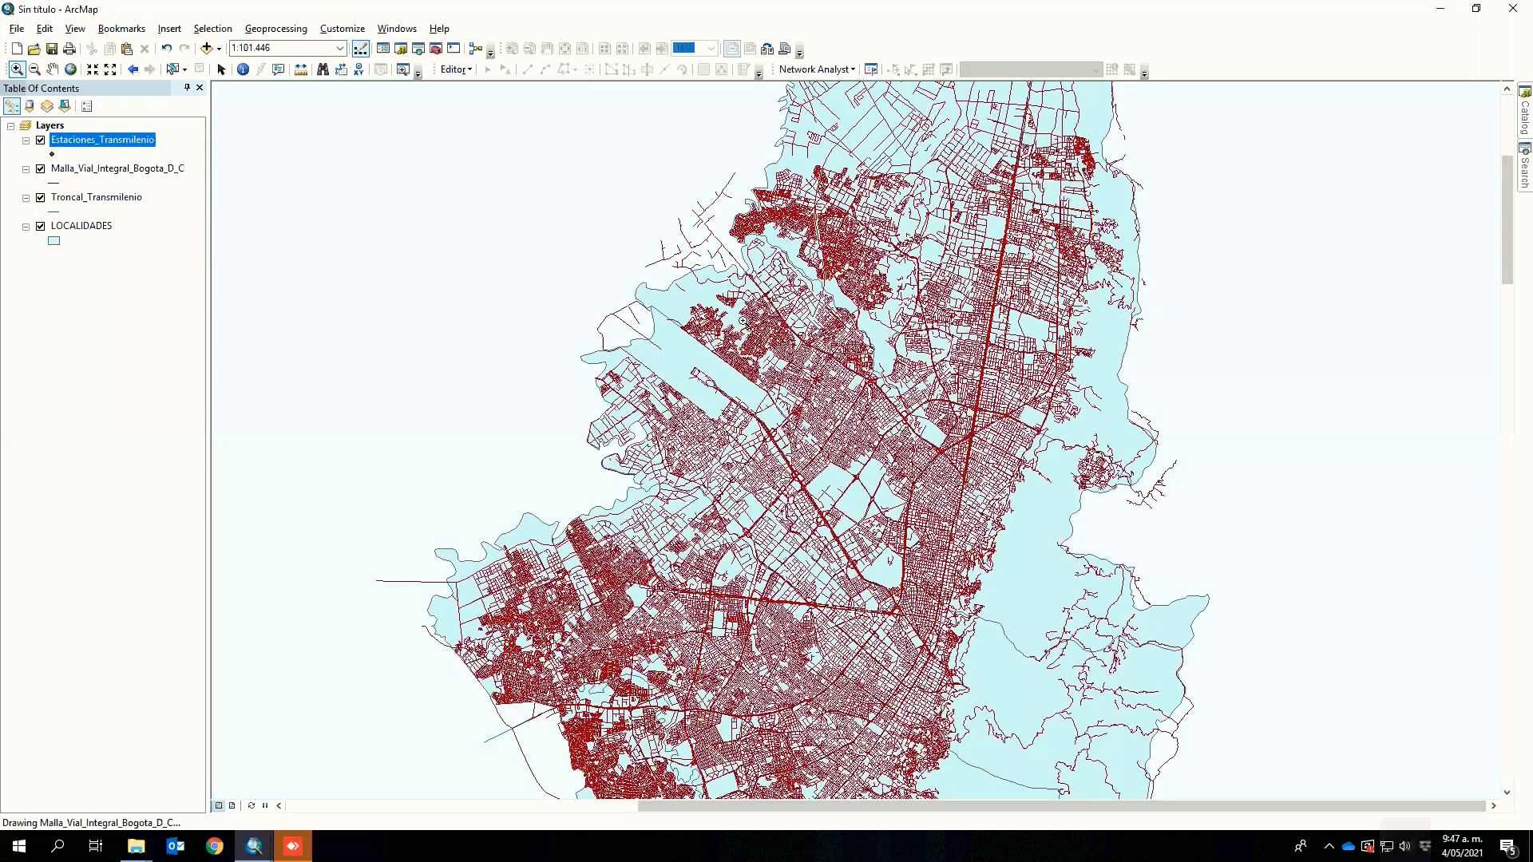
left_click(41, 169)
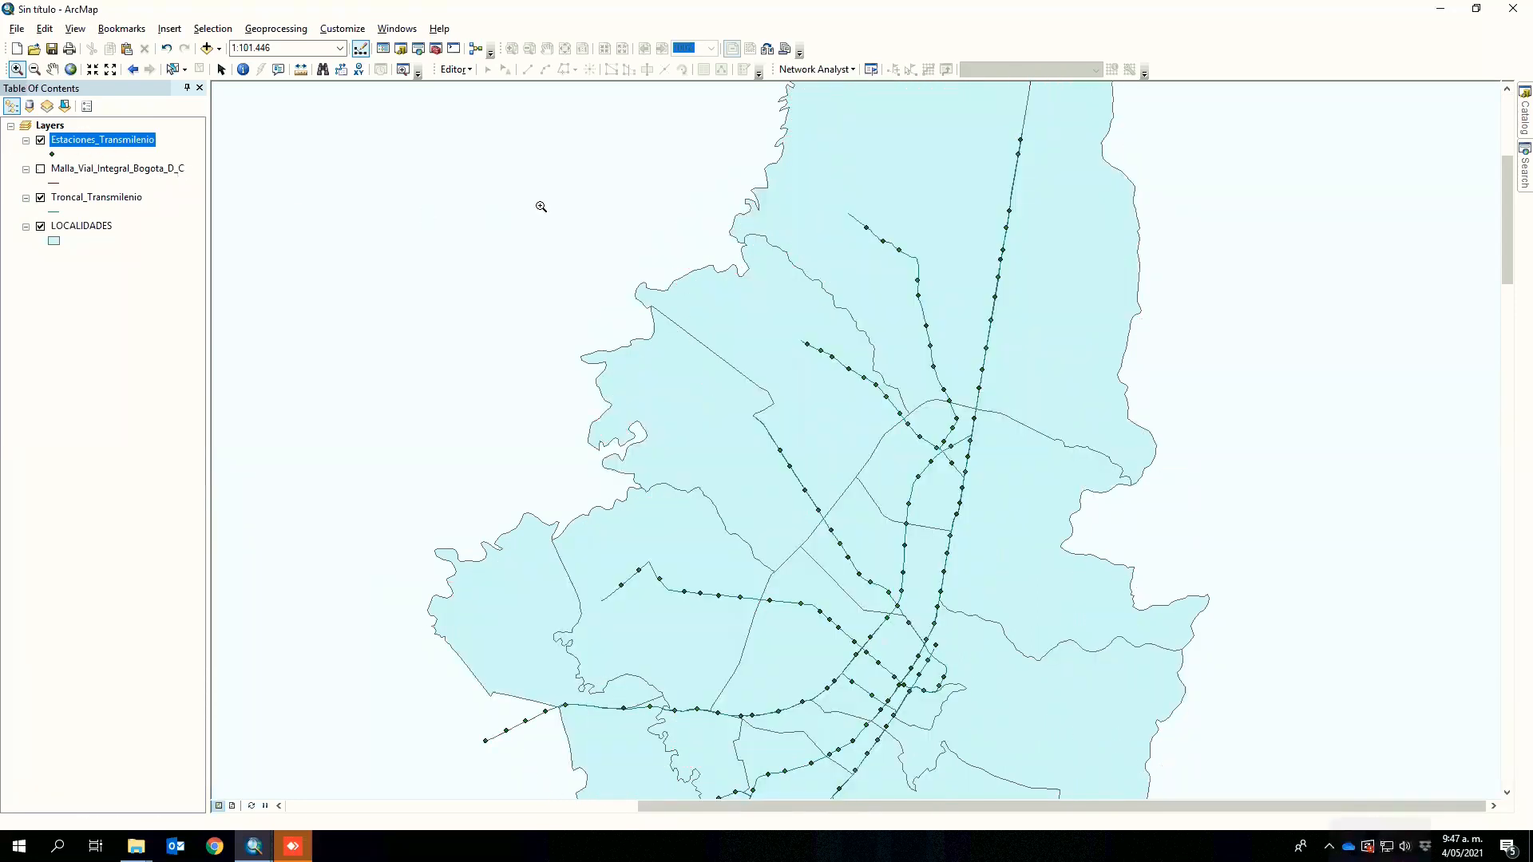
- Set up a Select By Location query using "select features from", with Estaciones_Transmilenio as target layer and LOCALIDADES as source layer
left_click(228, 30)
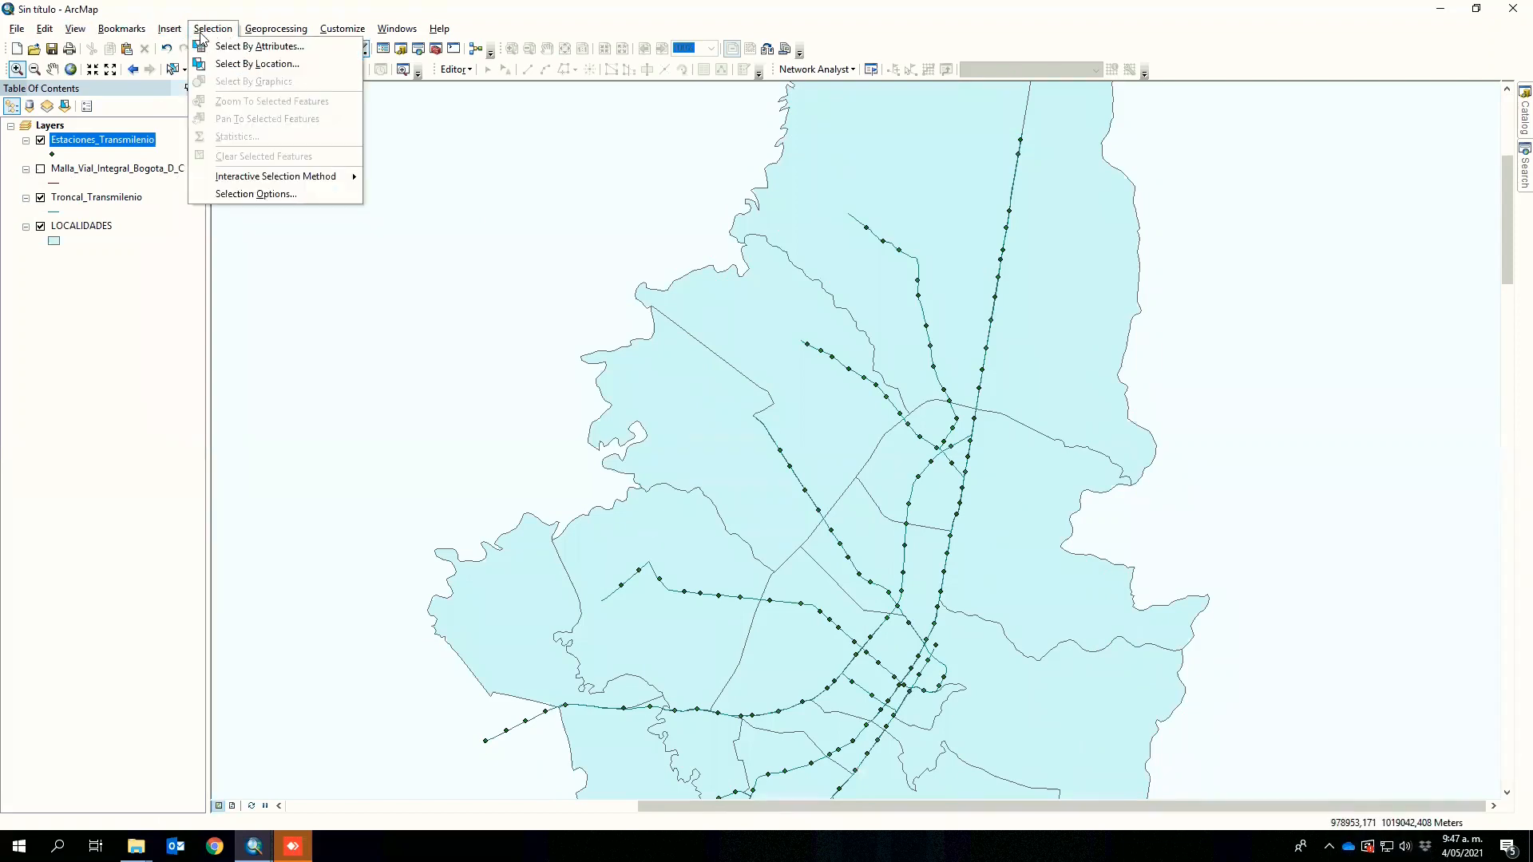
left_click(239, 64)
left_click_drag(206, 33, 893, 214)
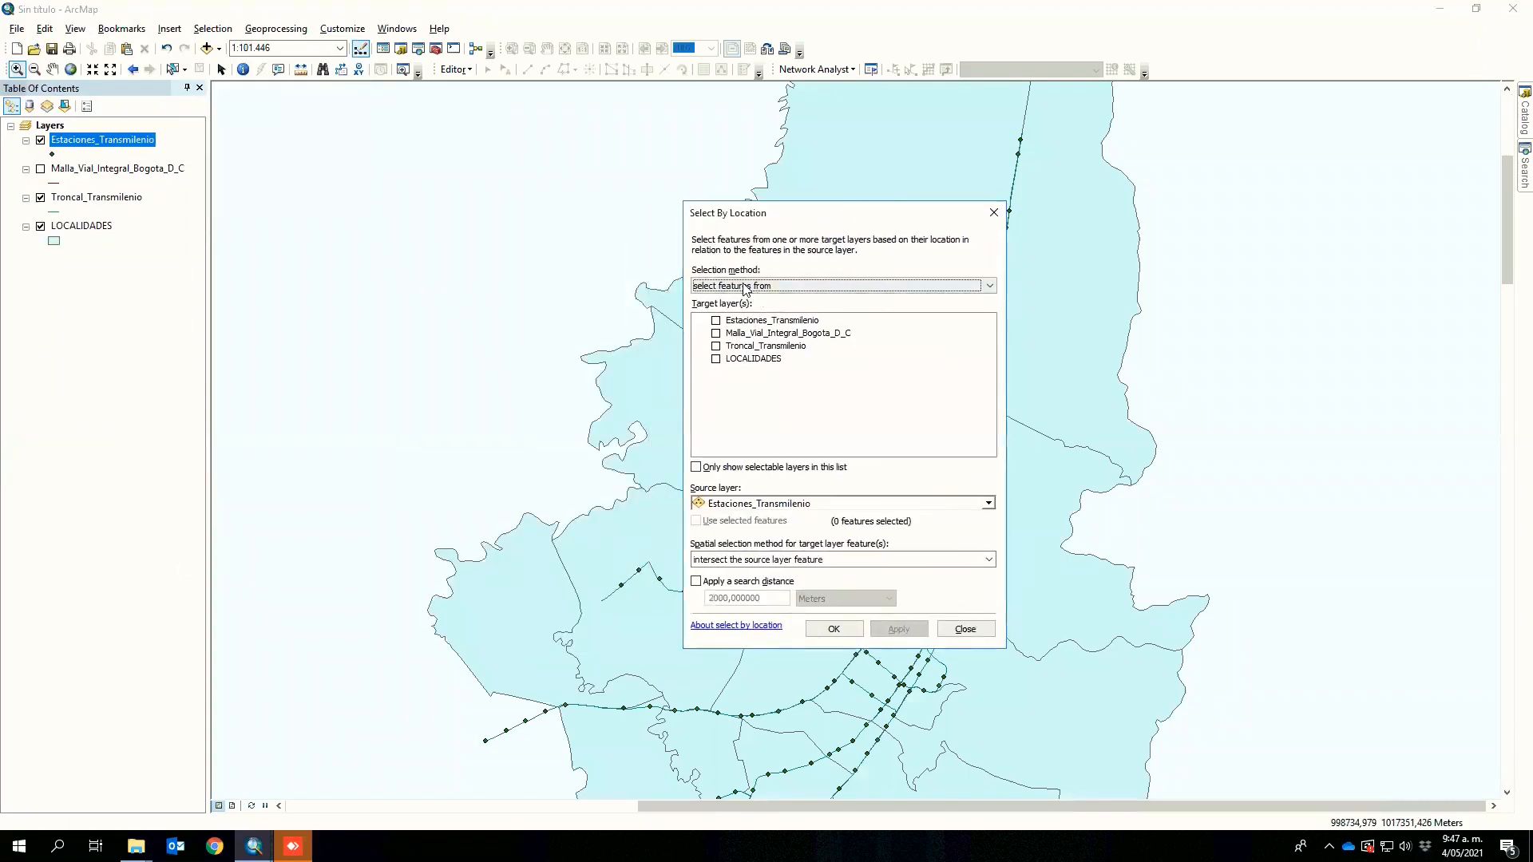
left_click(746, 287)
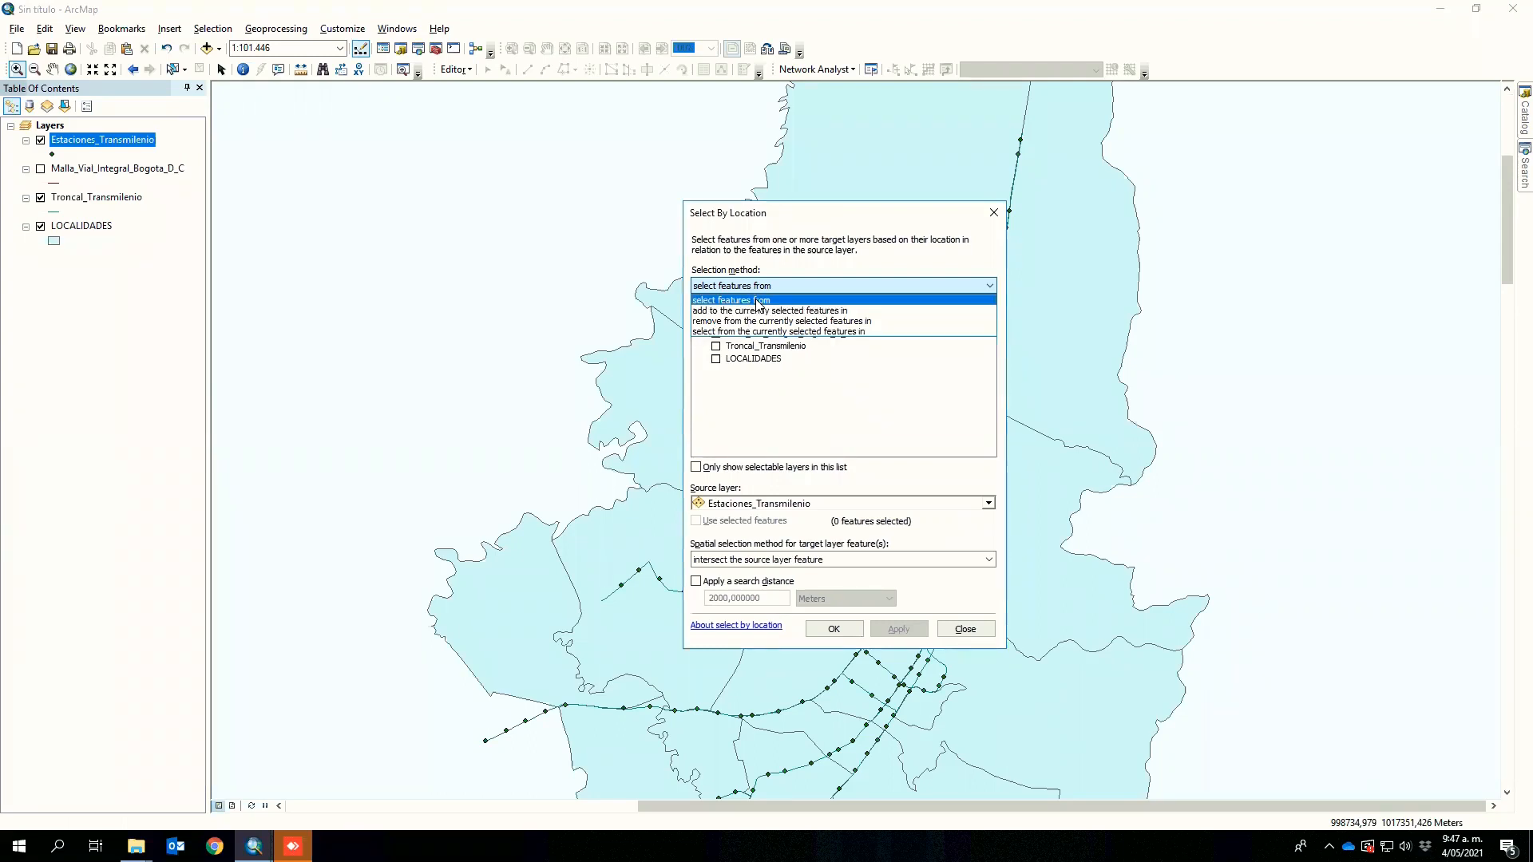
left_click(761, 300)
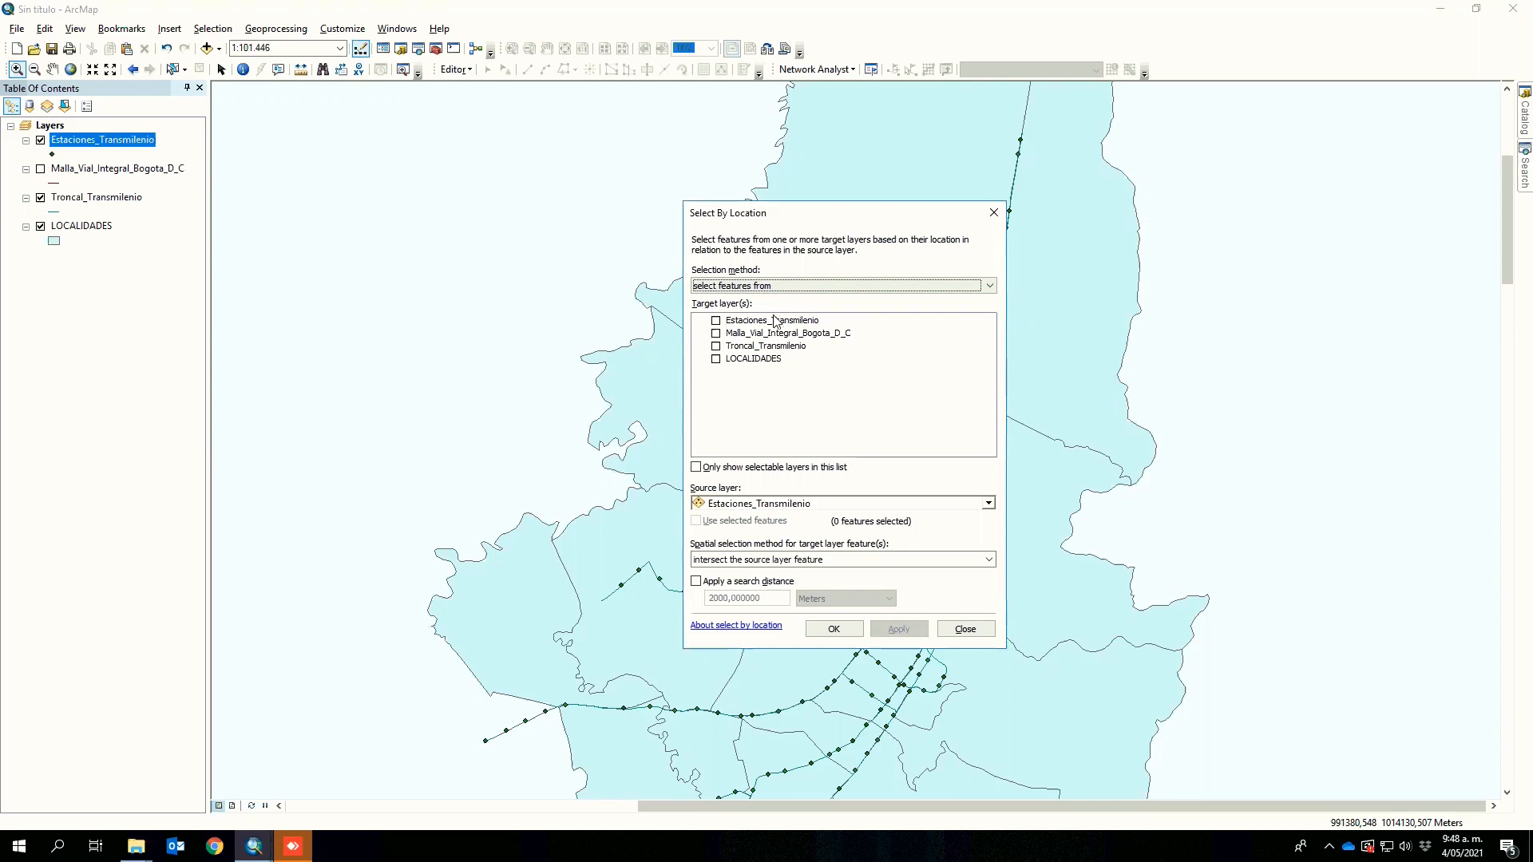
left_click(716, 321)
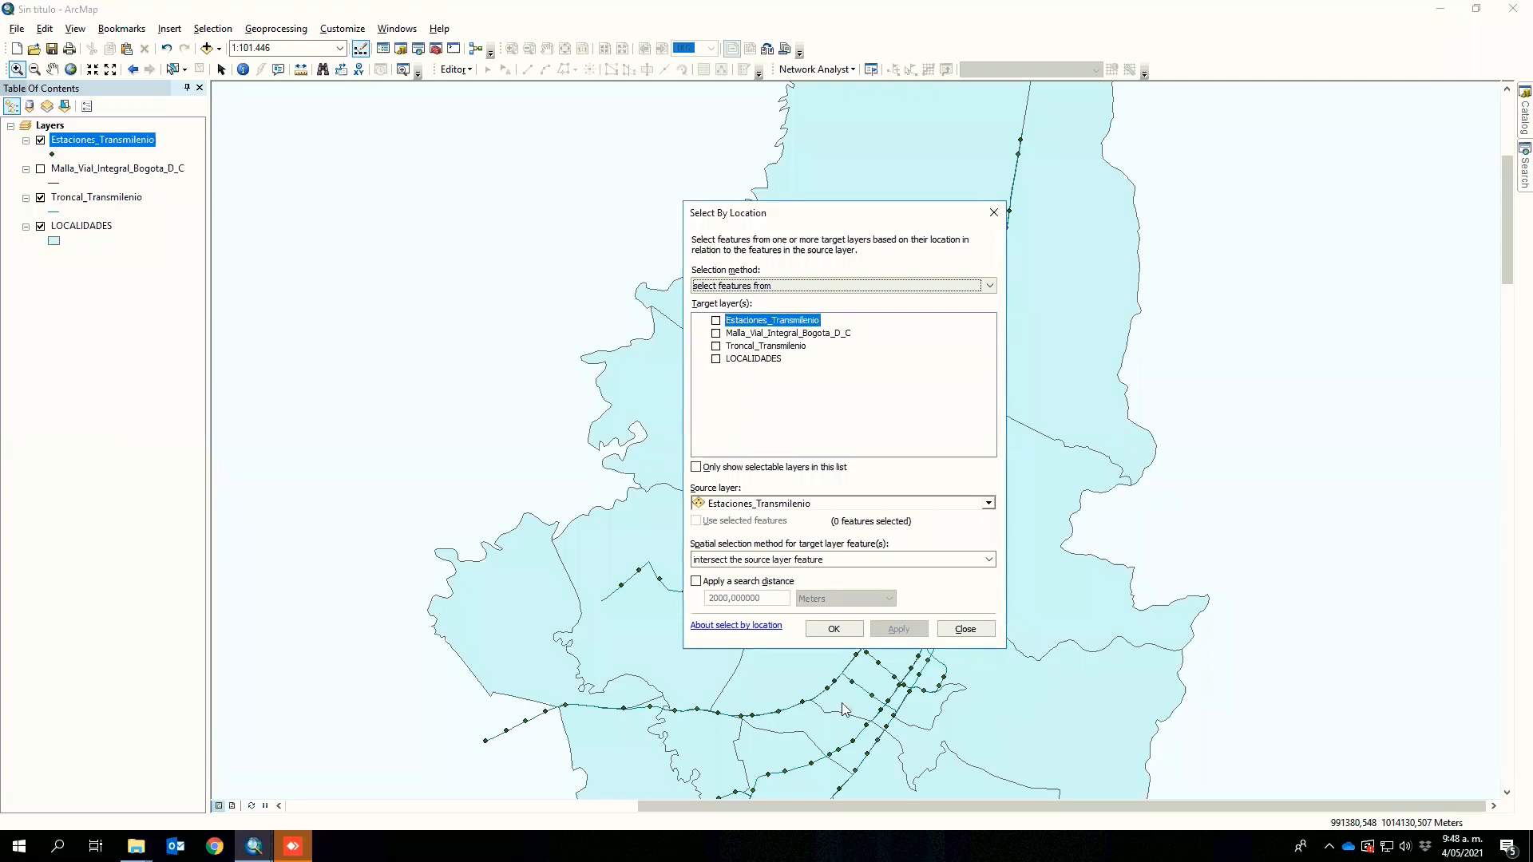
left_click(801, 503)
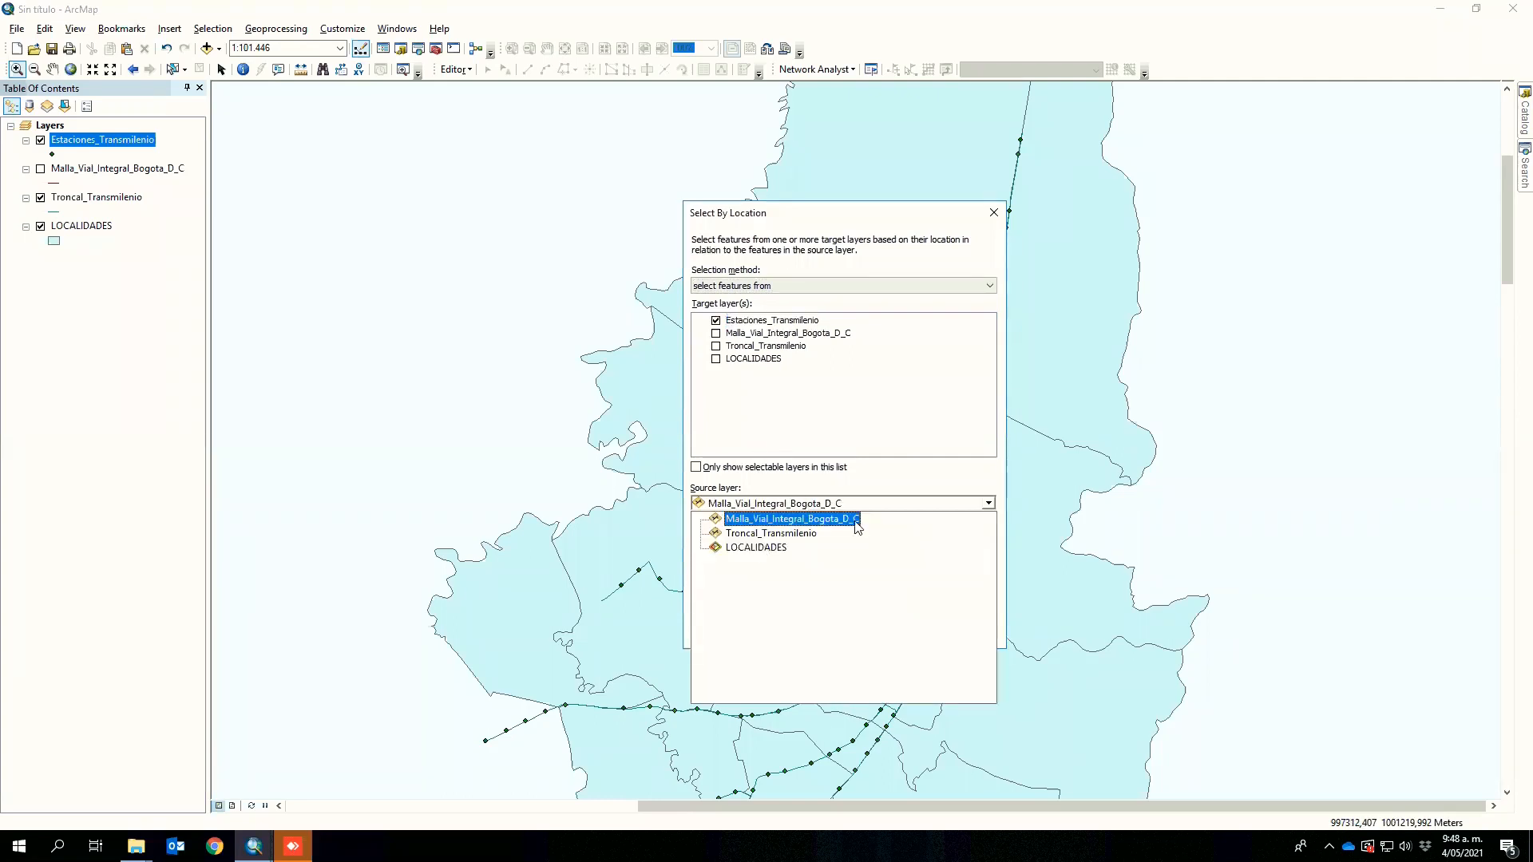
- Select the ENGATIVA record in the LOCALIDADES attribute table and close the table
right_click(80, 226)
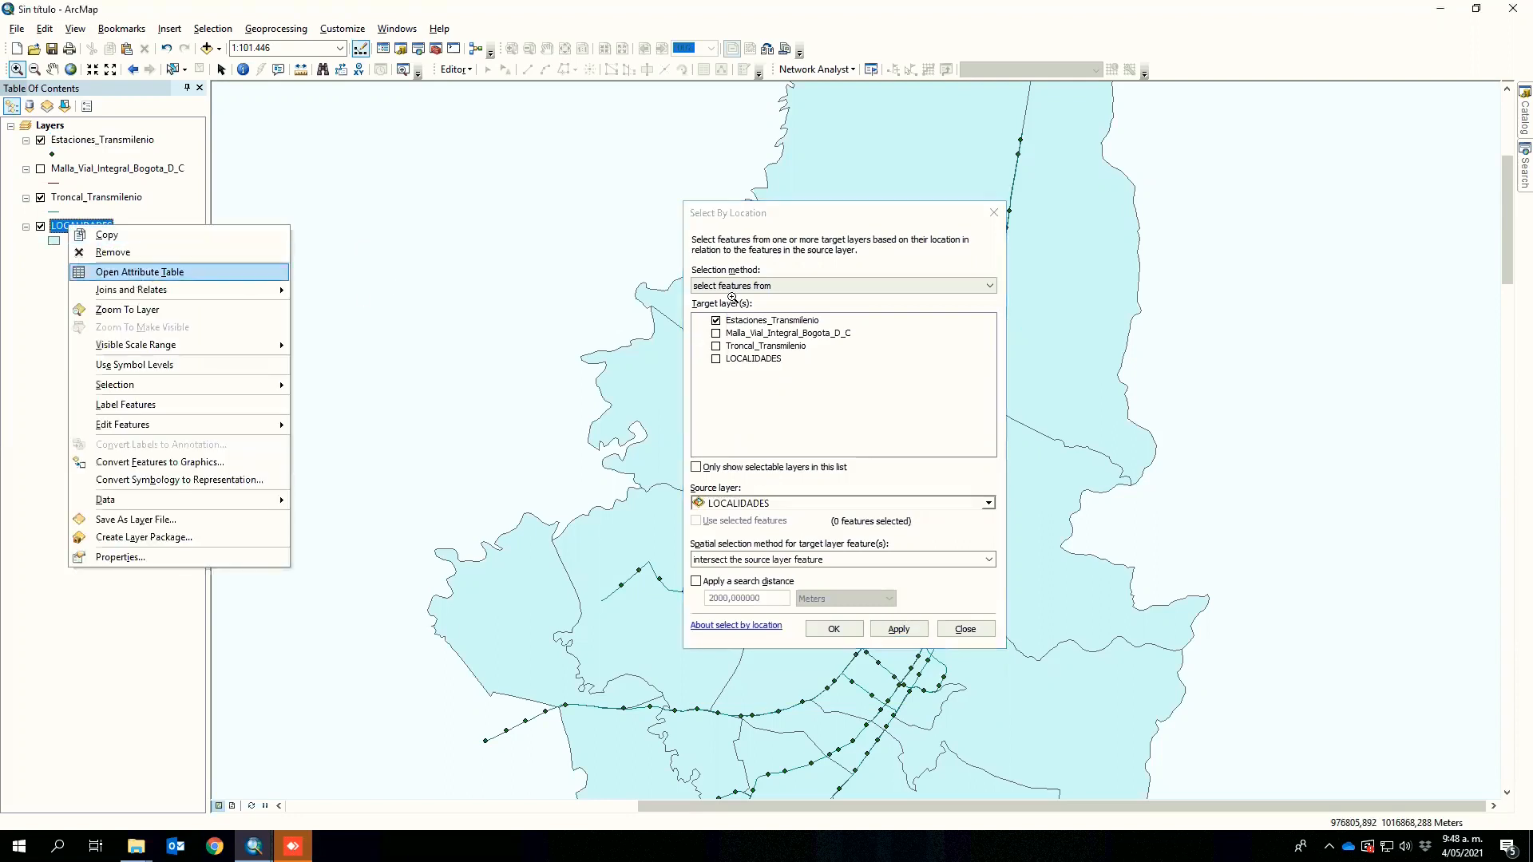
left_click(136, 274)
left_click(840, 271)
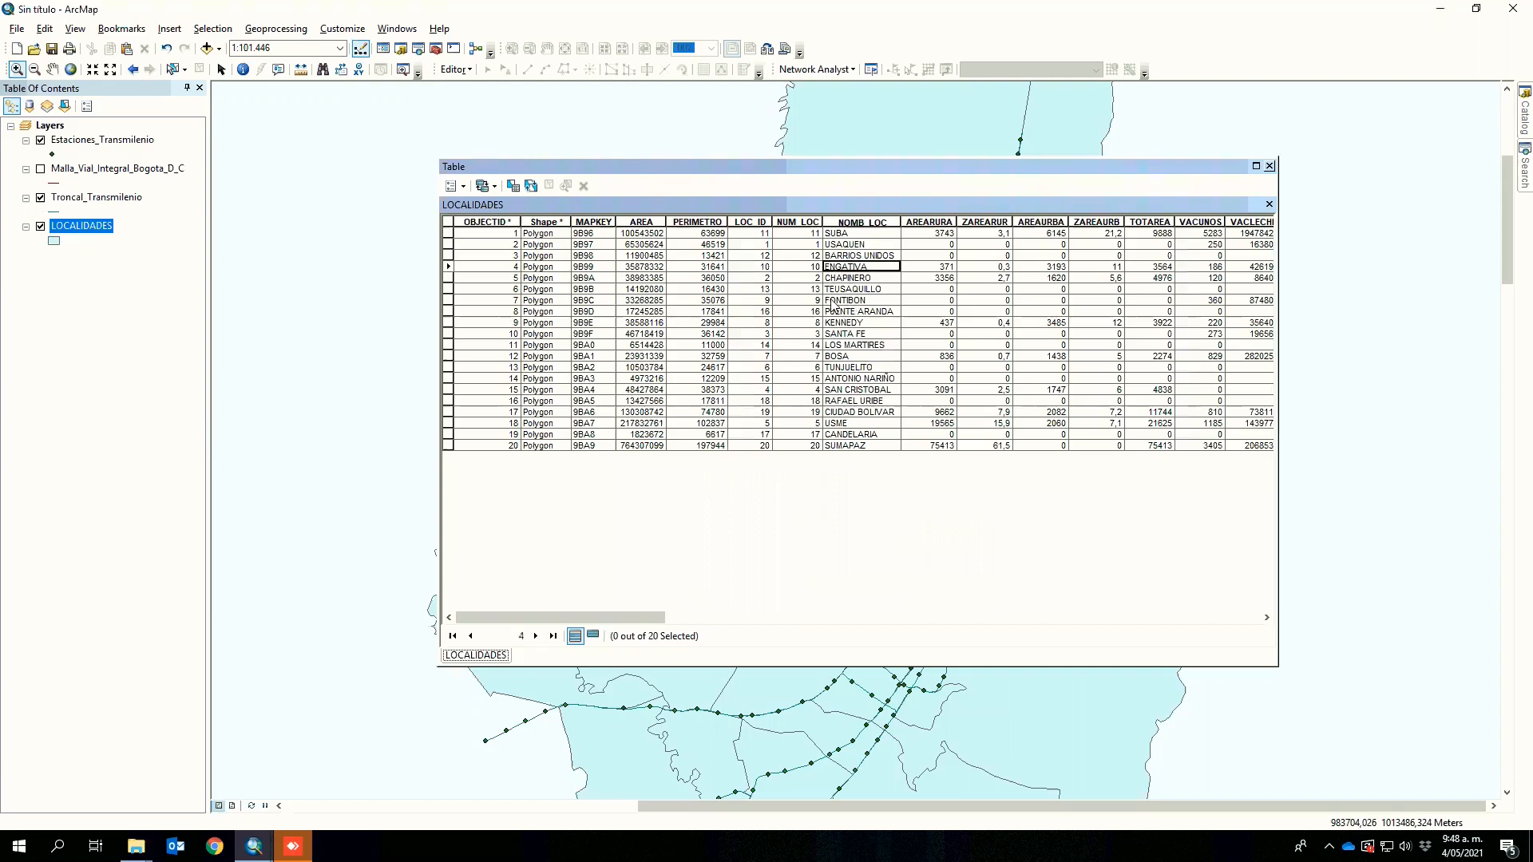
key("Down")
key("Down")
key("Down")
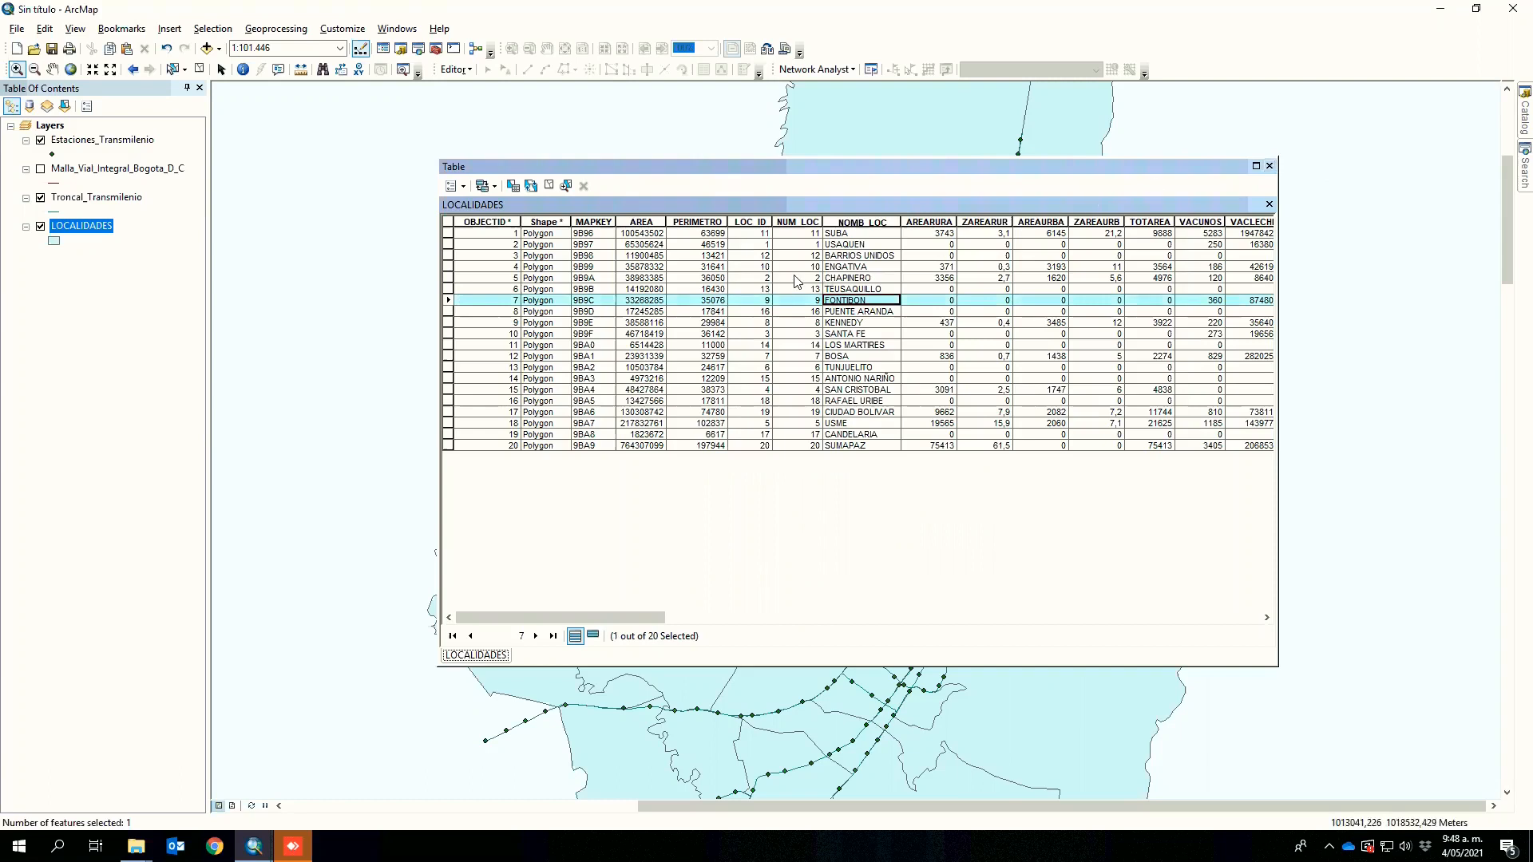
left_click(448, 268)
left_click(1268, 167)
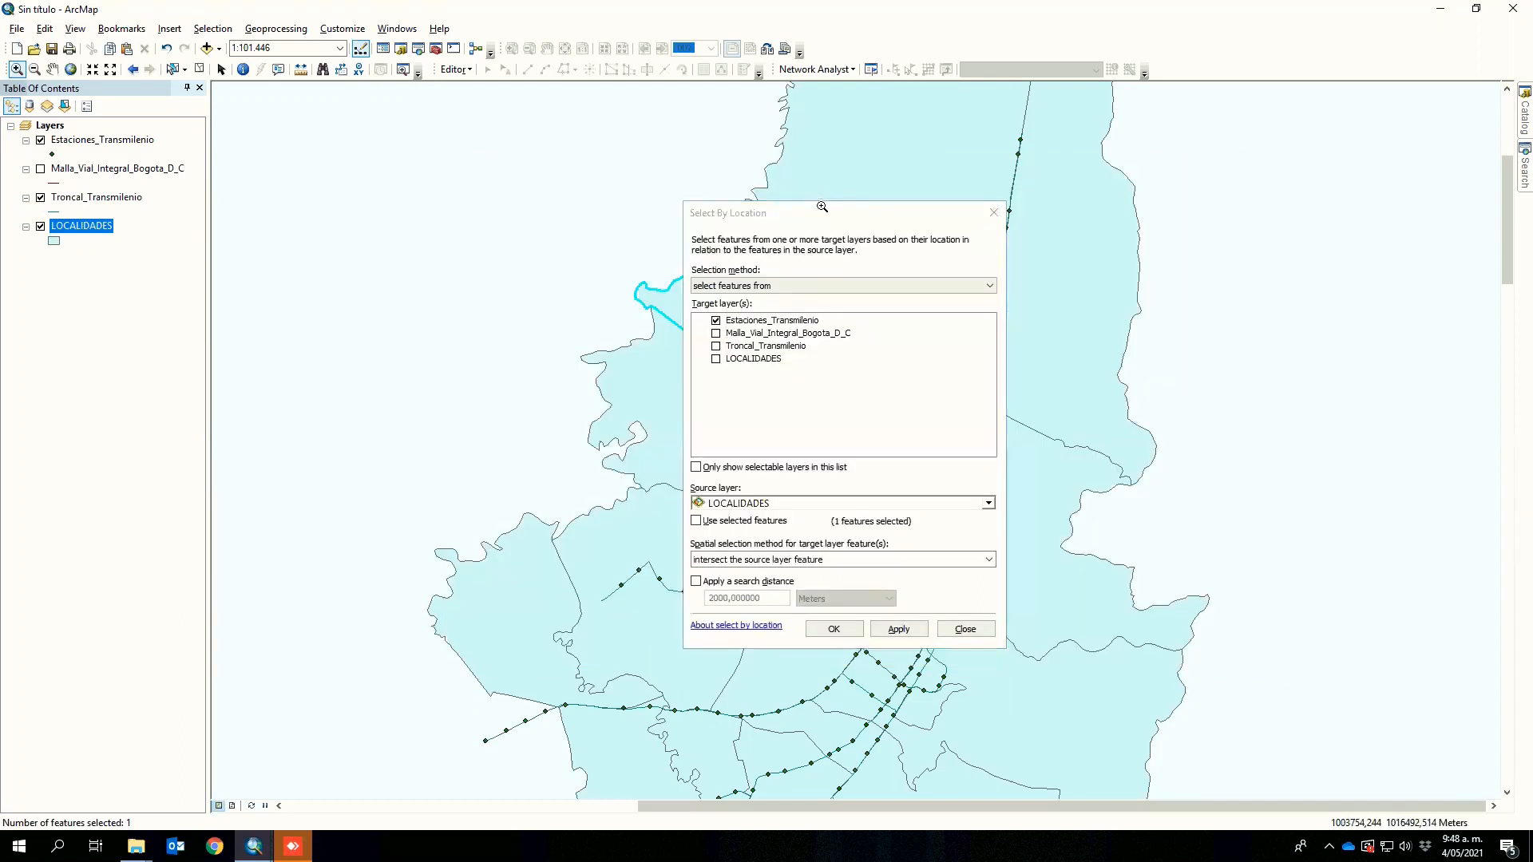
- Select the stations that are completely within the source layer feature, using only the selected locality as source
left_click(822, 209)
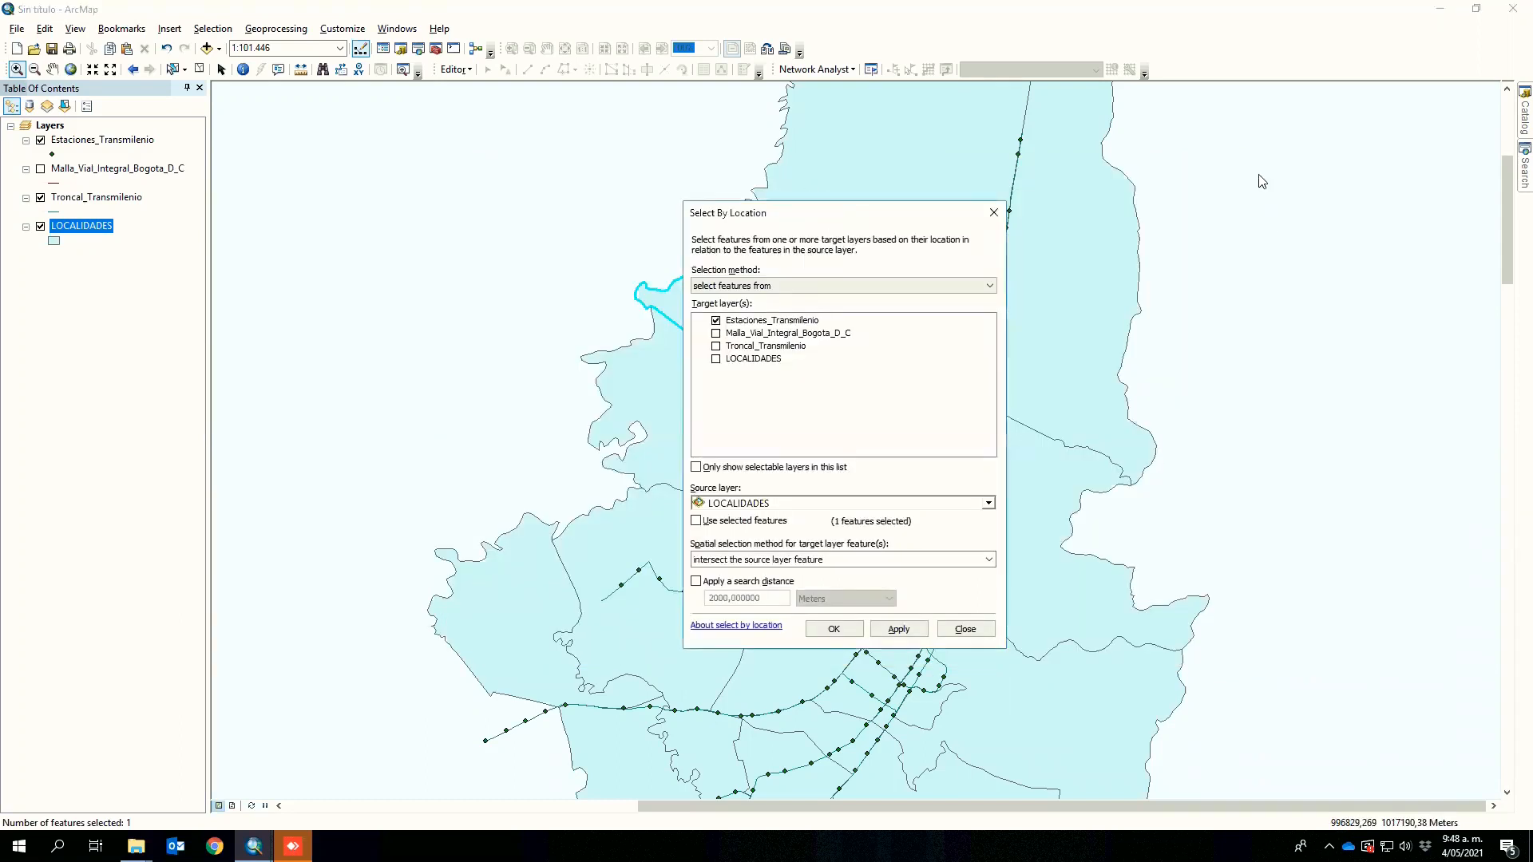
left_click_drag(1262, 182, 1275, 202)
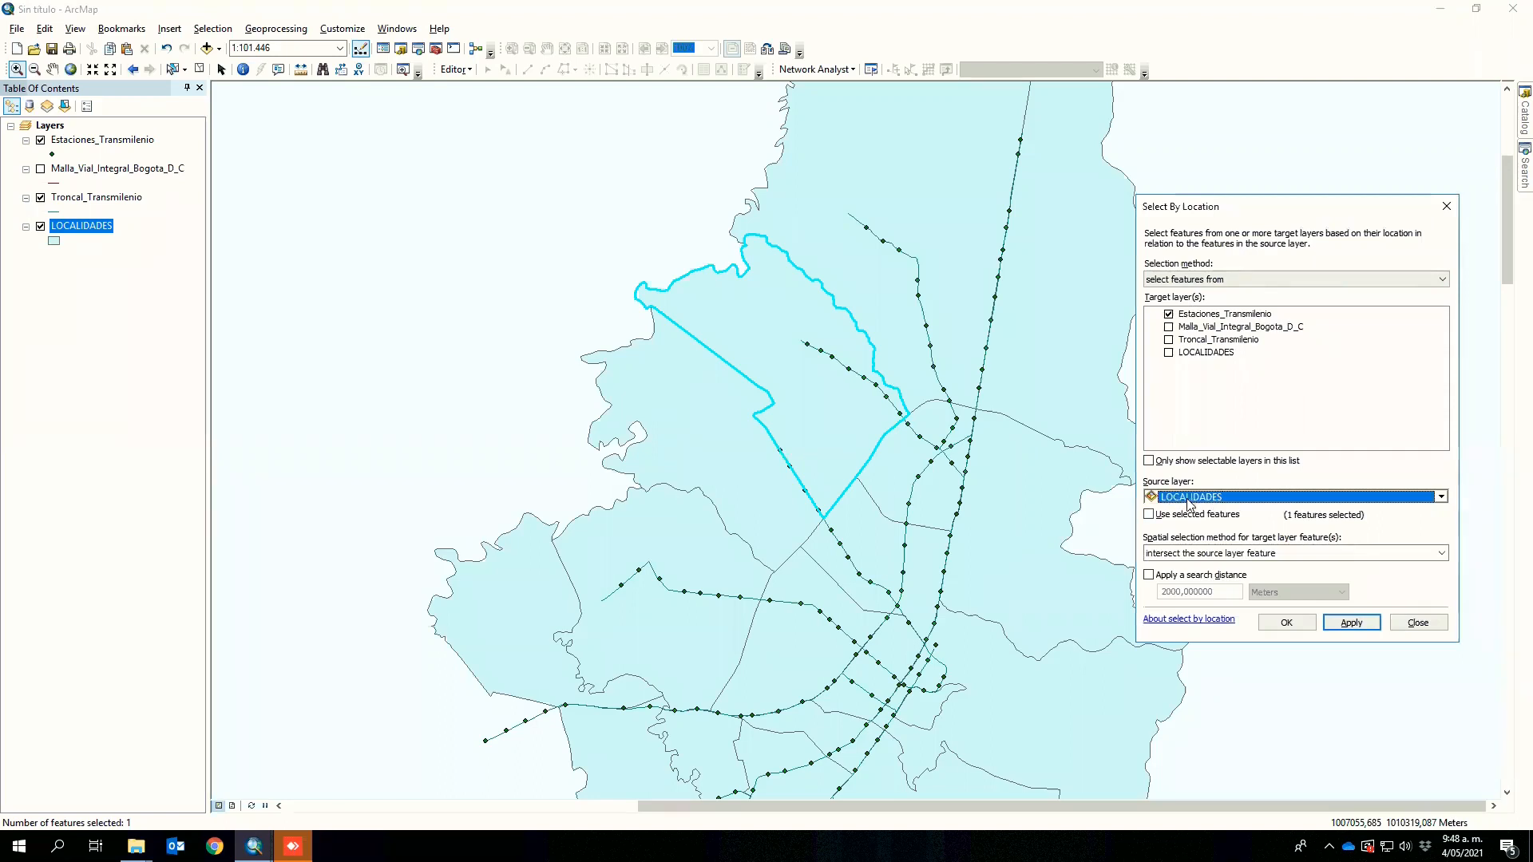
left_click(1149, 516)
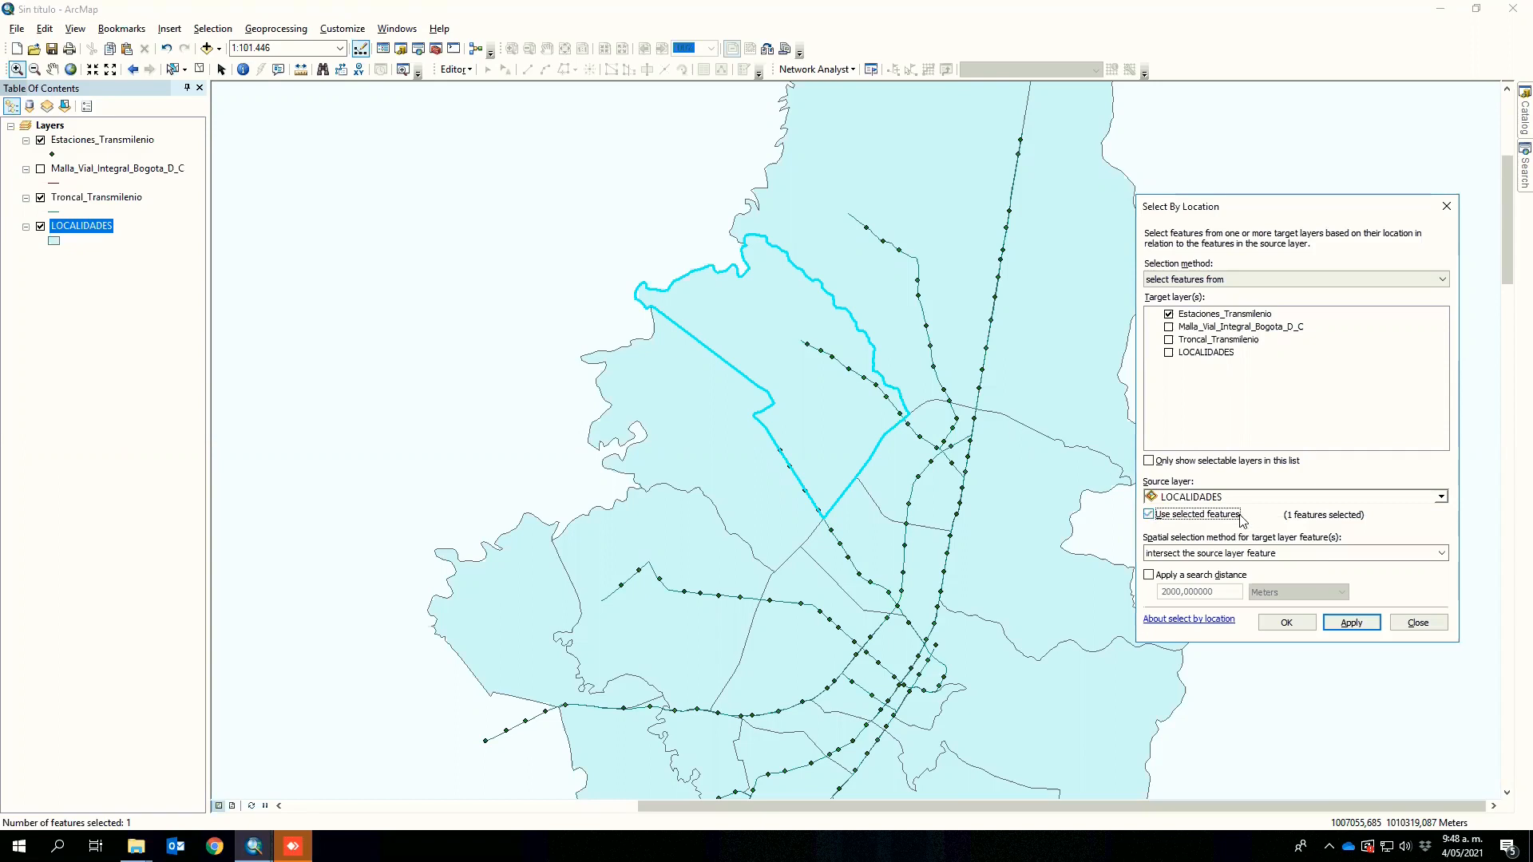
left_click(1148, 515)
left_click(1170, 515)
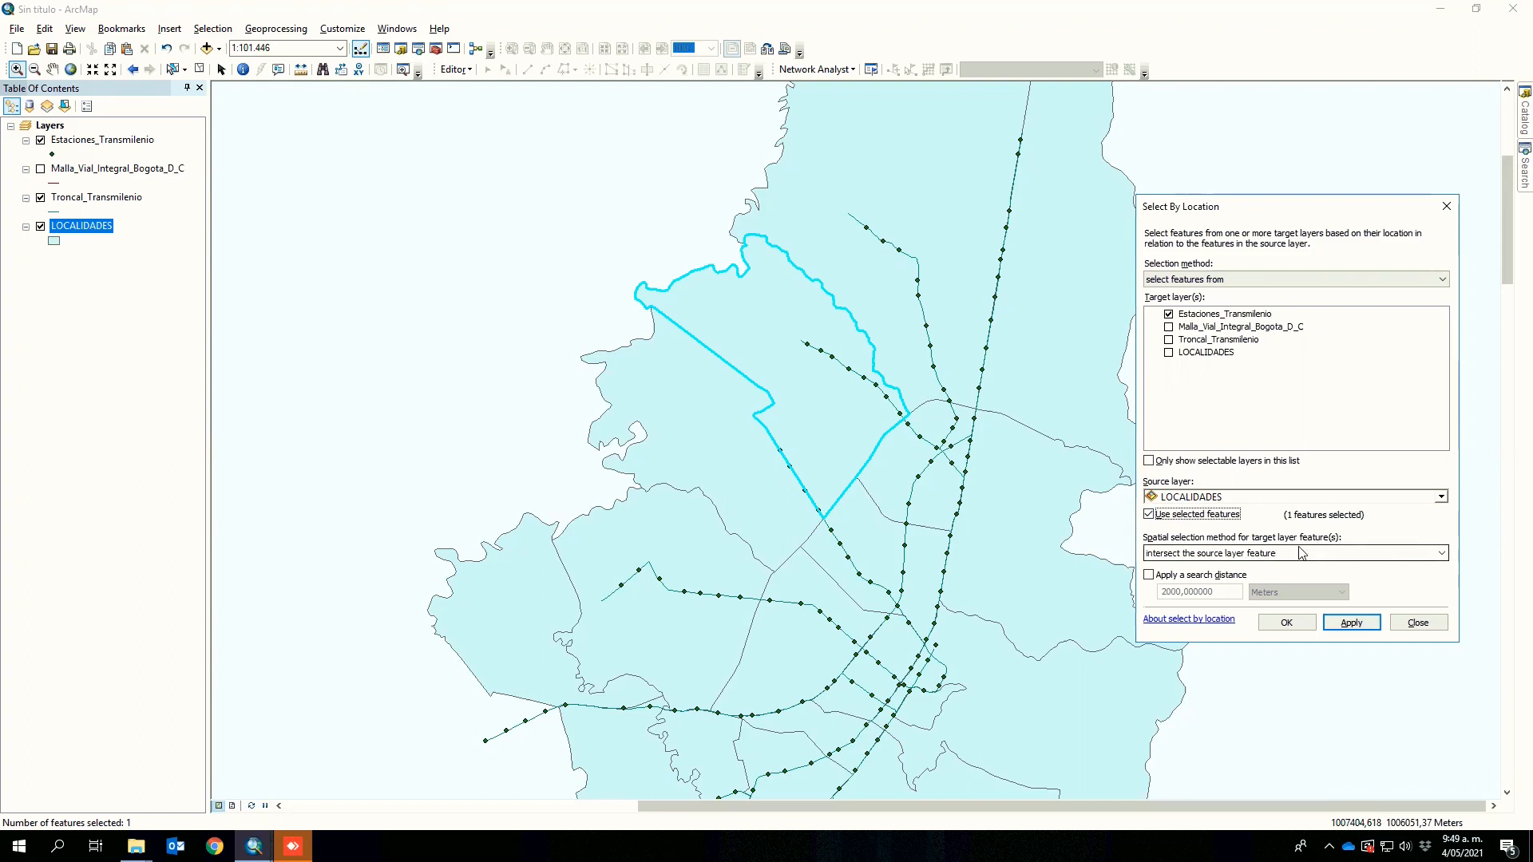
left_click(1234, 554)
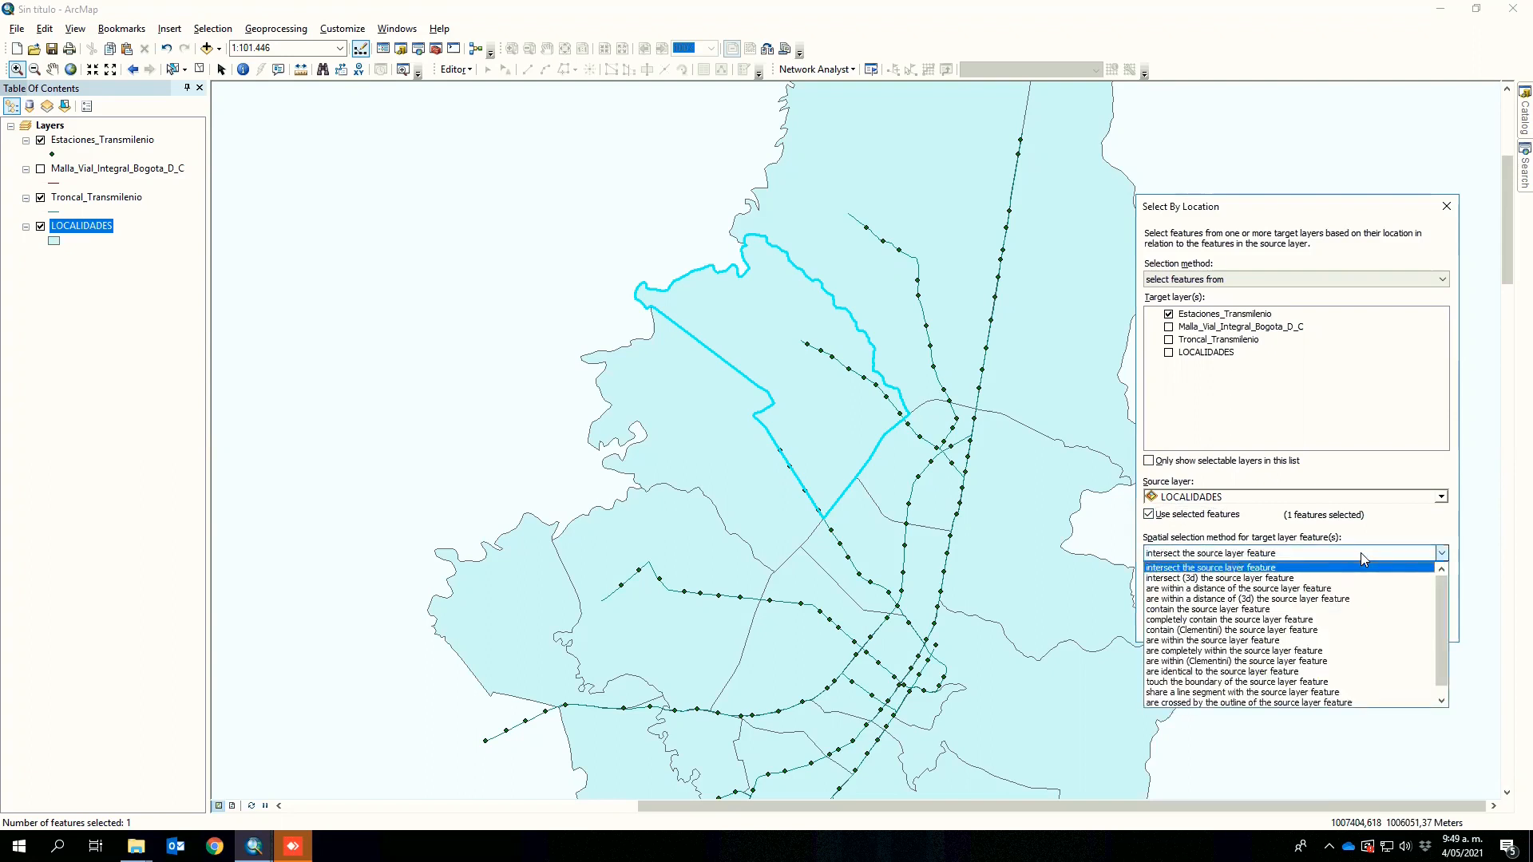
left_click(1224, 652)
left_click(1352, 623)
left_click(1287, 623)
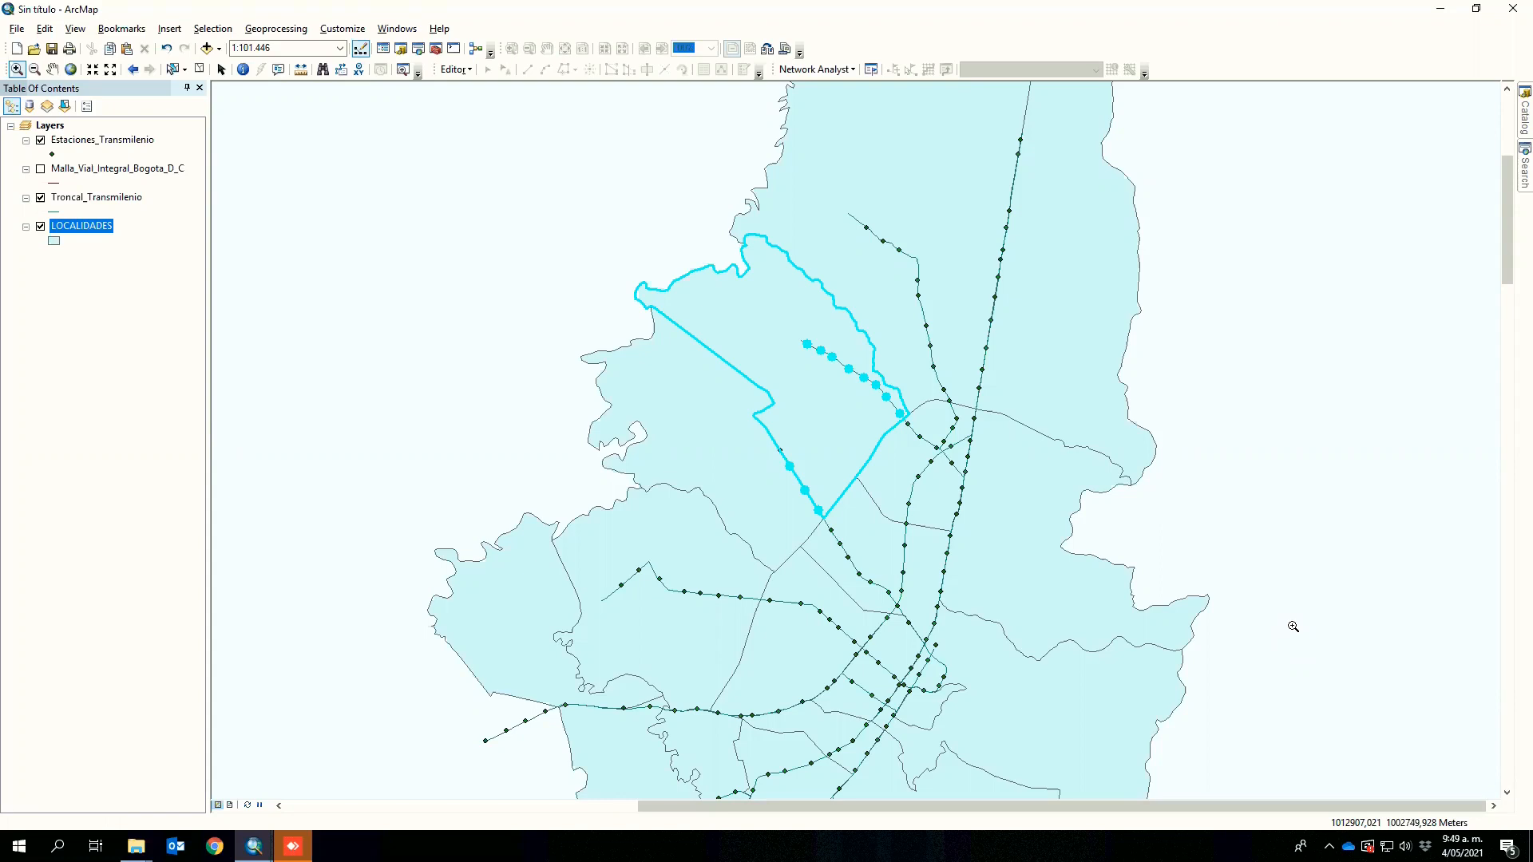
- Open the Clip tool, examine its help description and input-to-output diagram, and close it
left_click(293, 35)
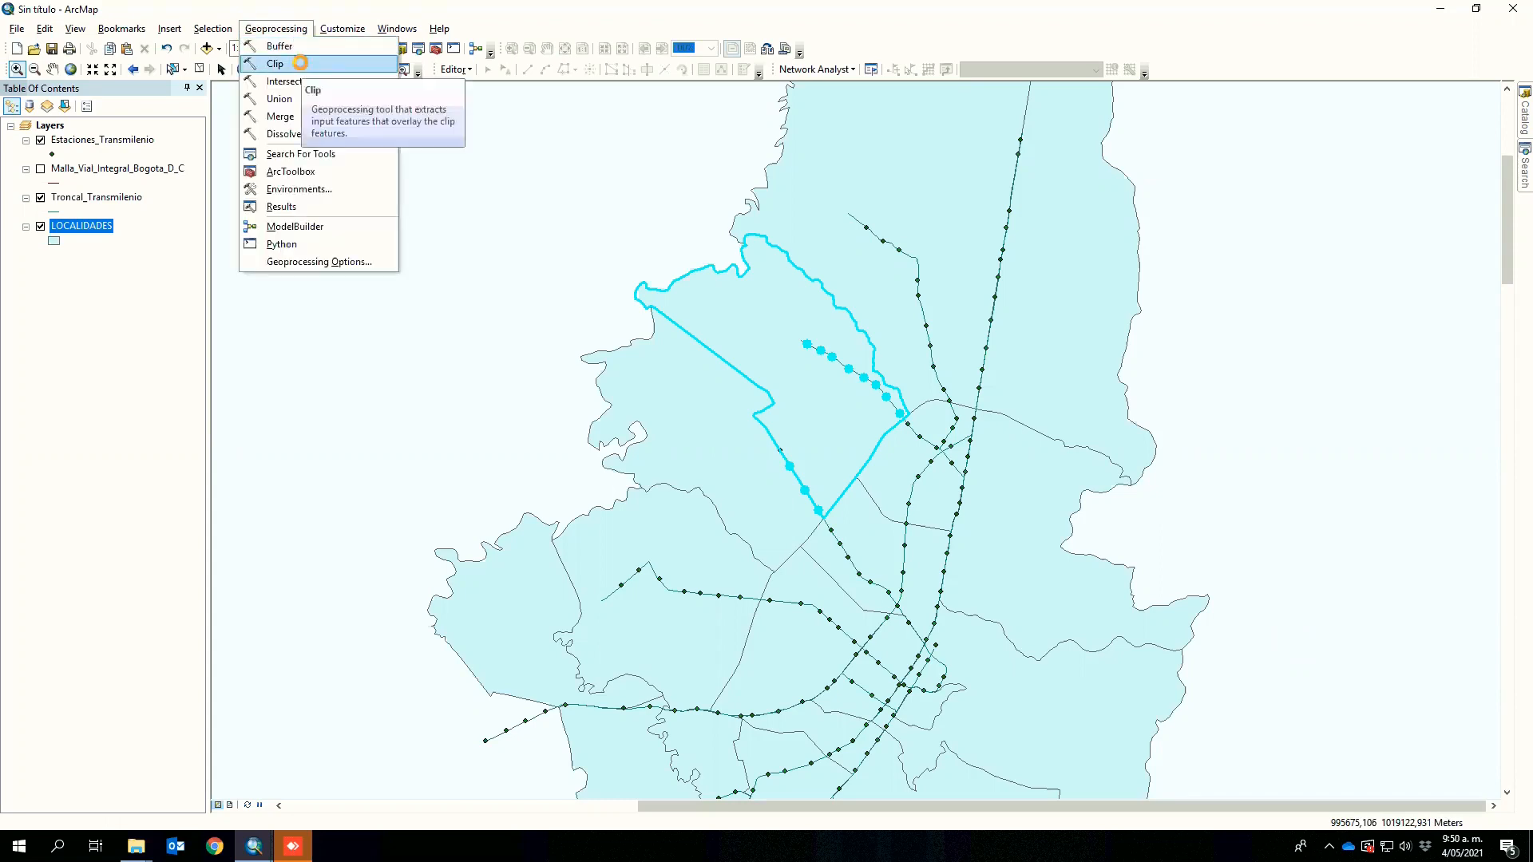
left_click(300, 62)
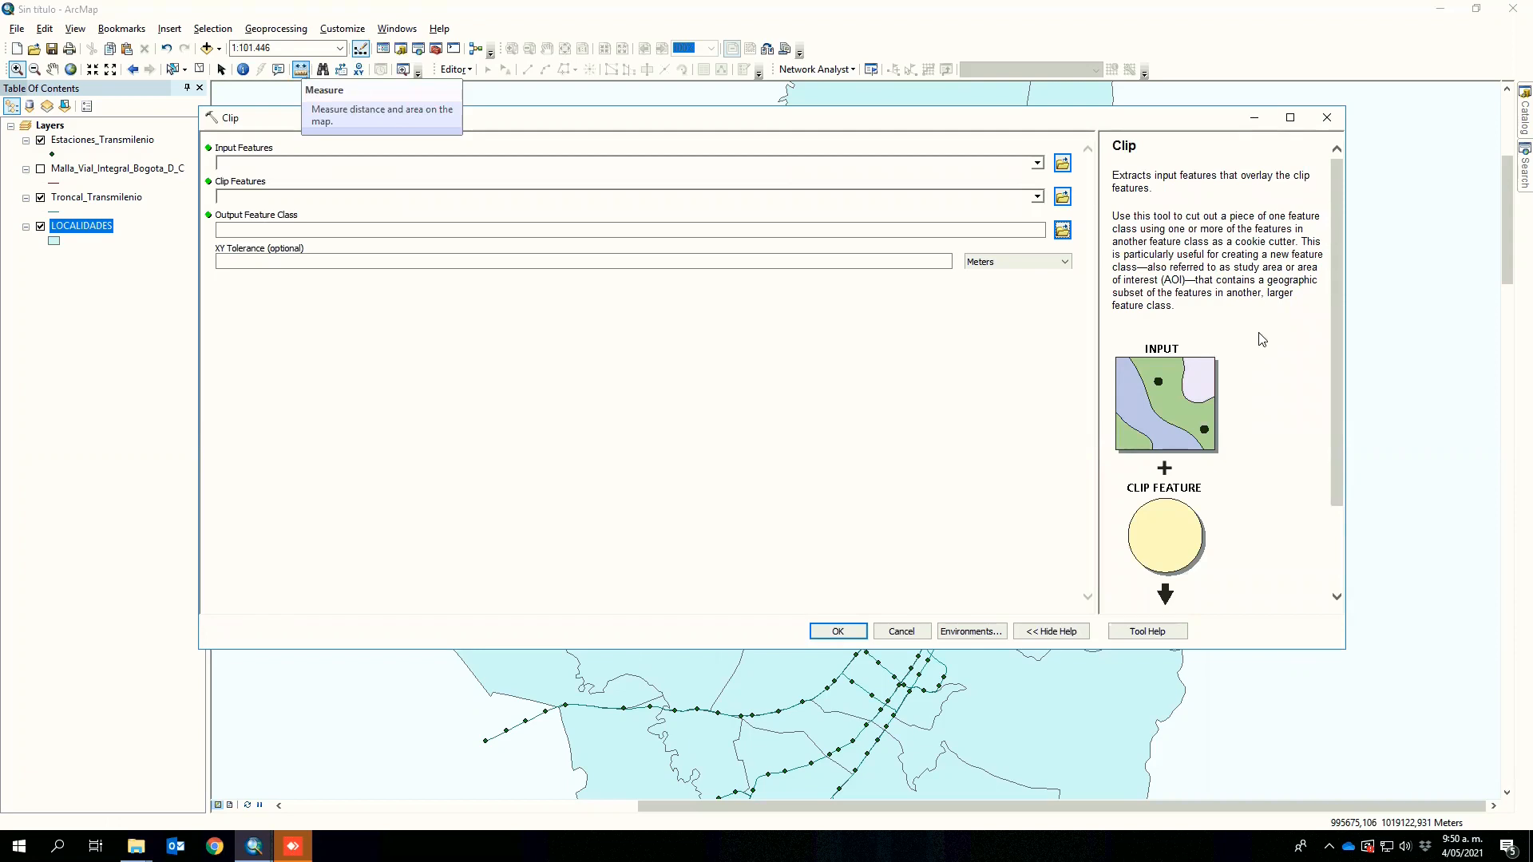
left_click_drag(1342, 397, 1332, 557)
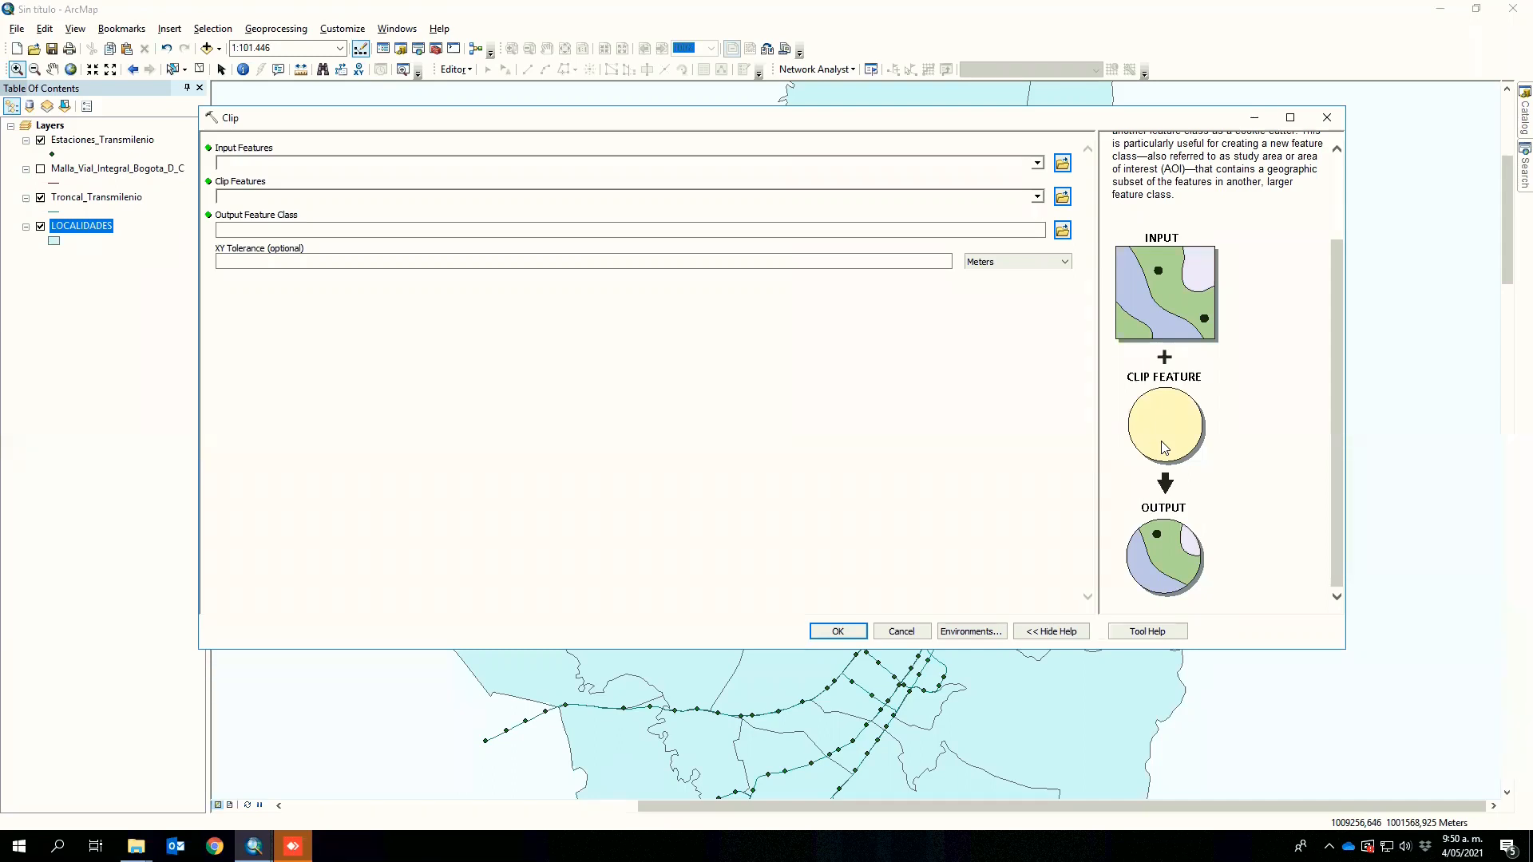
left_click(1327, 115)
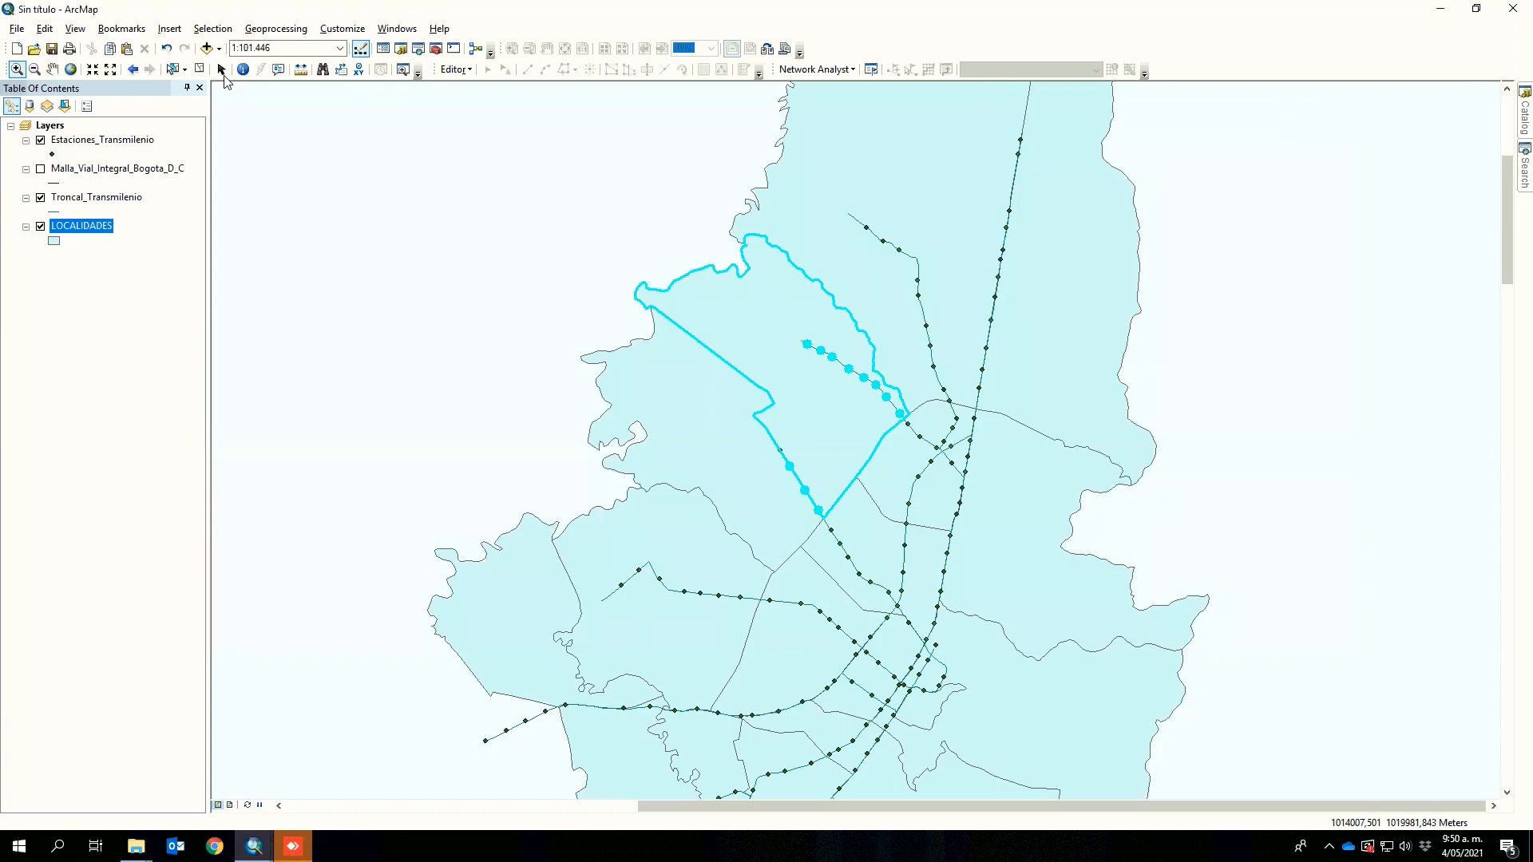
- Clear the selected features and create a 500-meter buffer around Troncal_Transmilenio with dissolve type ALL
left_click(199, 70)
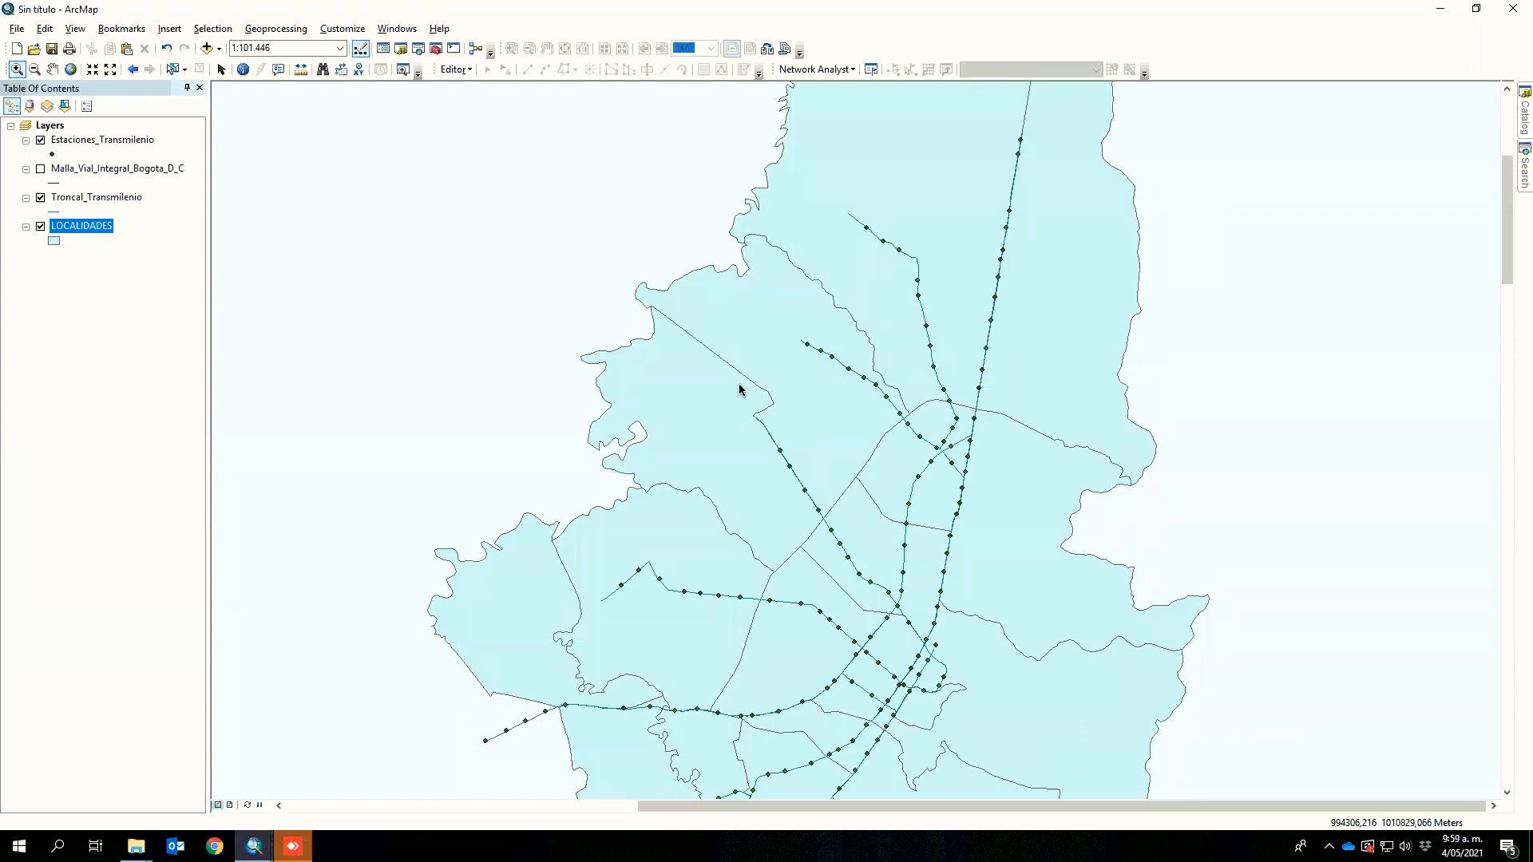
mouse_move(347, 40)
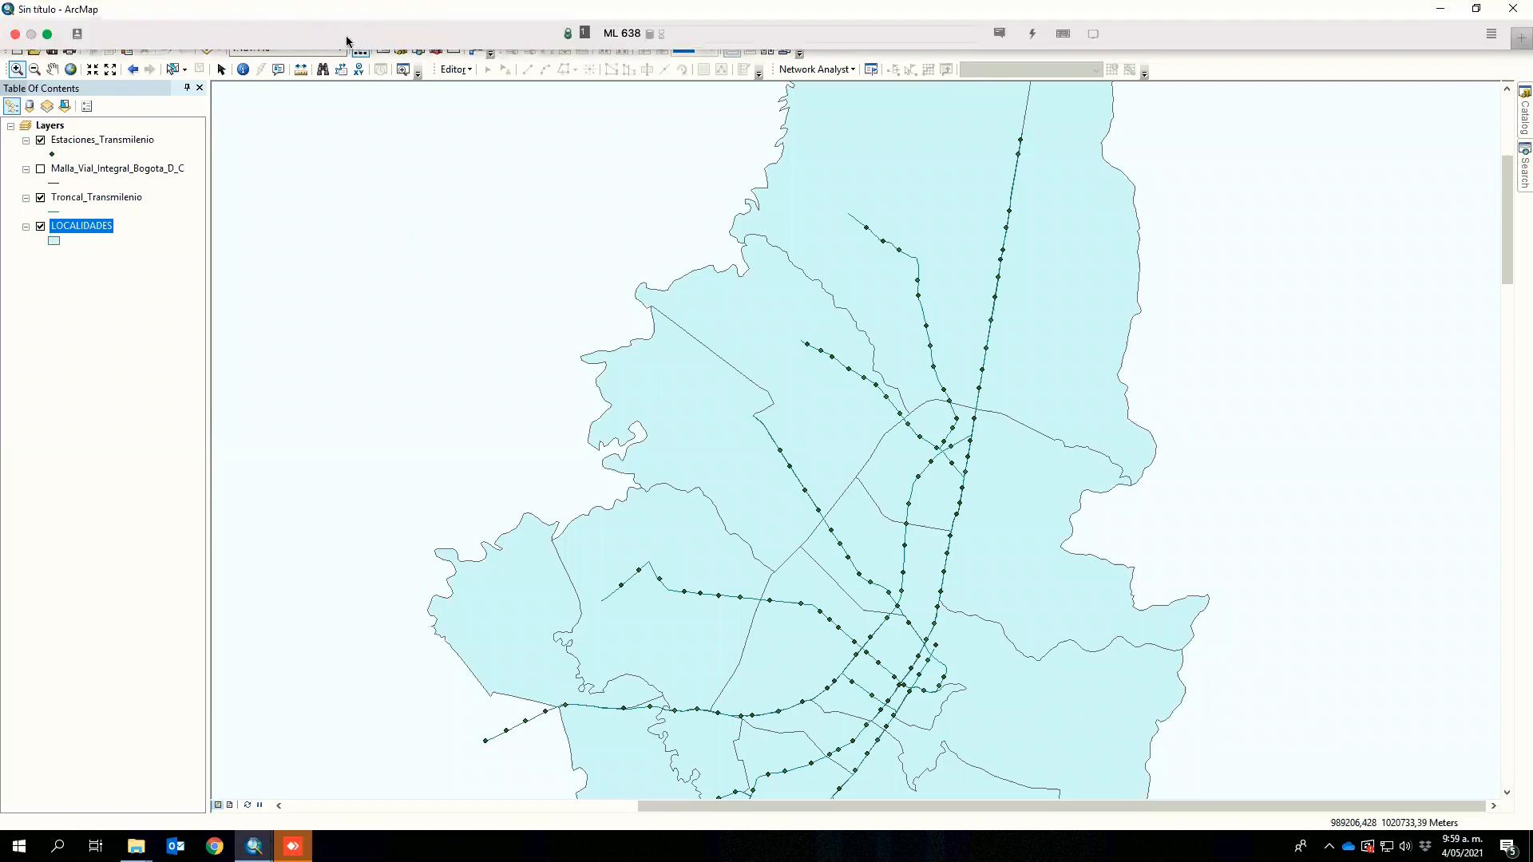
left_click(302, 50)
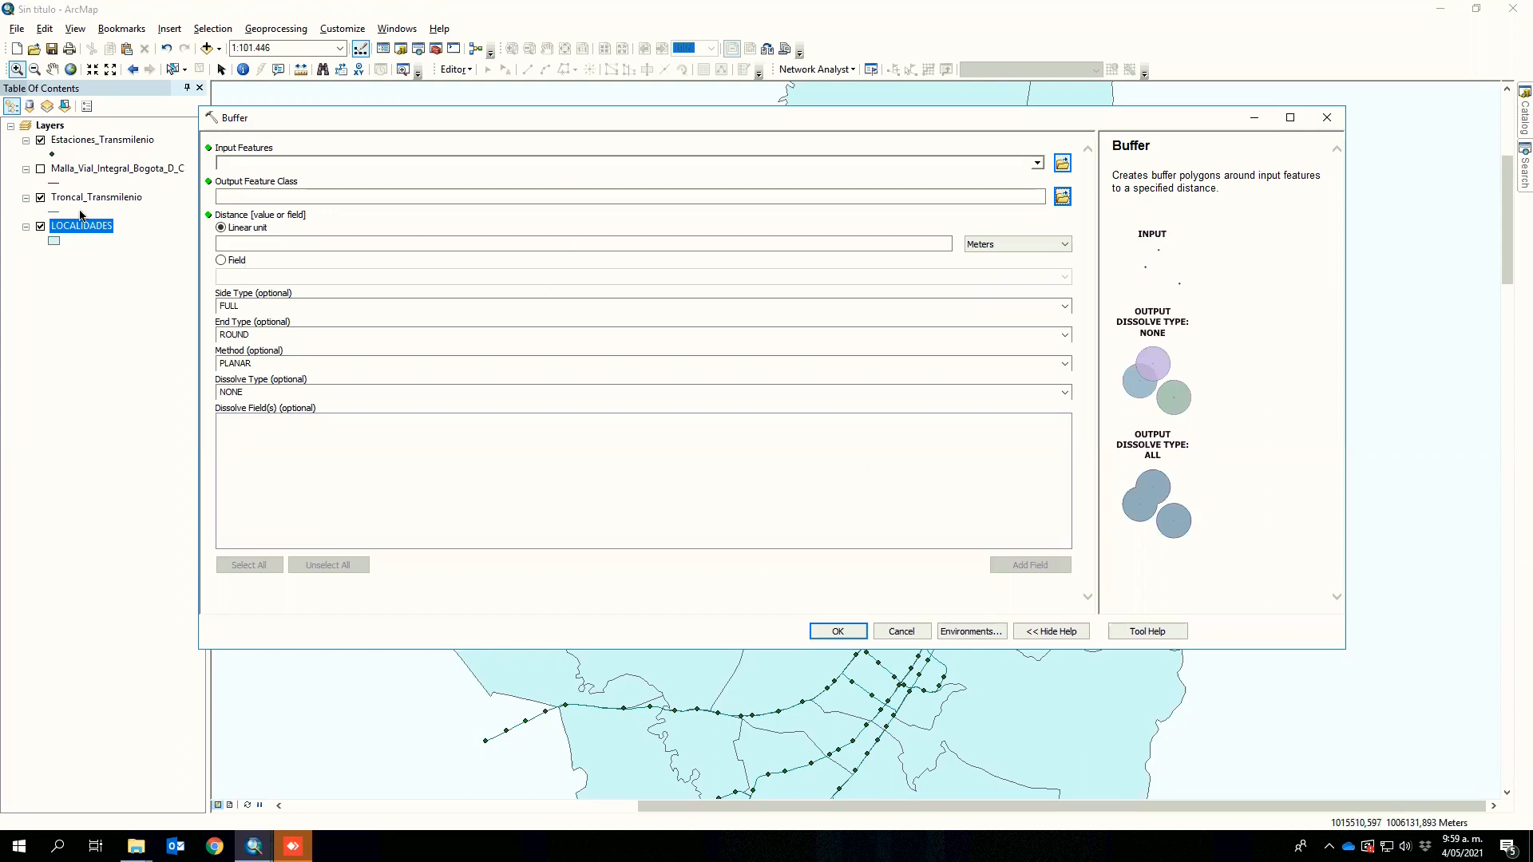
left_click_drag(118, 195, 398, 165)
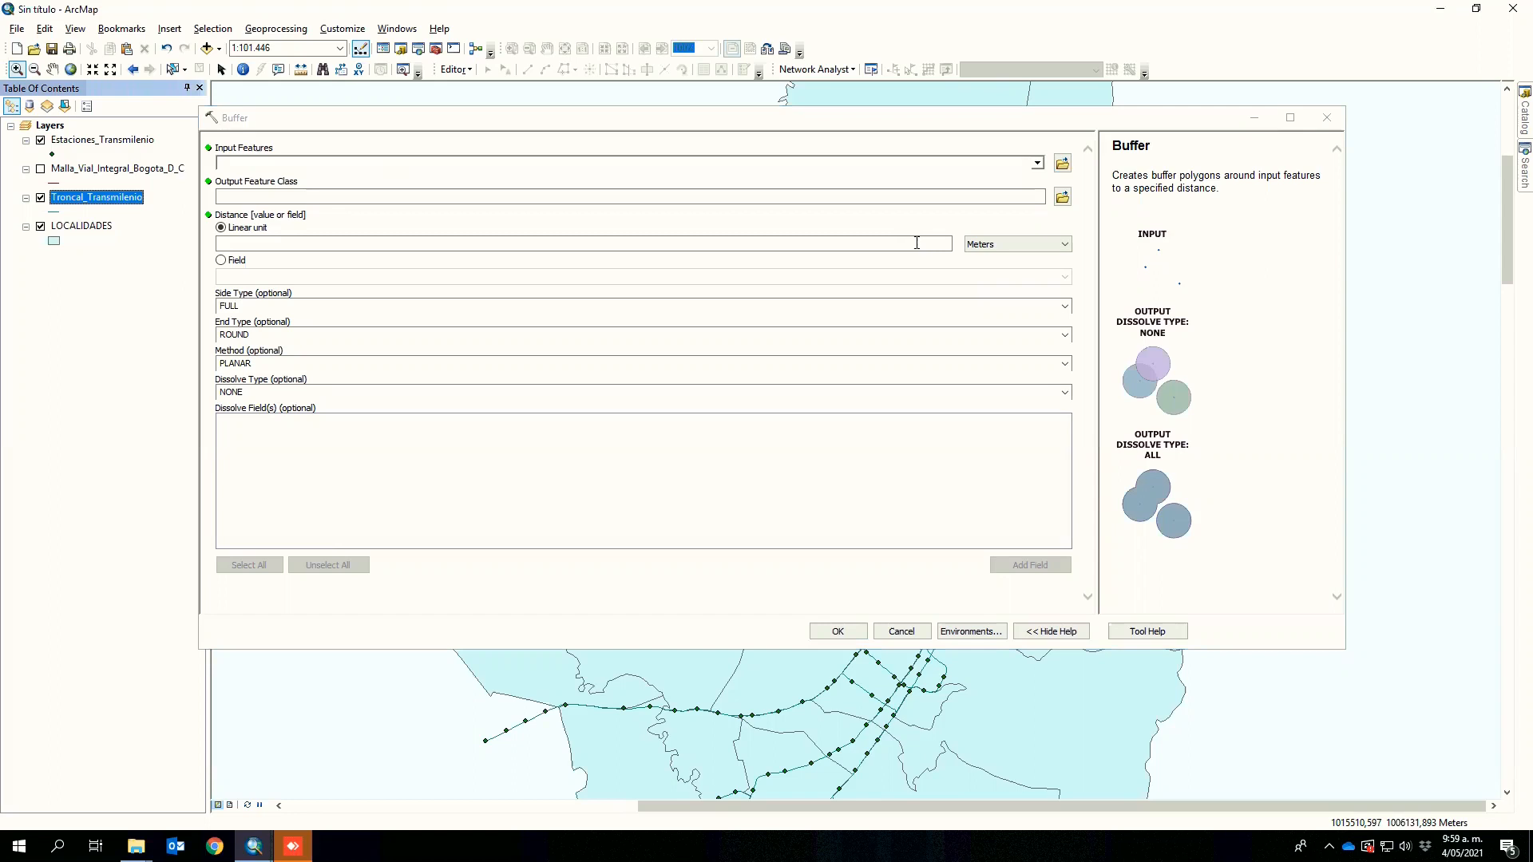
left_click(917, 242)
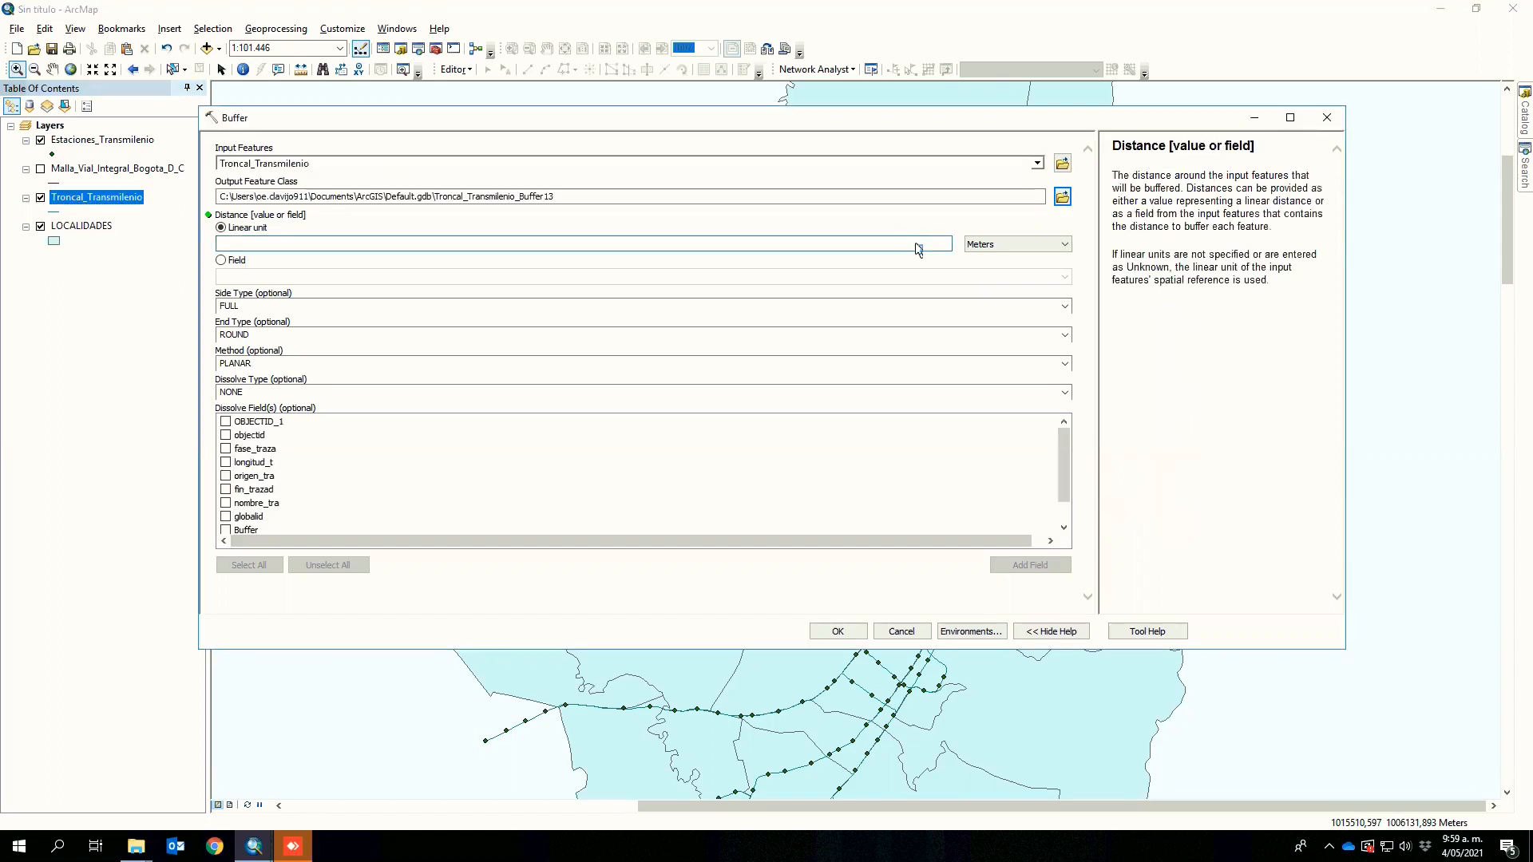
type("500")
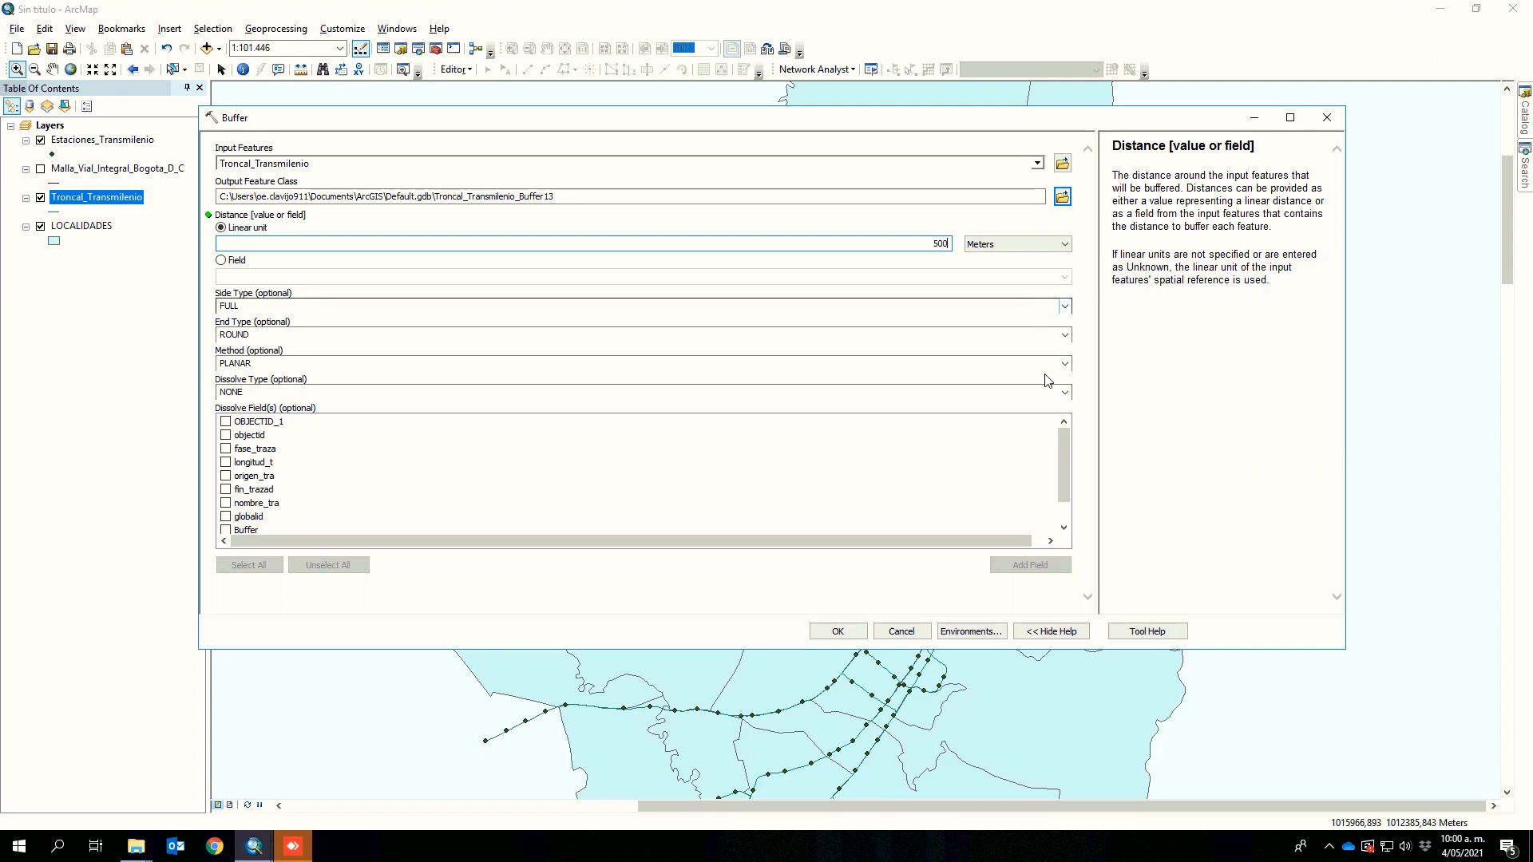
left_click(1065, 392)
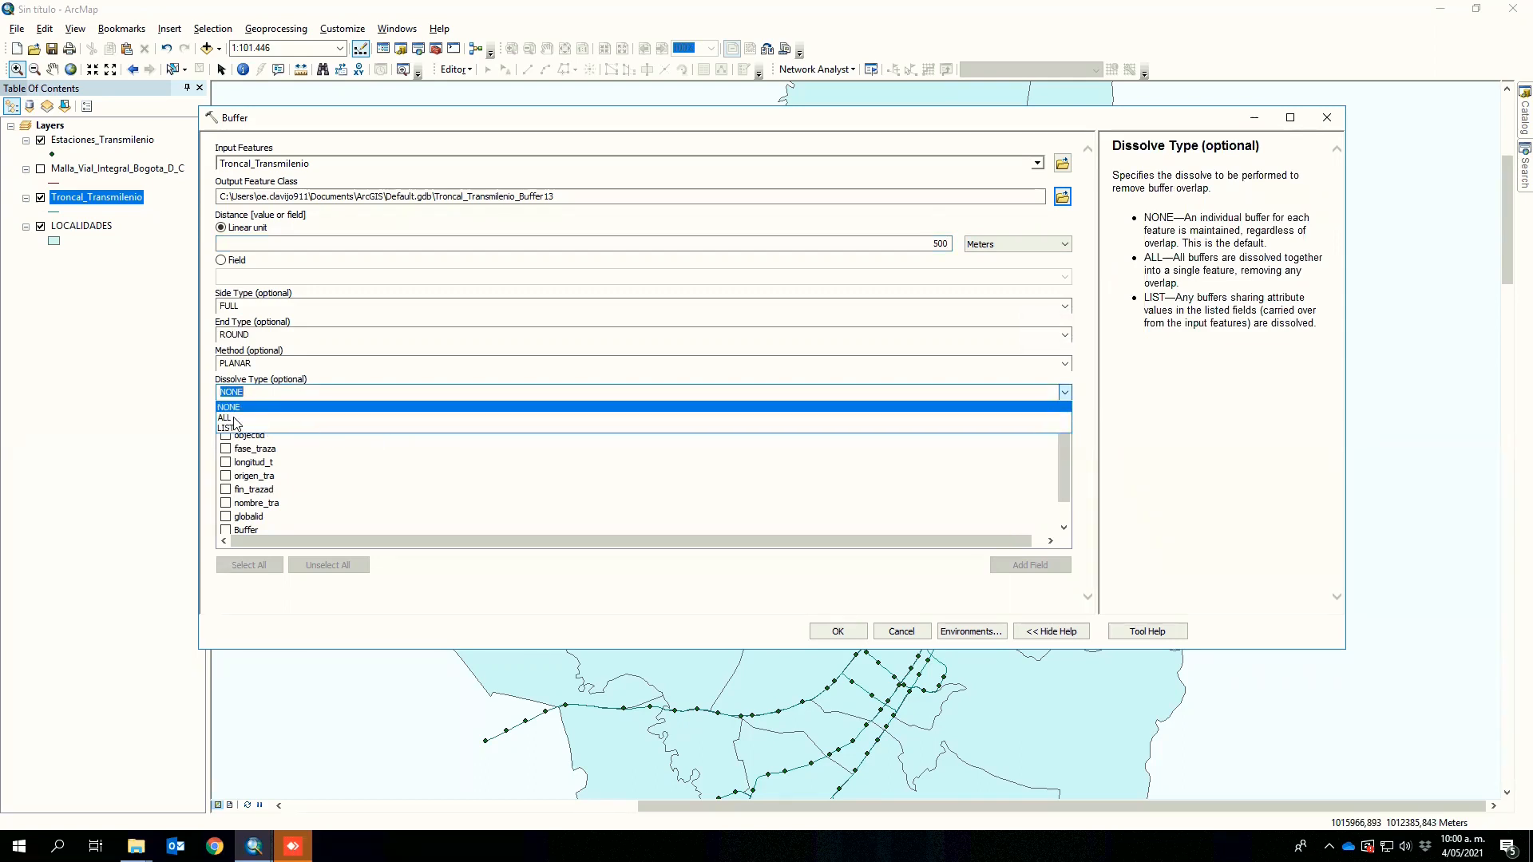
left_click(233, 418)
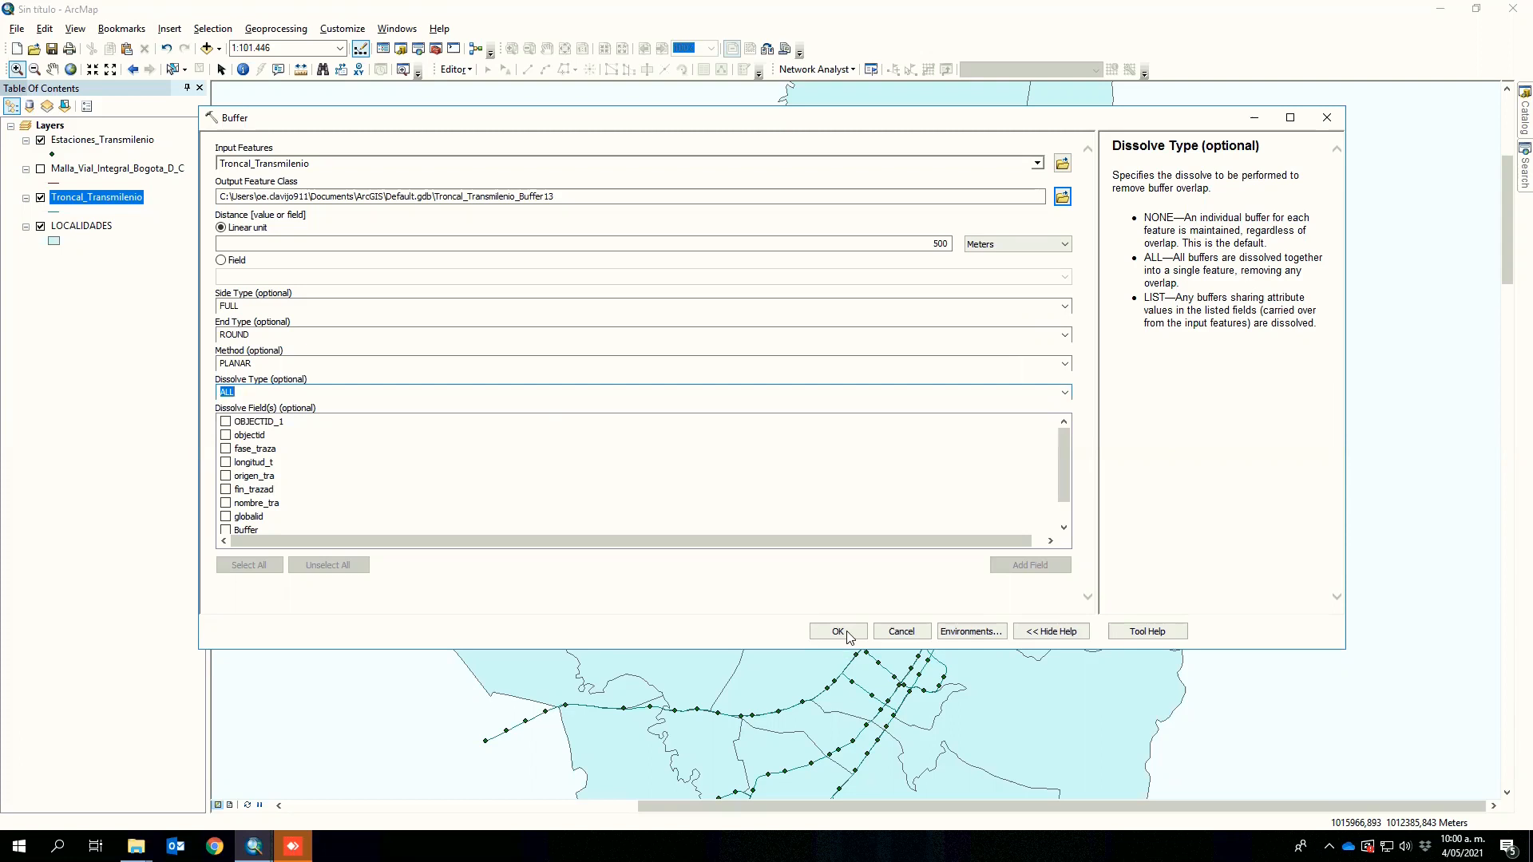
left_click(839, 632)
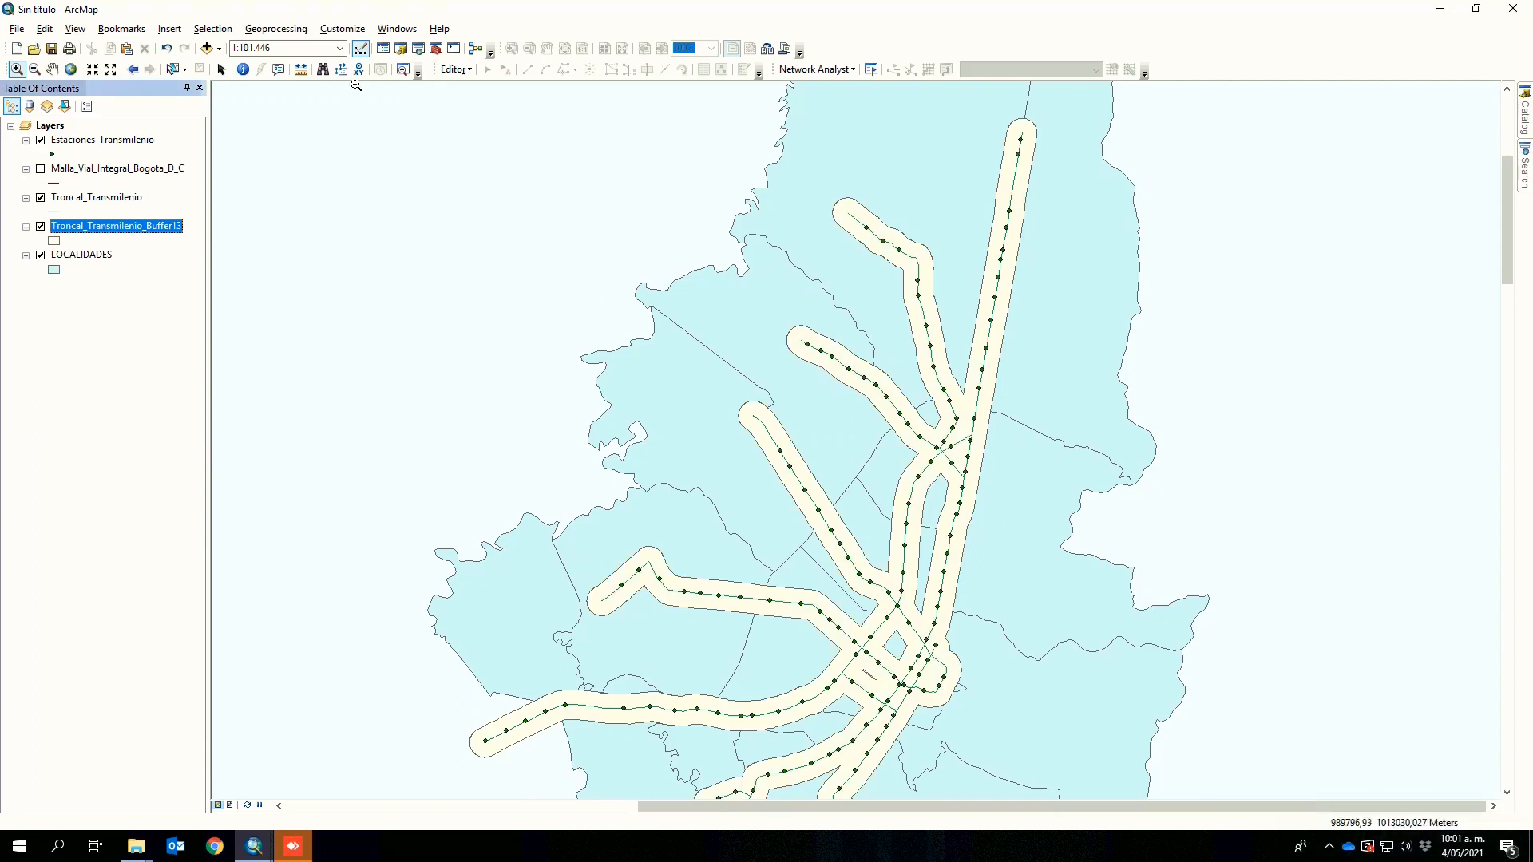
- Clip the Malla_Vial_Integral_Bogota_D_C road layer with Troncal_Transmilenio_Buffer13 as the clip features, using the default output feature class
left_click(257, 30)
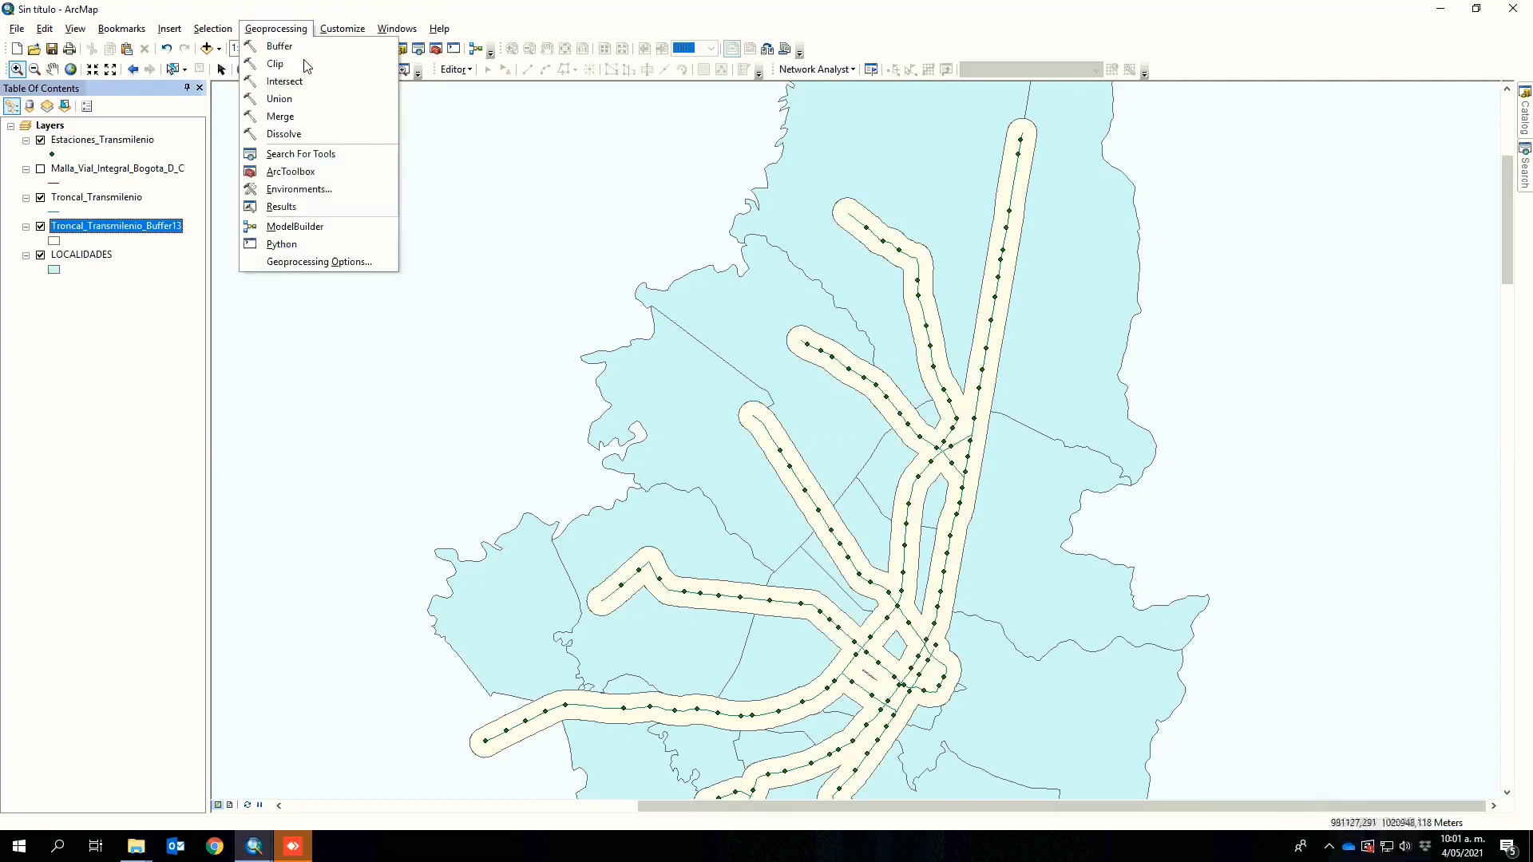
left_click(302, 64)
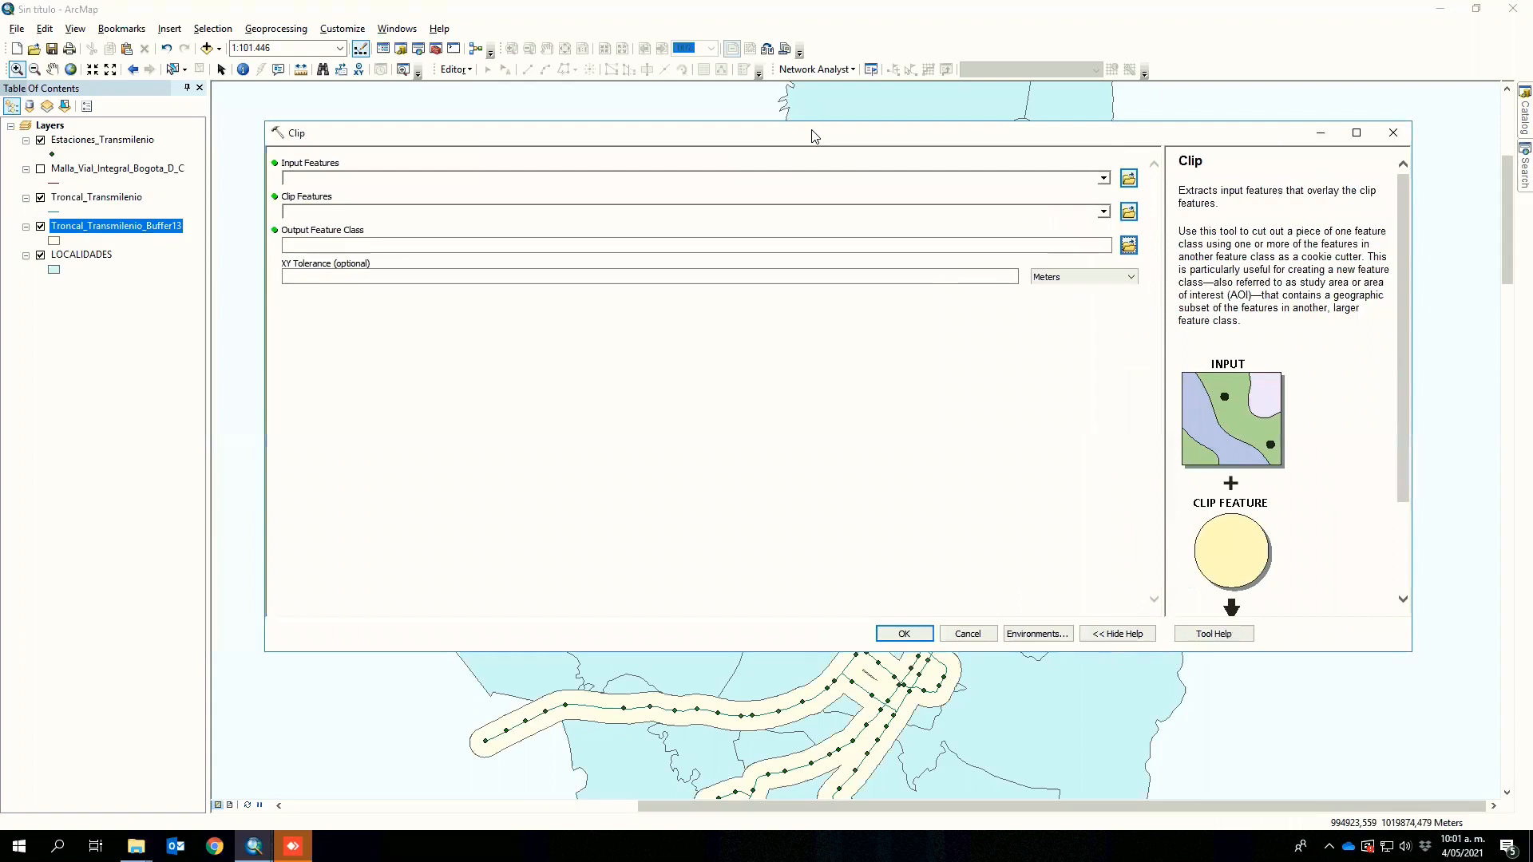
left_click_drag(156, 170, 428, 176)
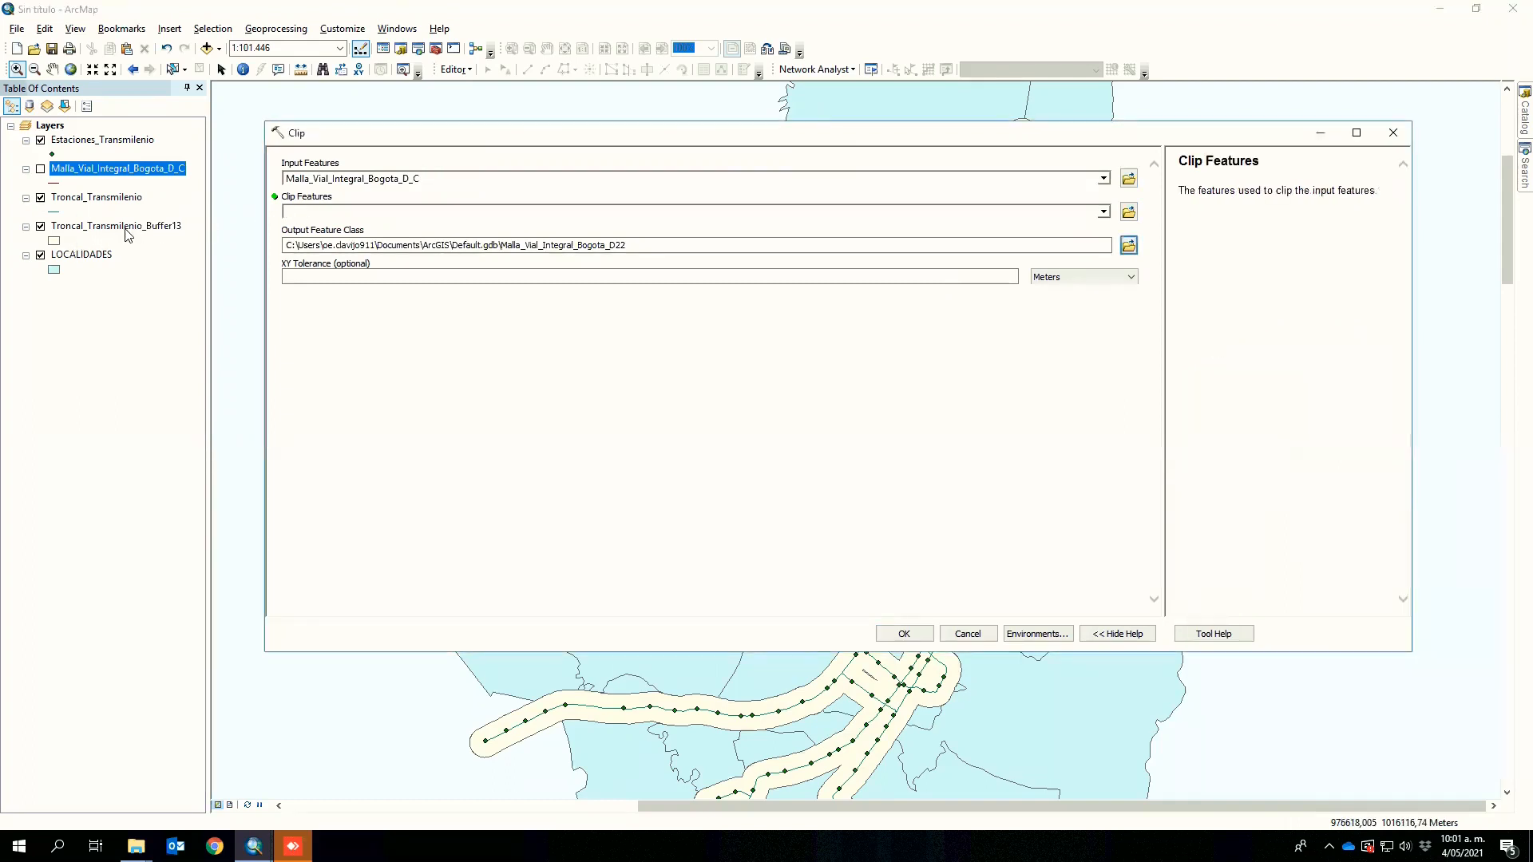
left_click_drag(127, 226, 369, 212)
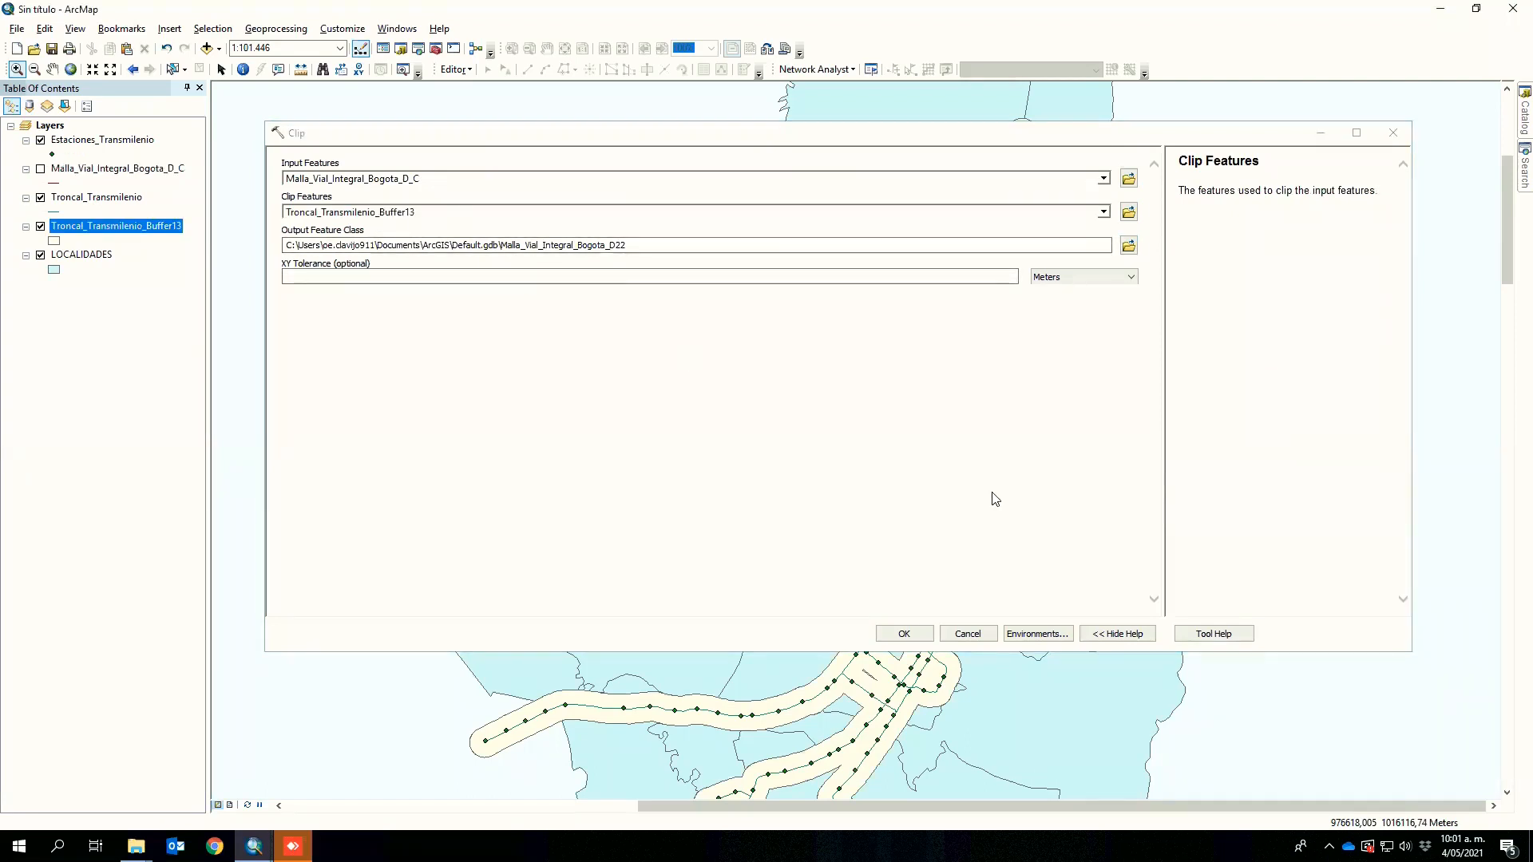
left_click(904, 634)
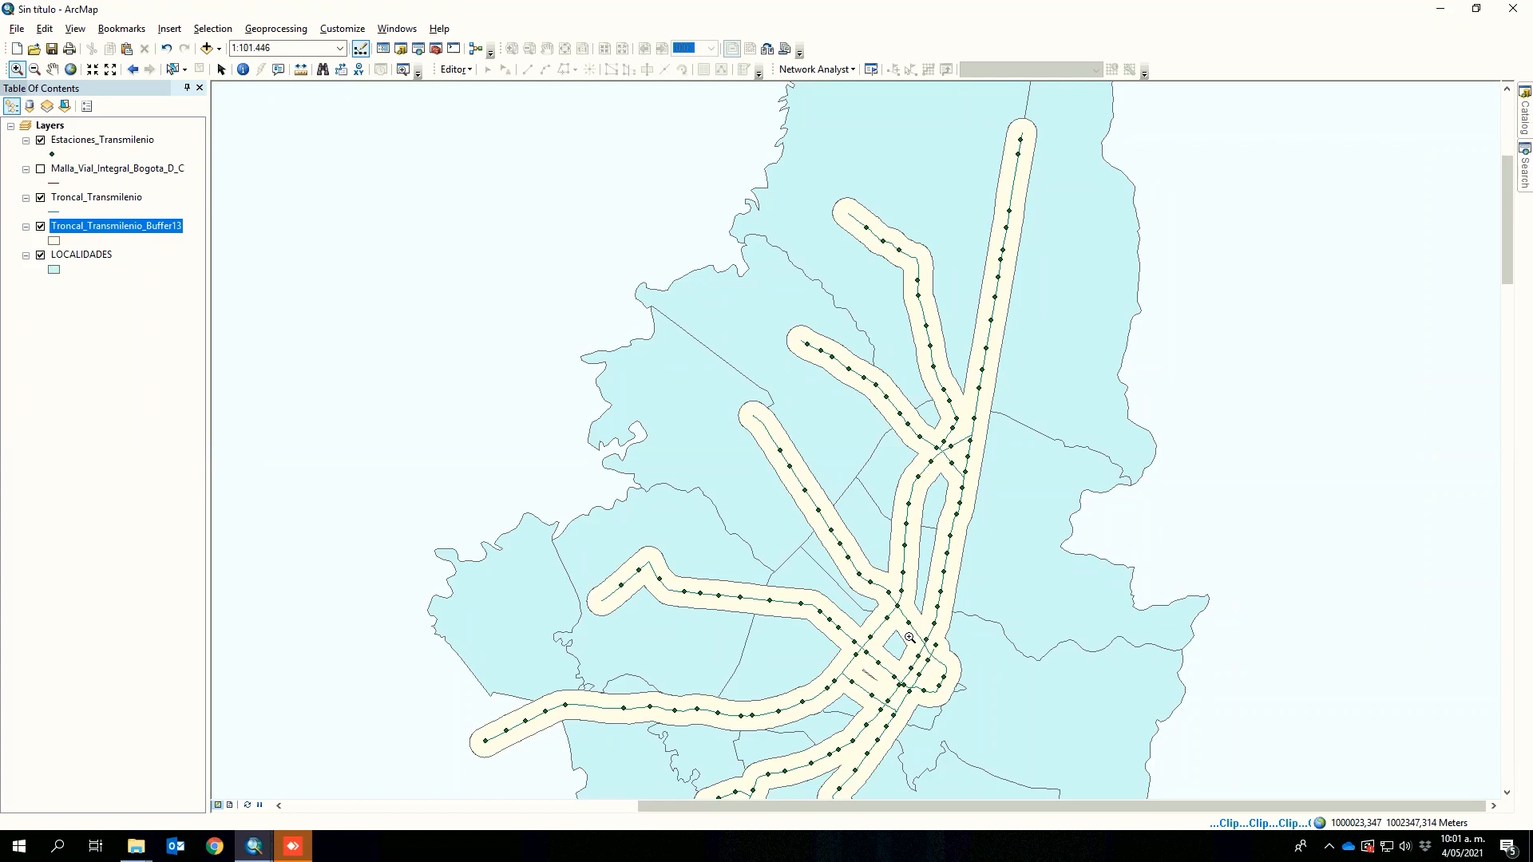
left_click(275, 28)
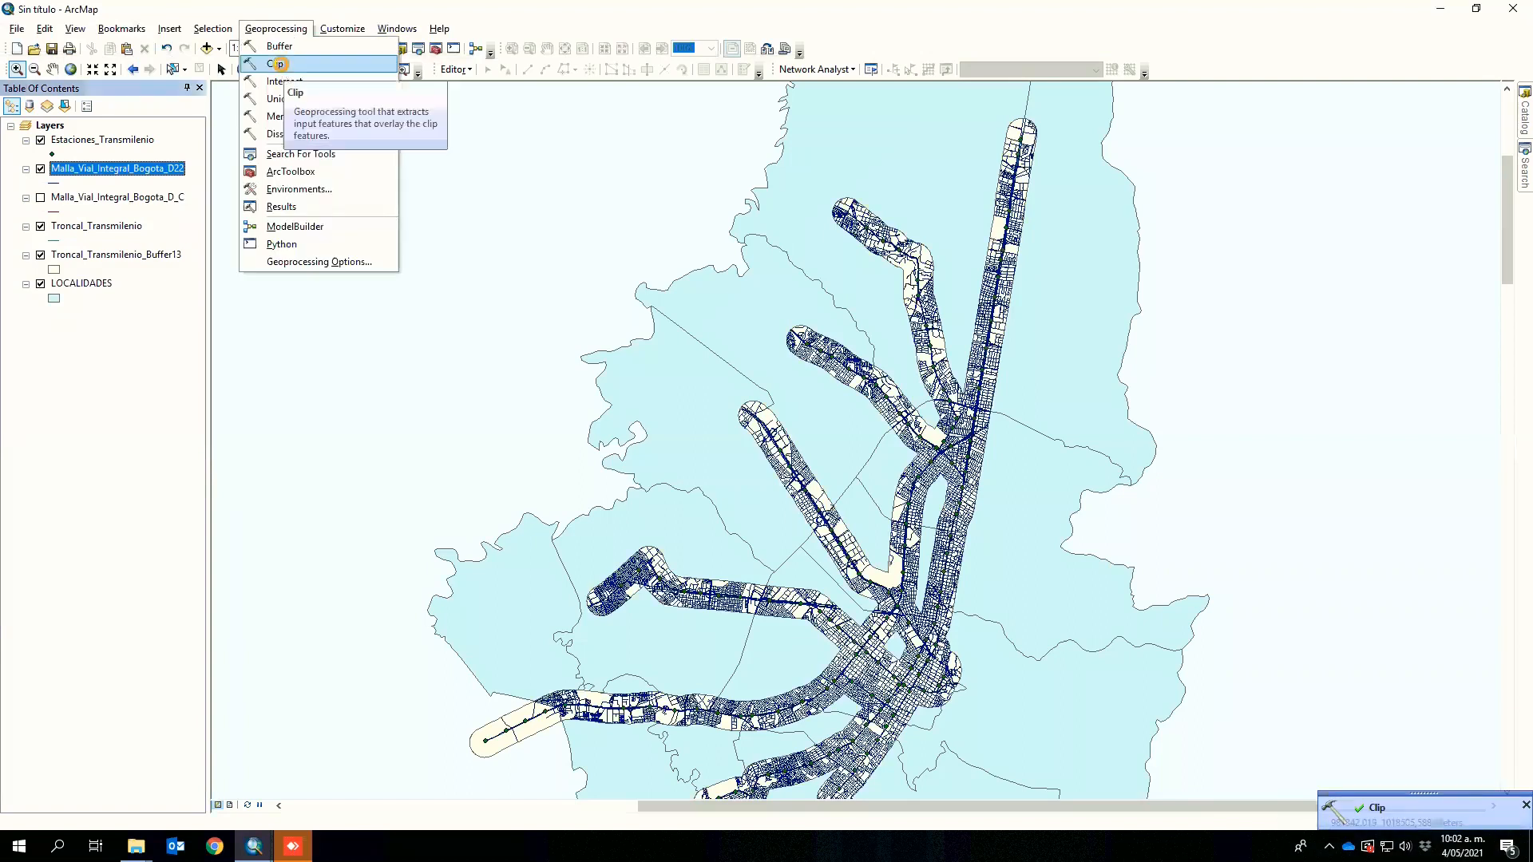
left_click(284, 61)
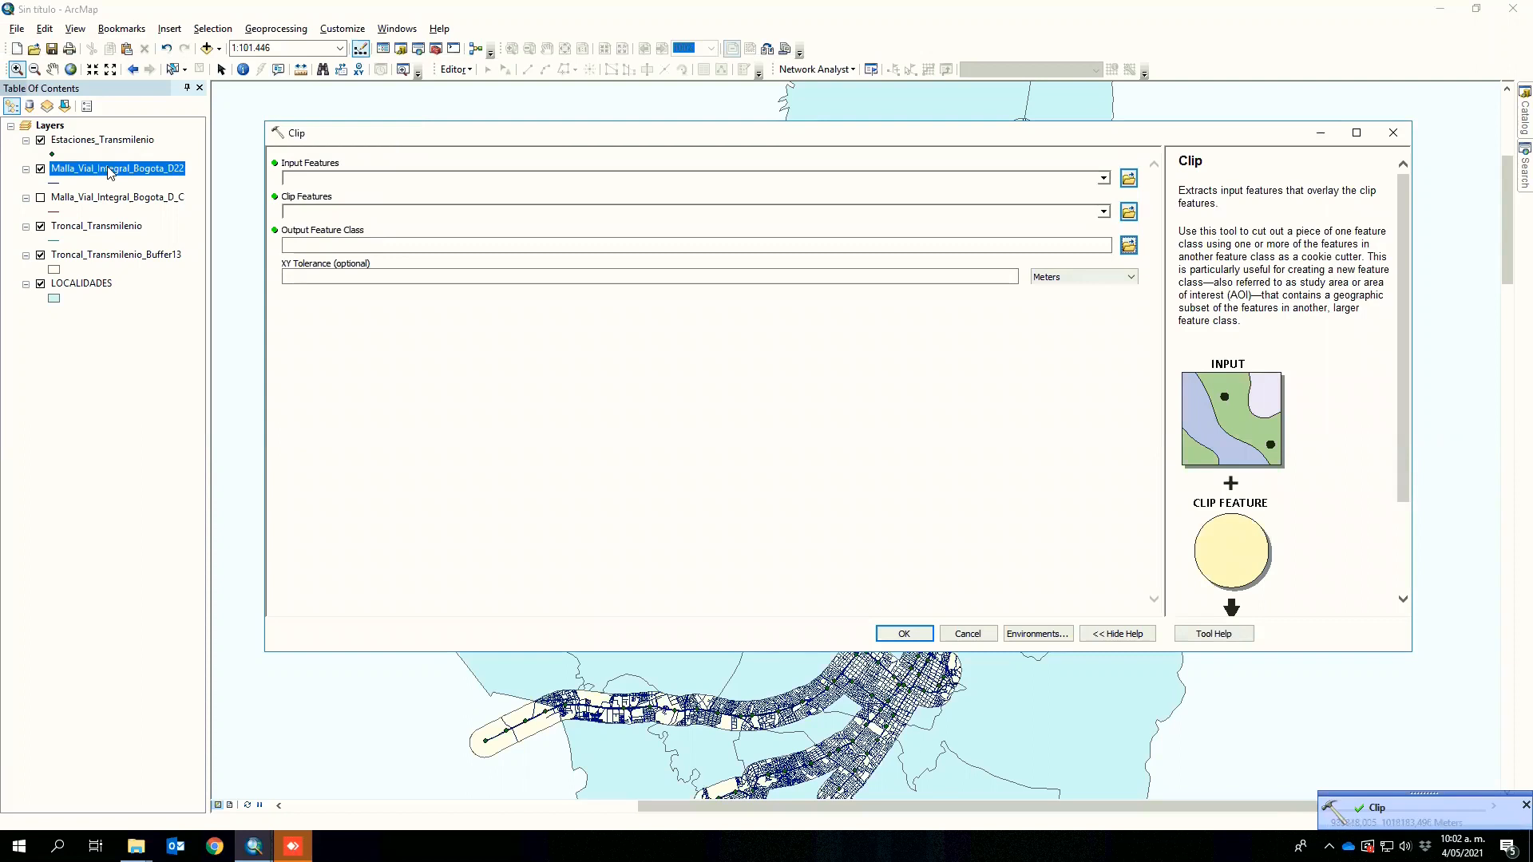
left_click_drag(443, 184, 438, 178)
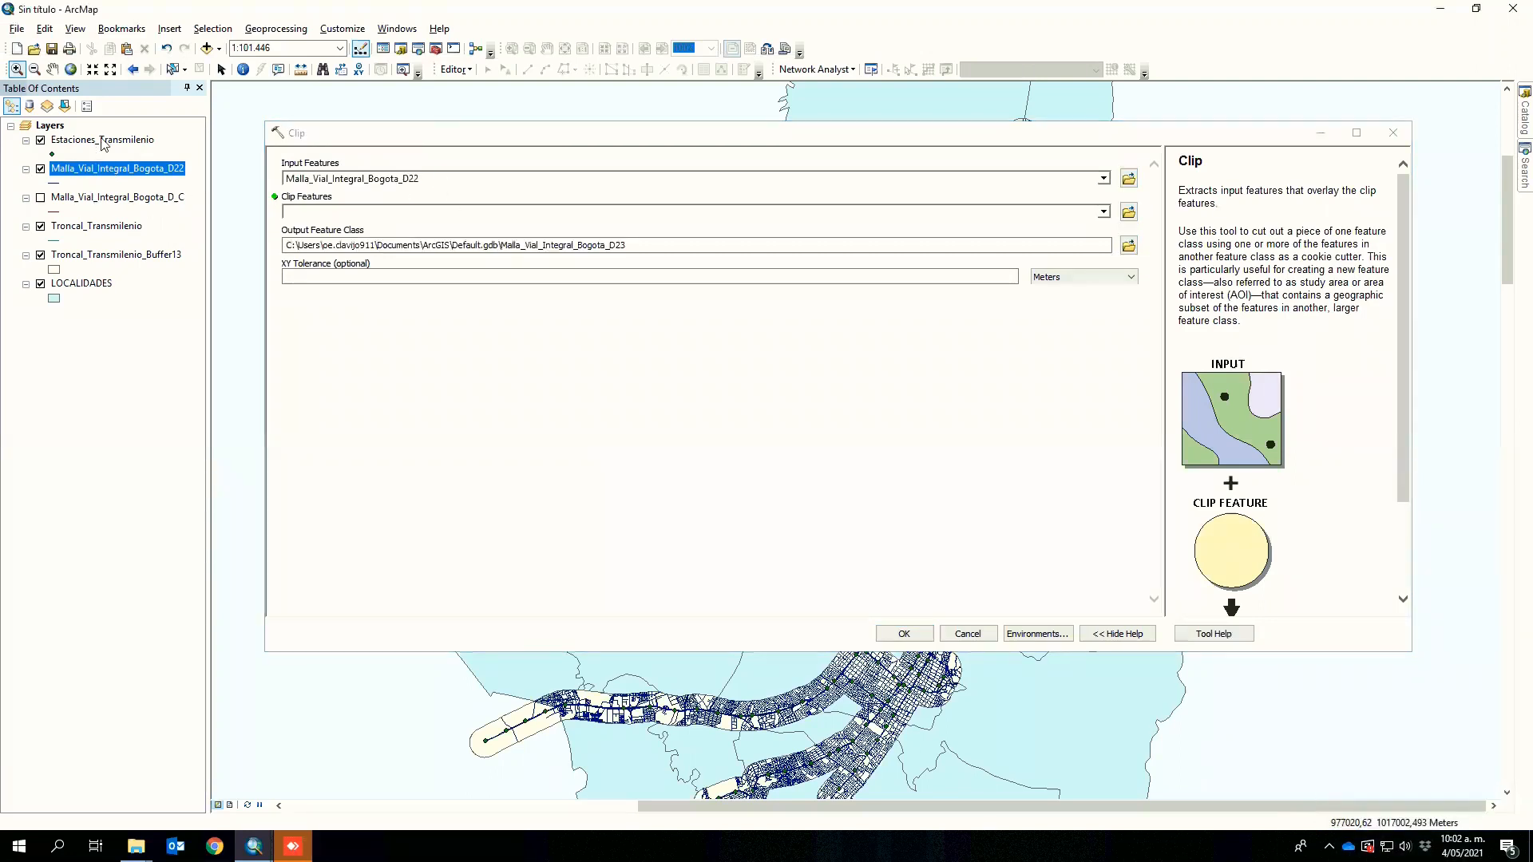
left_click_drag(452, 210, 451, 211)
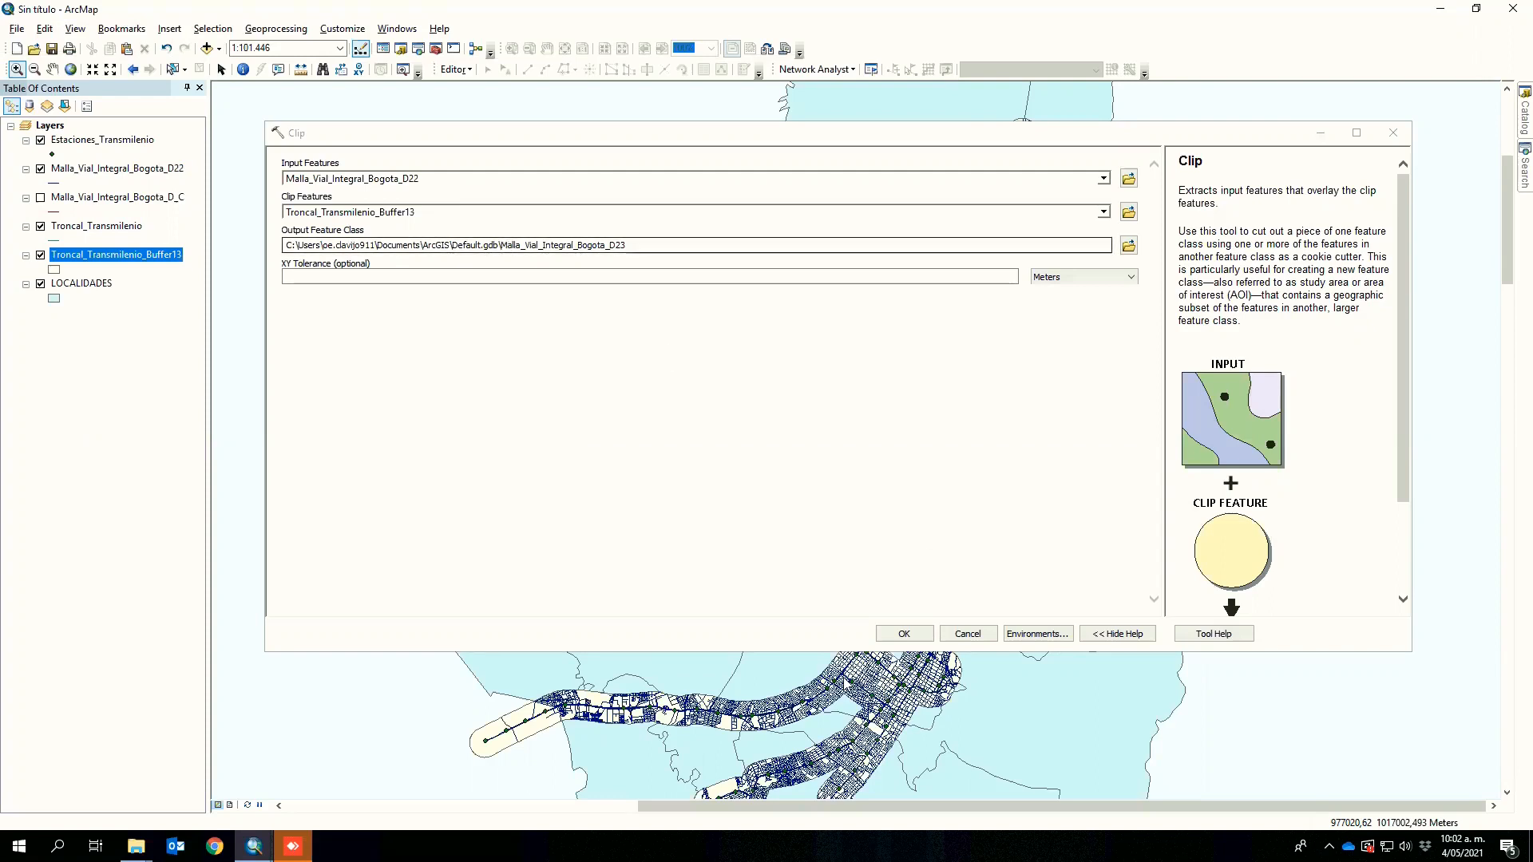
left_click(965, 634)
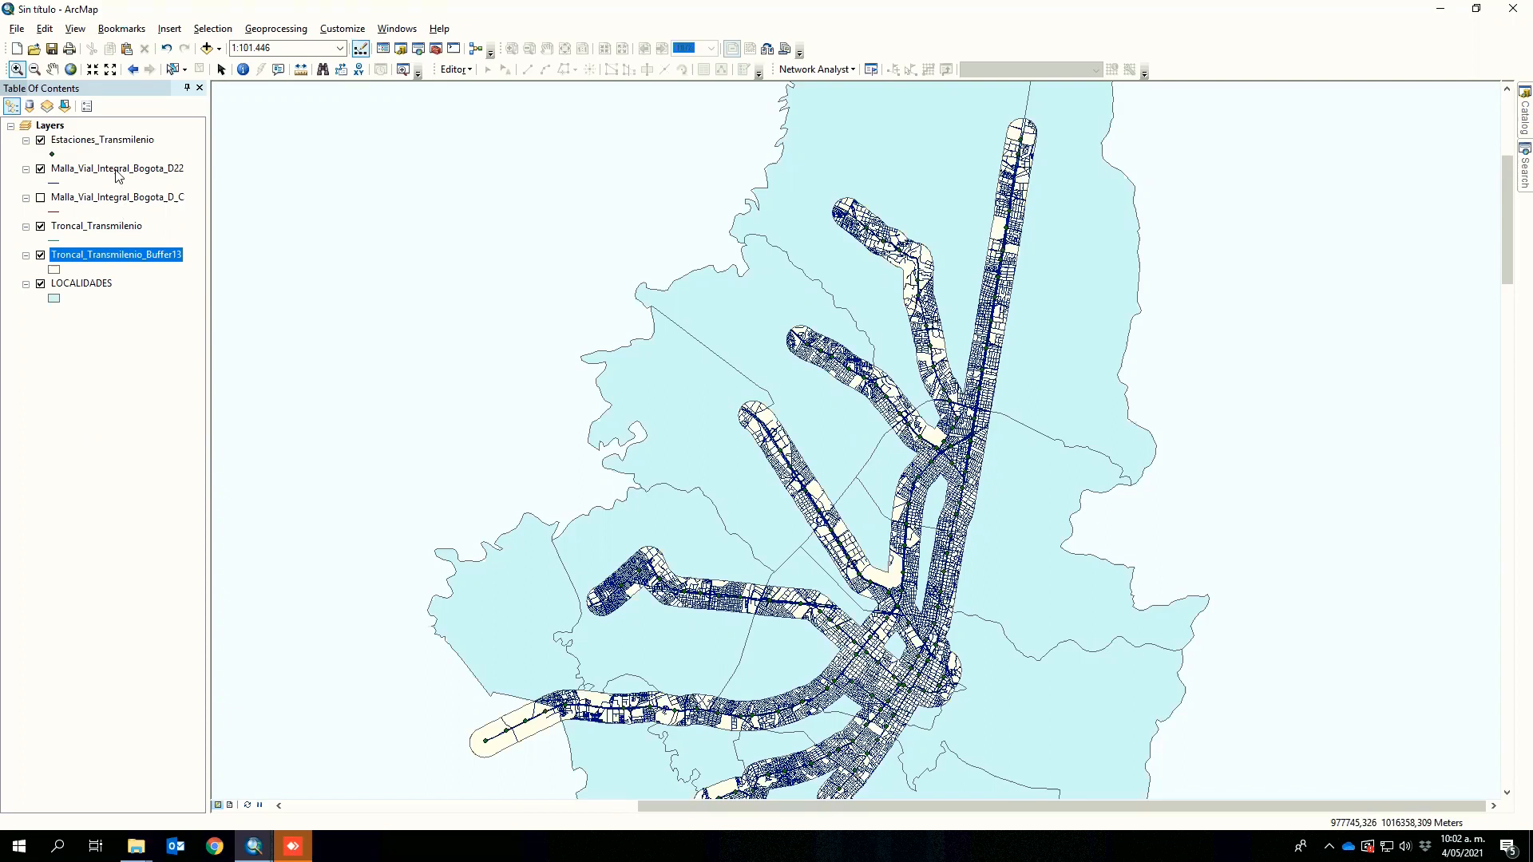
- Open the attribute table of the clipped road layer Malla_Vial_Integral_Bogota_D22 and examine its length columns, including Shape_Length
left_click(117, 170)
left_click_drag(90, 257, 154, 175)
right_click(155, 175)
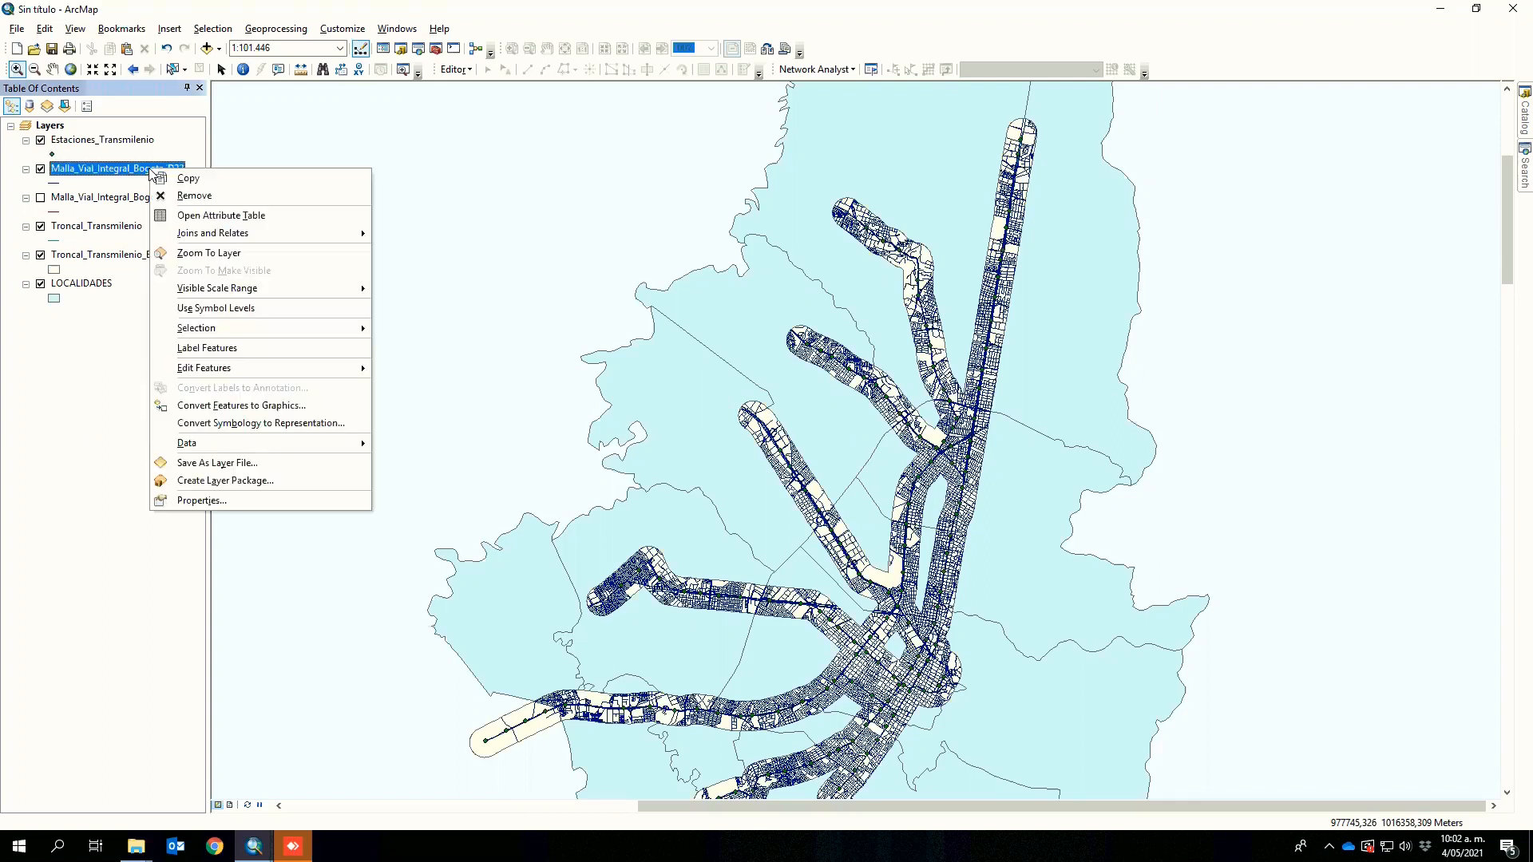
left_click(105, 180)
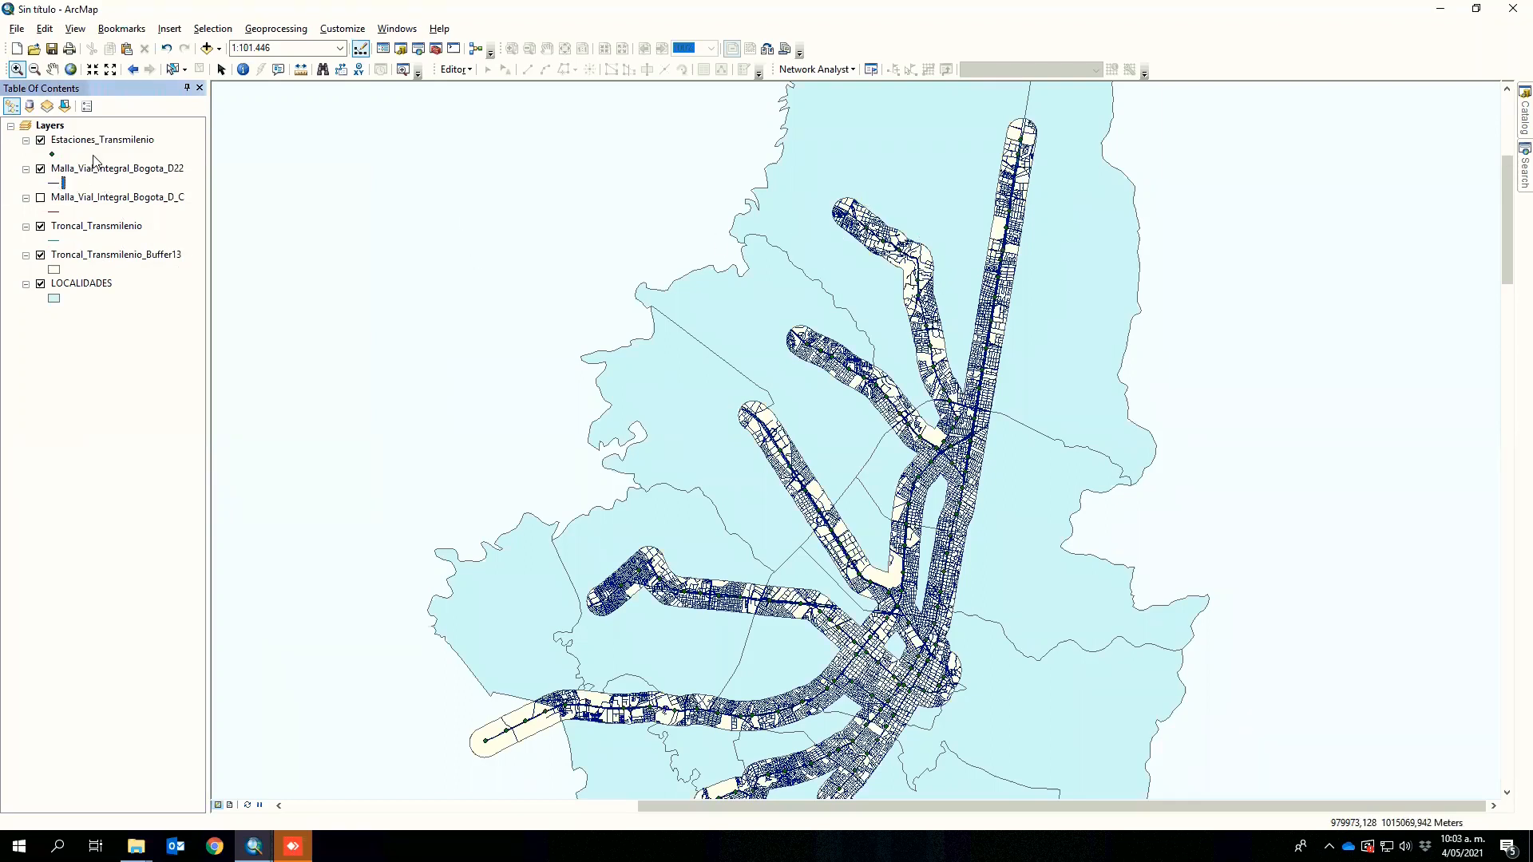
right_click(100, 170)
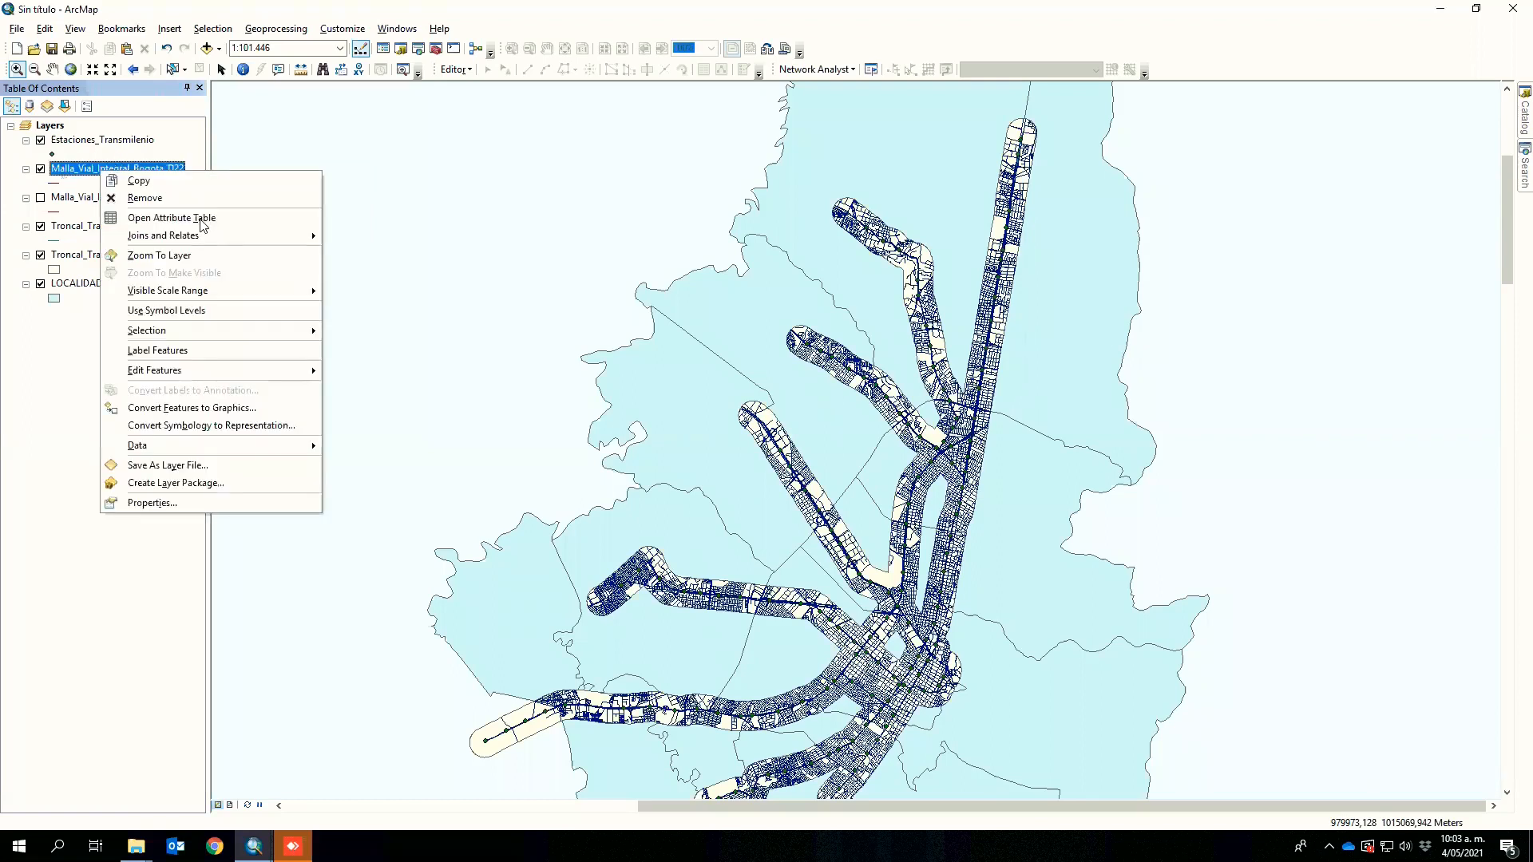
left_click(199, 218)
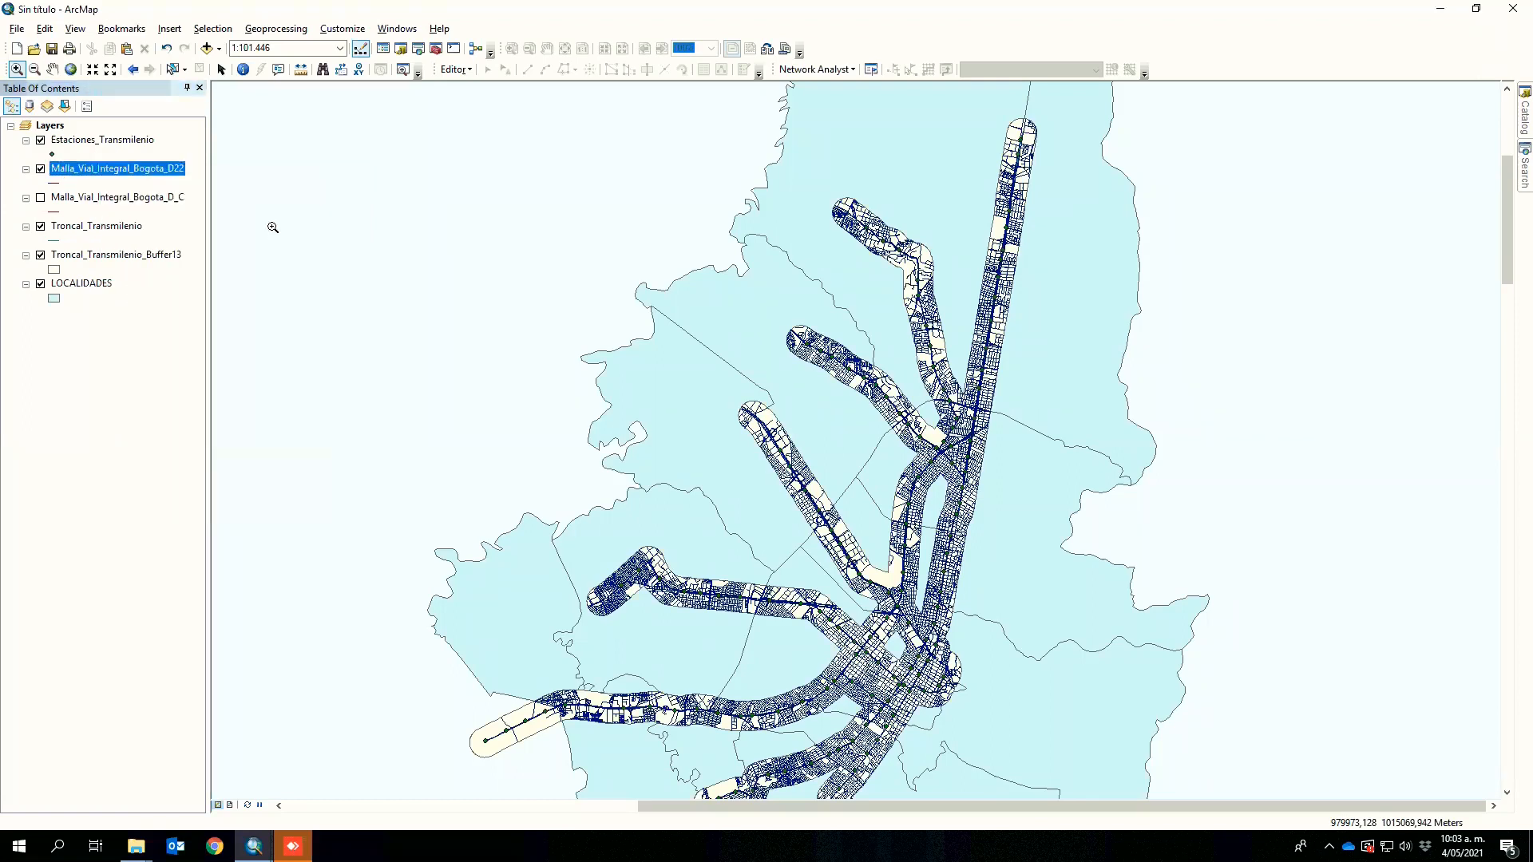
left_click_drag(603, 618, 1260, 621)
left_click(1257, 615)
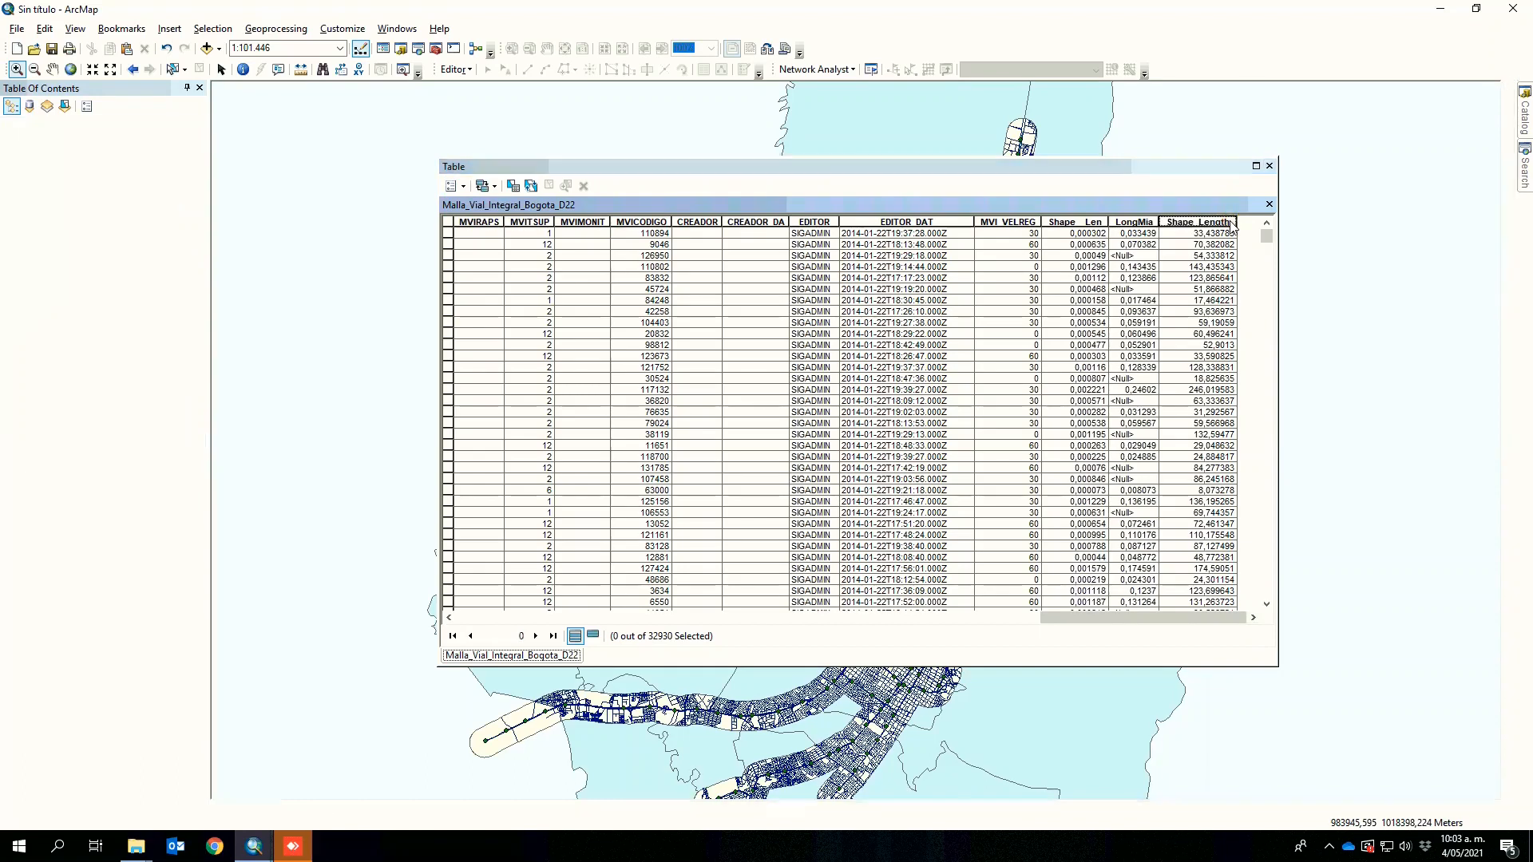
right_click(1228, 221)
left_click(1152, 195)
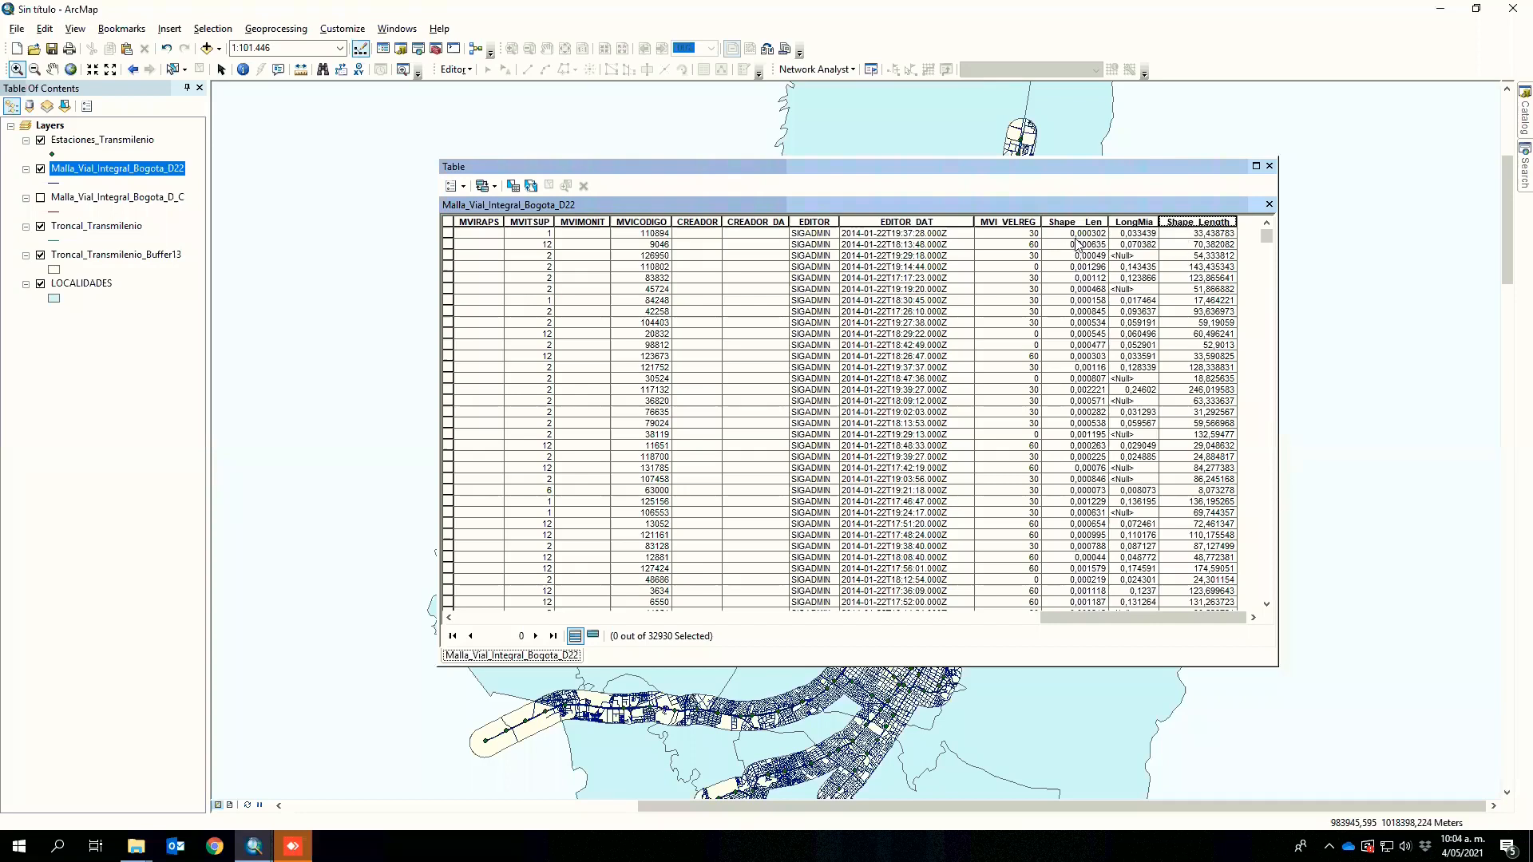
- Add a field named LongOEC of type Double to the clipped road layer's attribute table
left_click(463, 189)
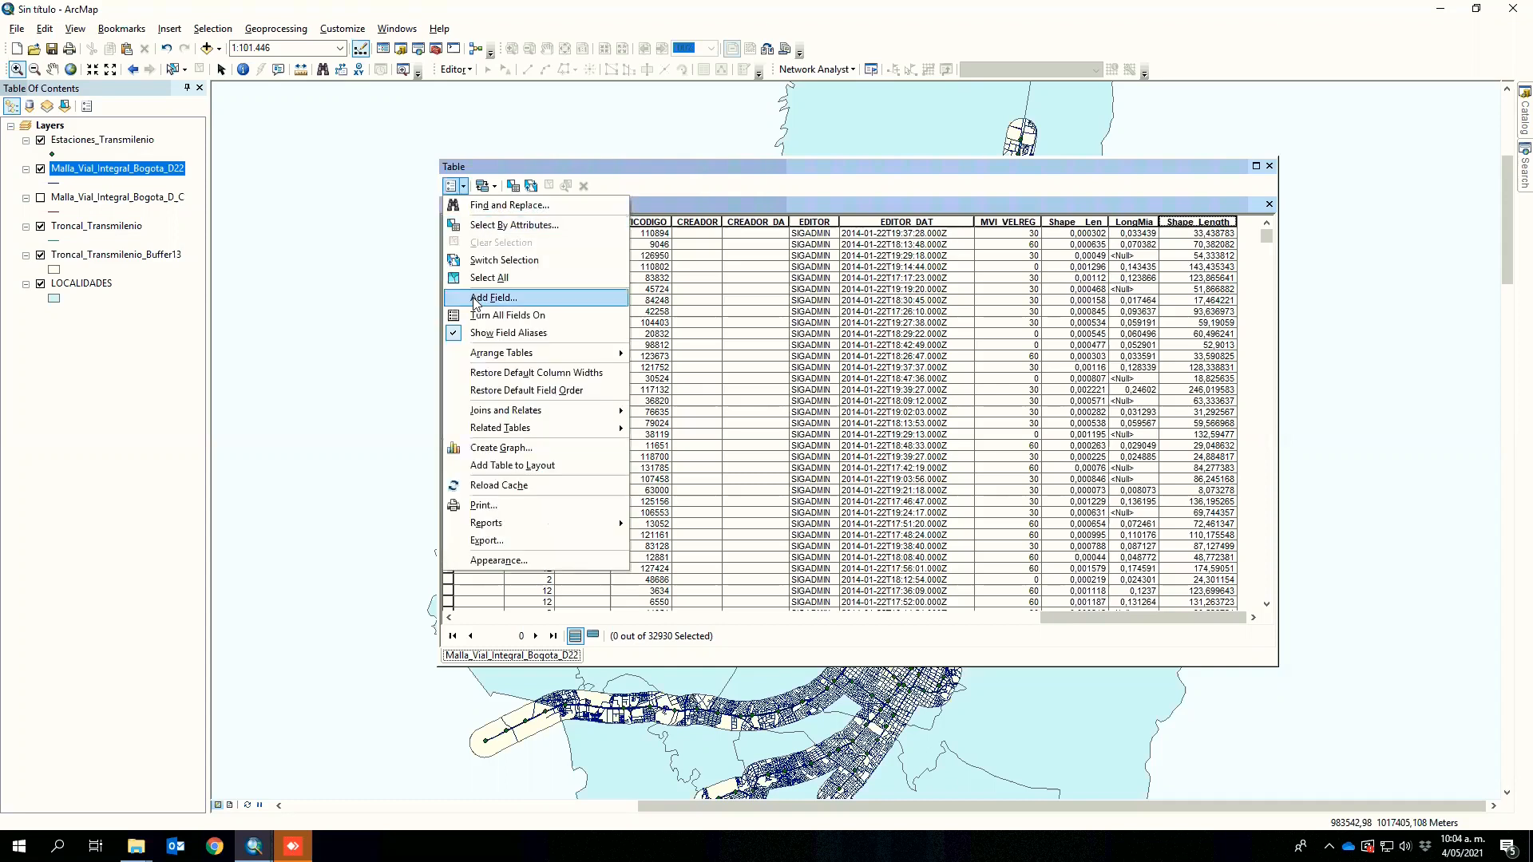
left_click(476, 300)
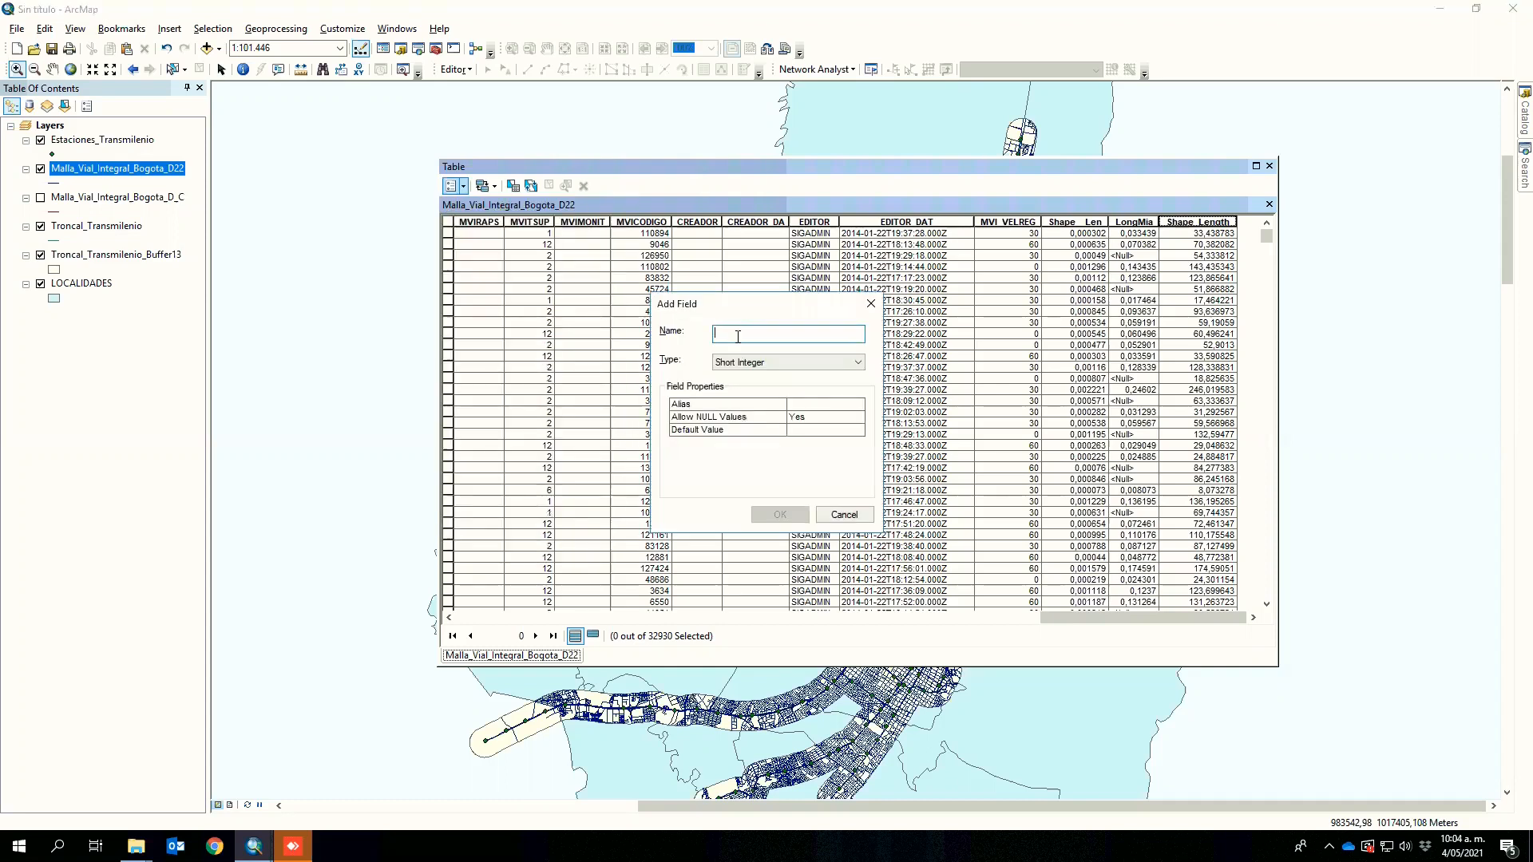
type("Lonf")
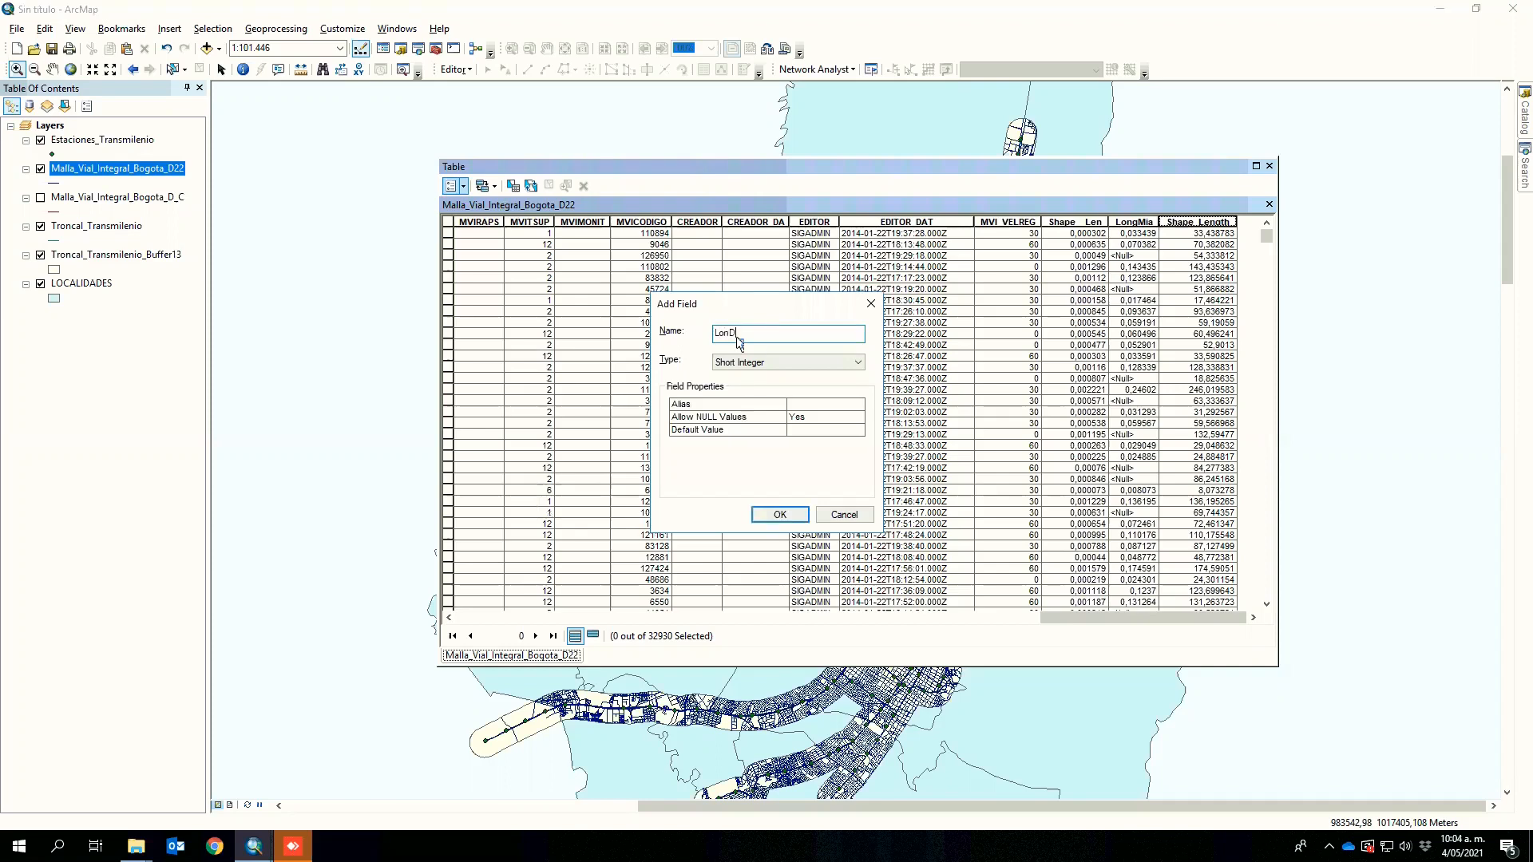
type("OEC")
left_click(799, 370)
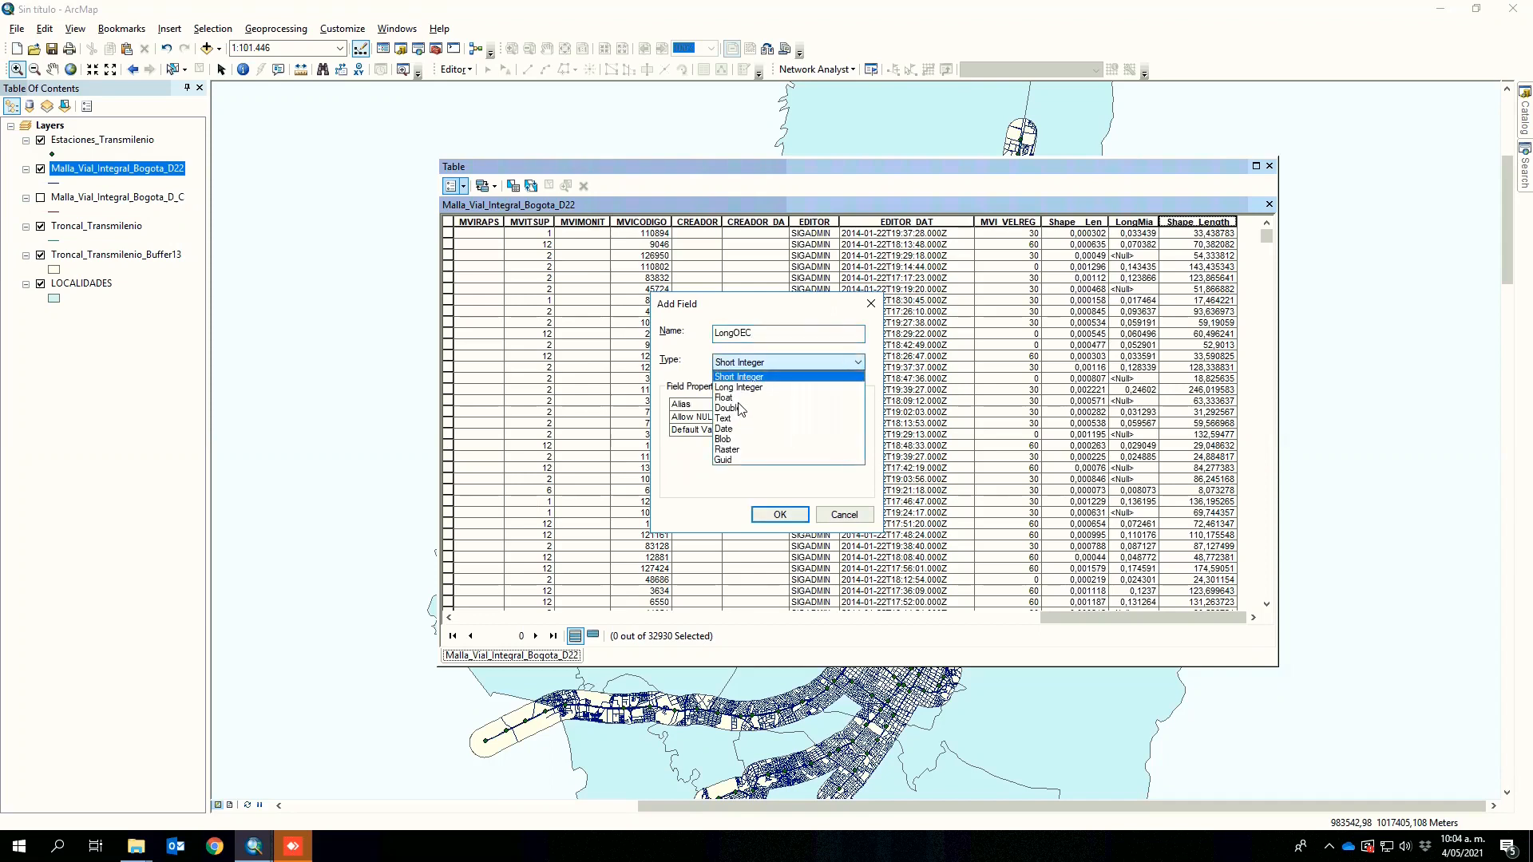
left_click(728, 408)
left_click(774, 515)
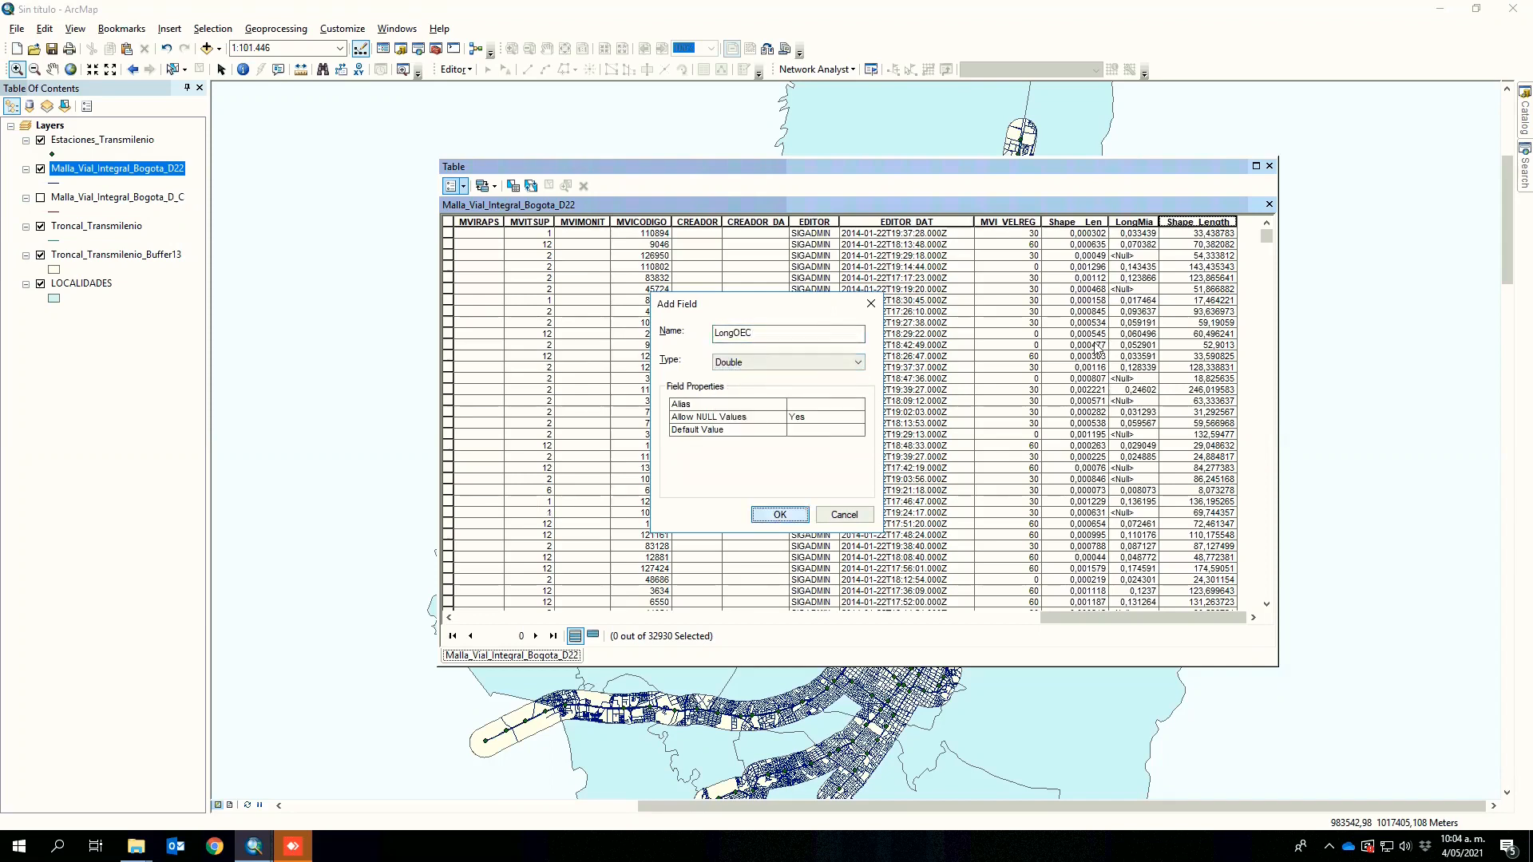
- Calculate the length geometry in kilometers for the LongOEC field, using the data source's coordinate system
left_click(1253, 617)
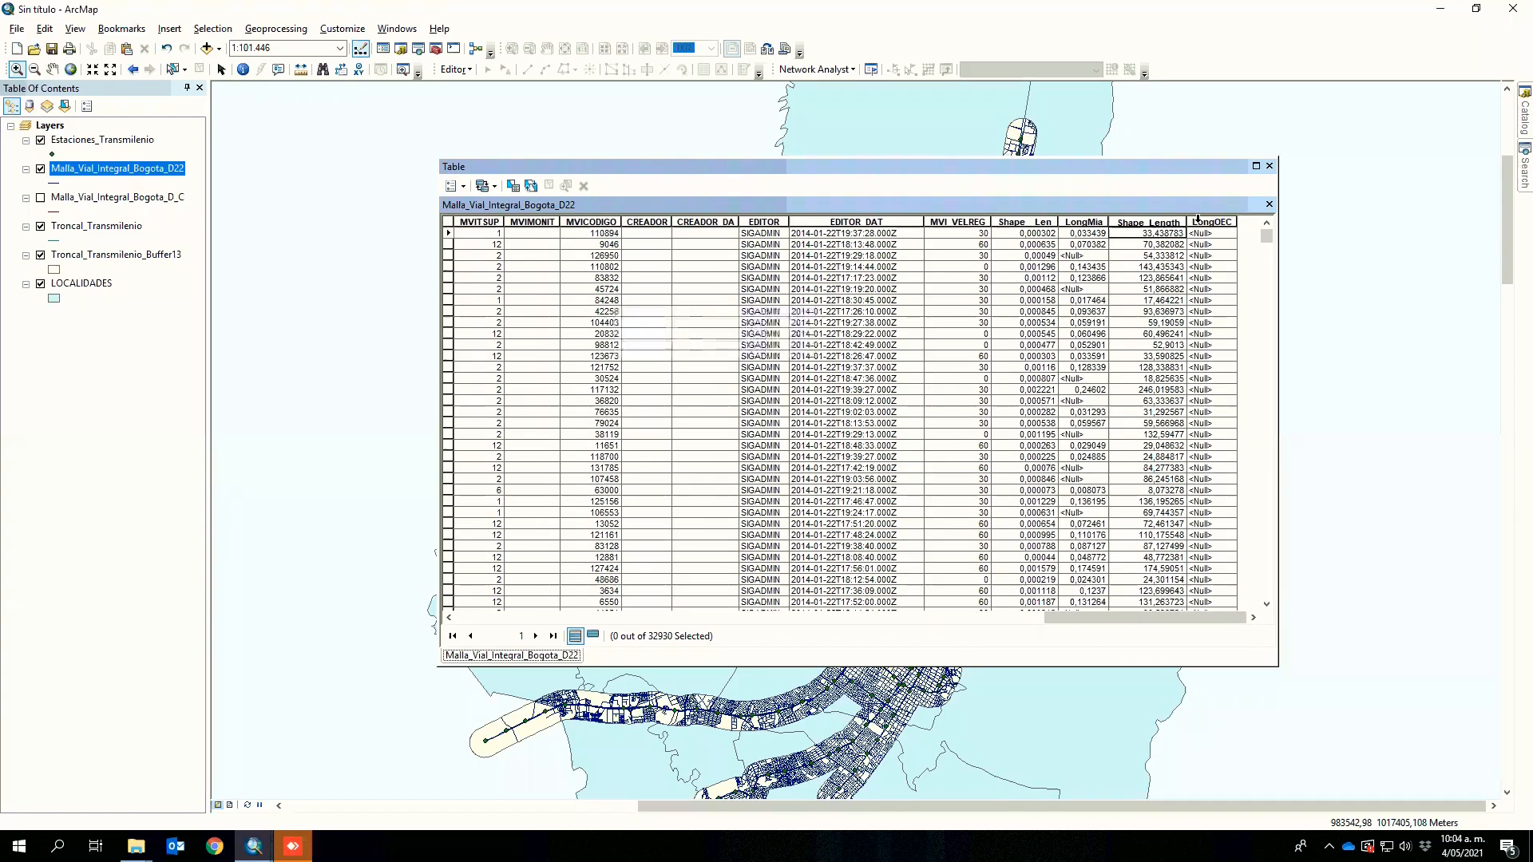
right_click(1198, 221)
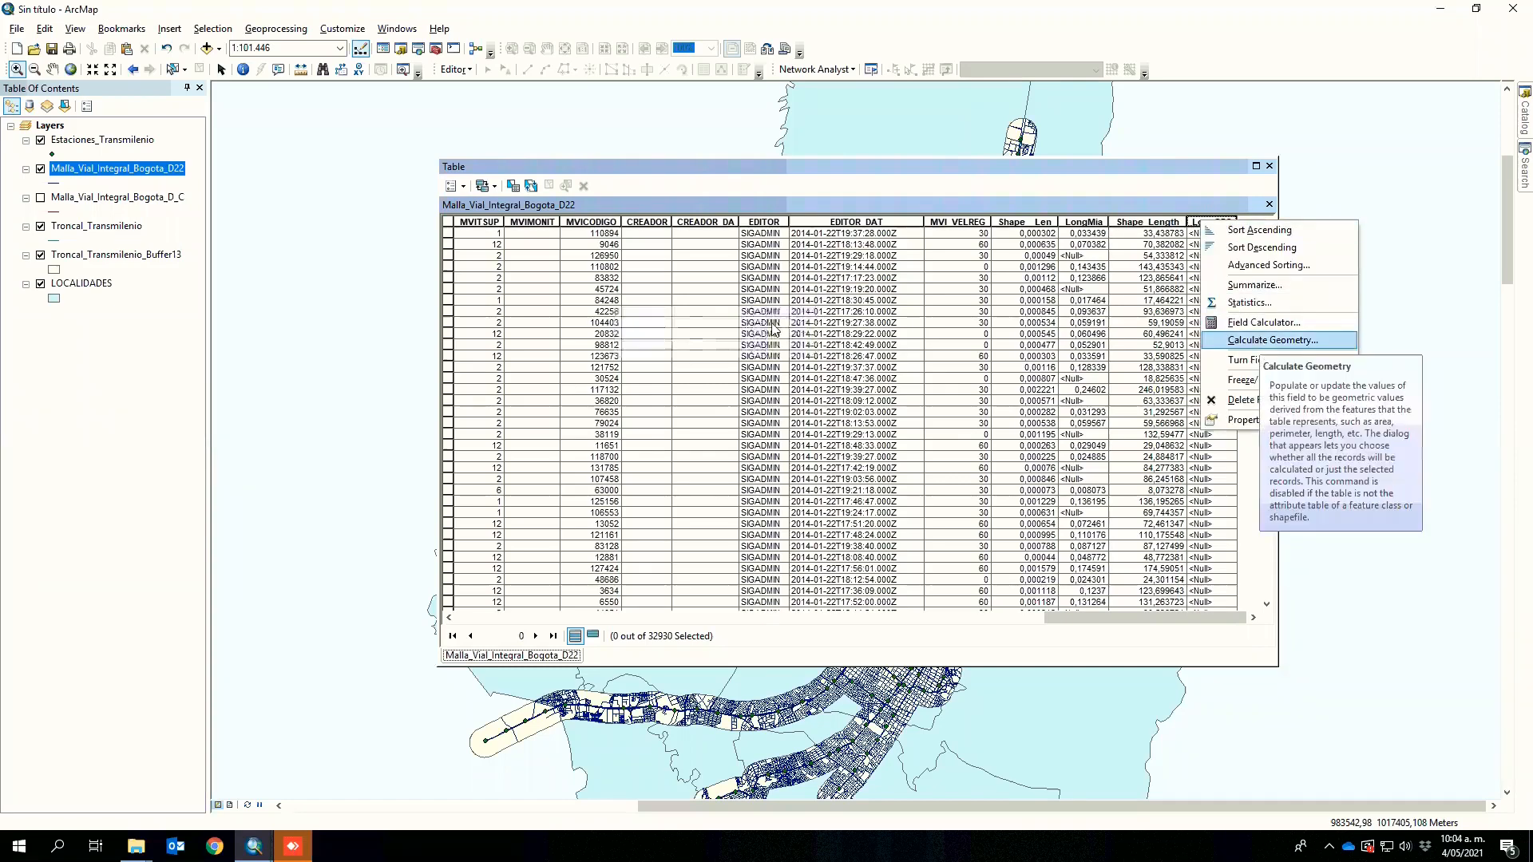
left_click(1272, 340)
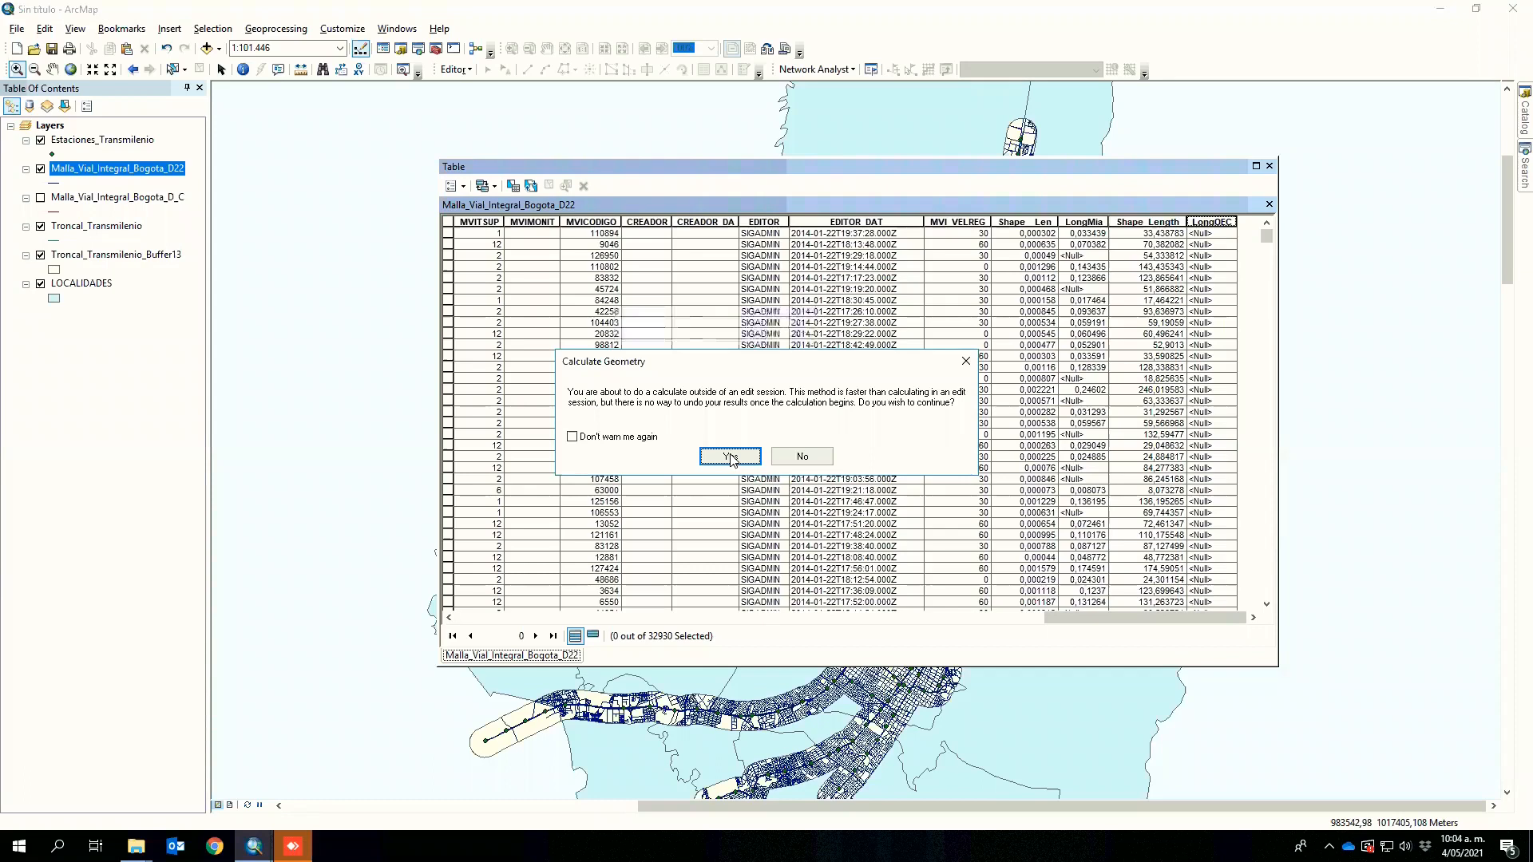
left_click(730, 457)
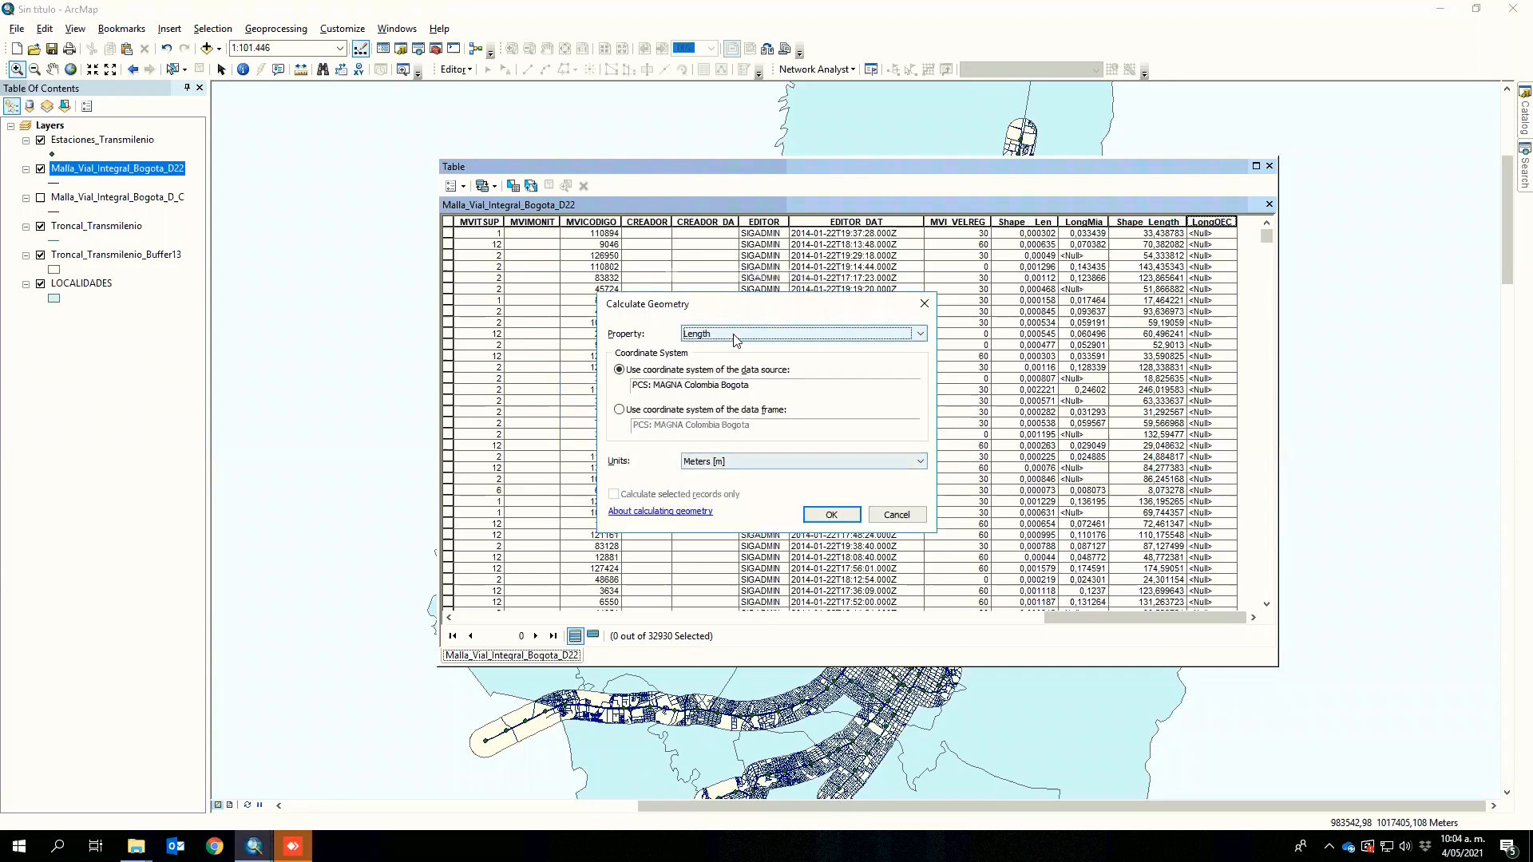
left_click(703, 342)
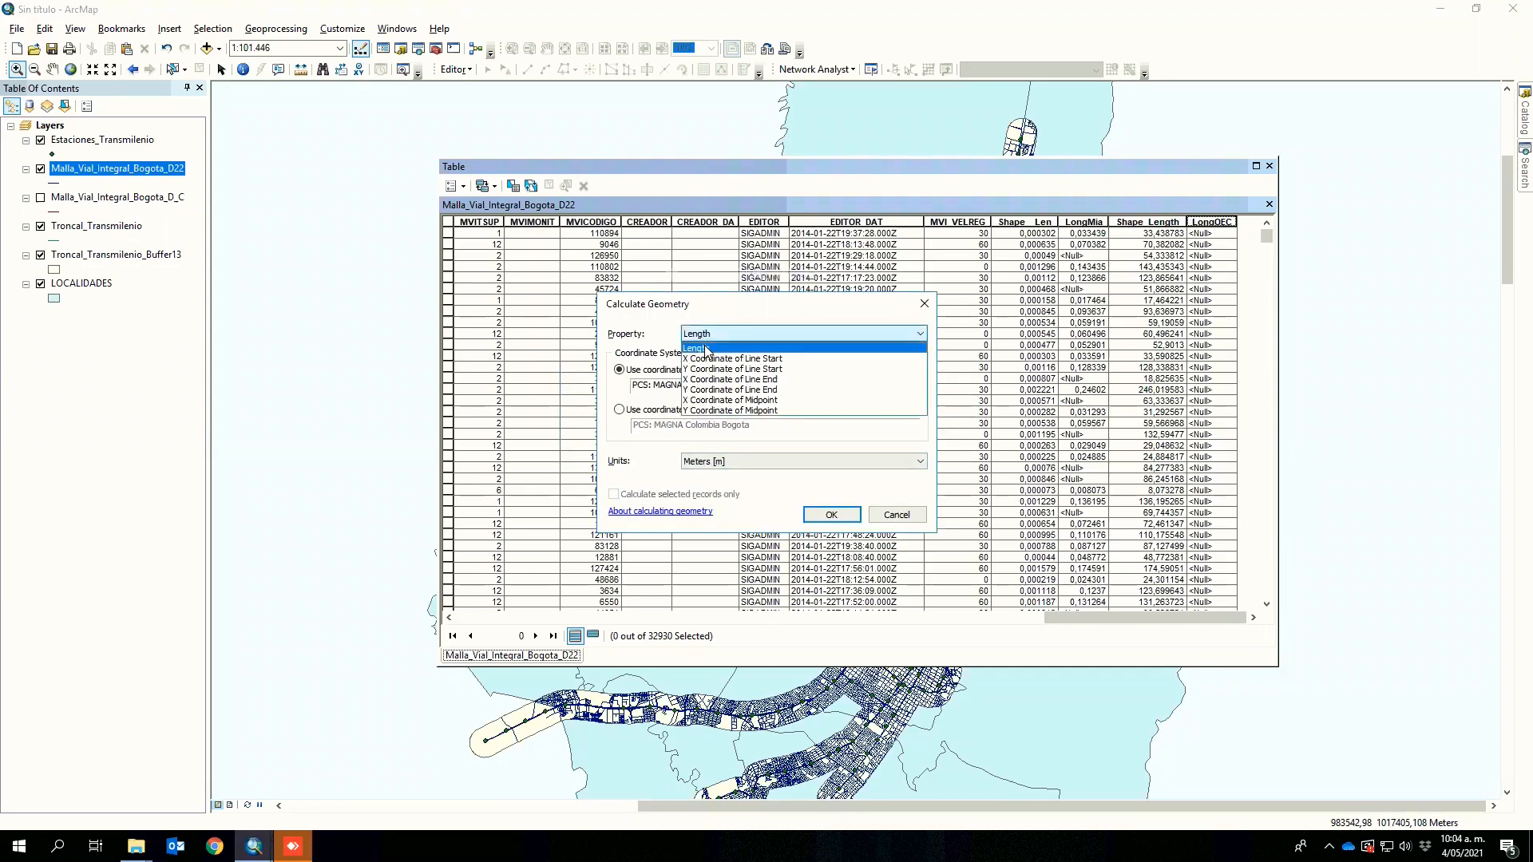
left_click(615, 406)
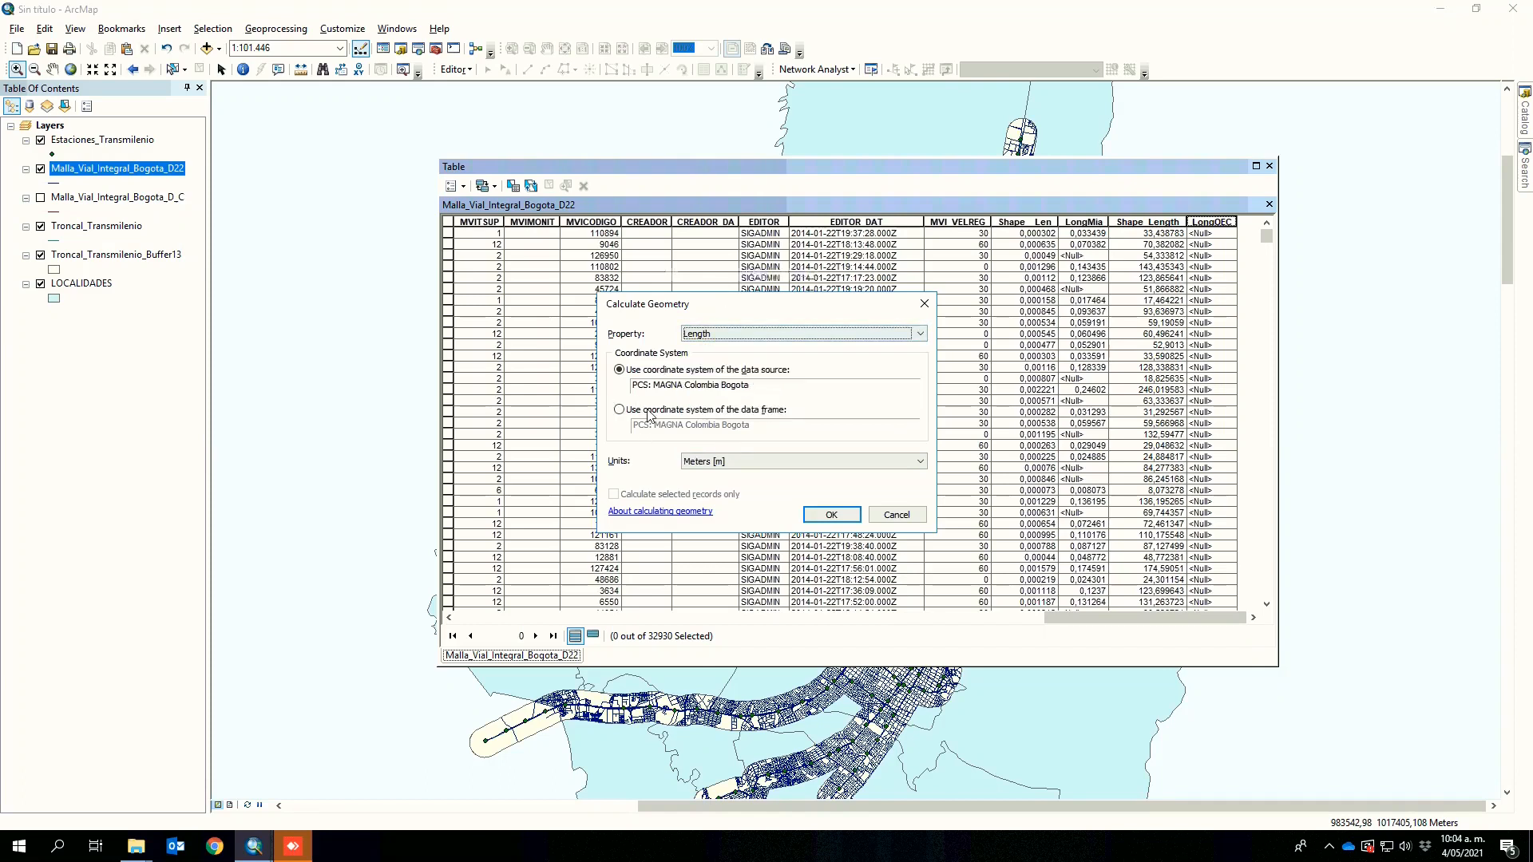
left_click(736, 464)
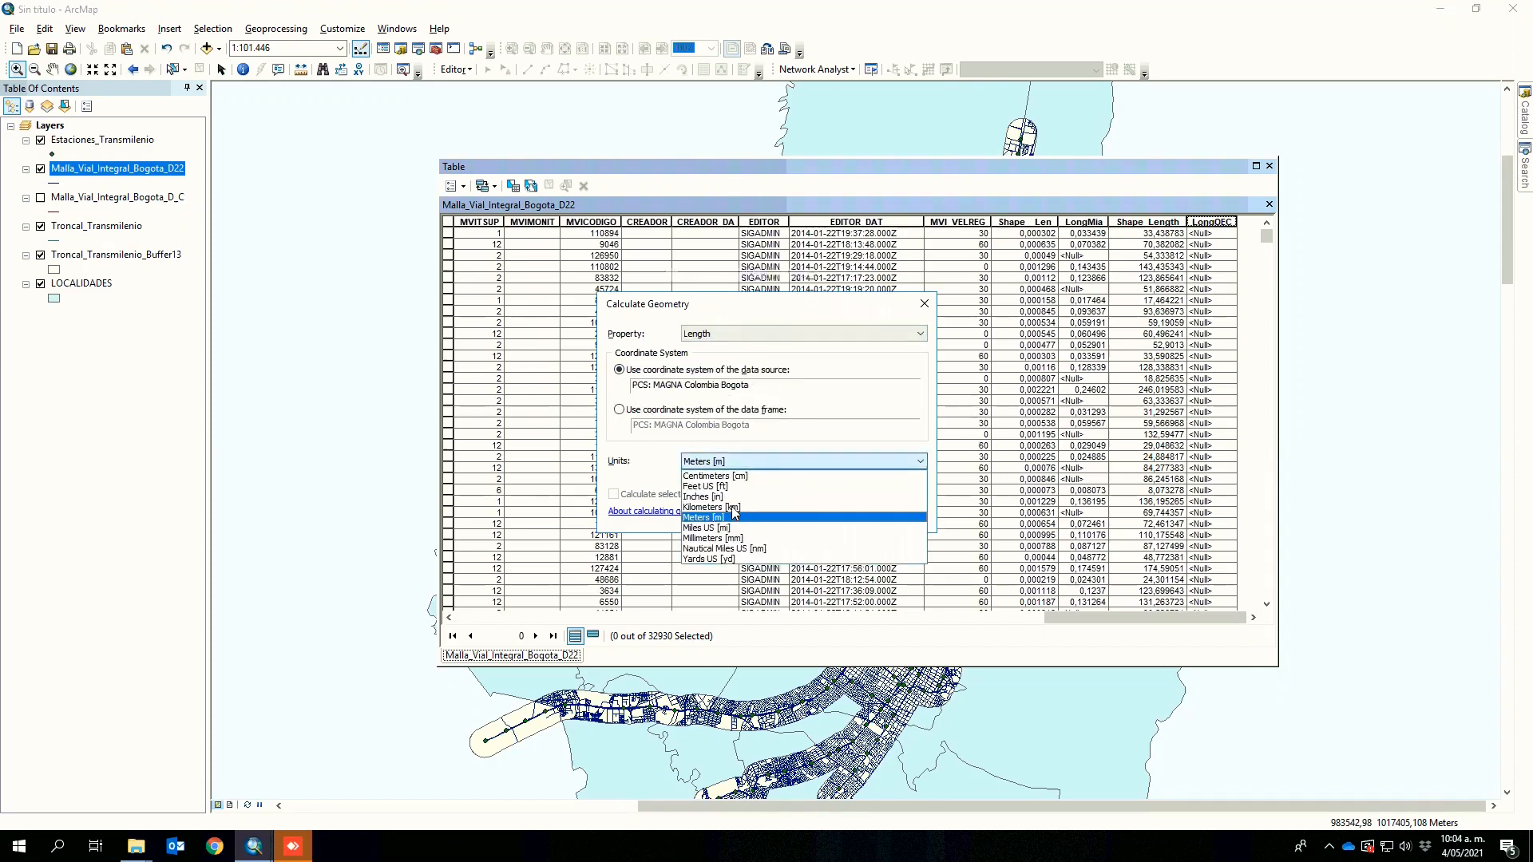
left_click(829, 521)
left_click(832, 515)
left_click(721, 458)
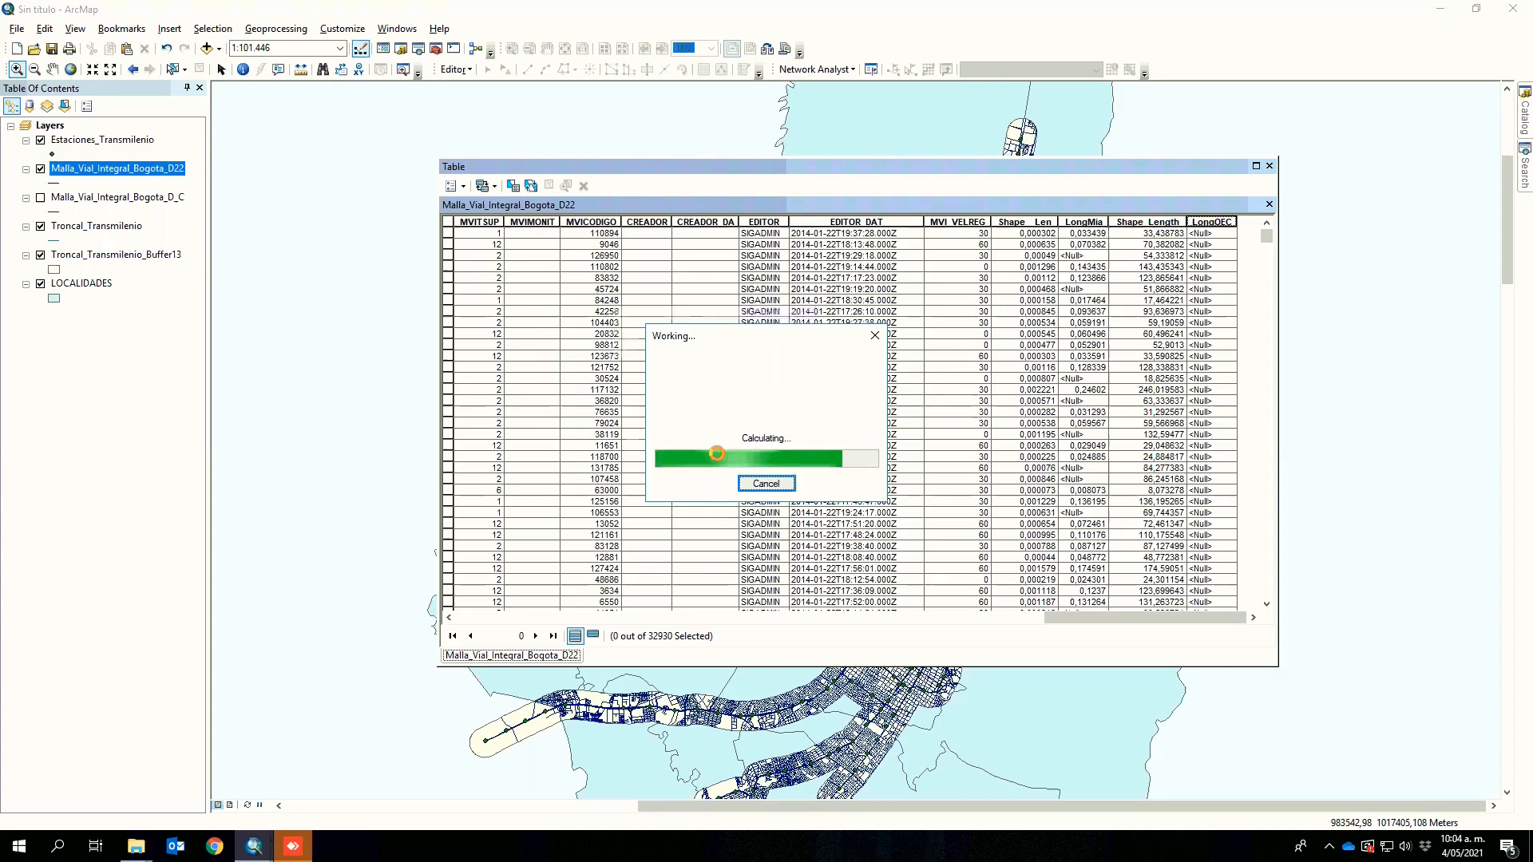
- Open the statistics of the LongOEC field, check the sum of the road lengths and close the statistics
right_click(1230, 226)
left_click(1296, 304)
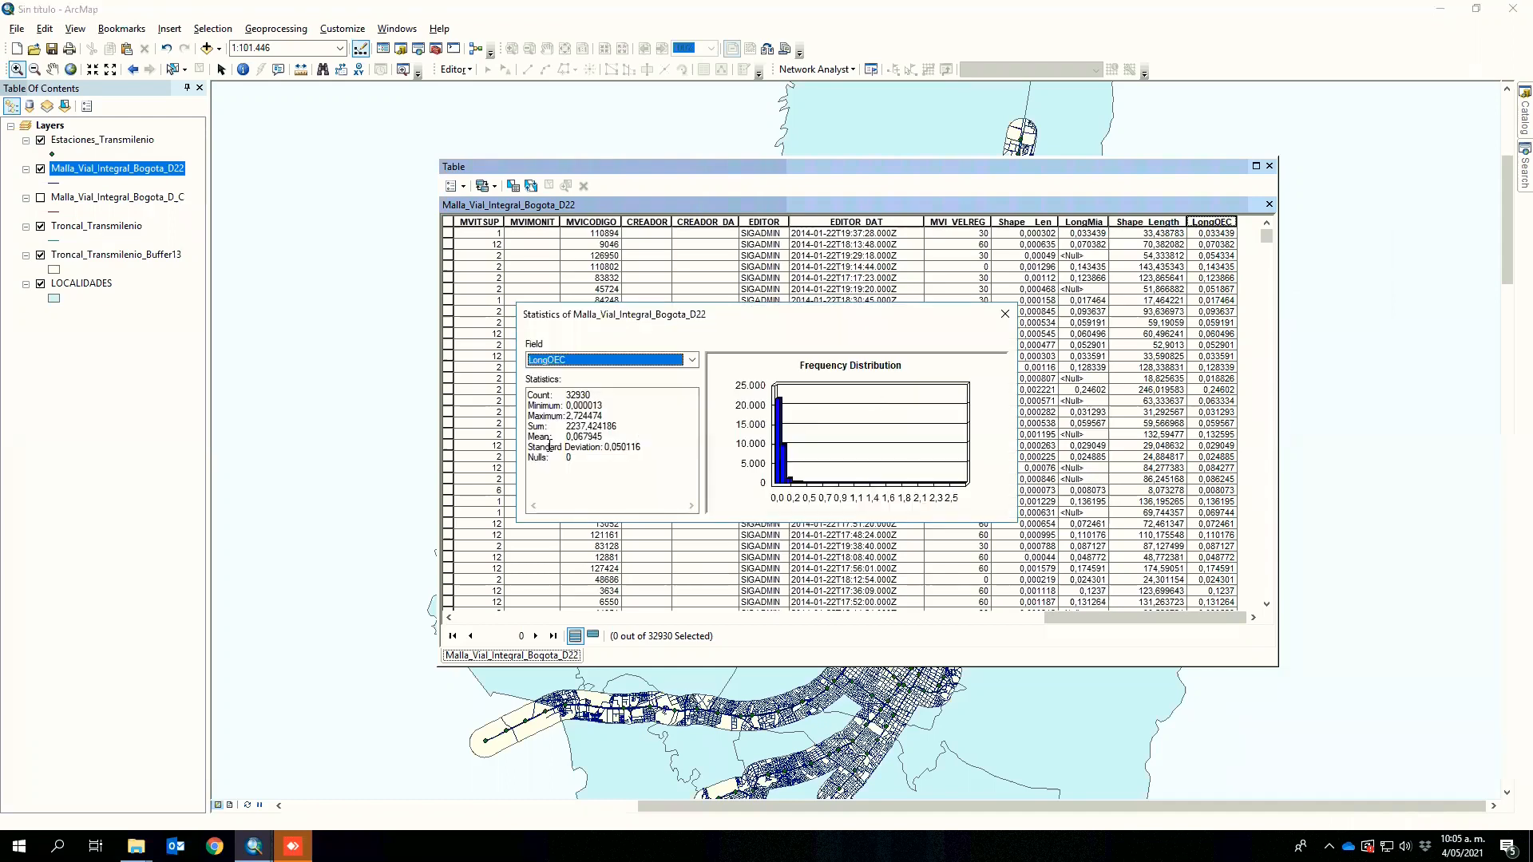
double_click(600, 426)
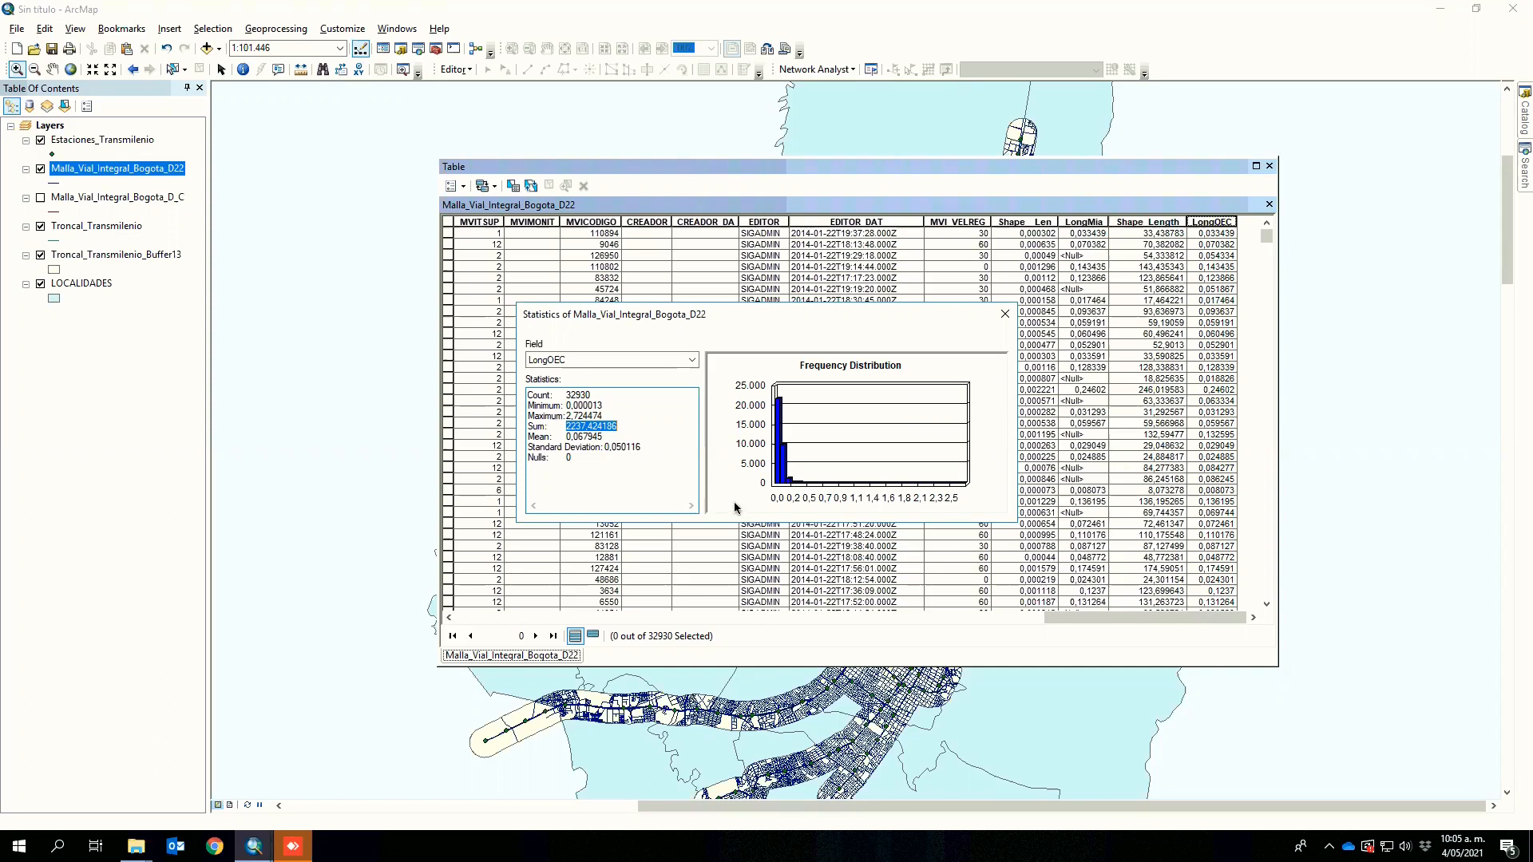
left_click(1005, 314)
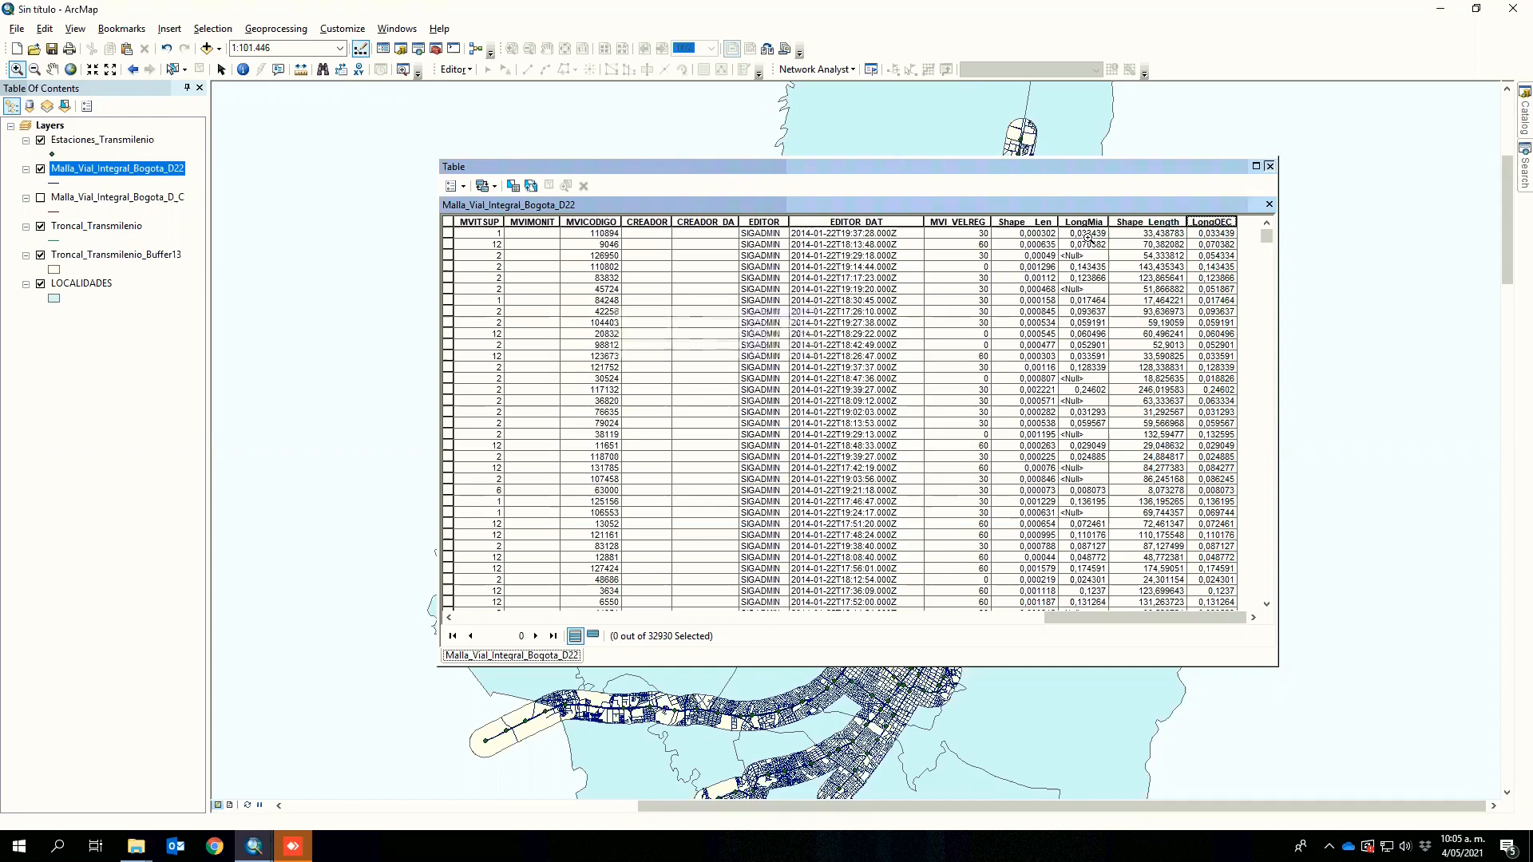
- Close the attribute table and hide the Malla_Vial_Integral_Bogota_D22 and Troncal_Transmilenio_Buffer13 layers on the map
left_click(1271, 167)
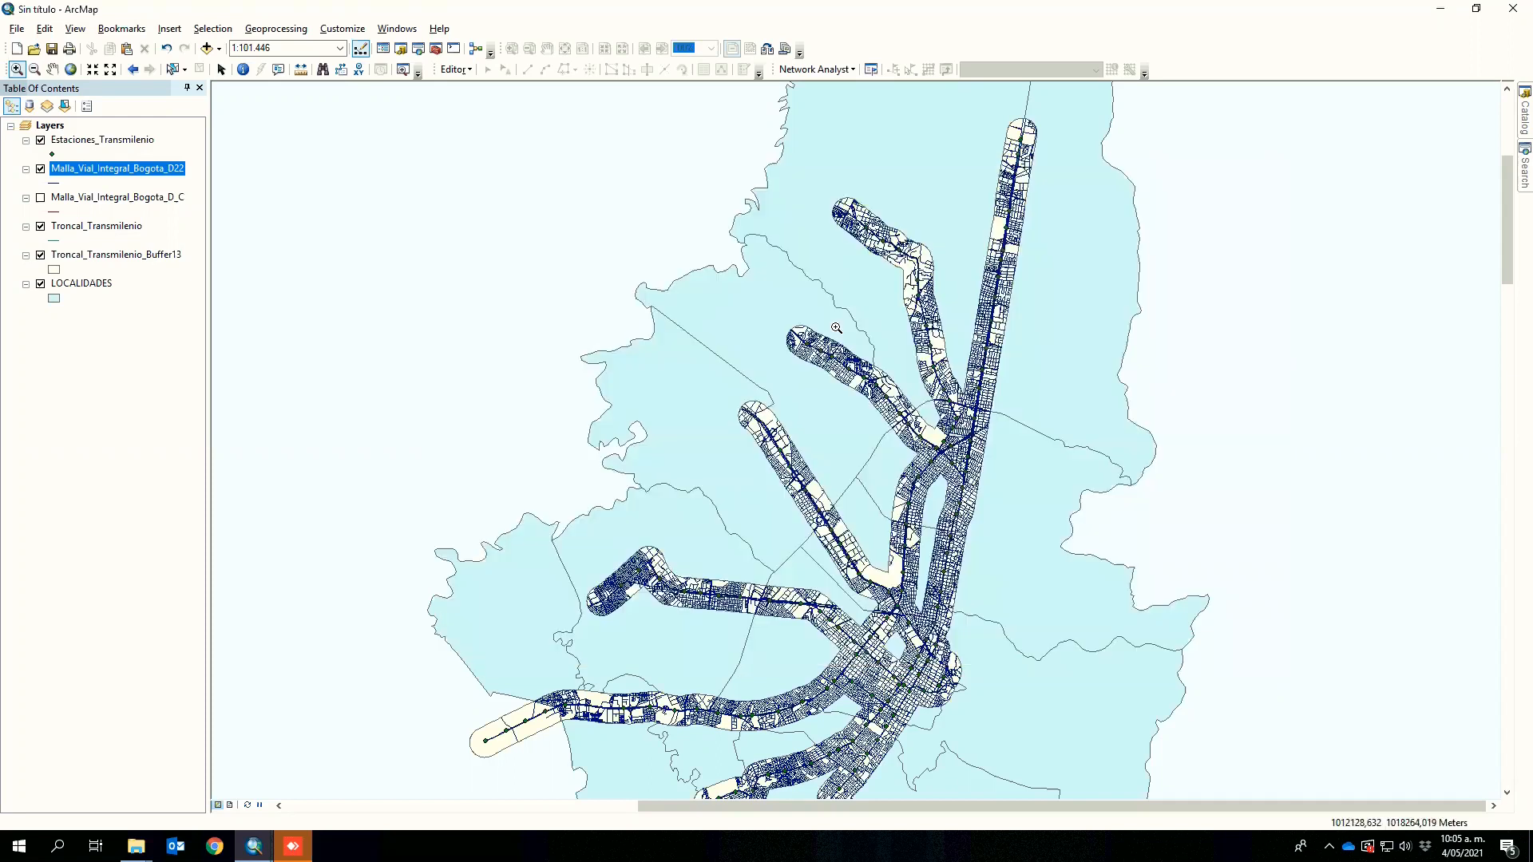
left_click(40, 169)
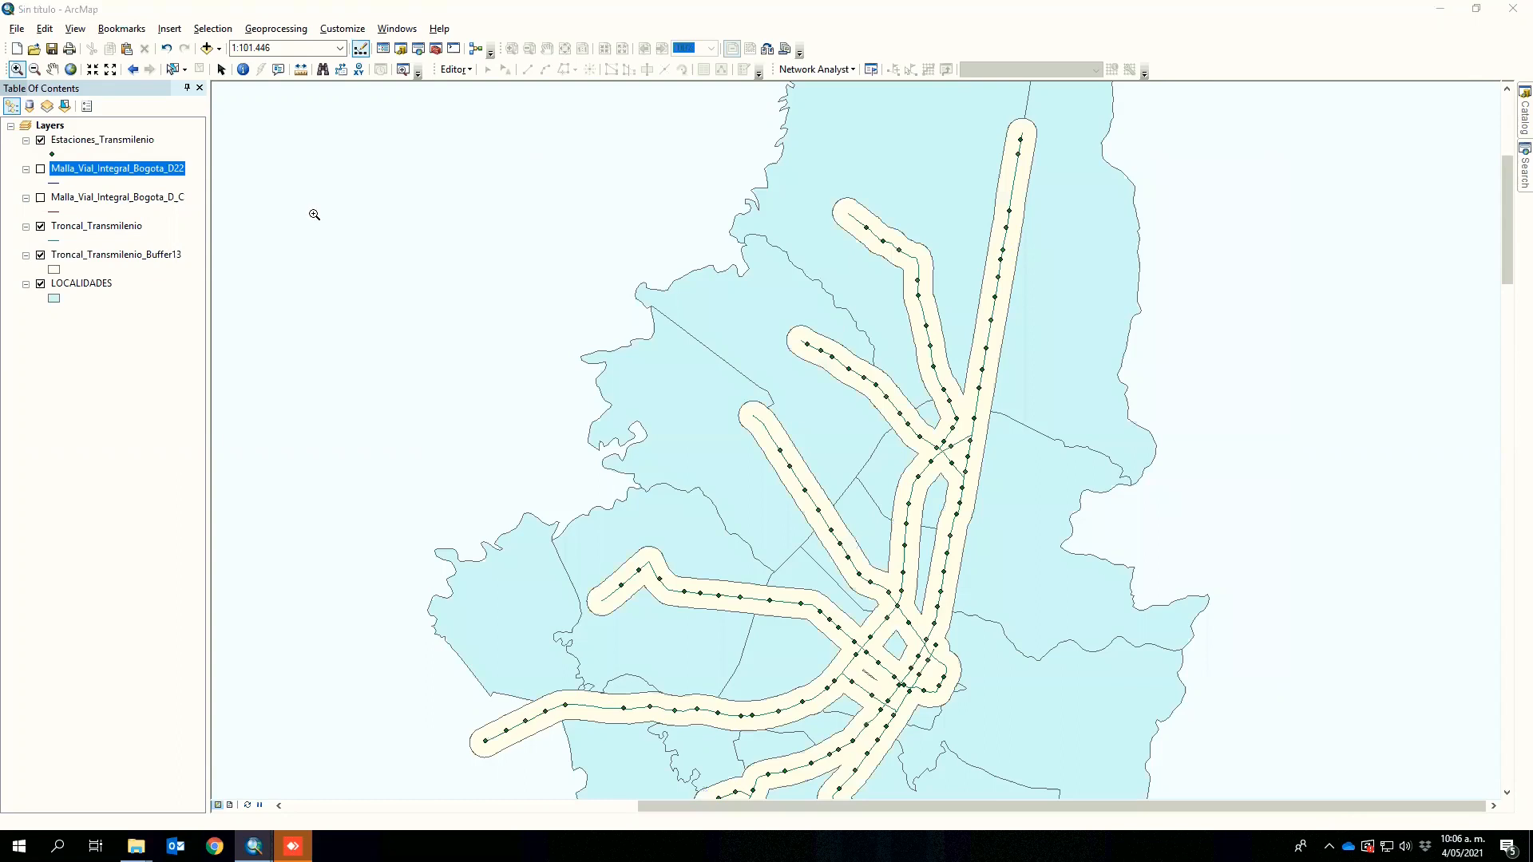
left_click(41, 255)
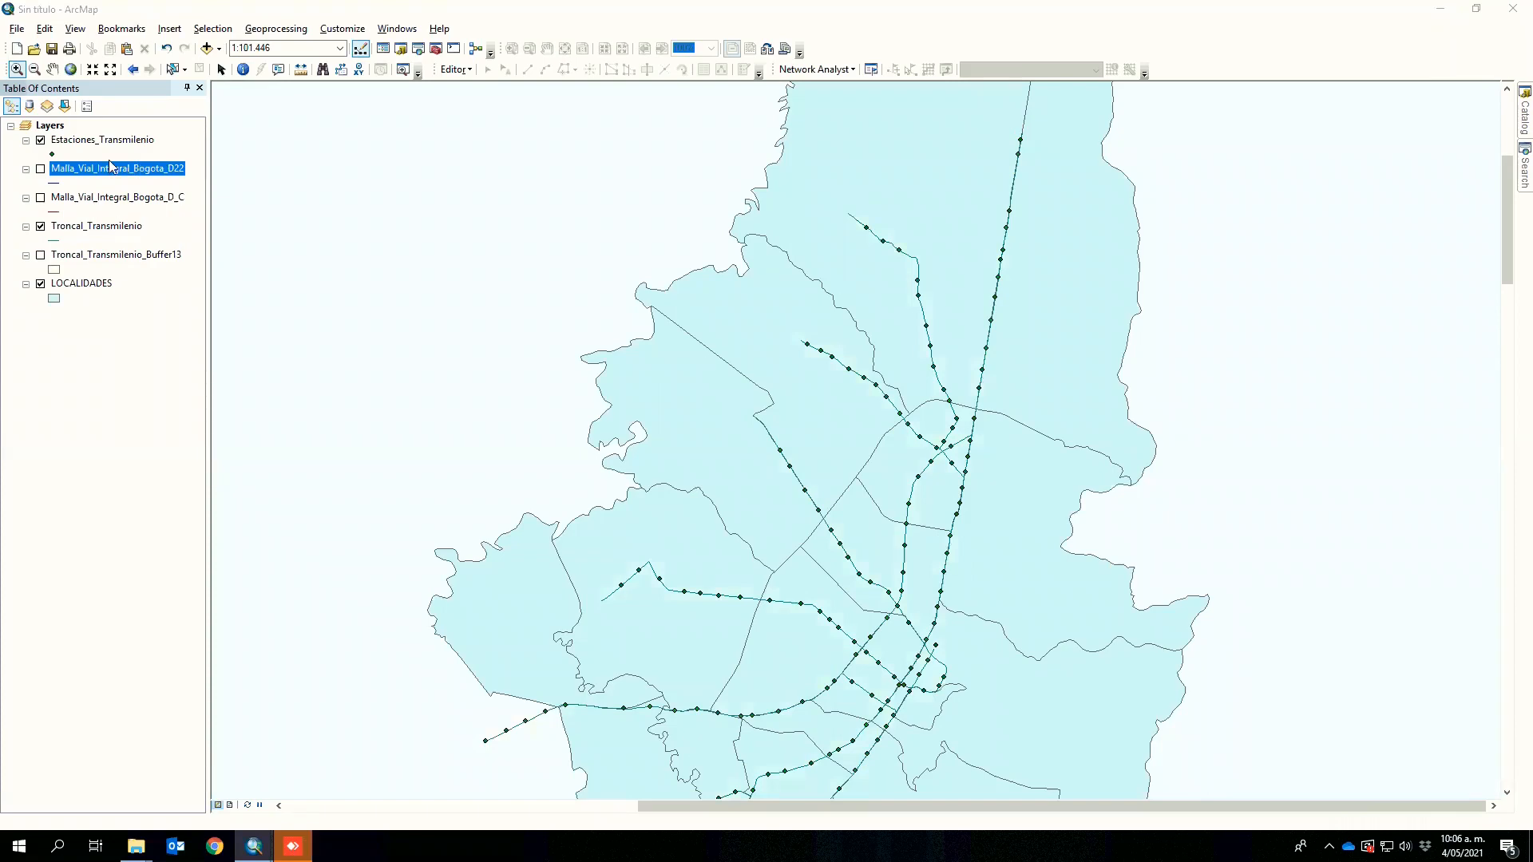
- Show the Troncal_Transmilenio_Buffer13 layer and set up a selection by location with Malla_Vial_Integral_Bogota_D_C as the only target and that buffer as the source
left_click(41, 256)
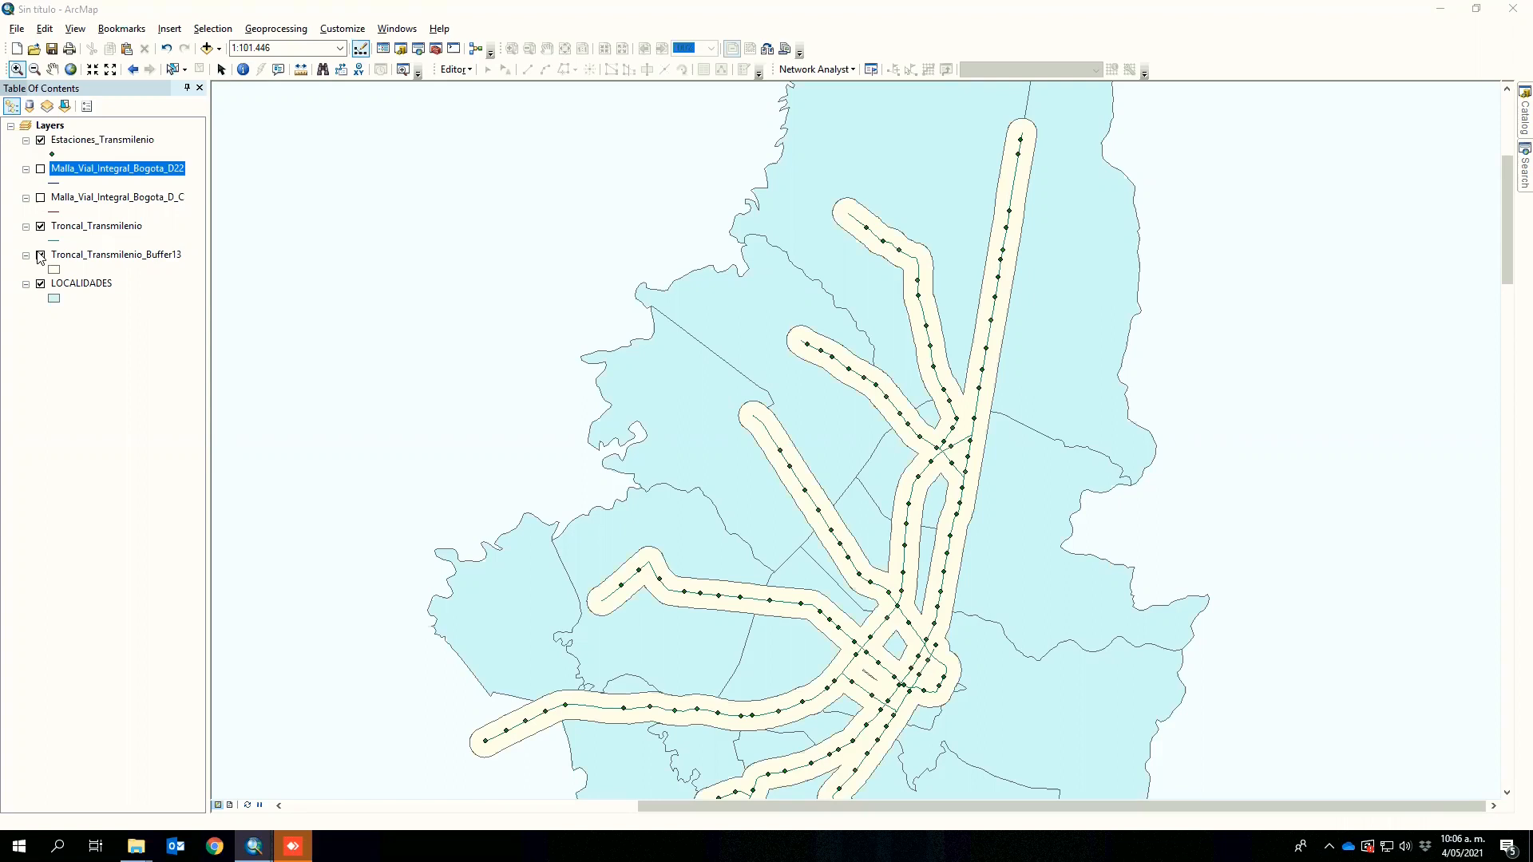
left_click(212, 30)
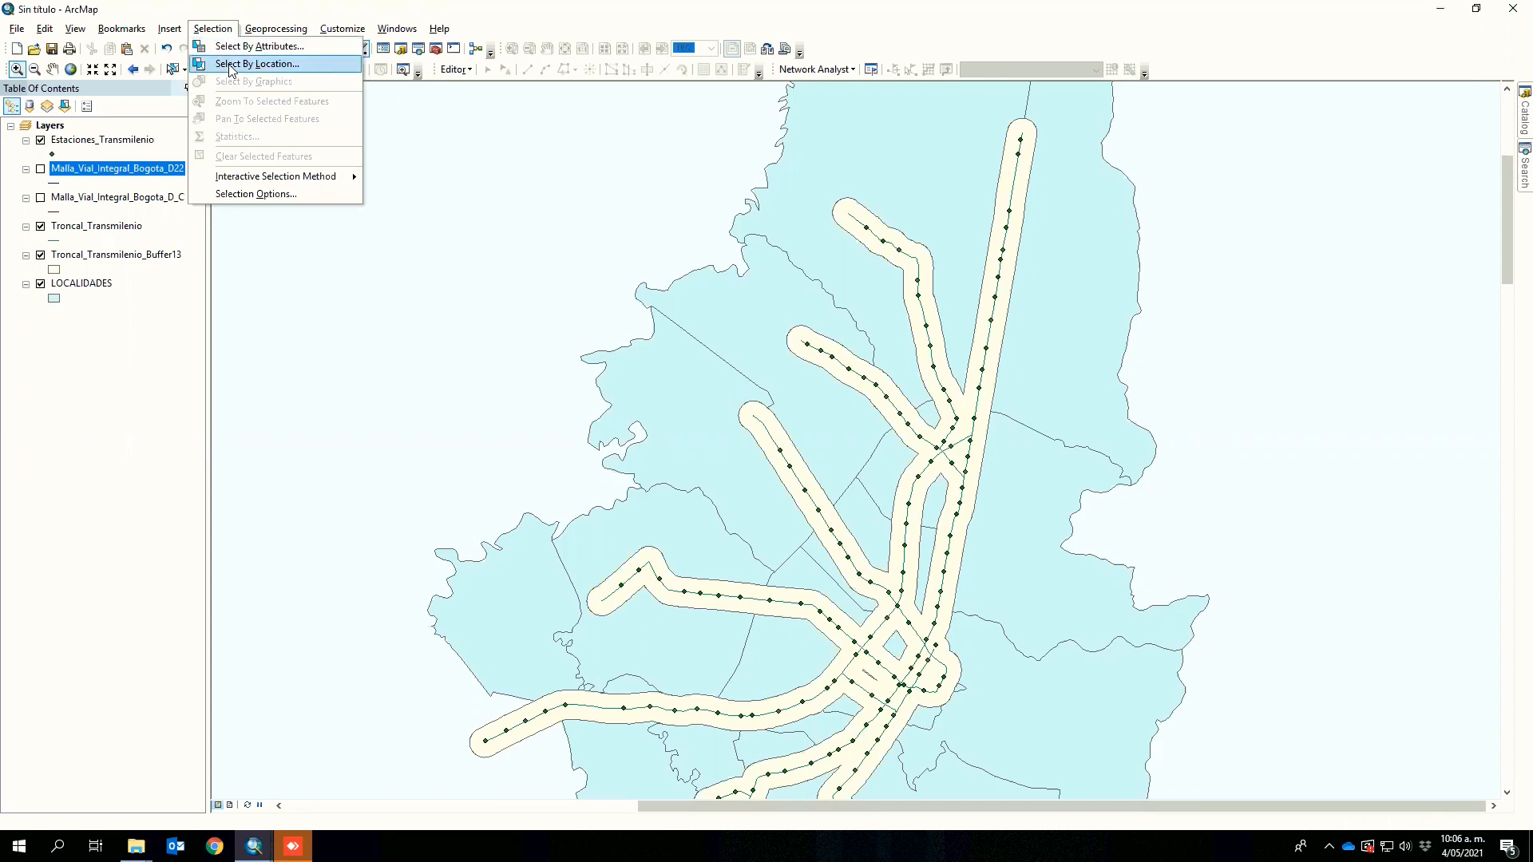
left_click(231, 64)
left_click_drag(1259, 214, 995, 211)
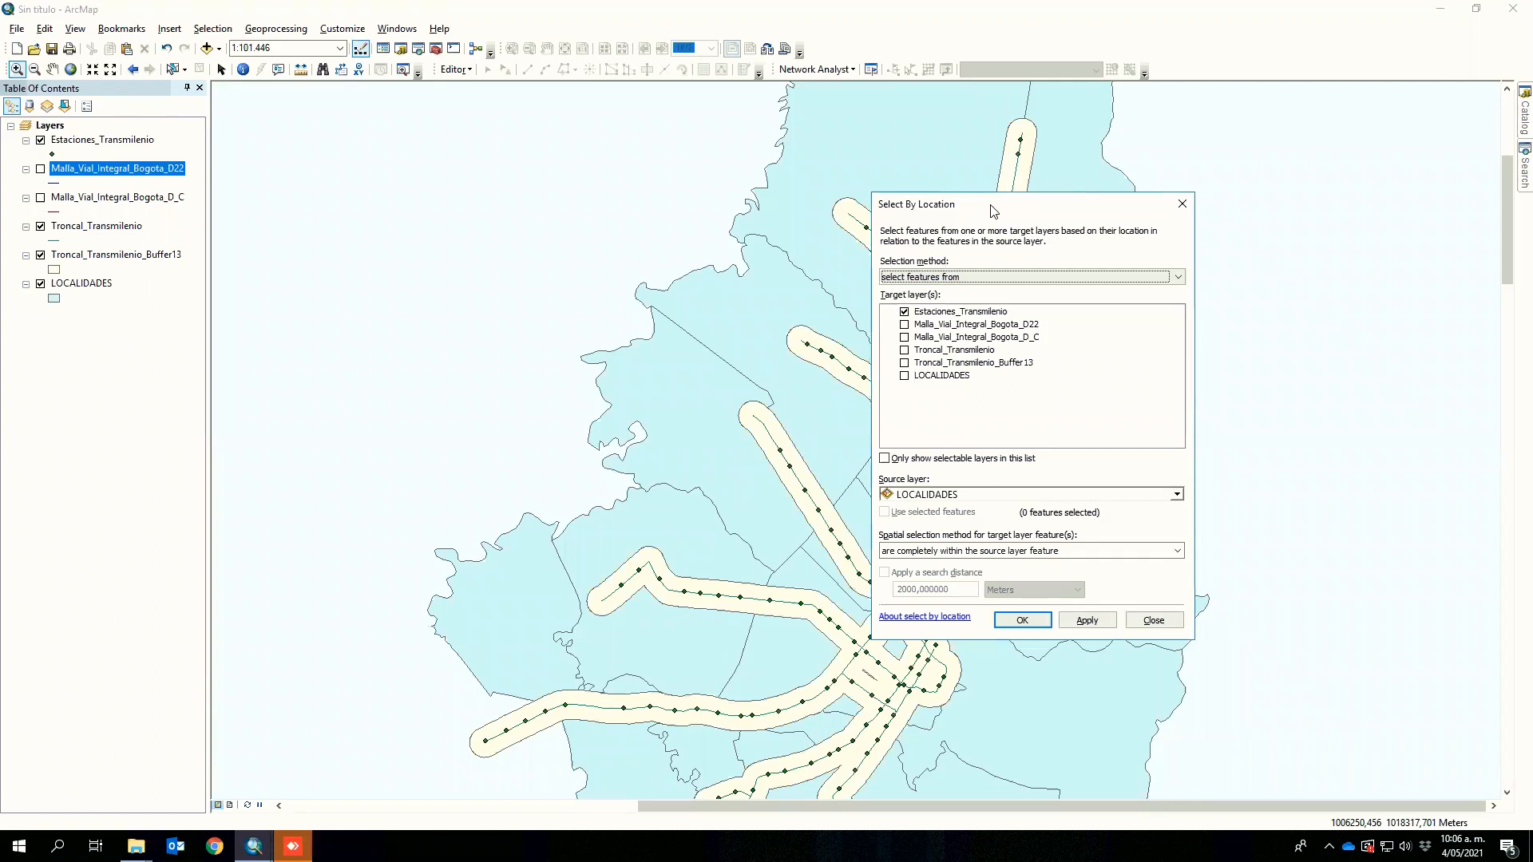
left_click(904, 313)
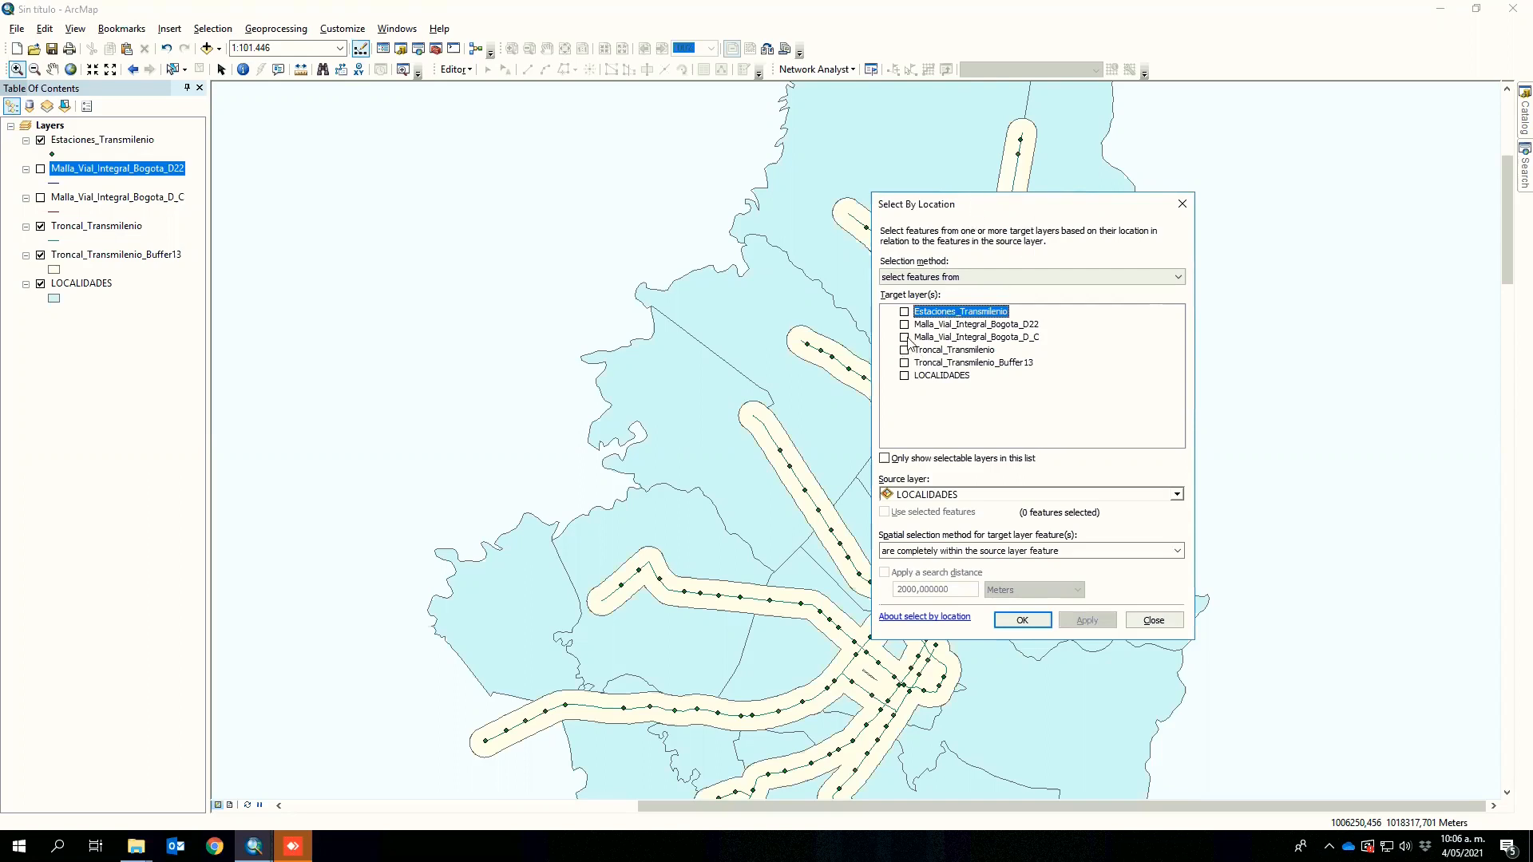
left_click(905, 337)
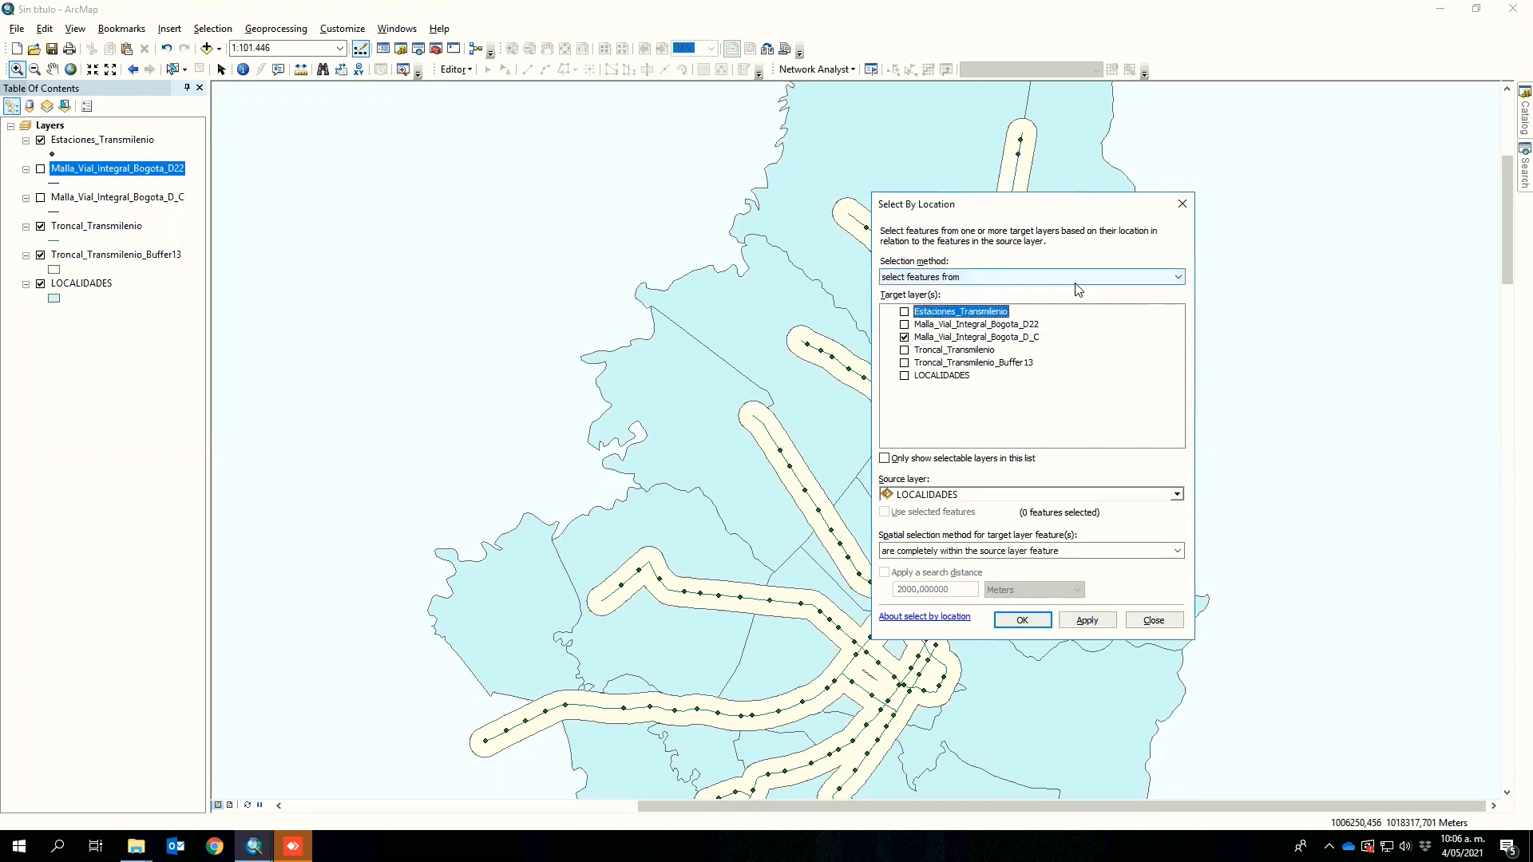
left_click(995, 496)
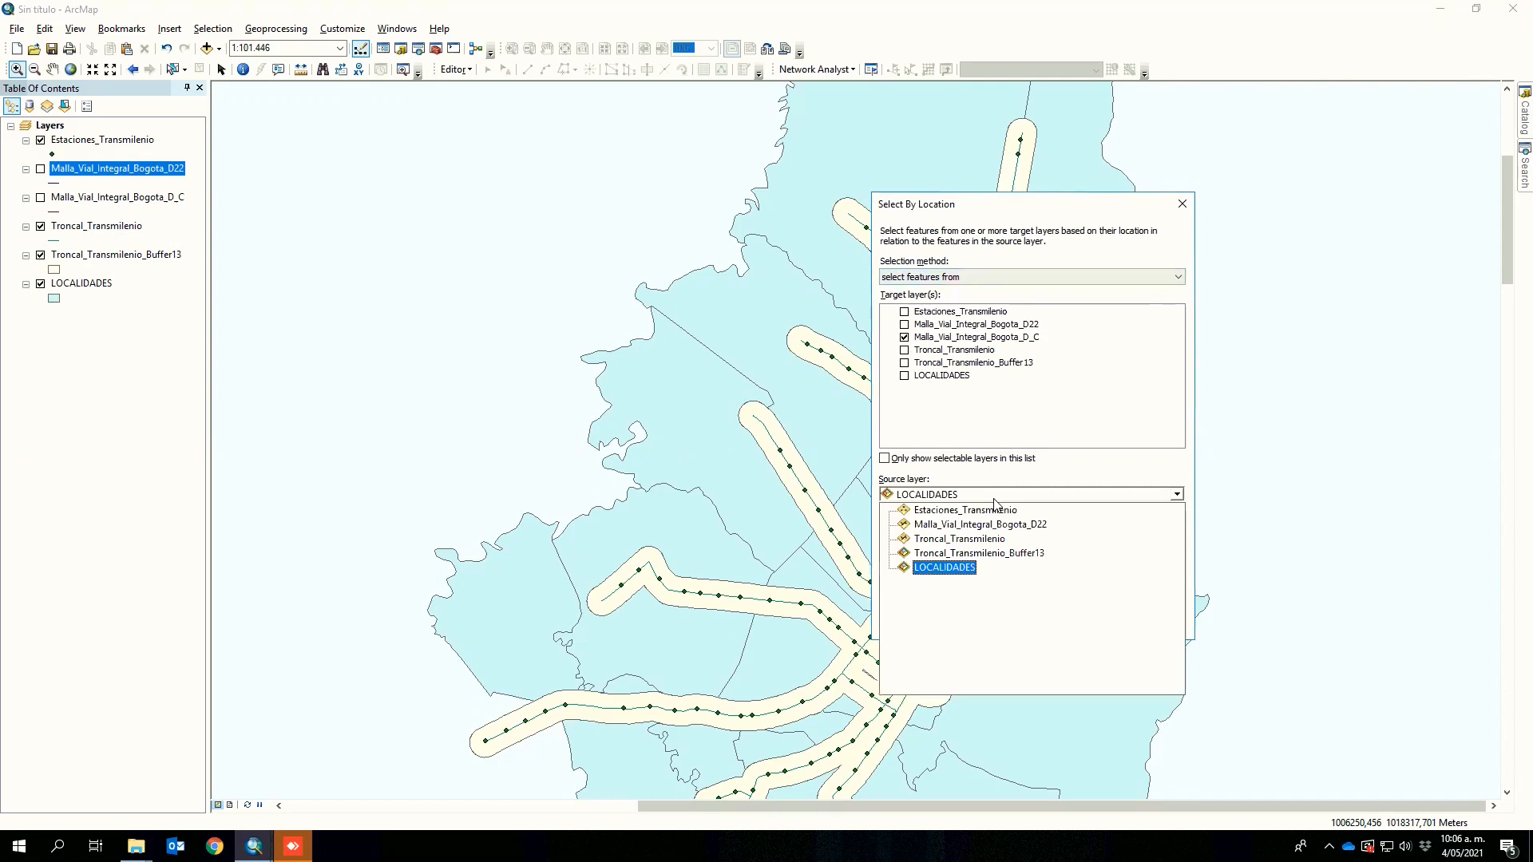
left_click(1038, 554)
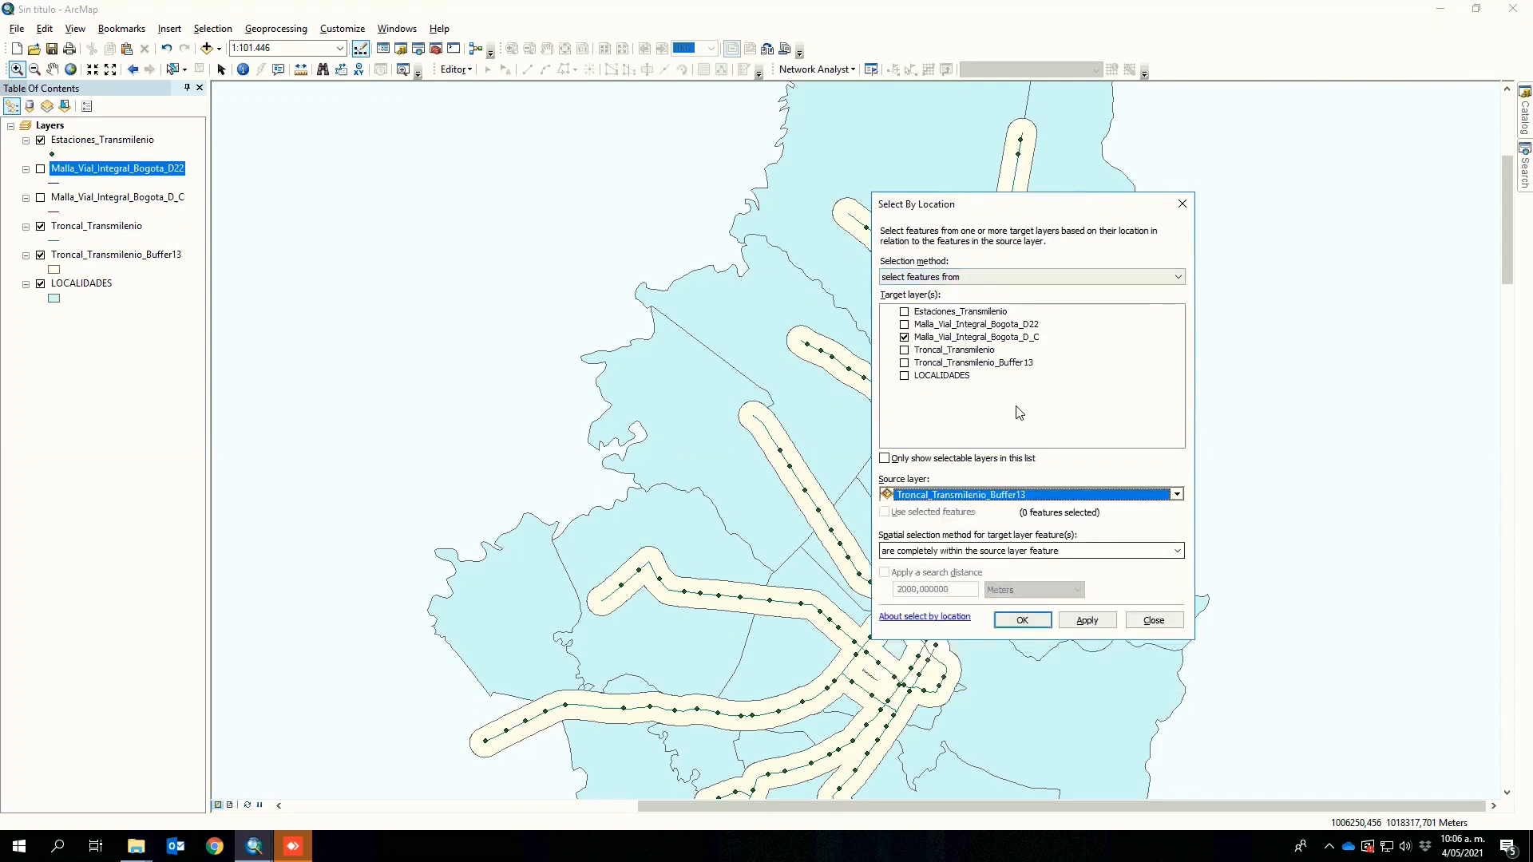
- Select the roads that intersect the source layer feature and show the Malla_Vial_Integral_Bogota_D_C layer on the map
left_click(1178, 551)
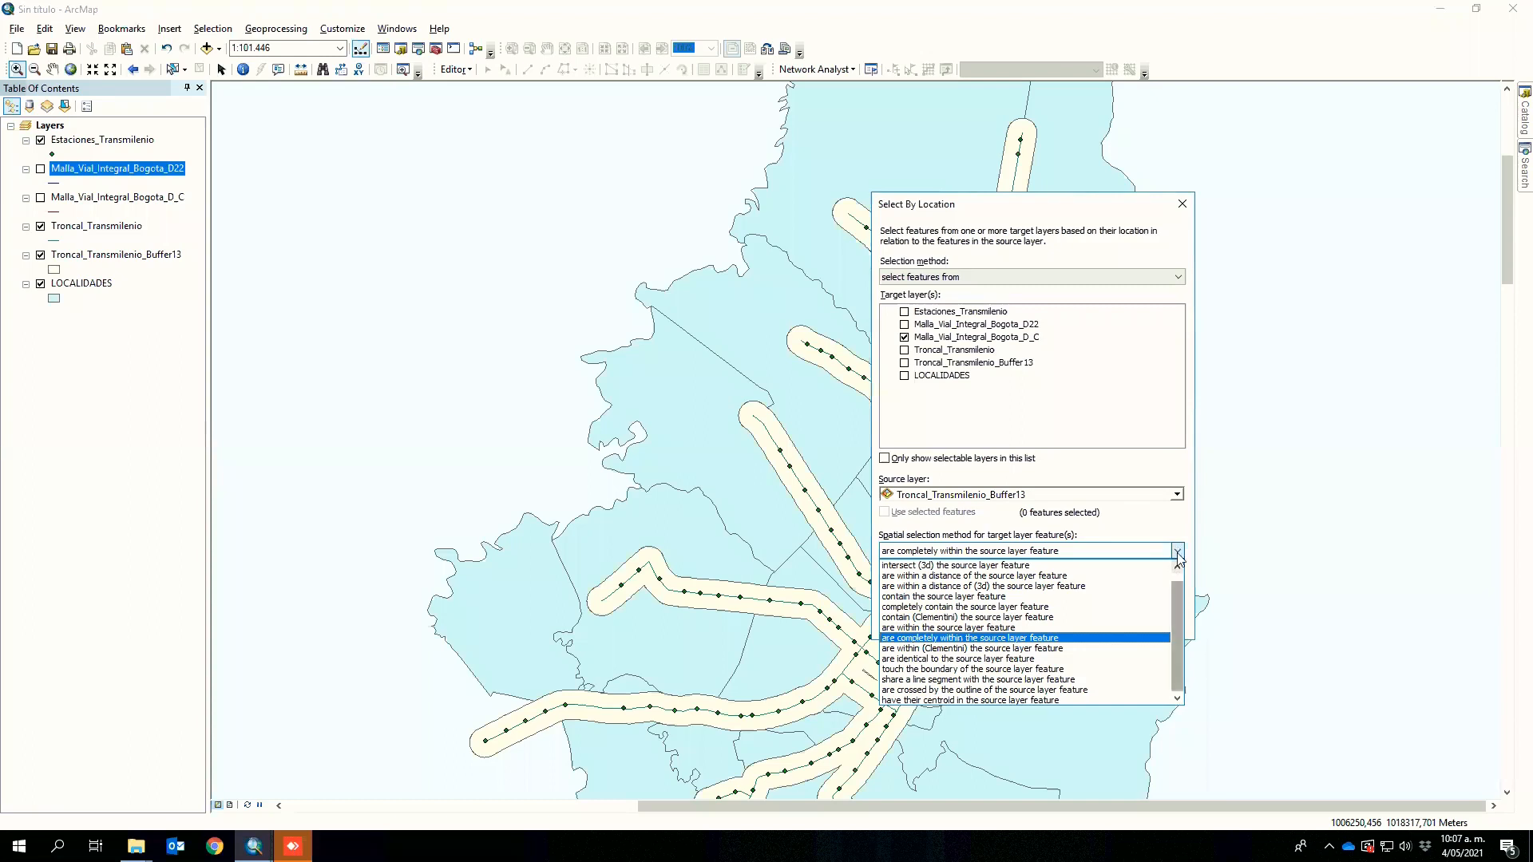
scroll(958, 620, "up", 1)
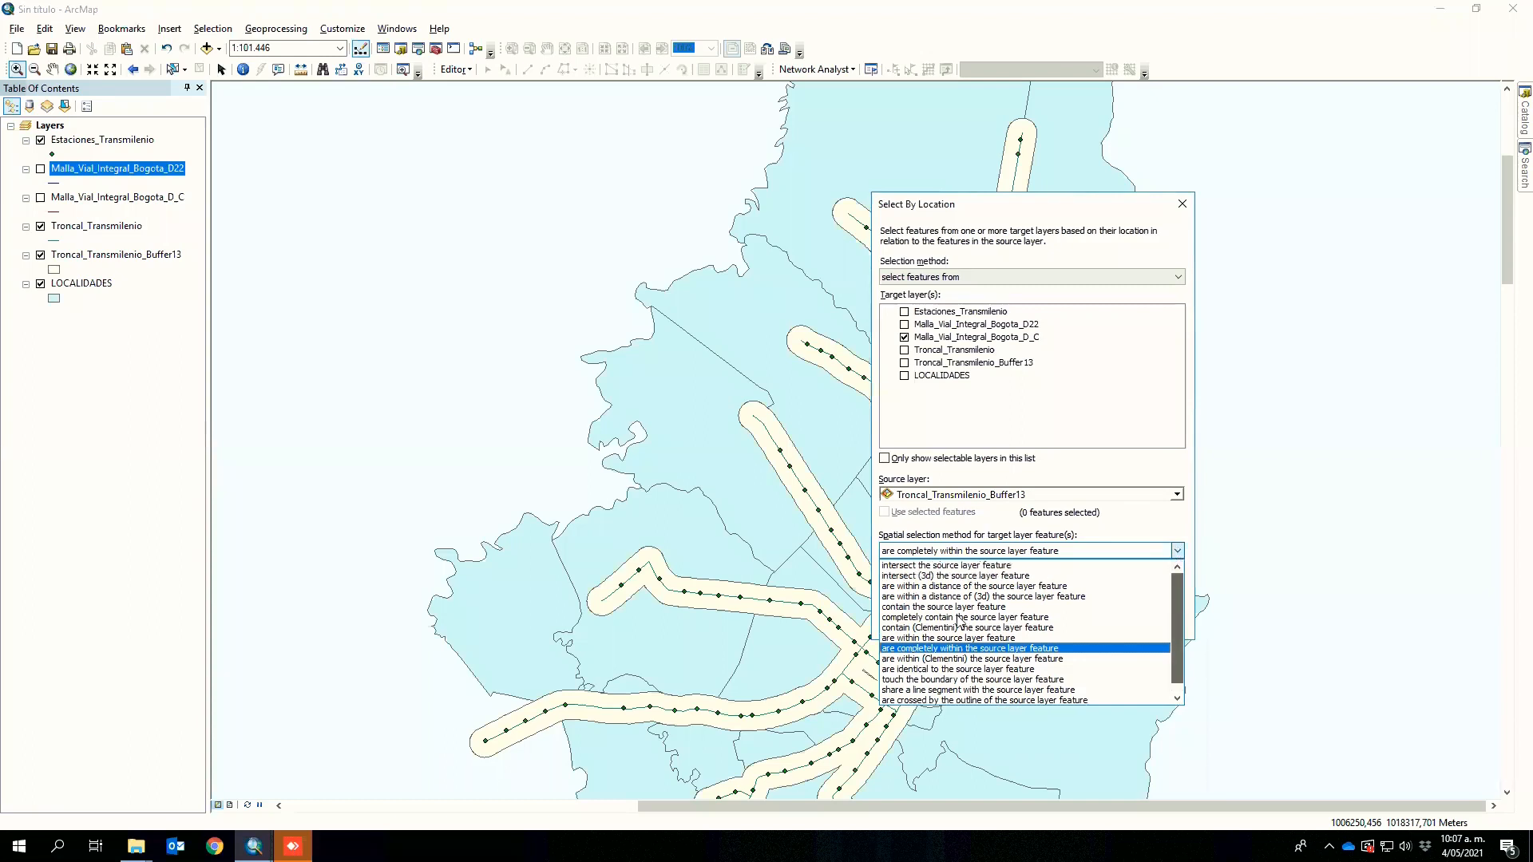
left_click(905, 570)
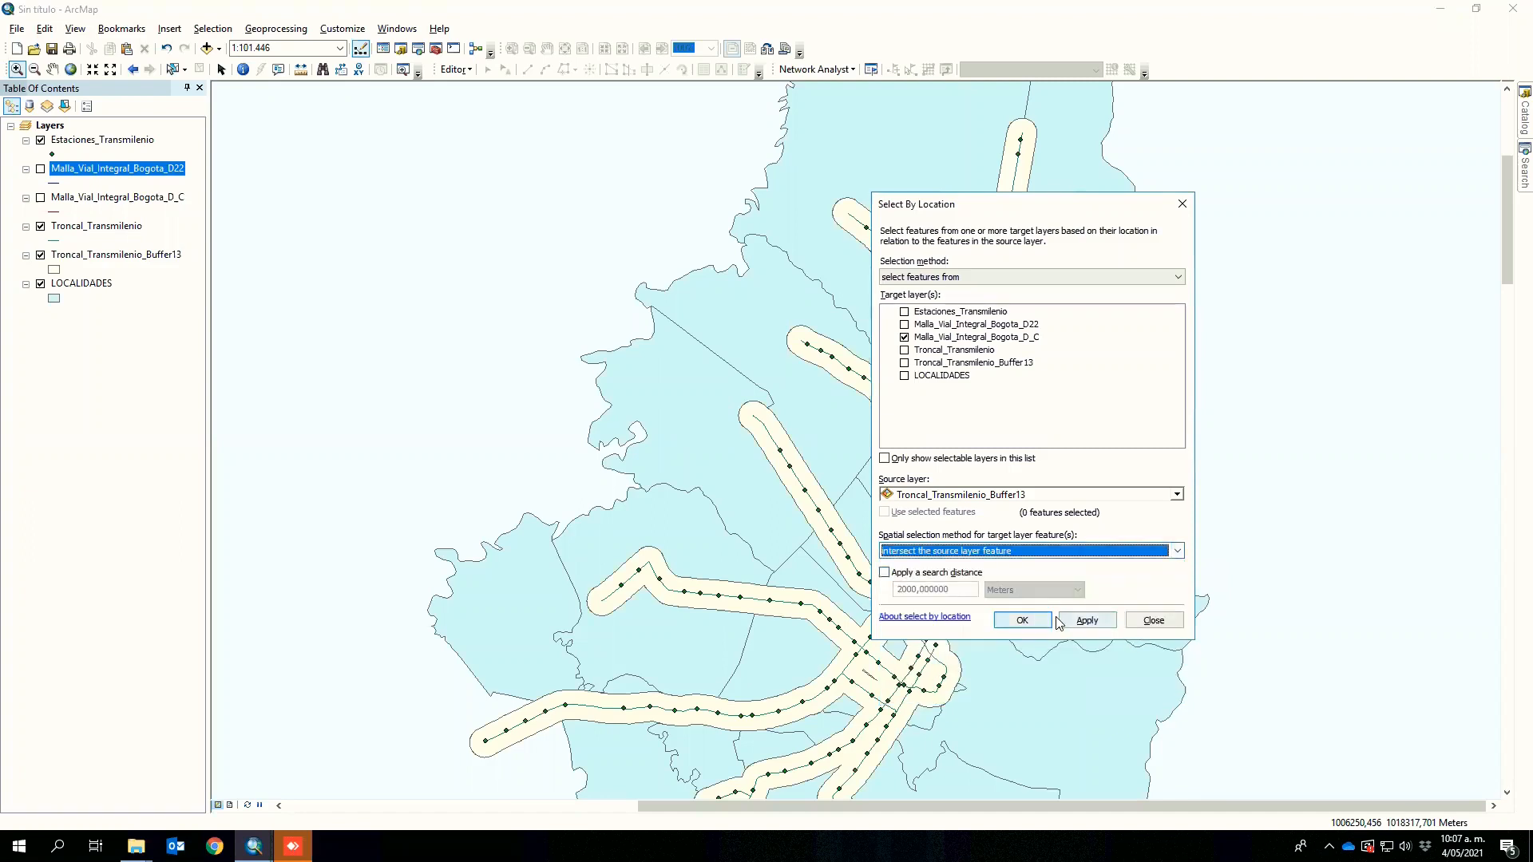
left_click(1023, 622)
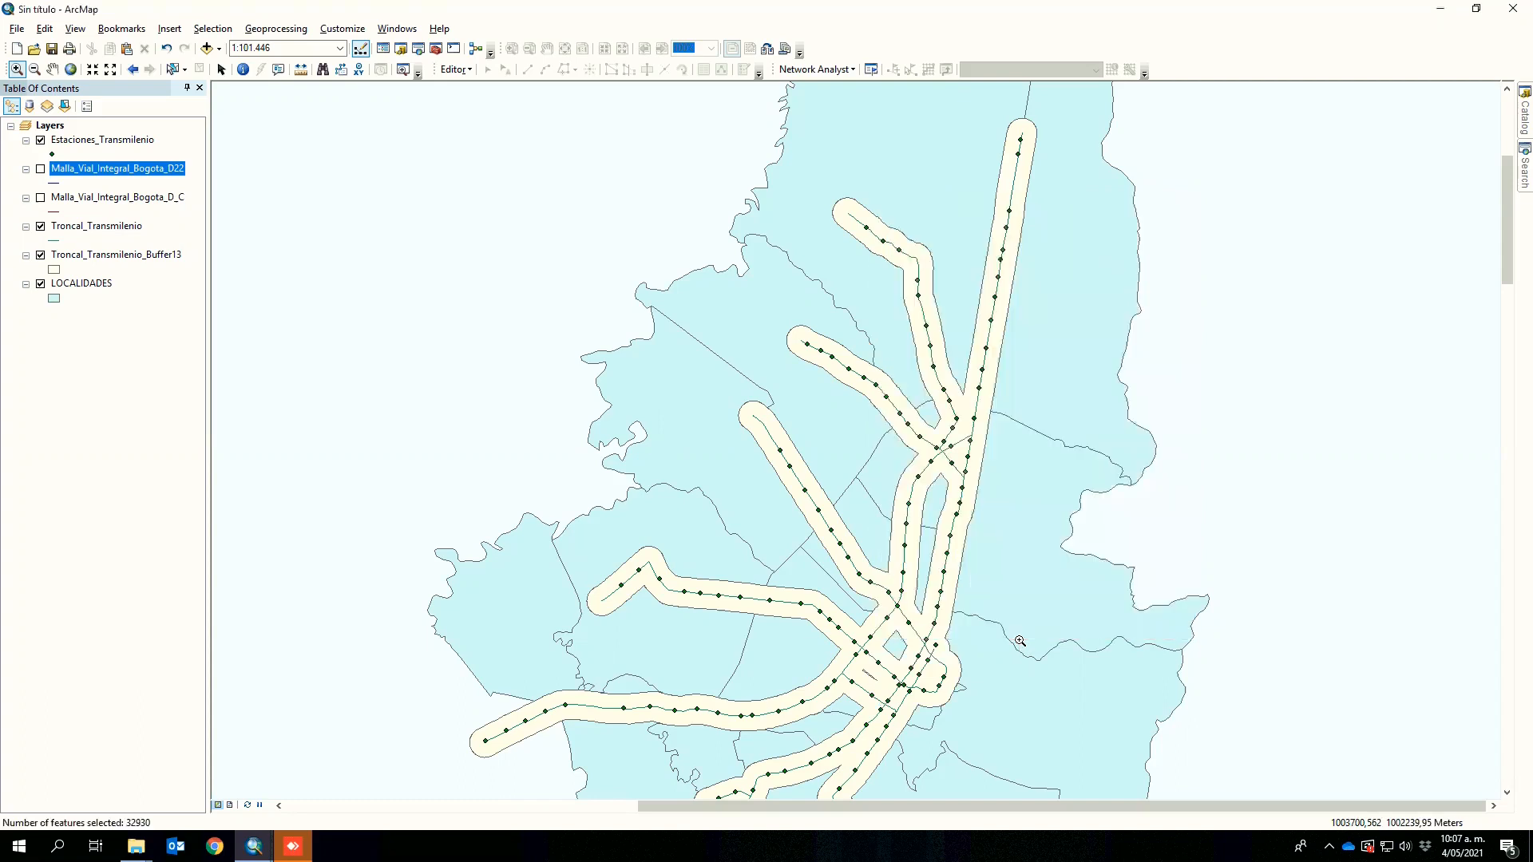
left_click(41, 198)
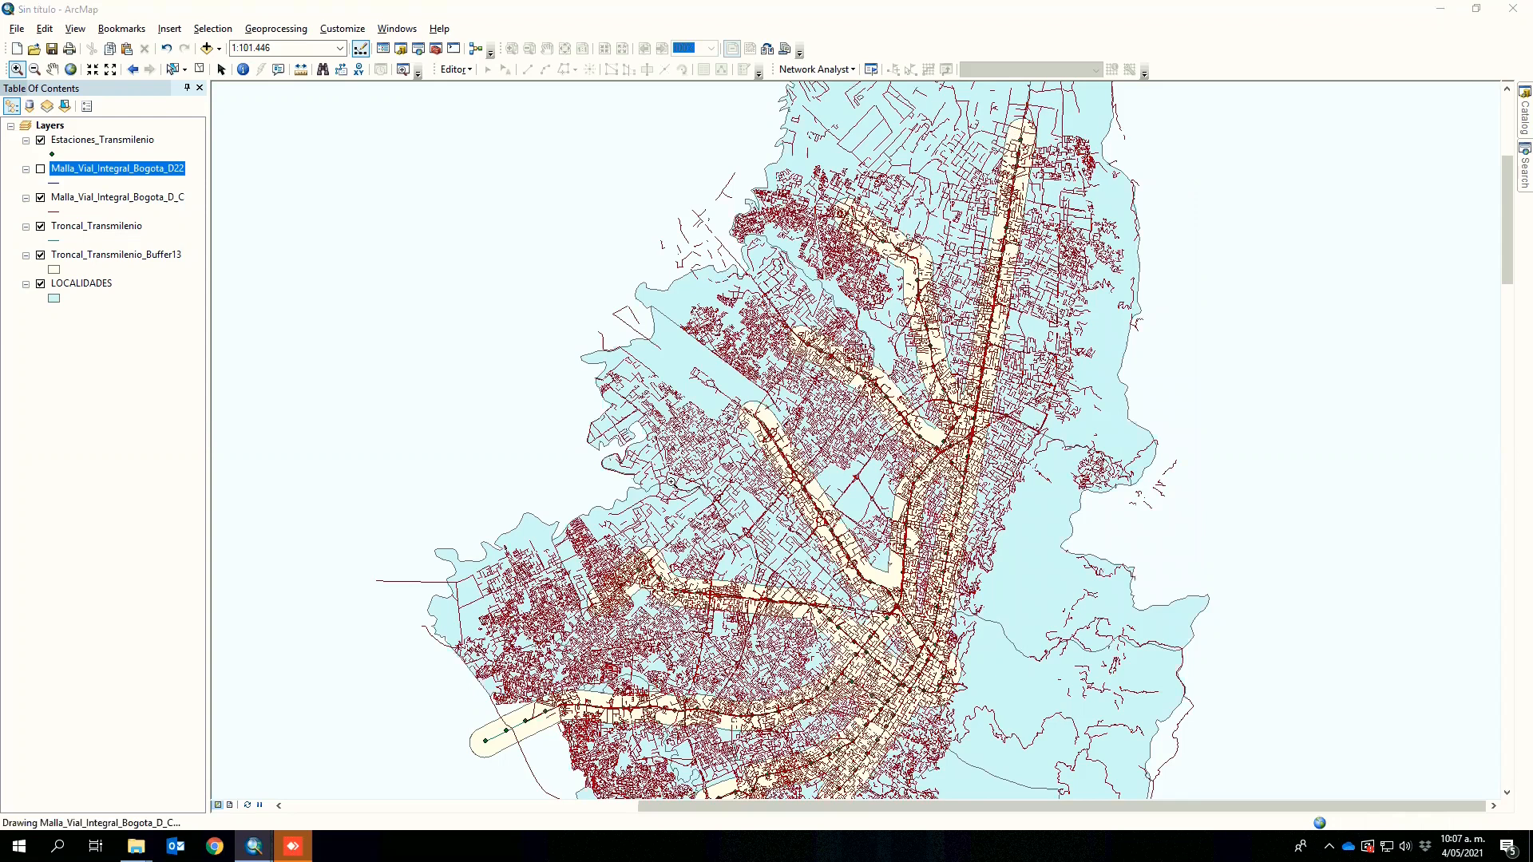
- Create a layer from the selected features of Malla_Vial_Integral_Bogota_D_C and hide the original road layer
right_click(128, 173)
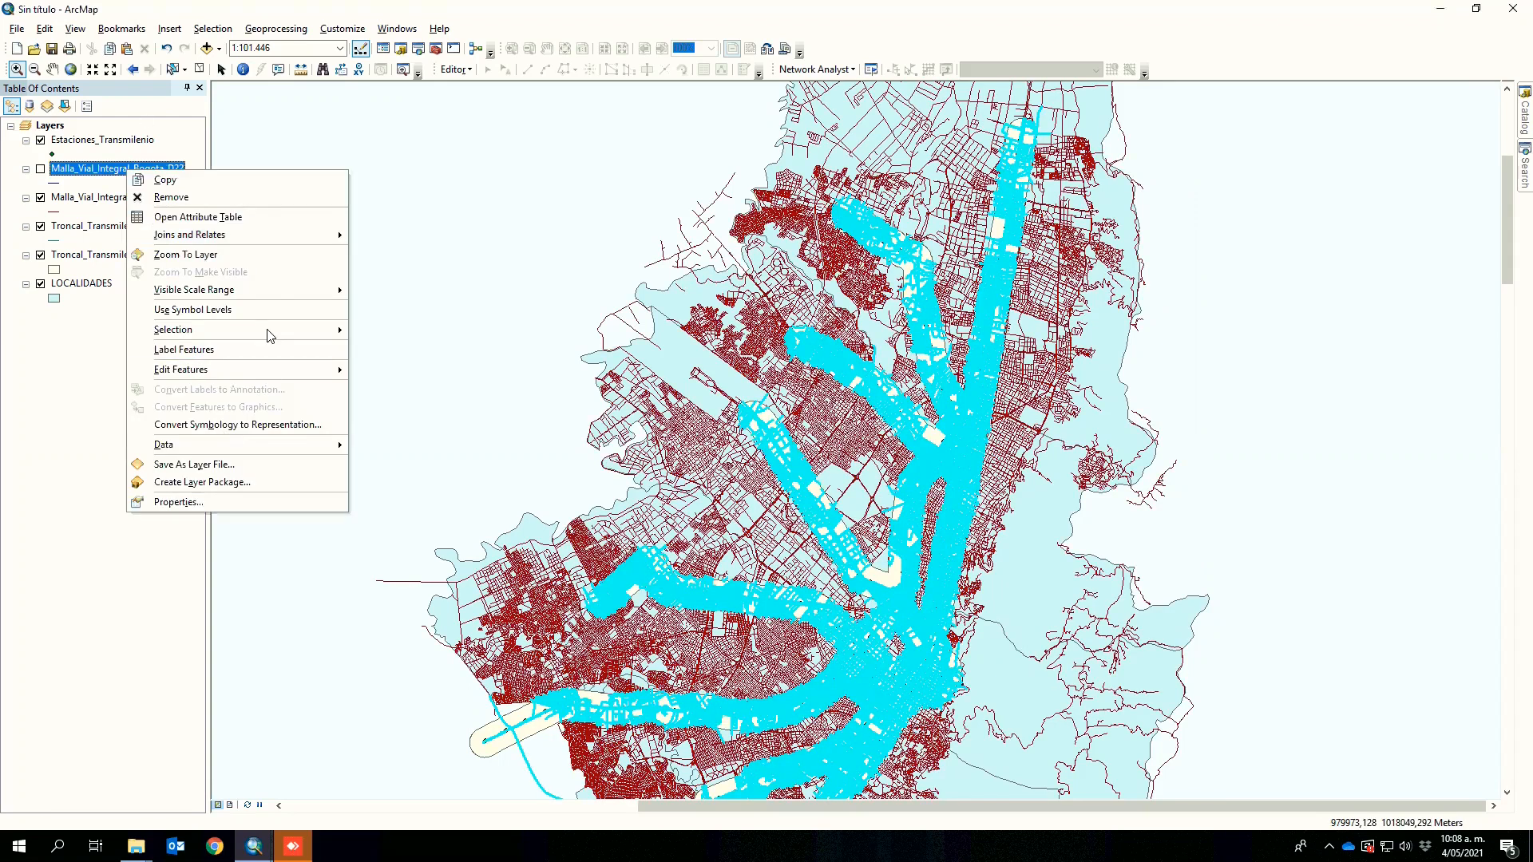
mouse_move(267, 329)
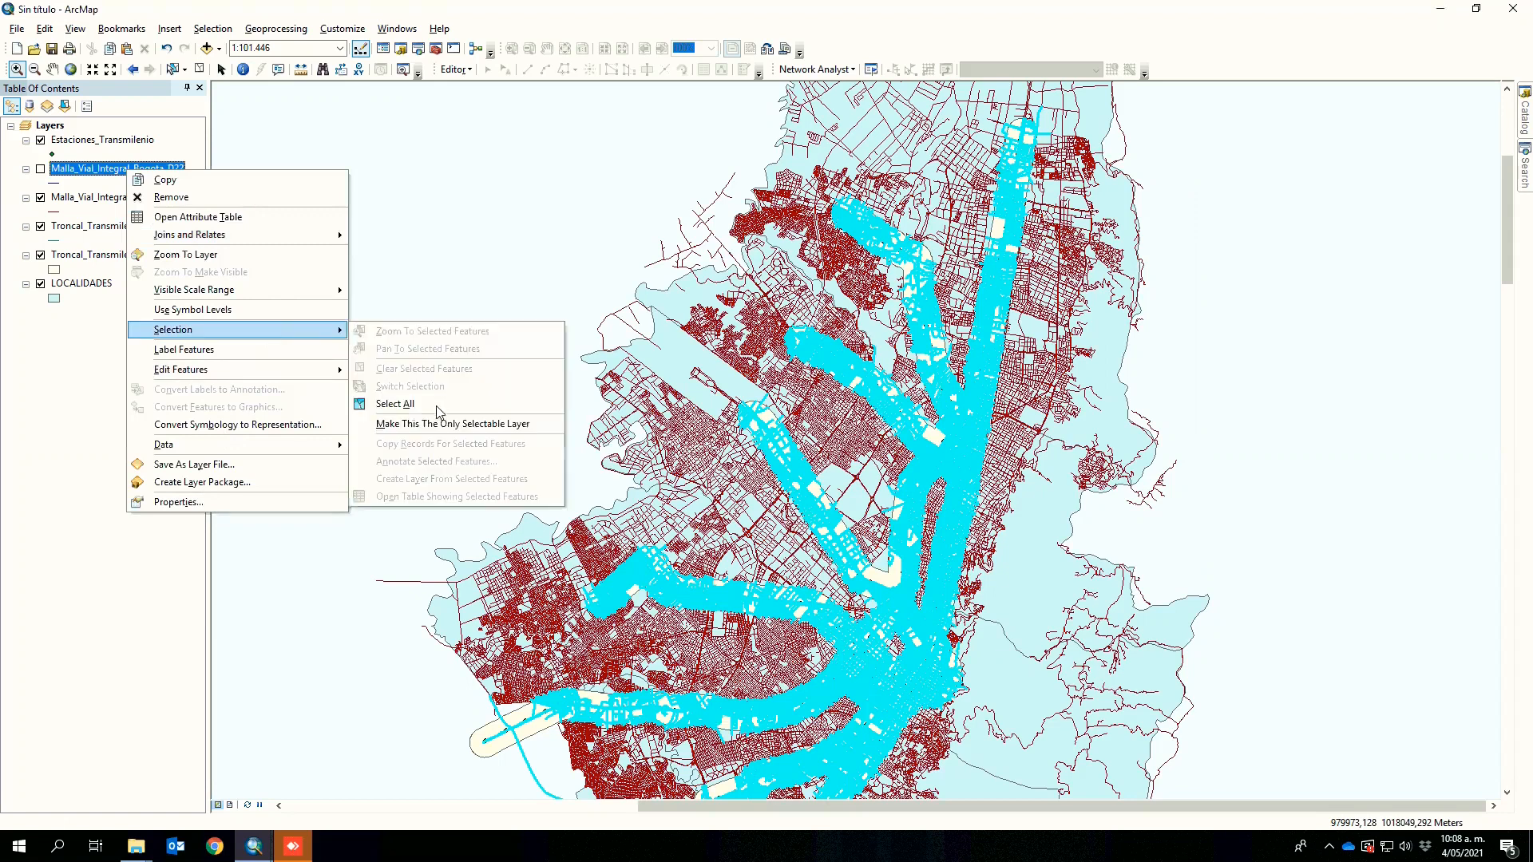
right_click(88, 197)
mouse_move(128, 353)
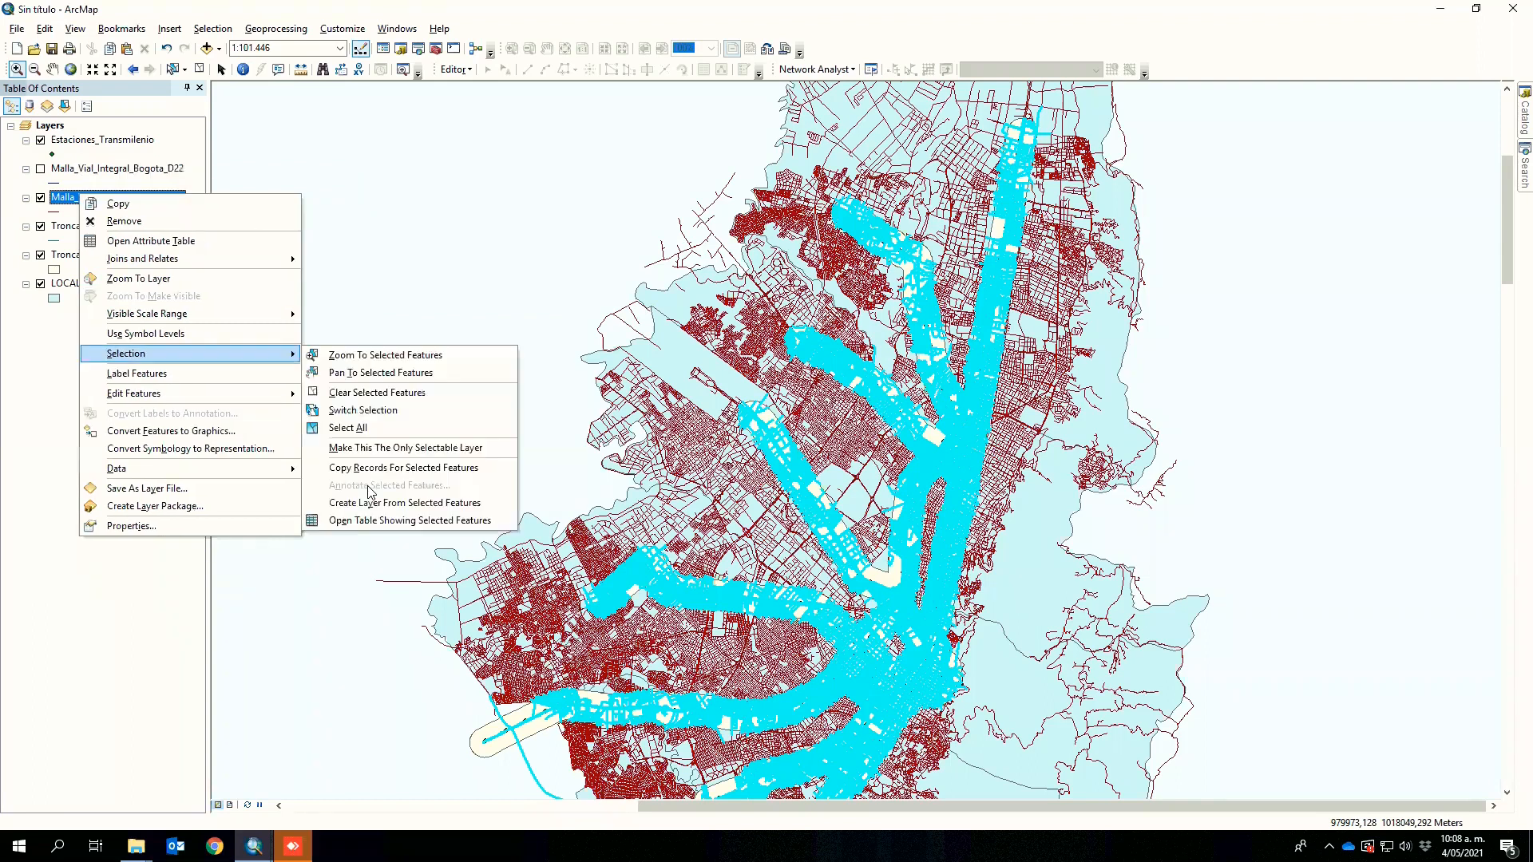
left_click(415, 502)
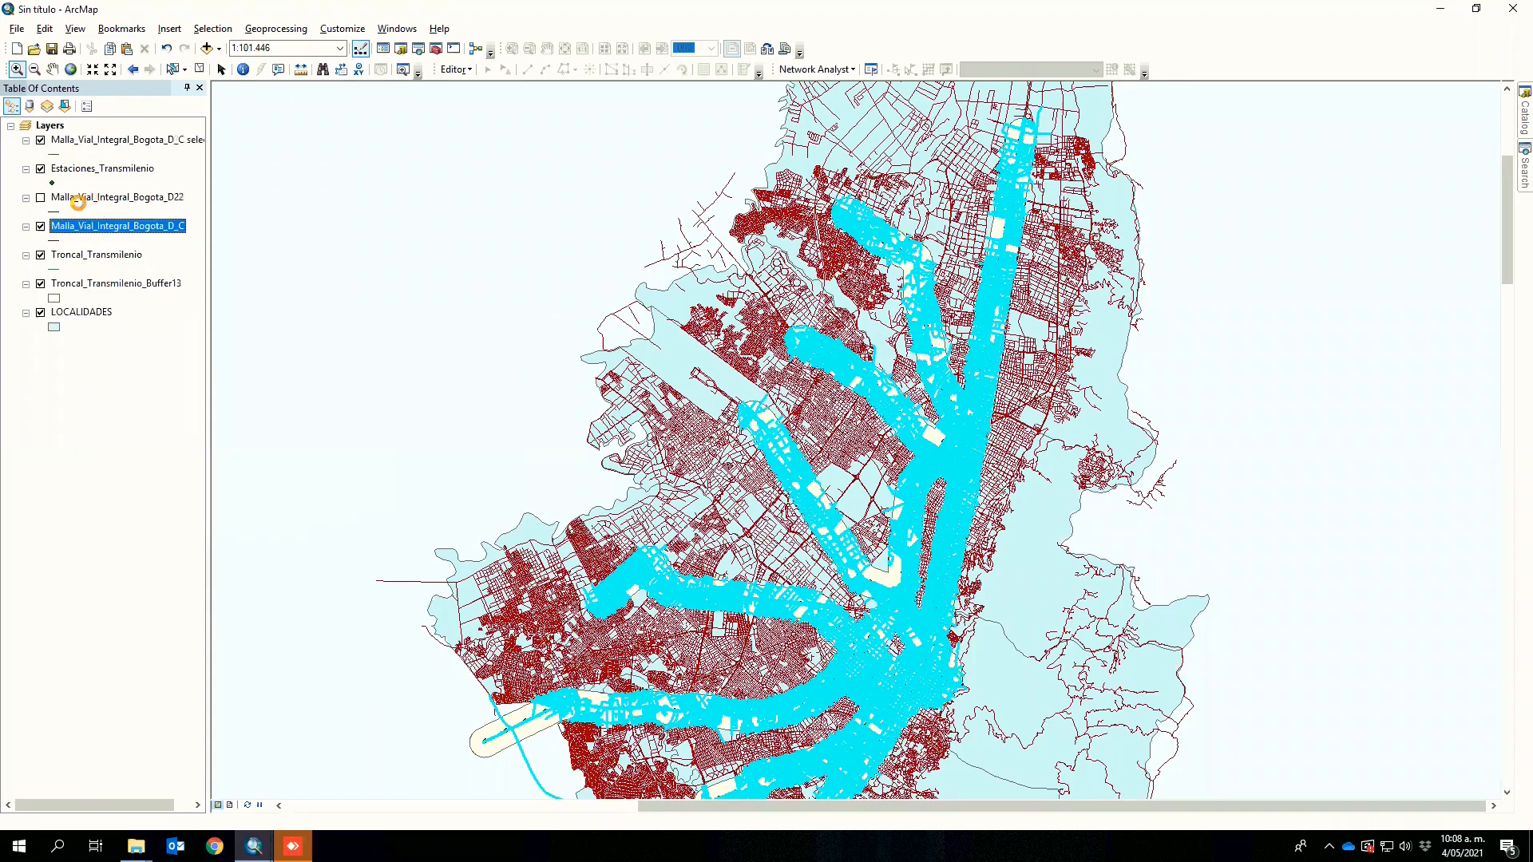
left_click(40, 226)
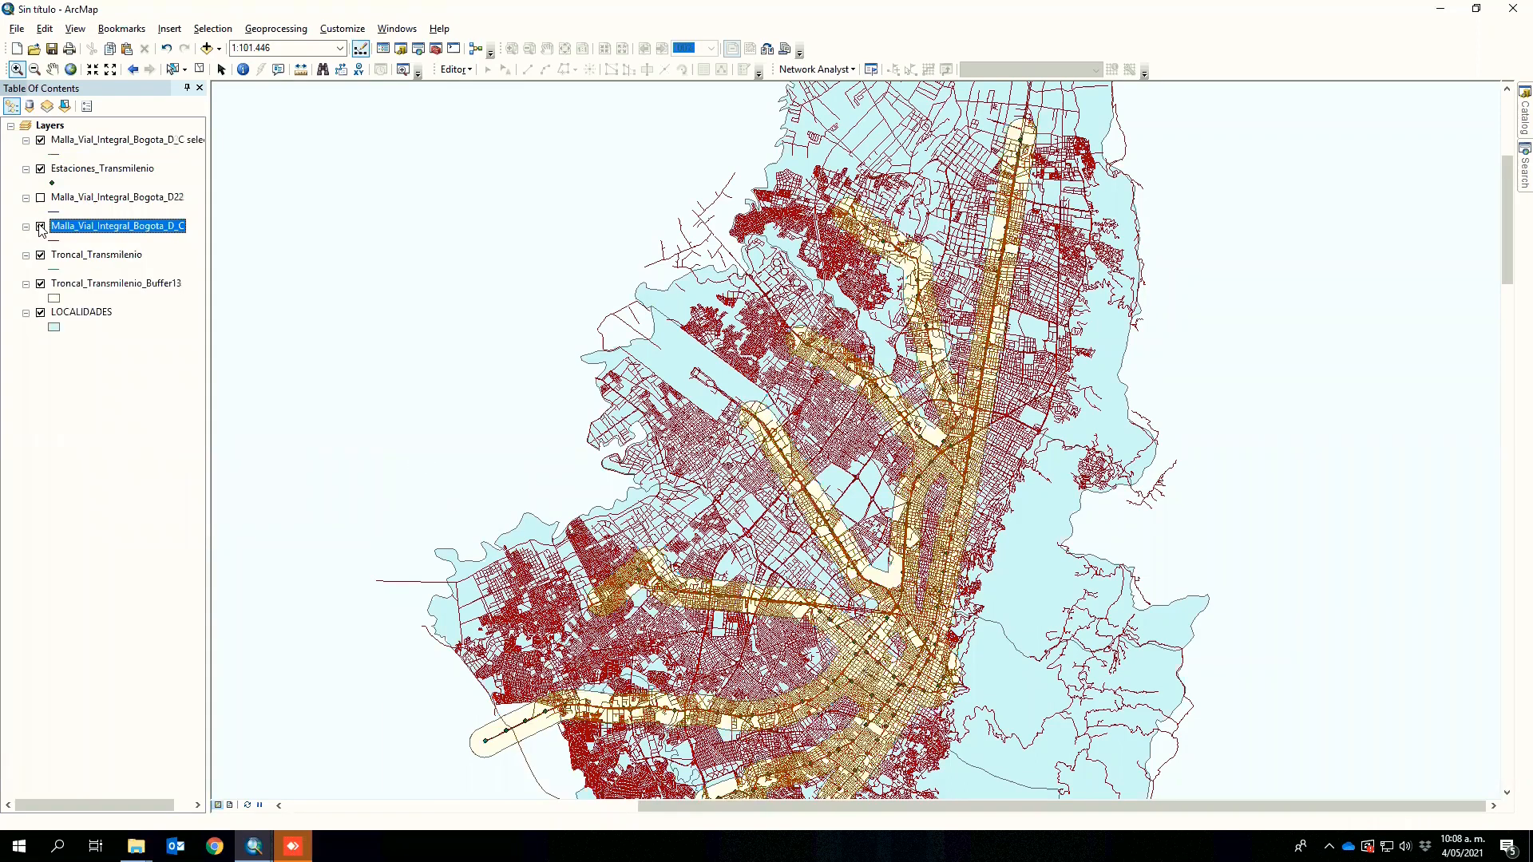
left_click(40, 226)
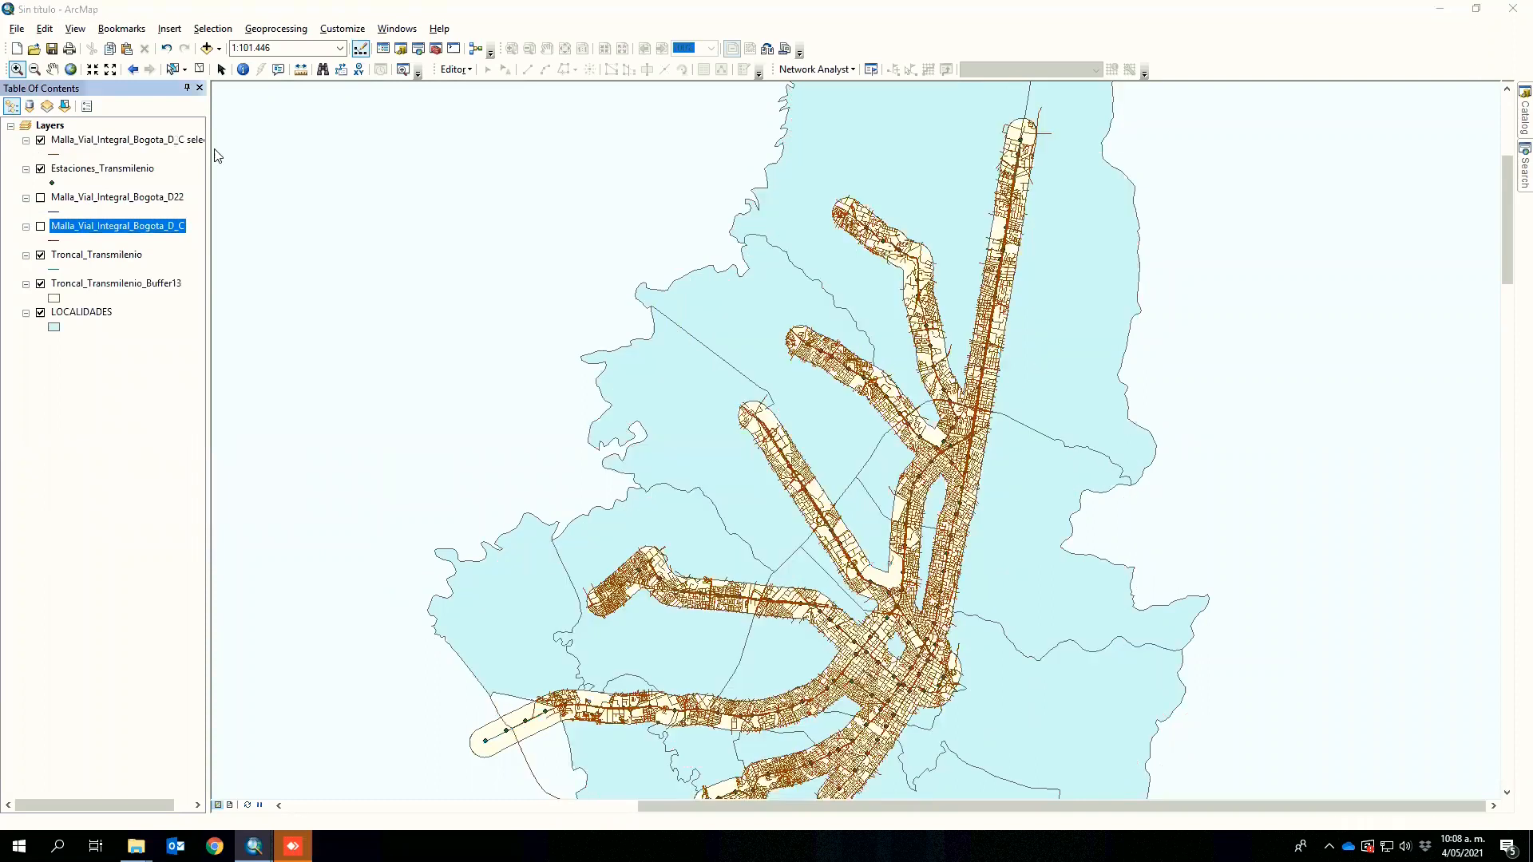
- Open the attribute table of the new road selection layer and go to its last field, LongMia
left_click(143, 140)
right_click(143, 141)
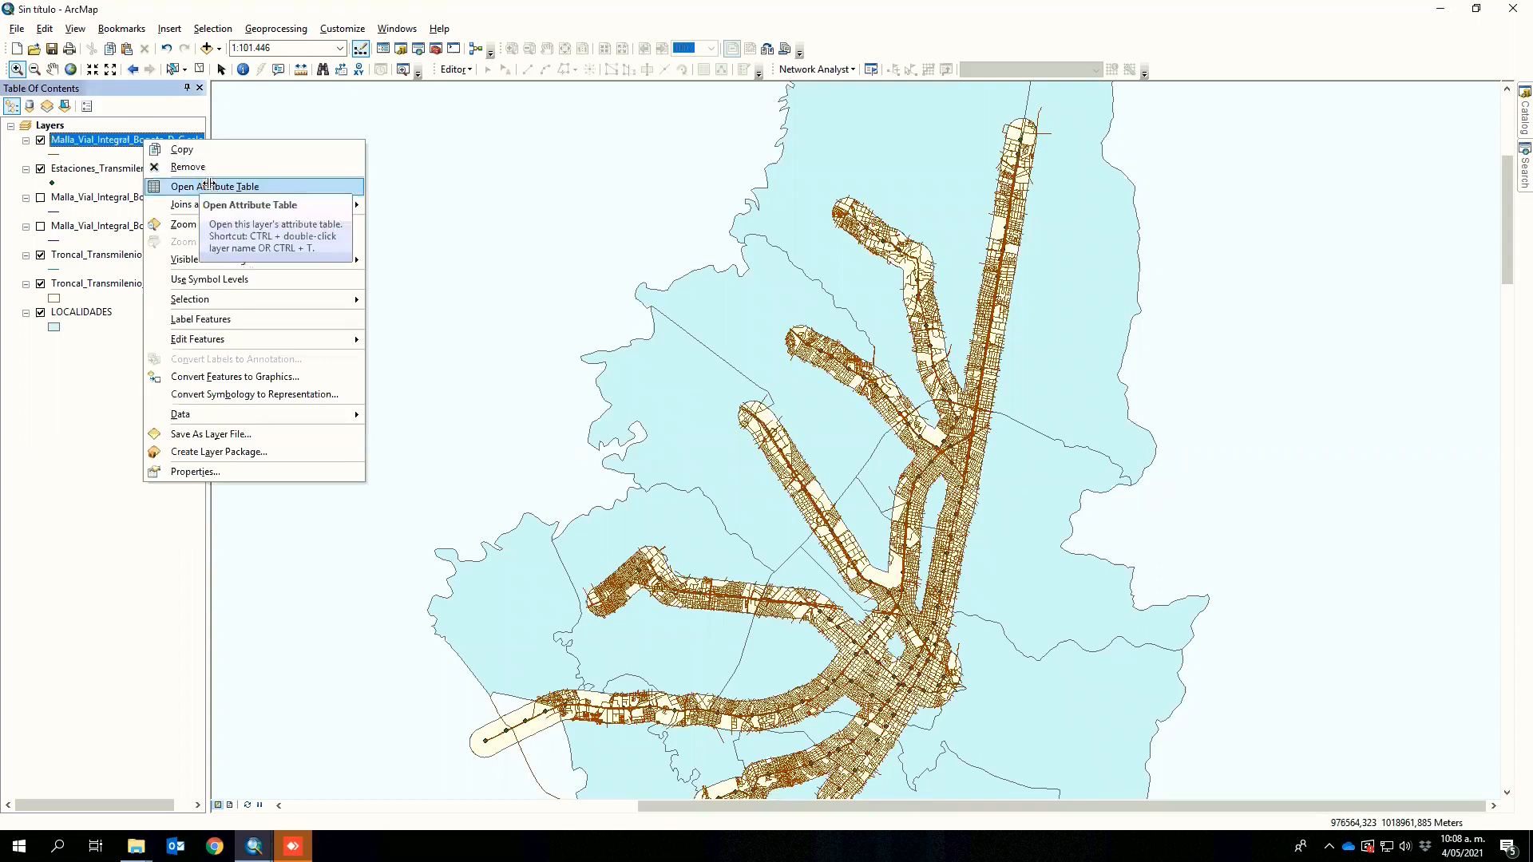
left_click(209, 185)
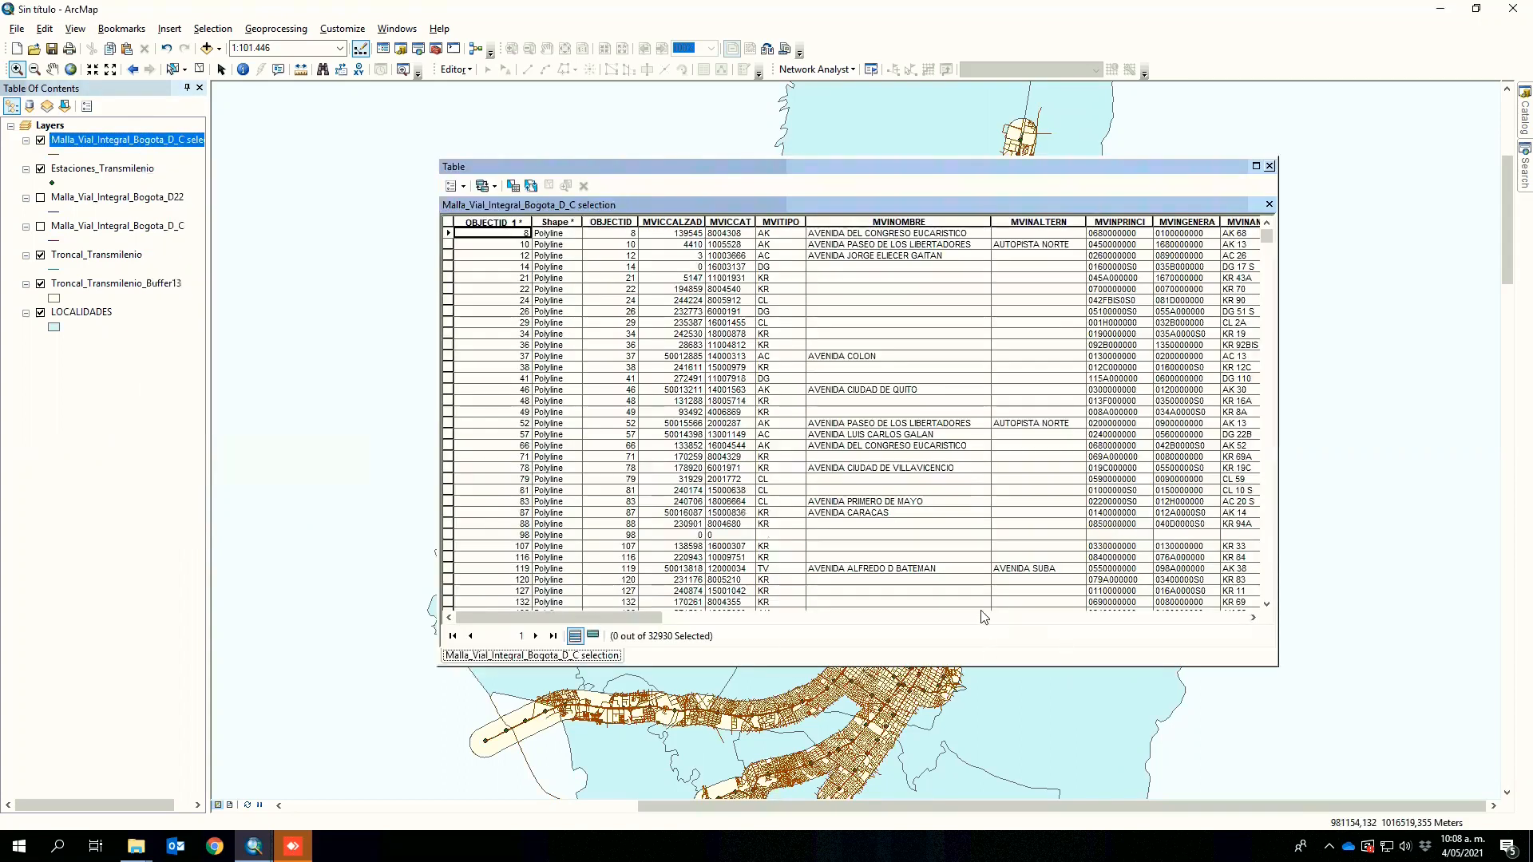
left_click(1253, 619)
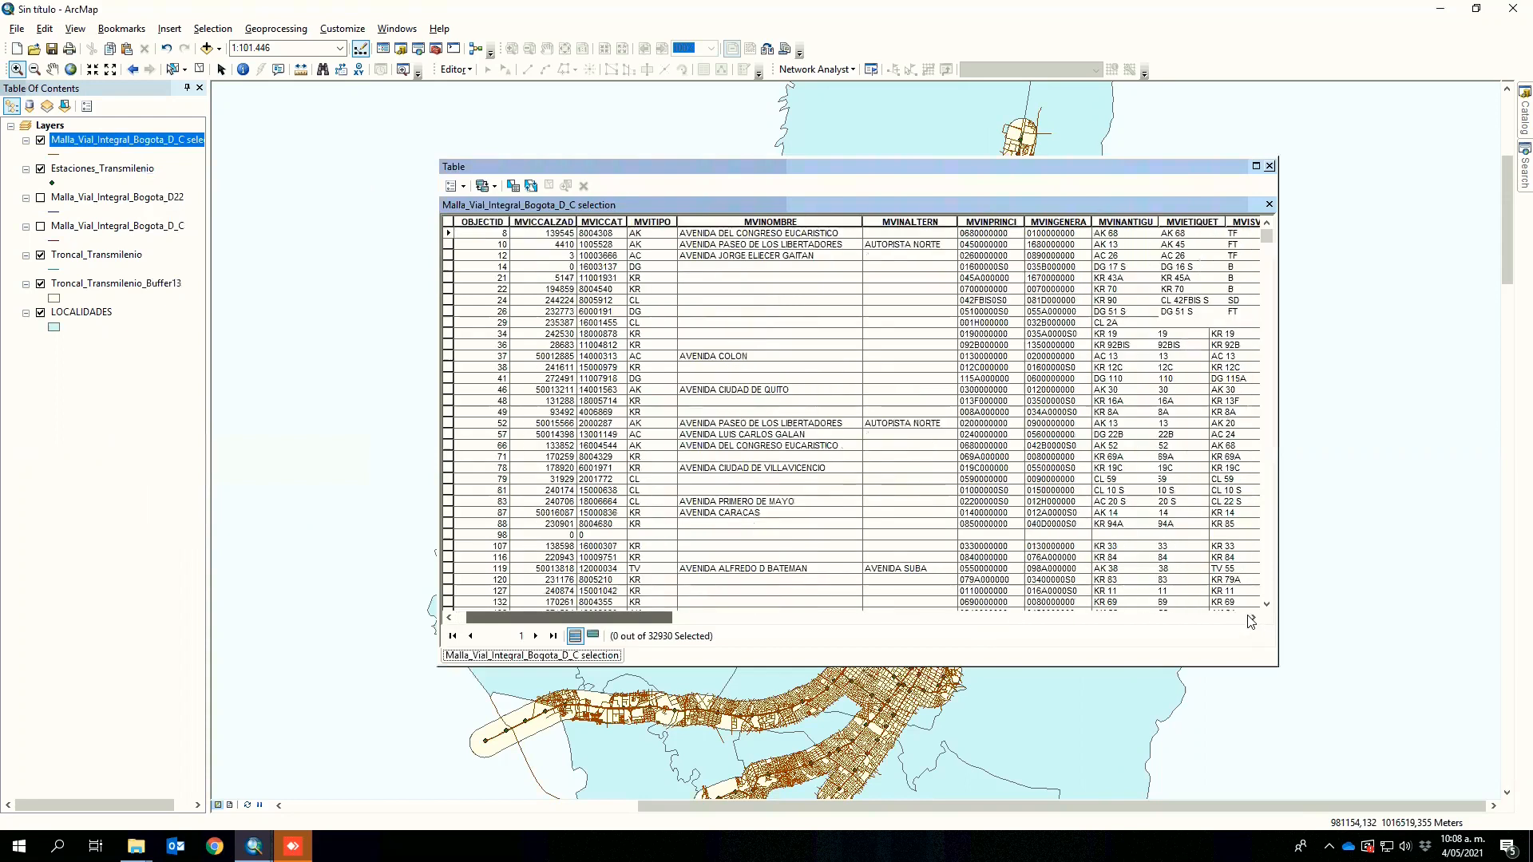
left_click_drag(569, 618, 1252, 622)
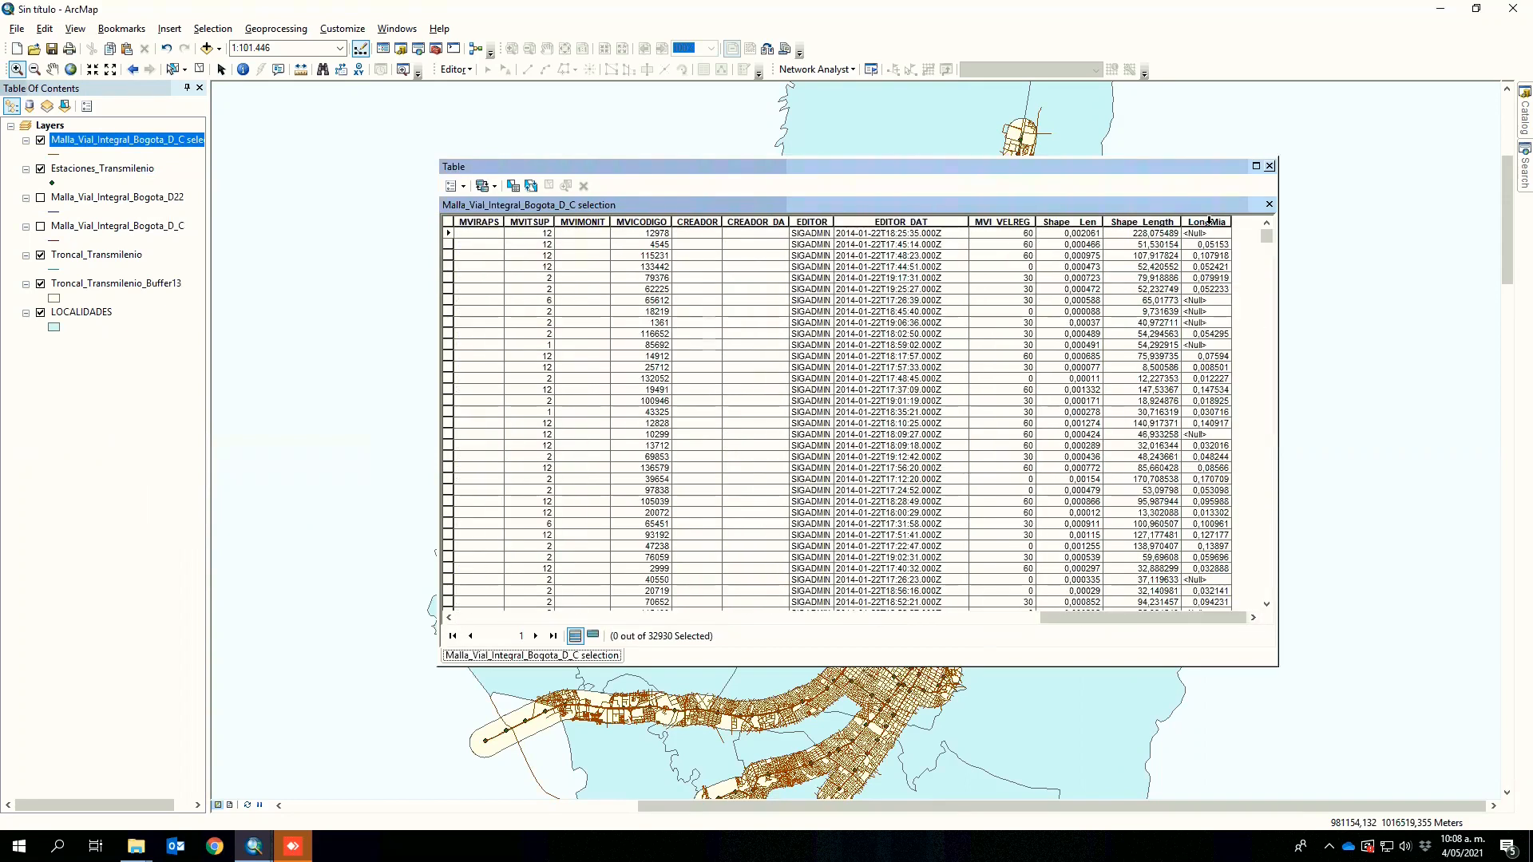
- Calculate the length geometry in kilometers for the LongMia field, using the data source's coordinate system
right_click(1209, 220)
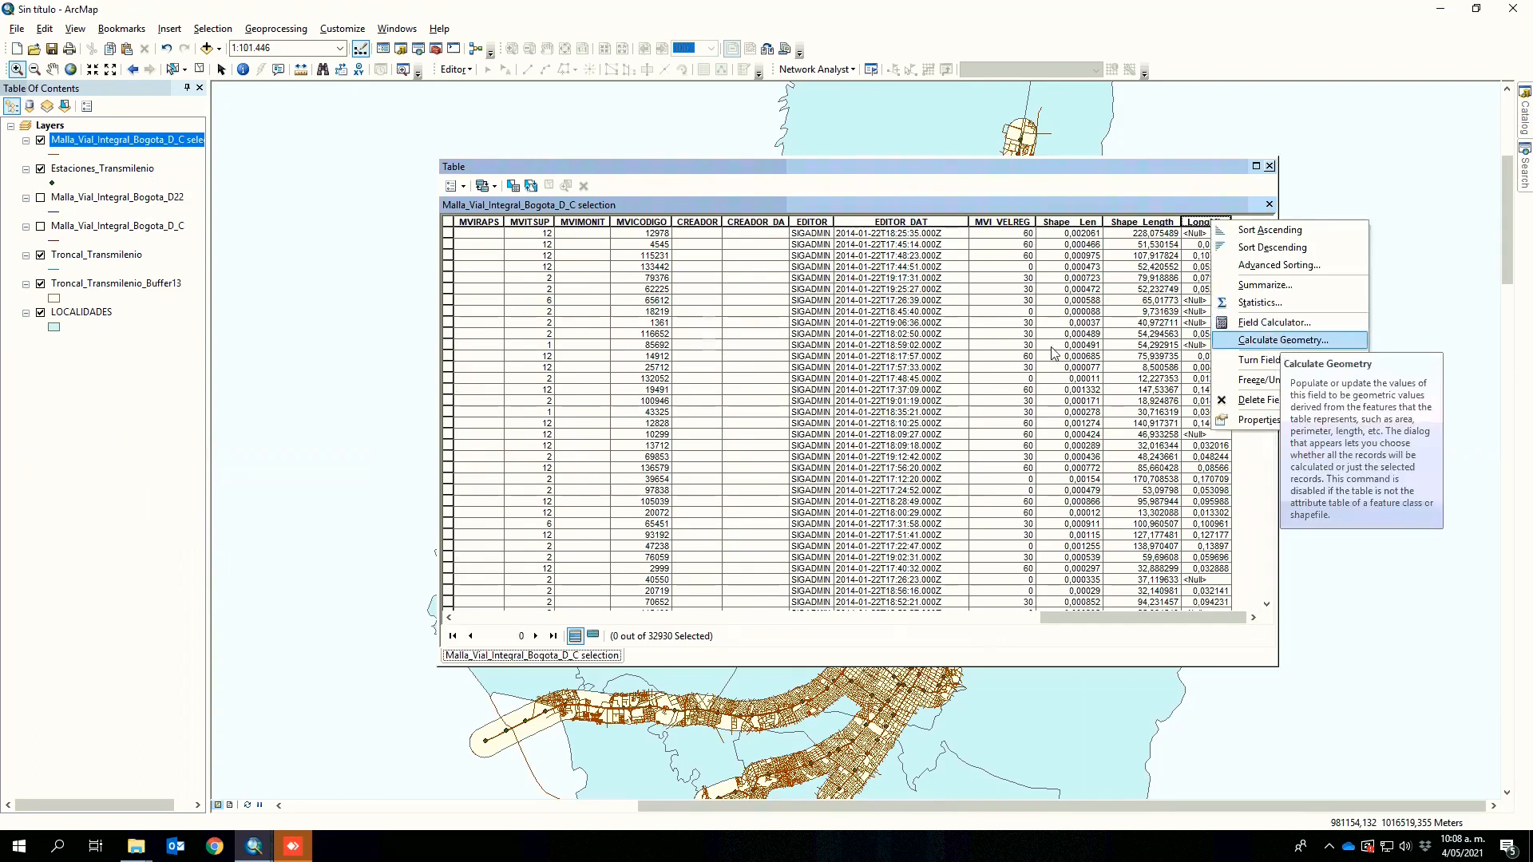
left_click(1282, 340)
left_click(751, 457)
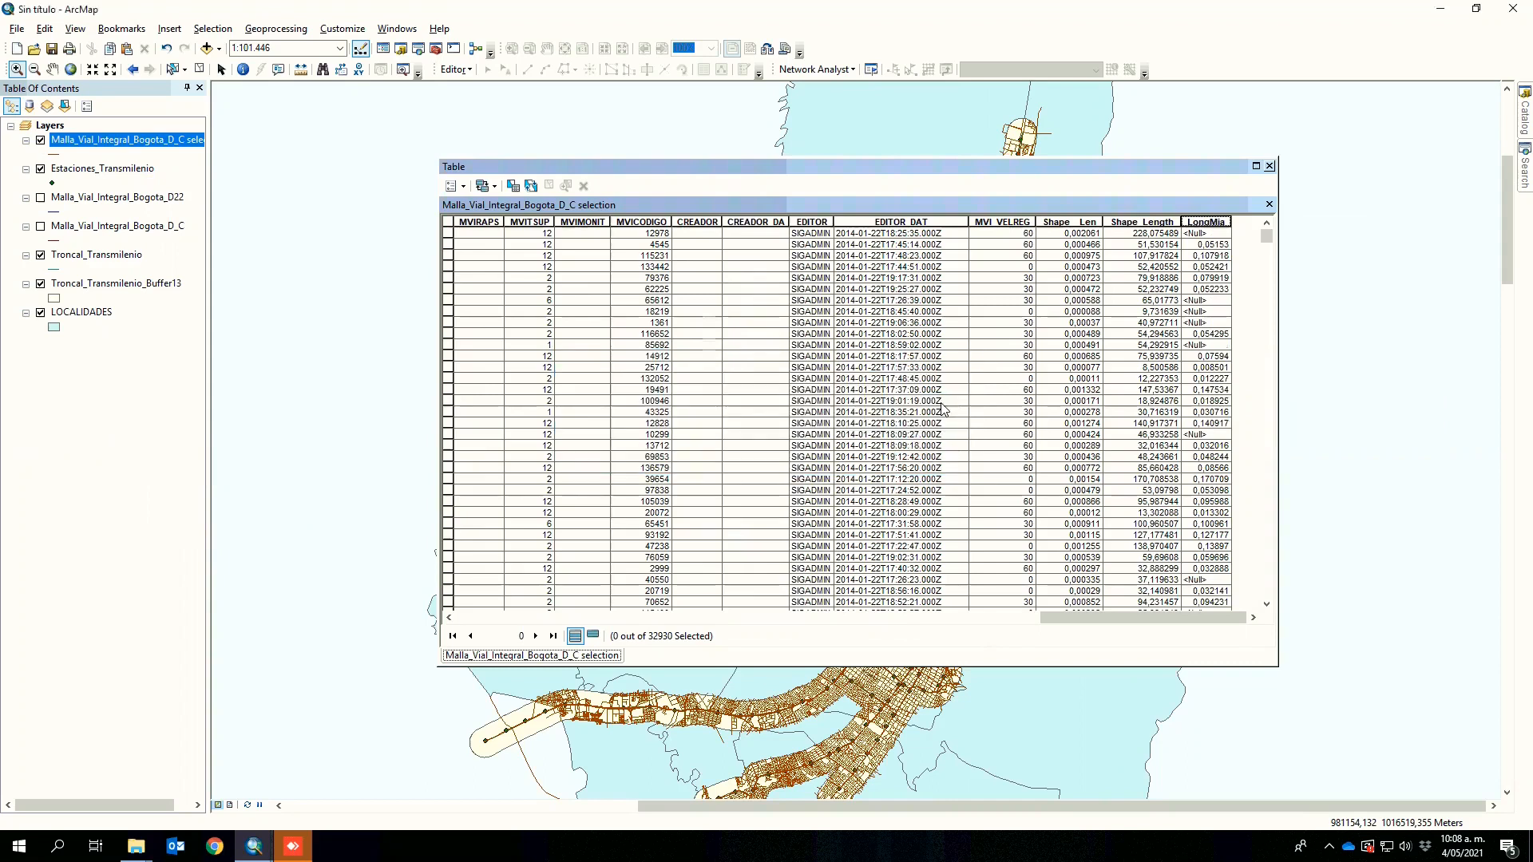
left_click(735, 461)
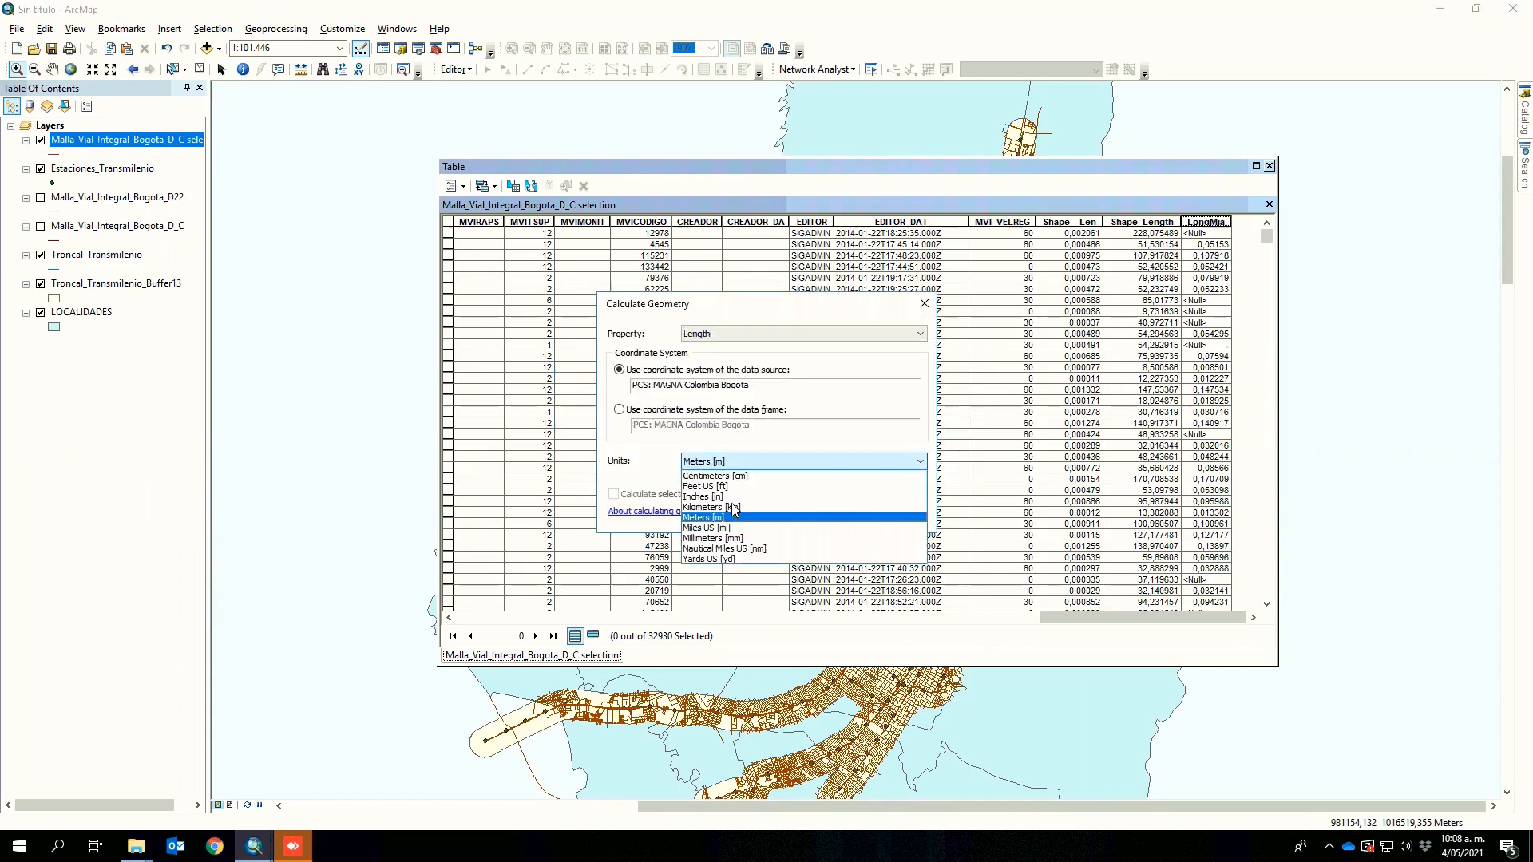
left_click(822, 511)
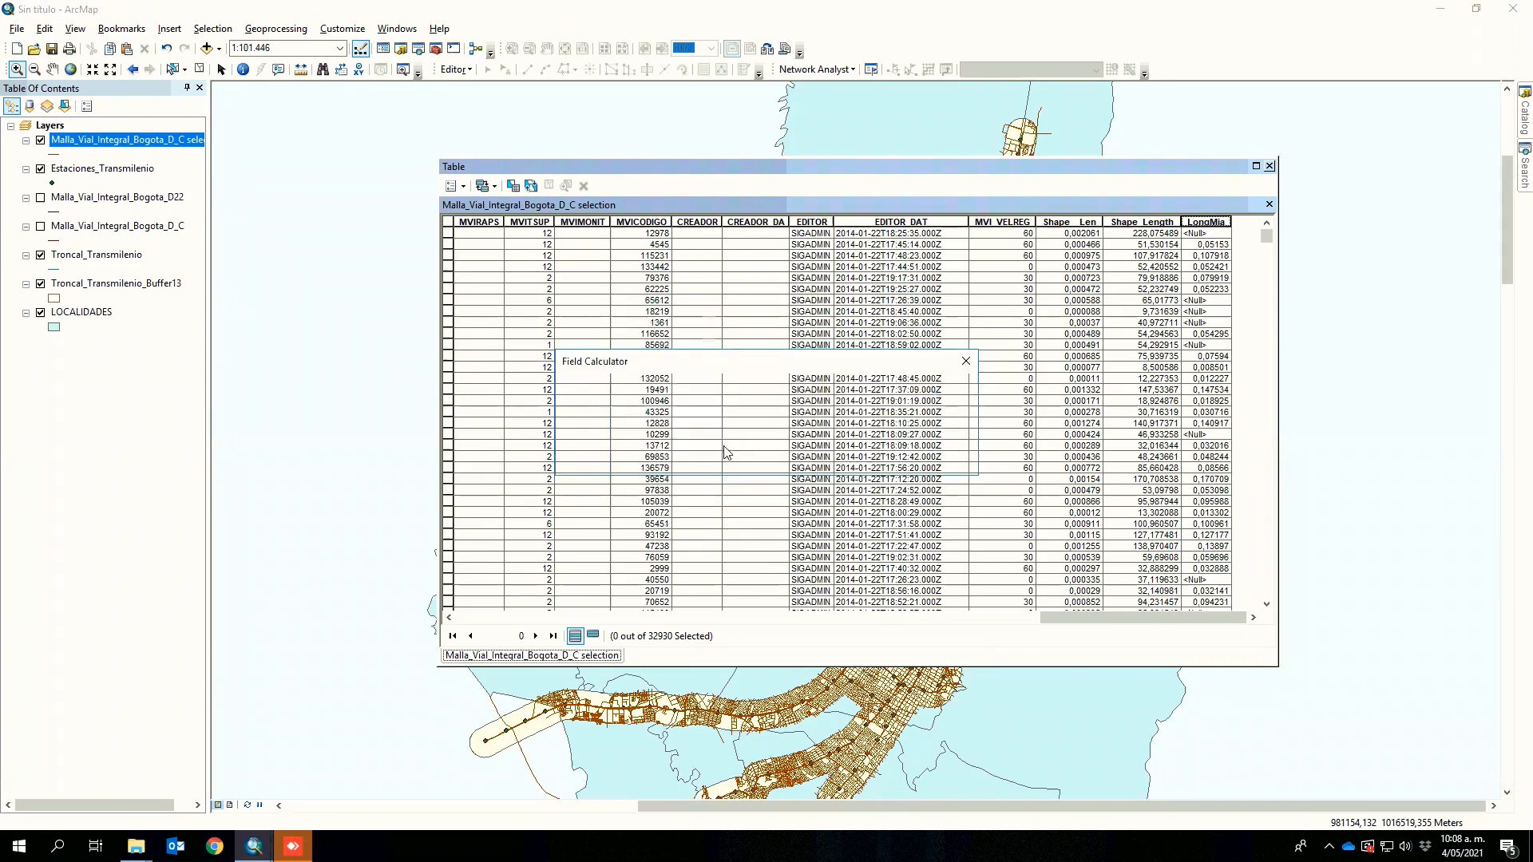
left_click(831, 519)
left_click(729, 456)
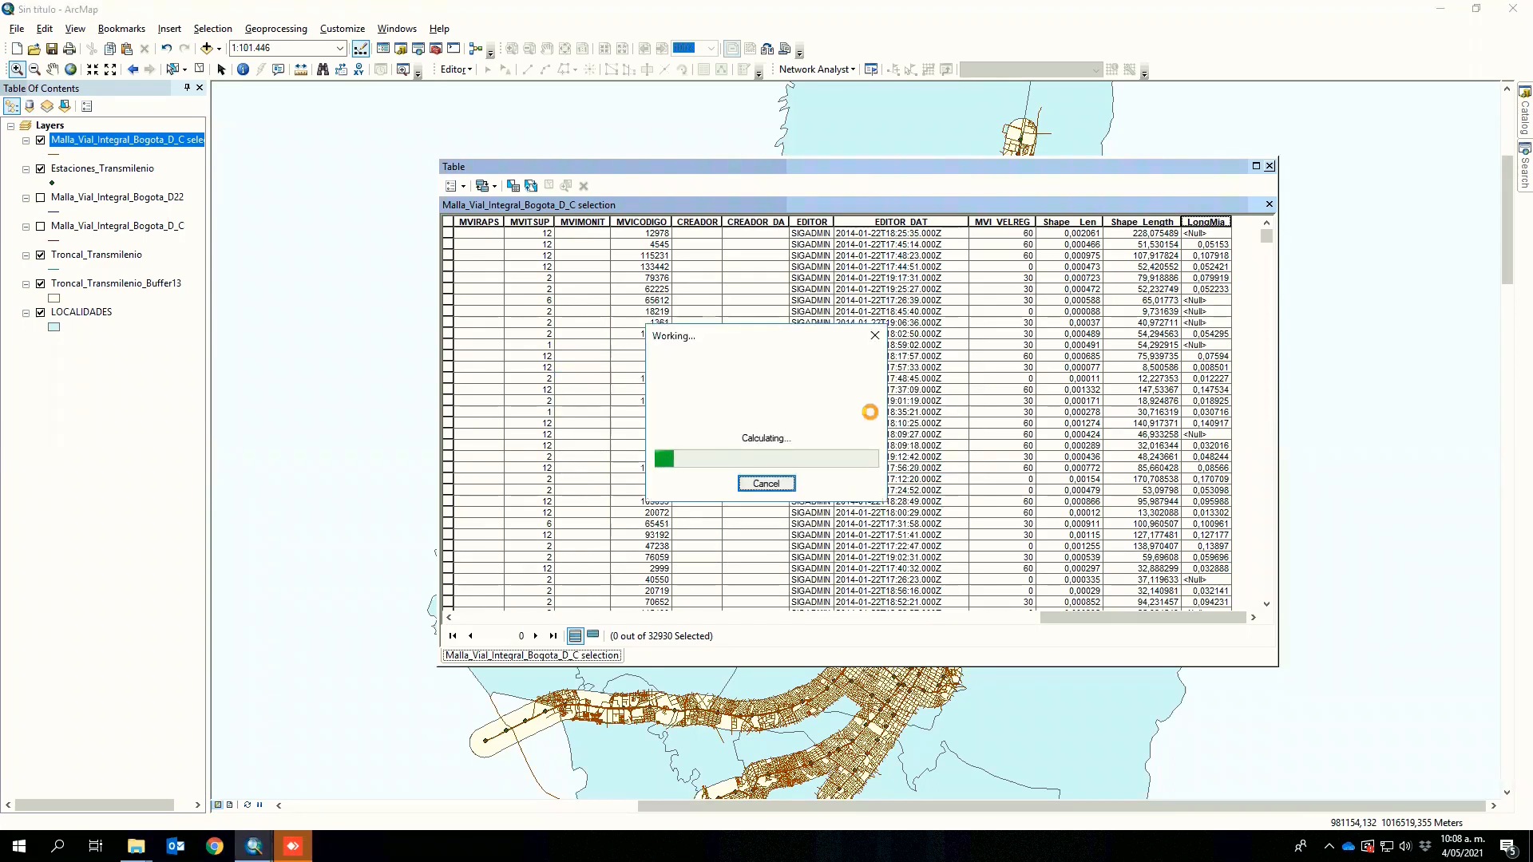
- Check the sum in the statistics of the LongMia field, and close the statistics and the attribute table
right_click(1207, 223)
left_click(1243, 301)
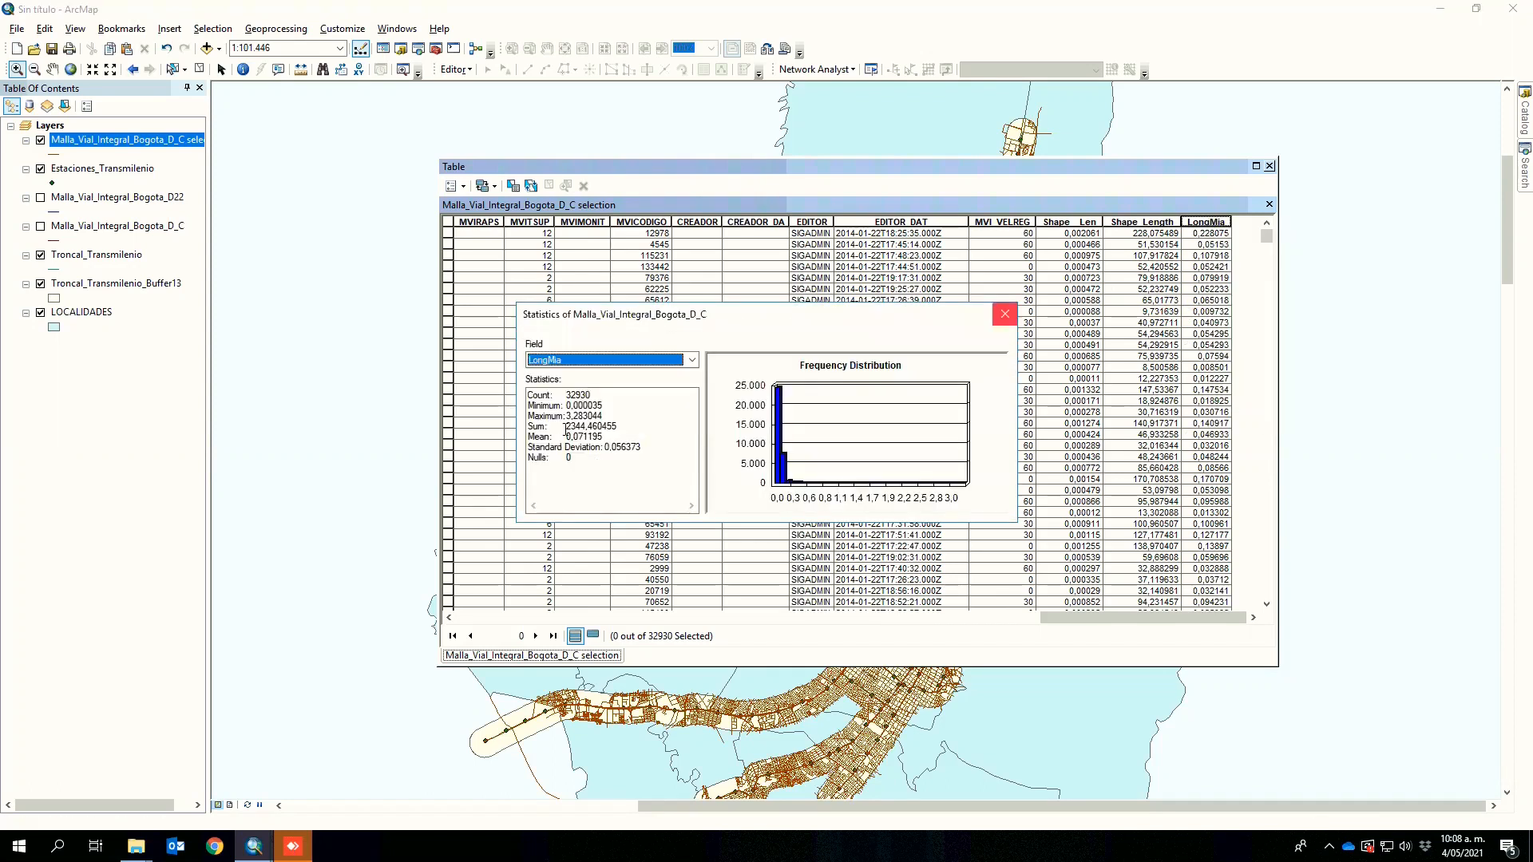
left_click_drag(566, 426, 658, 417)
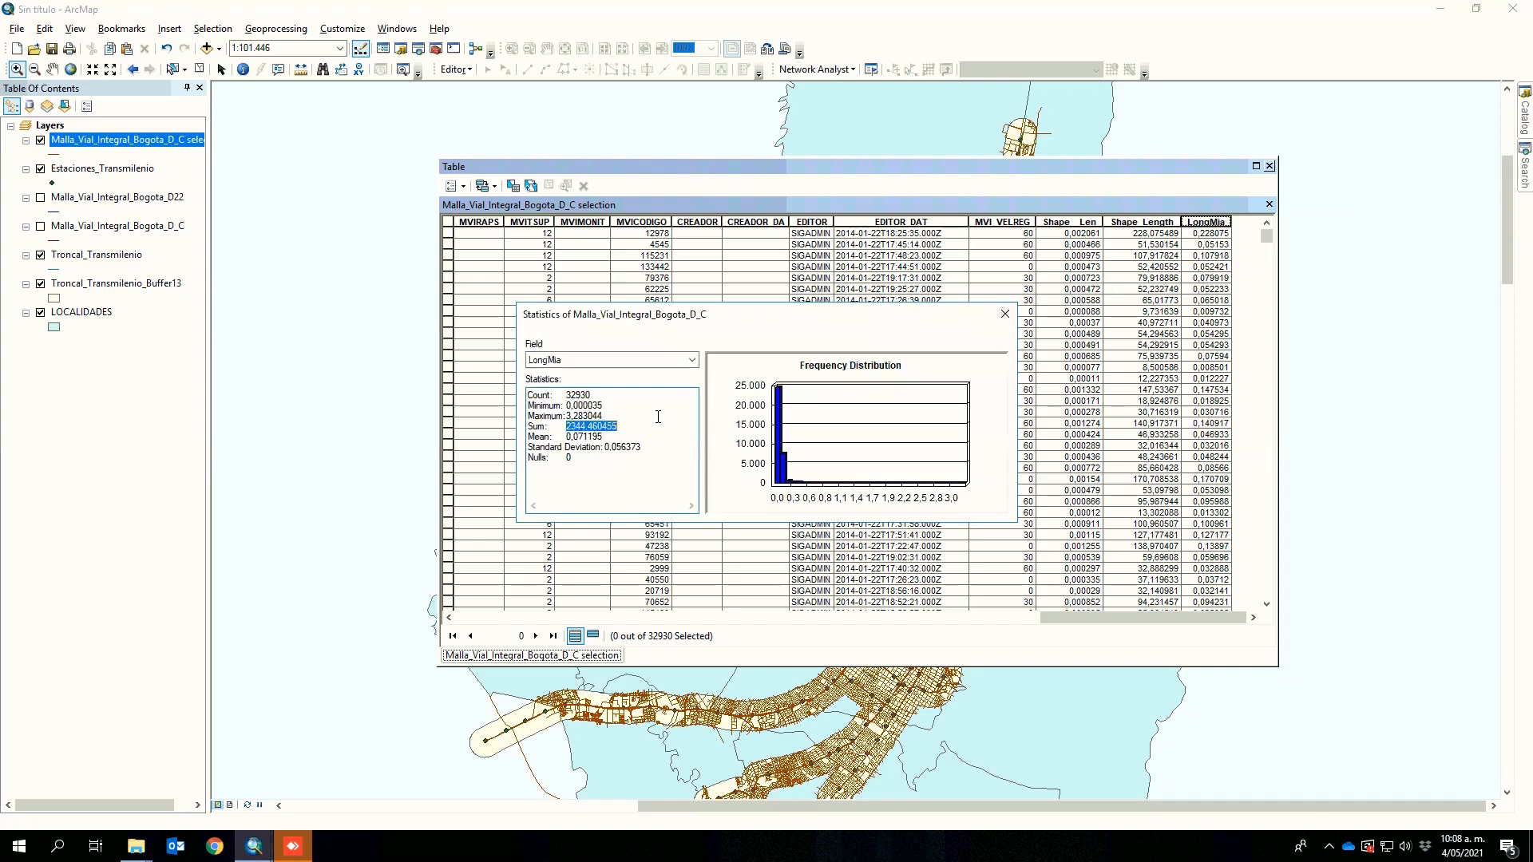
left_click(1011, 316)
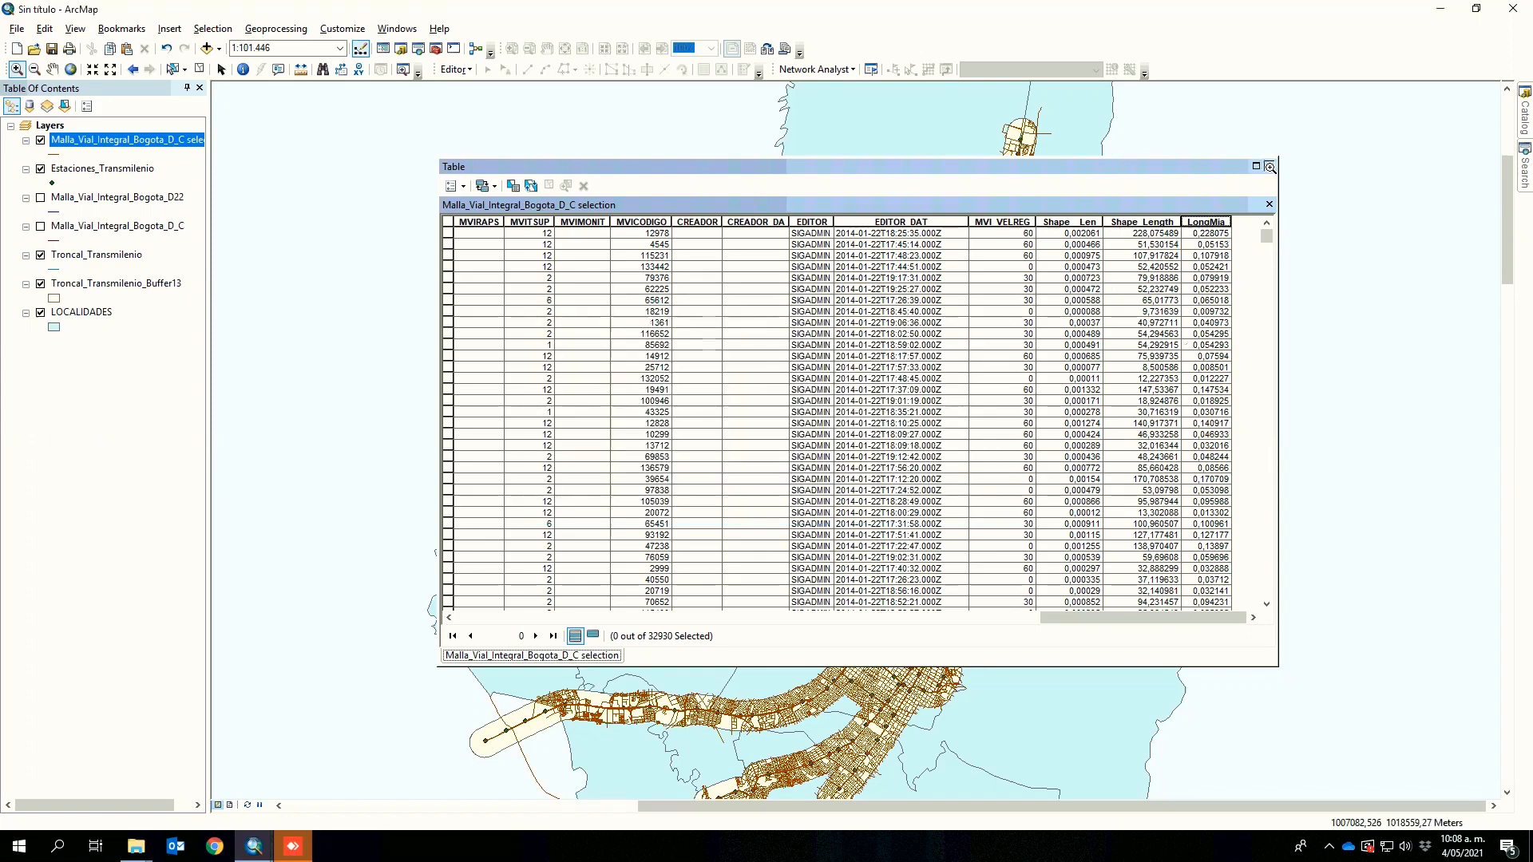
left_click(1270, 166)
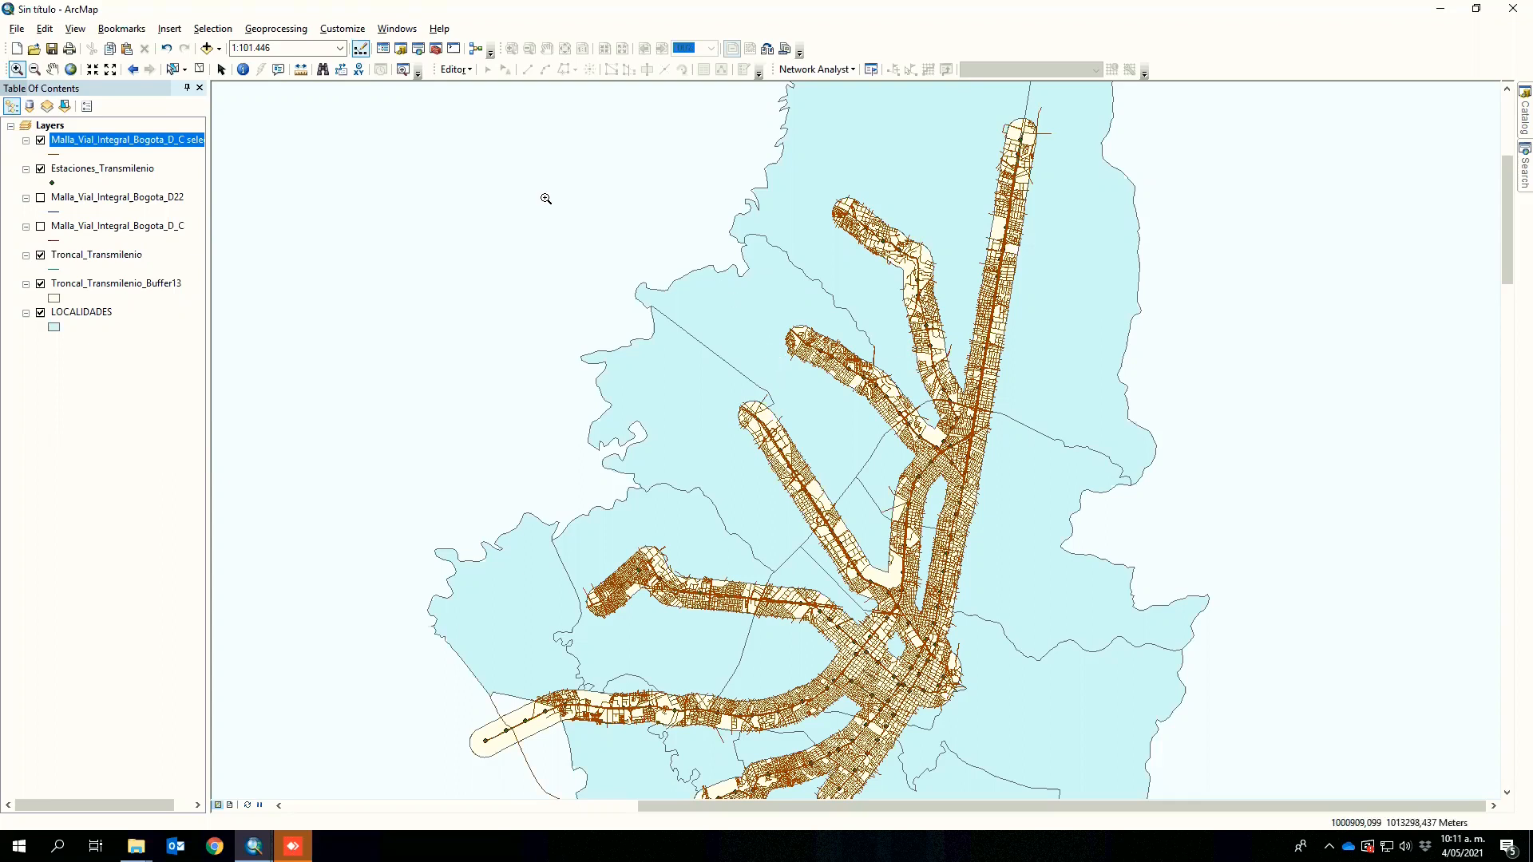
- Review the spatial selection methods available for selecting by location and close the dialog without running a selection
left_click(213, 29)
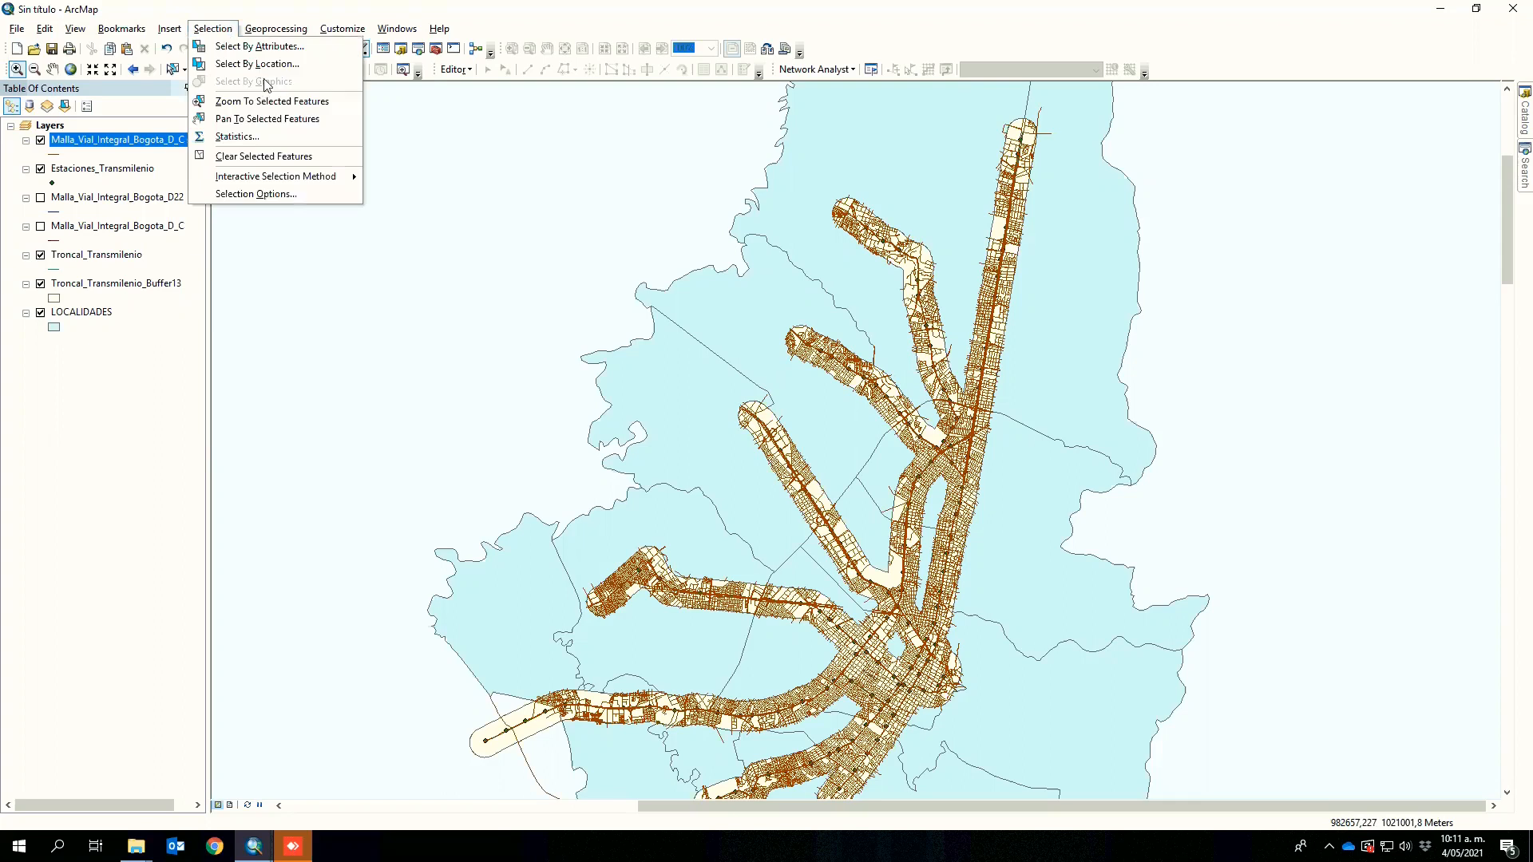
left_click(239, 64)
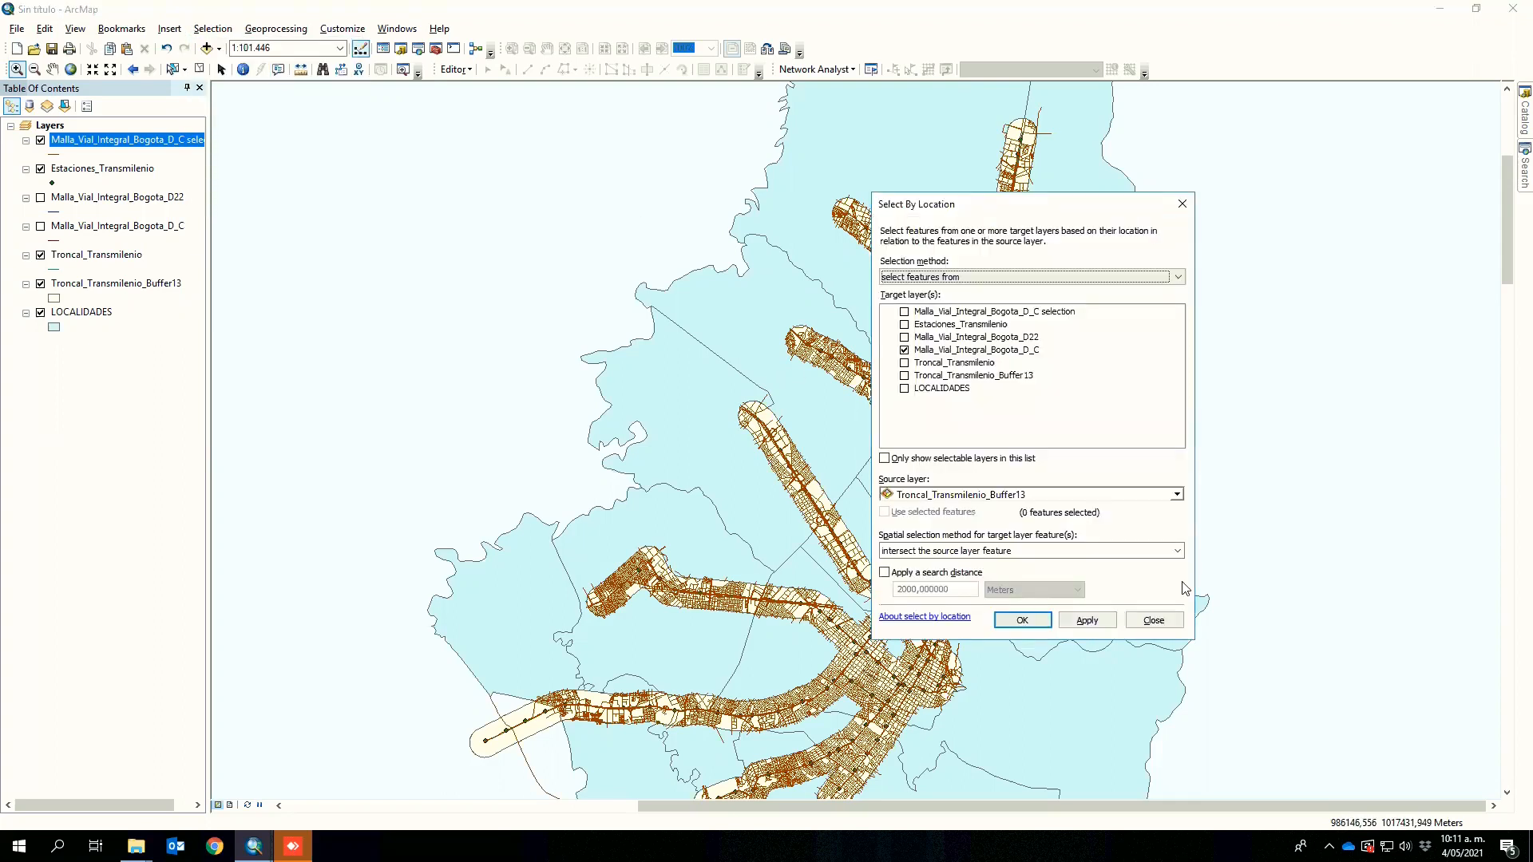
left_click(1183, 553)
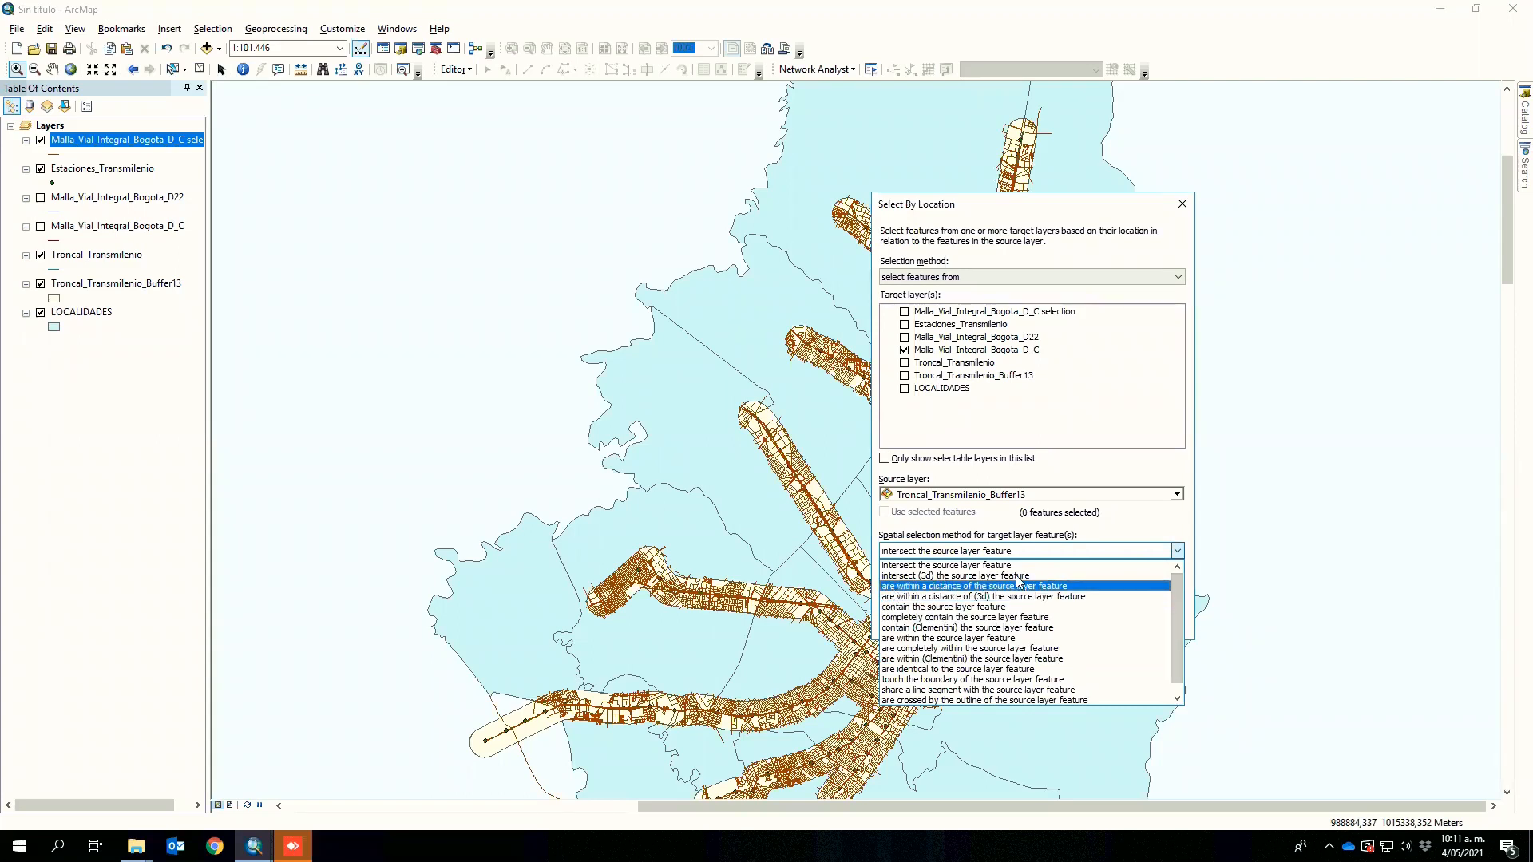
left_click(1186, 205)
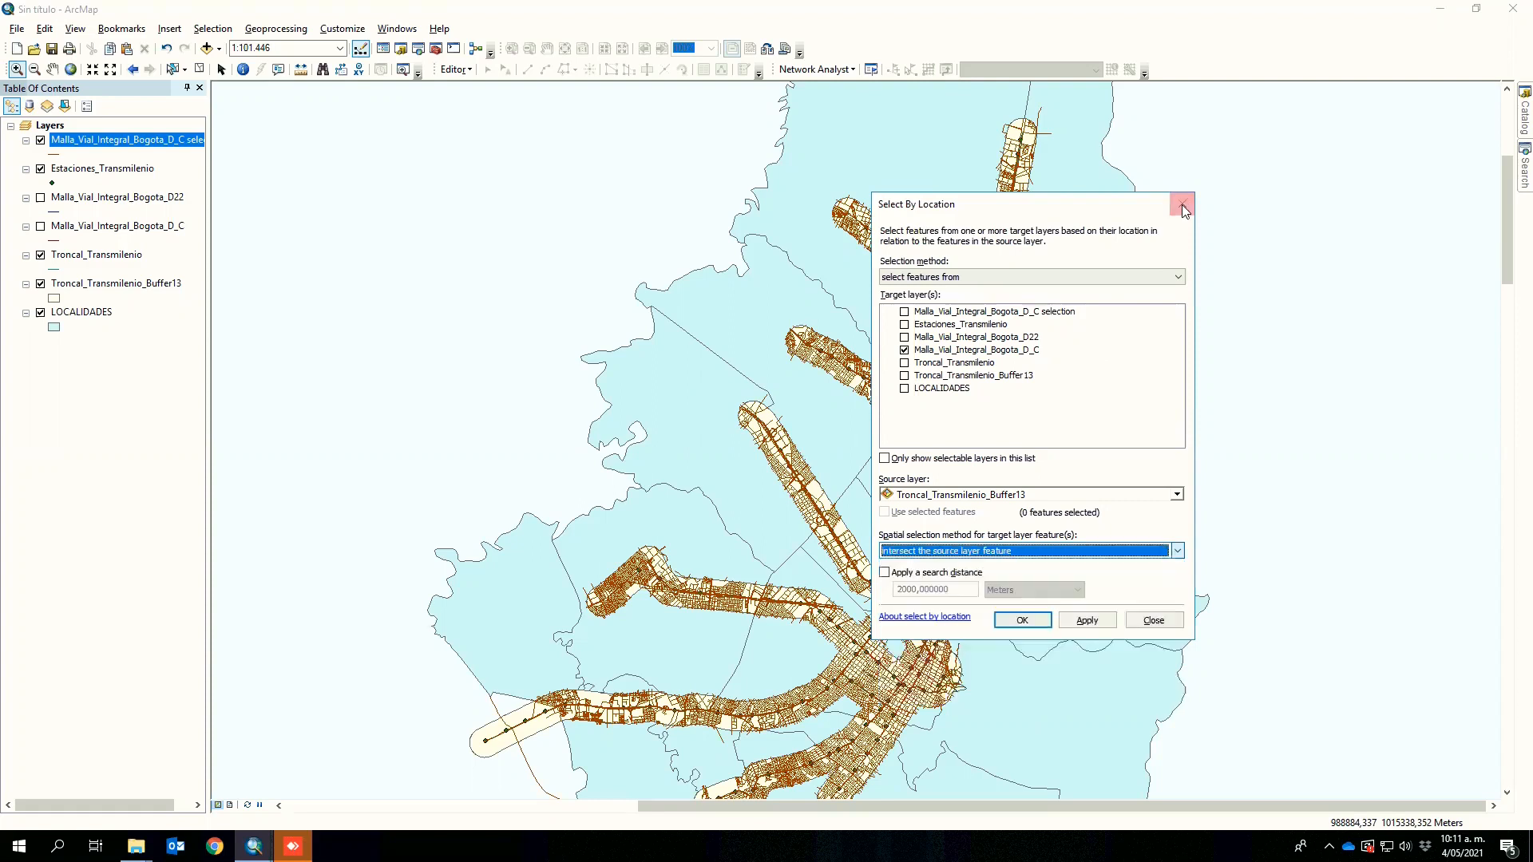
- Close the Select By Location dialog and hide the road selection layer and the Troncal_Transmilenio_Buffer13 layer
left_click(1183, 204)
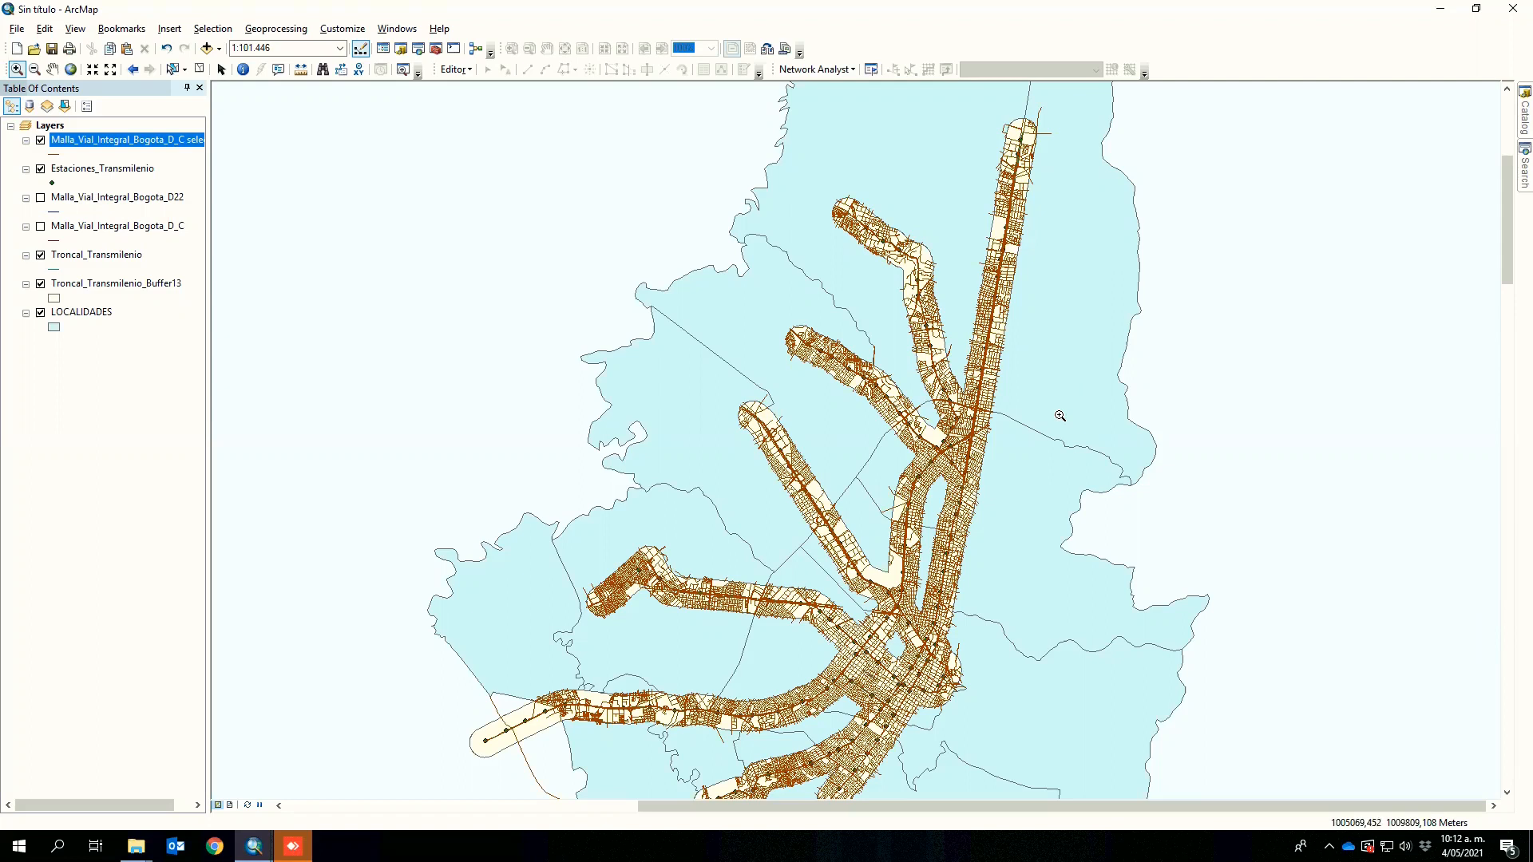
left_click(41, 141)
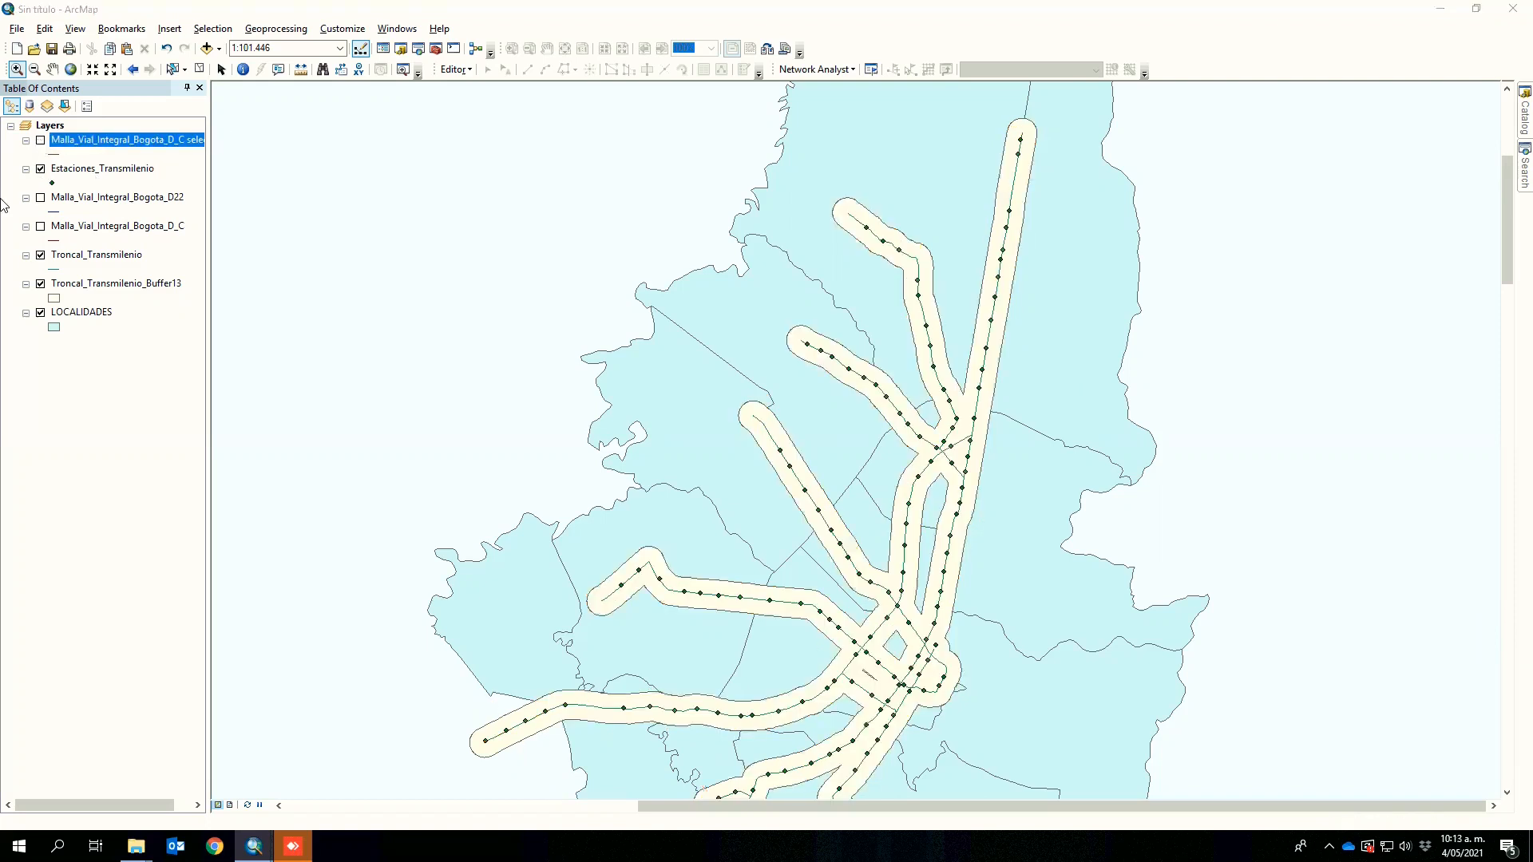
left_click(41, 284)
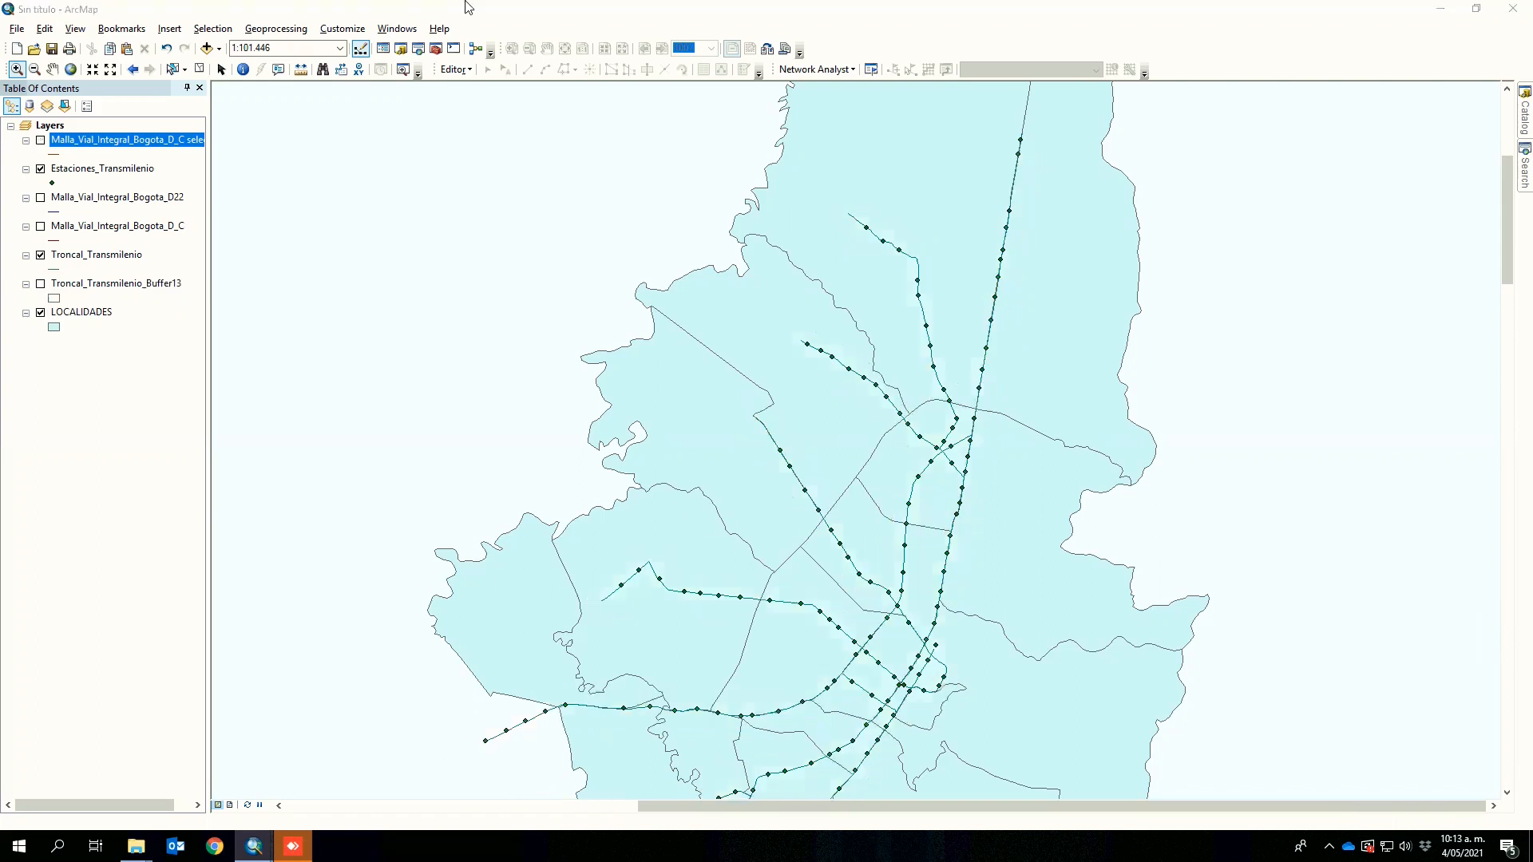
- Set up an Intersect with Malla_Vial_Integral_Bogota_D_C and LOCALIDADES as the input features
left_click(276, 32)
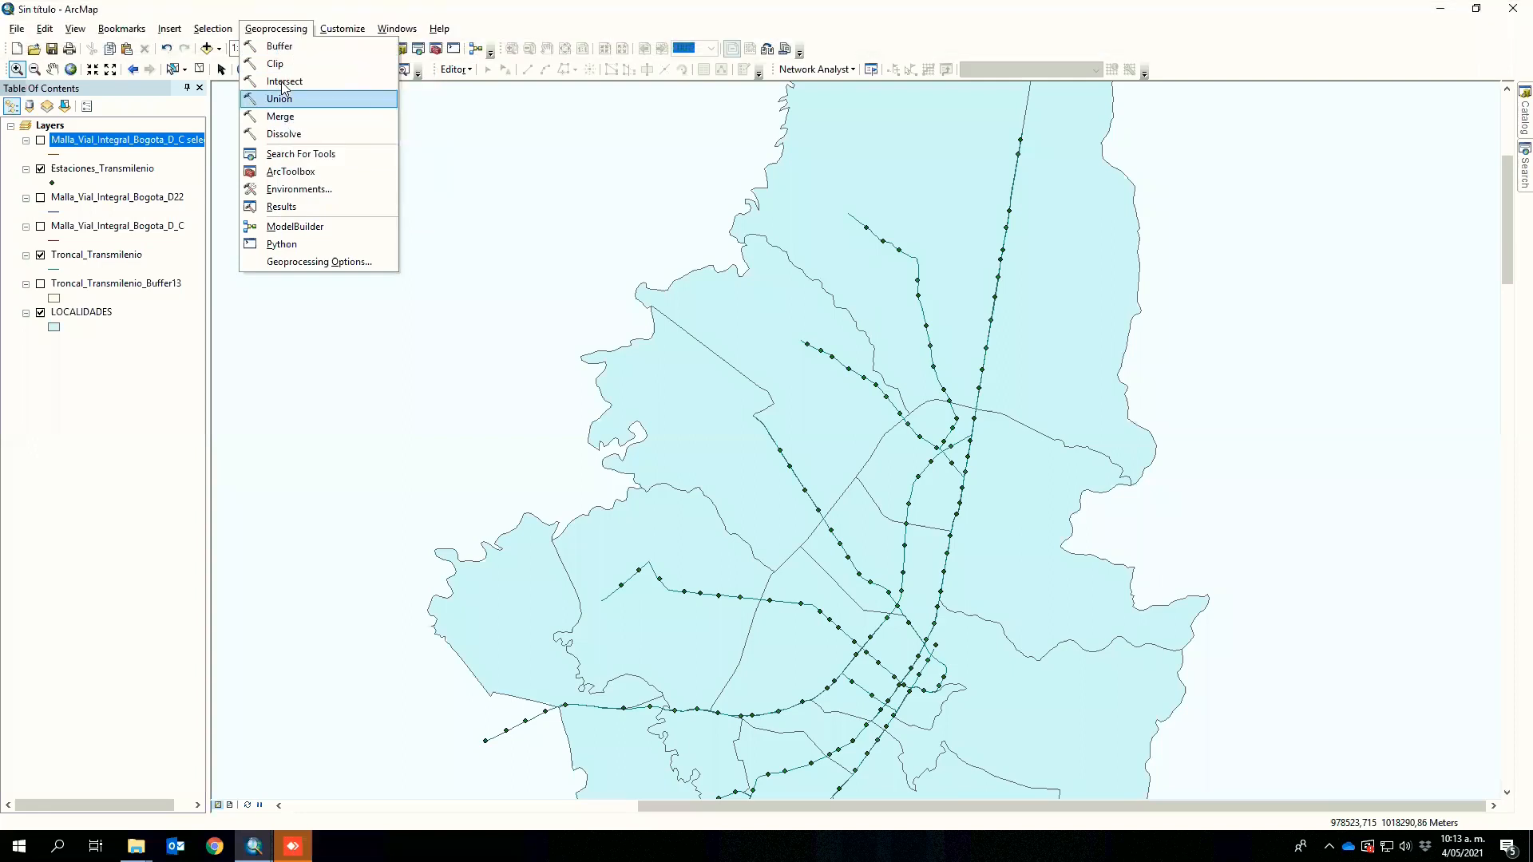
left_click(282, 81)
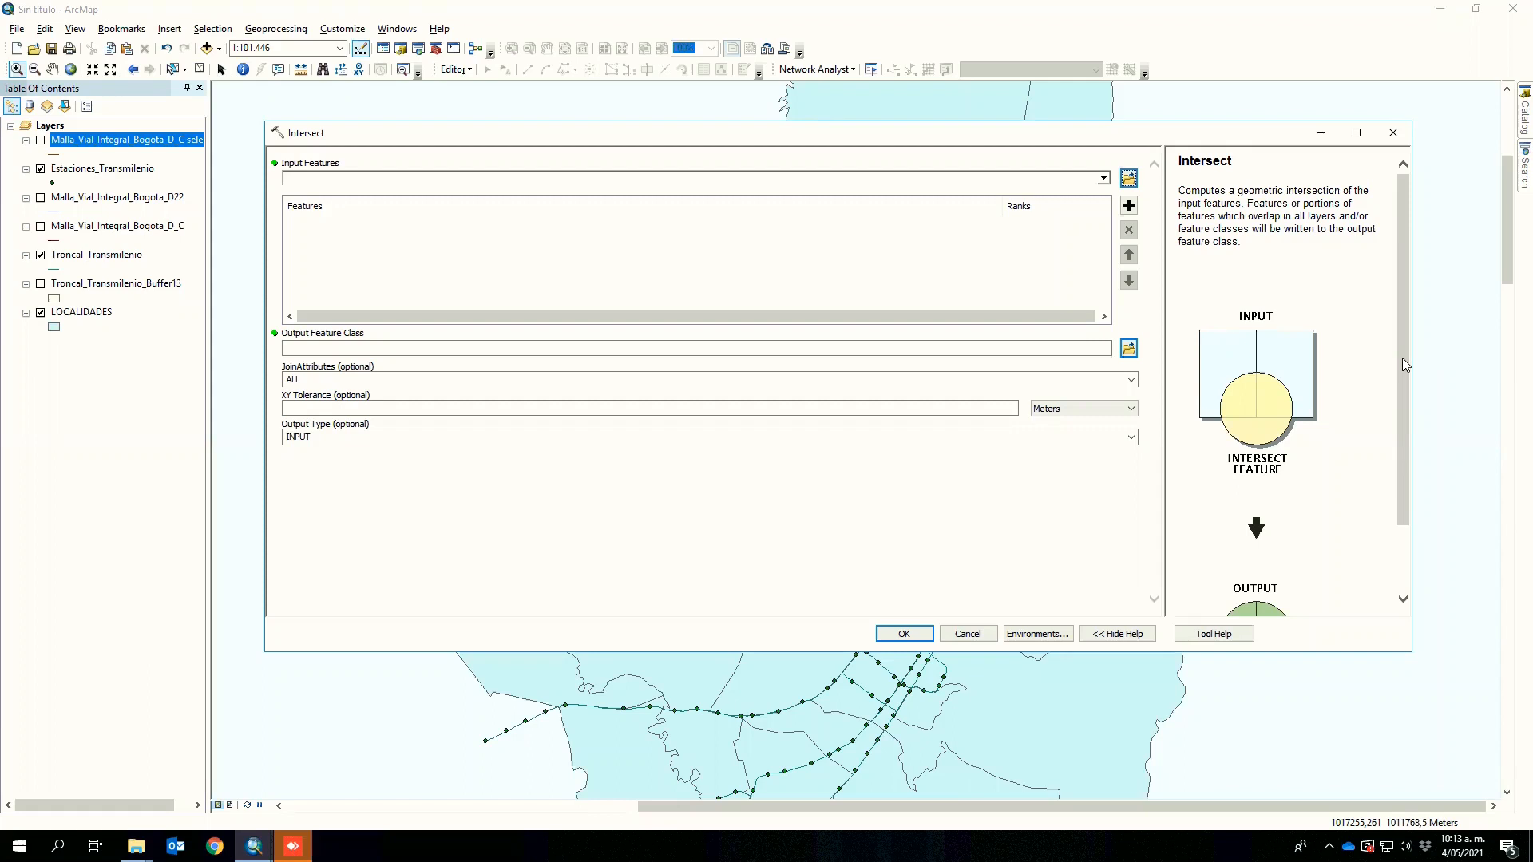
scroll(1389, 459, "down", 2)
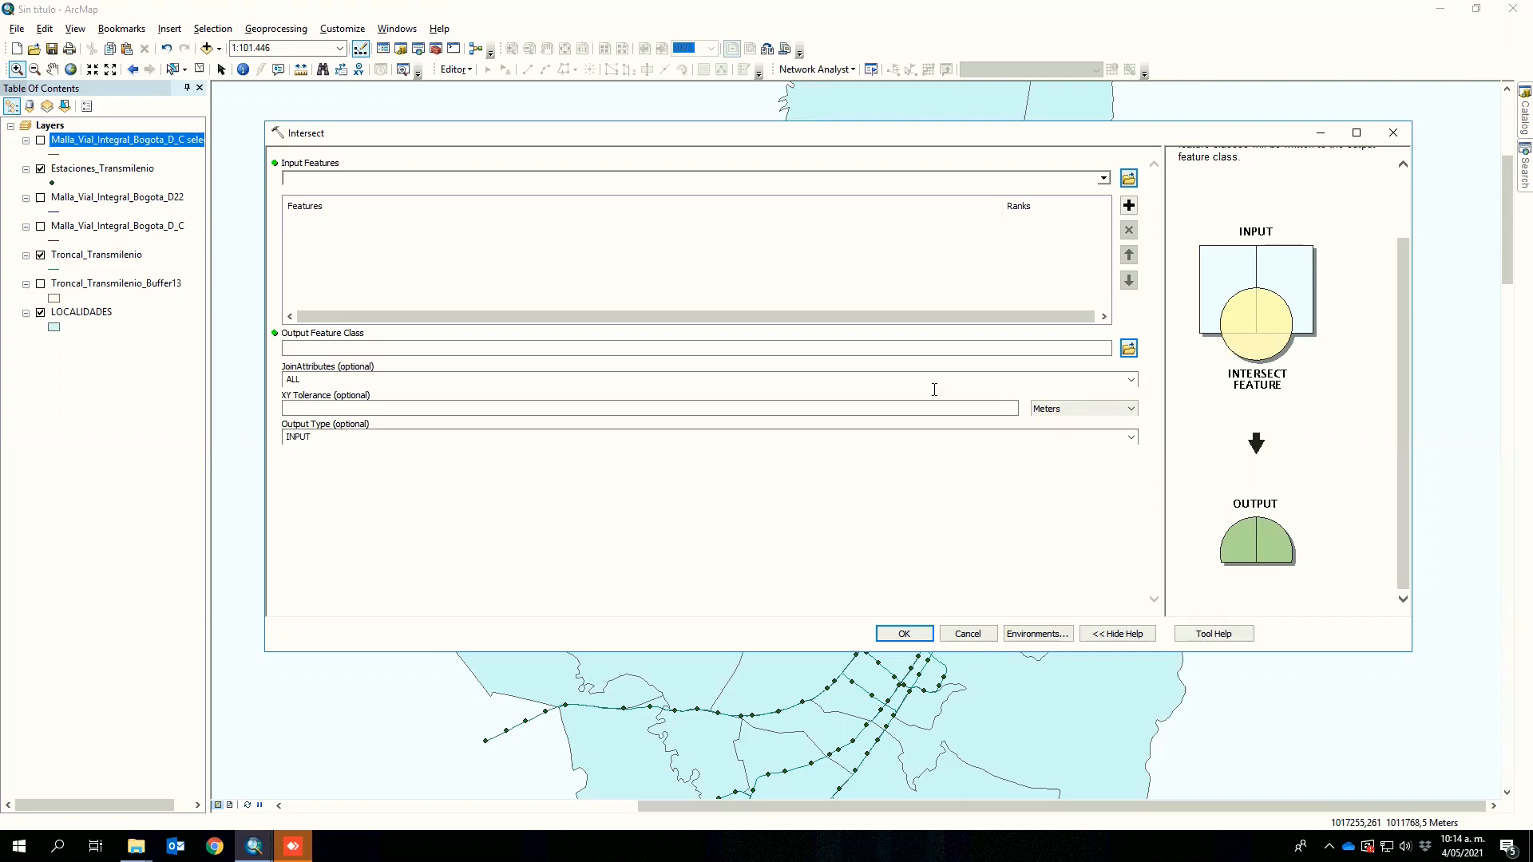
left_click_drag(129, 228, 445, 232)
left_click_drag(84, 313, 384, 264)
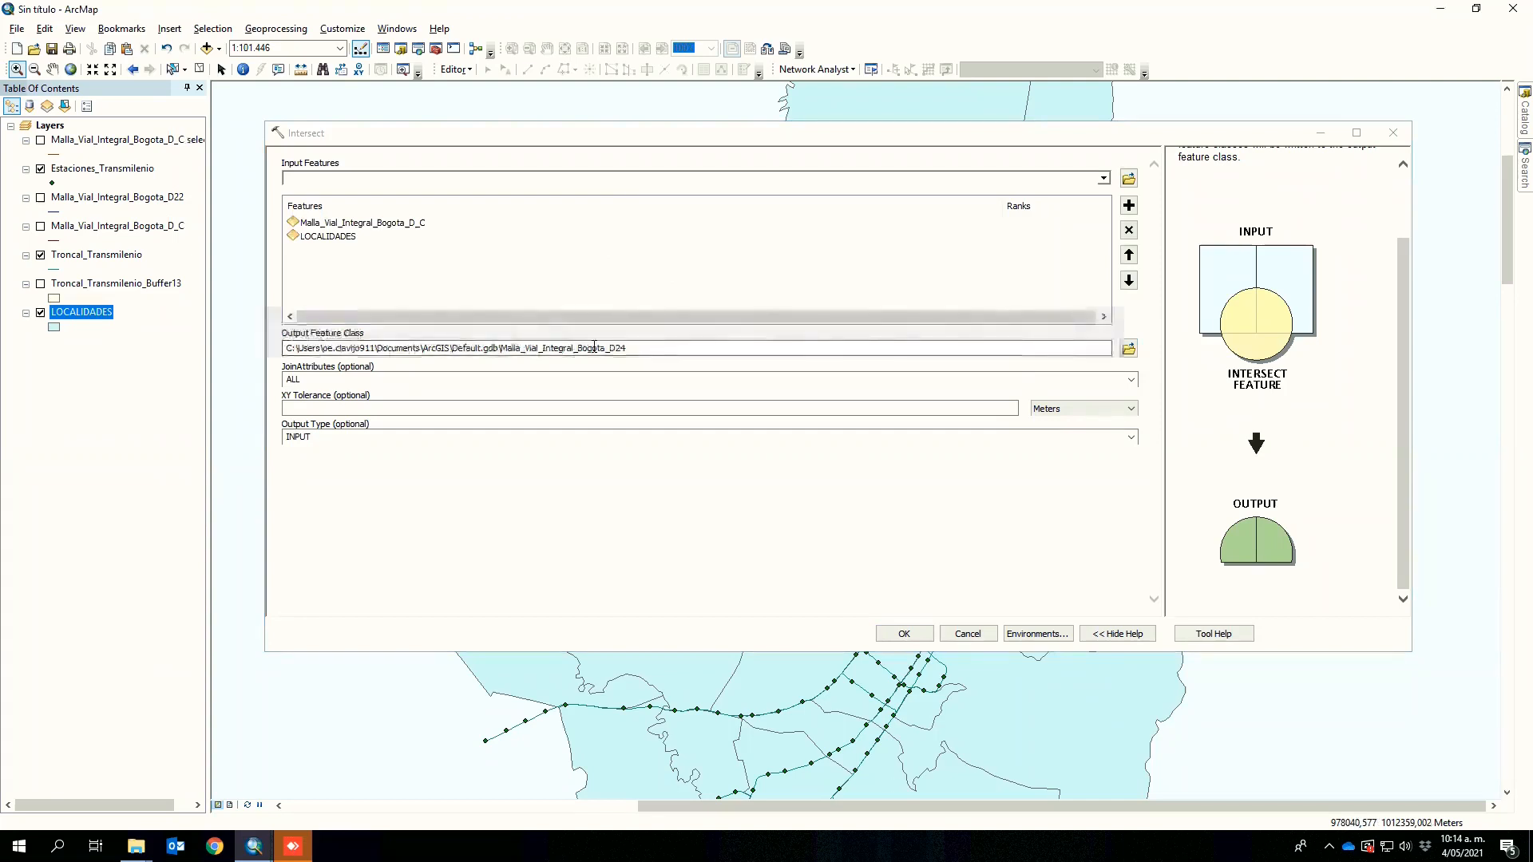
left_click(629, 346)
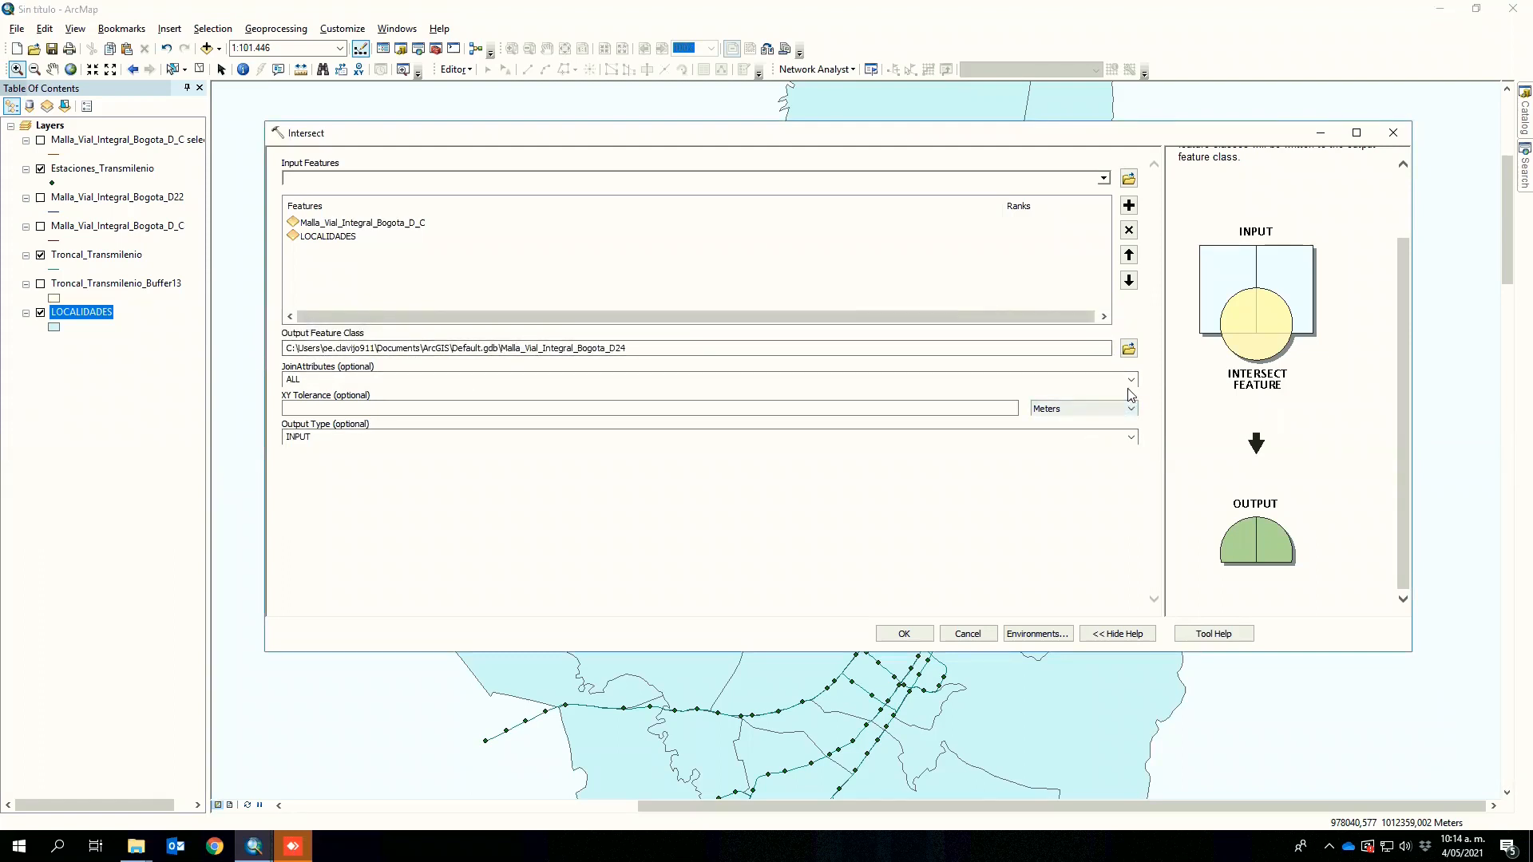
- Review the JoinAttributes options, keep ALL, and run the Intersect
left_click(873, 385)
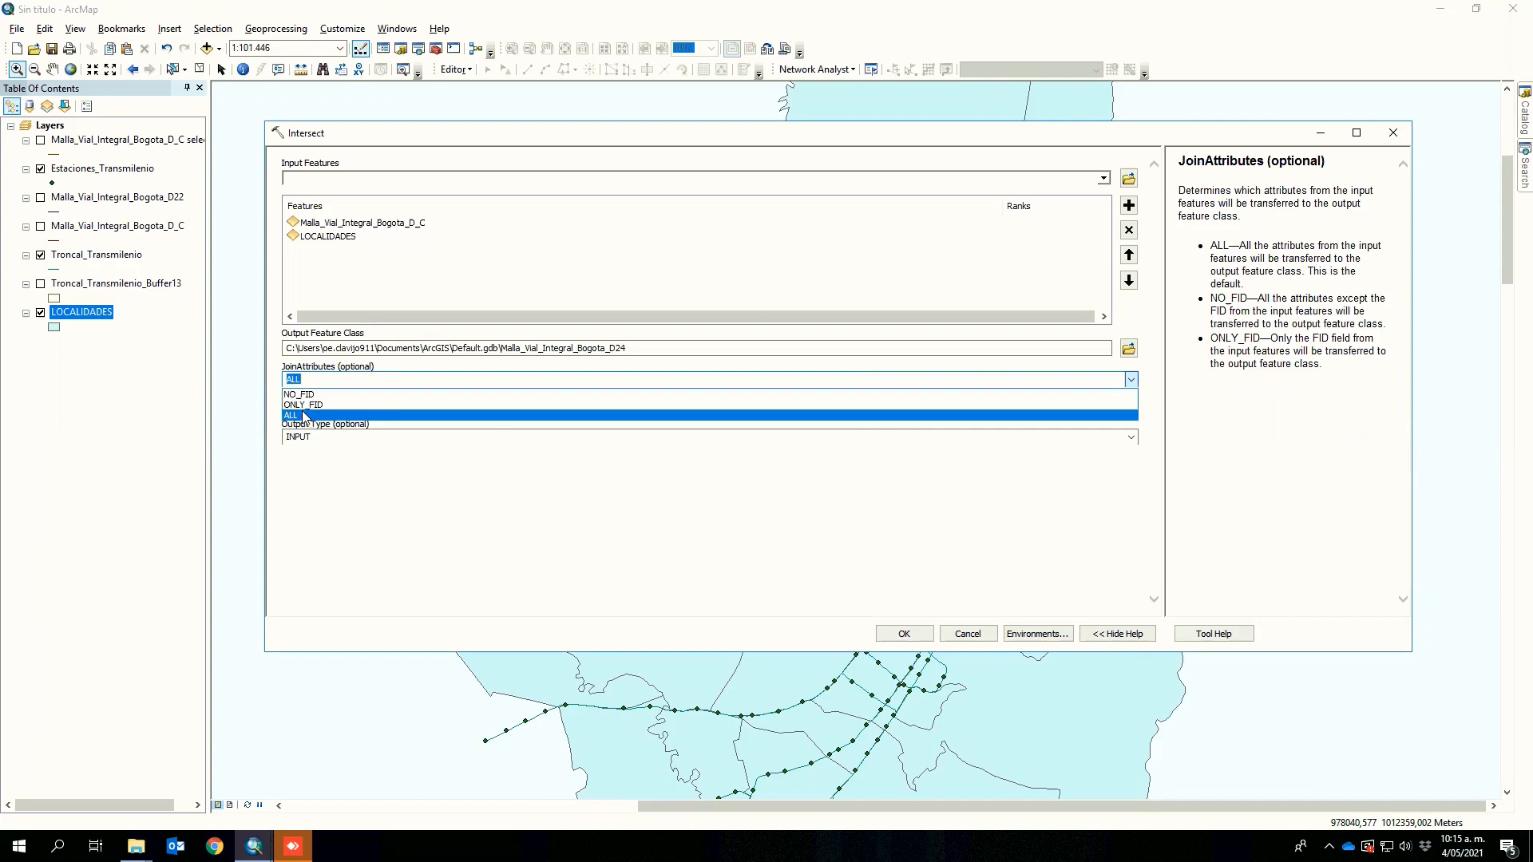
scroll(1258, 307, "up", 2)
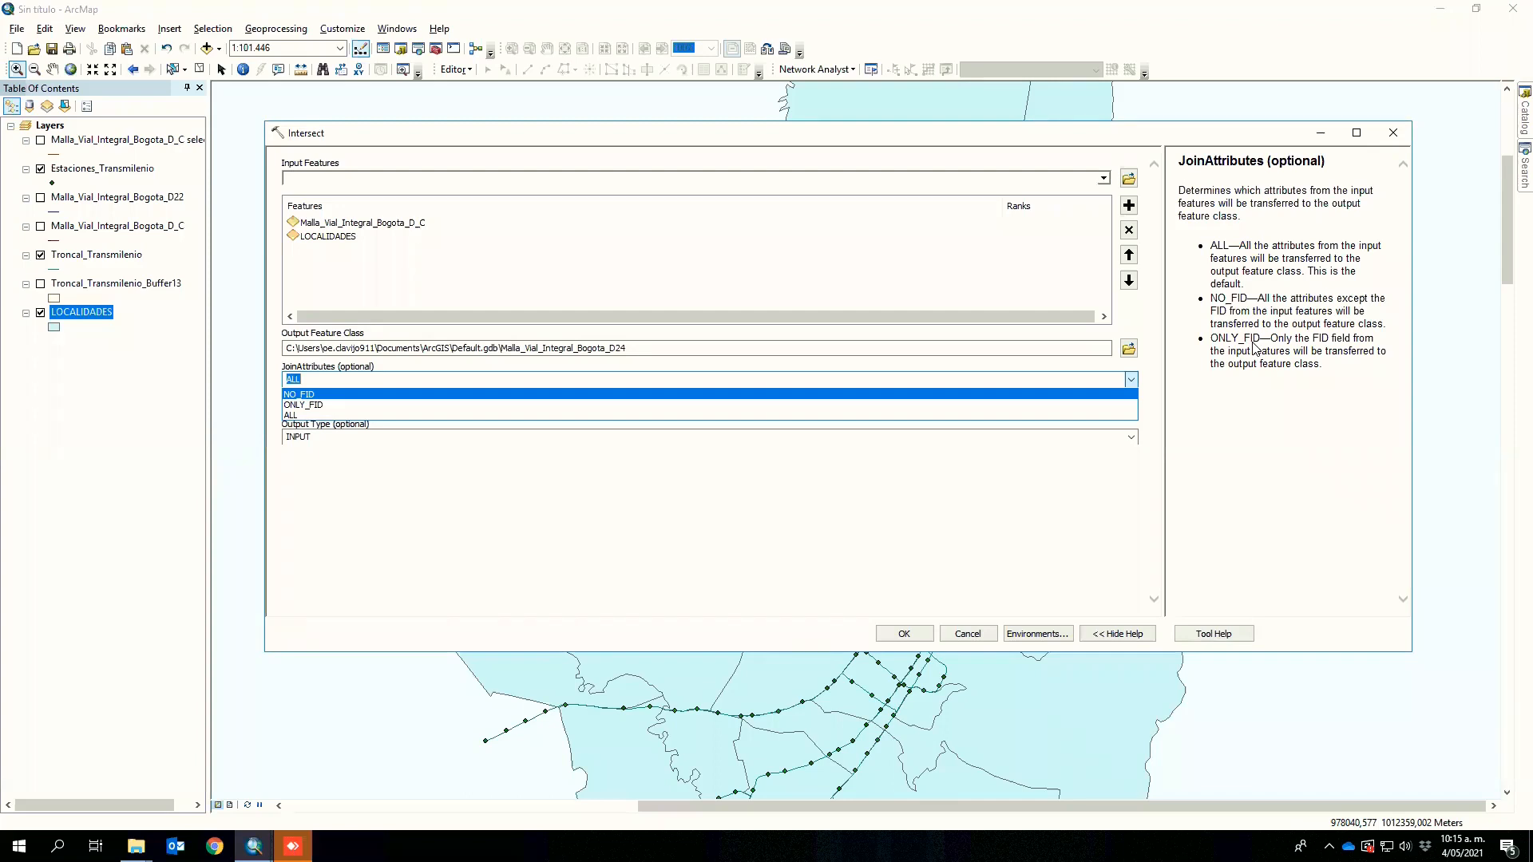
left_click(1134, 380)
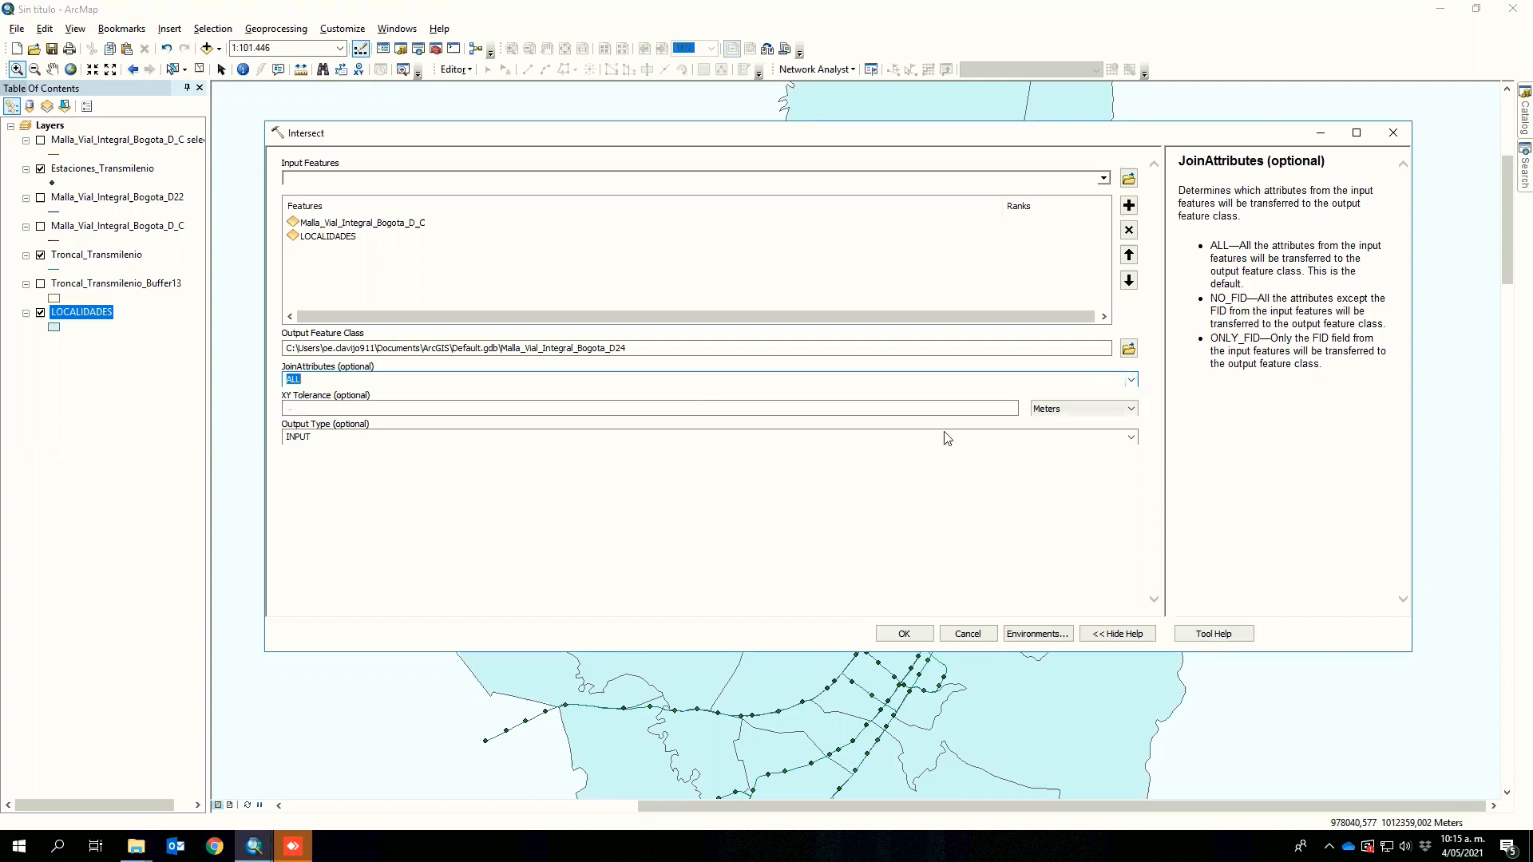
left_click(905, 633)
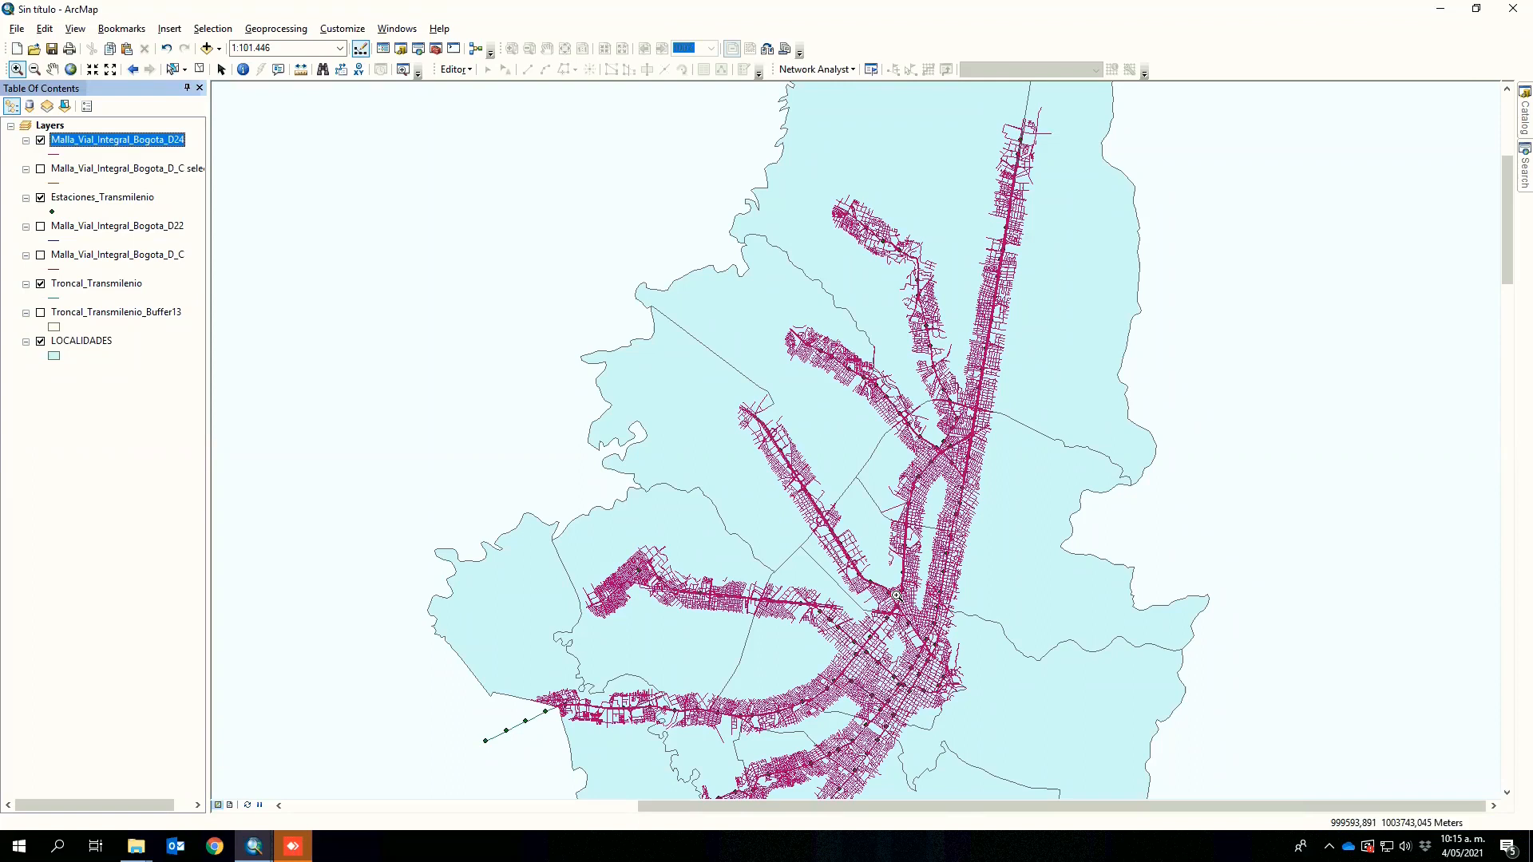
- Repeat the Intersect of the selected Malla_Vial_Integral_Bogota_D_C roads with LOCALIDADES, joining all attributes
left_click(294, 33)
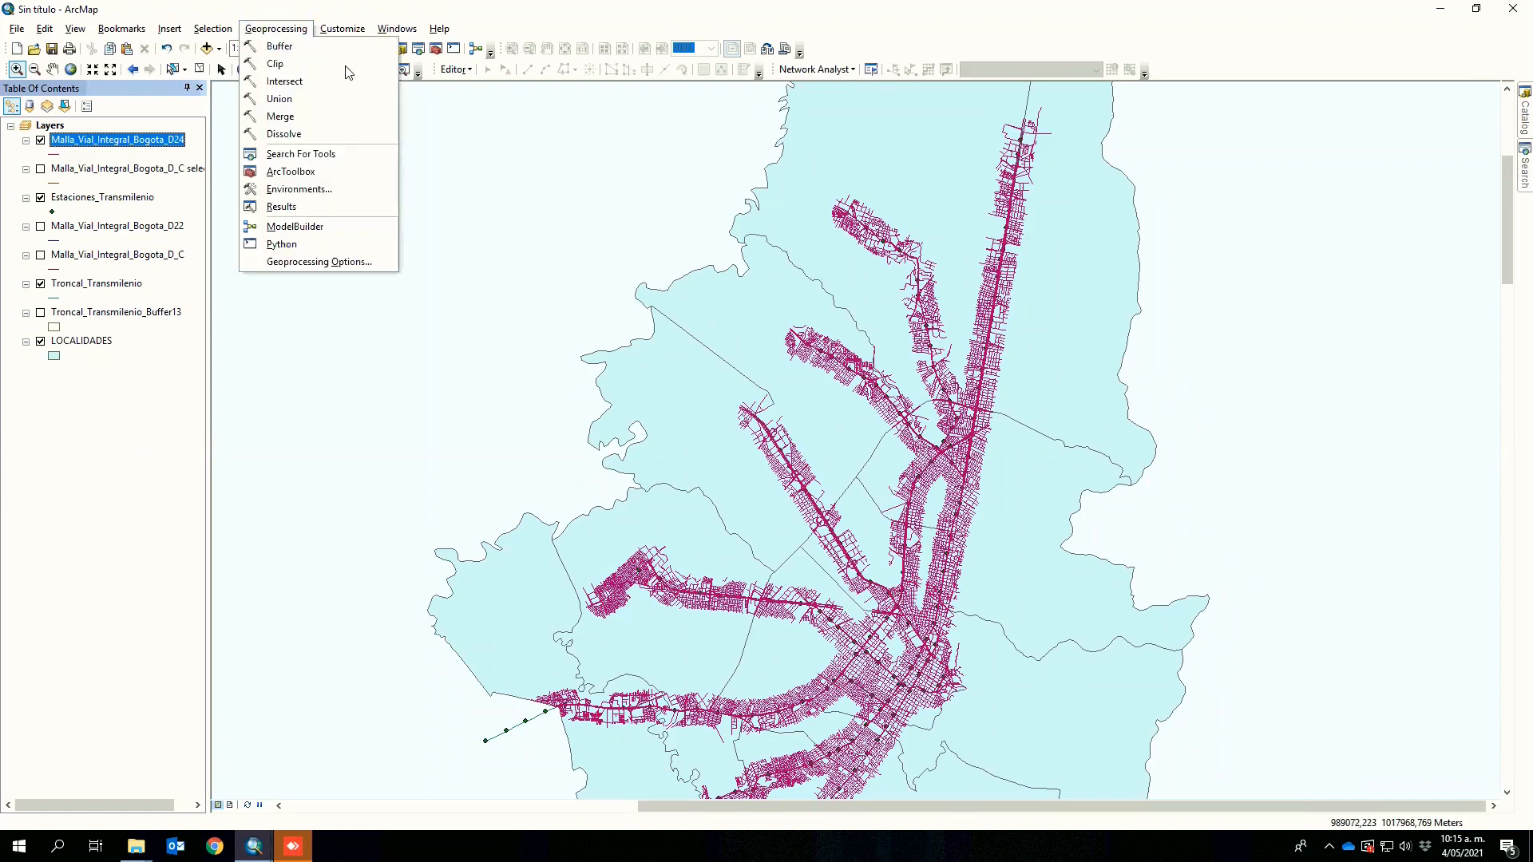
left_click(286, 82)
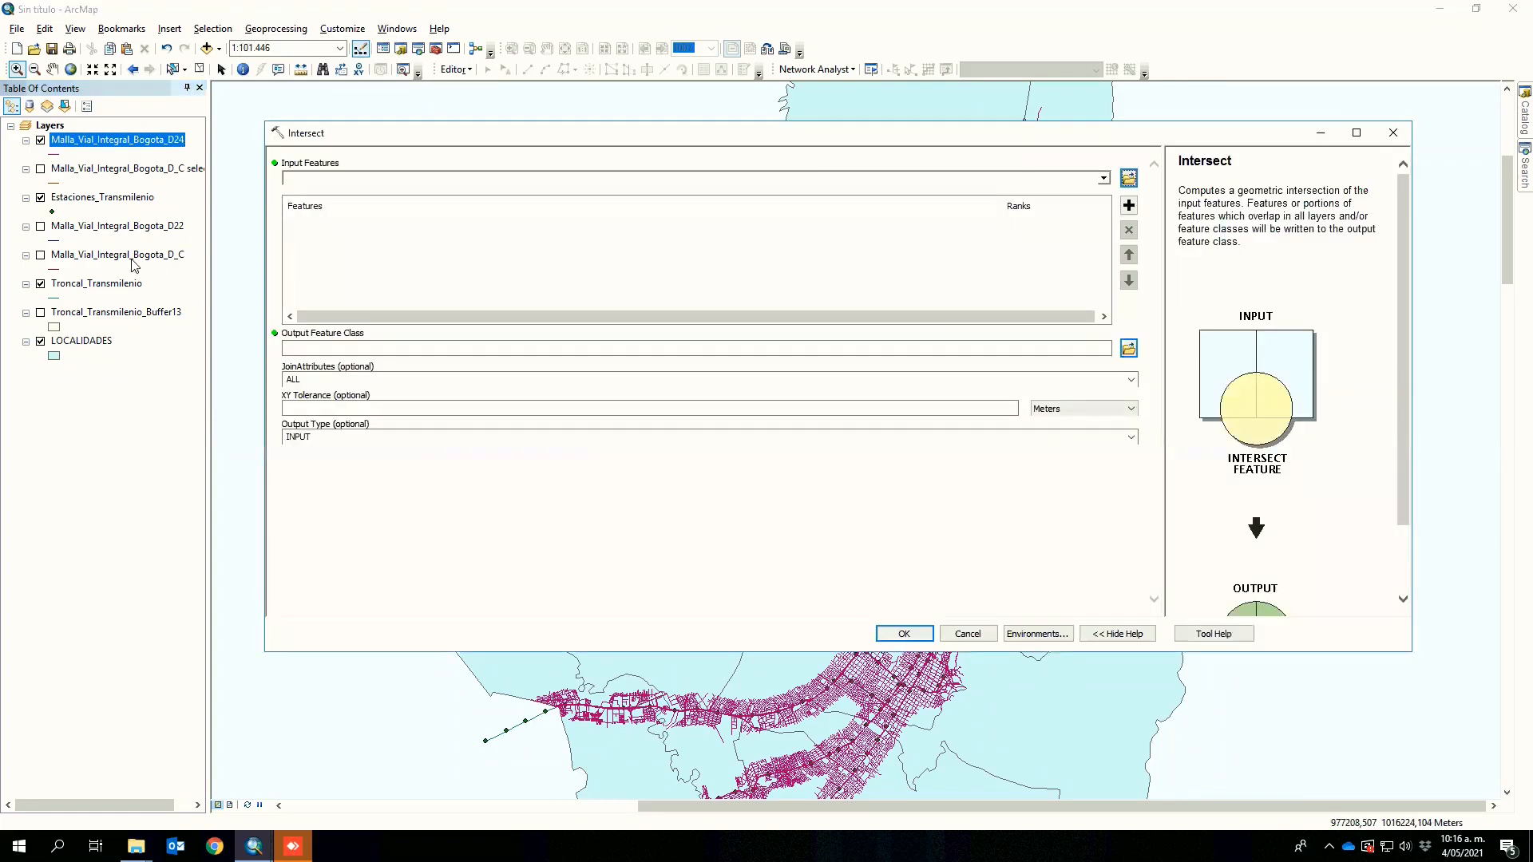
left_click(96, 256)
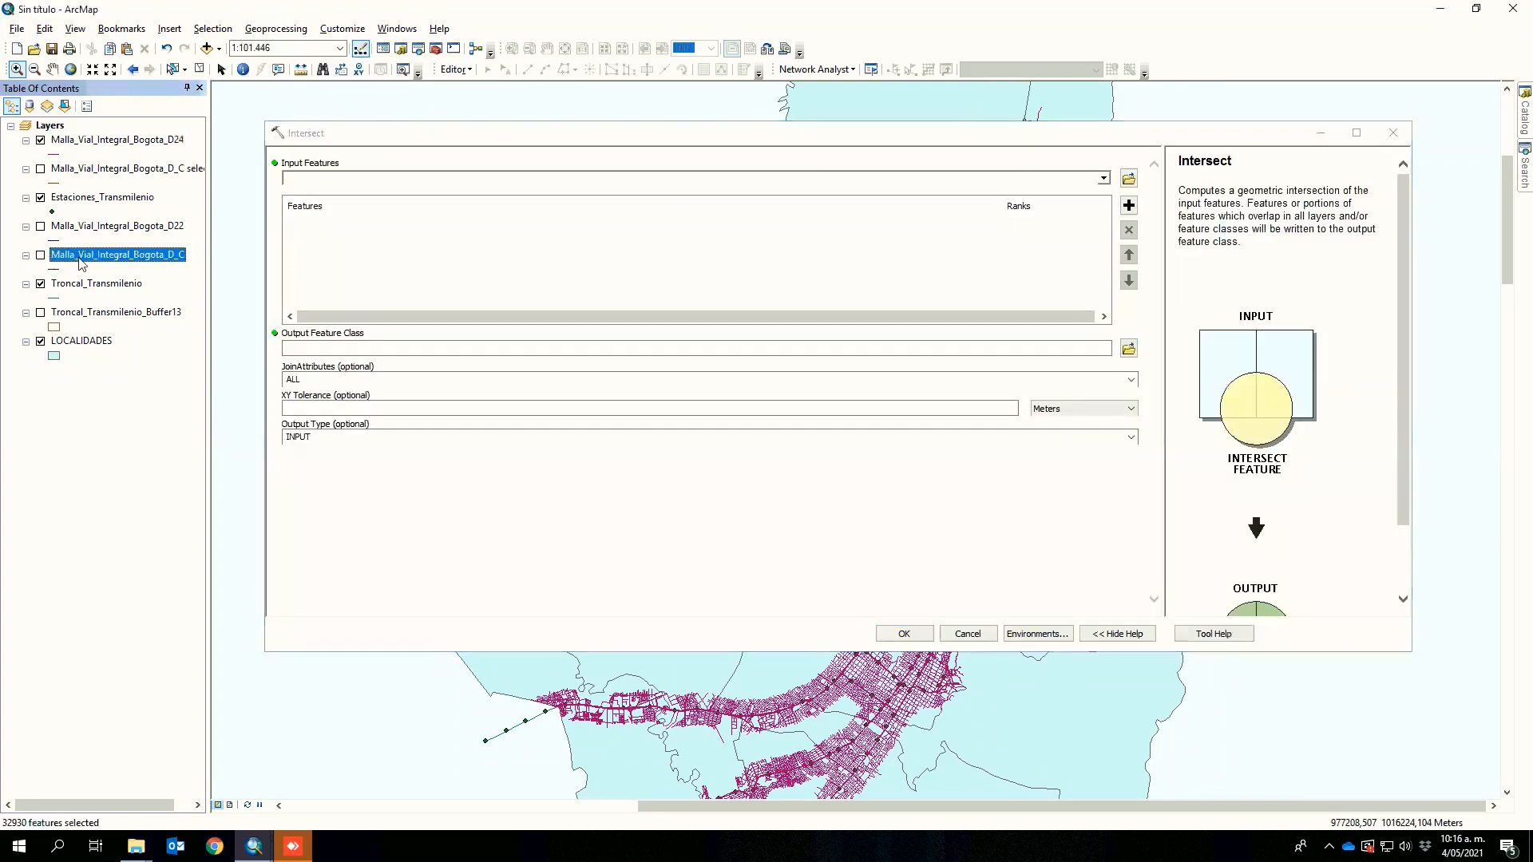
mouse_move(408, 168)
left_mouse_down()
mouse_move(410, 187)
mouse_move(432, 144)
mouse_move(427, 169)
left_mouse_up()
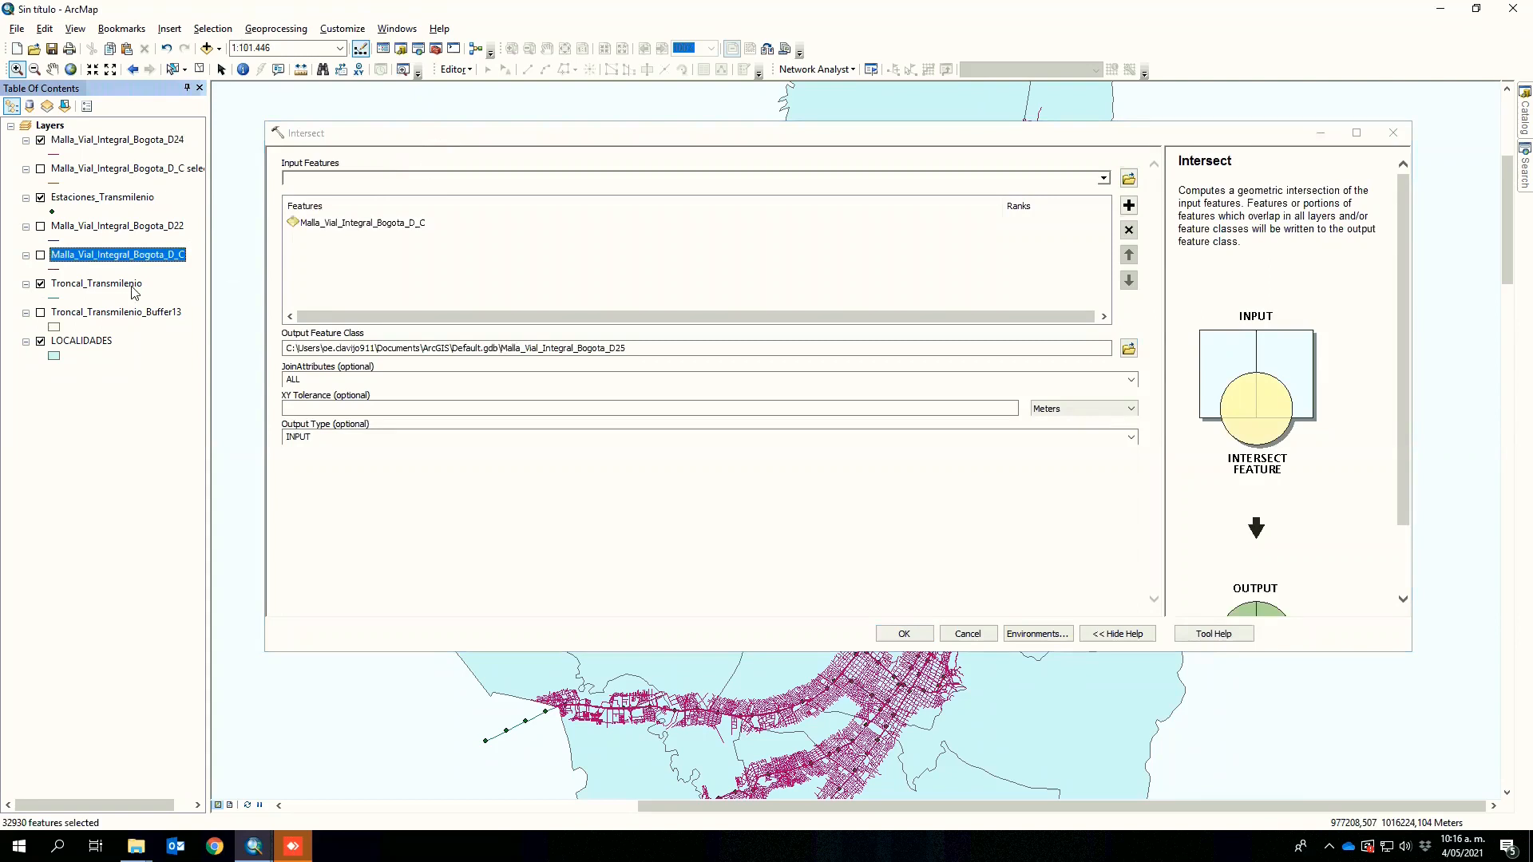
left_click_drag(80, 344, 417, 244)
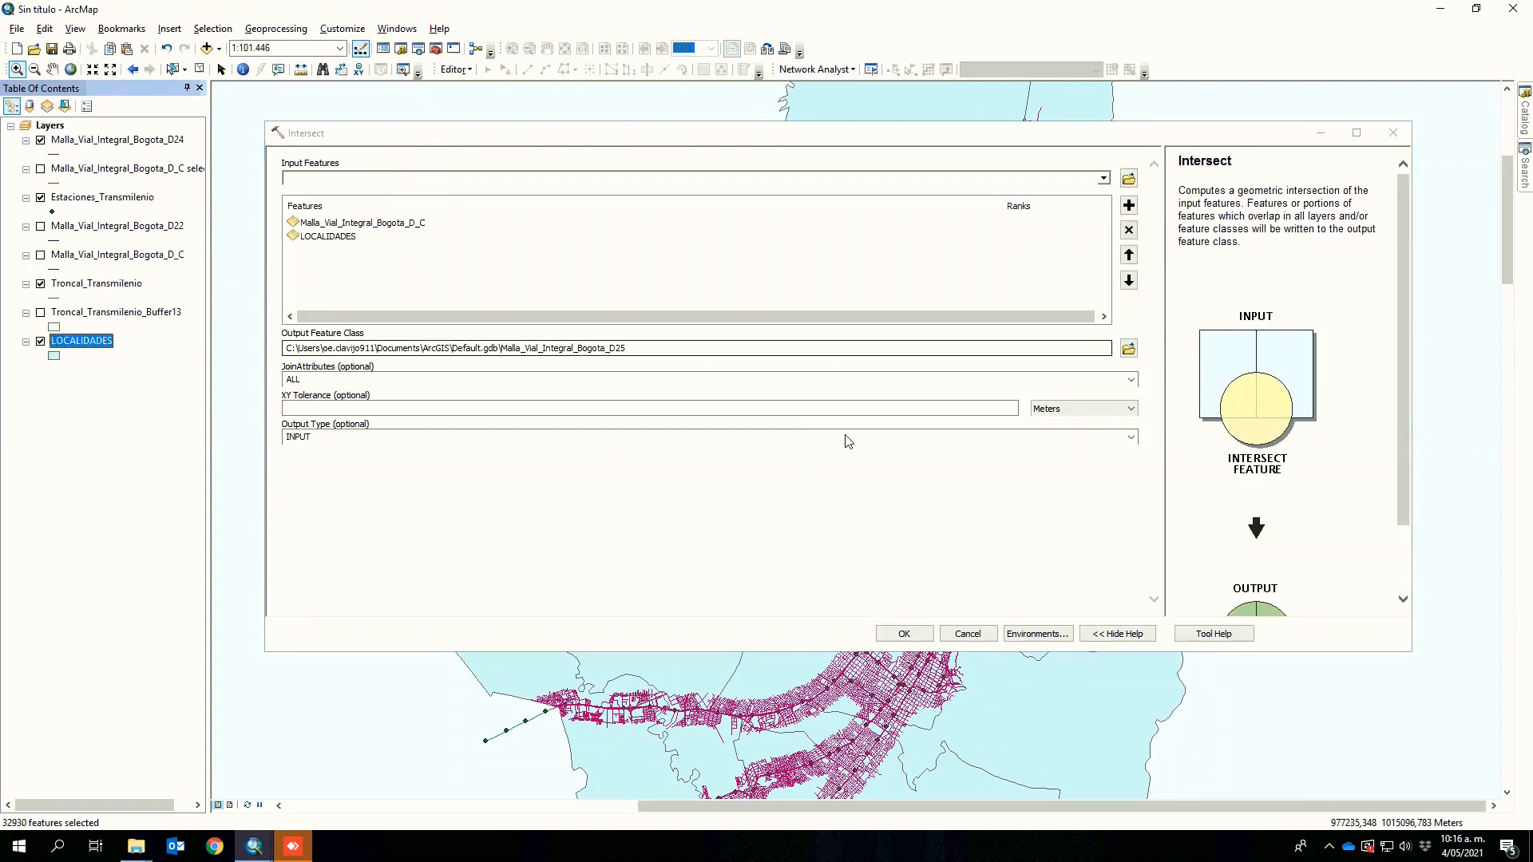
left_click(904, 634)
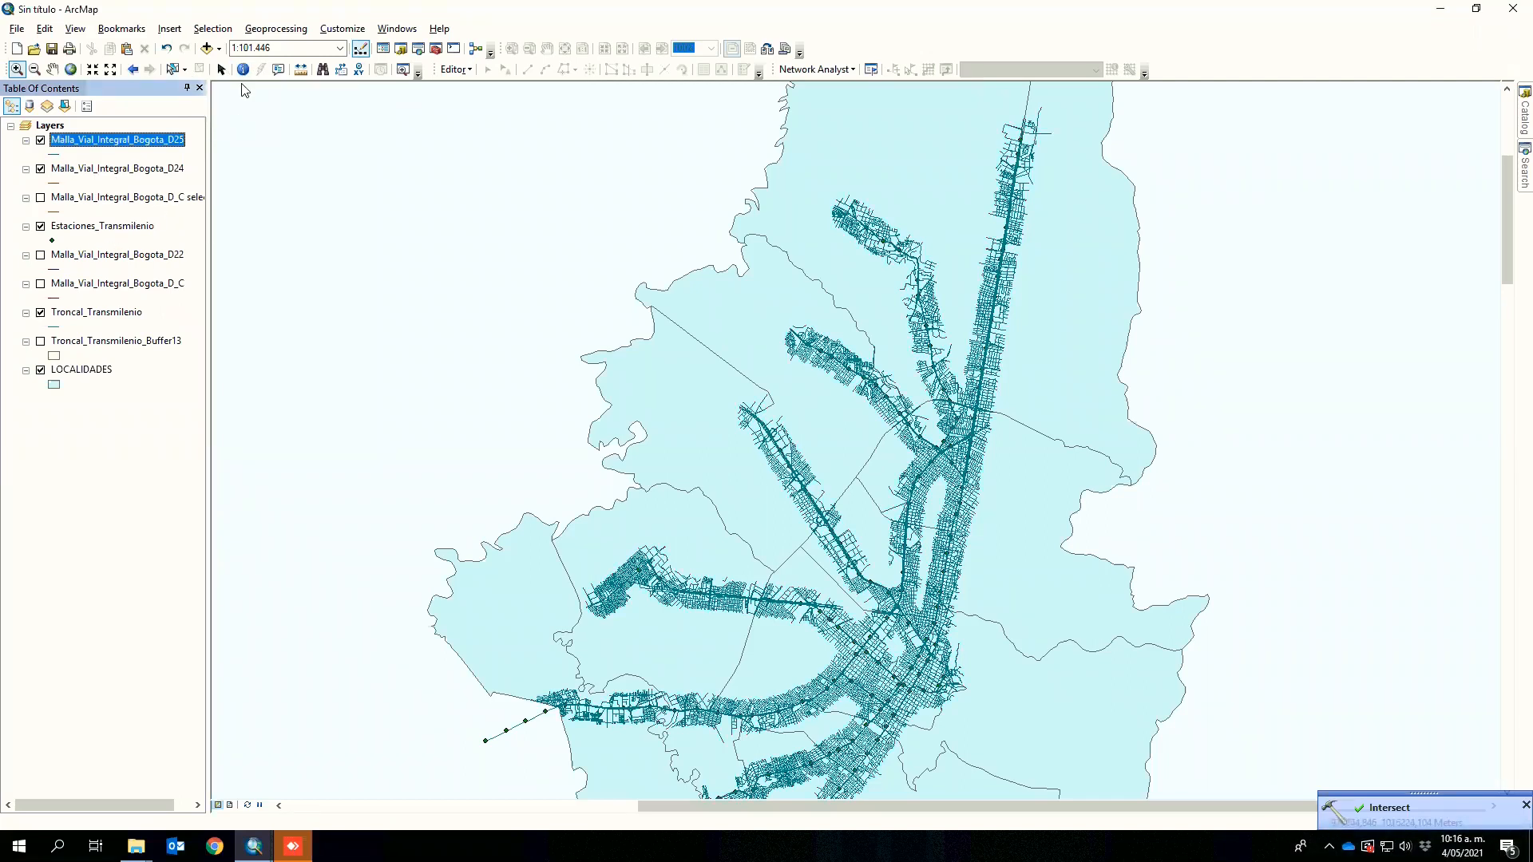
- Intersect the complete Malla_Vial_Integral_Bogota_D_C road network, without a selection, with LOCALIDADES, joining all attributes
left_click(271, 30)
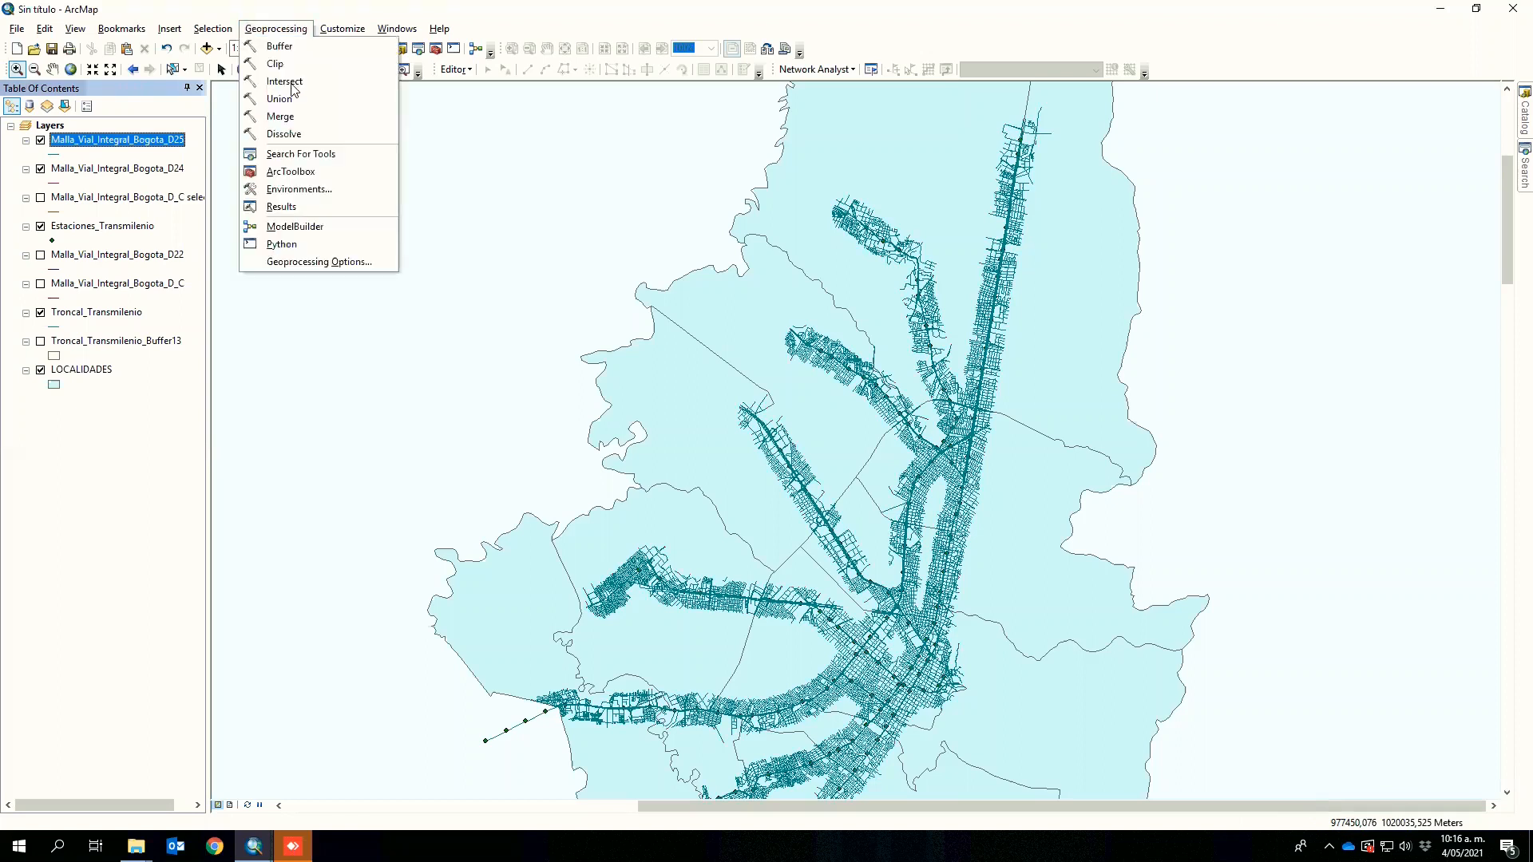
left_click(290, 85)
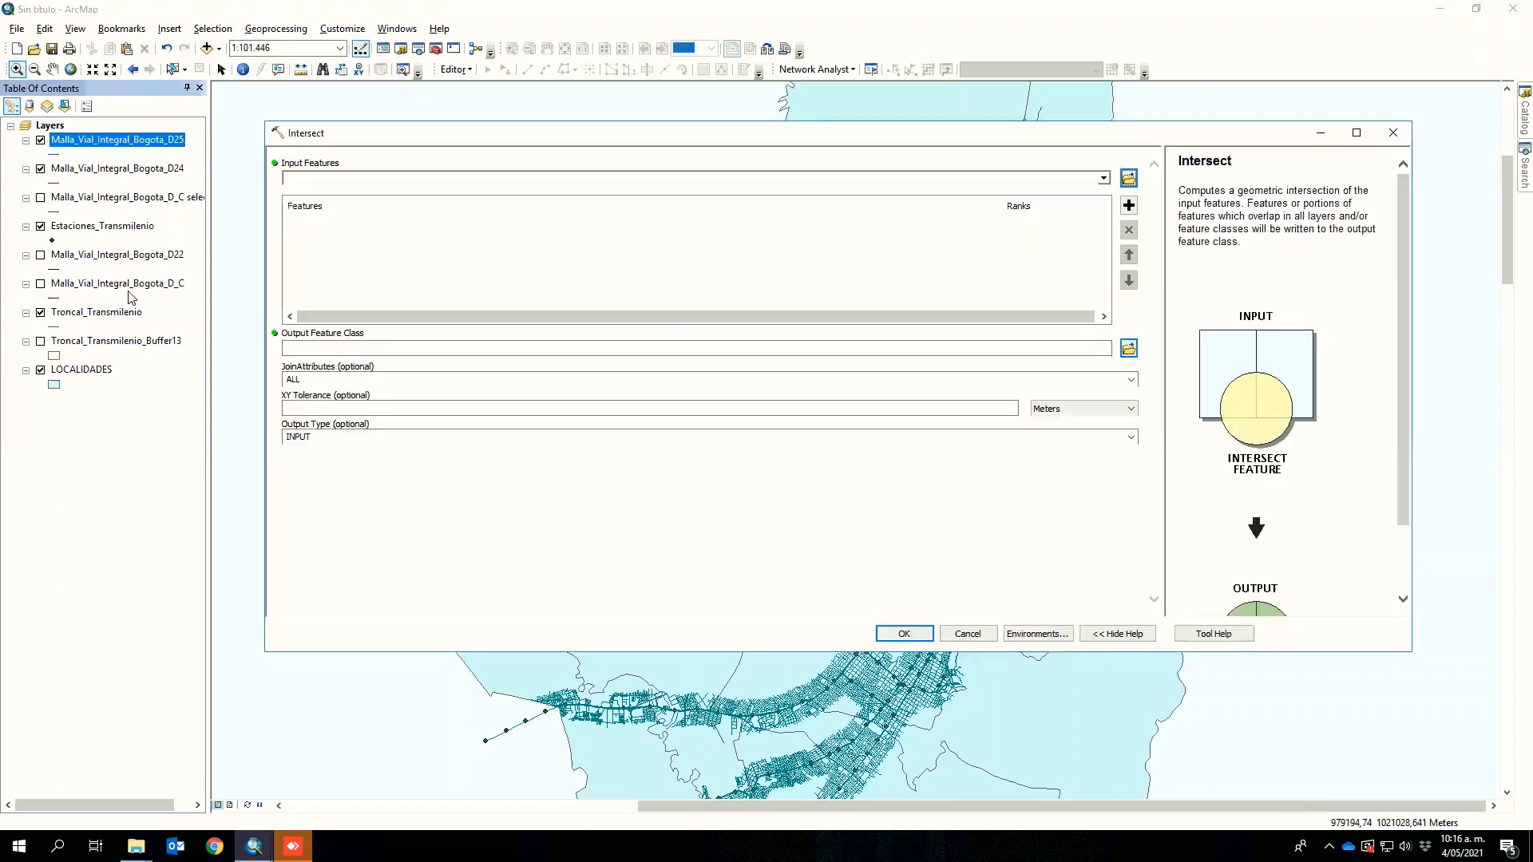
left_click_drag(70, 283, 436, 259)
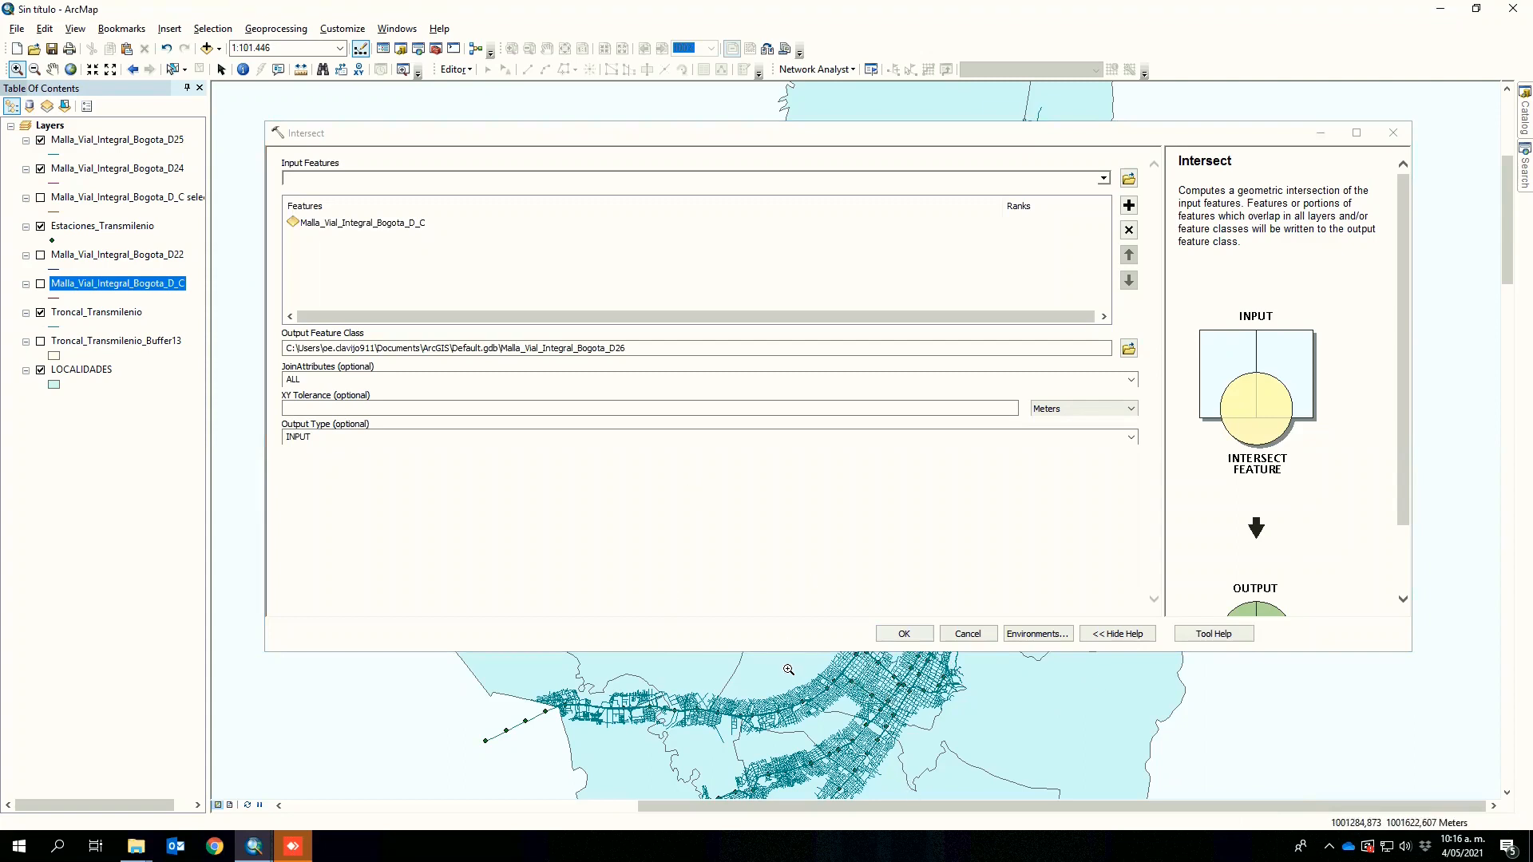
left_click(448, 136)
left_click(73, 371)
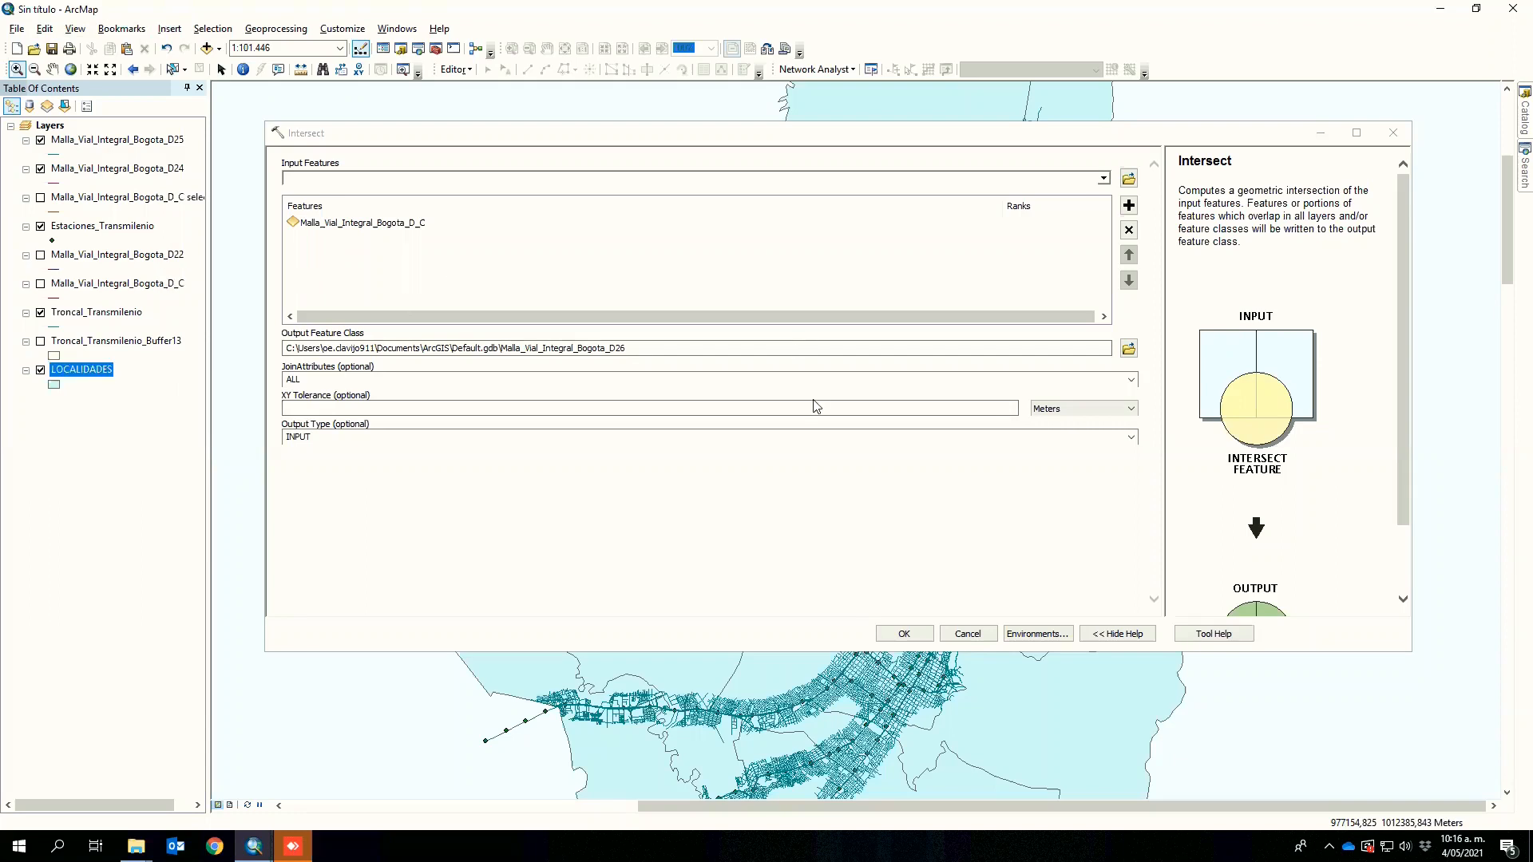
left_click(904, 634)
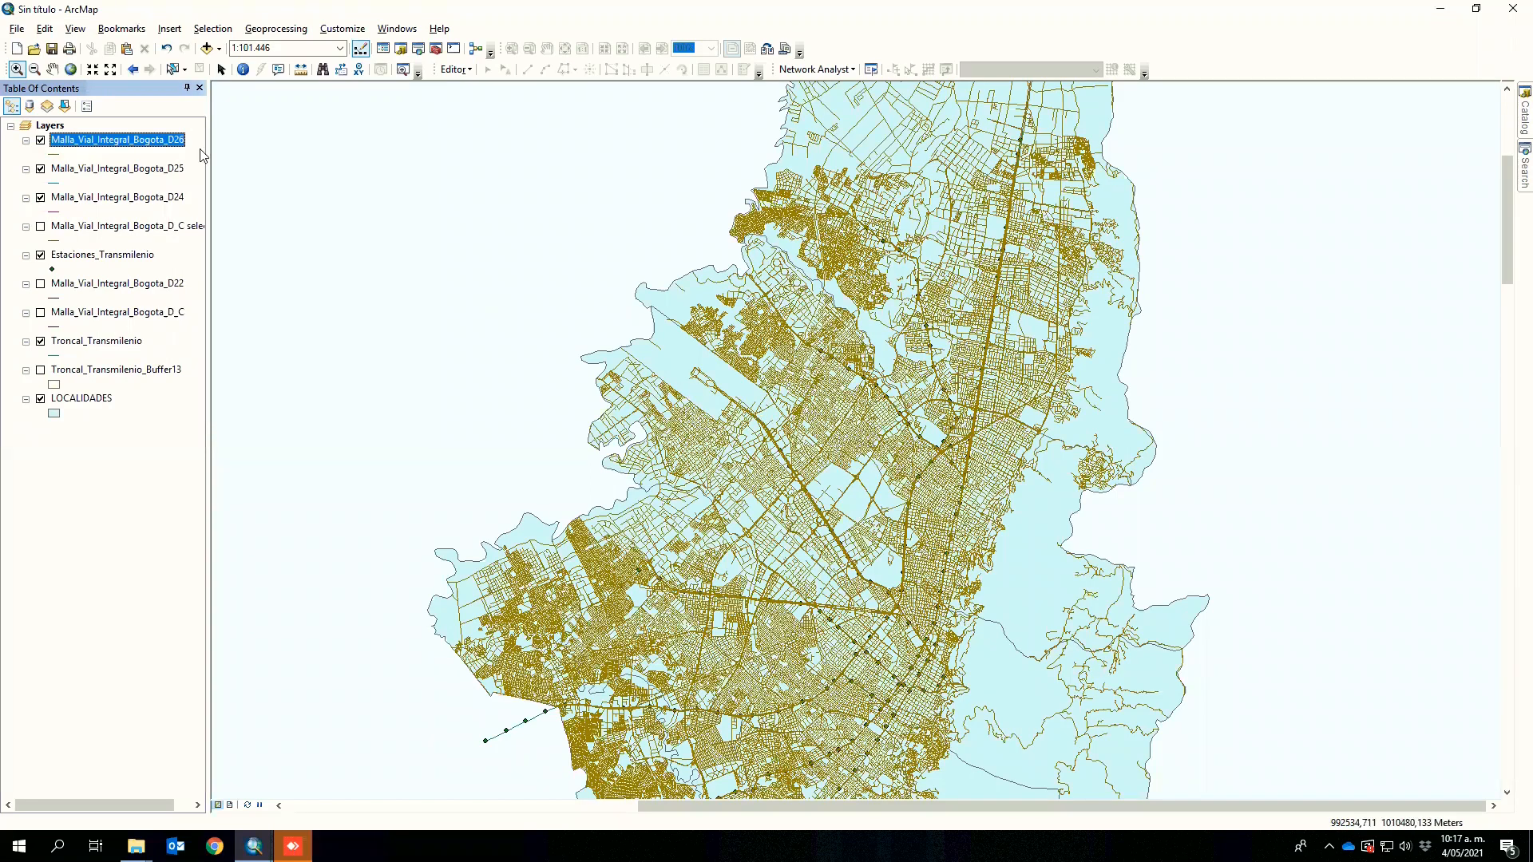
- Open the attribute table of Malla_Vial_Integral_Bogota_D26 and examine its combined road and locality fields through to Shape_Length
right_click(137, 145)
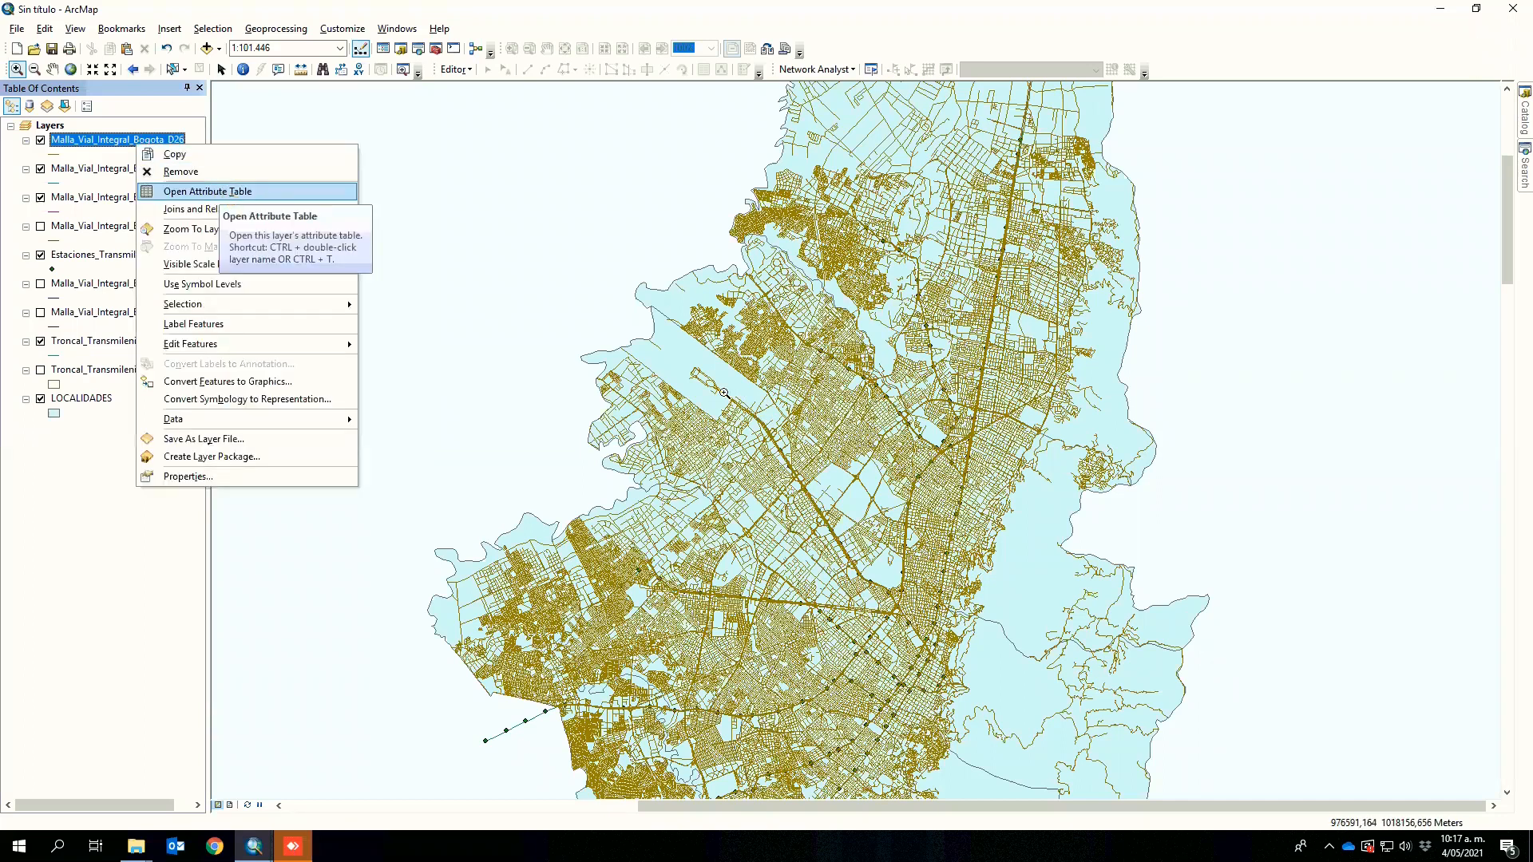
left_click(222, 194)
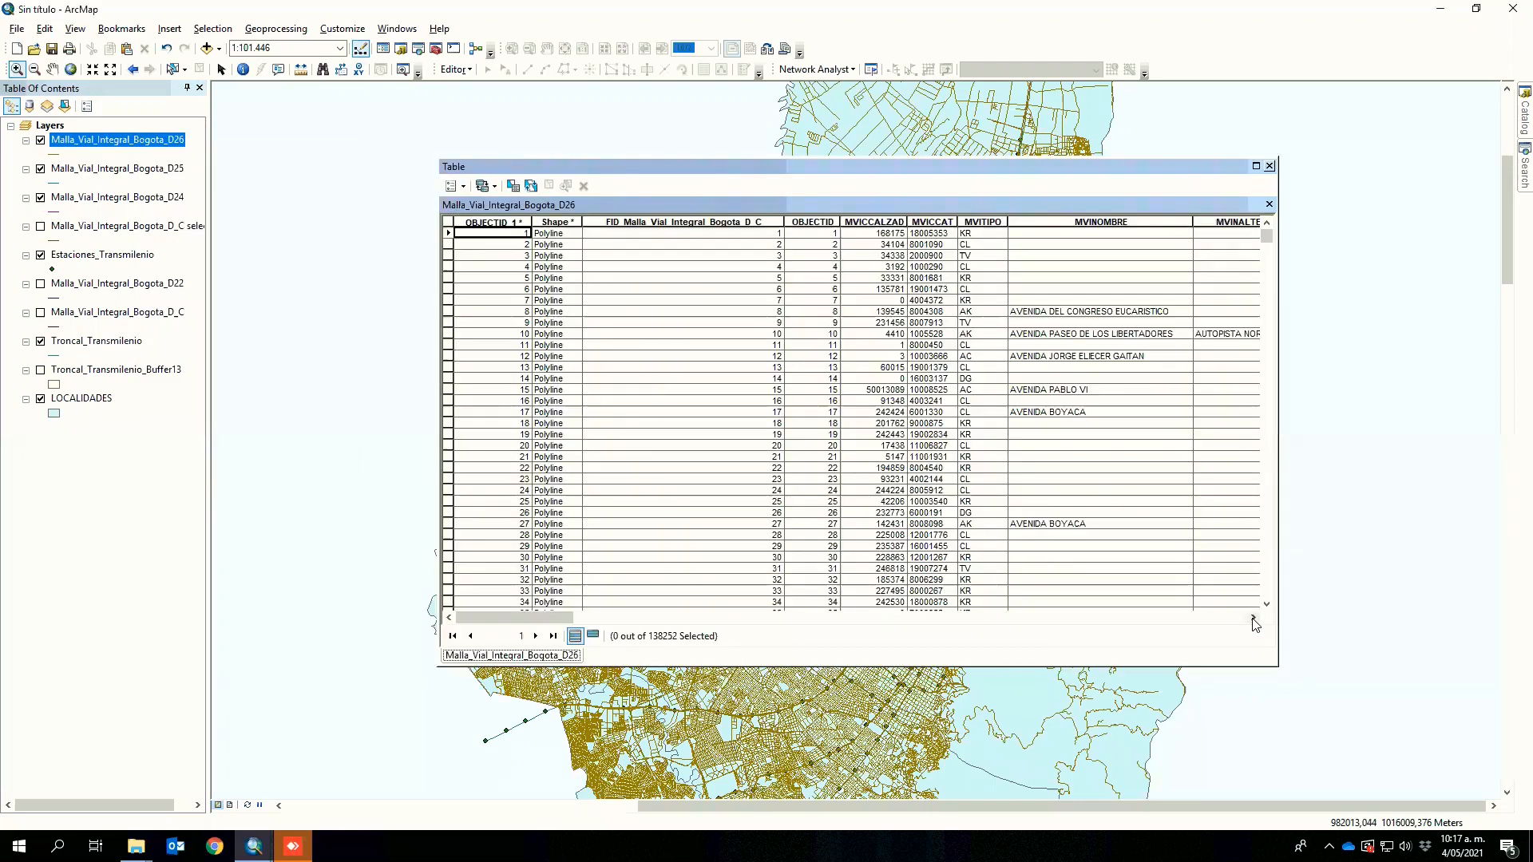
left_click(1253, 618)
left_click(1253, 618)
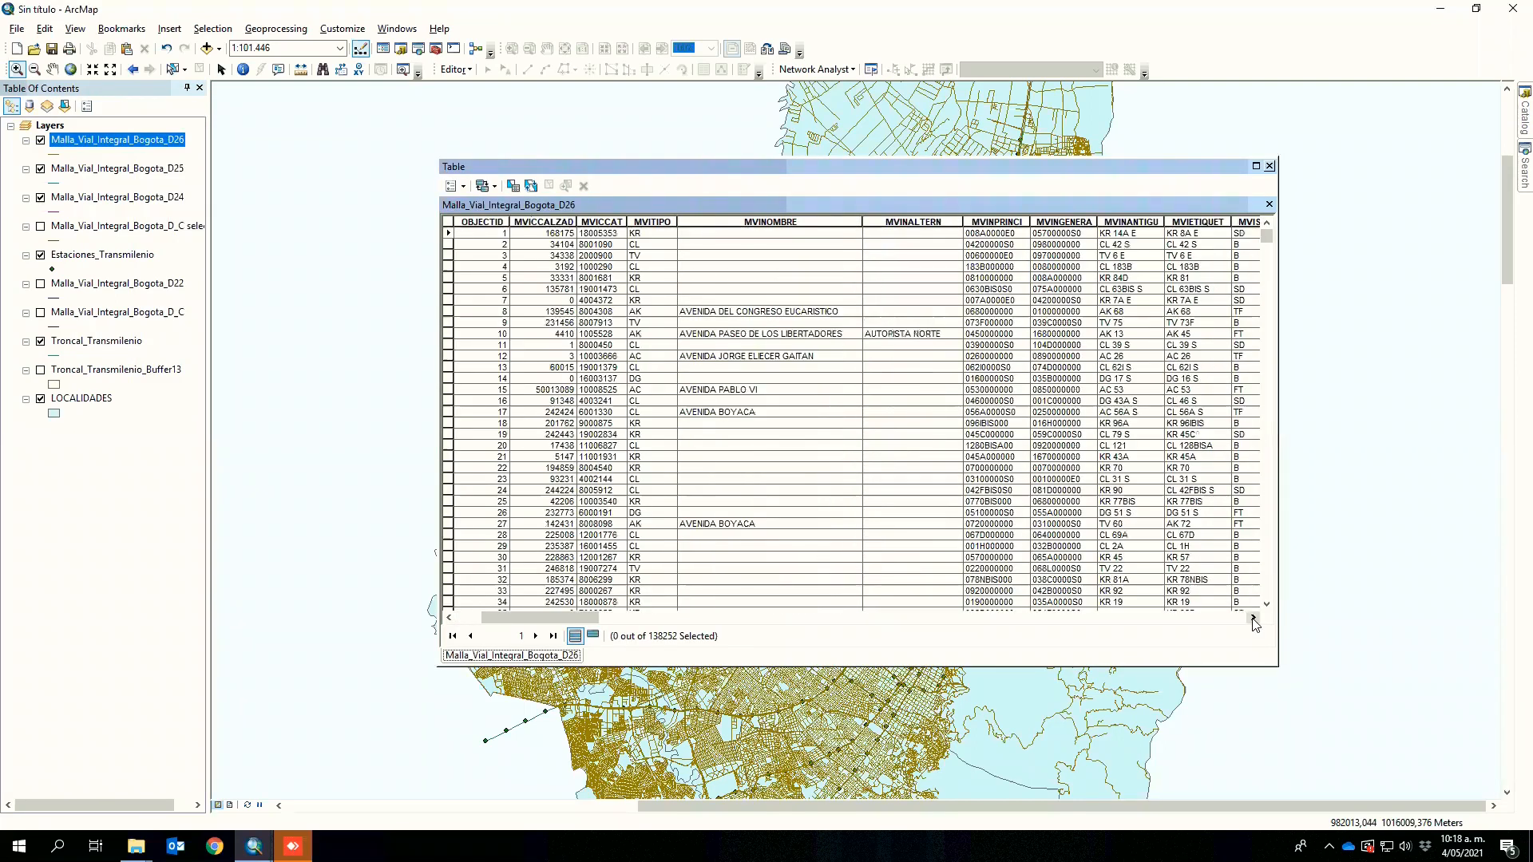
left_click(1253, 618)
left_click(1253, 618)
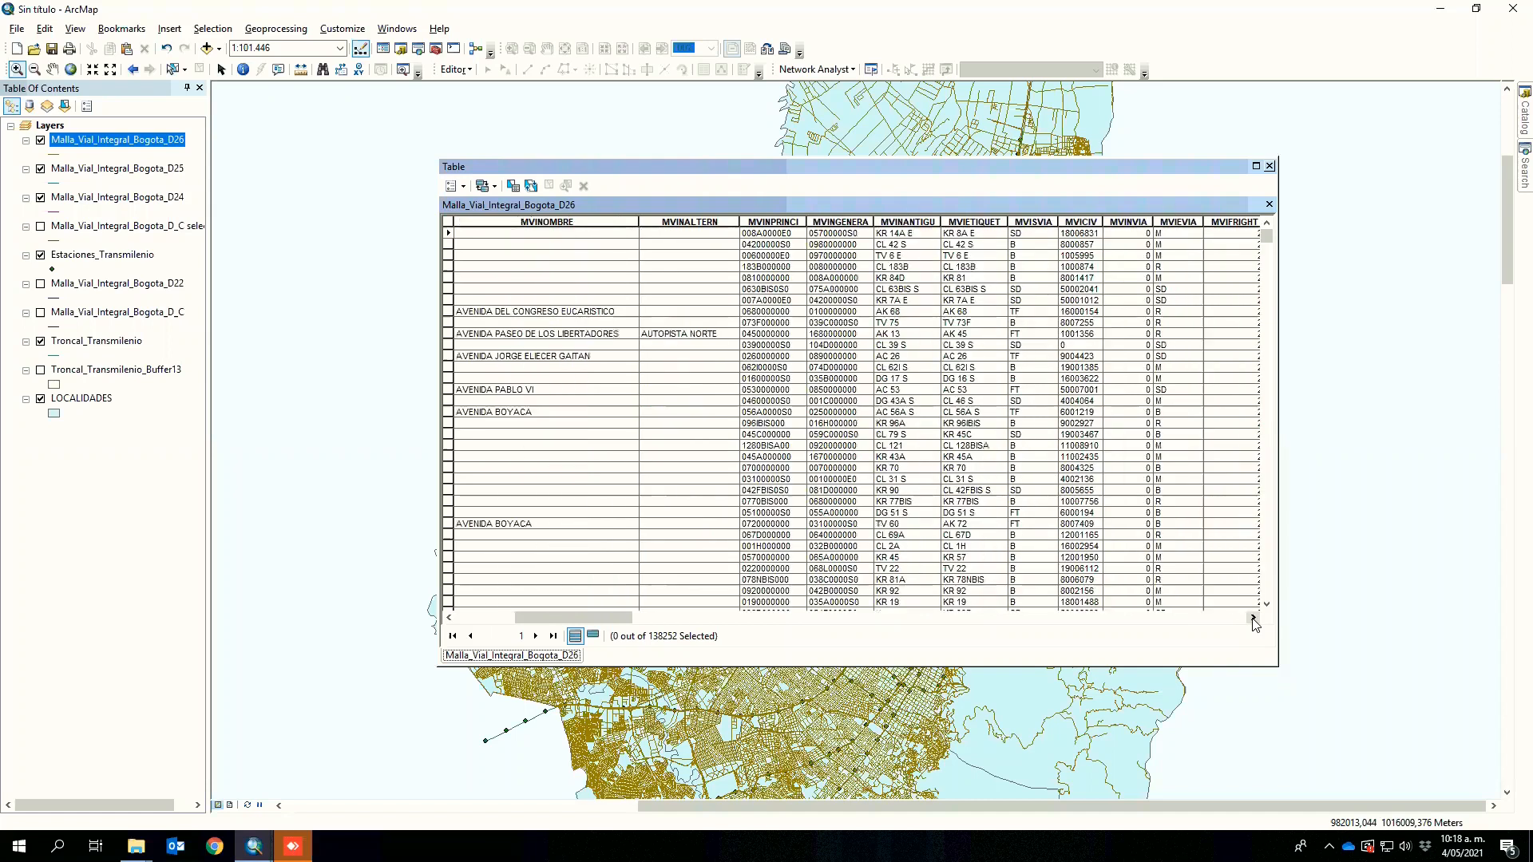
left_click(1253, 618)
left_click(1253, 618)
left_click(1253, 619)
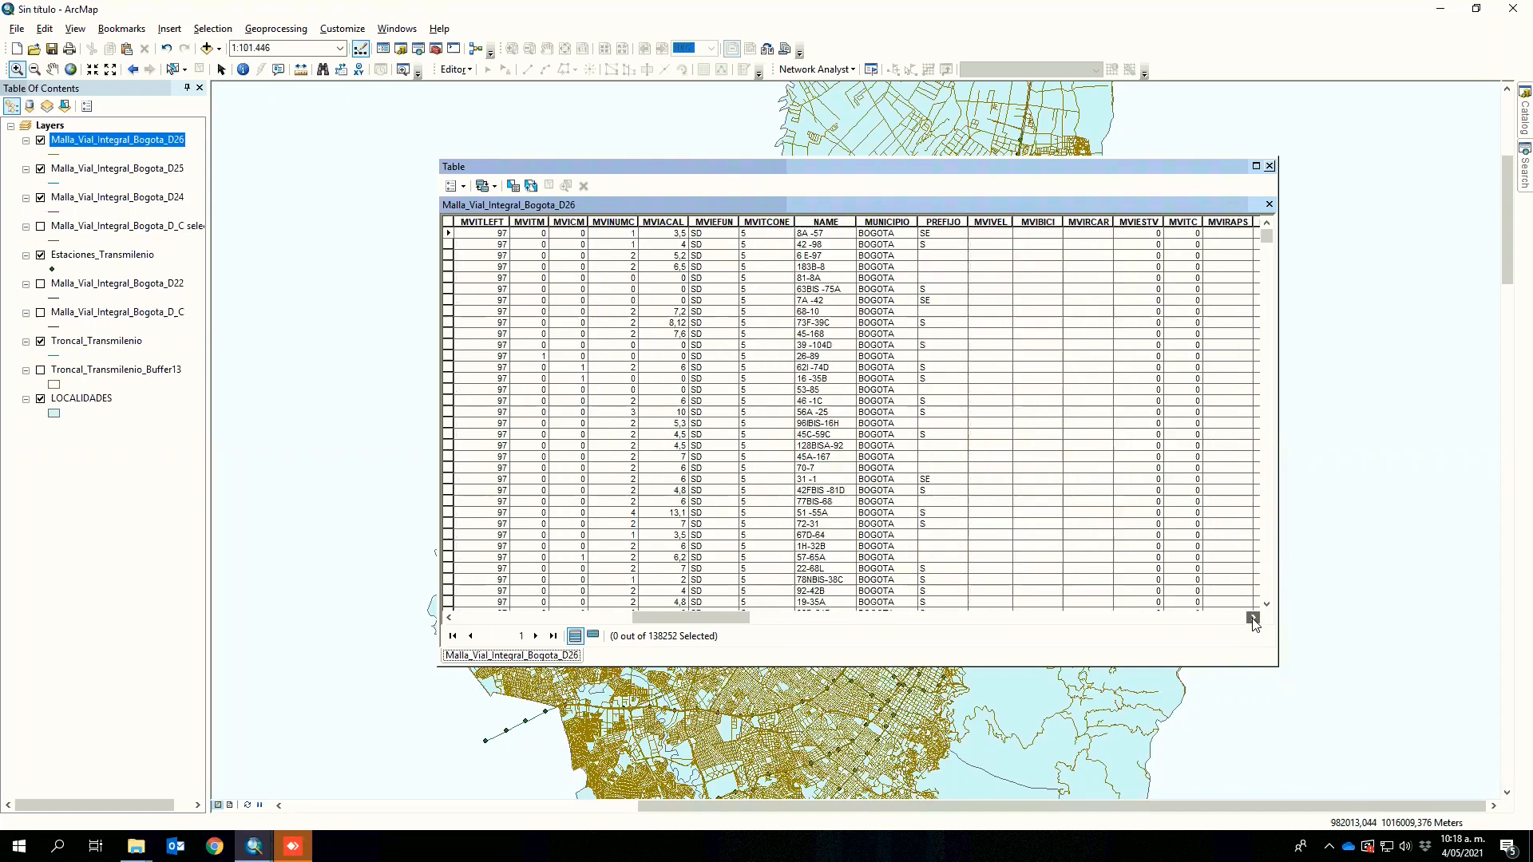
left_click(1253, 618)
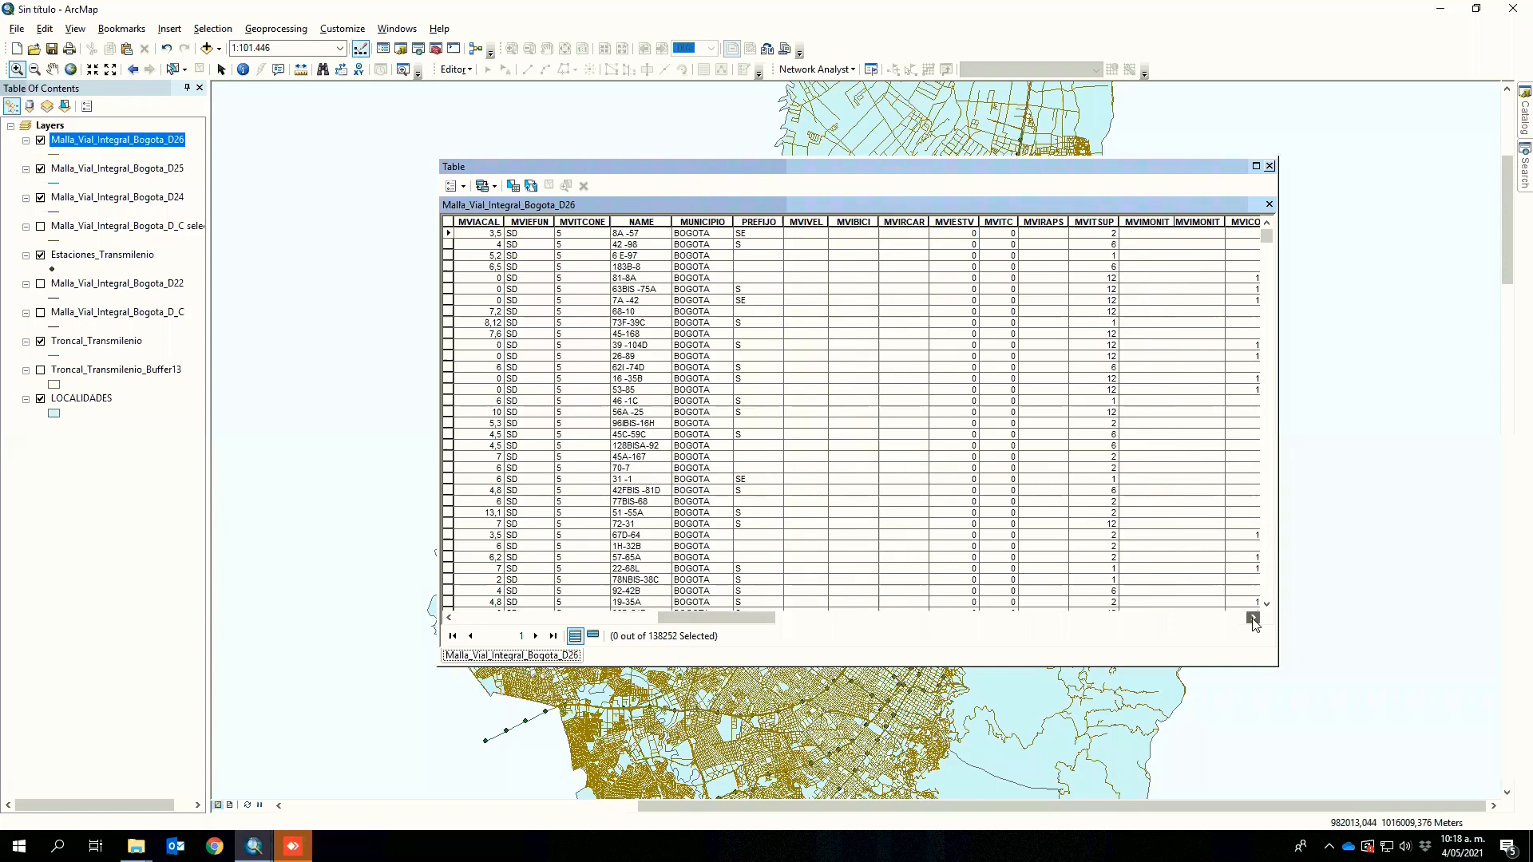
left_click(1253, 618)
left_click(1253, 619)
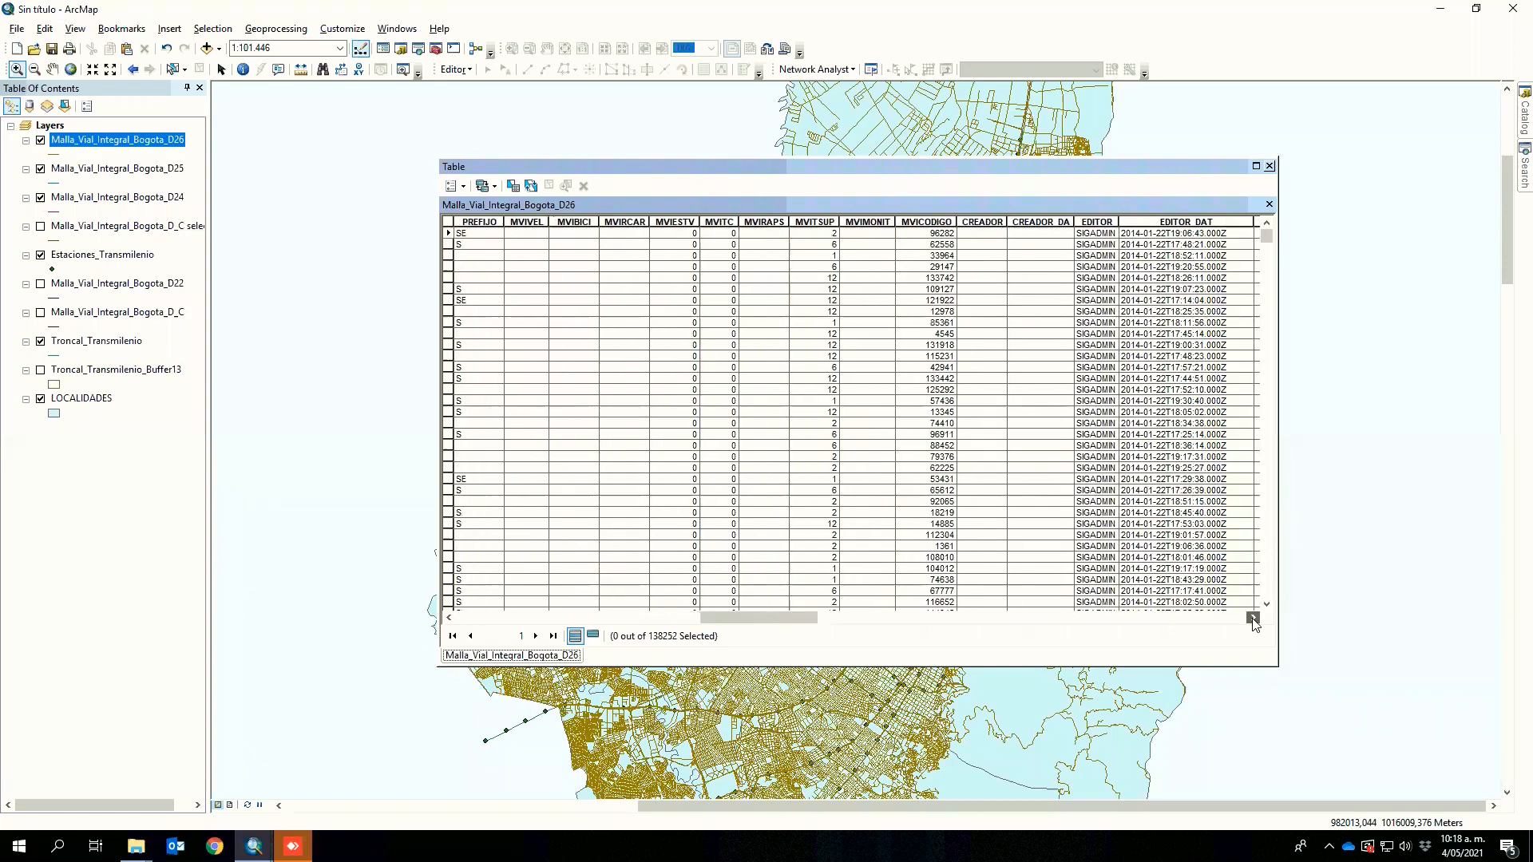
left_click(1253, 618)
left_click(1253, 618)
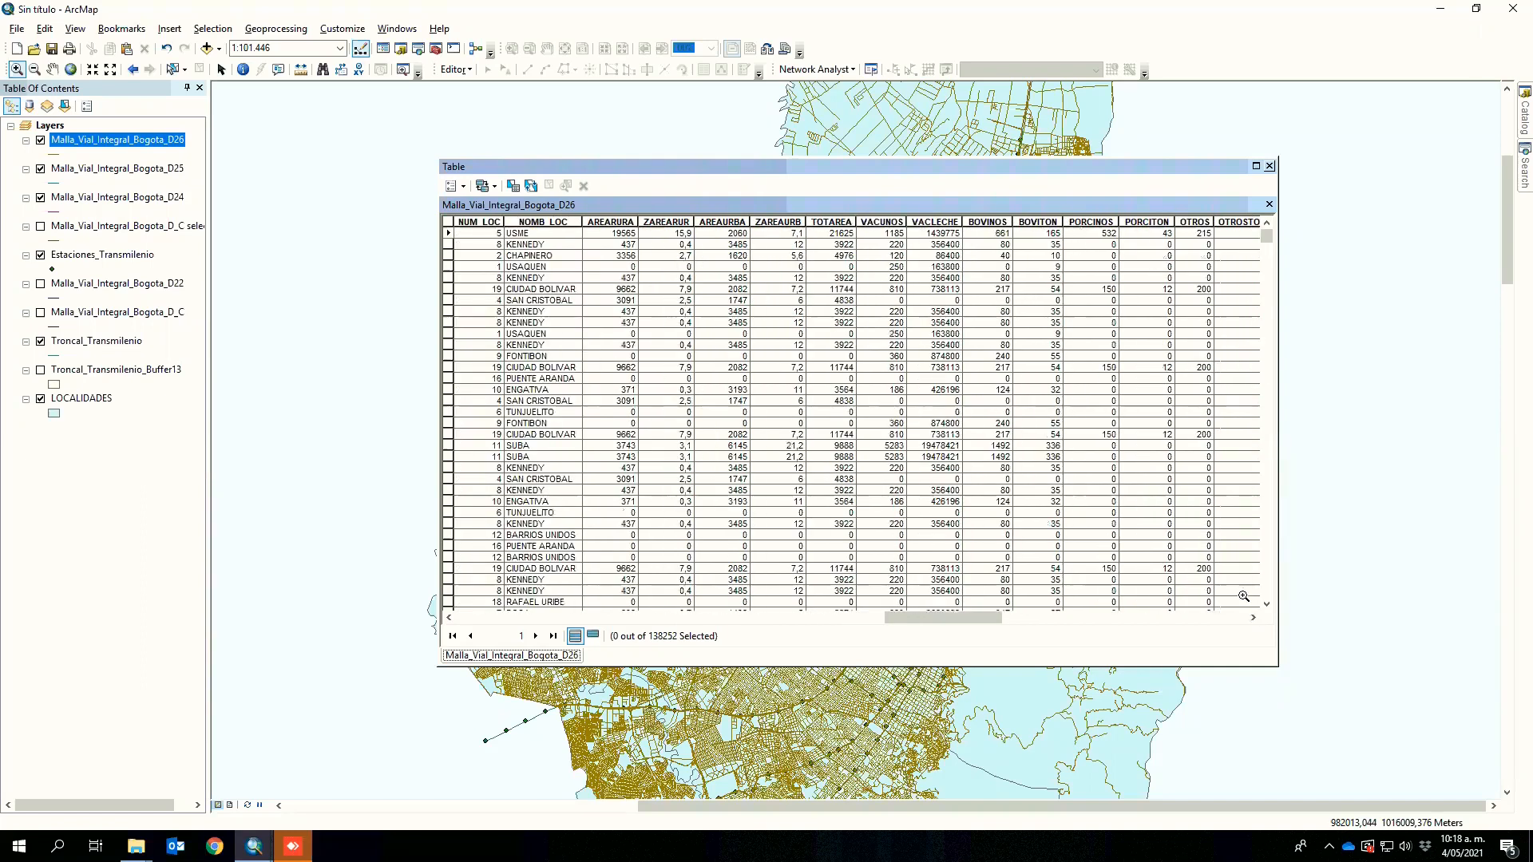
left_click(1253, 620)
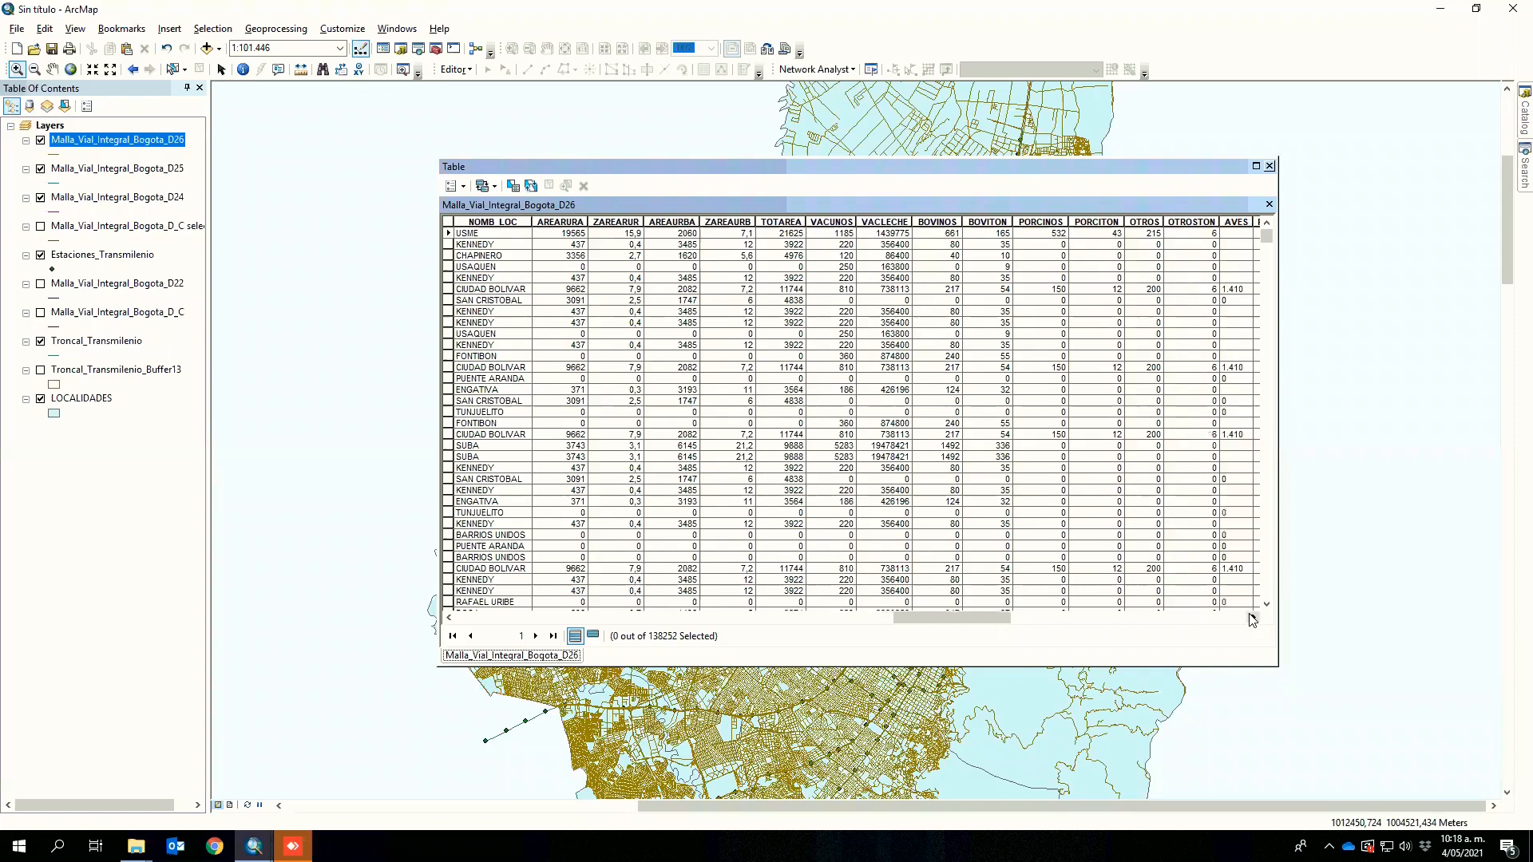
left_click(1253, 619)
left_click(1253, 619)
left_click(1253, 620)
left_click(1253, 619)
left_click(1253, 620)
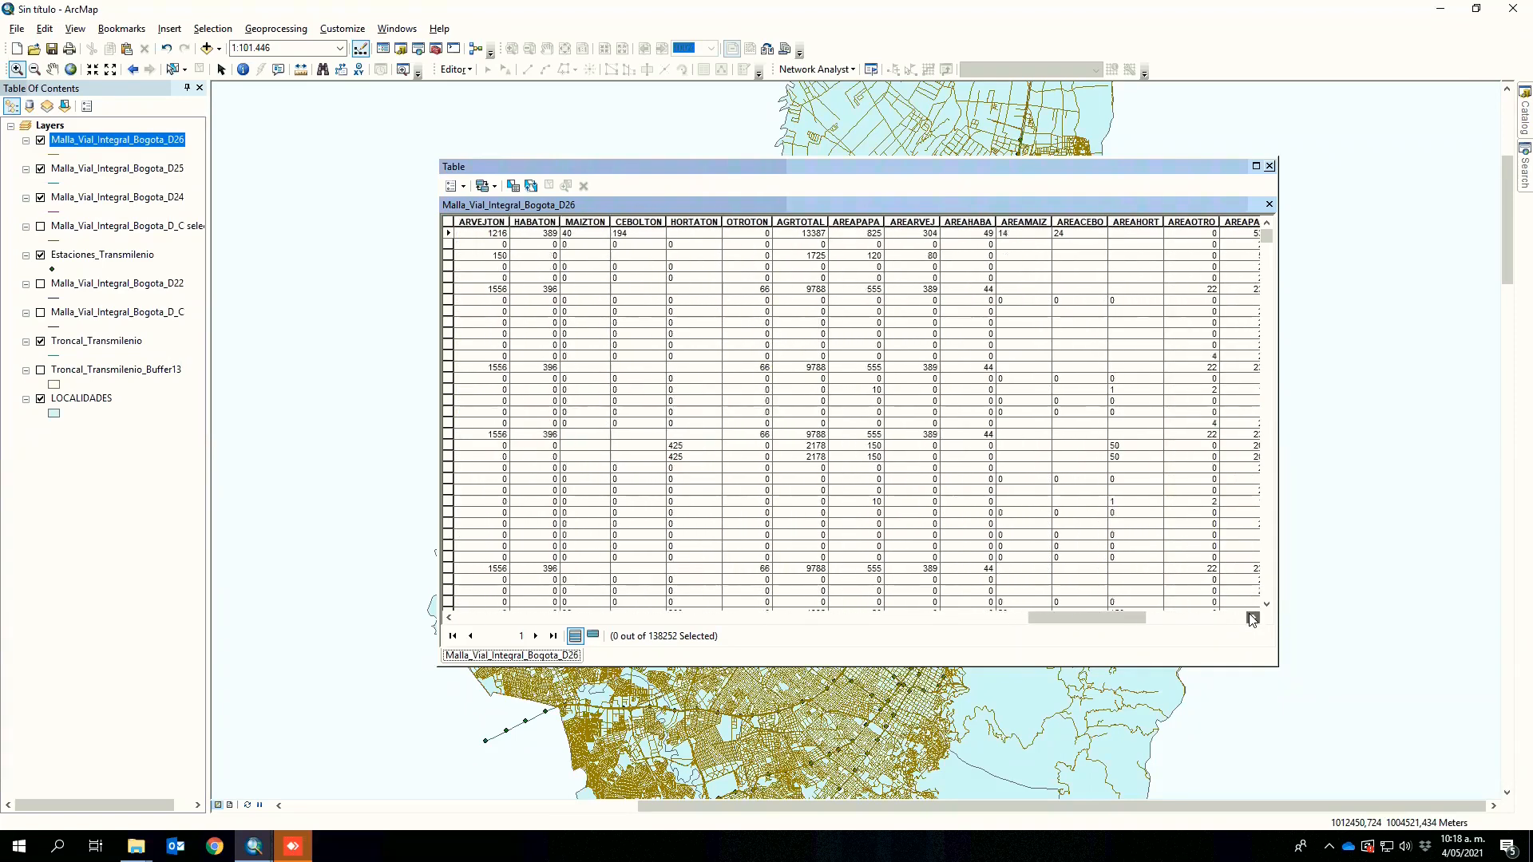
left_click(1253, 620)
left_click(1253, 619)
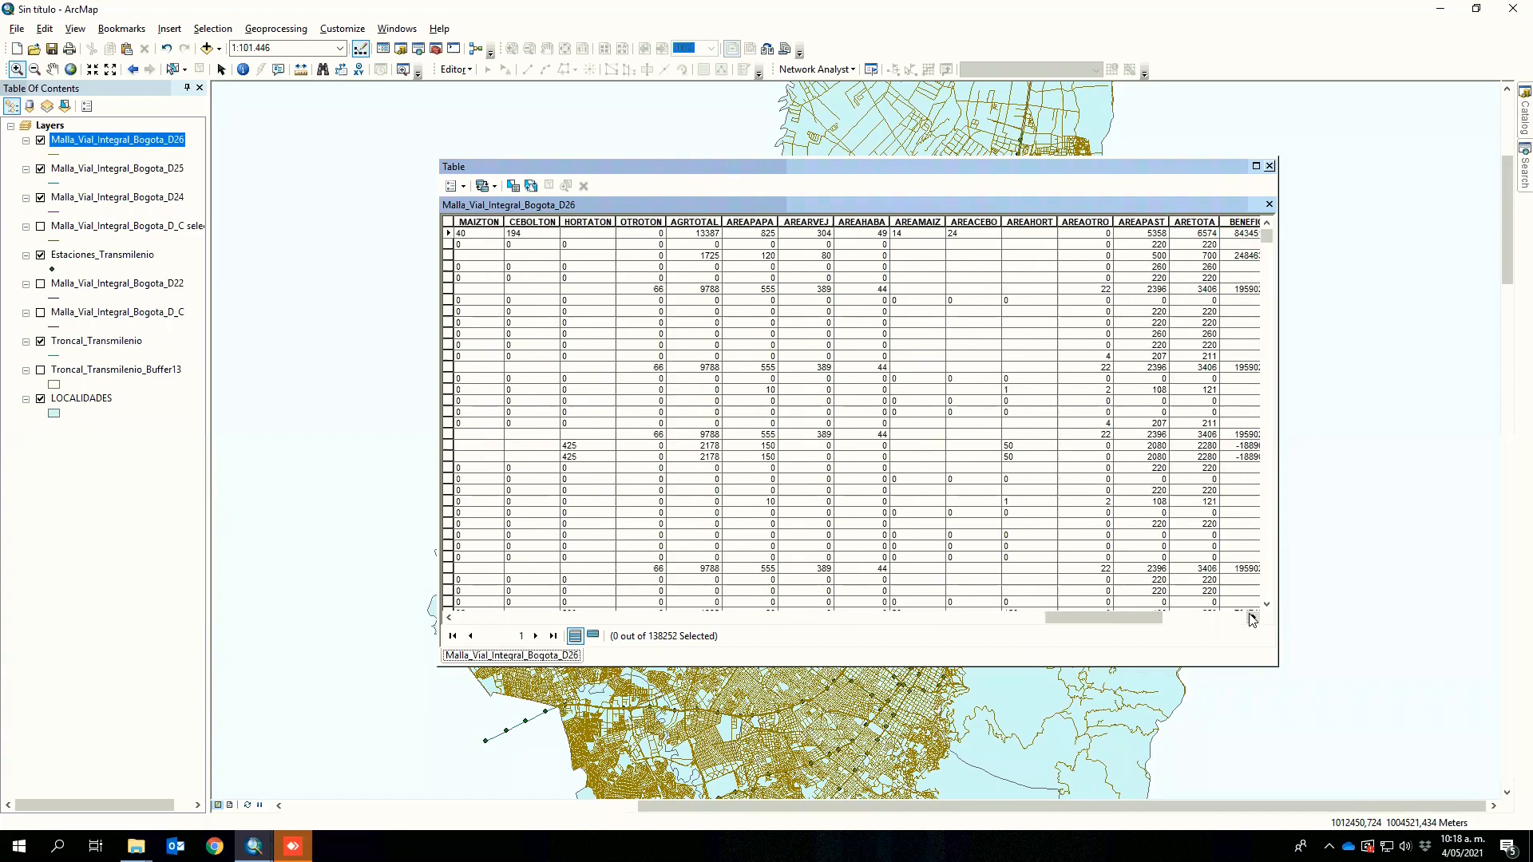
left_click(1253, 619)
left_click(1253, 620)
left_click(1253, 619)
left_click(1253, 620)
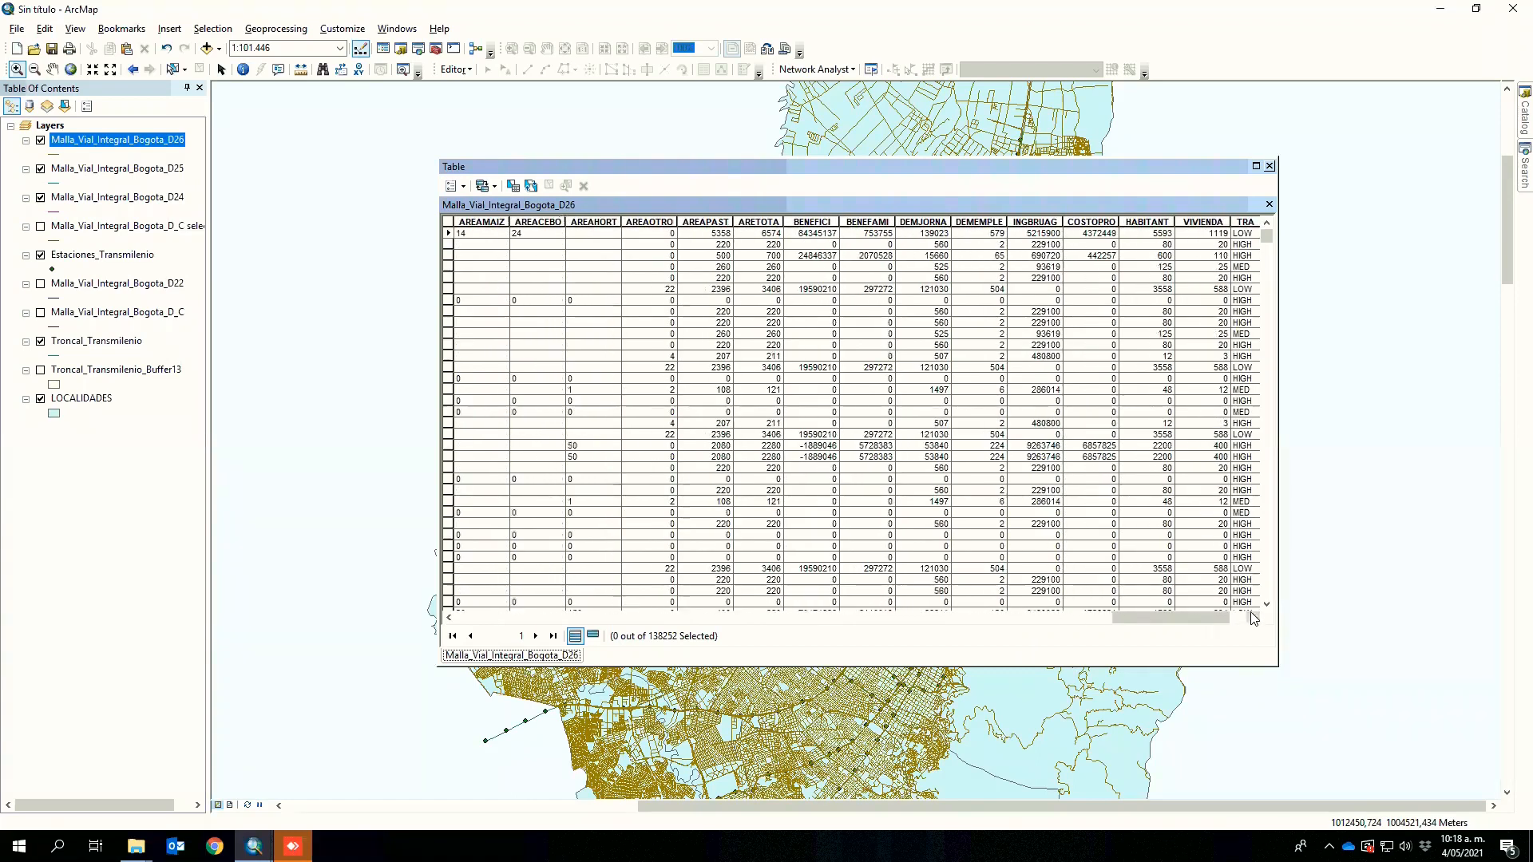
left_click(1253, 620)
left_click(1253, 620)
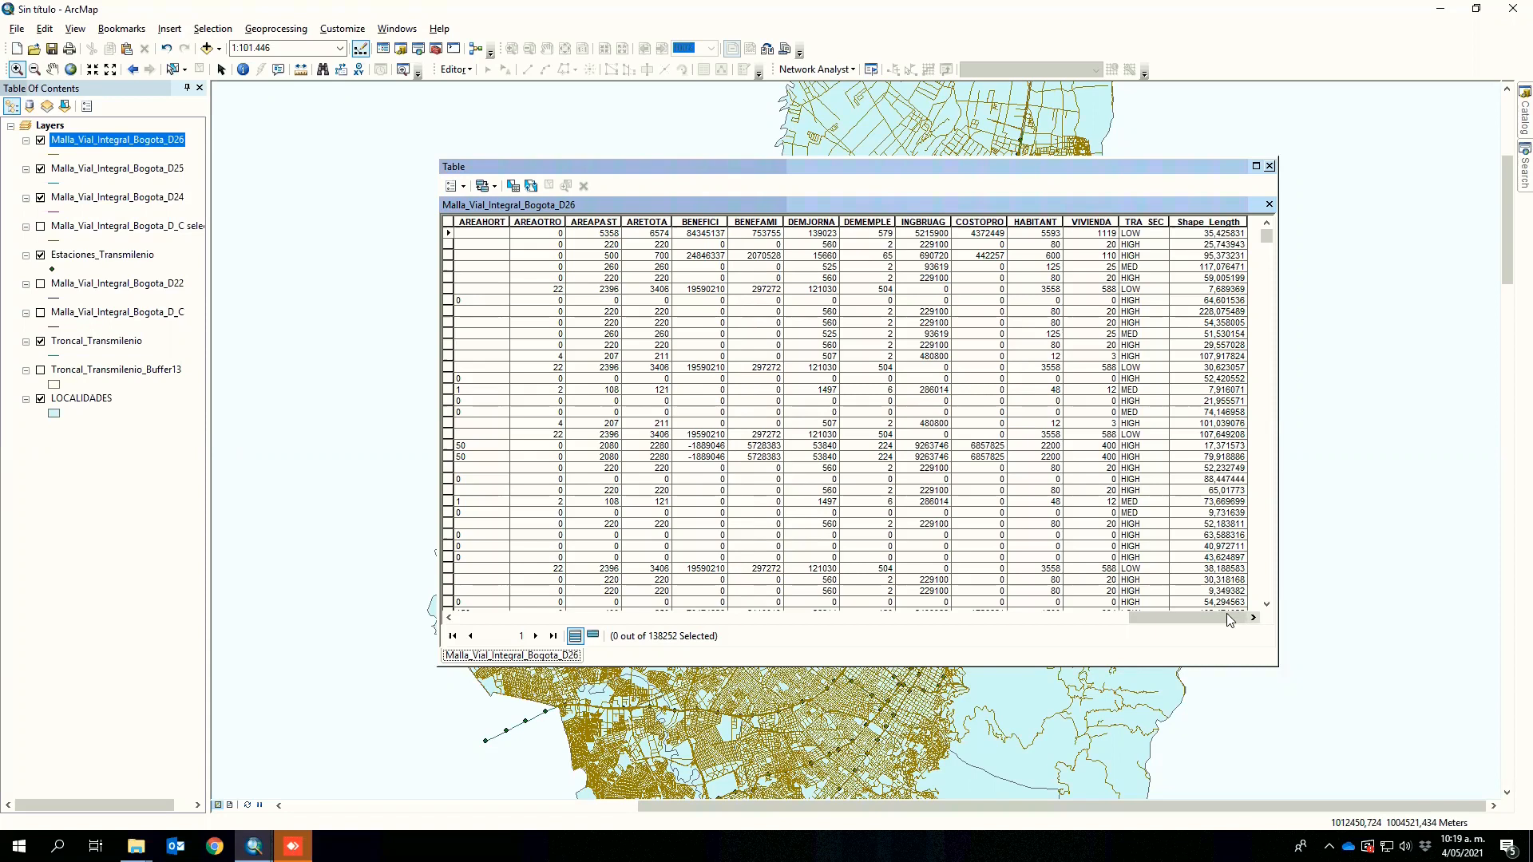
left_click_drag(1226, 613, 484, 610)
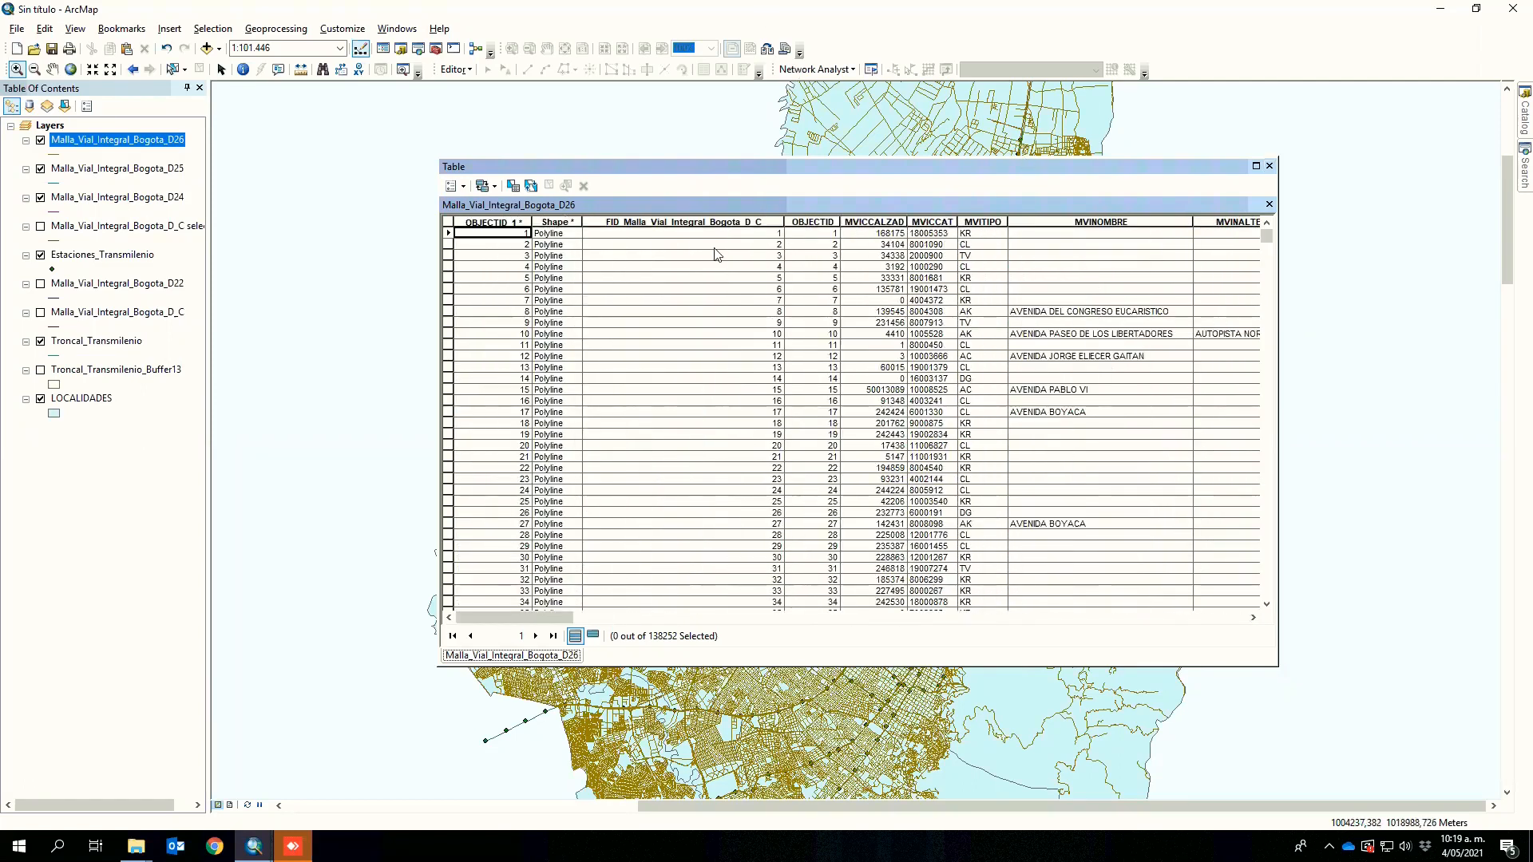
- Compare the original Malla_Vial_Integral_Bogota_D_C roads with the intersected Malla_Vial_Integral_Bogota_D26 layer by toggling their visibility
left_click(40, 313)
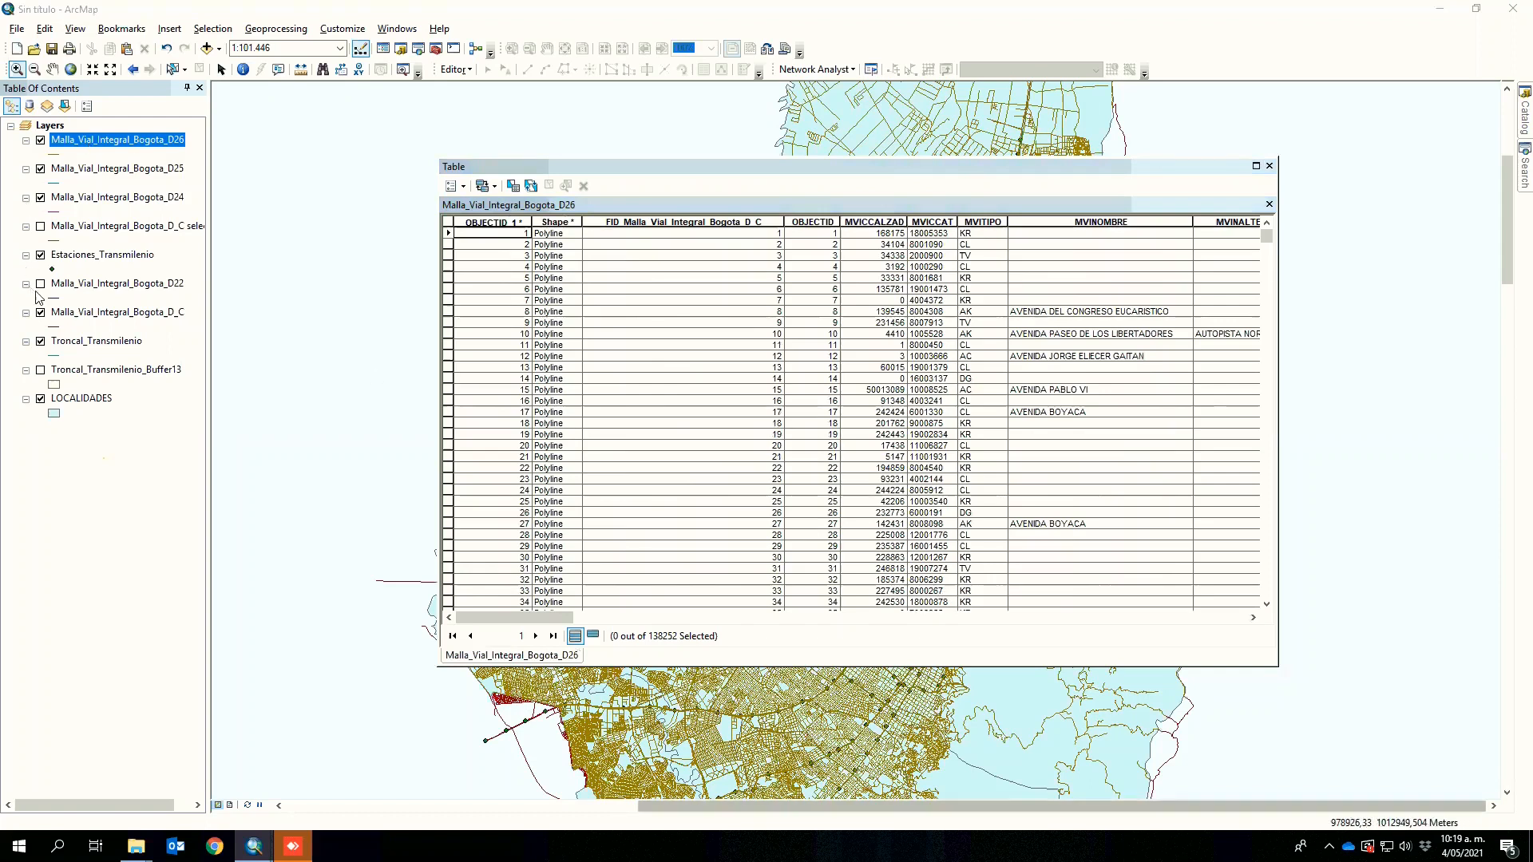
left_click(40, 140)
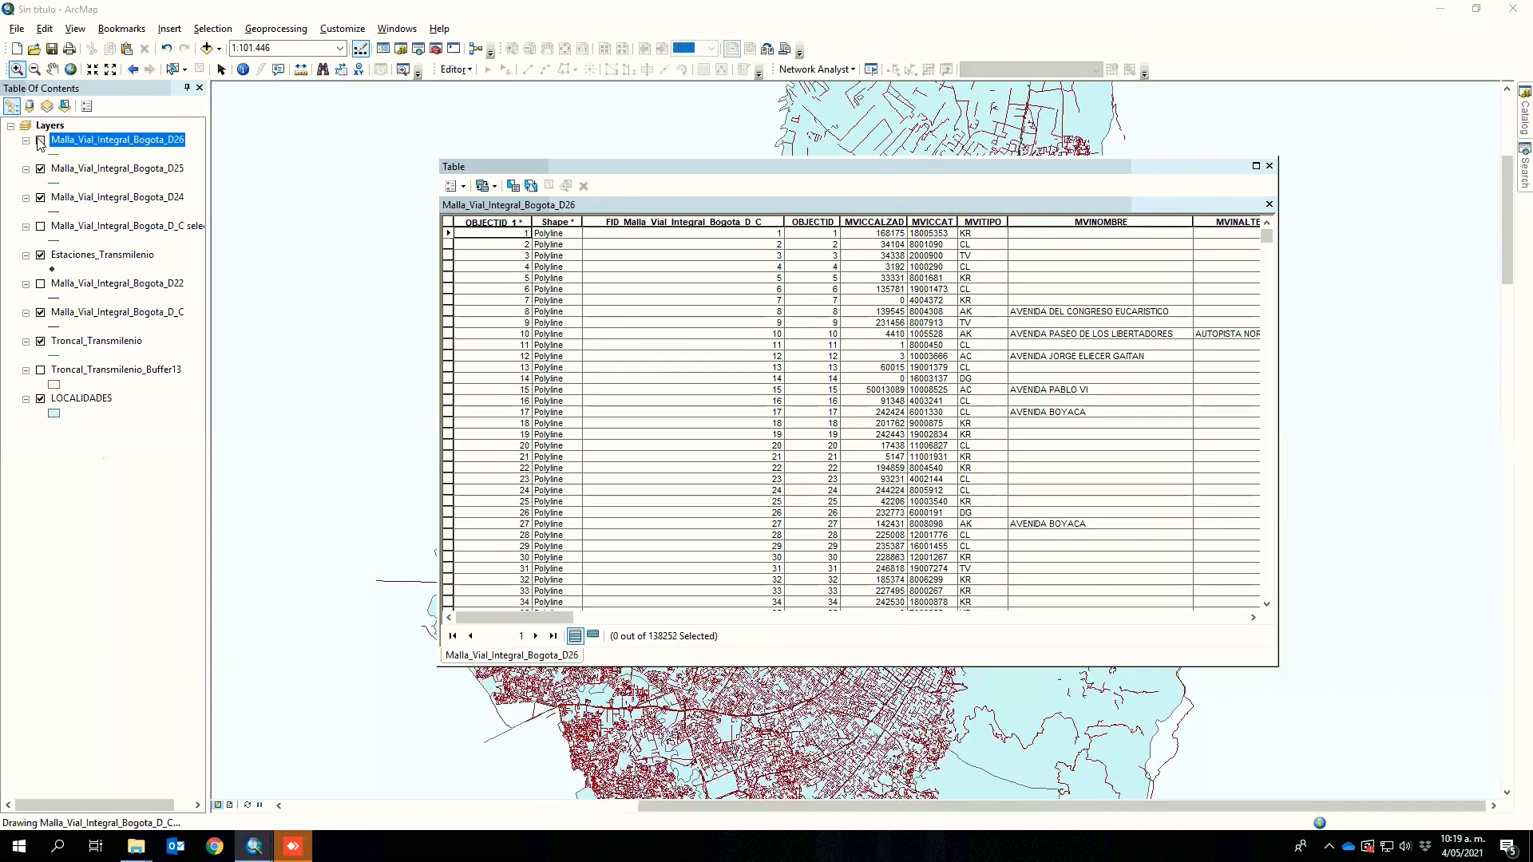
left_click(40, 312)
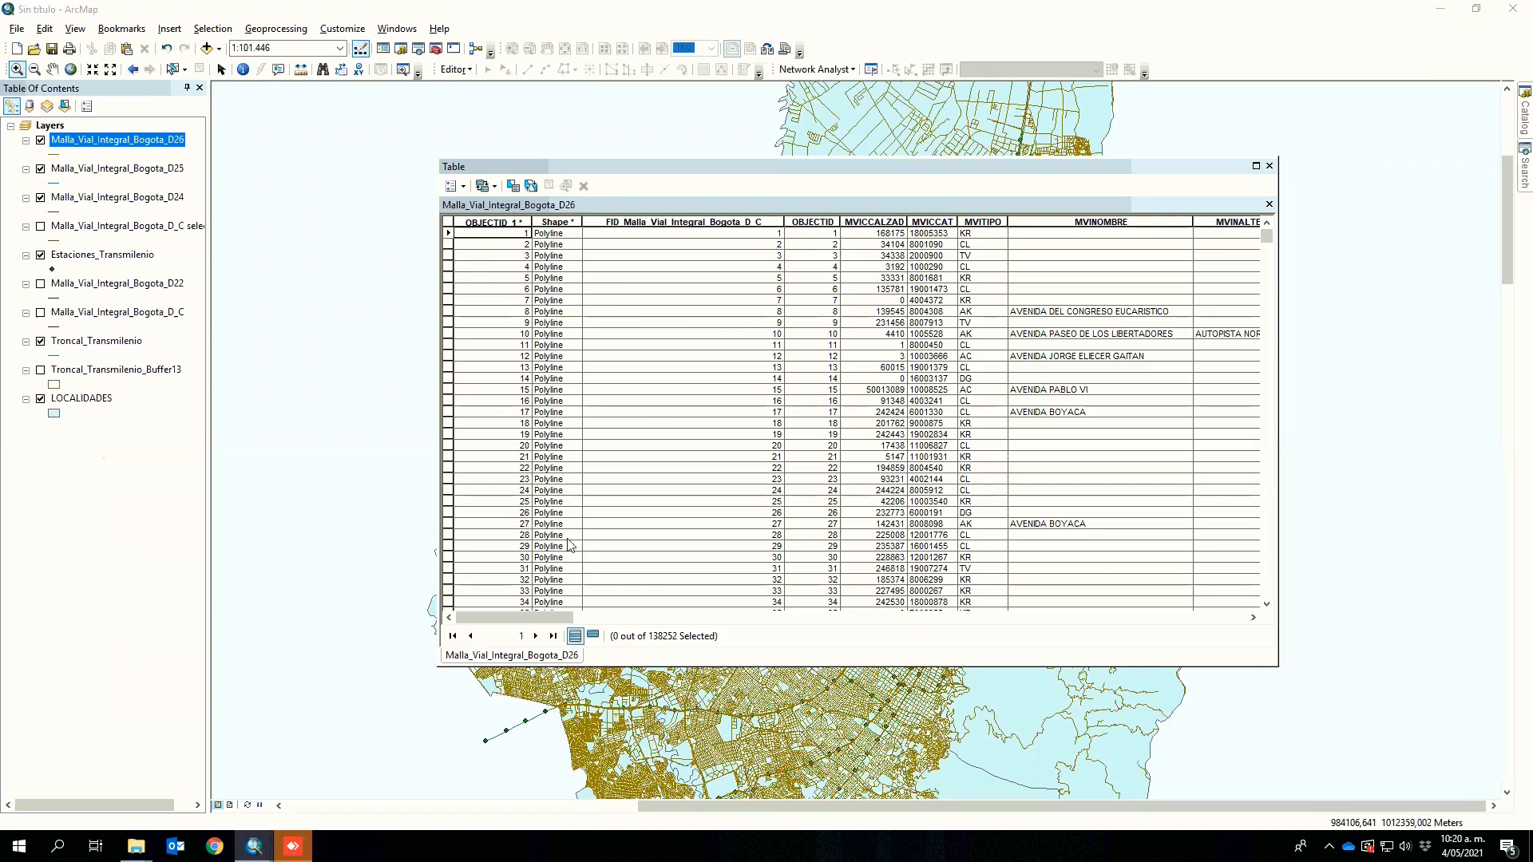
- Set up a Summarize on NOMB_LOC with the Sum of LongMia, cancel it, and close the attribute table
left_click(1043, 617)
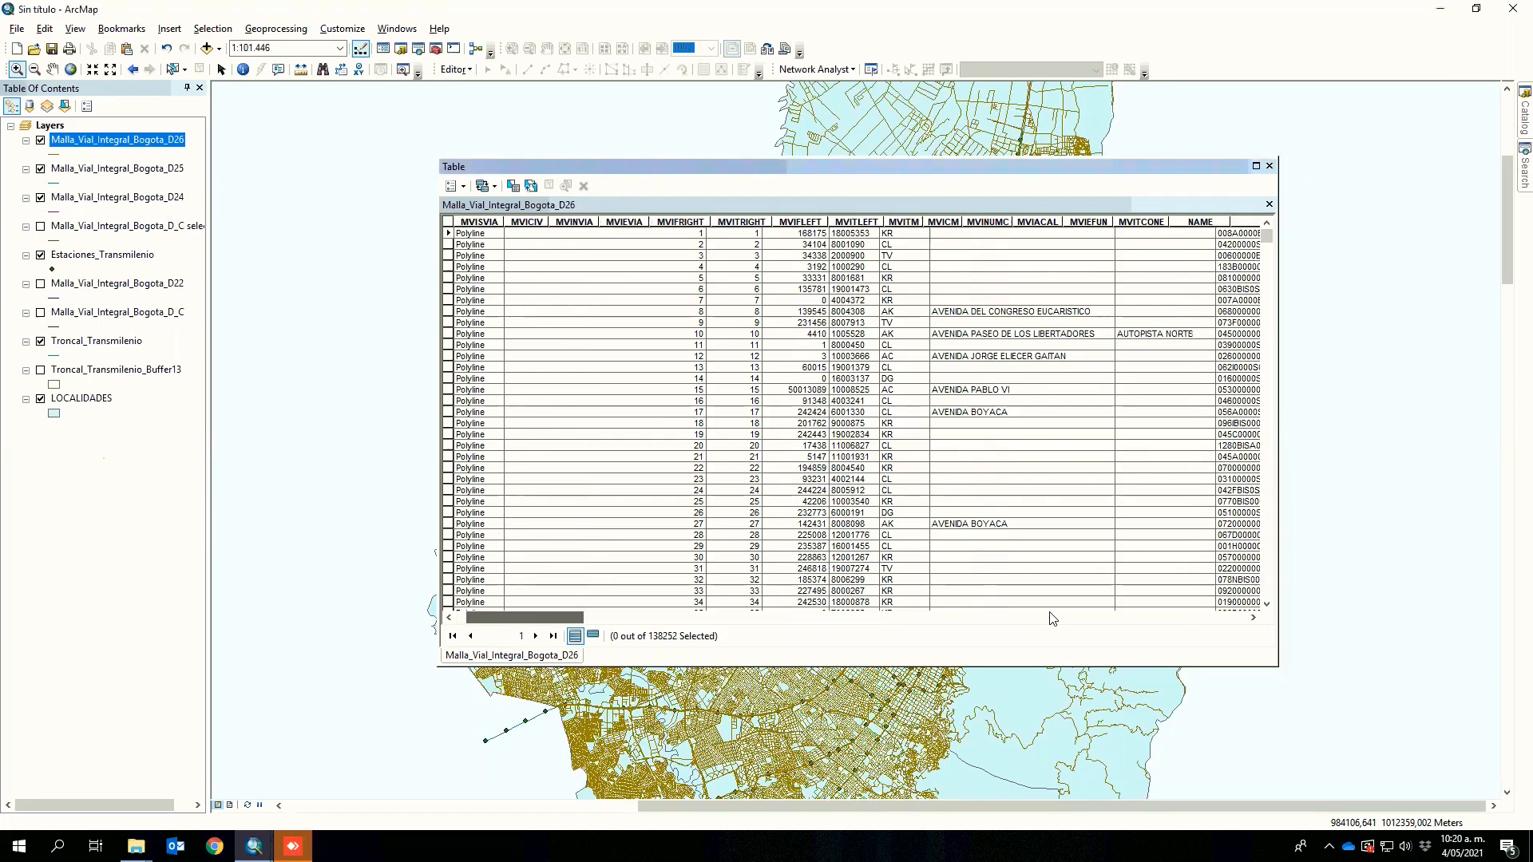
left_click(970, 616)
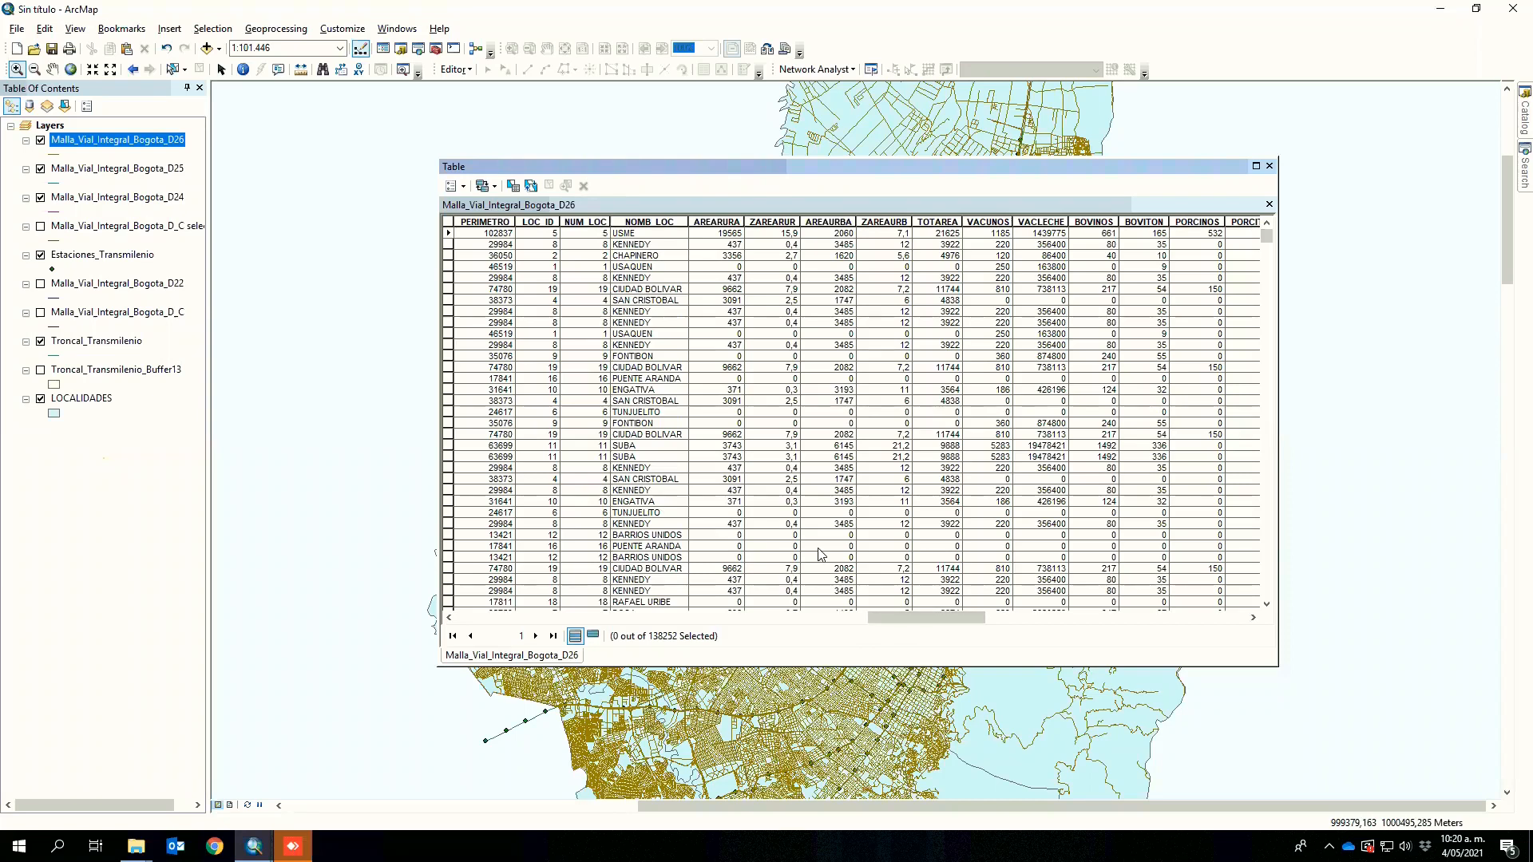
right_click(640, 226)
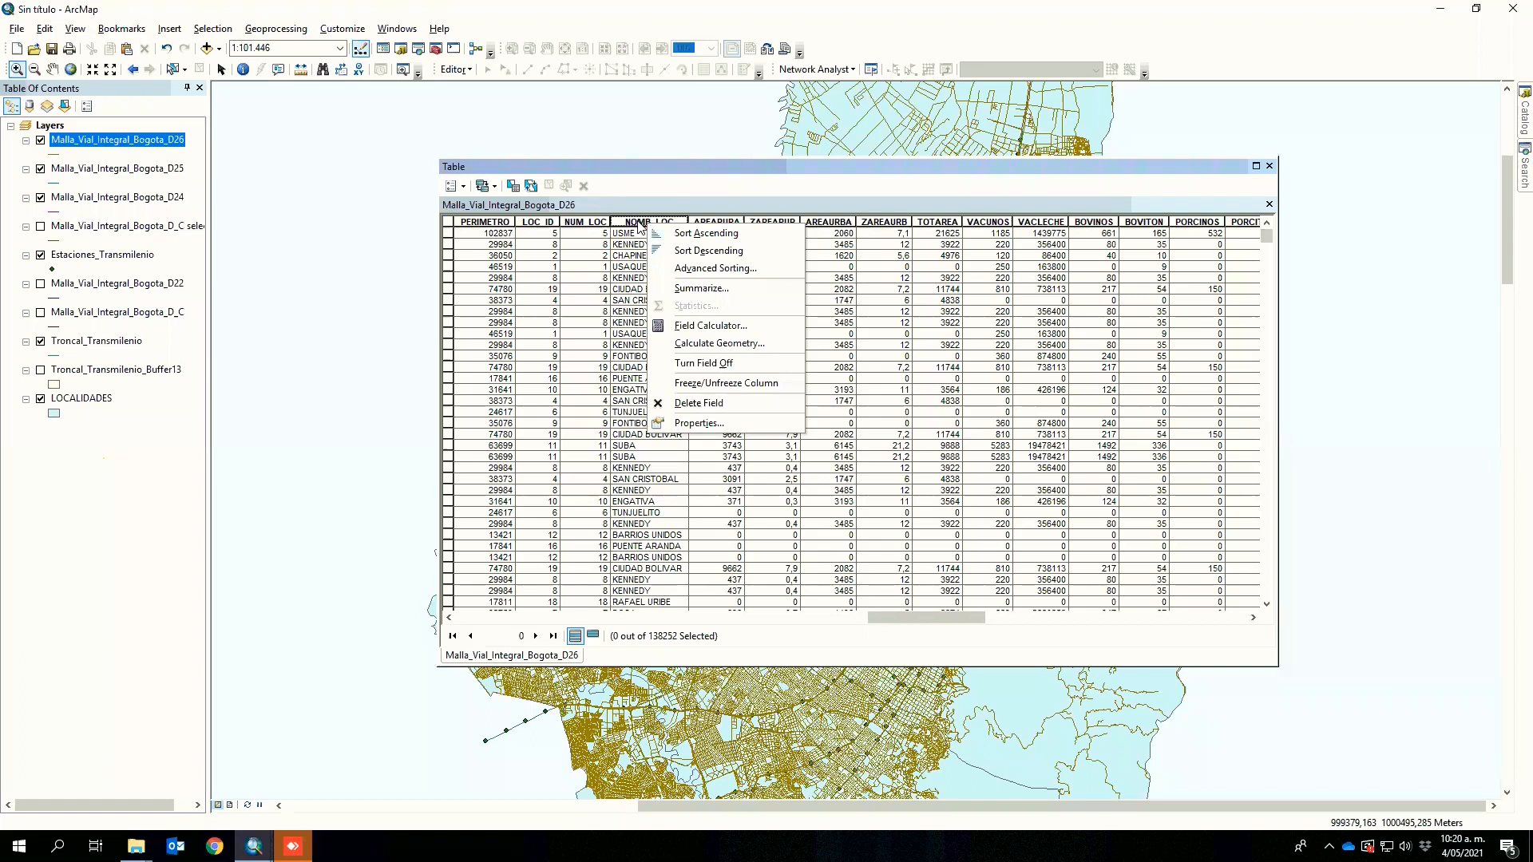
left_click(771, 291)
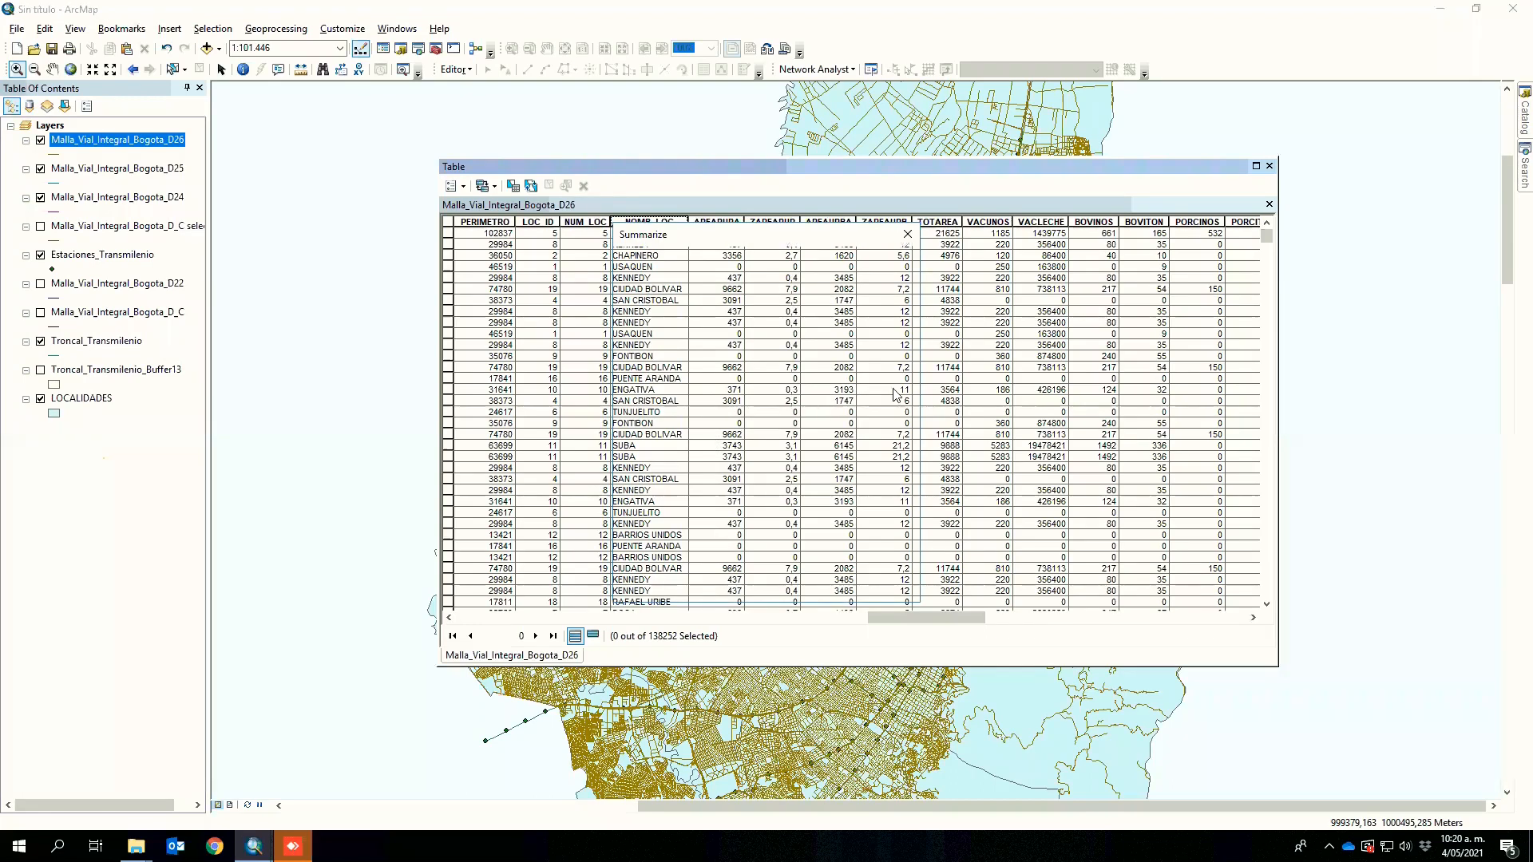
left_click(880, 419)
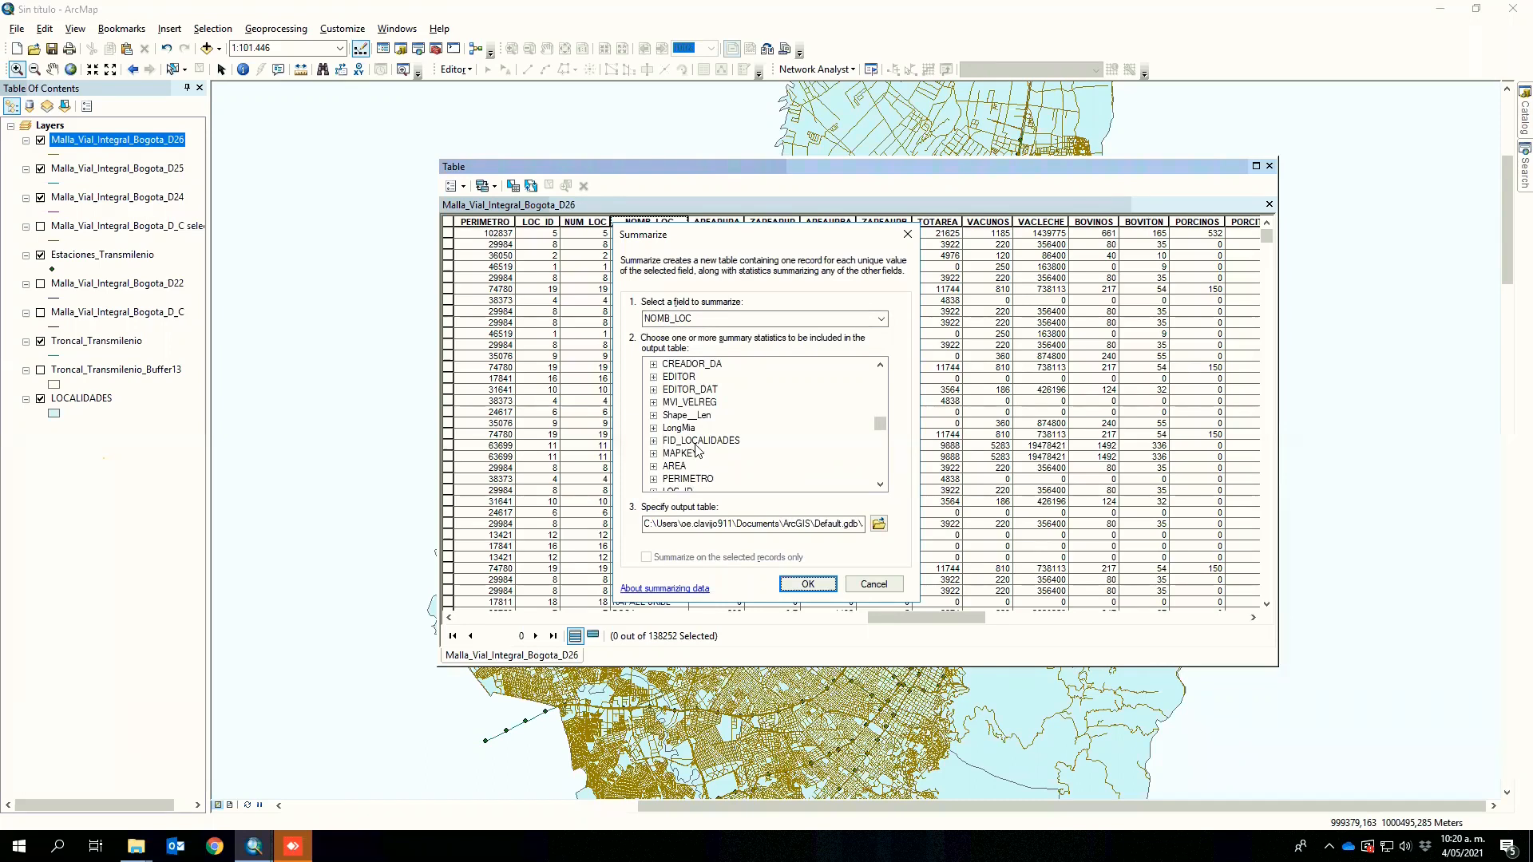
left_click(654, 428)
left_click(684, 454)
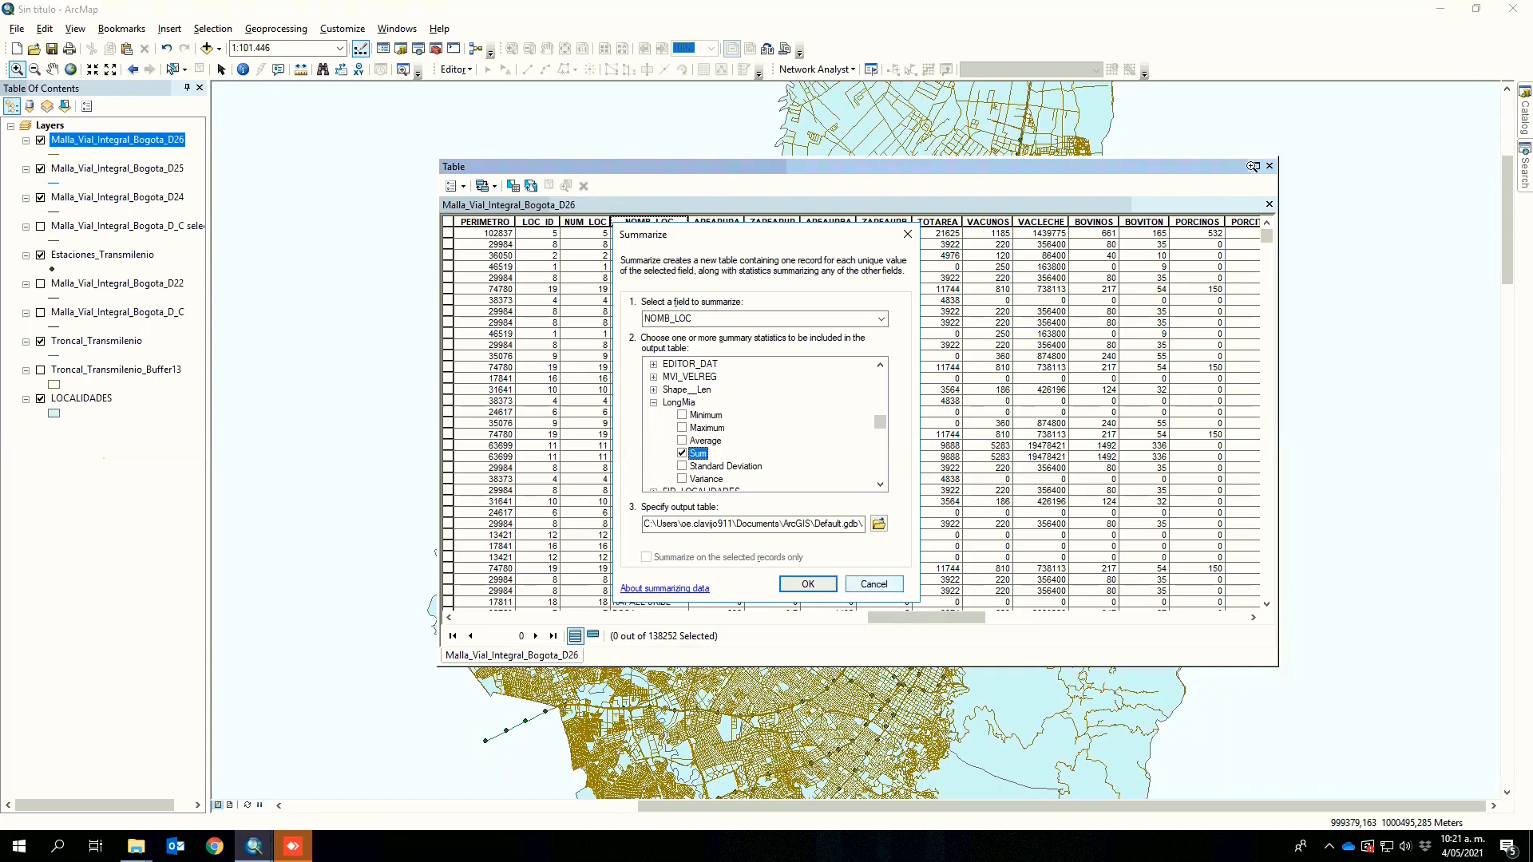
key("Escape")
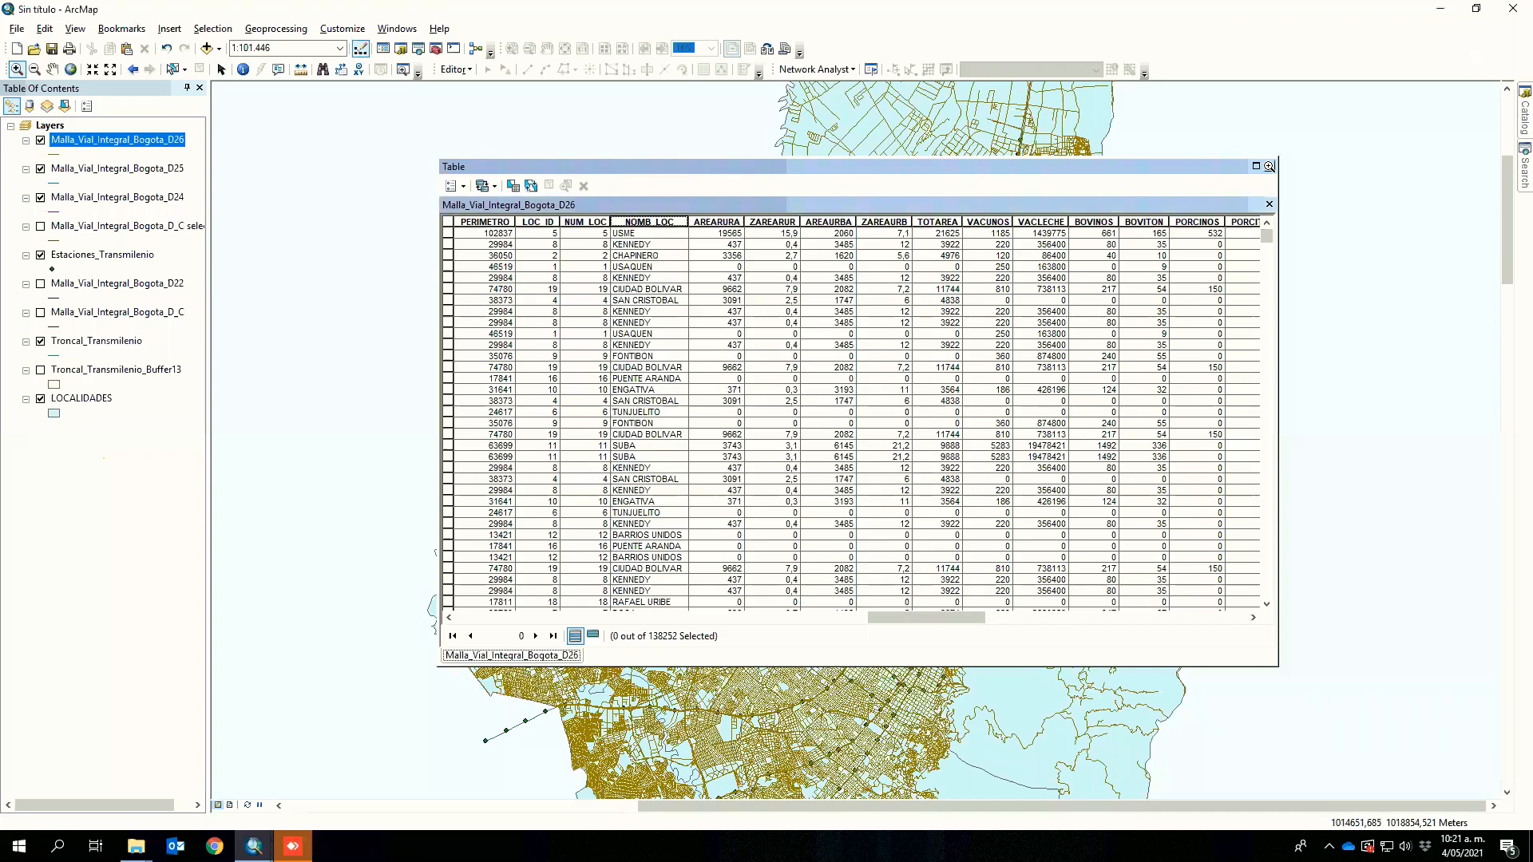
left_click(1270, 166)
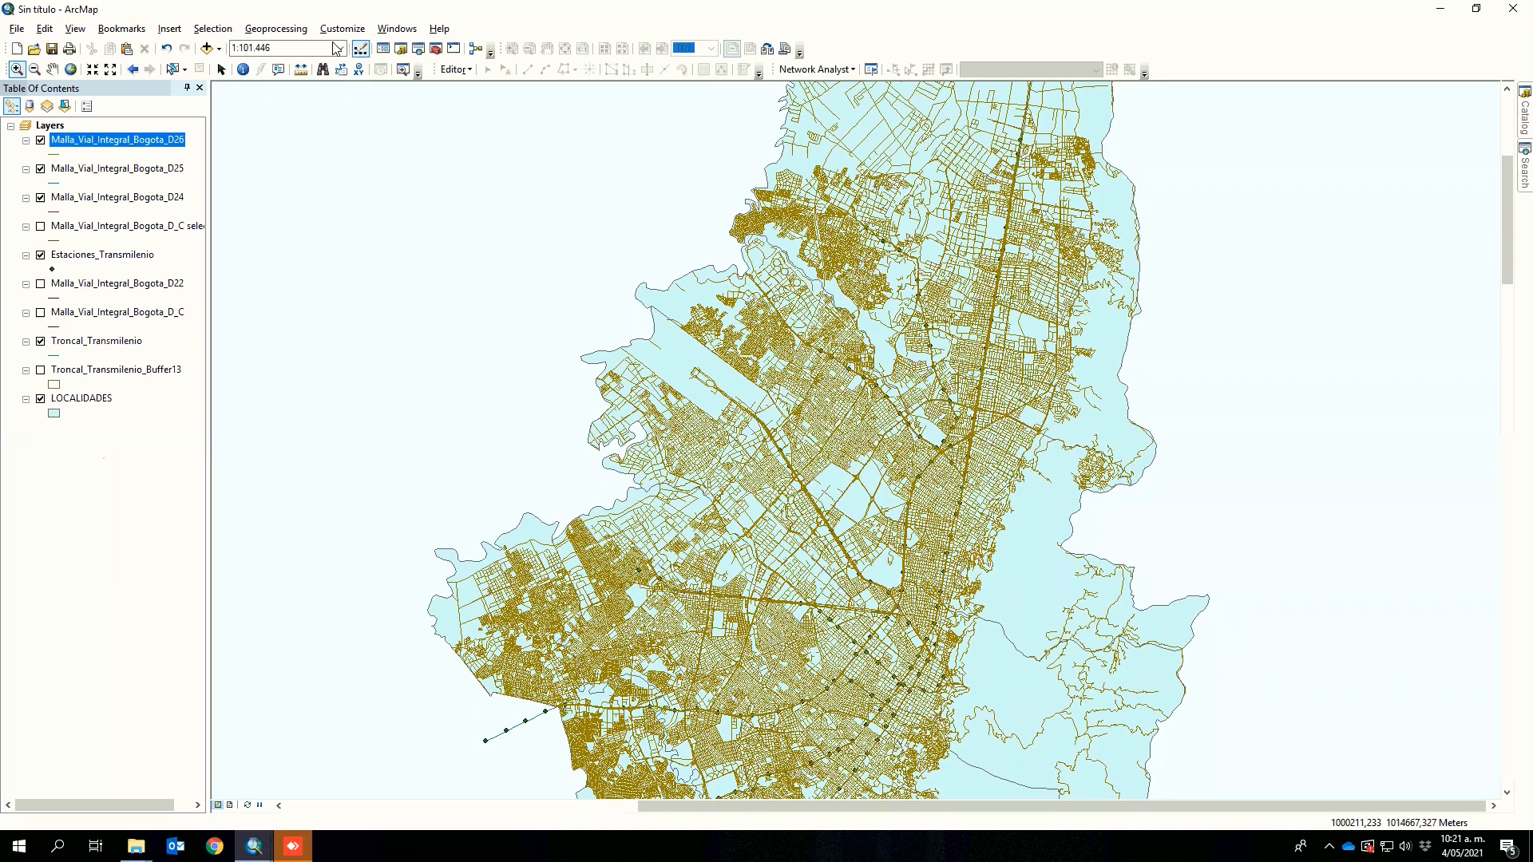
- Add a Double field named LongMia2 to the Malla_Vial_Integral_Bogota_D26 attribute table and close the table
left_click(275, 28)
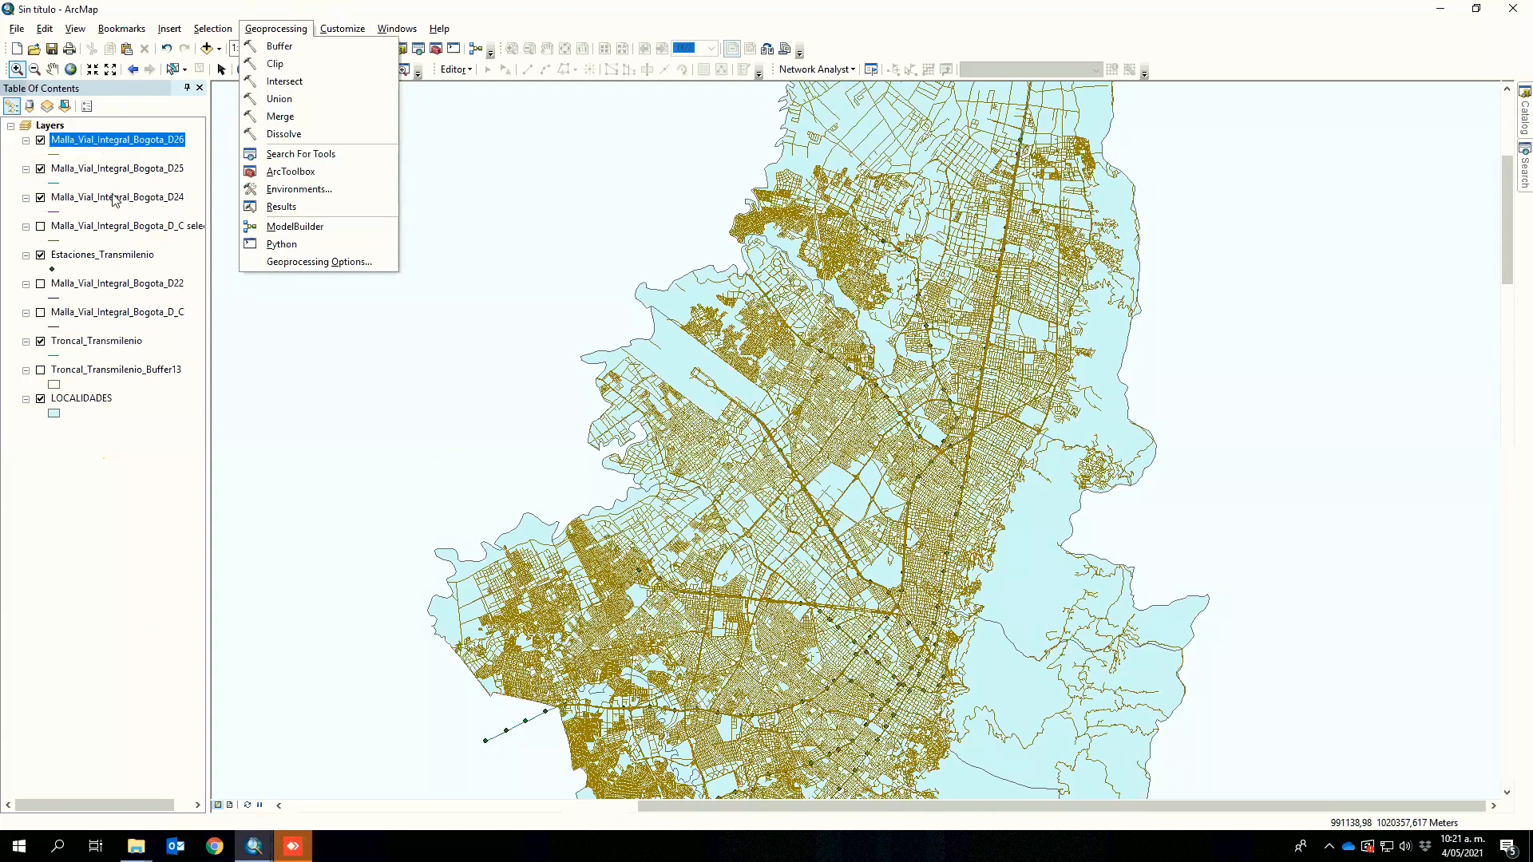
left_click(464, 186)
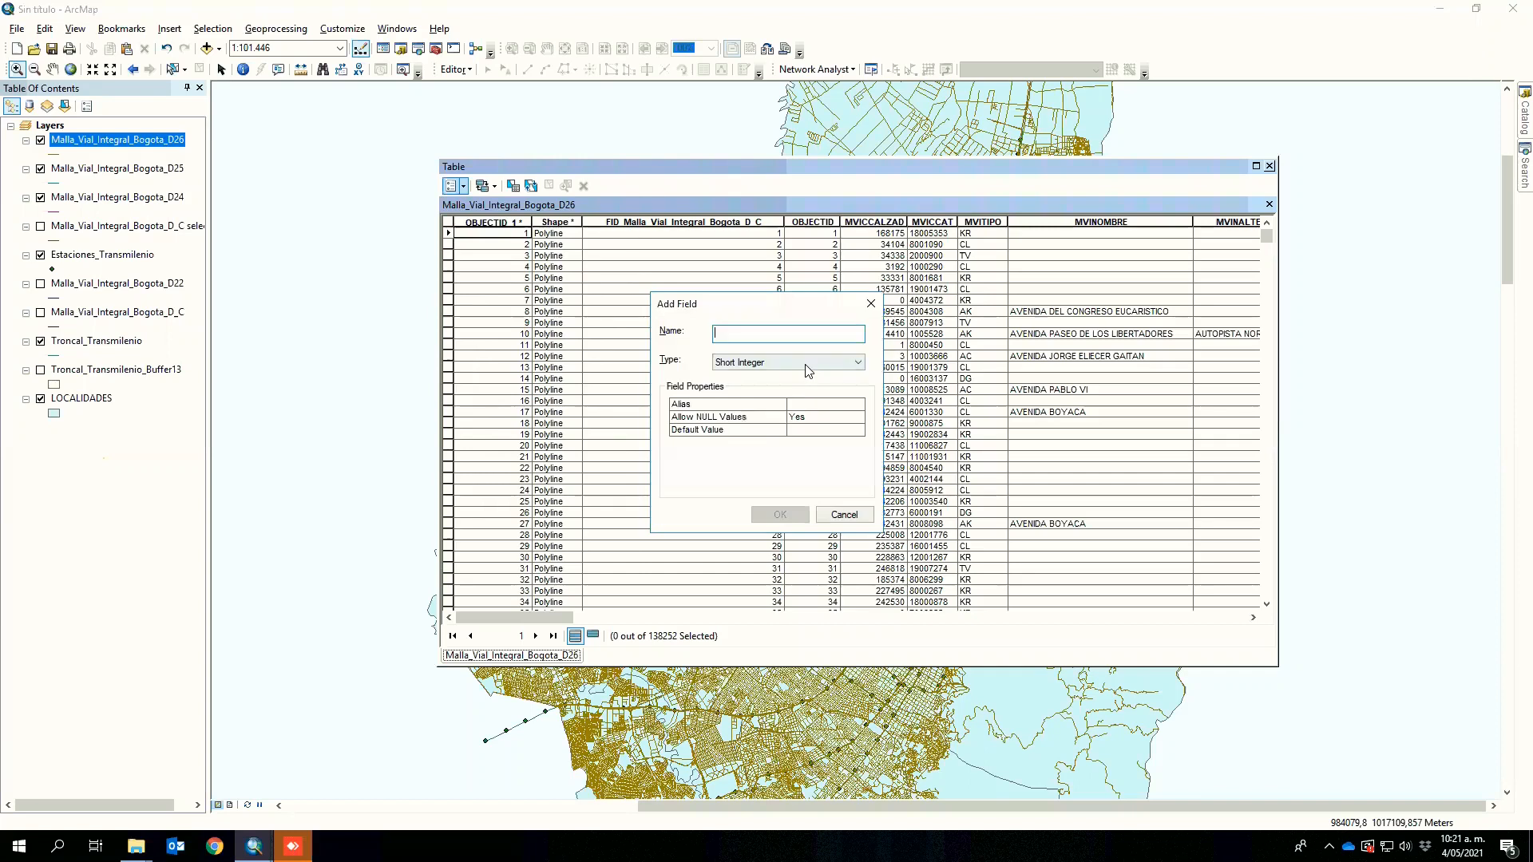
type("Long")
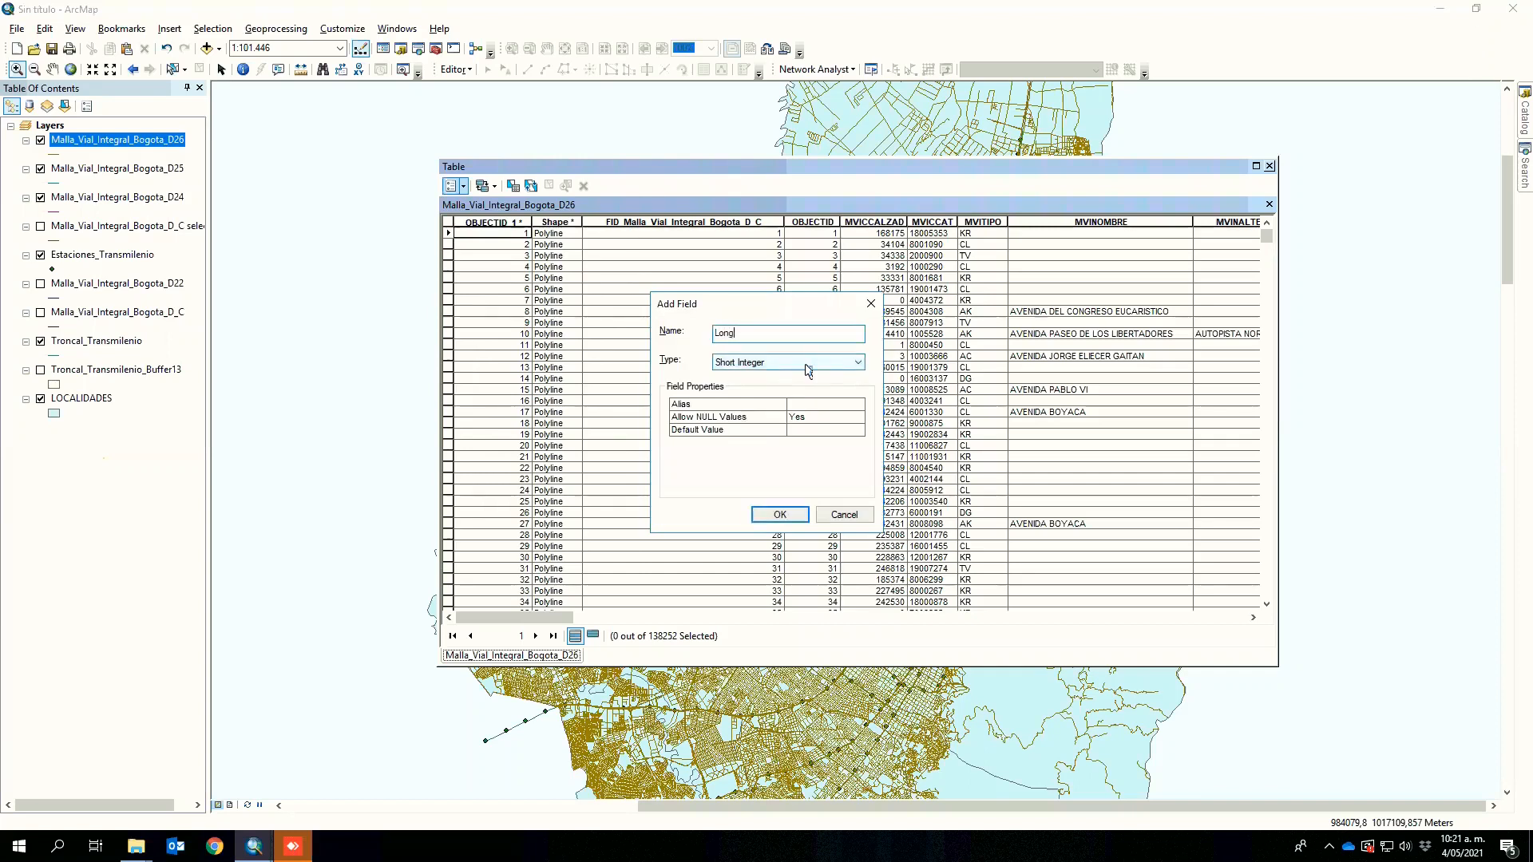
type("Mia2")
left_click(808, 364)
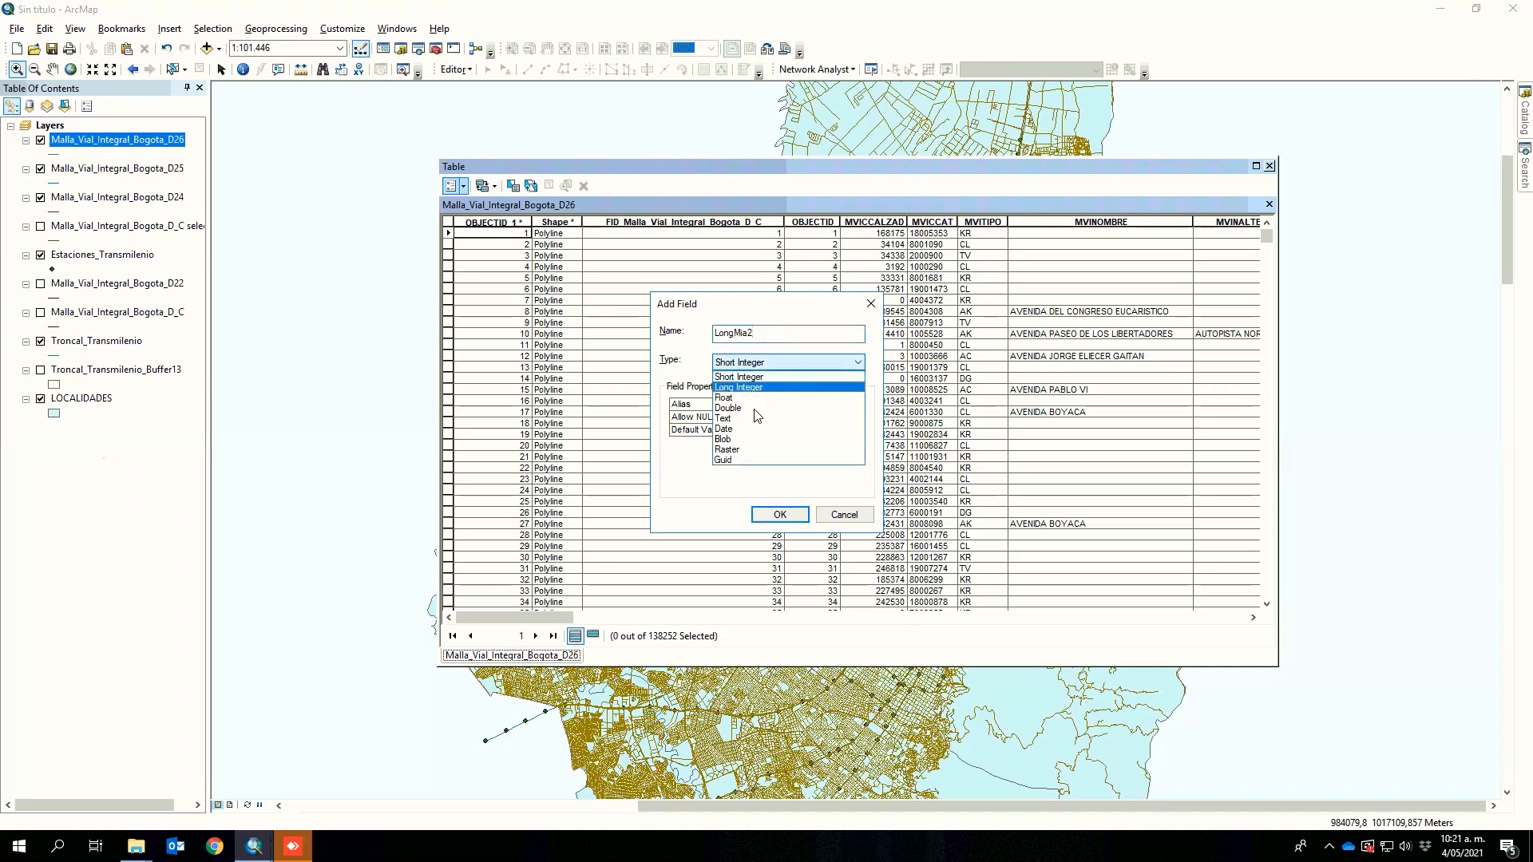
left_click(756, 408)
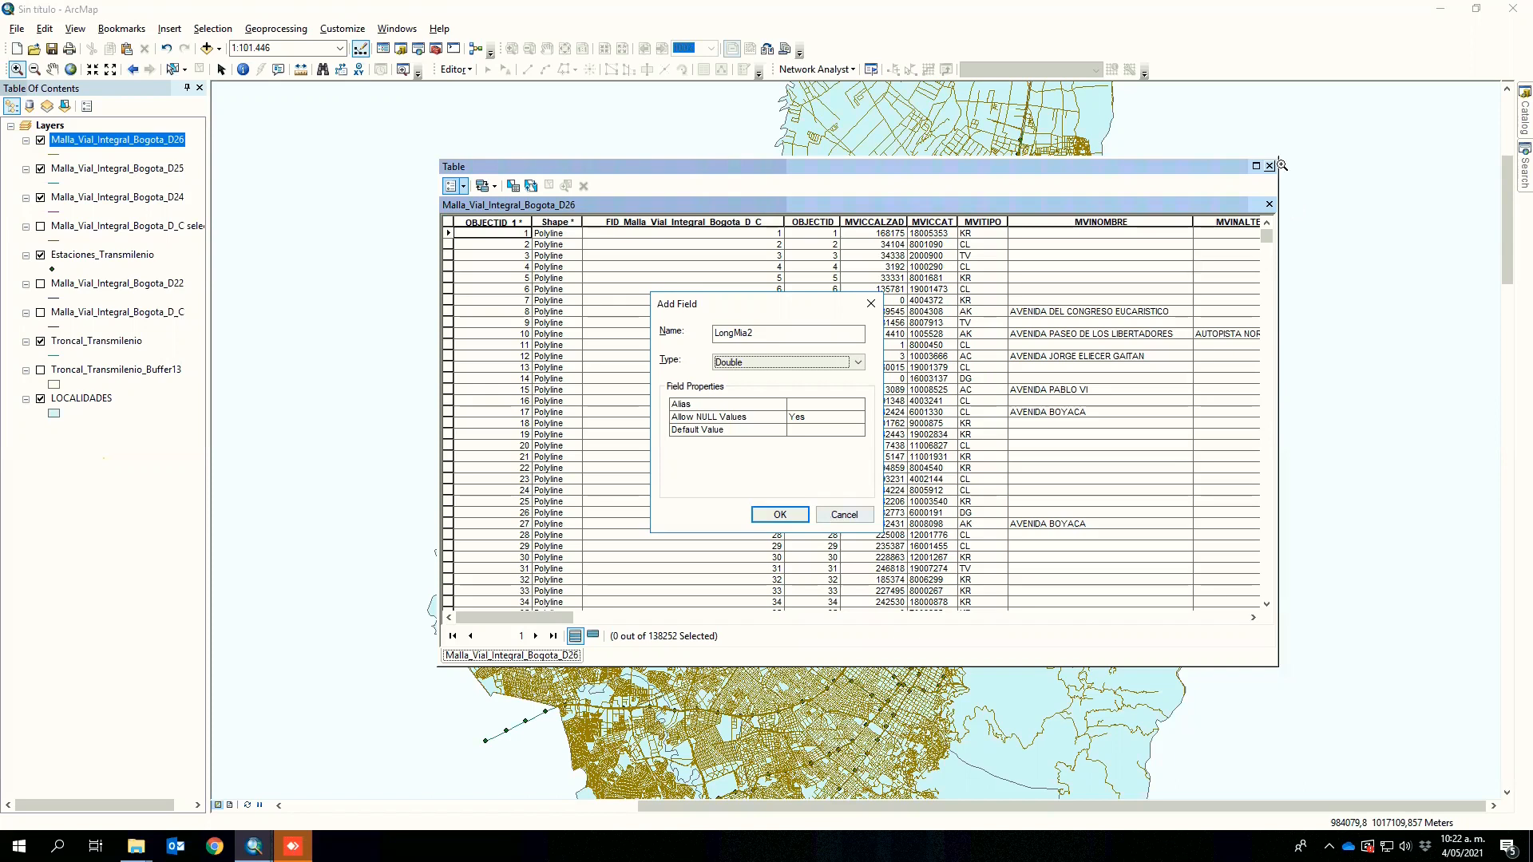
key("Return")
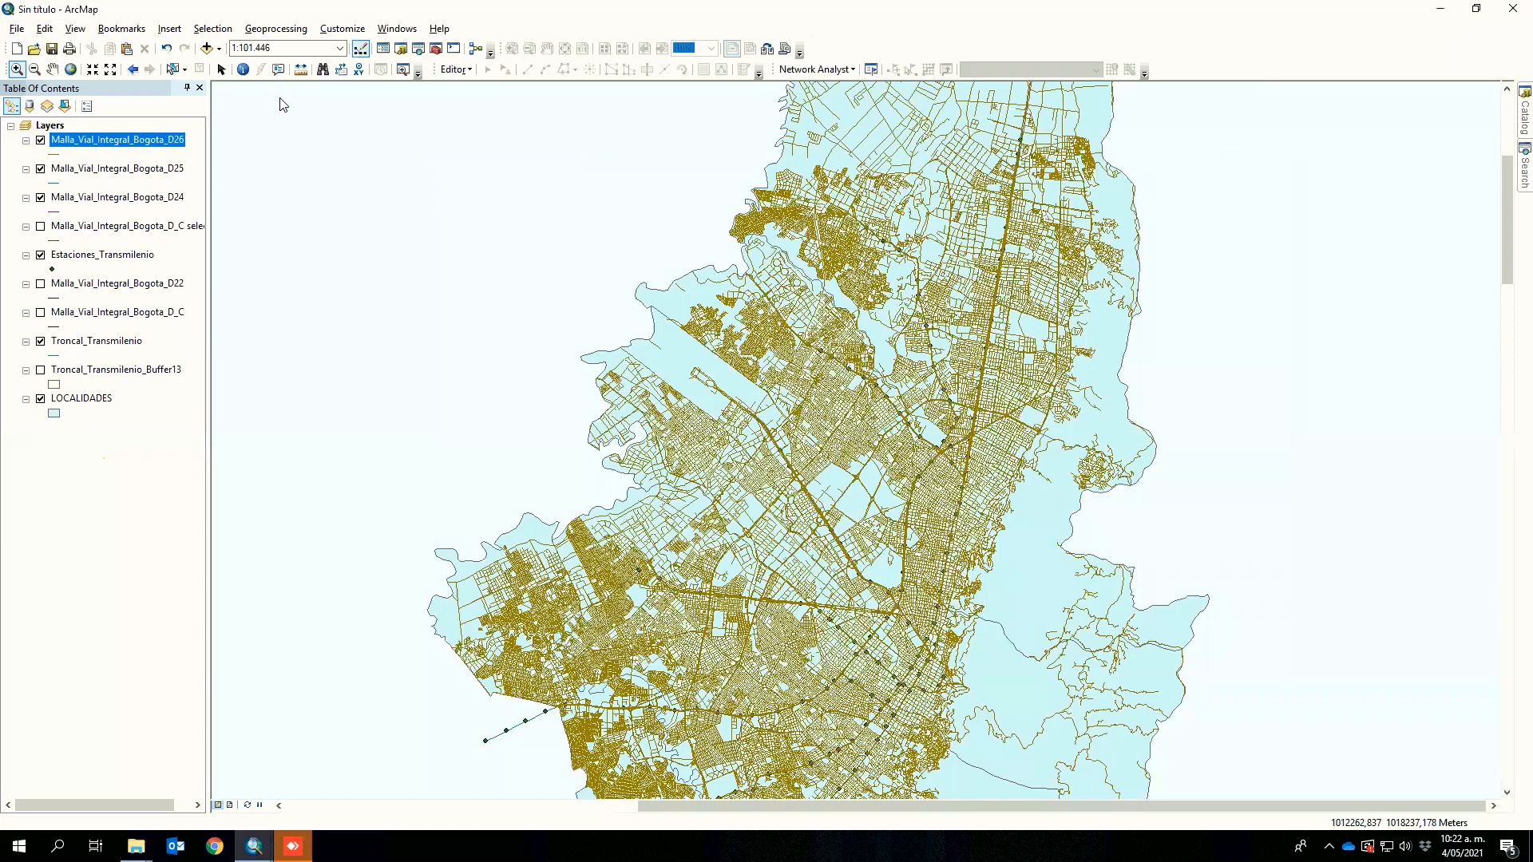
- Run a Union of the Troncal_Transmilenio_Buffer13 and LOCALIDADES layers, joining all attributes with gaps allowed
left_click(276, 28)
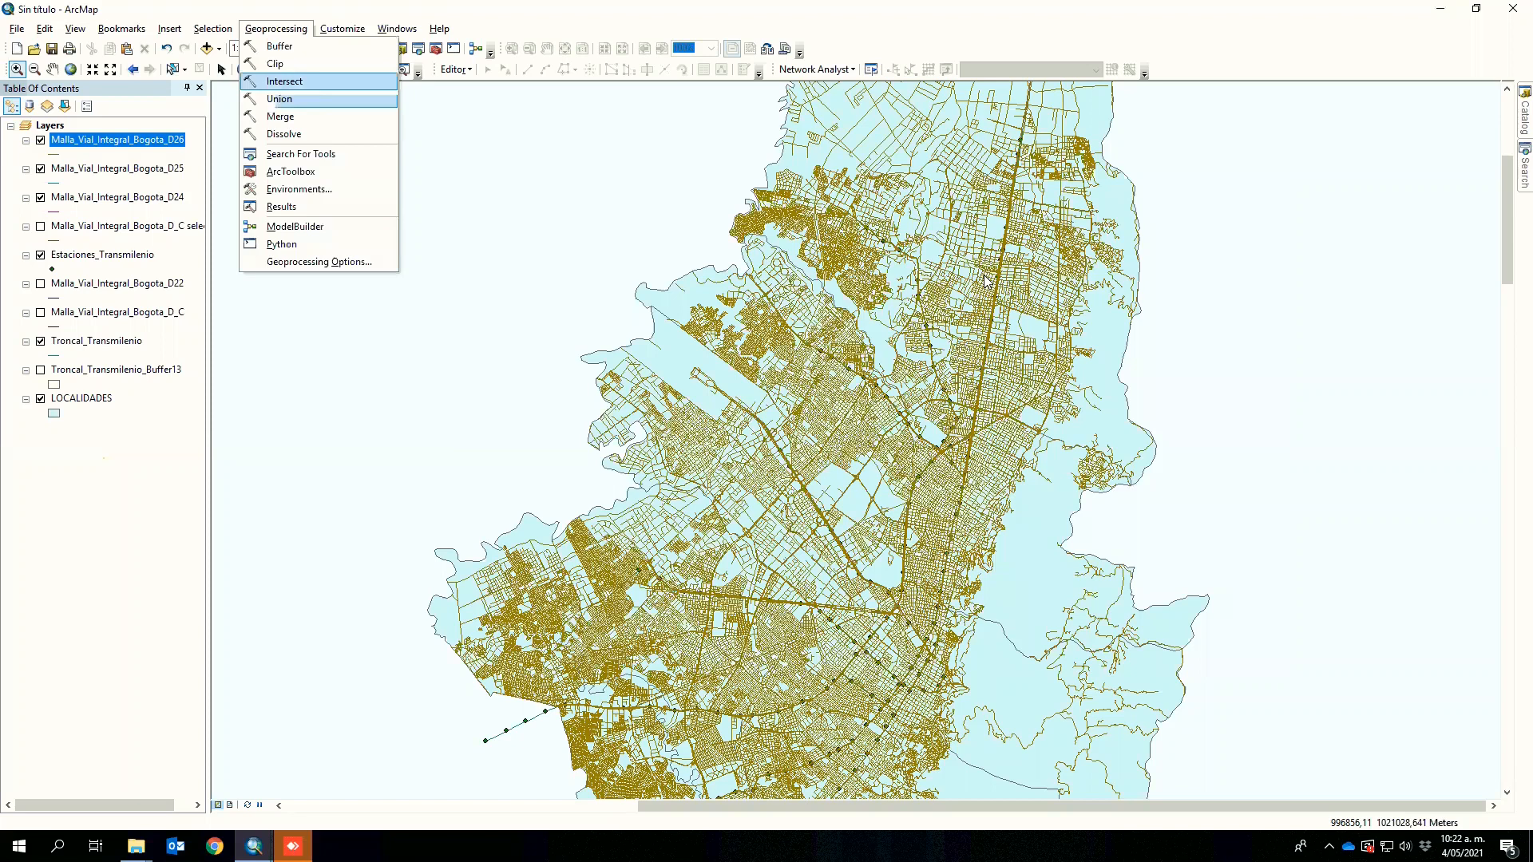
key("Return")
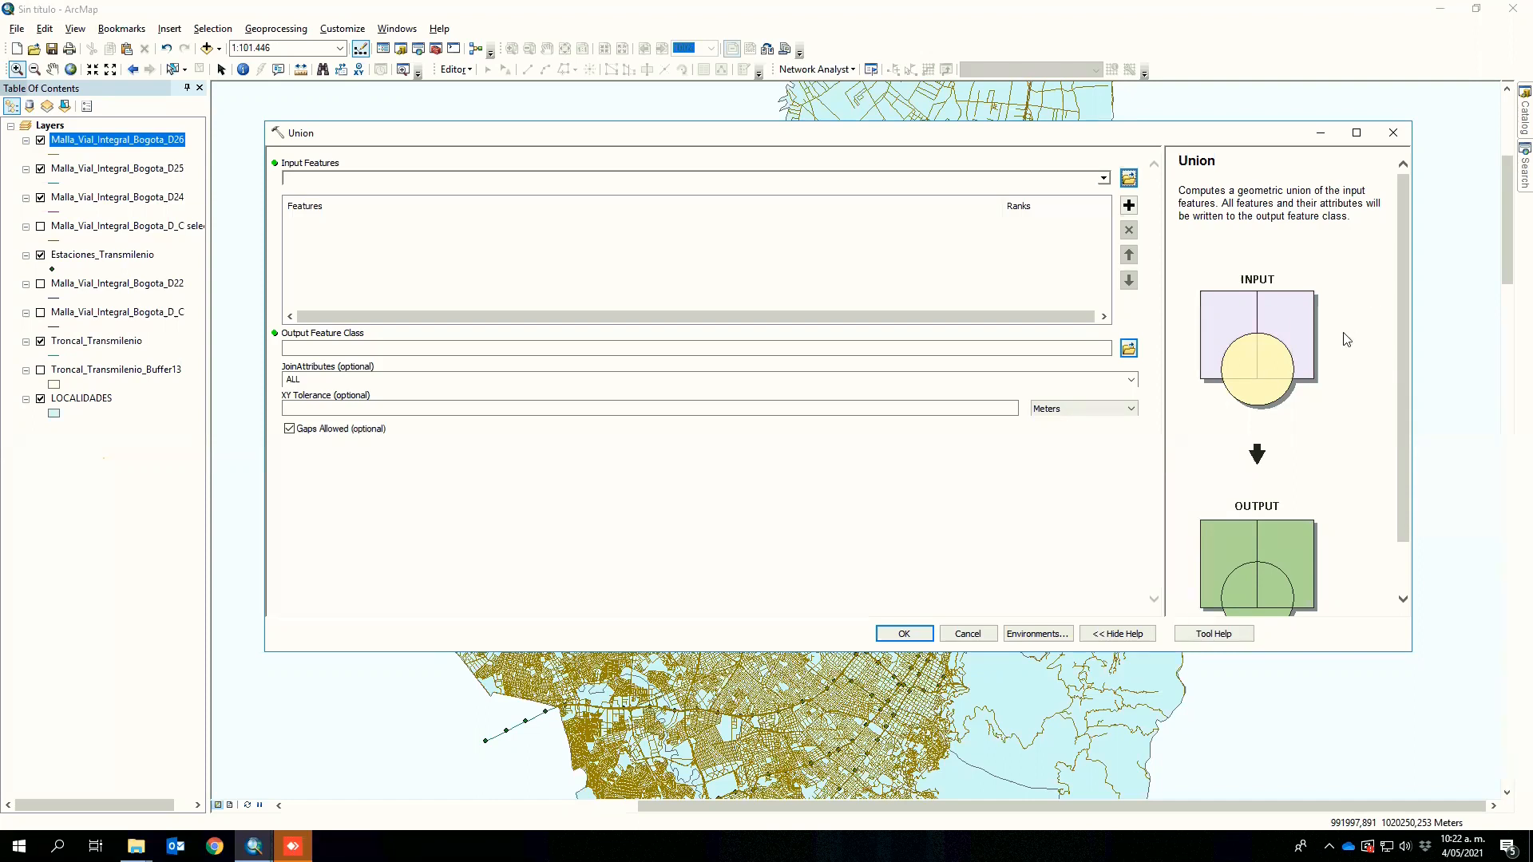
scroll(1404, 404, "down", 2)
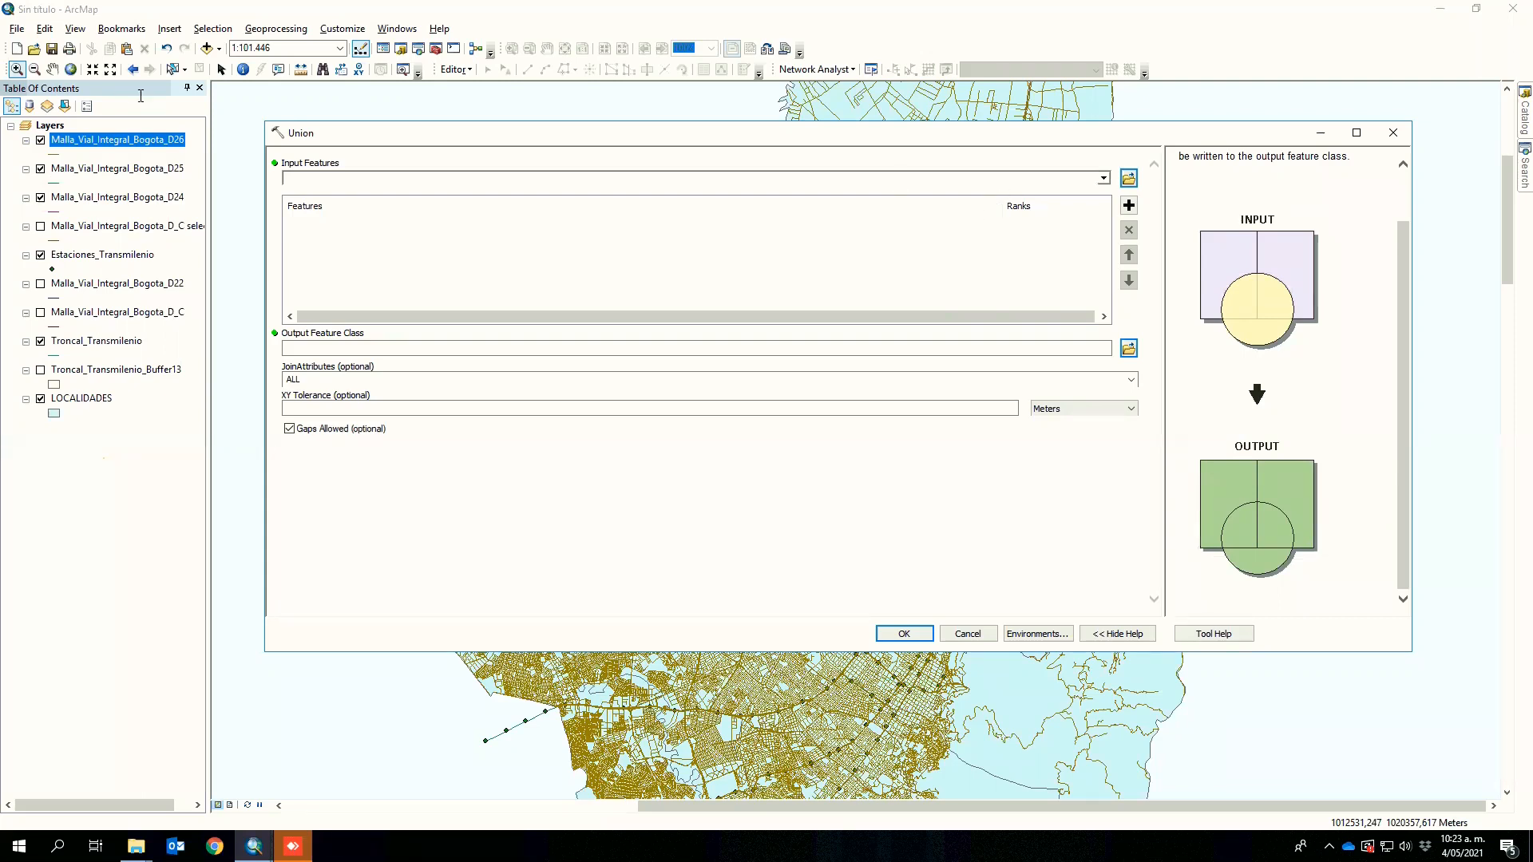
left_click(80, 399)
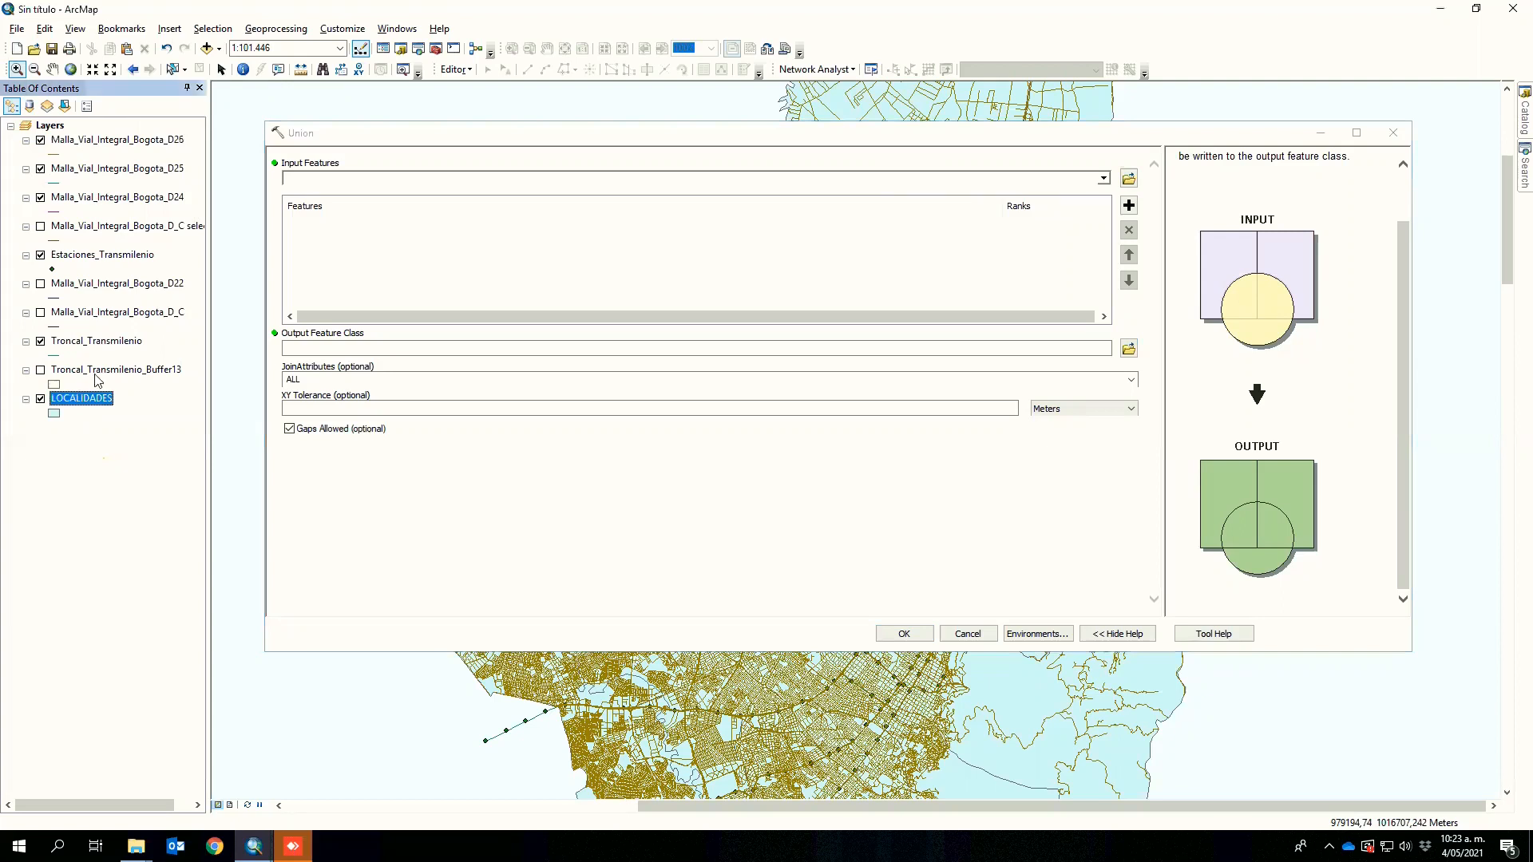
left_click(95, 373)
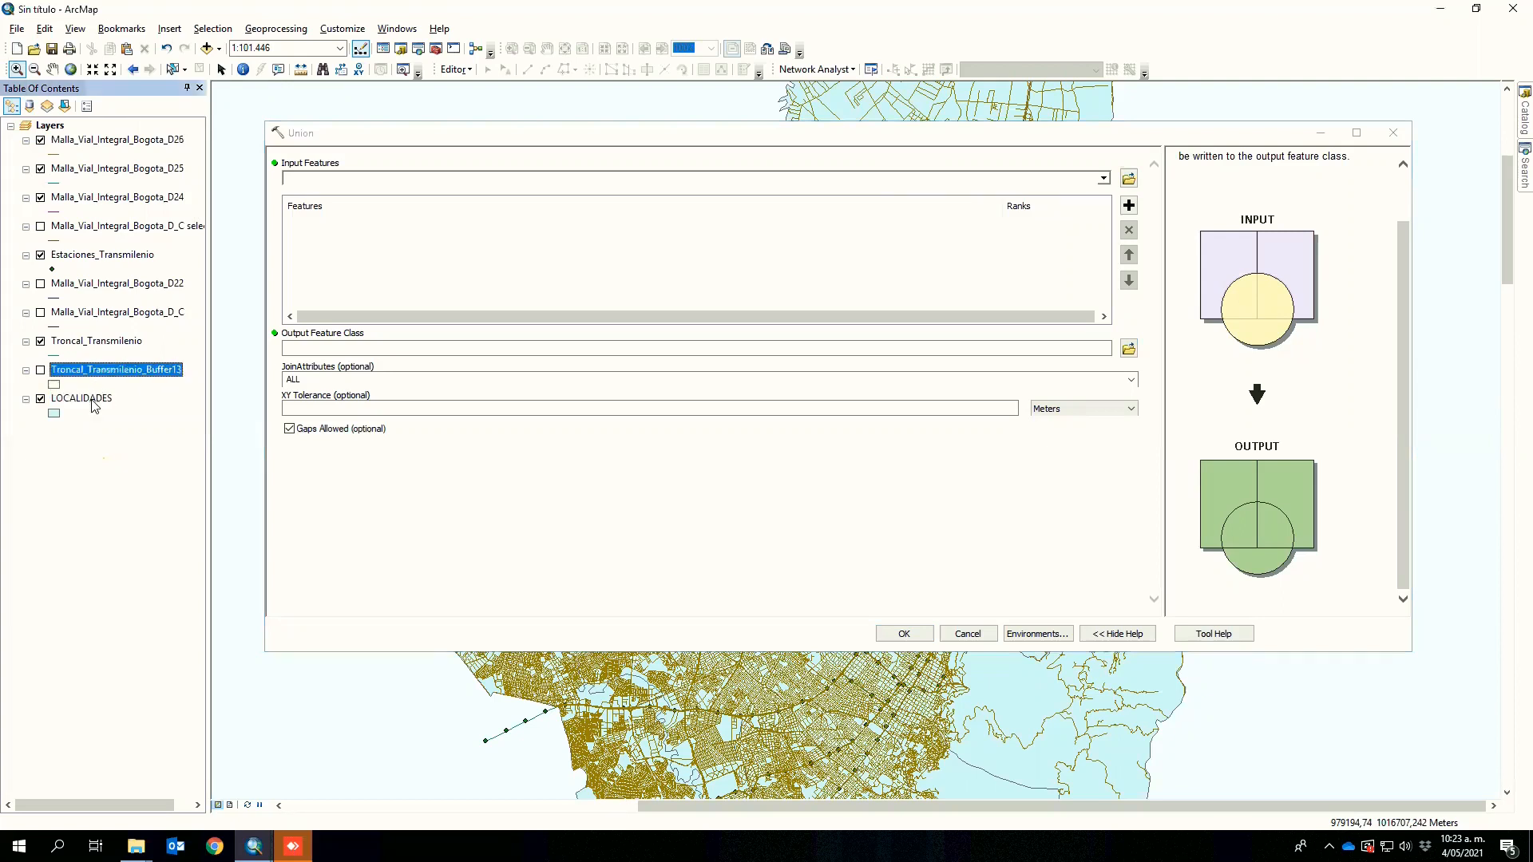
left_click(93, 407, "ctrl")
left_click_drag(435, 242, 445, 240)
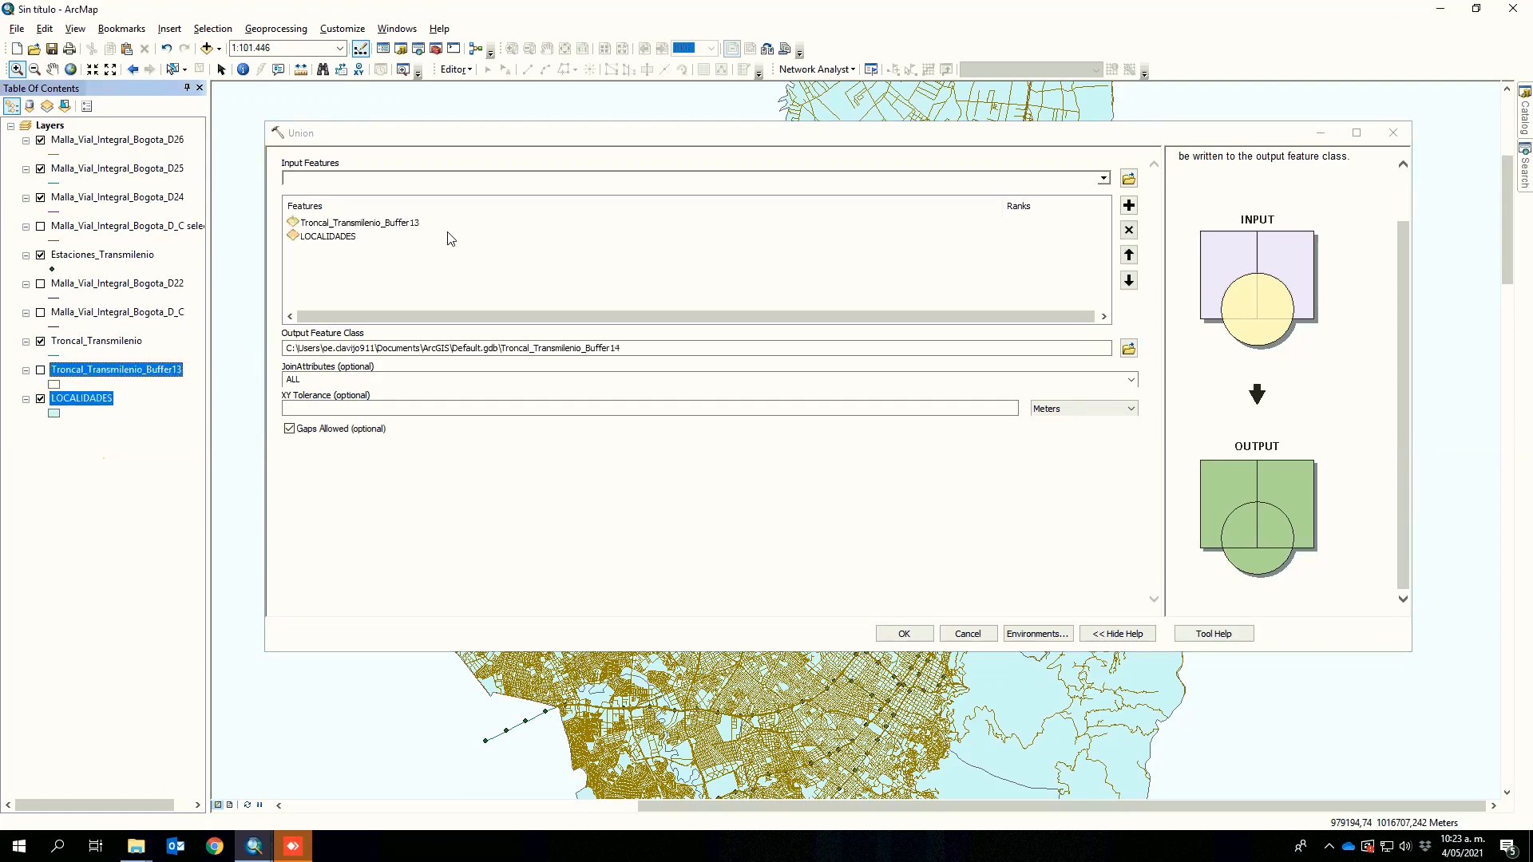
left_click(905, 634)
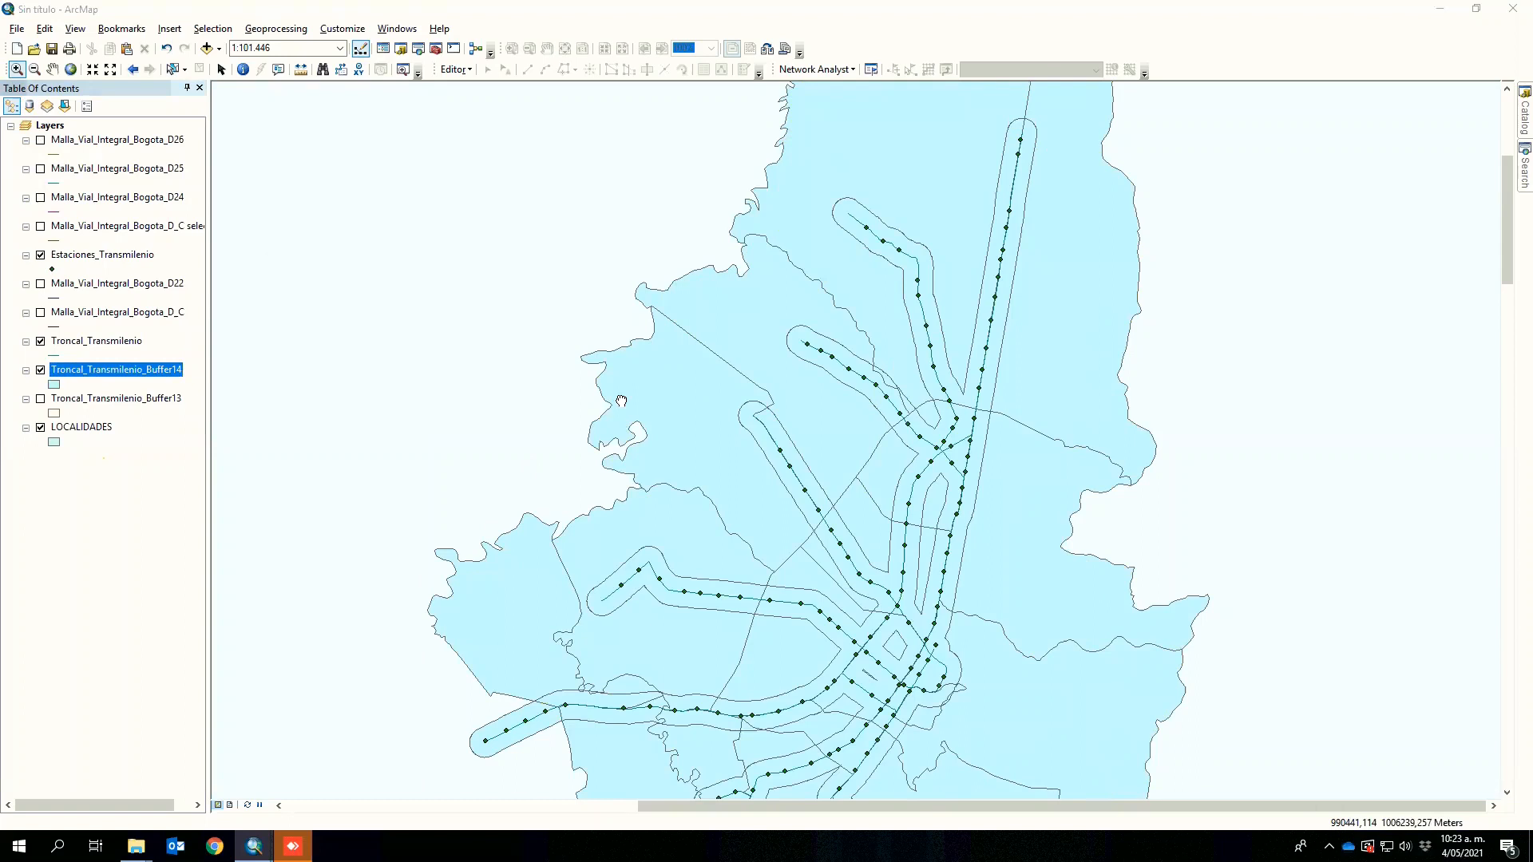
- Compare the union layer Troncal_Transmilenio_Buffer14 with Troncal_Transmilenio_Buffer13 and LOCALIDADES by toggling layer visibility
left_click_drag(622, 399, 620, 283)
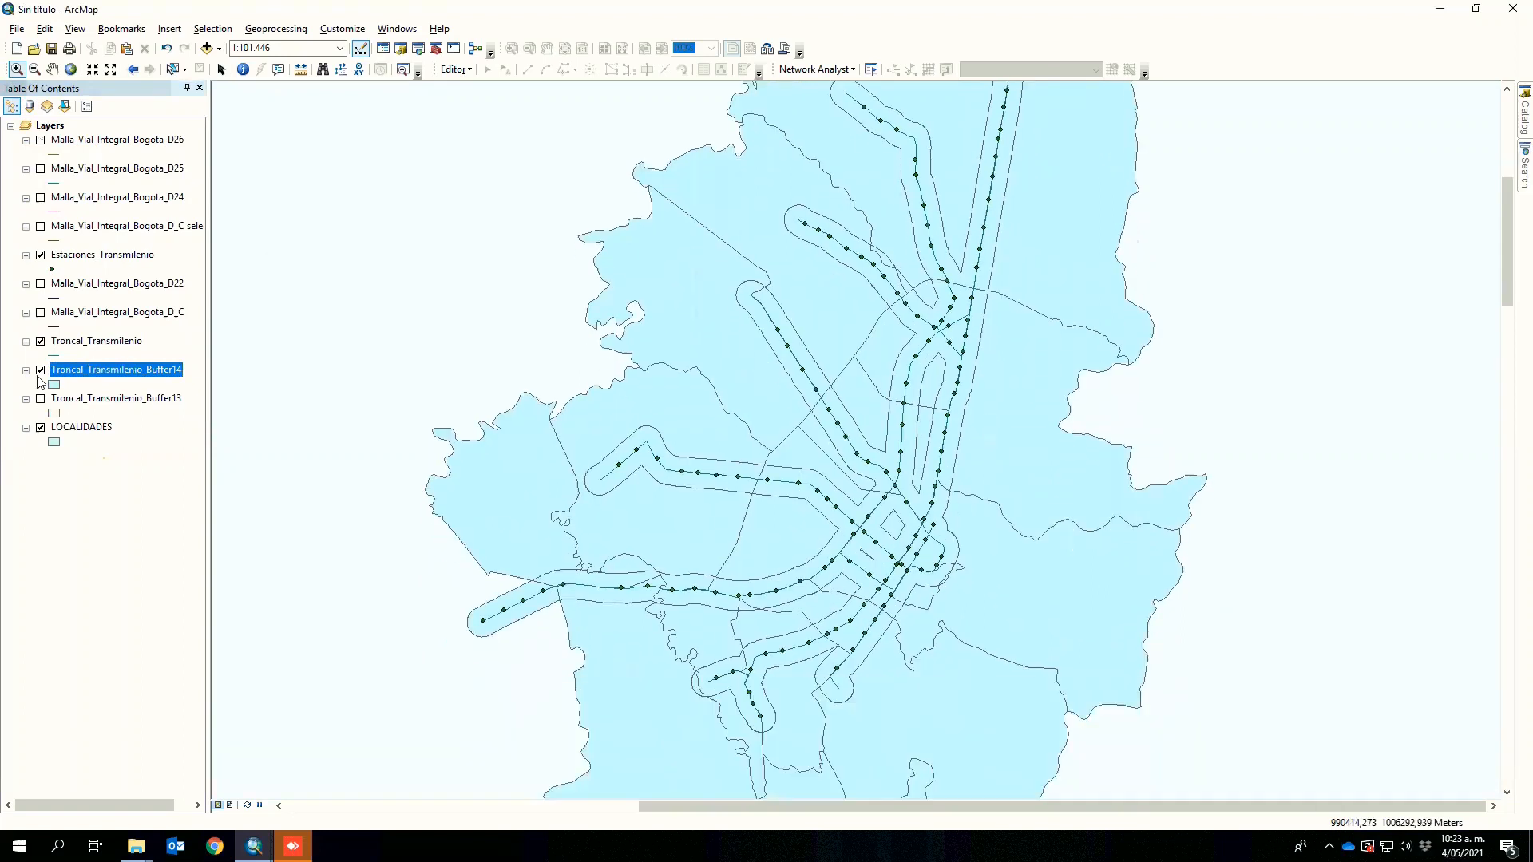
left_click(40, 372)
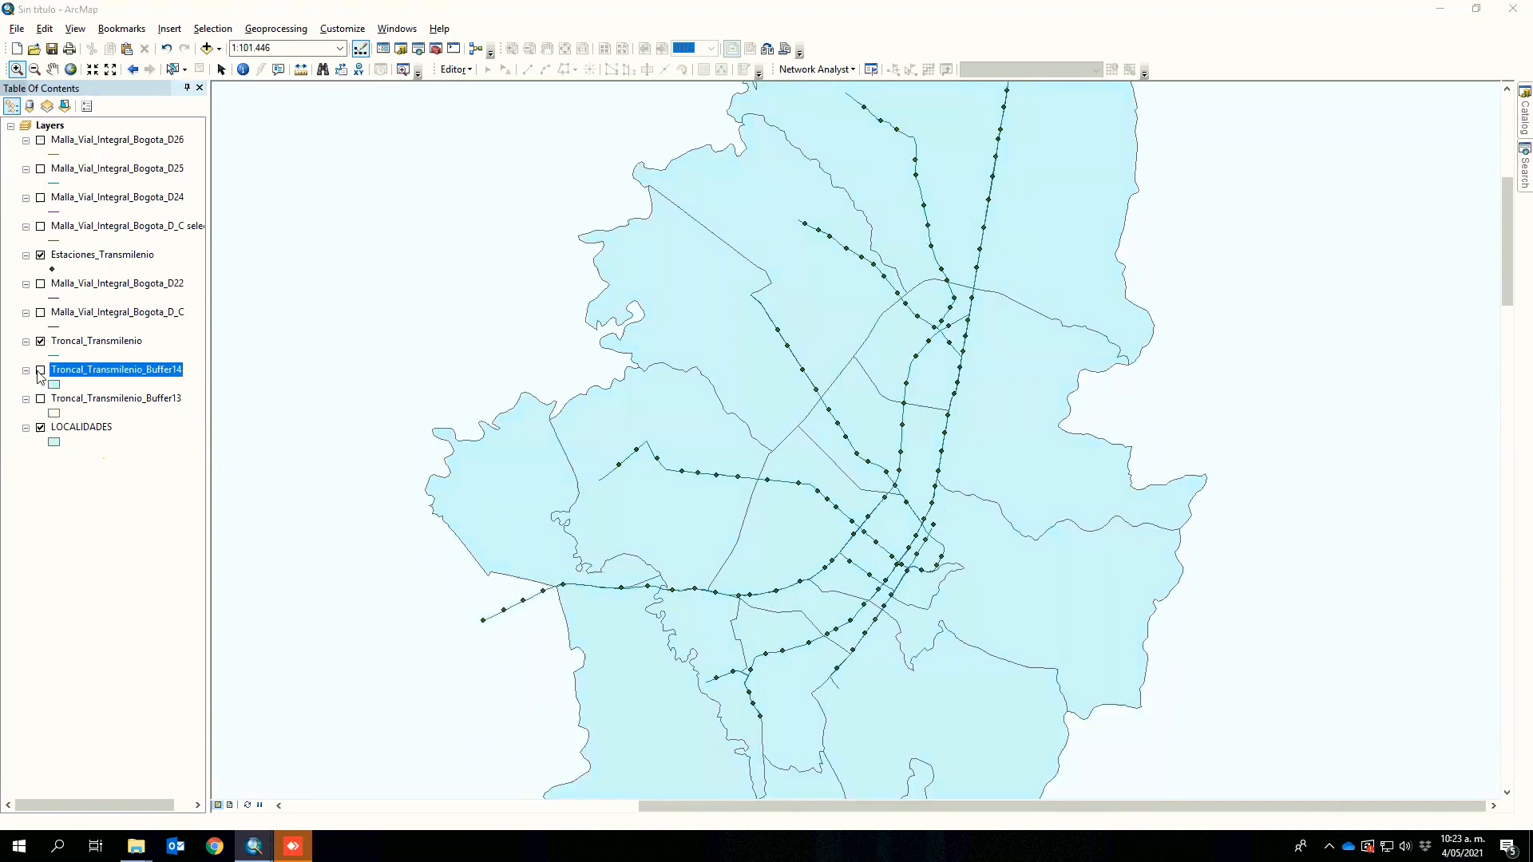
left_click(40, 371)
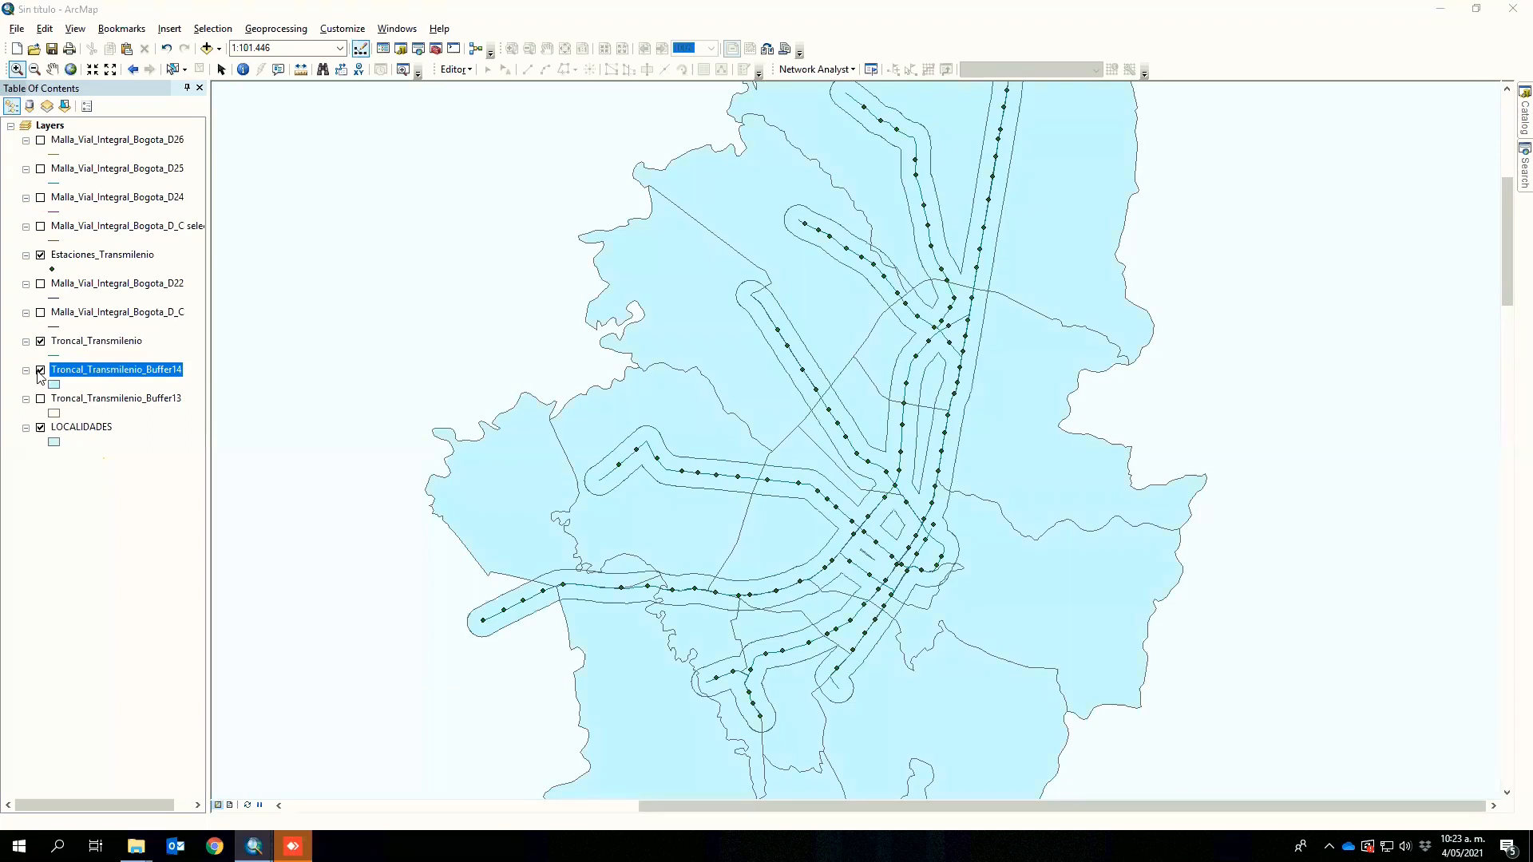
left_click(40, 399)
left_click(41, 371)
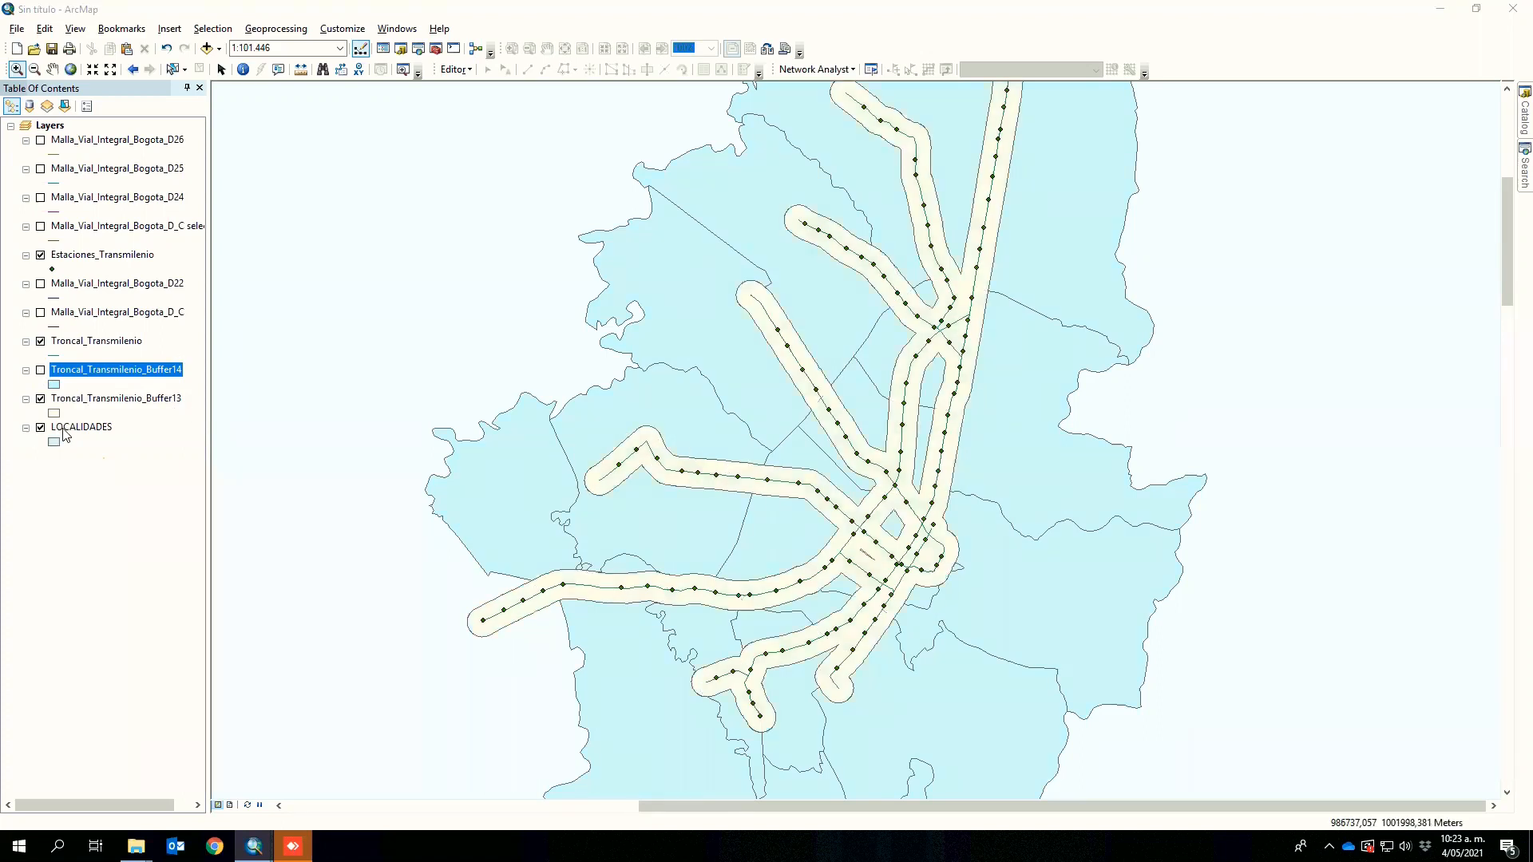
left_click(41, 371)
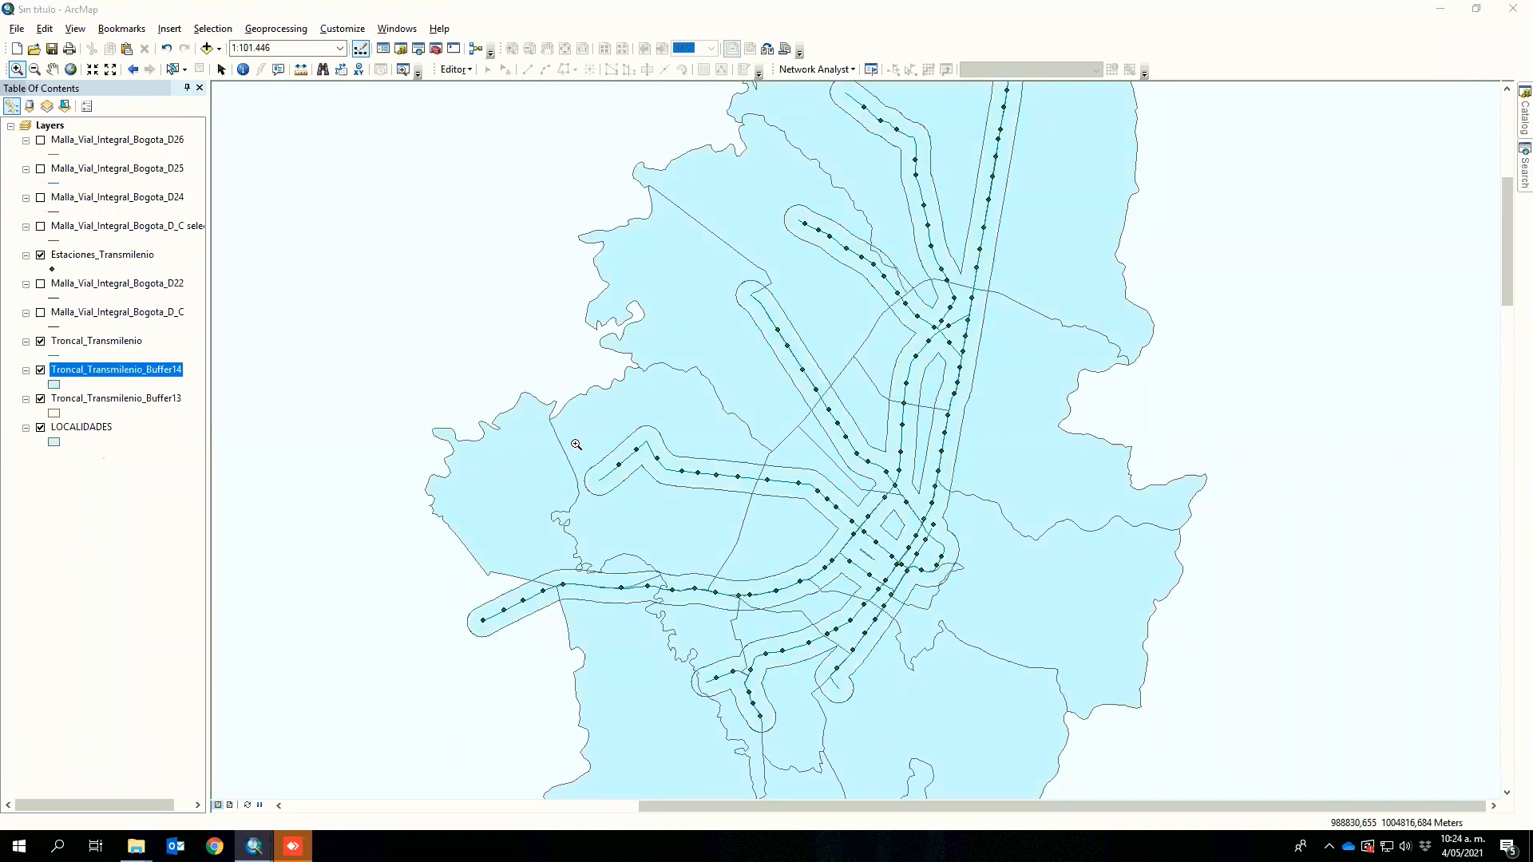
- Open the attribute table of Troncal_Transmilenio_Buffer14 and examine its combined buffer and locality fields through to Shape_Area
right_click(133, 372)
left_click(179, 426)
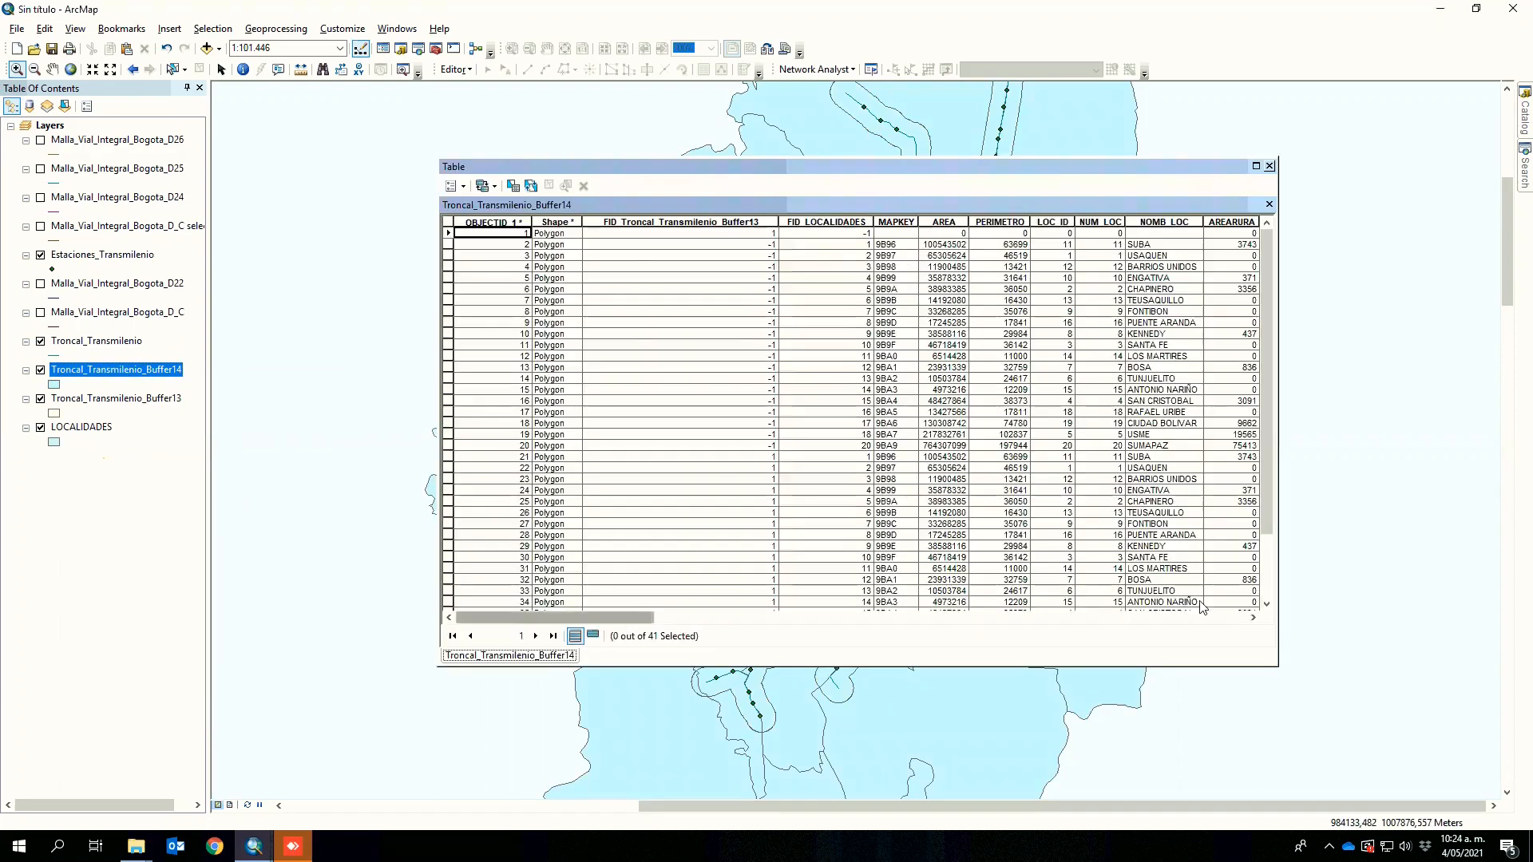
scroll(1229, 607, "right", 10)
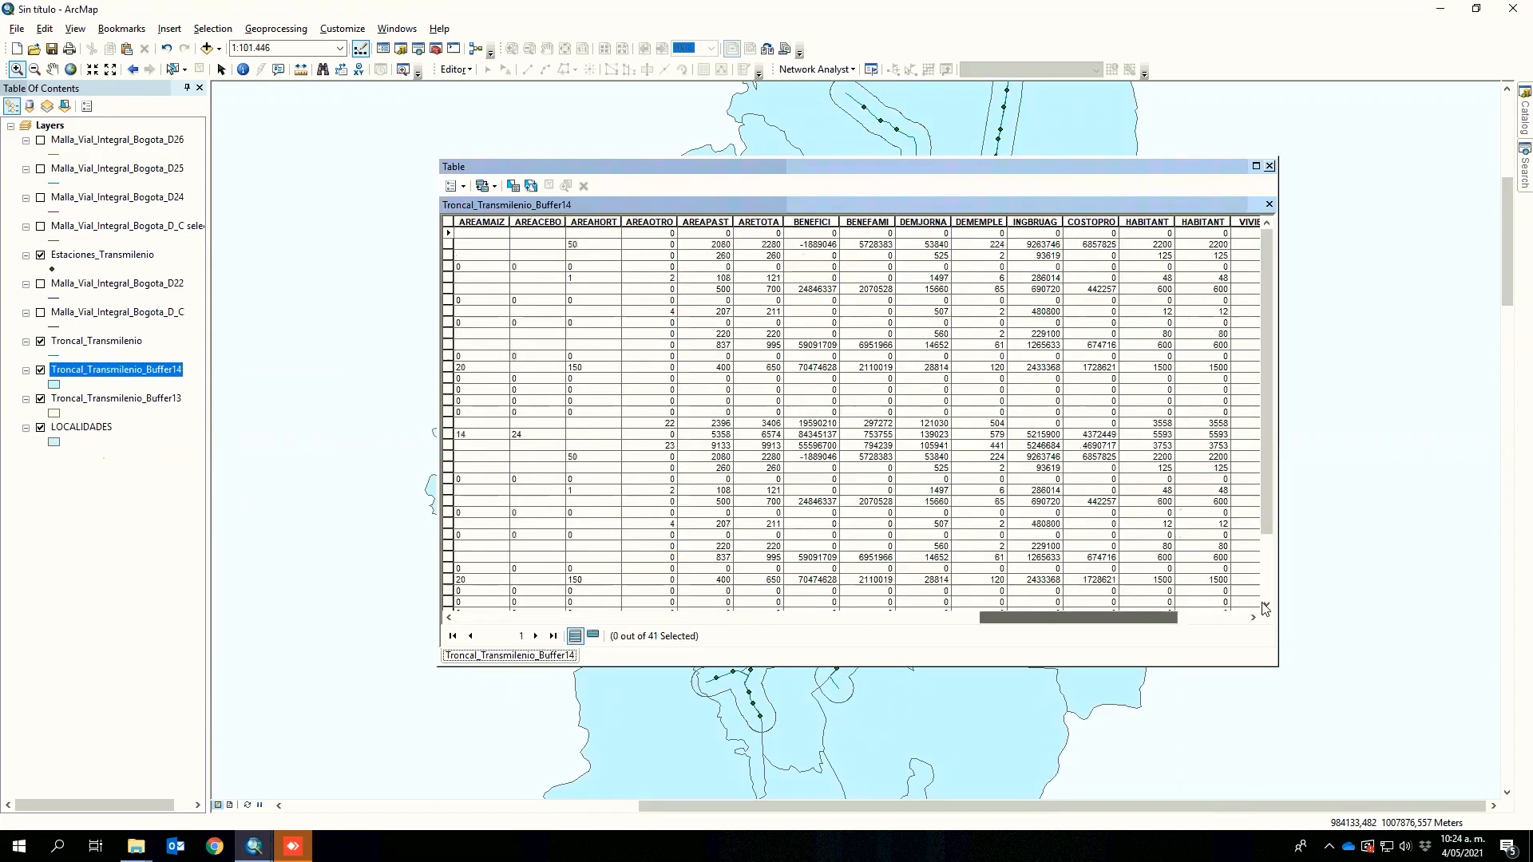
scroll(1231, 607, "right", 2)
scroll(605, 581, "right", 2)
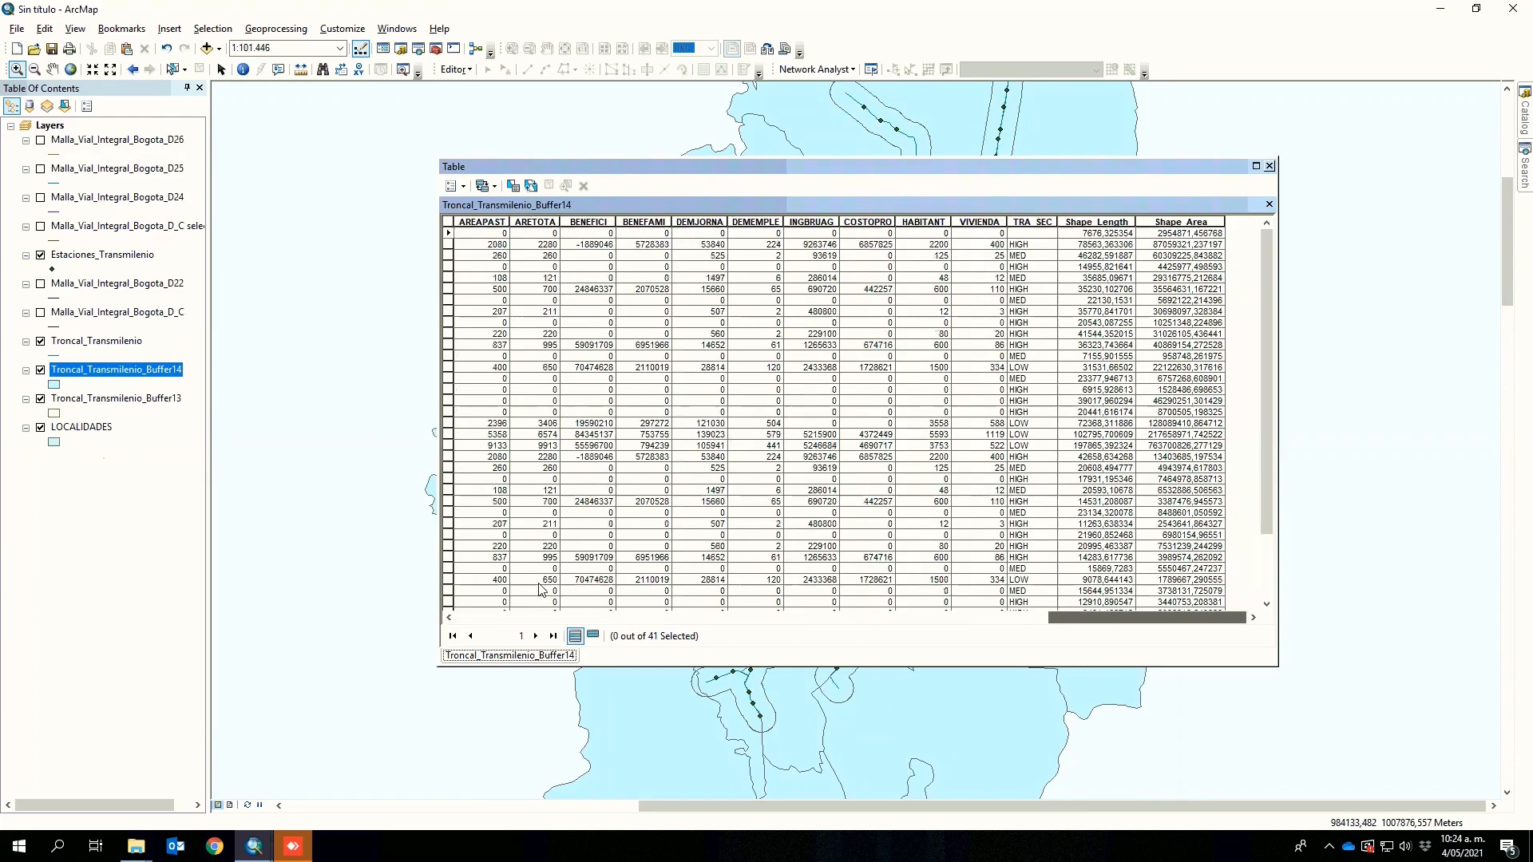
scroll(883, 383, "left", 10)
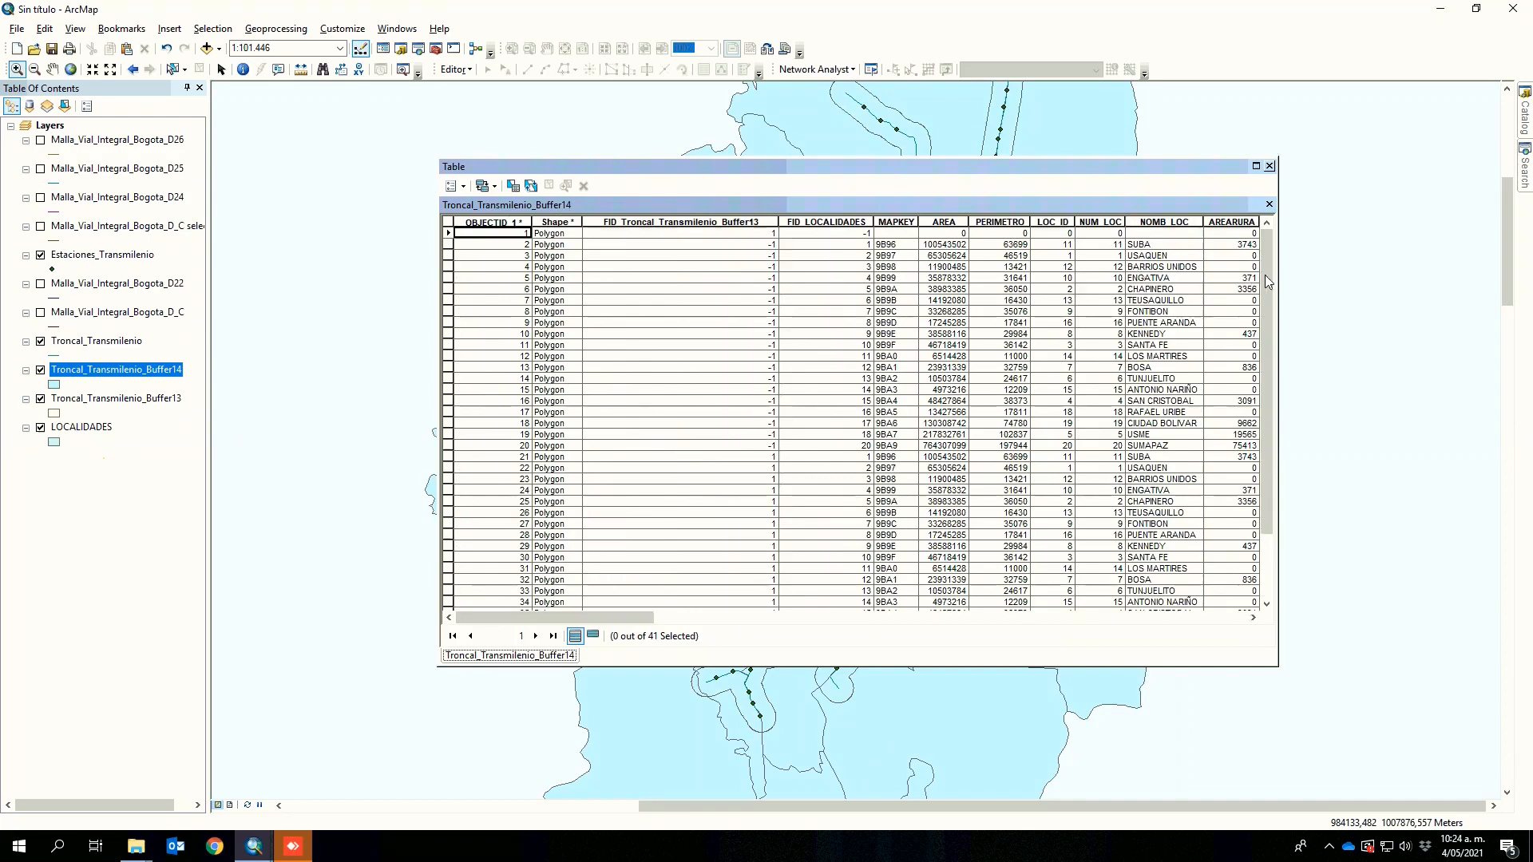
scroll(1264, 507, "down", 3)
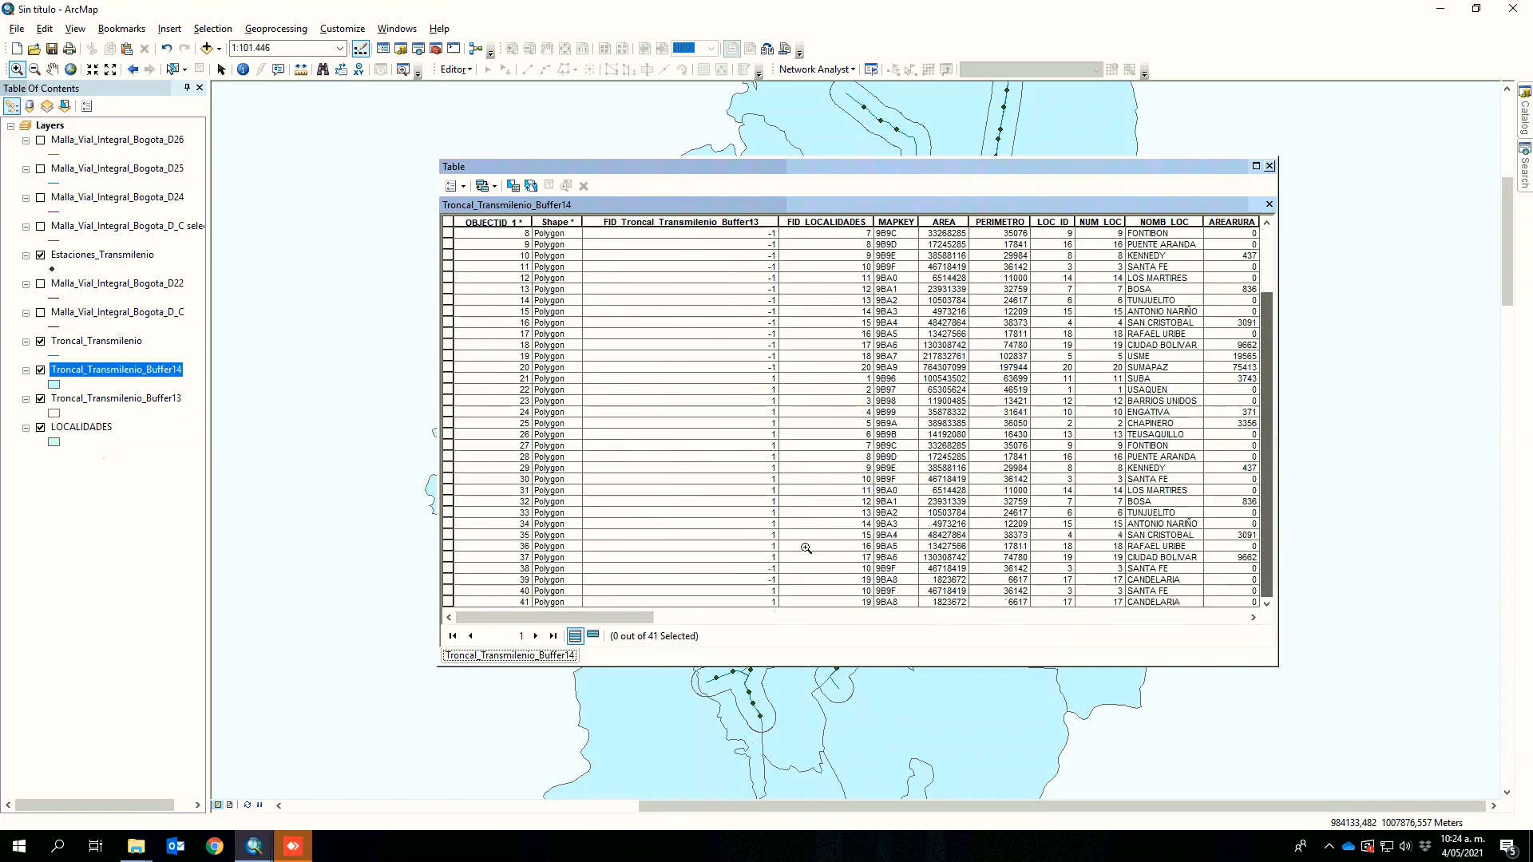
left_click_drag(593, 617, 1207, 593)
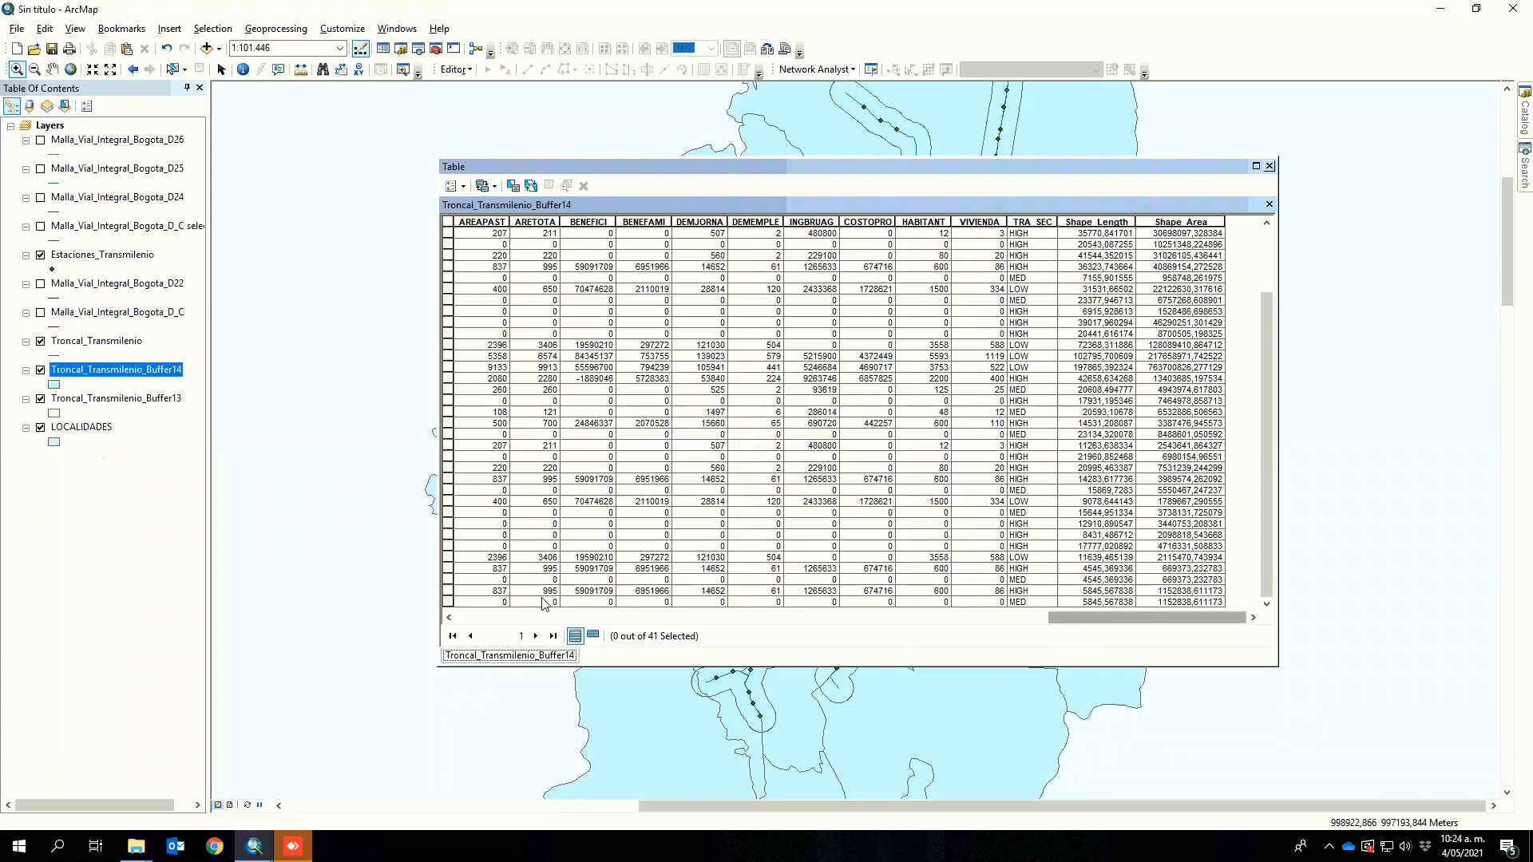
left_click(452, 617)
left_click(451, 617)
left_click(452, 618)
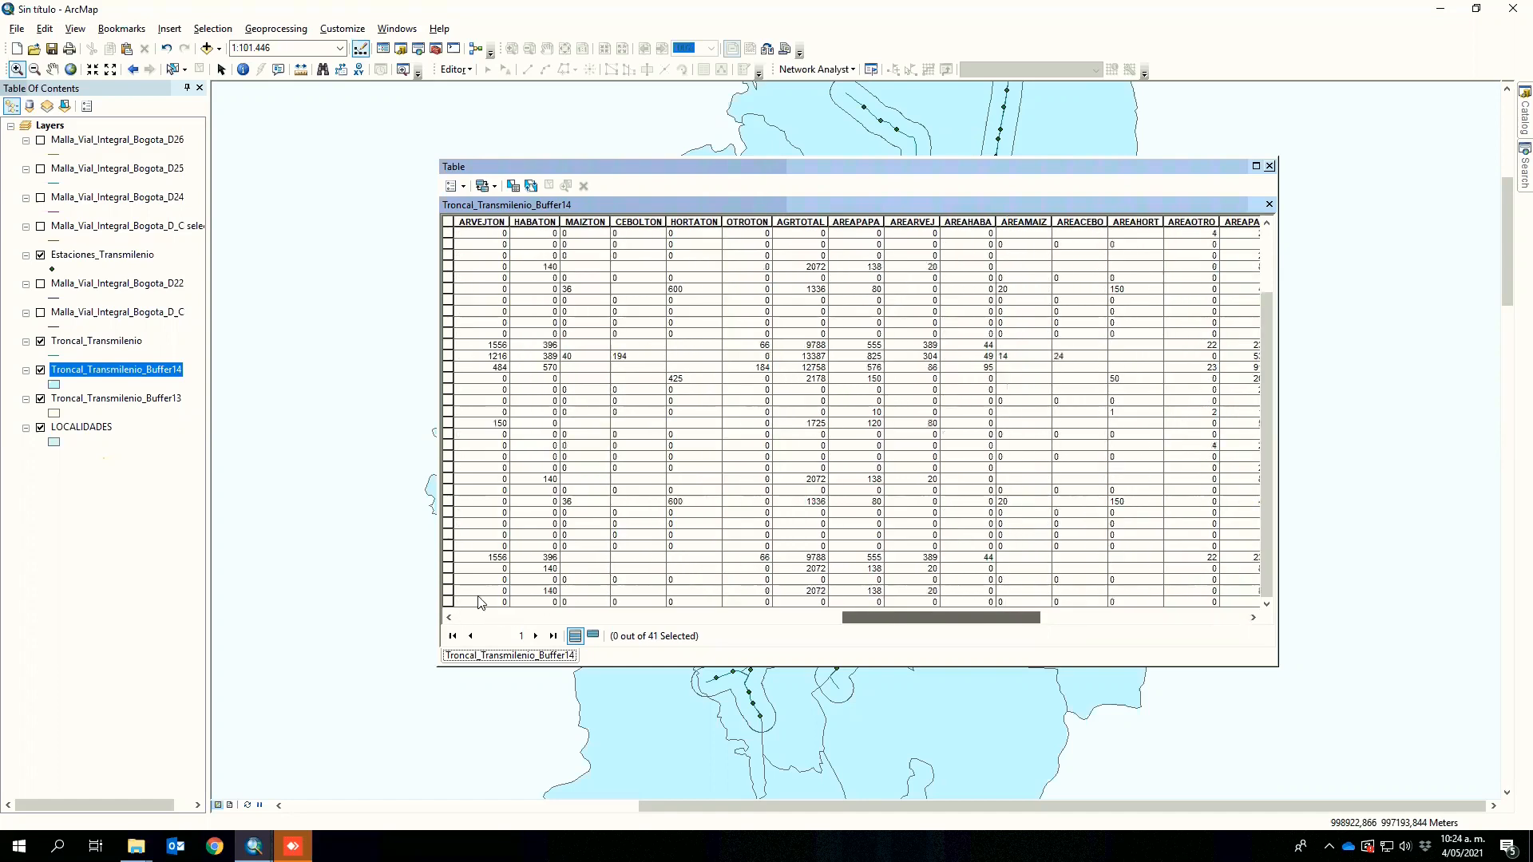
left_click_drag(481, 598, 481, 597)
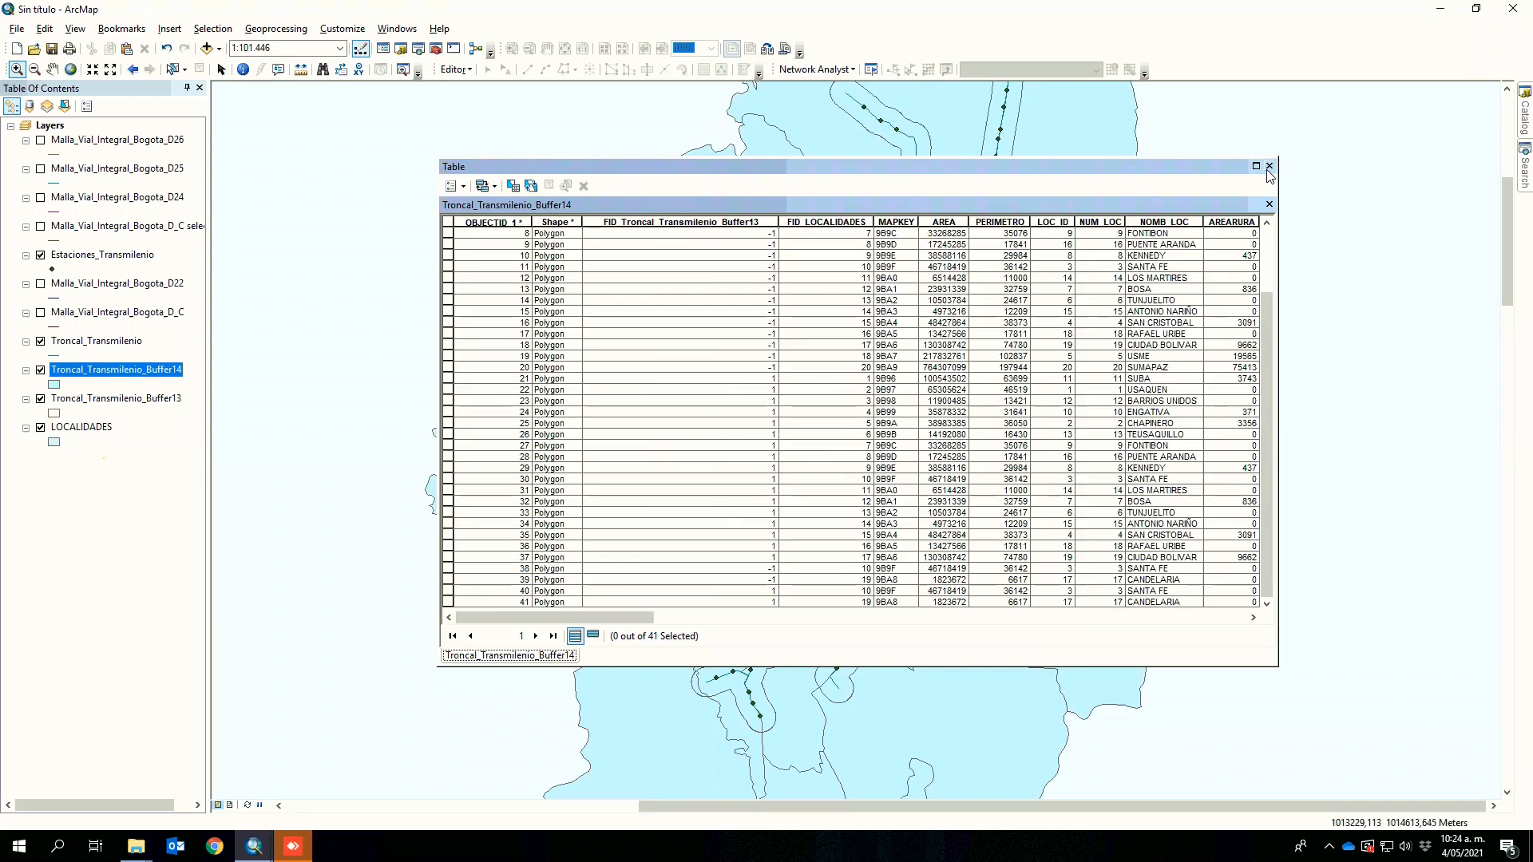
- Set up a Merge with Malla_Vial_Integral_Bogota_D_C and Troncal_Transmilenio as input datasets and review its field map
left_click(291, 30)
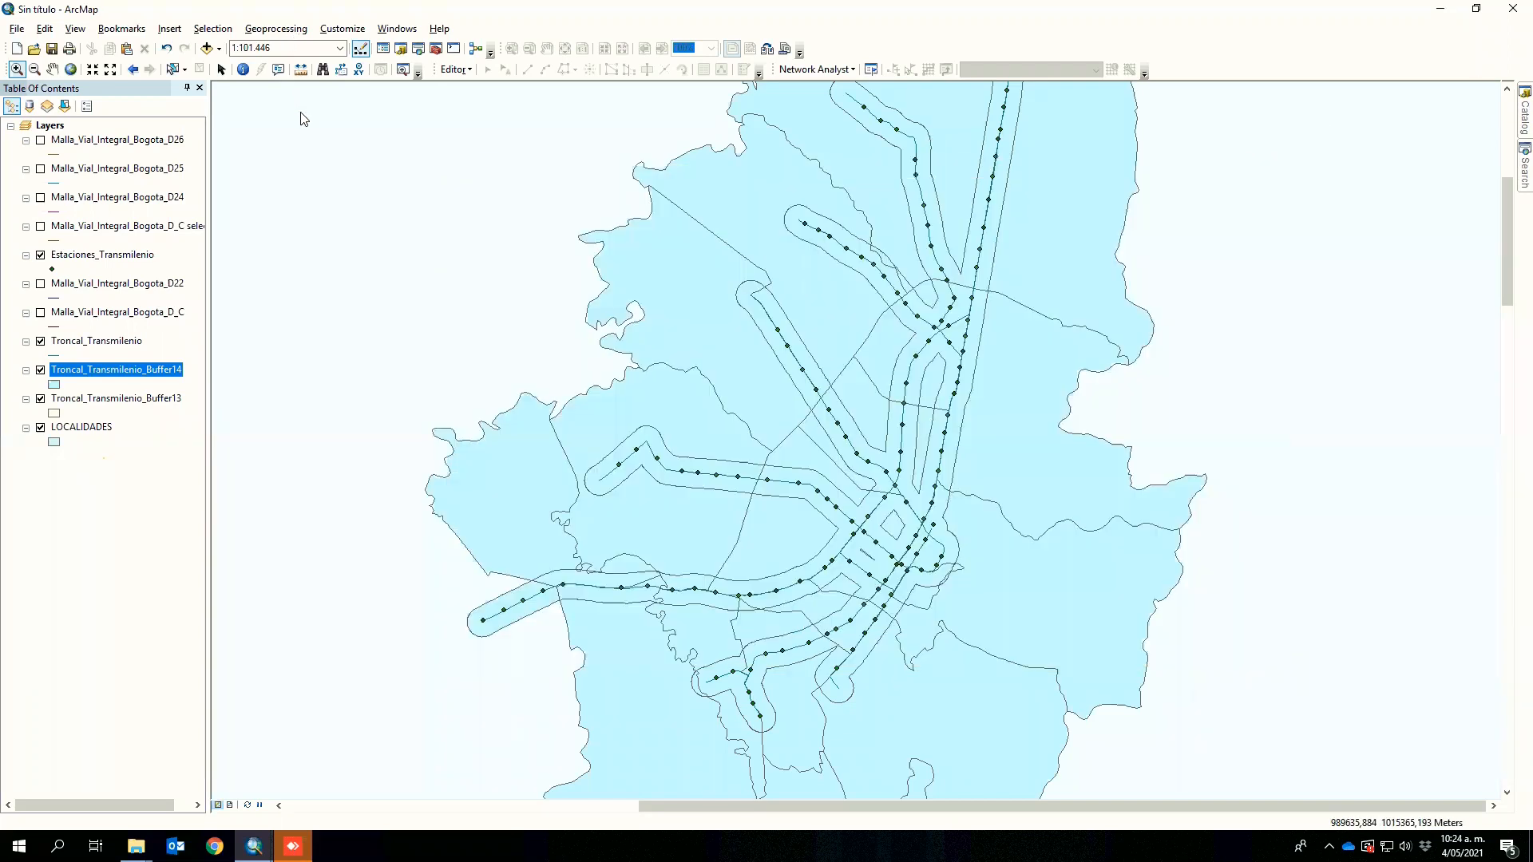
left_click(297, 119)
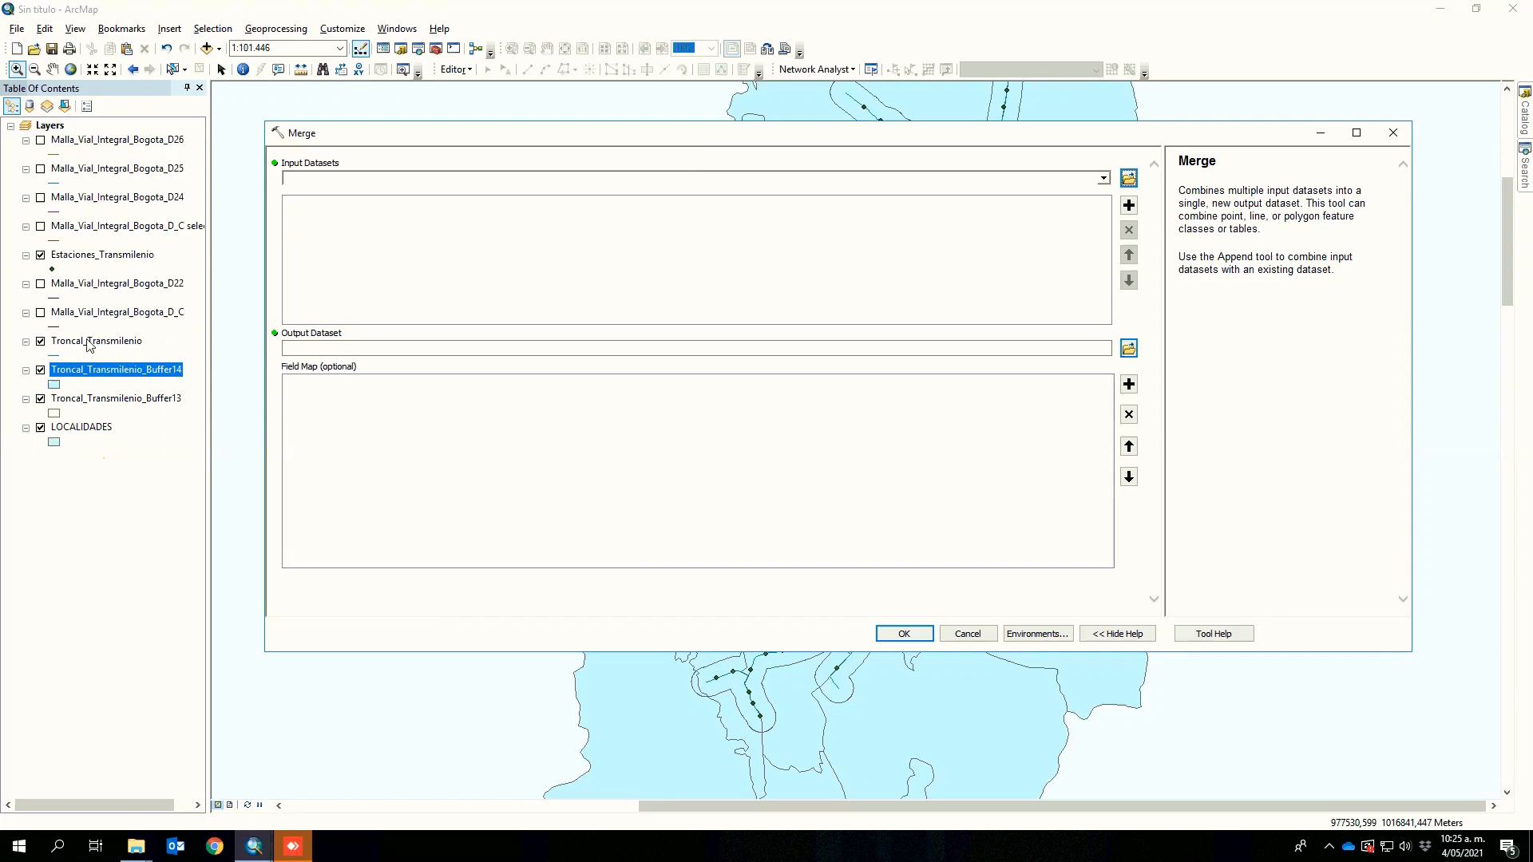
left_click(91, 342)
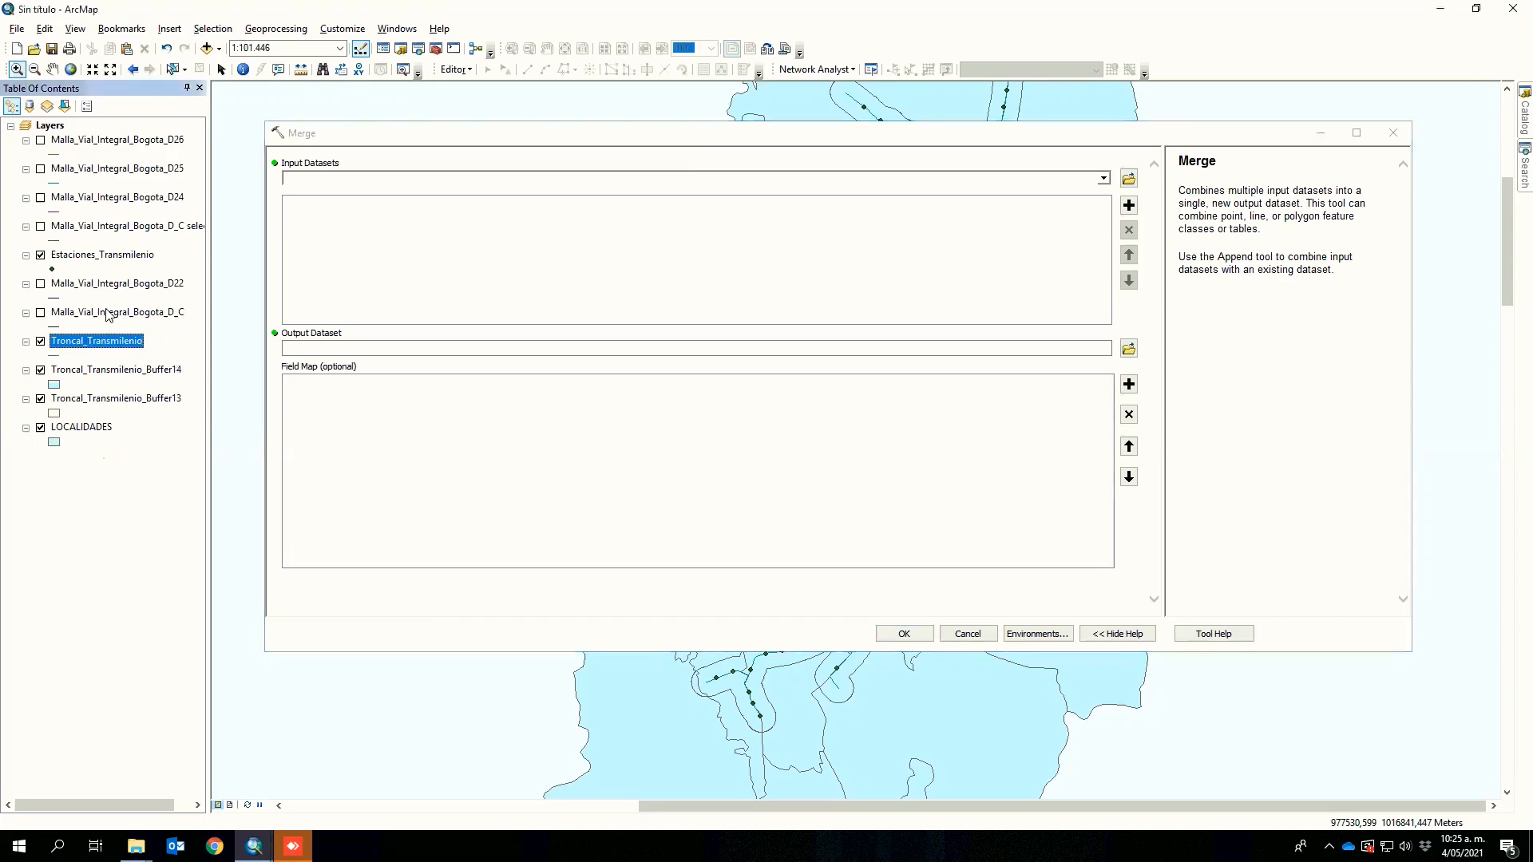
left_click(109, 314)
left_click_drag(109, 315, 456, 277)
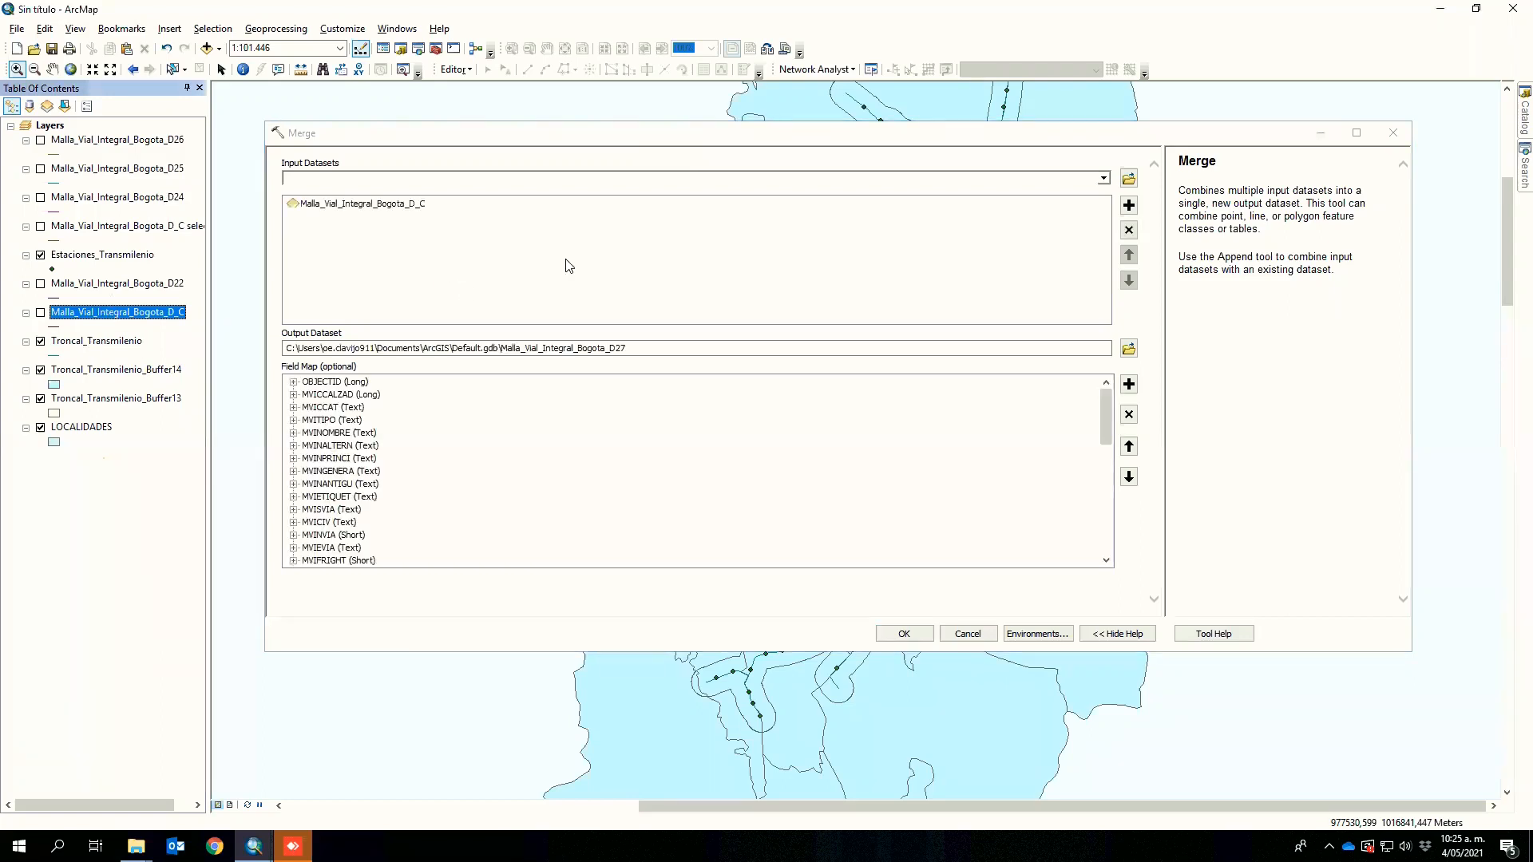
left_click_drag(96, 342, 569, 264)
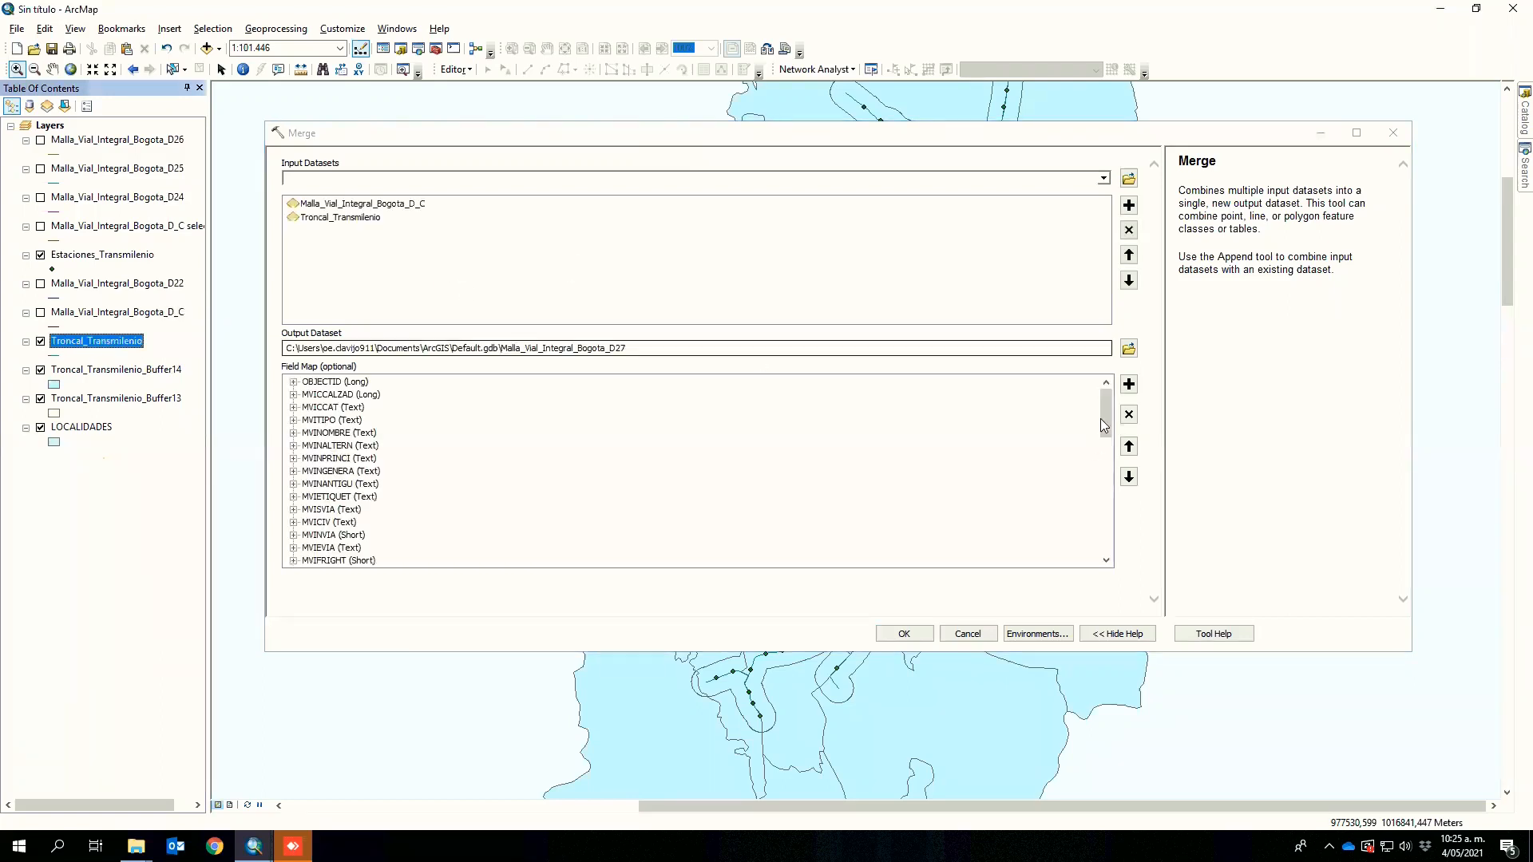
left_click_drag(1112, 516, 1104, 567)
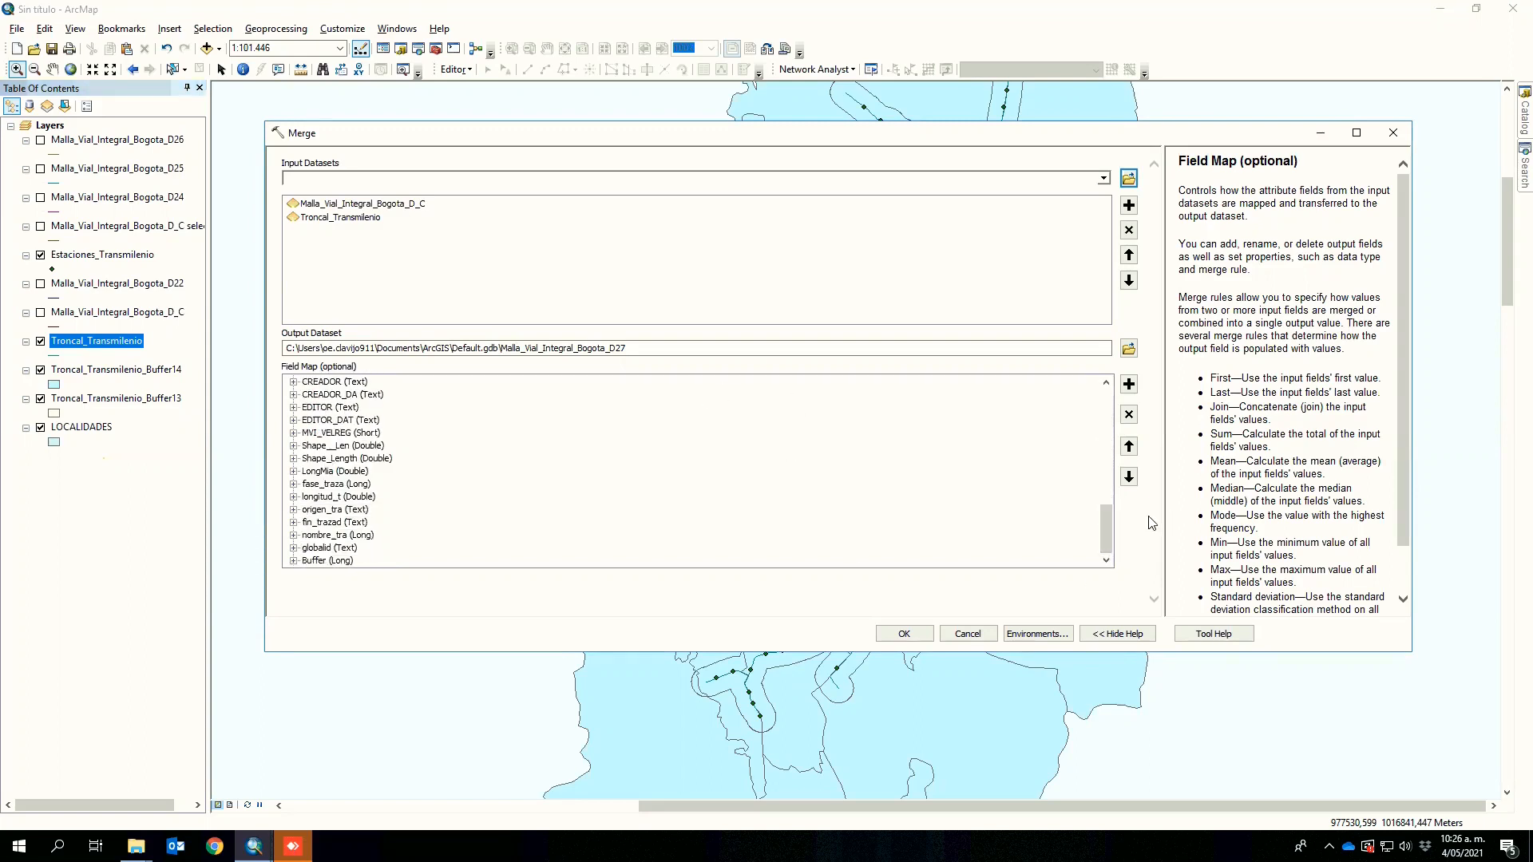
left_click_drag(1105, 526, 1108, 366)
- Remove the fields from MVICCALZAD up to, but not including, MUNICIPIO from the Merge field map
left_click(291, 384)
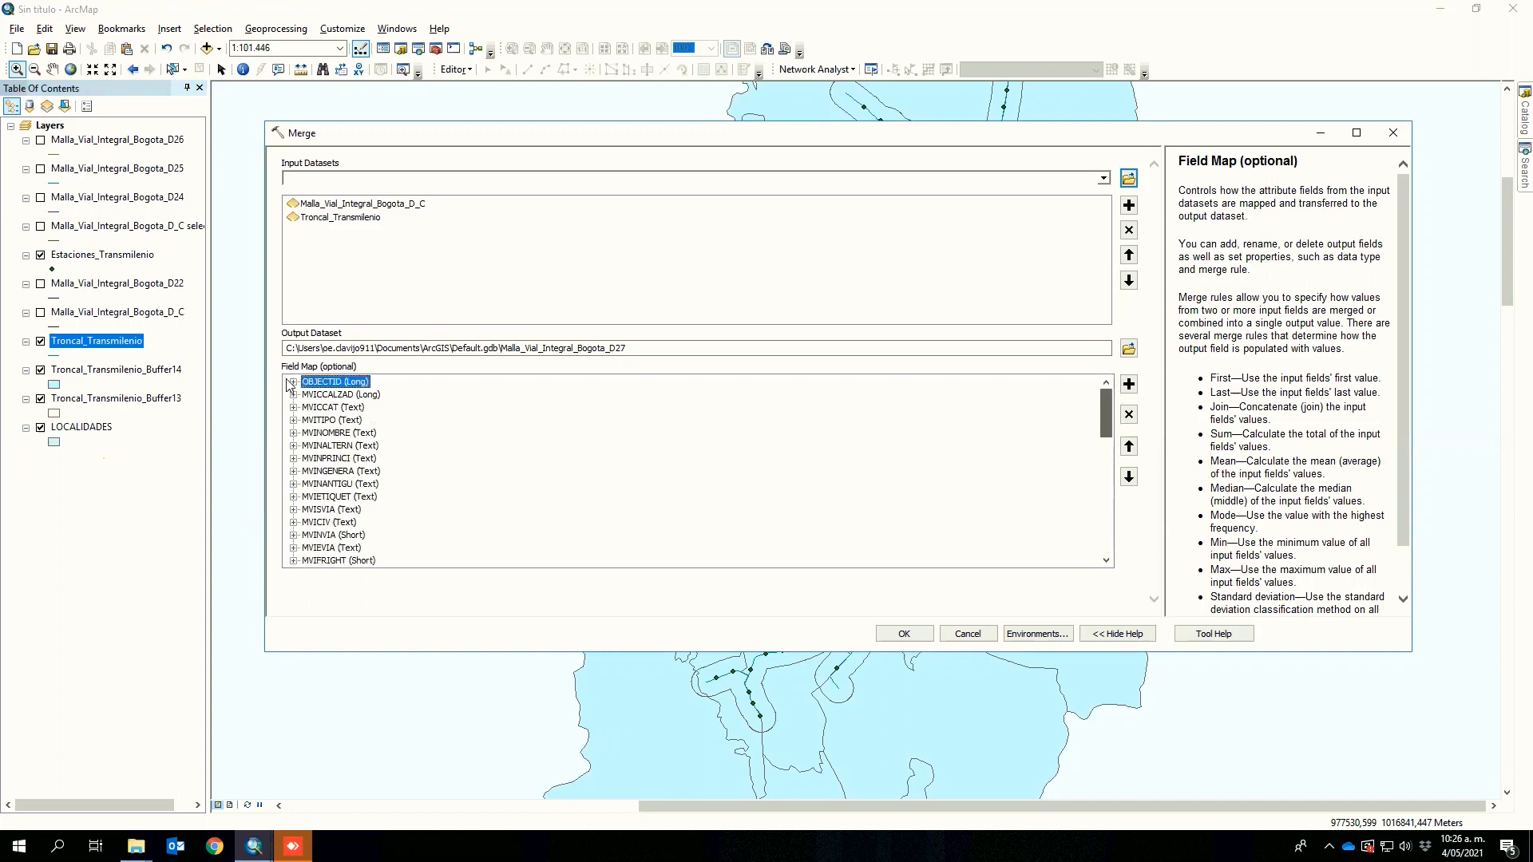
left_click(349, 395)
left_click(347, 407)
left_click(346, 420)
left_click(349, 395)
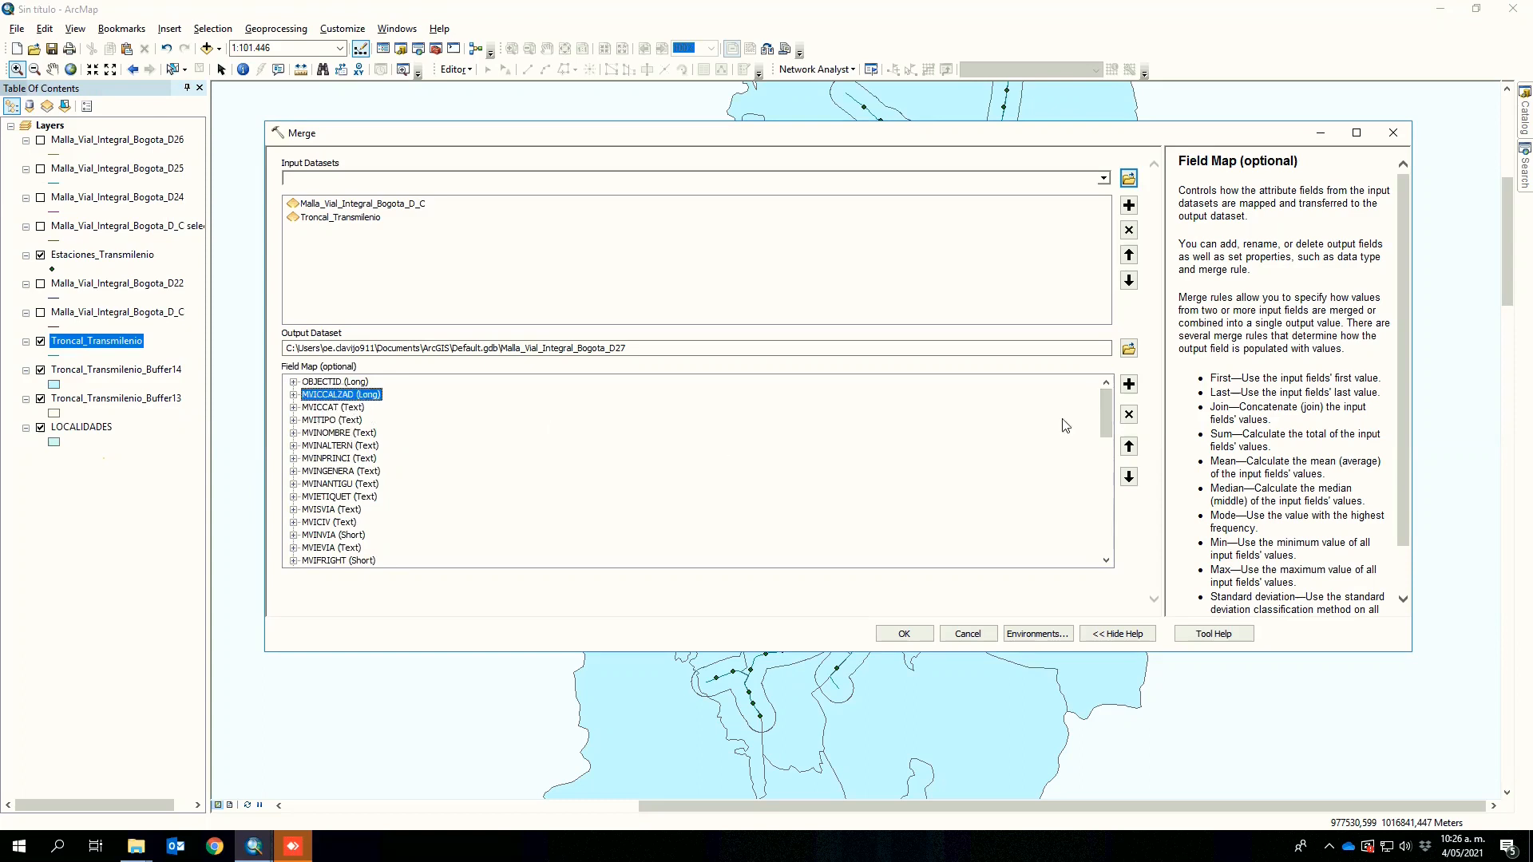
left_click(1130, 415)
left_click(1130, 414)
left_click(1130, 414)
left_click(1130, 415)
left_click(1130, 415)
left_click(1130, 414)
left_click(1130, 414)
left_click(1130, 415)
left_click(1130, 415)
left_click(1130, 414)
left_click(1130, 414)
left_click(1130, 414)
left_click(1130, 414)
left_click(1130, 415)
left_click(1130, 414)
left_click(1130, 415)
left_click(1130, 414)
left_click(1130, 414)
left_click(1130, 415)
left_click(1130, 415)
double_click(1130, 414)
left_click(1129, 415)
left_click(1130, 415)
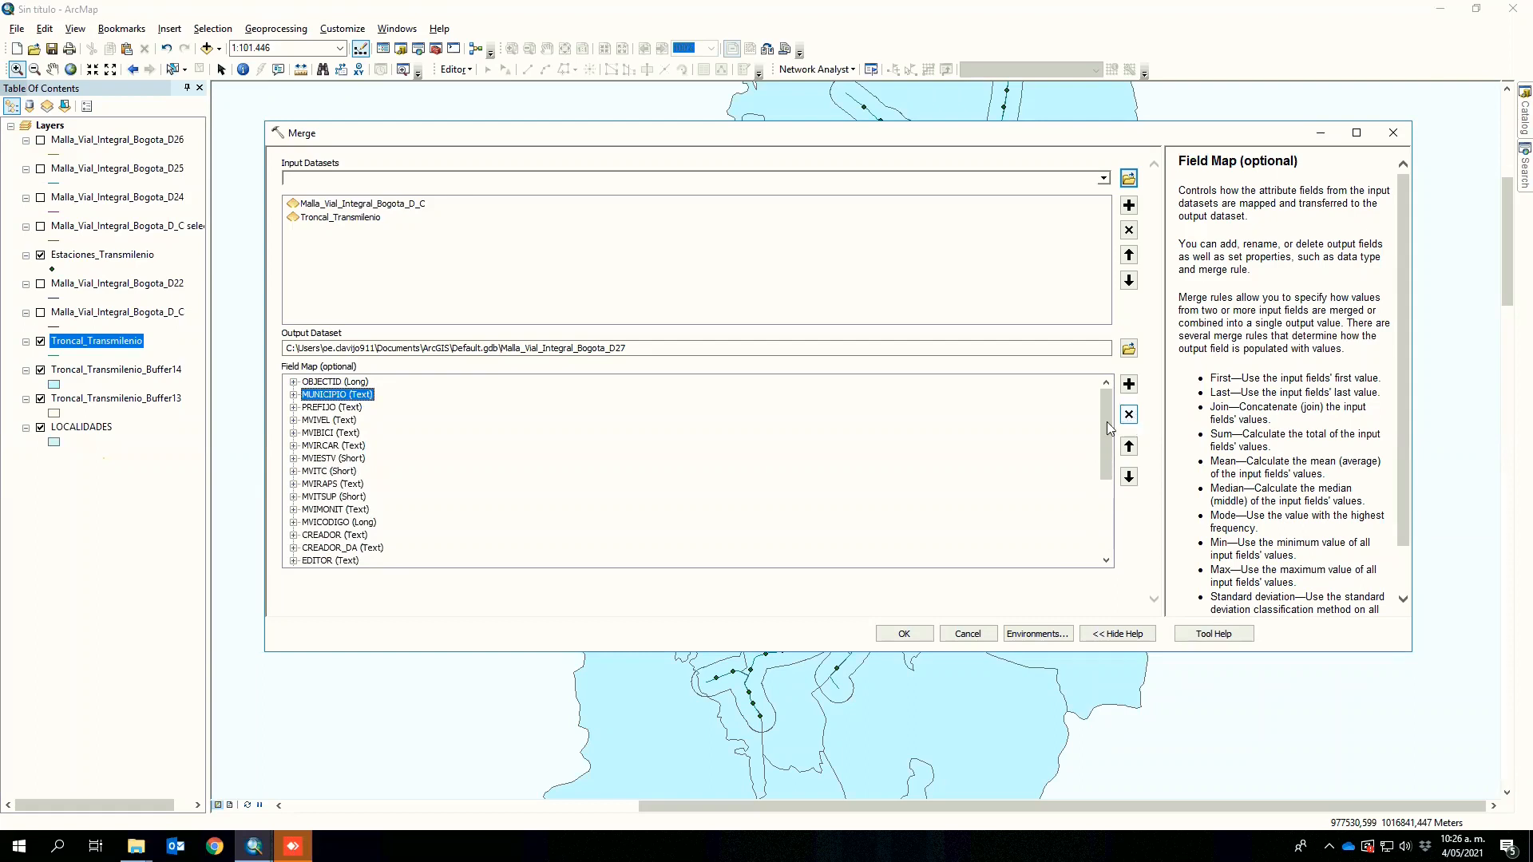
left_click_drag(1107, 452, 1102, 381)
left_click(207, 50)
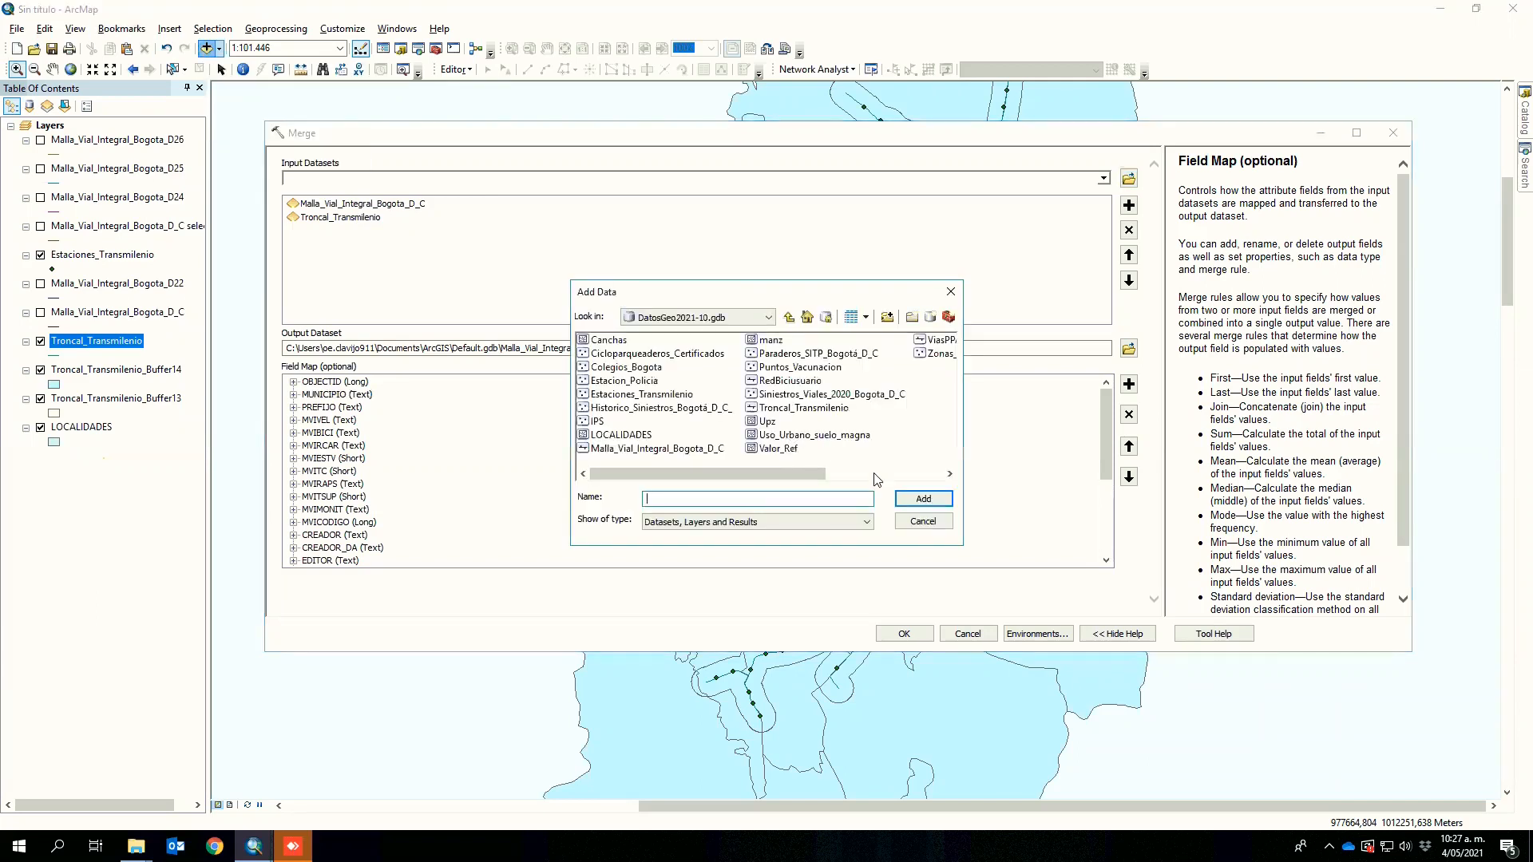
left_click(663, 411)
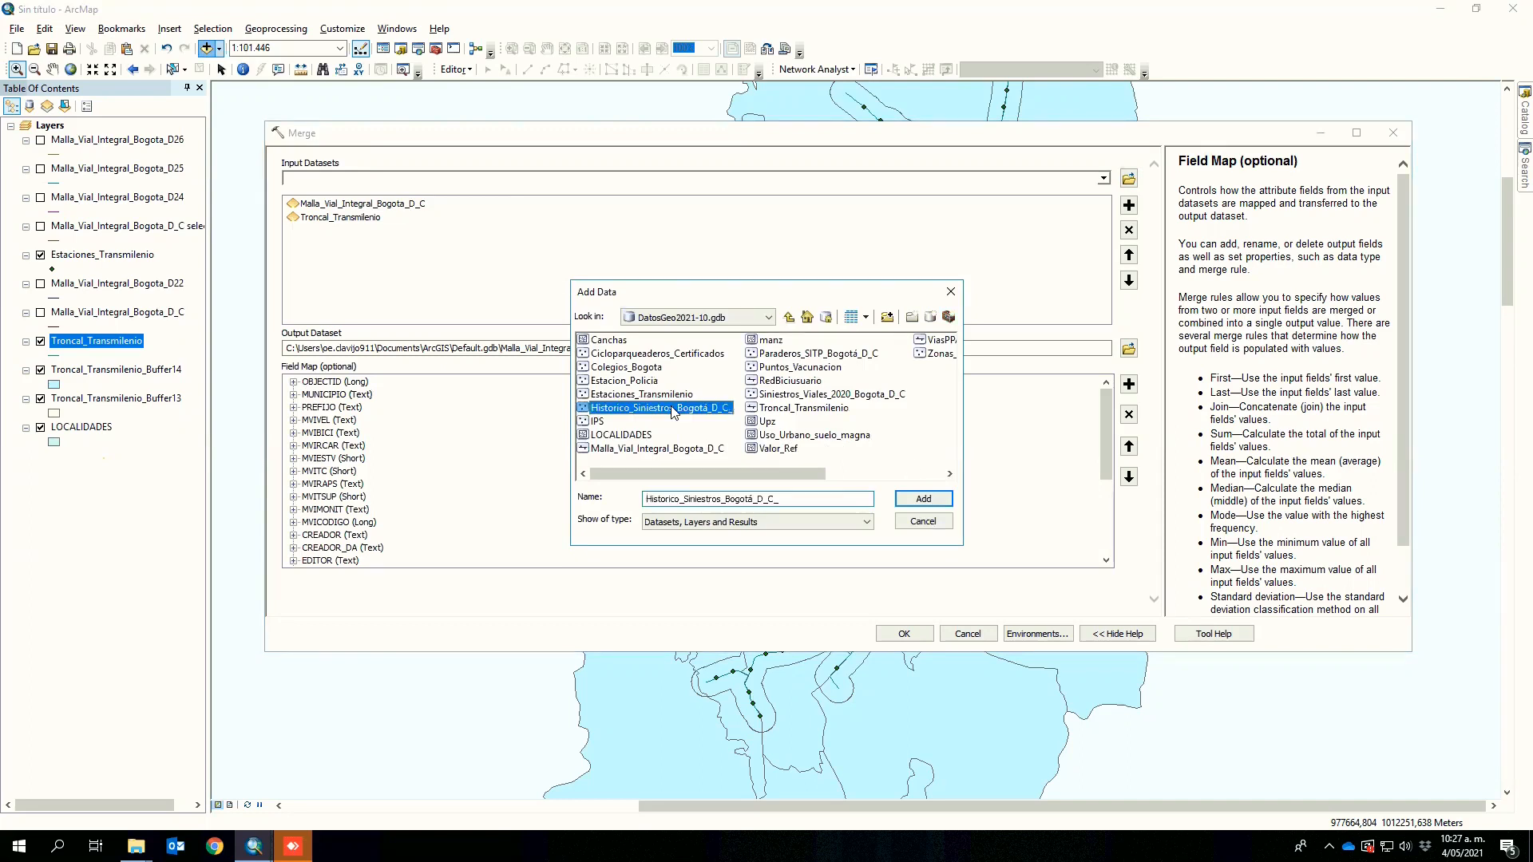
left_click(833, 395, "ctrl")
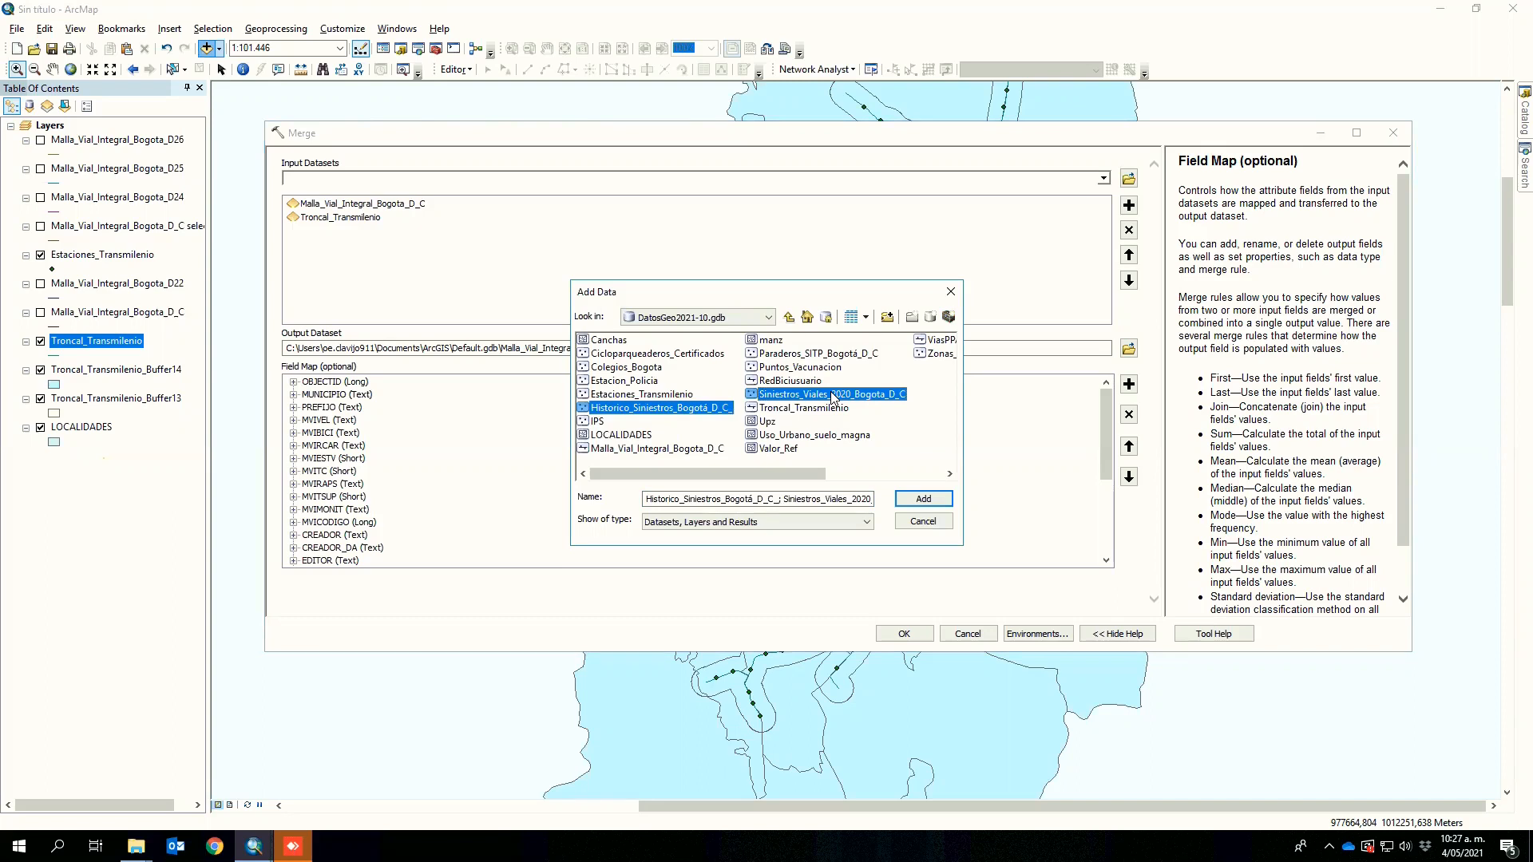
left_click(925, 523)
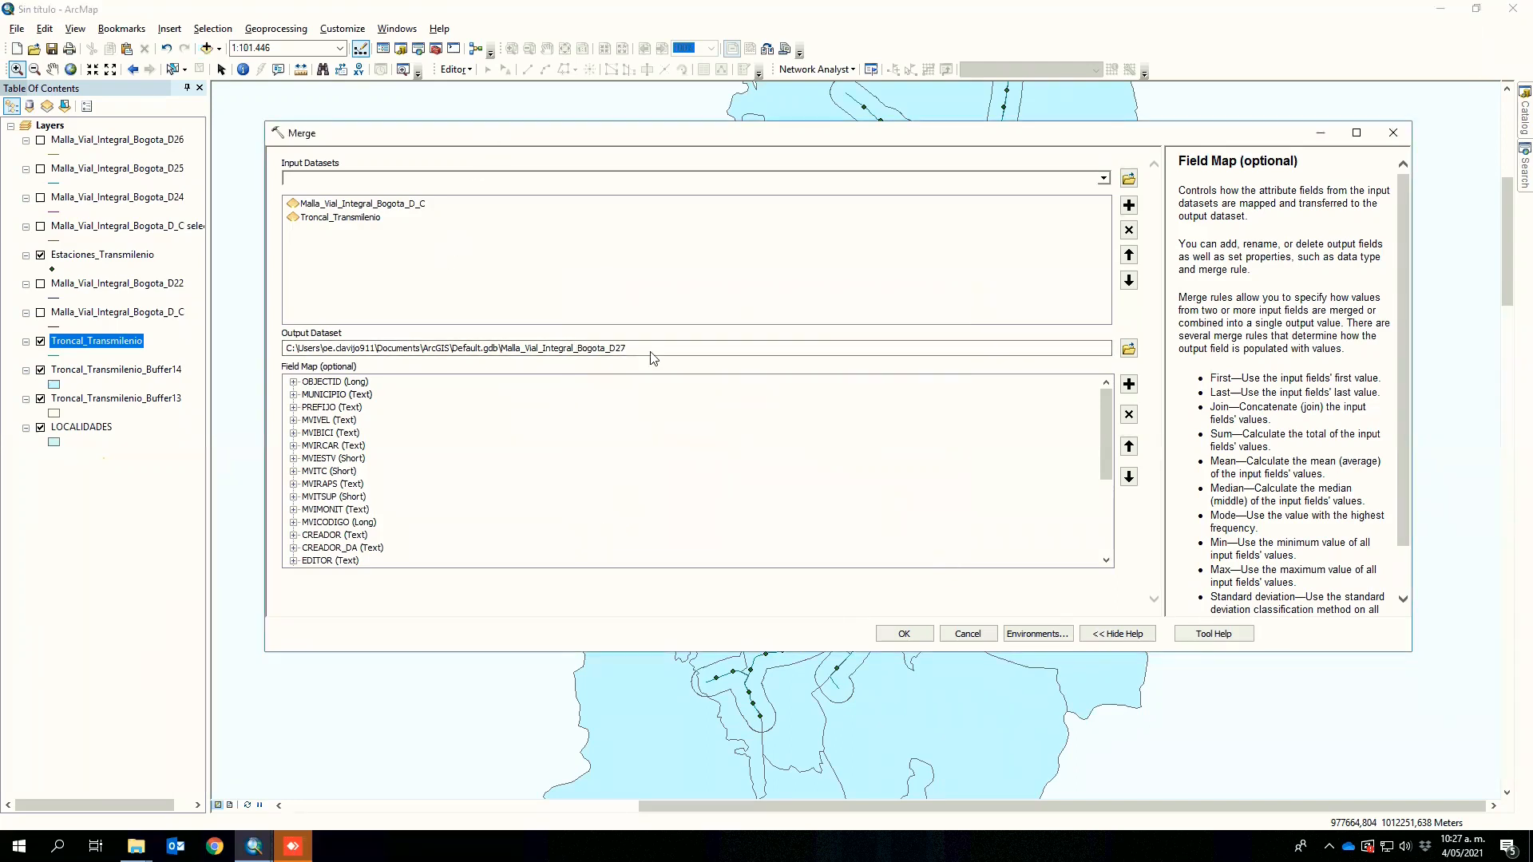
- Run the Merge into Malla_Vial_Integral_Bogota_D27 and examine the result's attribute table through to Shape_Length and its lower records
left_click(901, 634)
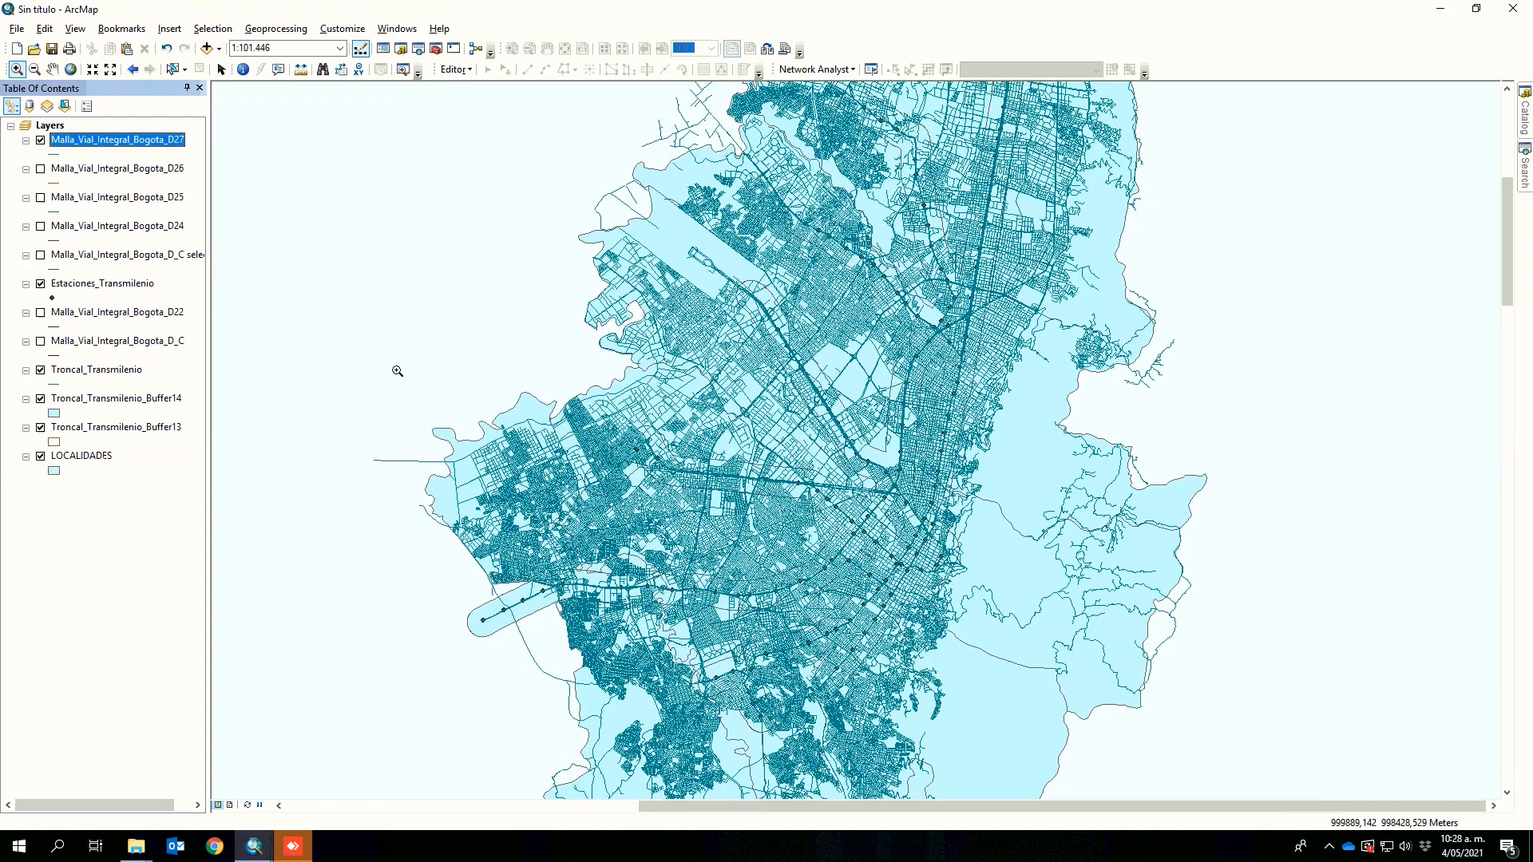
right_click(109, 146)
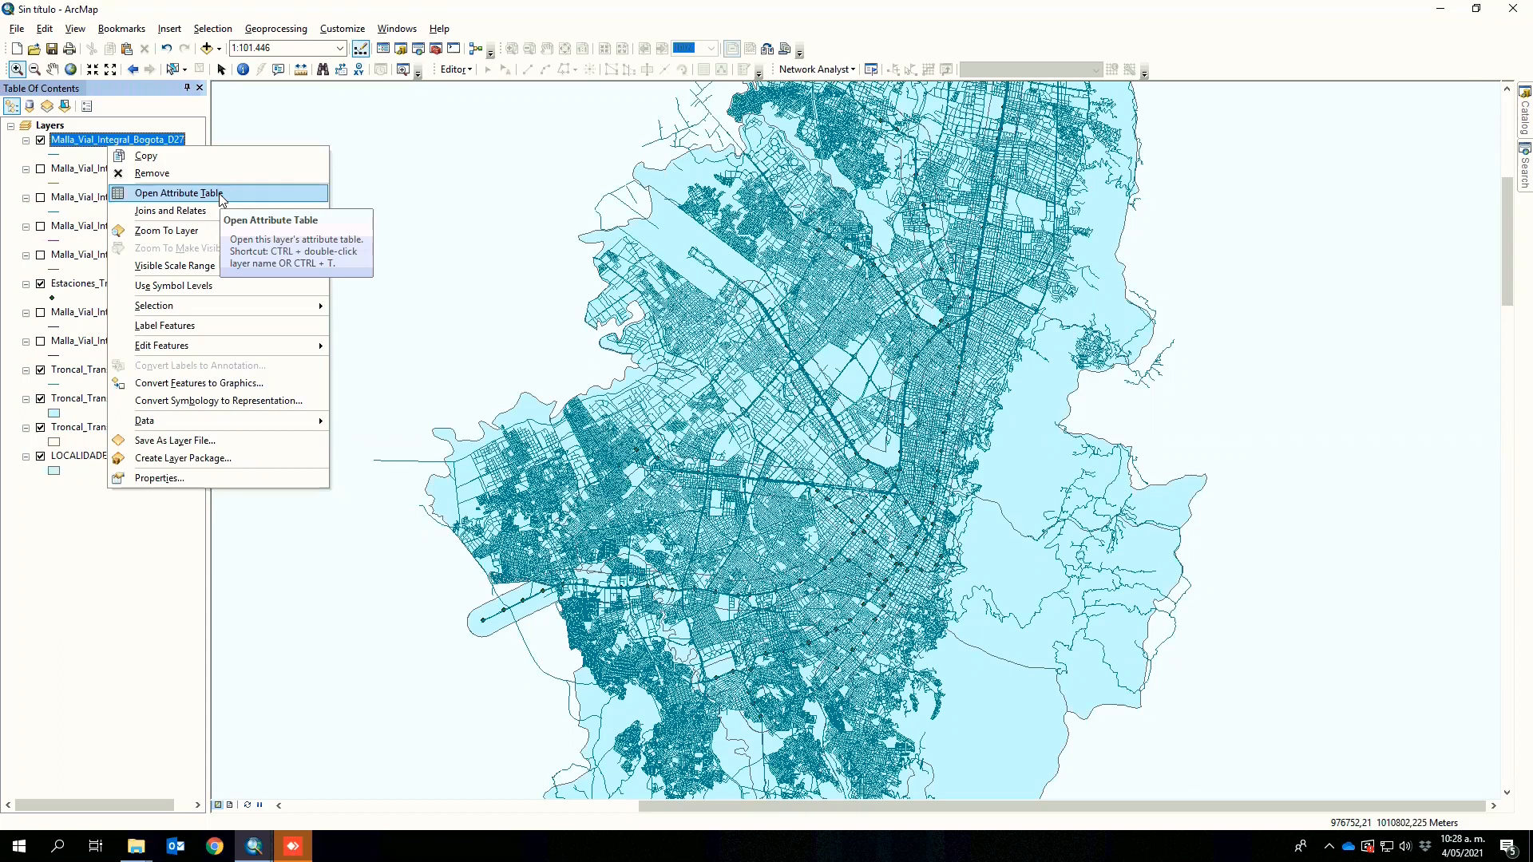
left_click(222, 197)
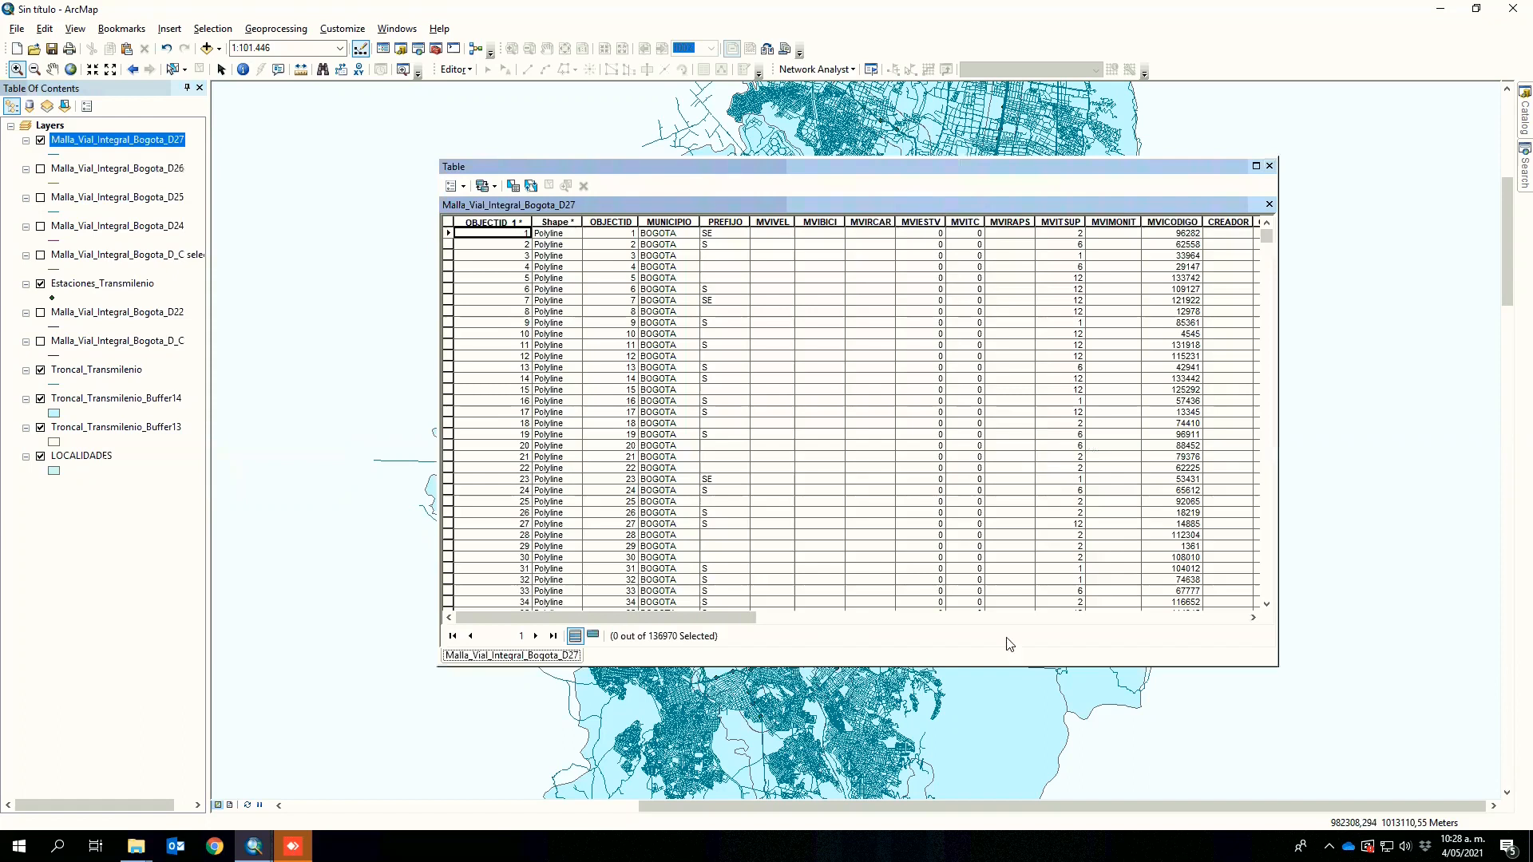
left_click(1219, 619)
left_click(1219, 618)
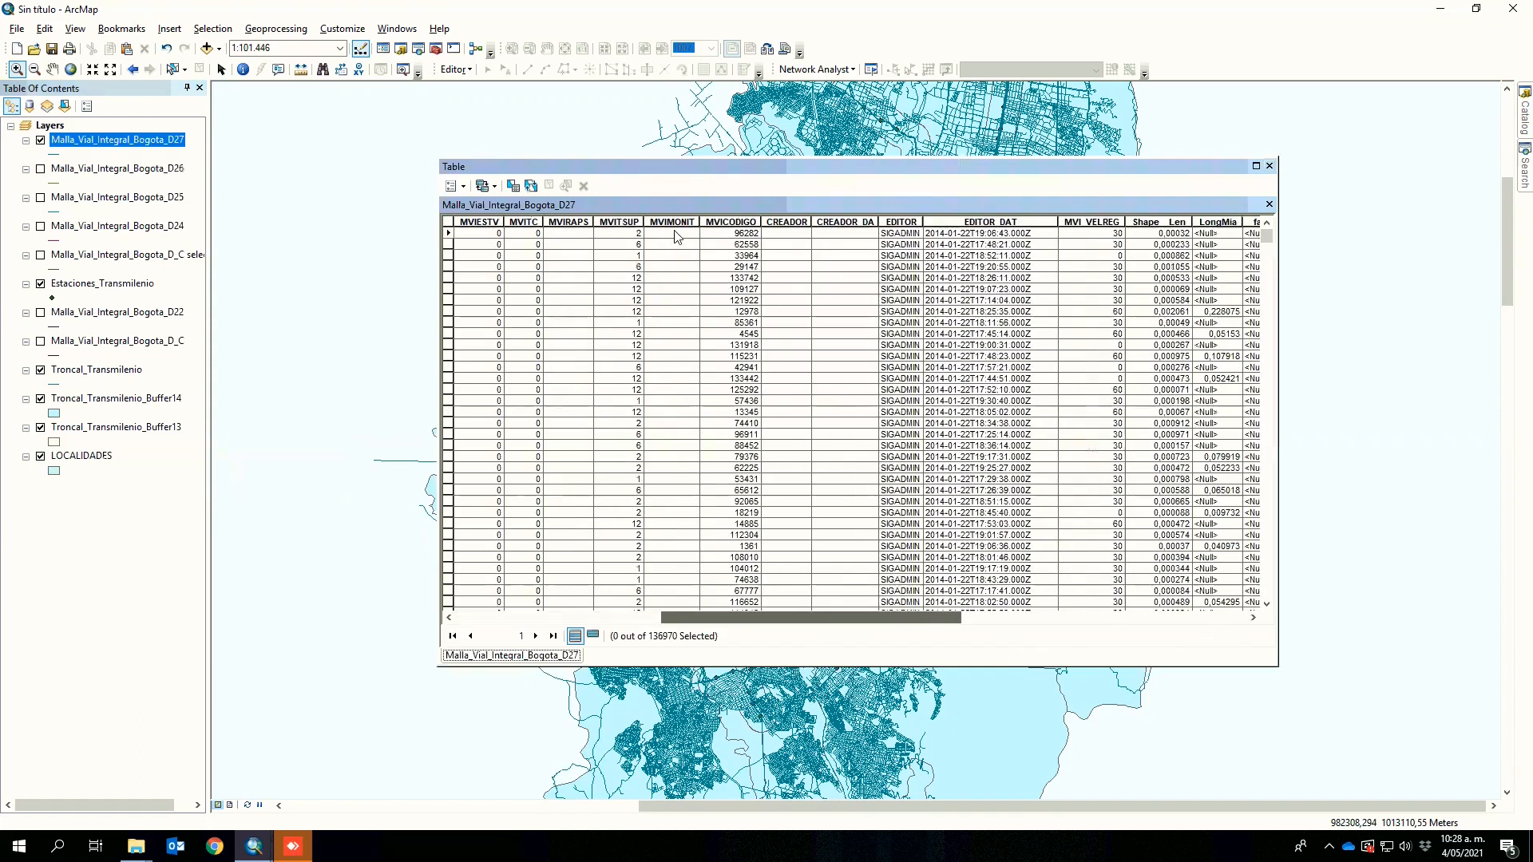
left_click(1219, 618)
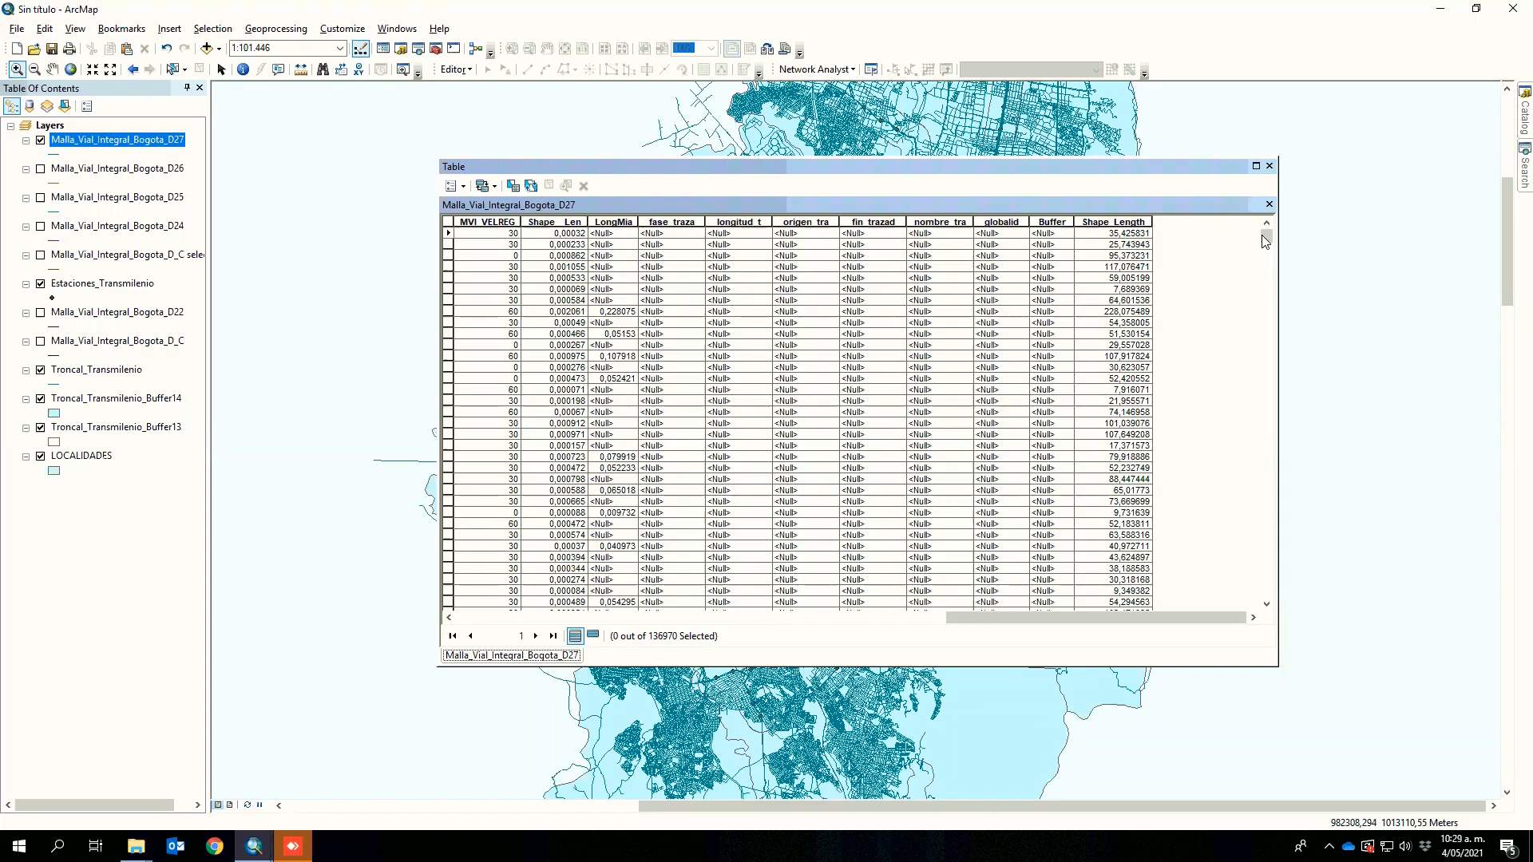
left_click(1264, 591)
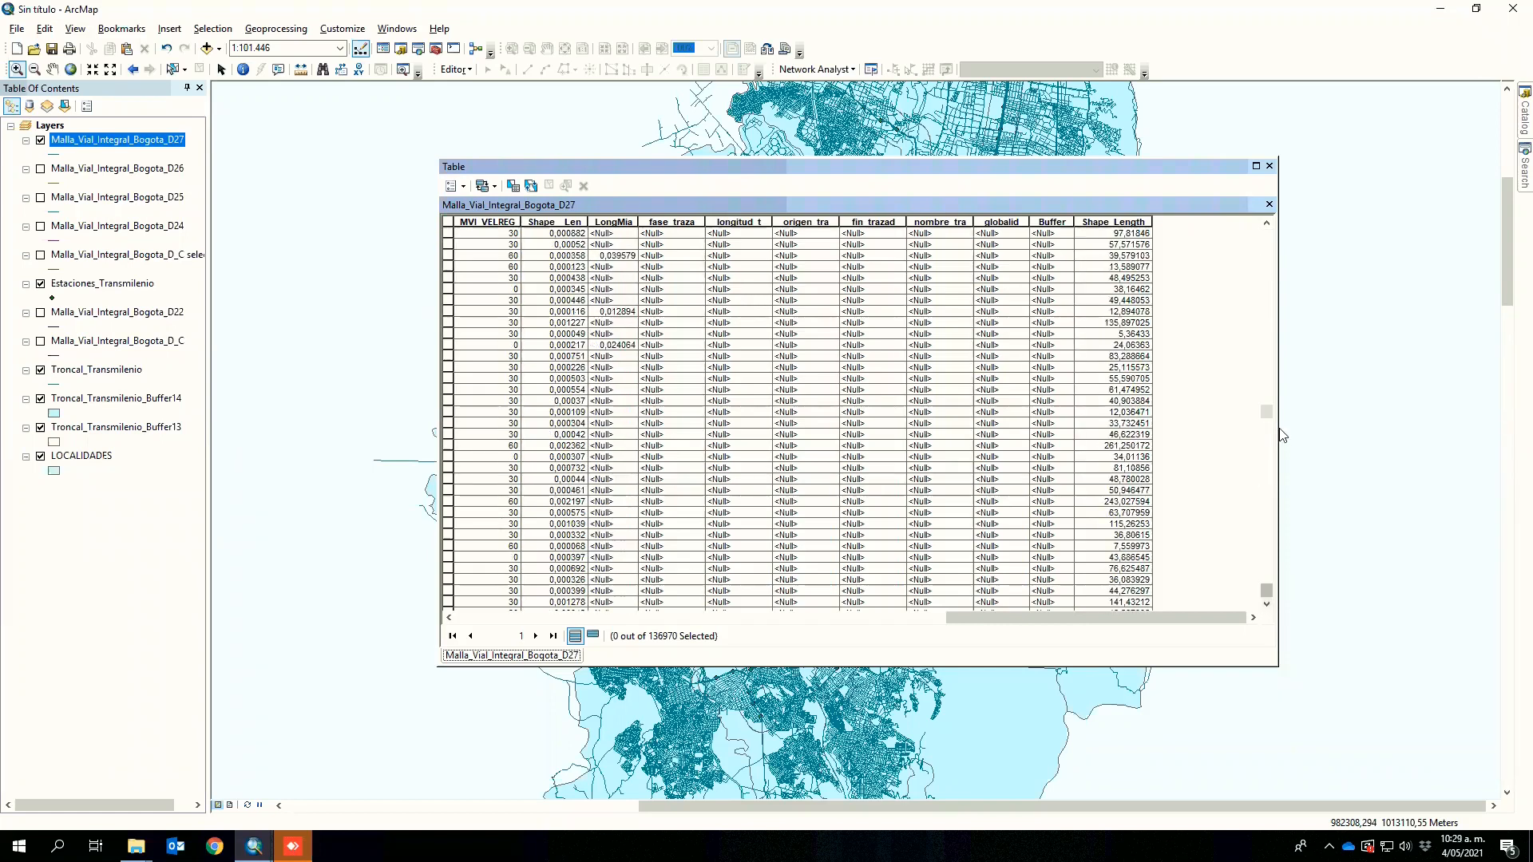
left_click(1267, 596)
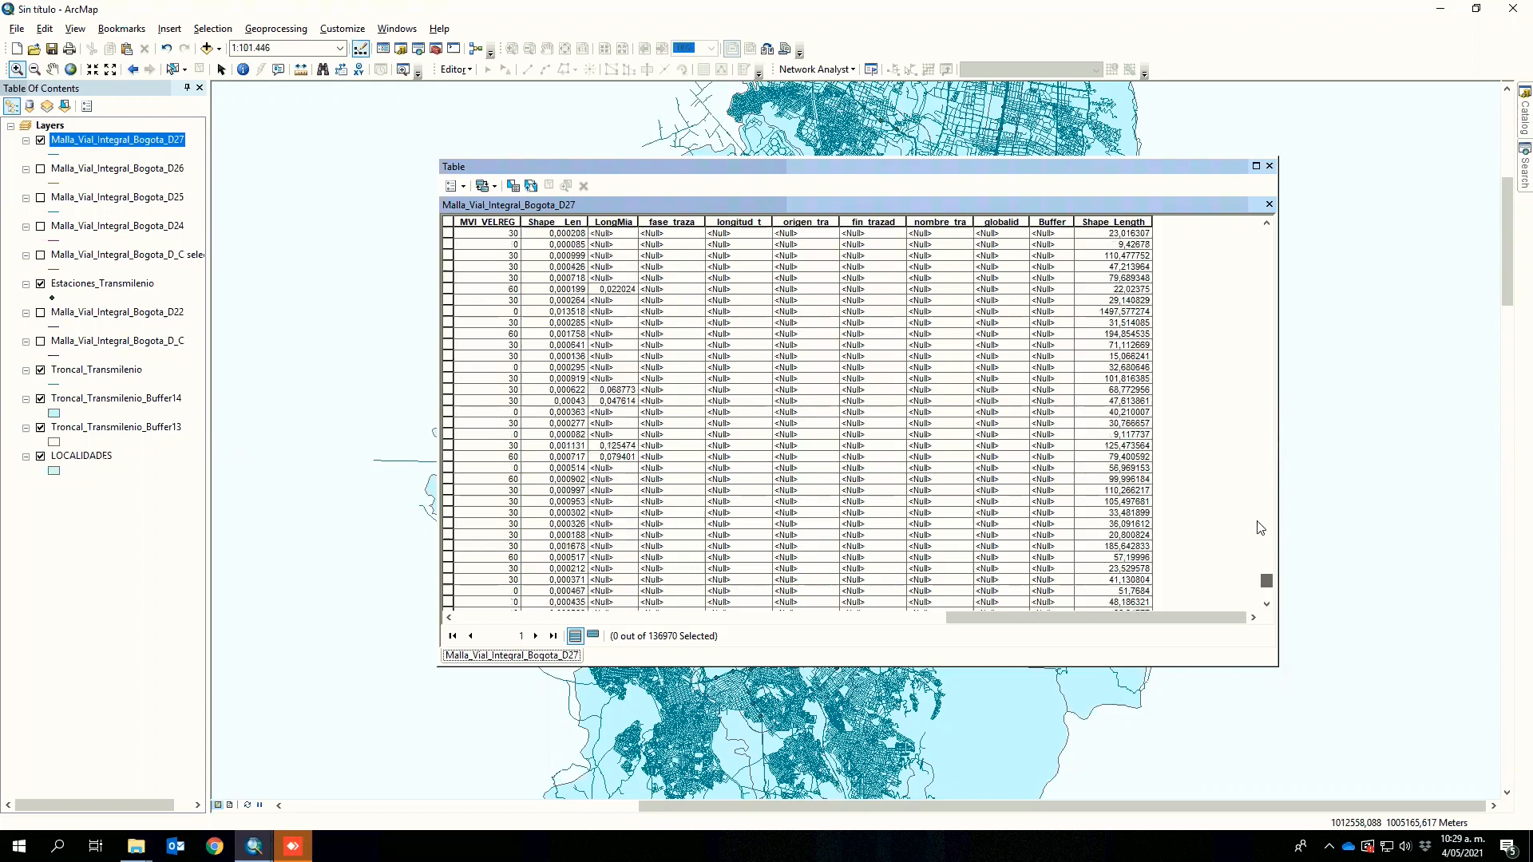
- Sort the Malla_Vial_Integral_Bogota_D27 table descending by Buffer and examine the records at its start
left_click(1048, 223)
right_click(1046, 223)
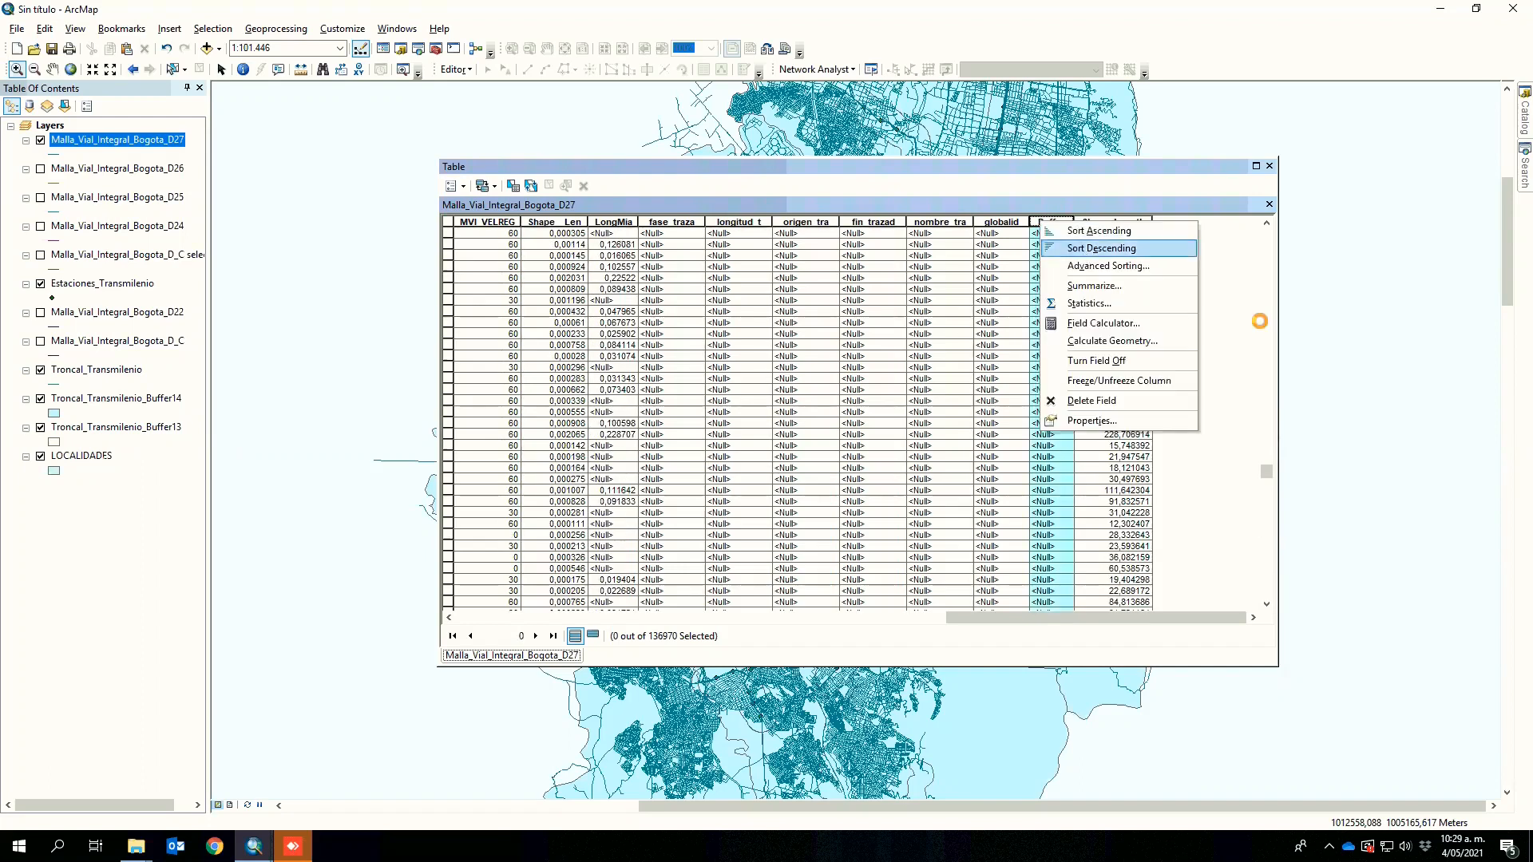
left_click(1272, 482)
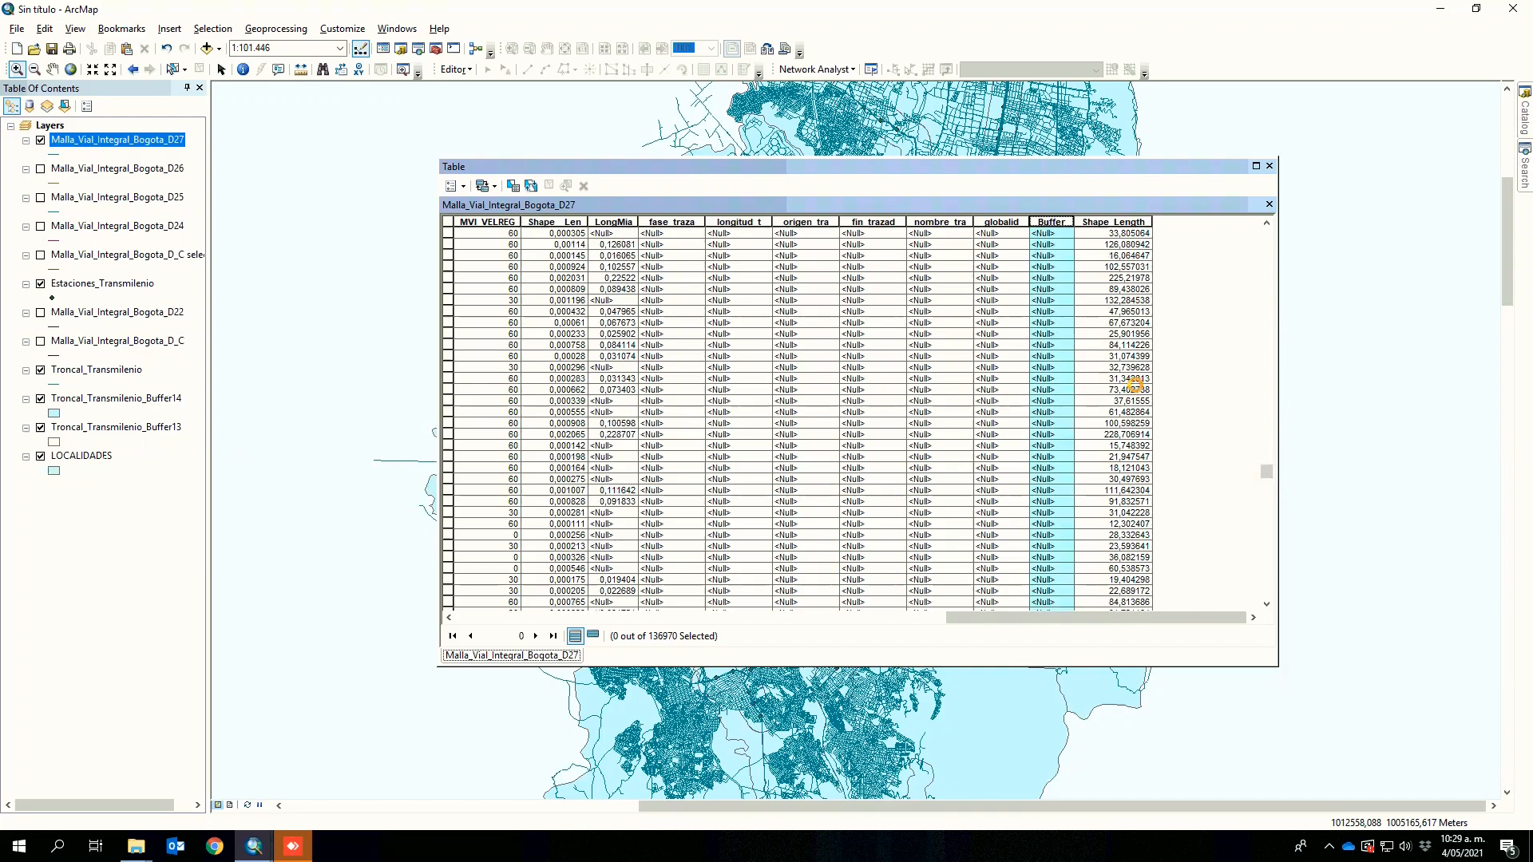
left_click_drag(1270, 248, 1268, 232)
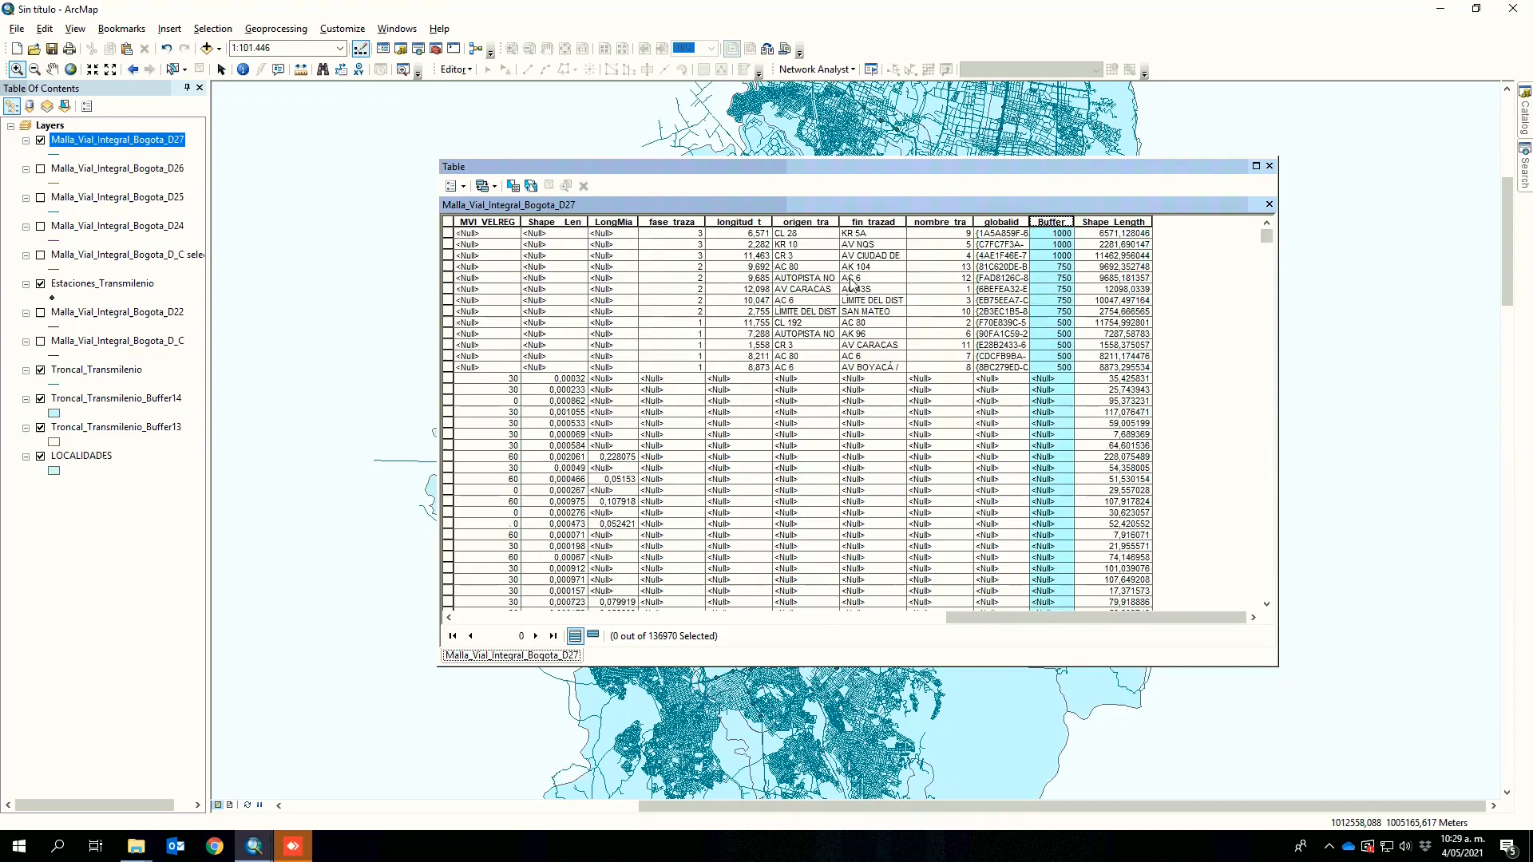
left_click_drag(1111, 622, 641, 597)
- Dissolve Troncal_Transmilenio_Buffer14 without dissolve fields into Troncal_Transmilenio_Buffer15, and show the result above the layers with Malla_Vial_Integral_Bogota_D27 hidden
left_click(272, 29)
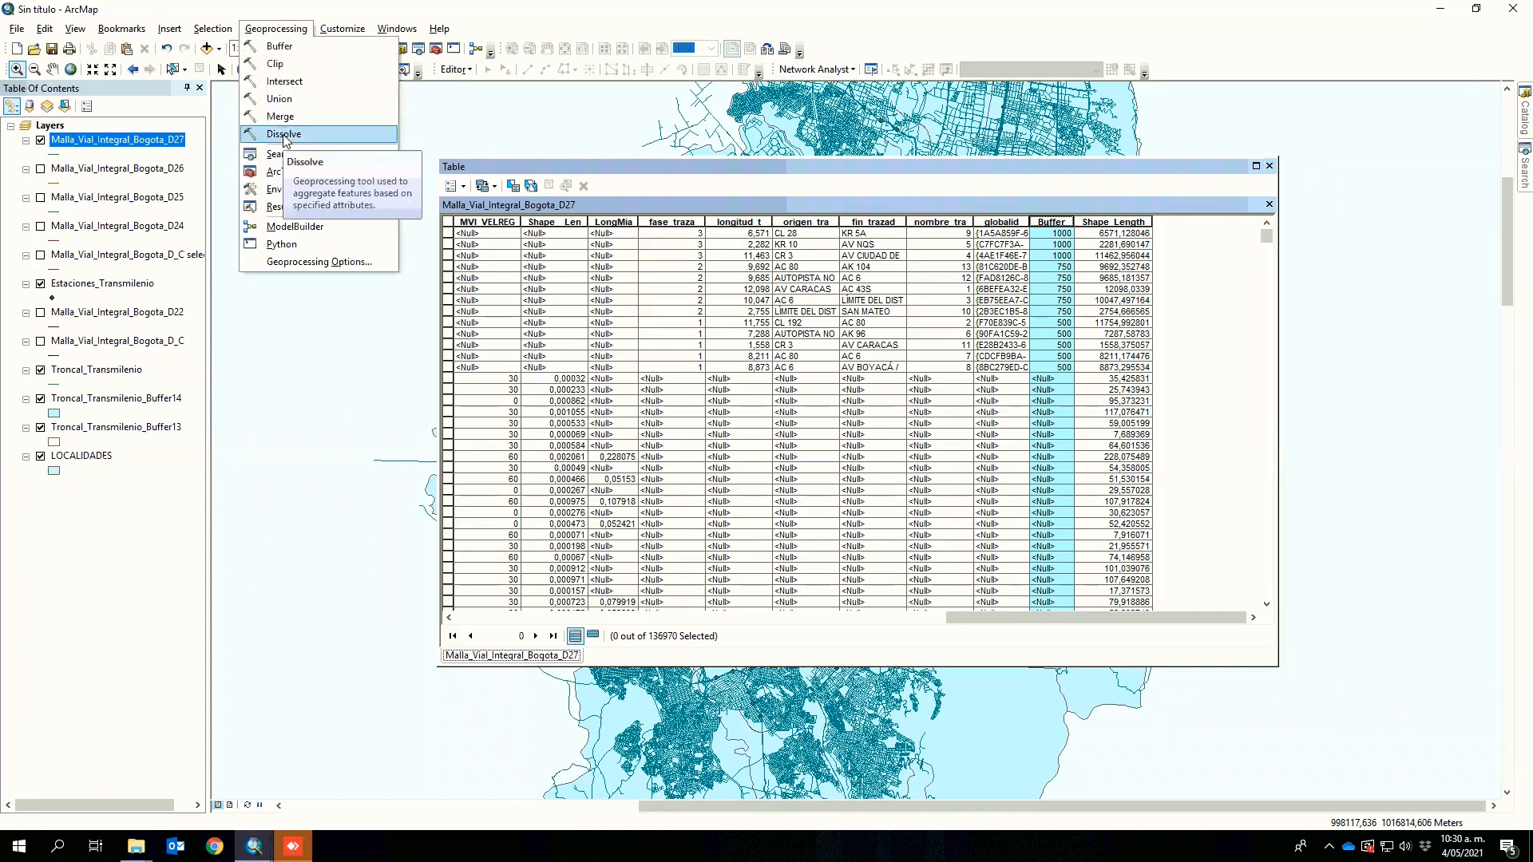
left_click(284, 136)
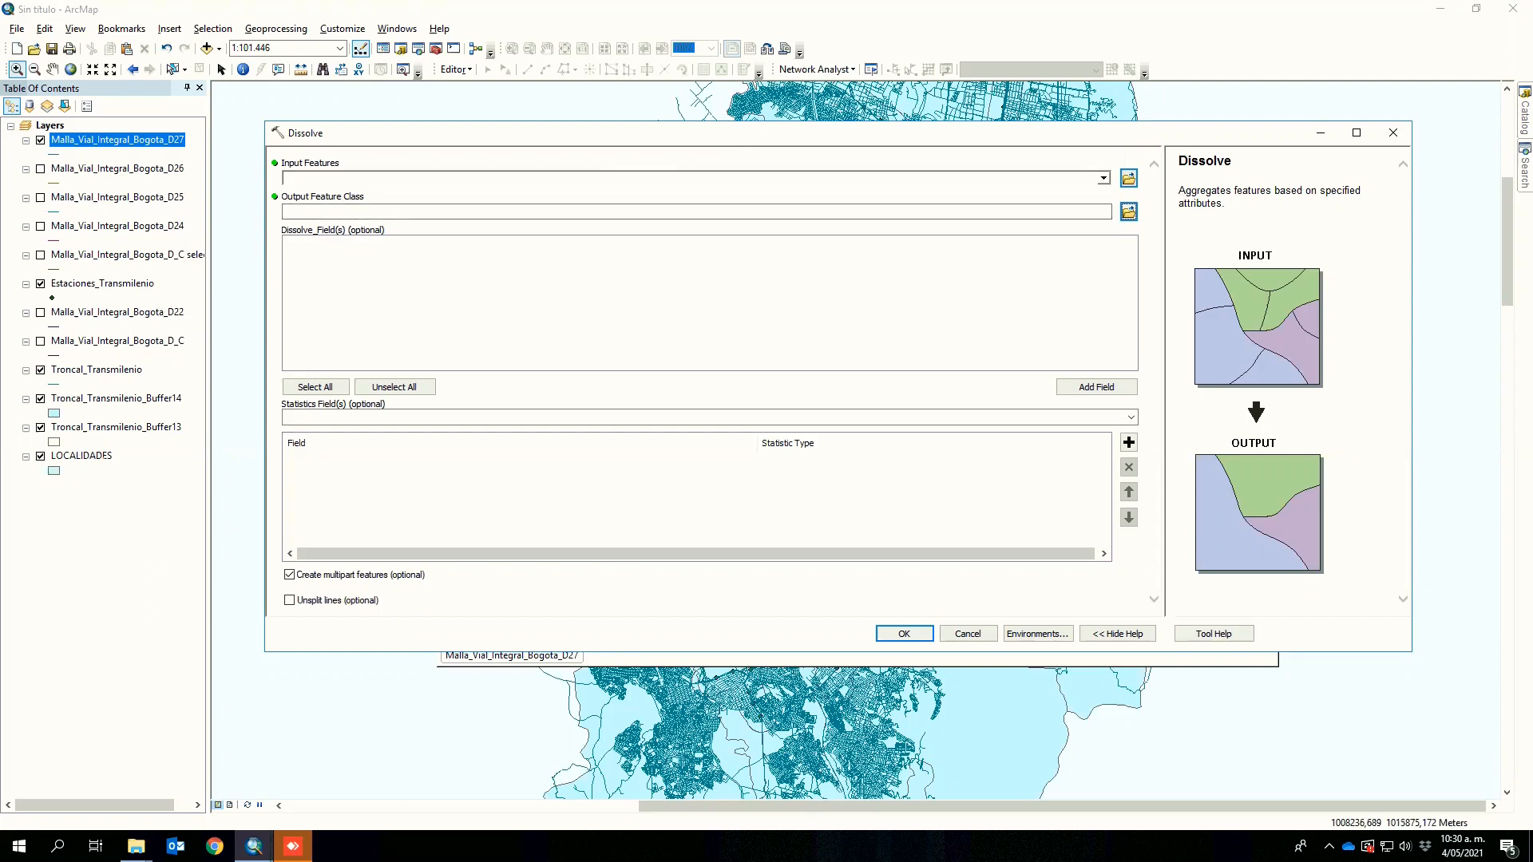
left_click_drag(1156, 140, 1287, 346)
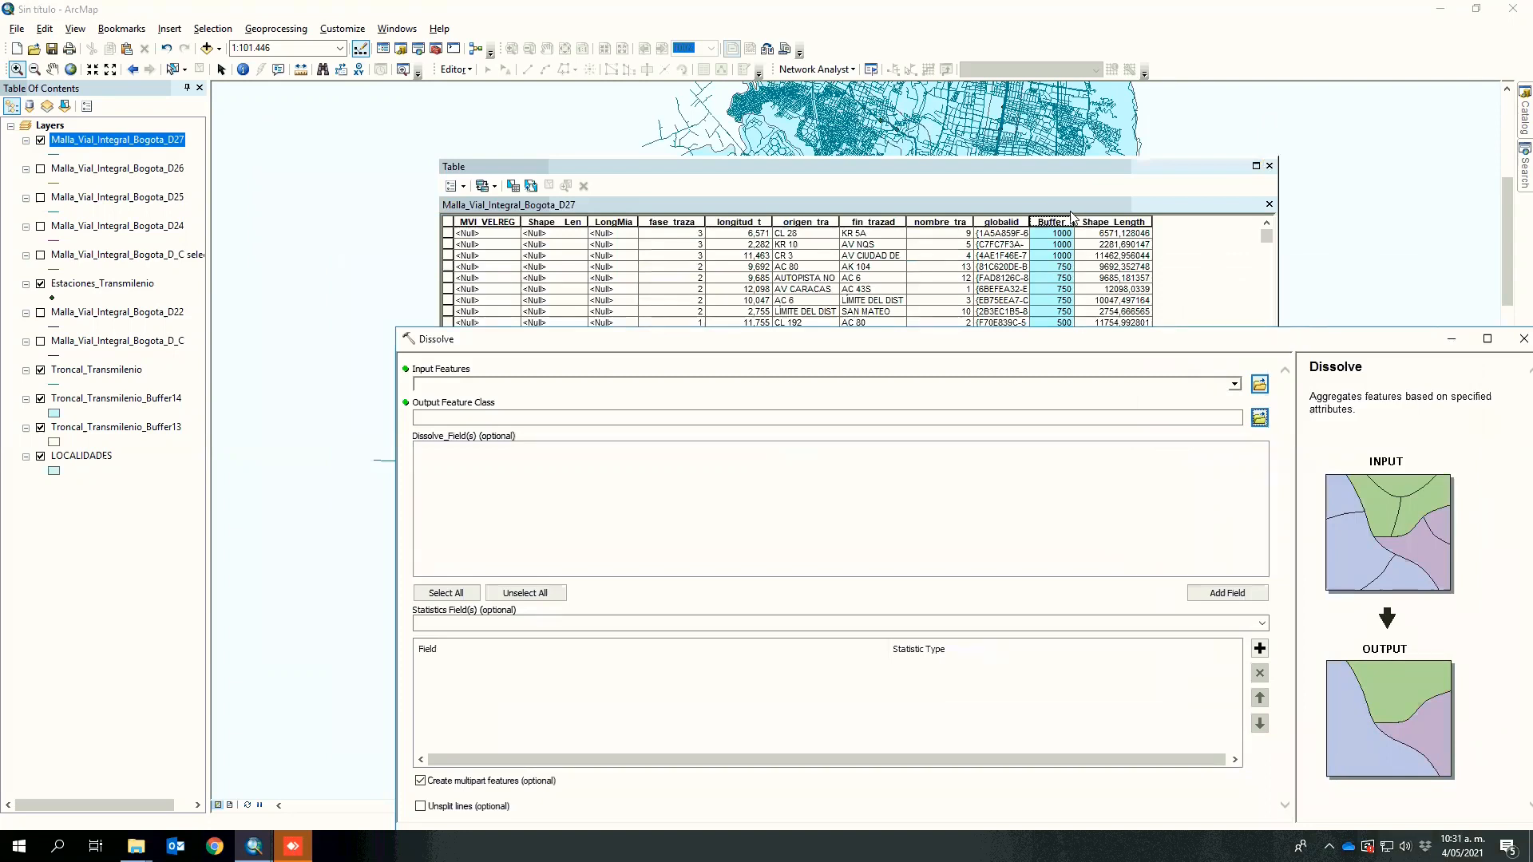
left_click(1078, 94)
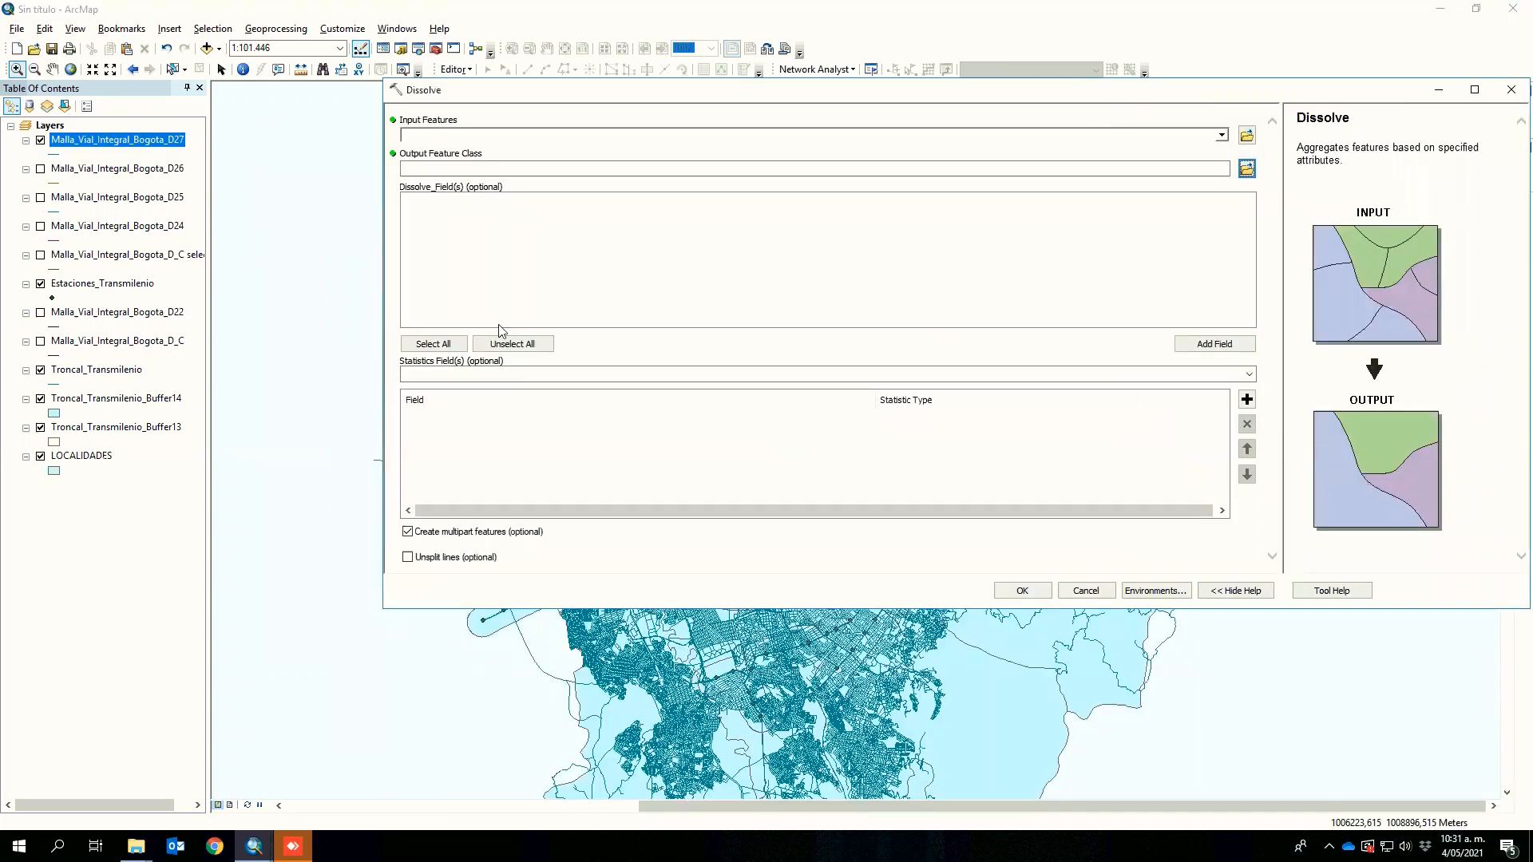
left_click_drag(116, 398, 602, 141)
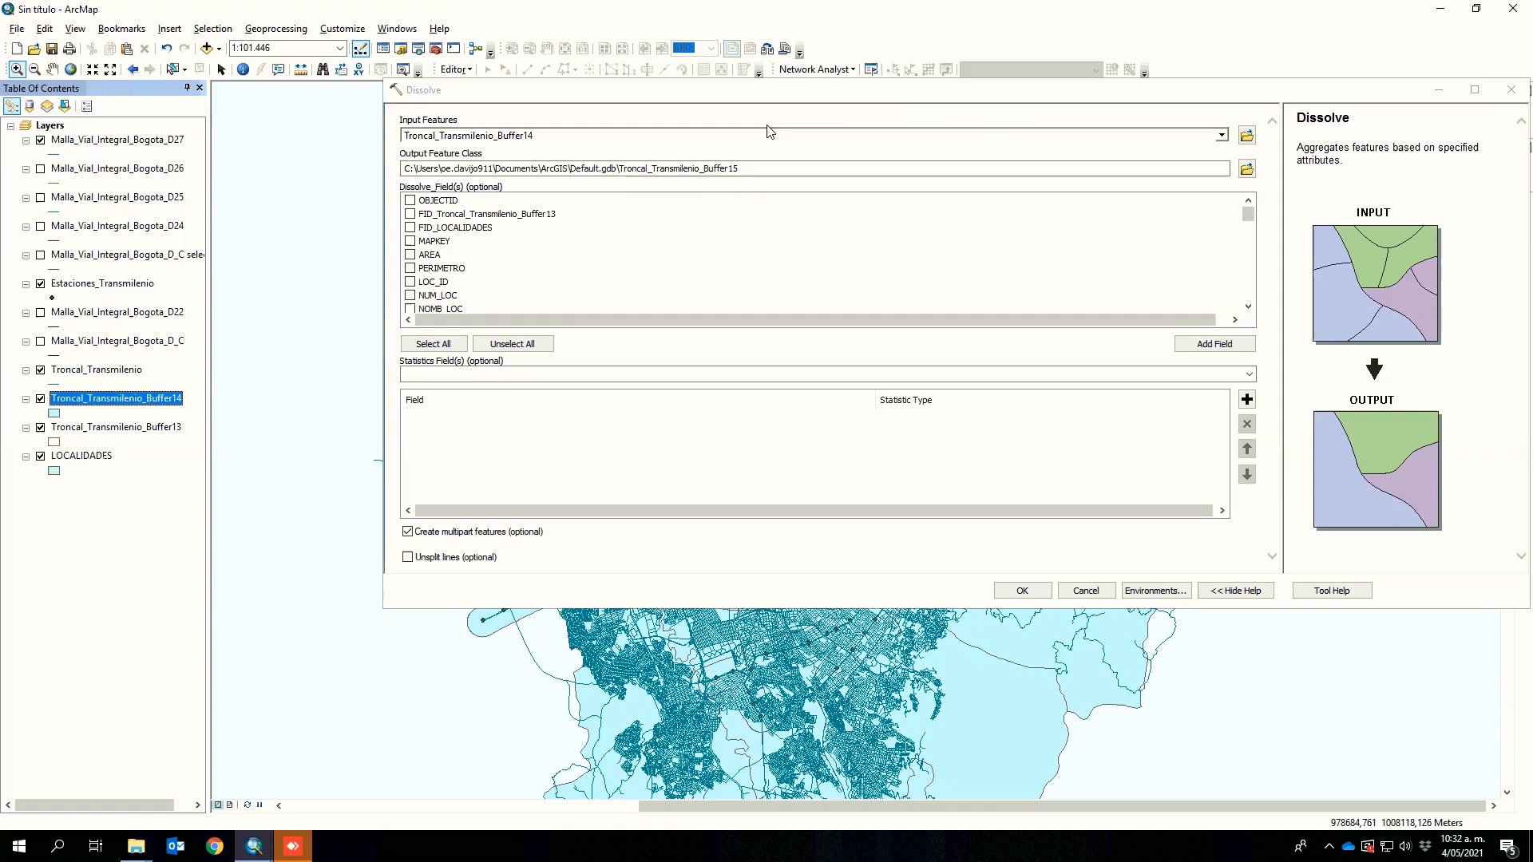
left_click_drag(986, 91, 768, 126)
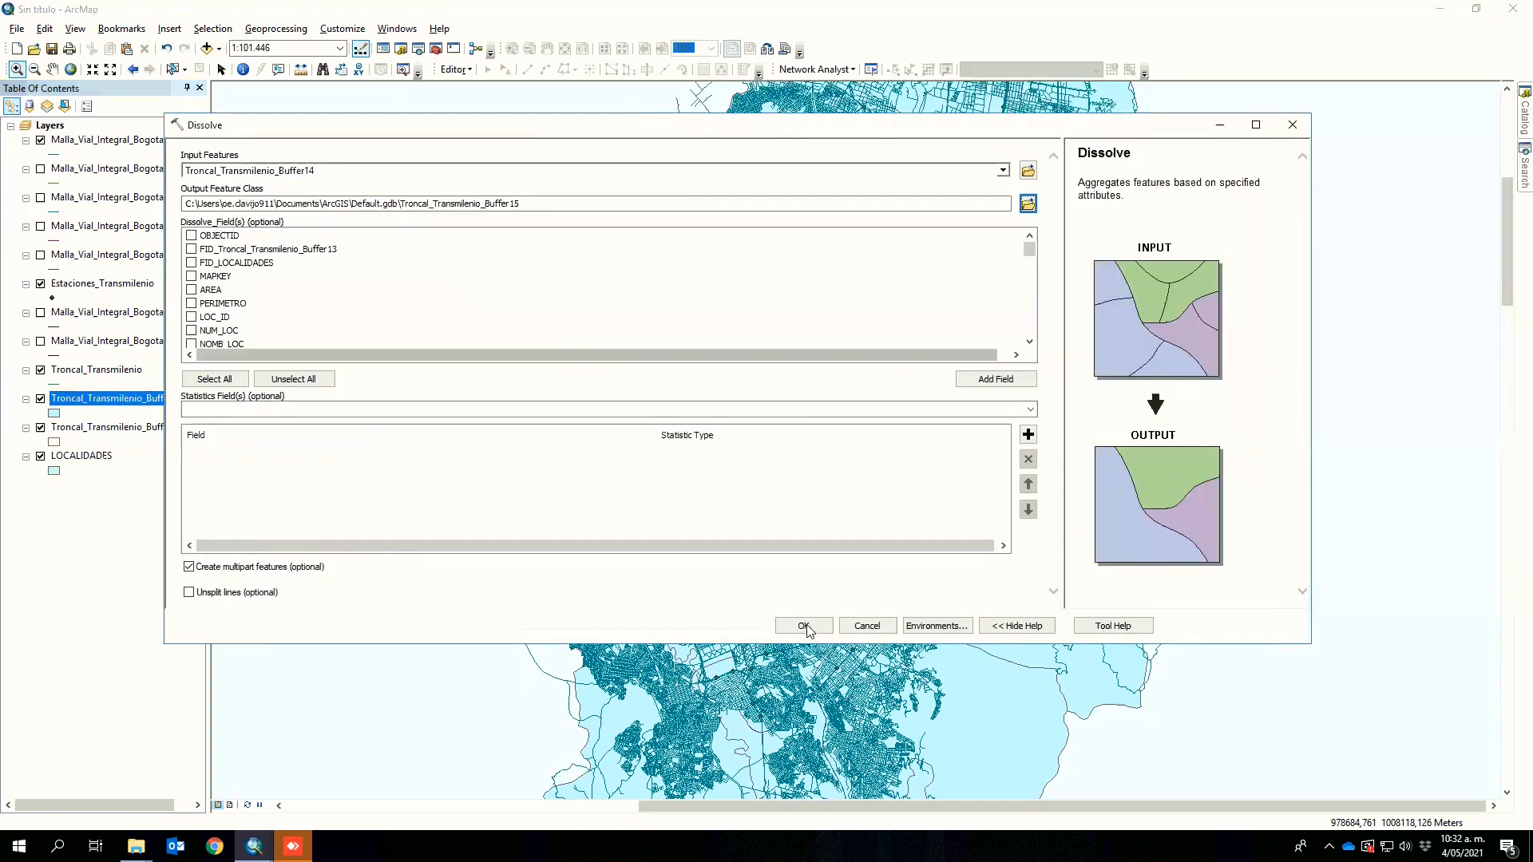
left_click(804, 626)
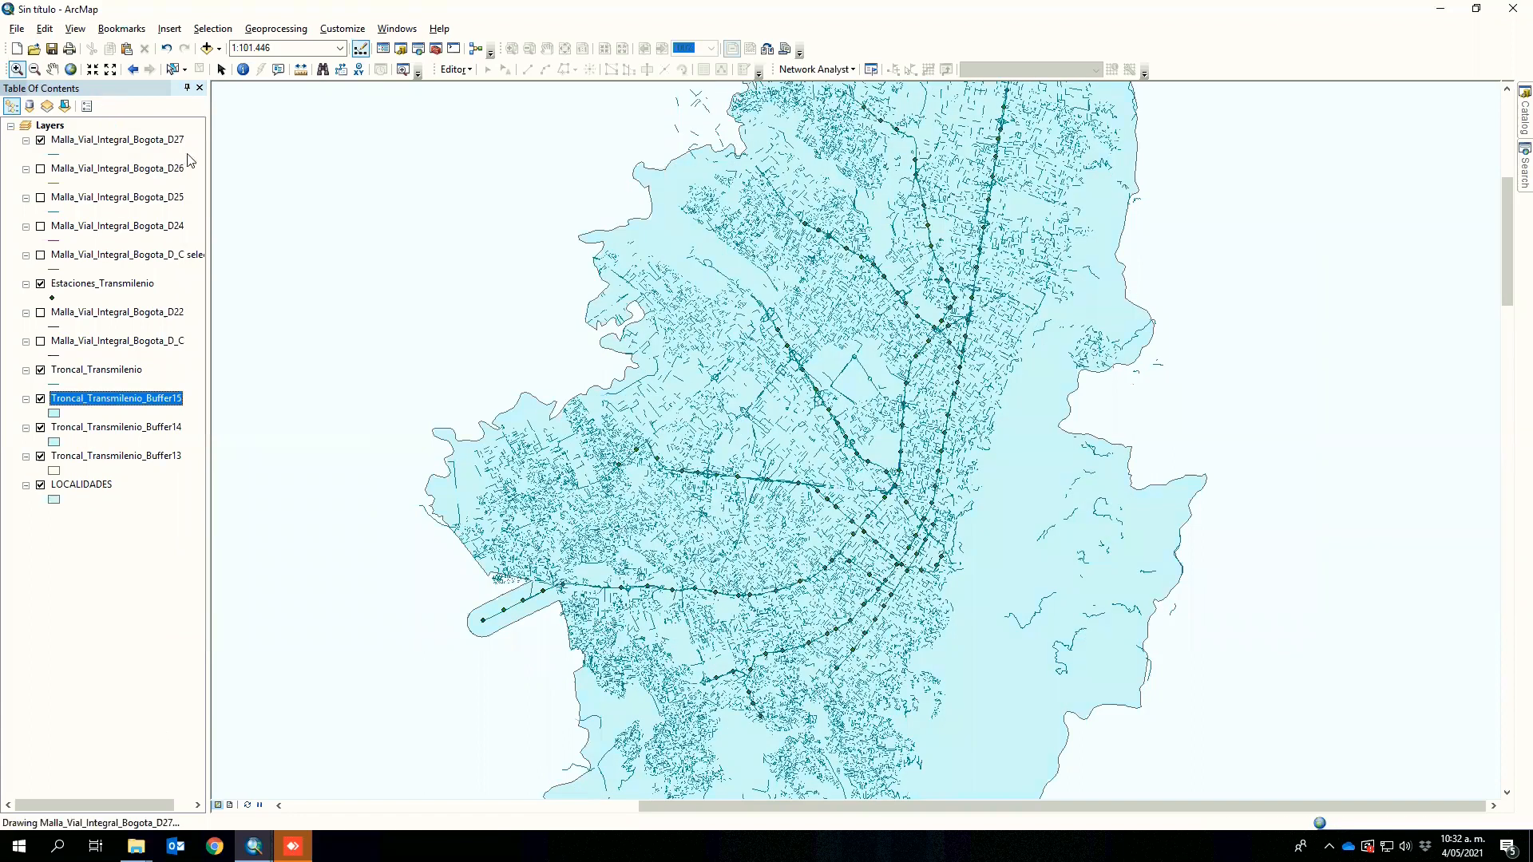
left_click(40, 170)
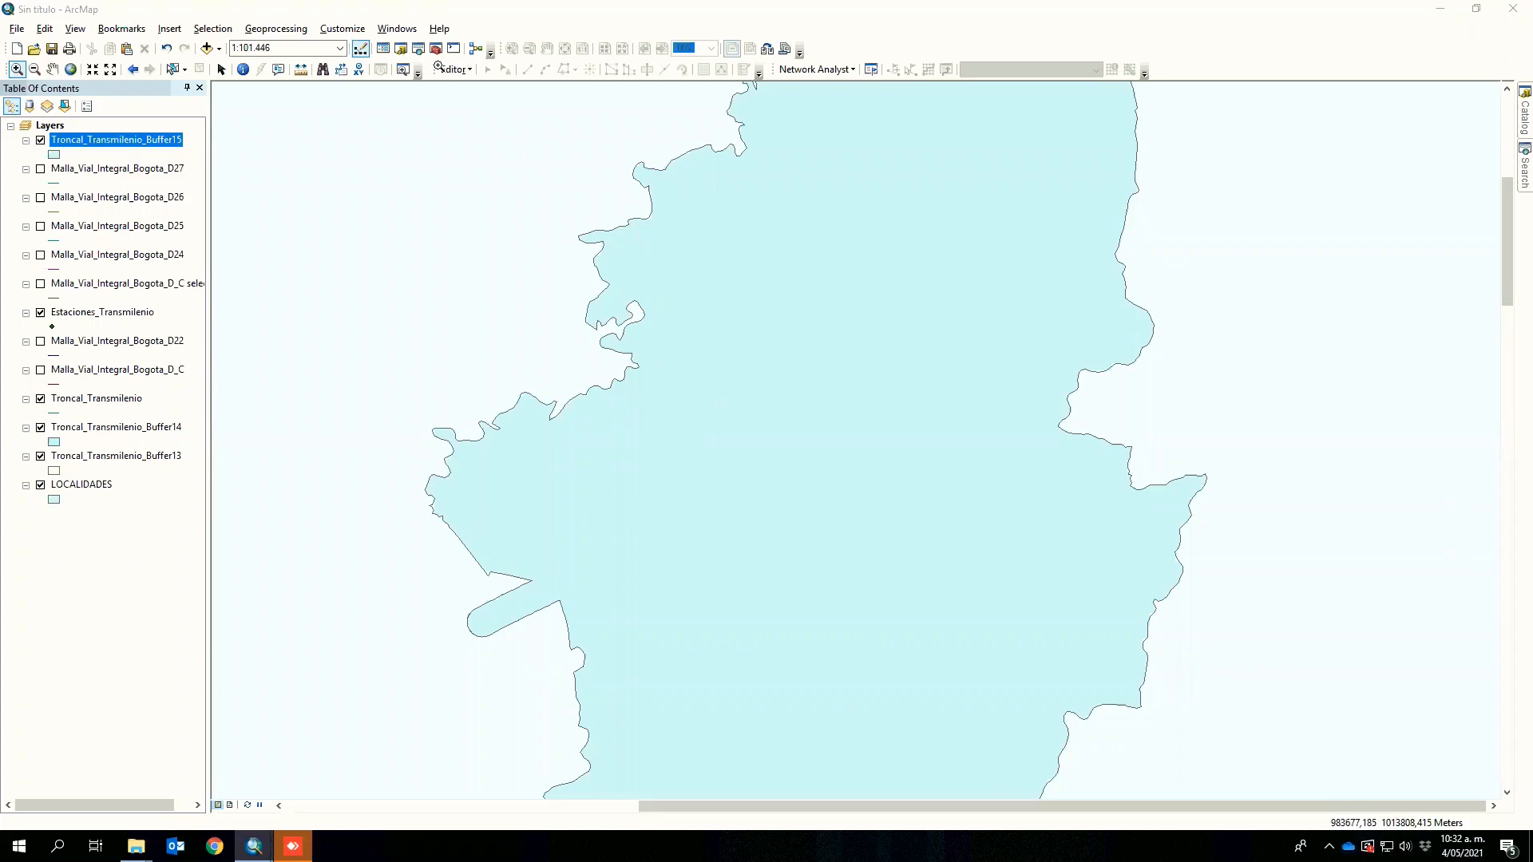
- Add the Valor_Ref polygon layer from DatosGeo2021-10.gdb to the map
left_click(206, 50)
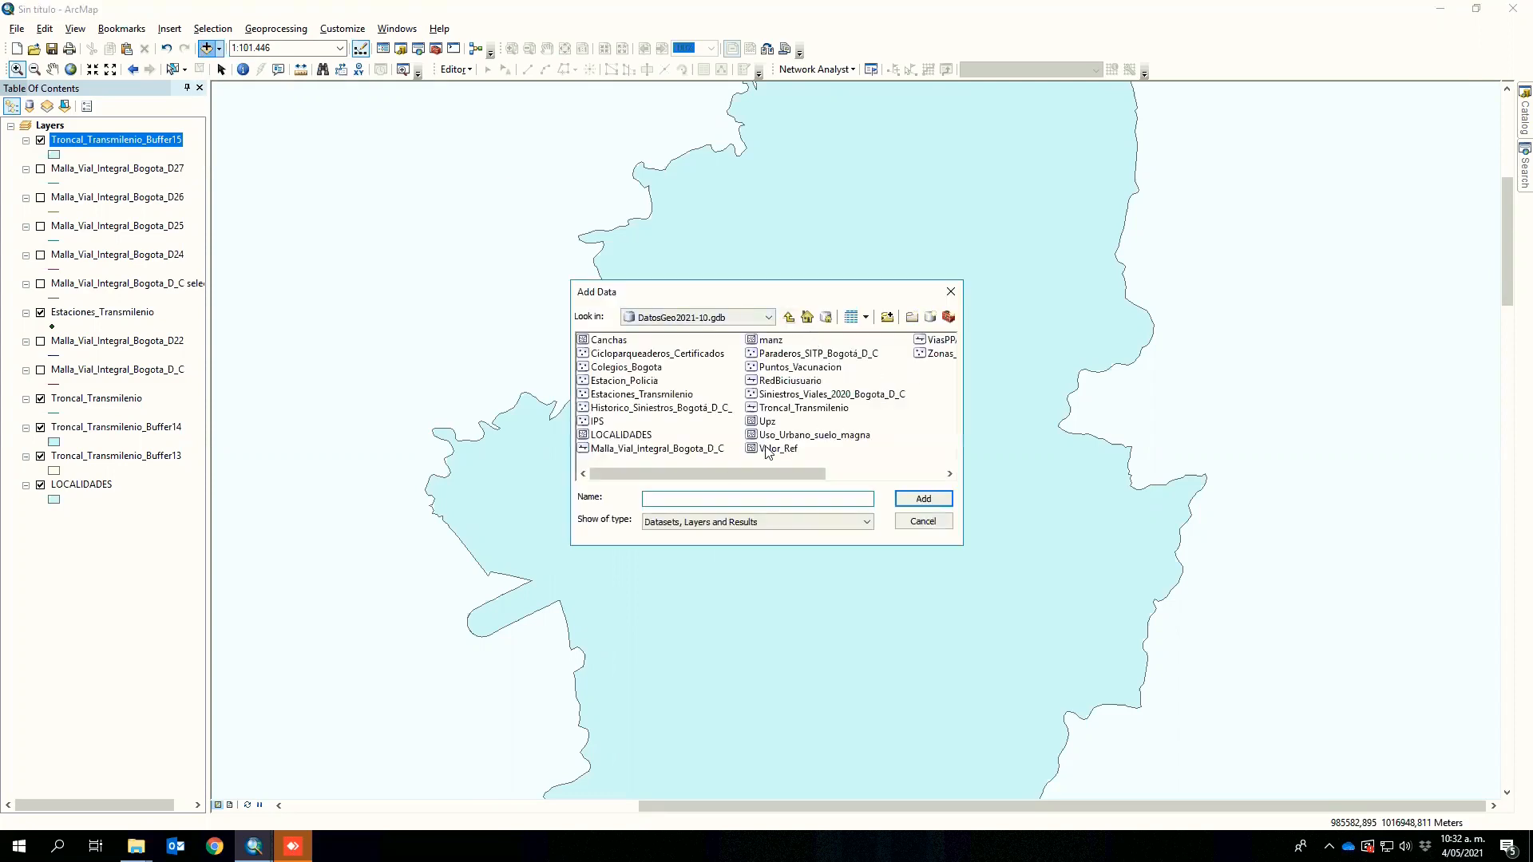
left_click(800, 457)
left_click(944, 499)
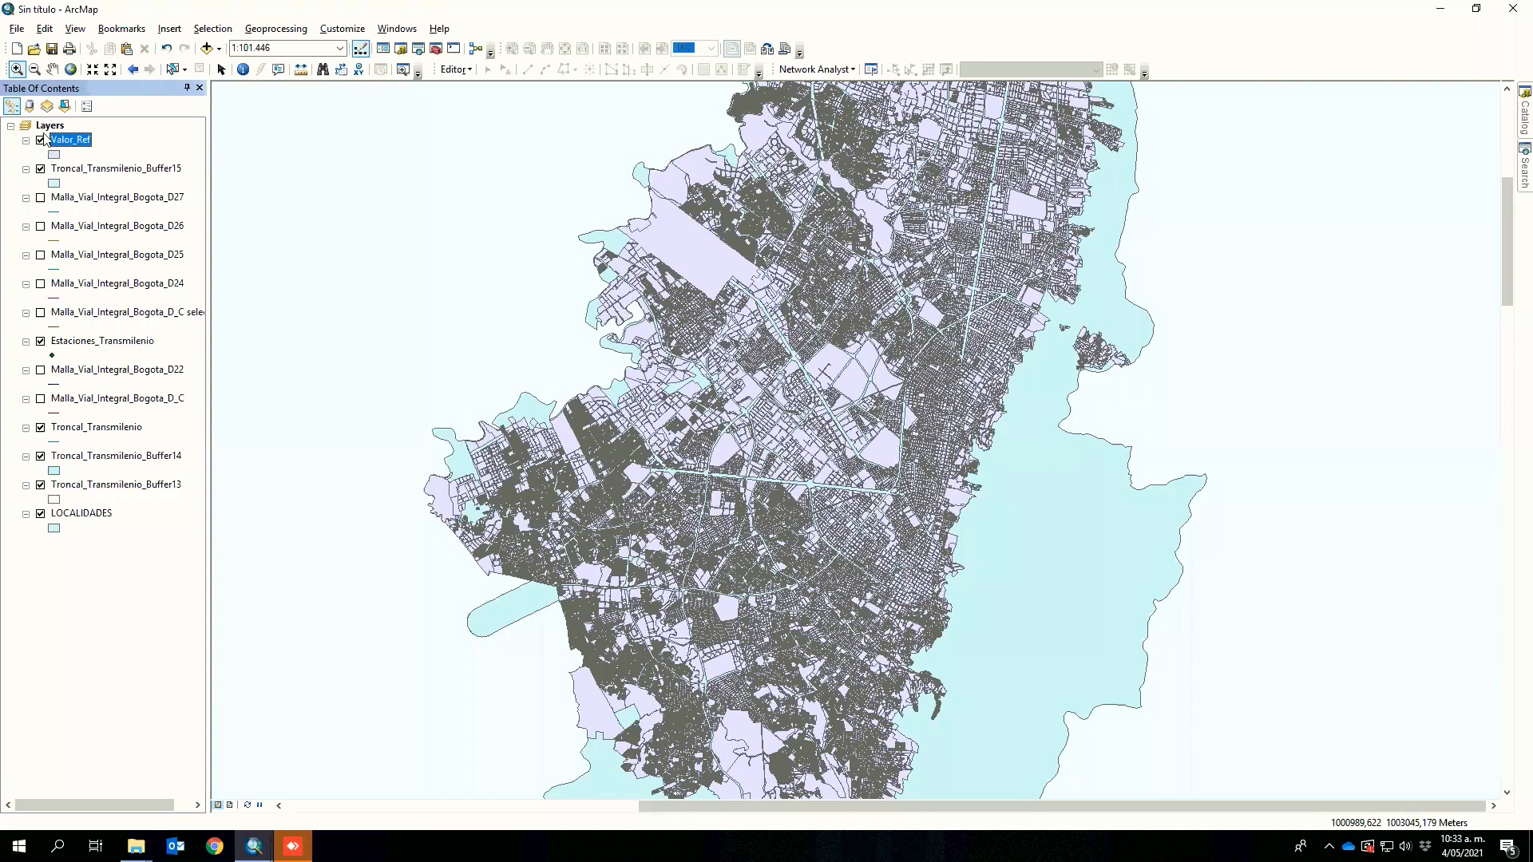
- Hide all layers to view Troncal_Transmilenio_Buffer14 alone, and show Valor_Ref and Troncal_Transmilenio_Buffer15 again over it
left_click(41, 141)
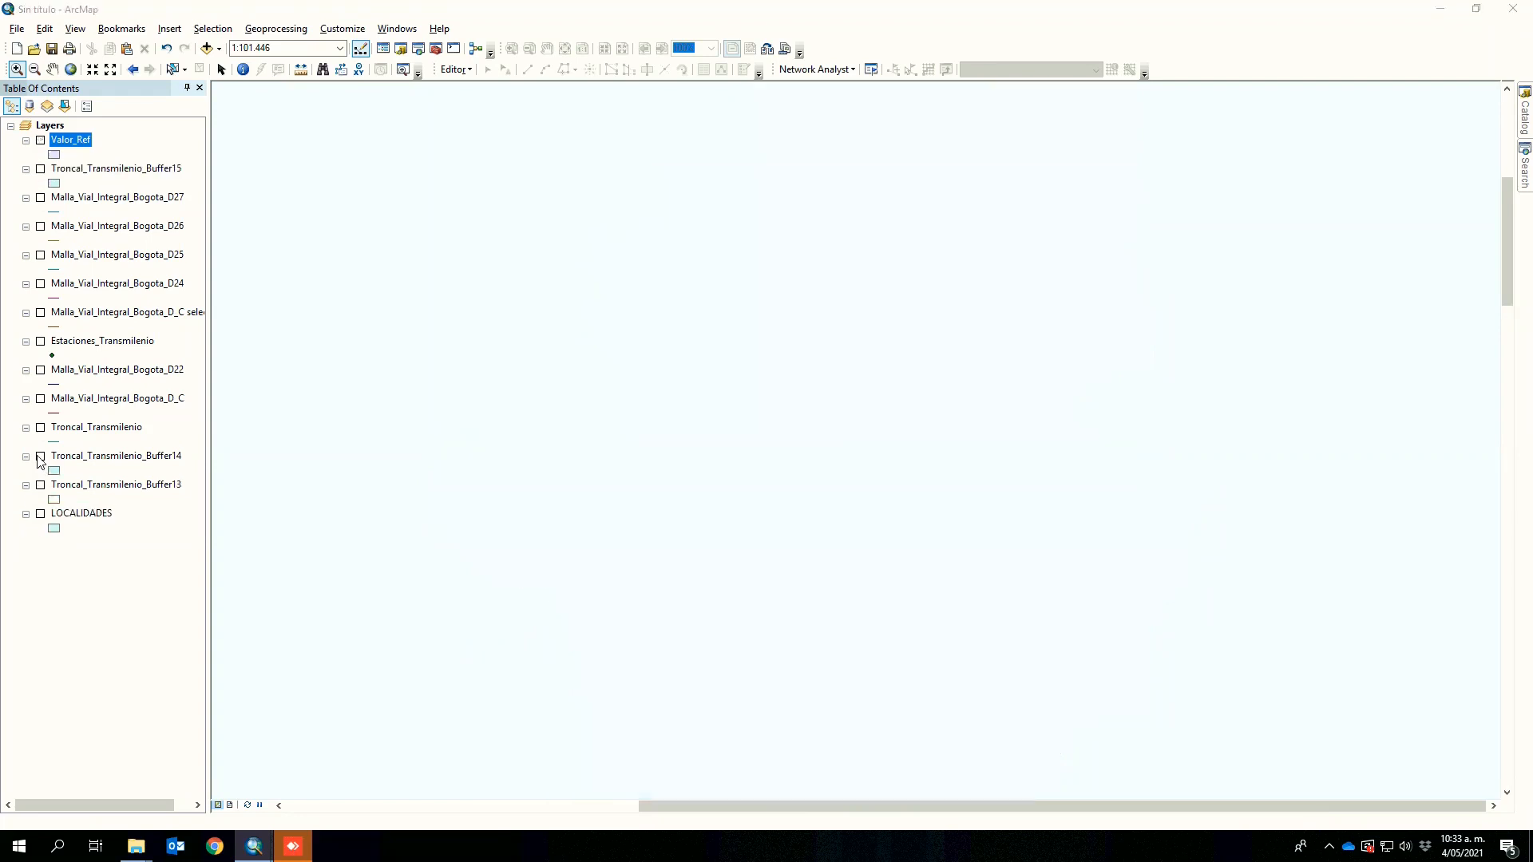
left_click(40, 457)
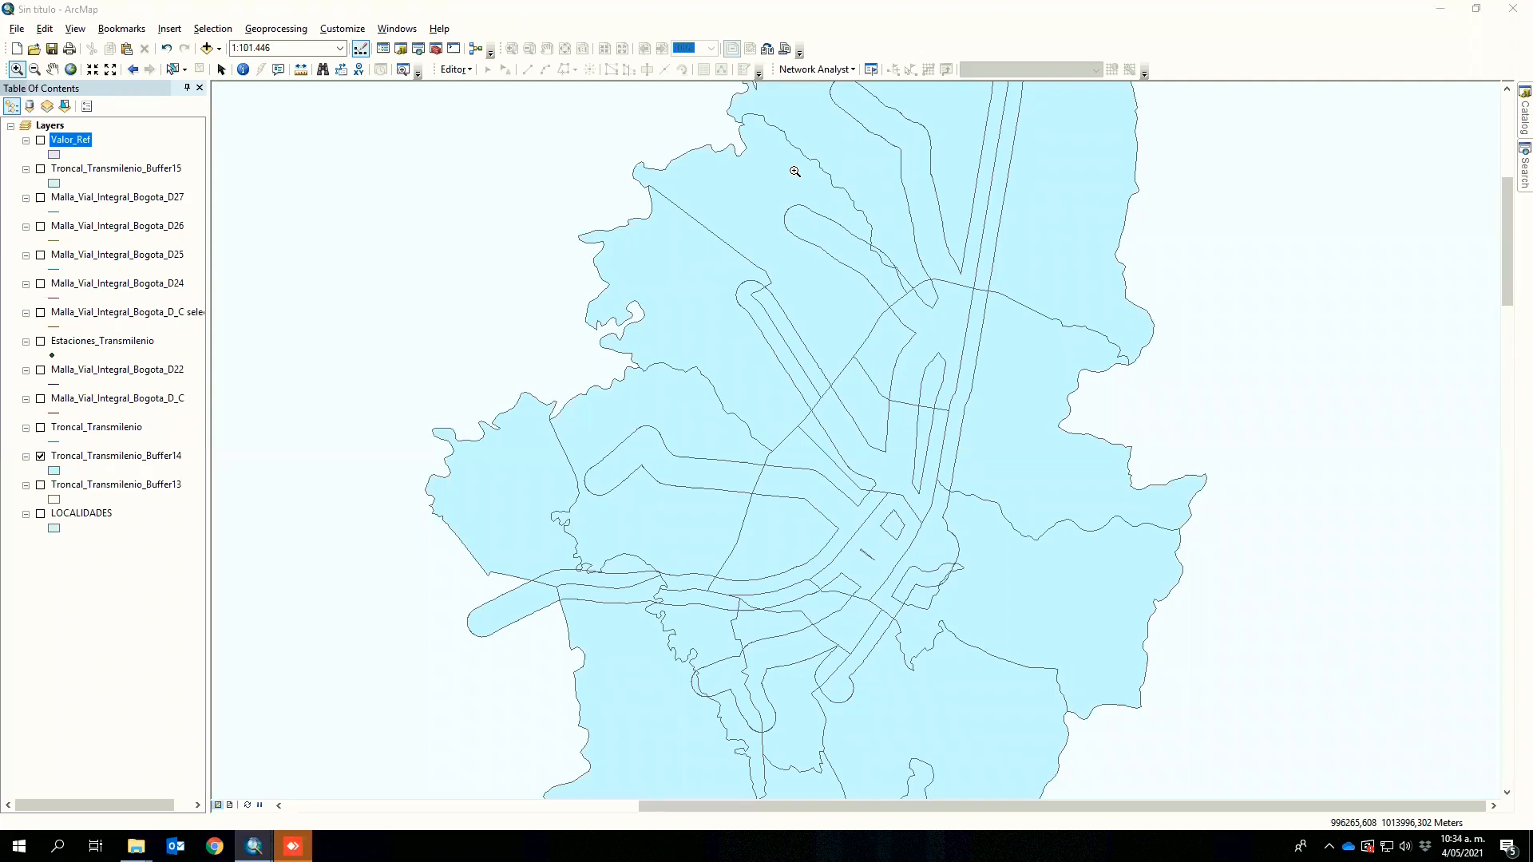
left_click(39, 140)
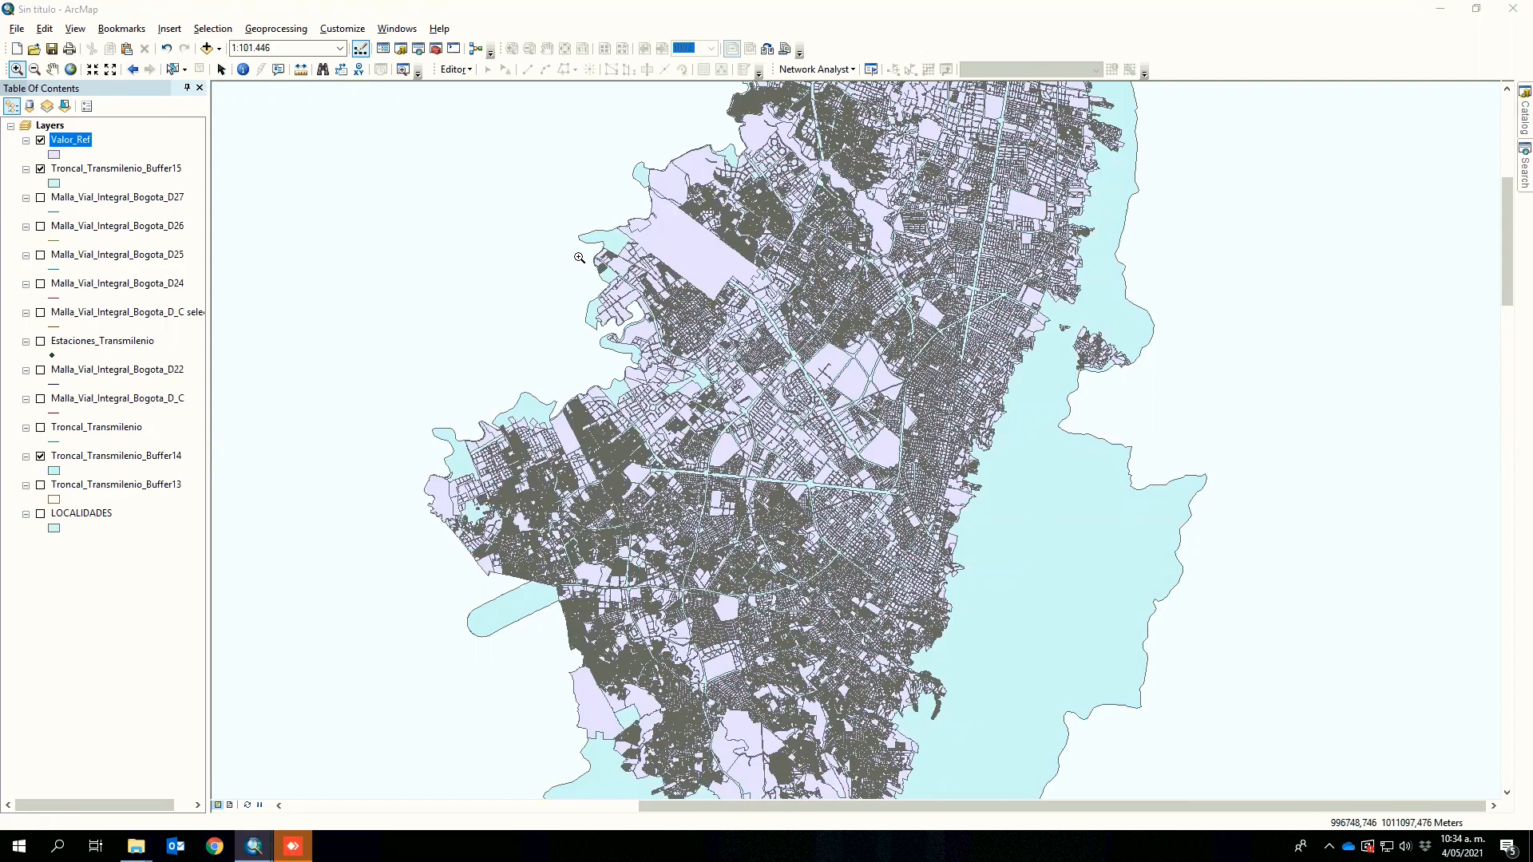
- Sort the Valor_Ref attribute table ascending by MANCODIGO and select the records with code 001101001
right_click(68, 142)
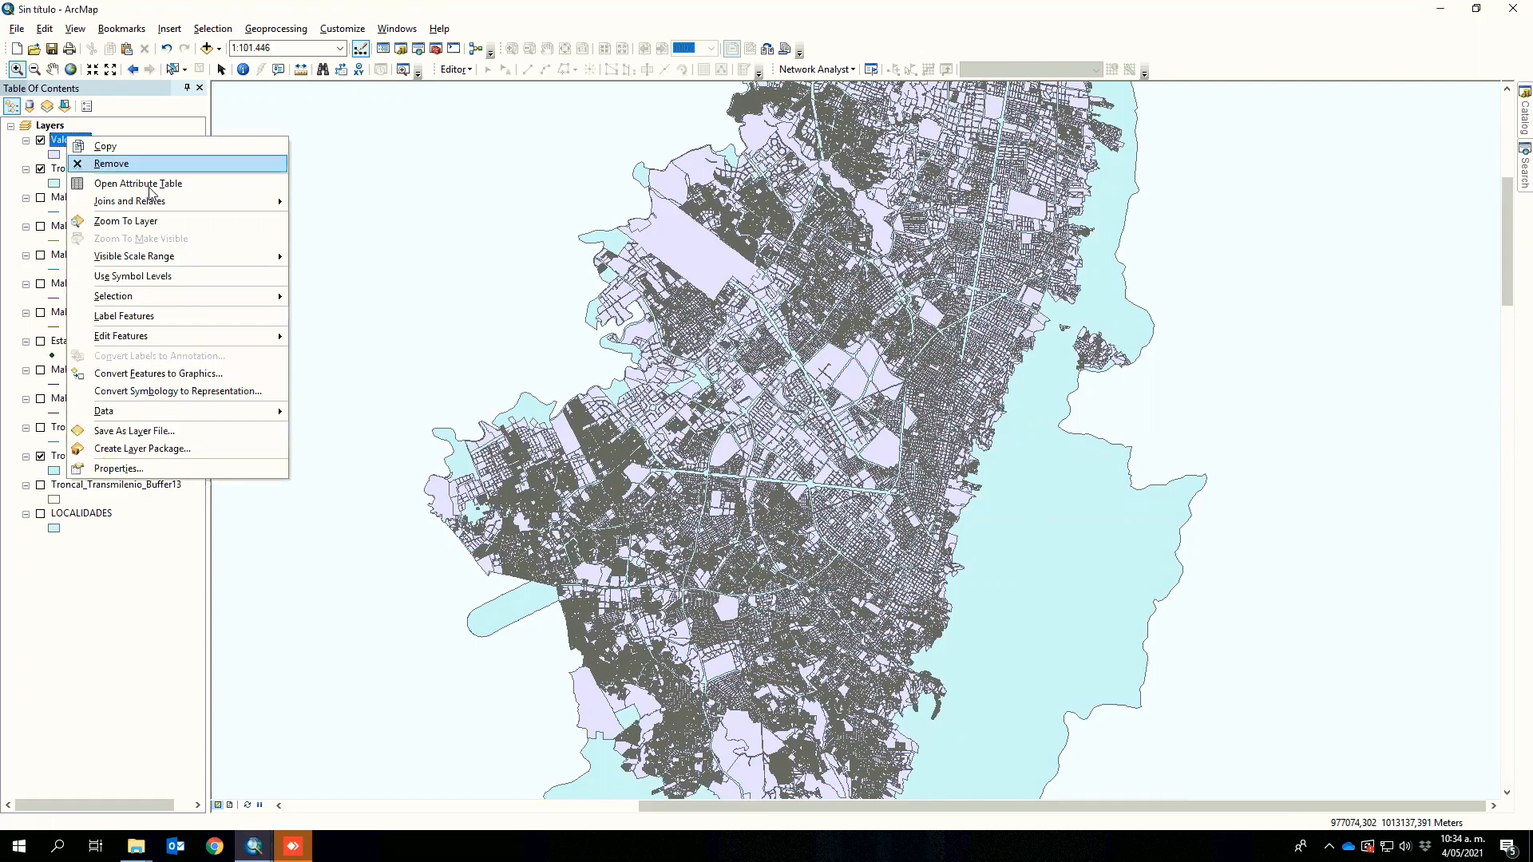
left_click(132, 184)
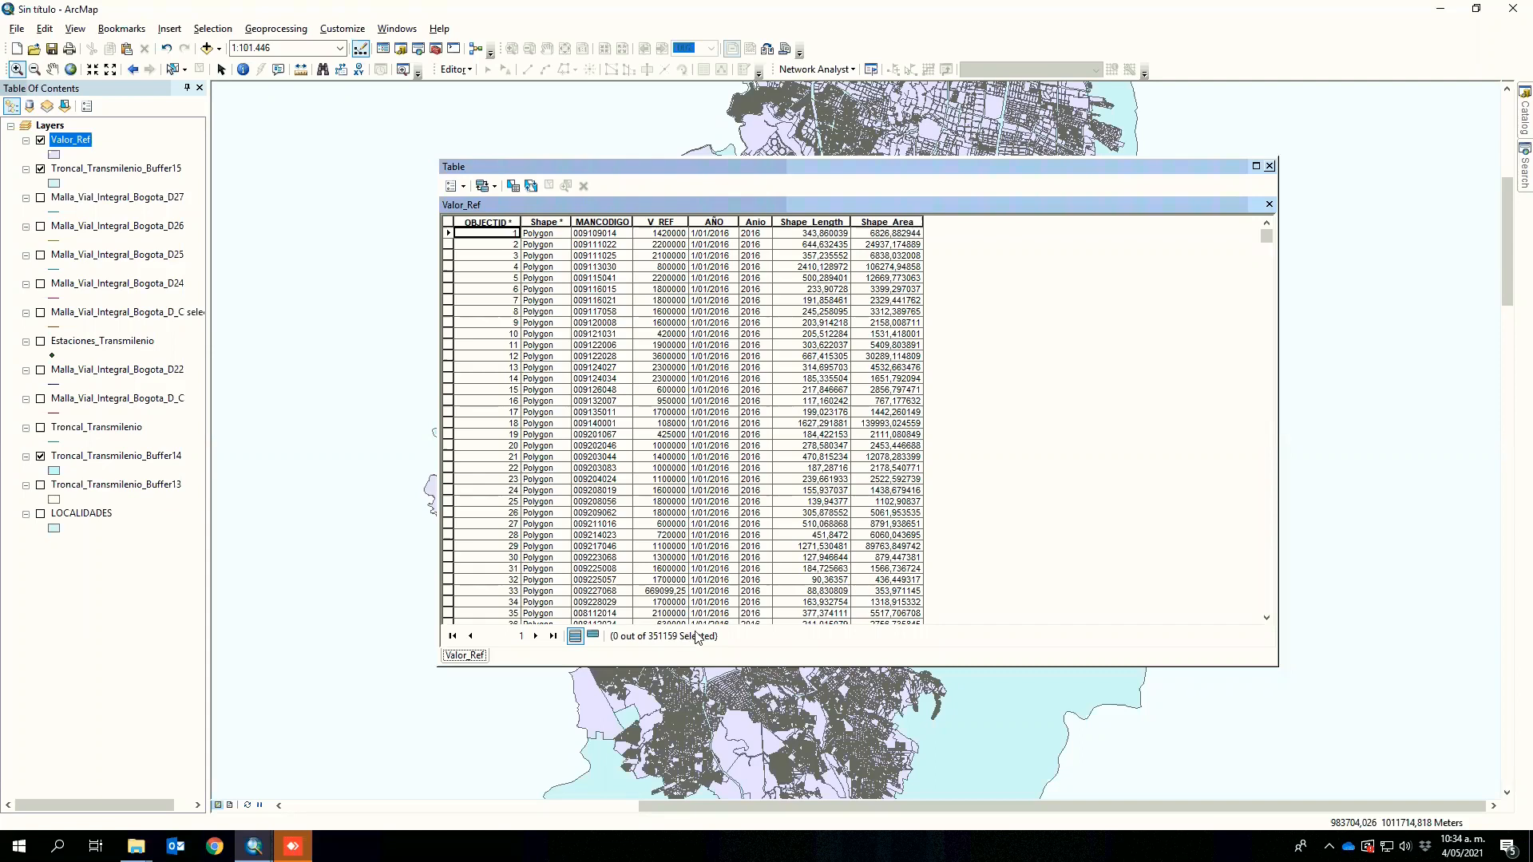
right_click(605, 223)
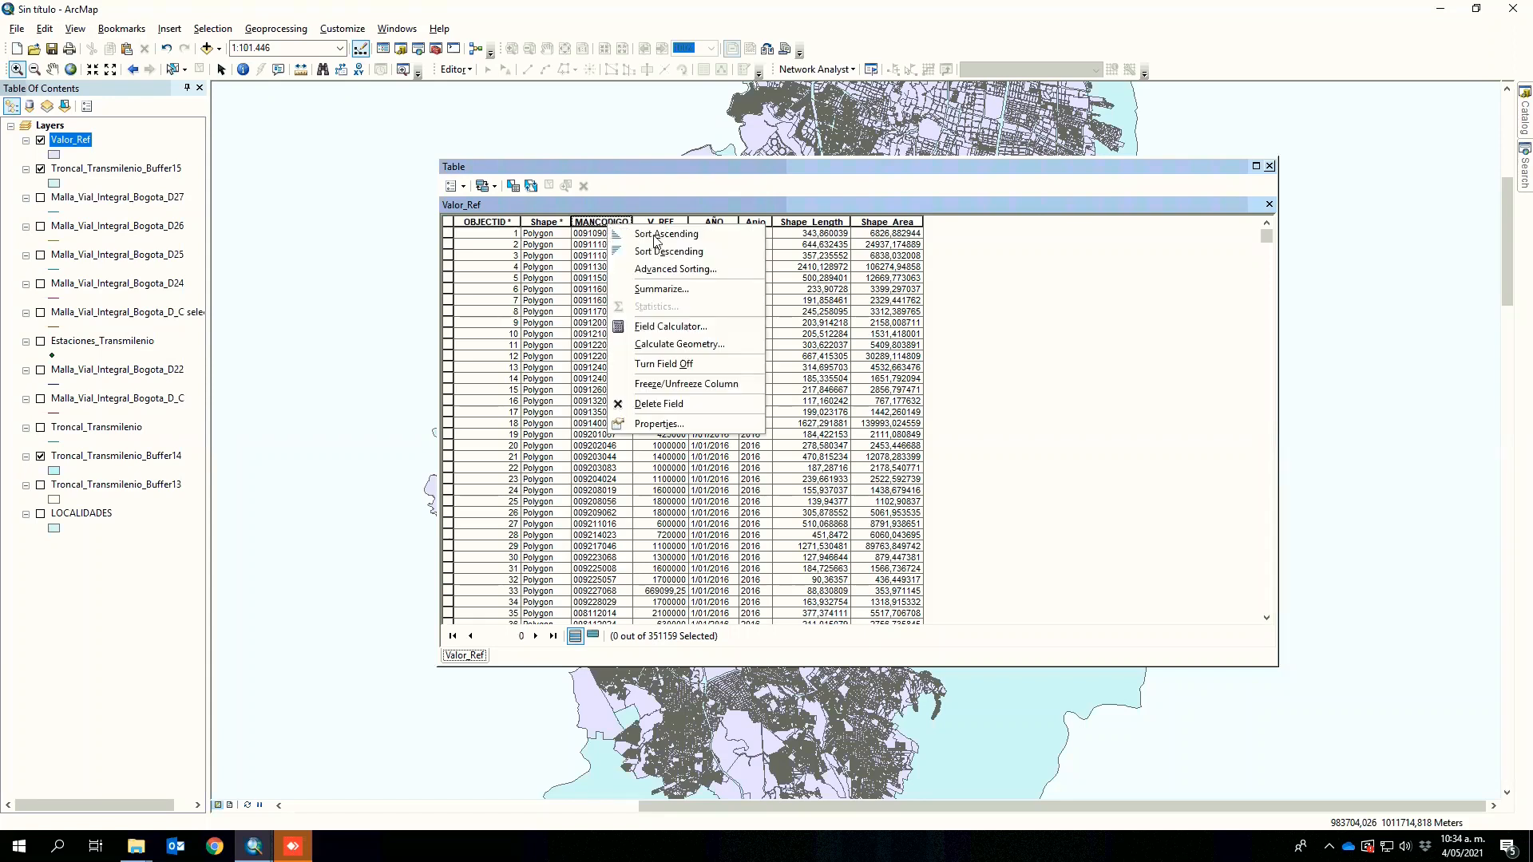
left_click(653, 234)
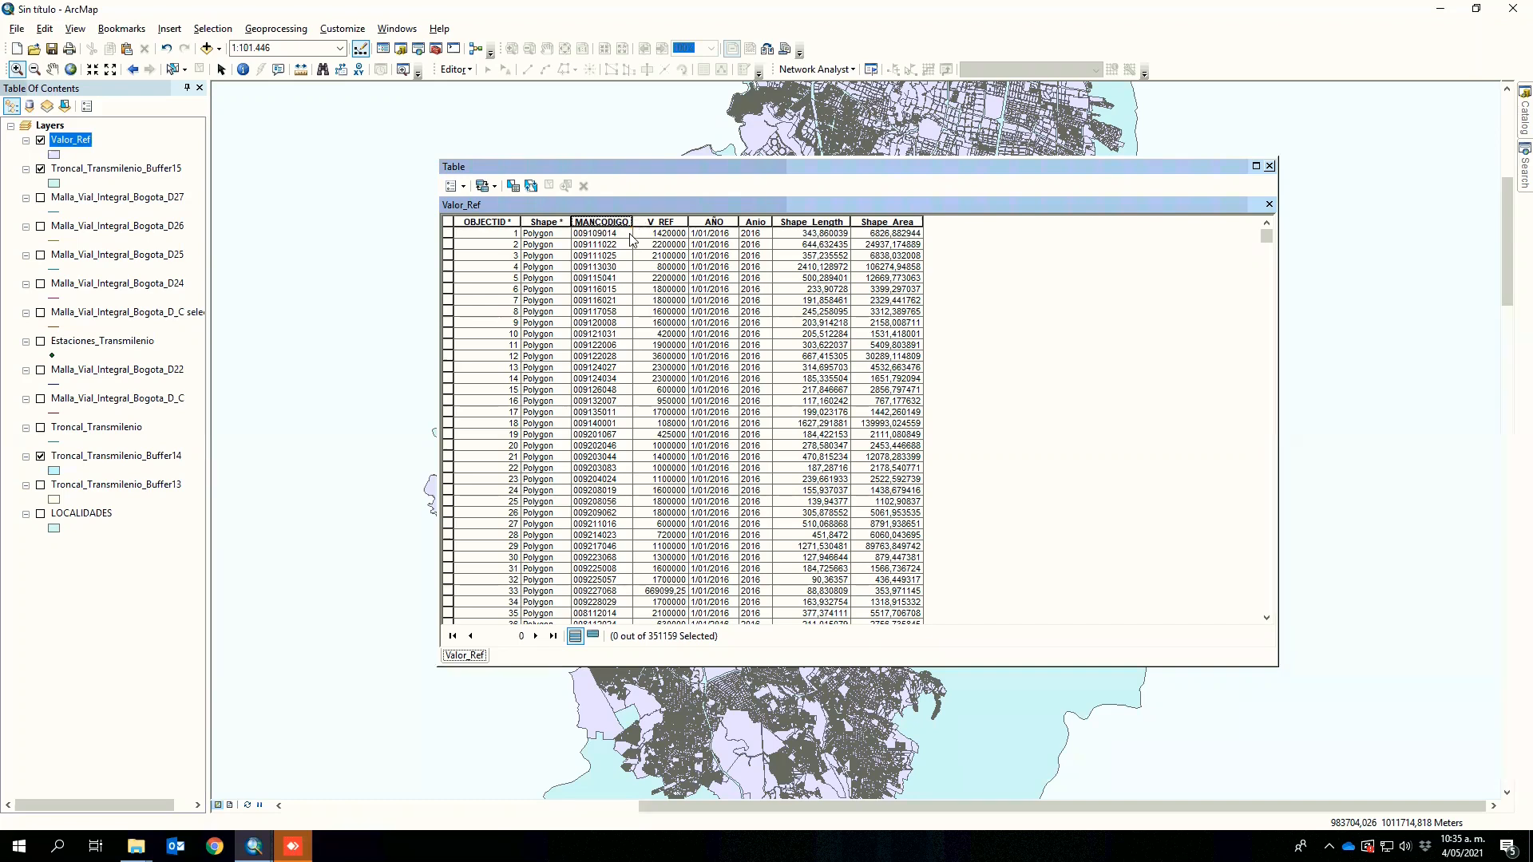
left_click_drag(451, 237, 454, 315)
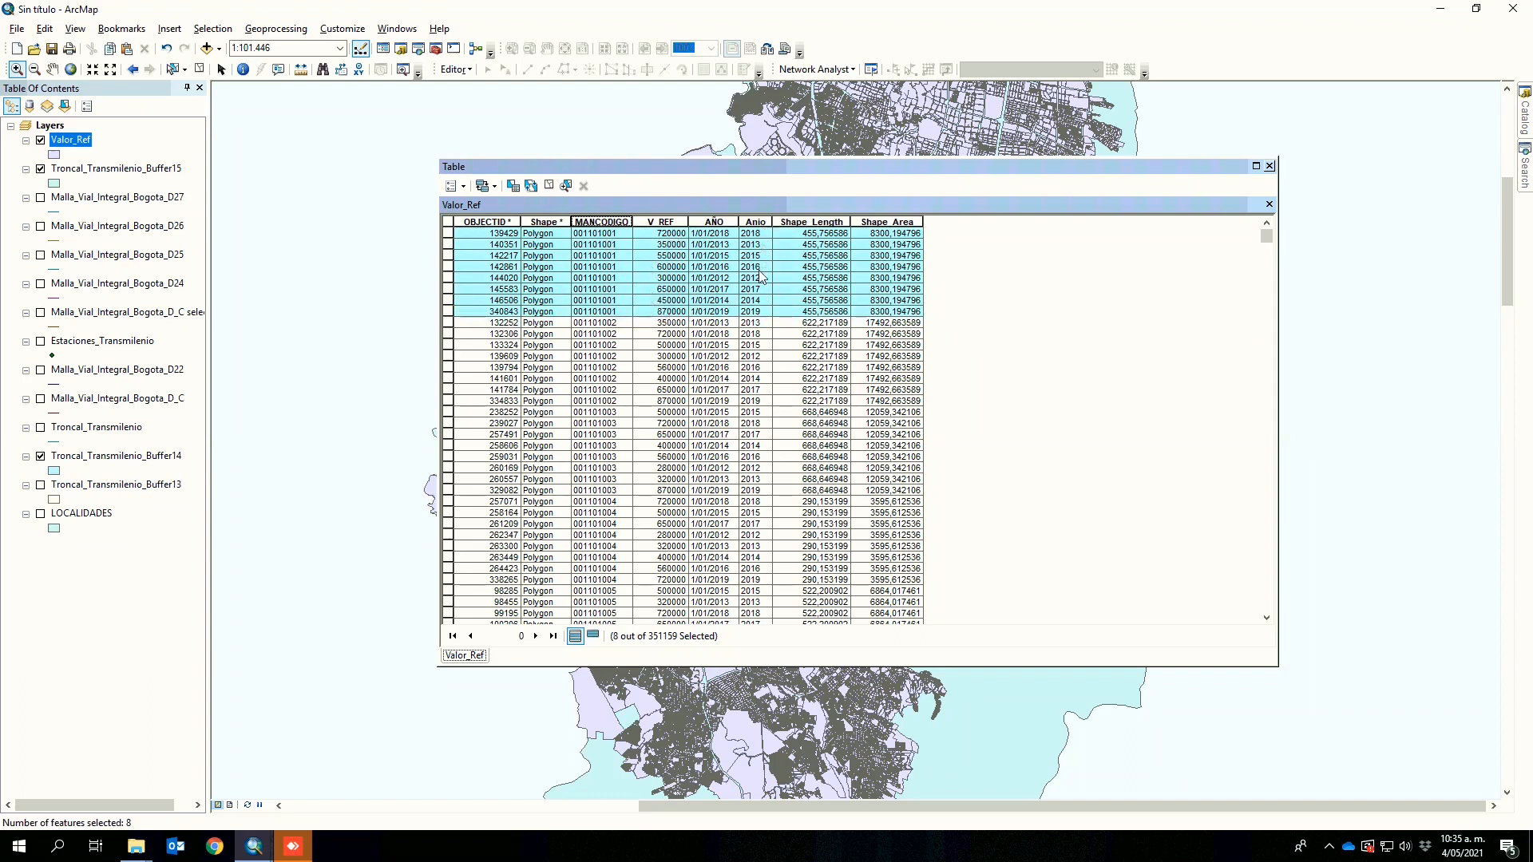
- Zoom the map to the selected Valor_Ref records, compare them with the table rows and close the table
left_click_drag(1148, 206, 861, 249)
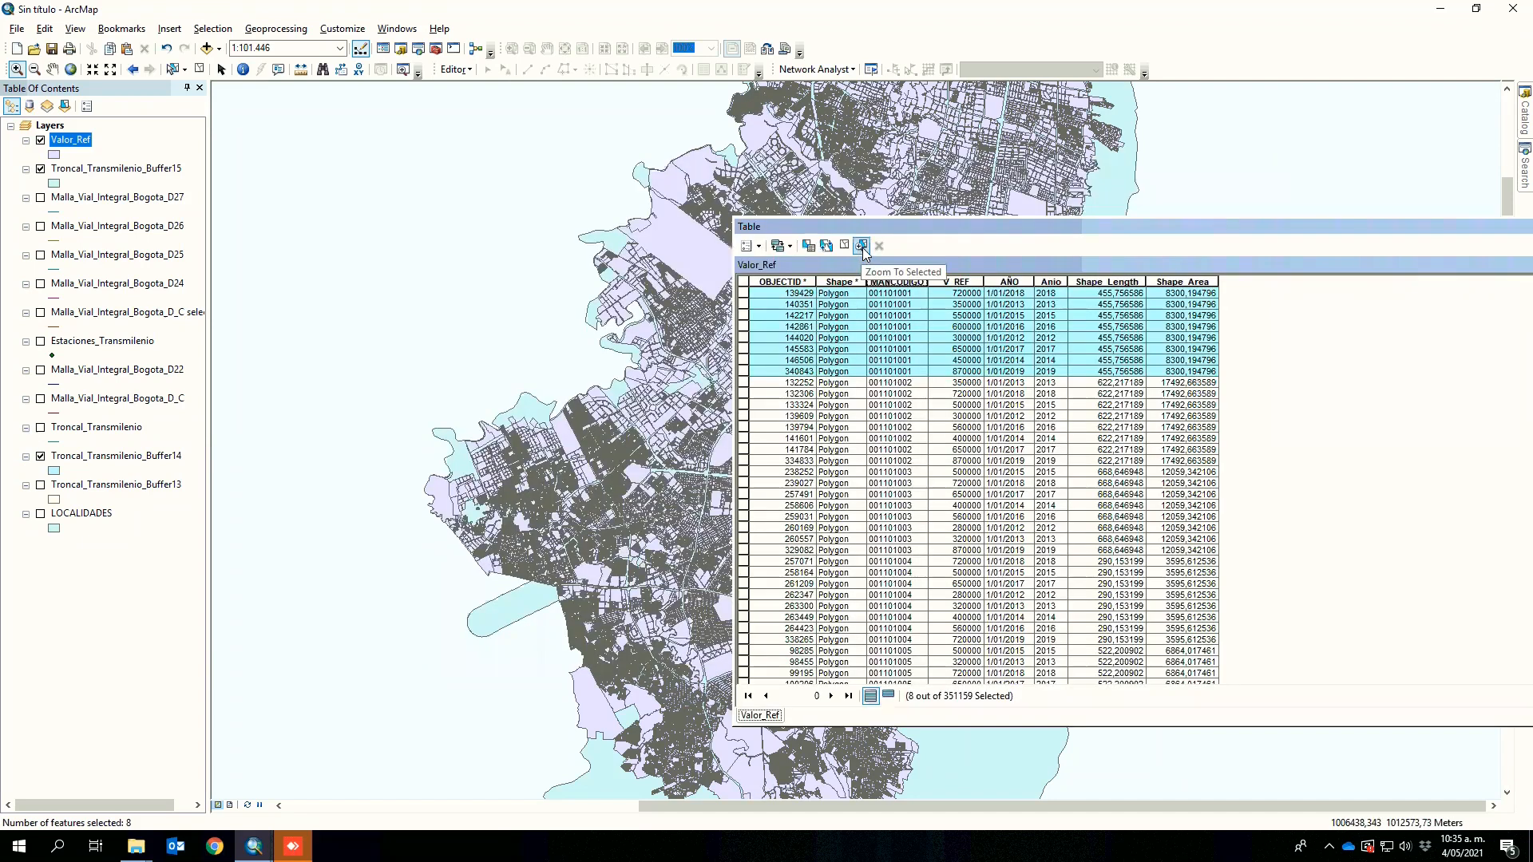
left_click(862, 246)
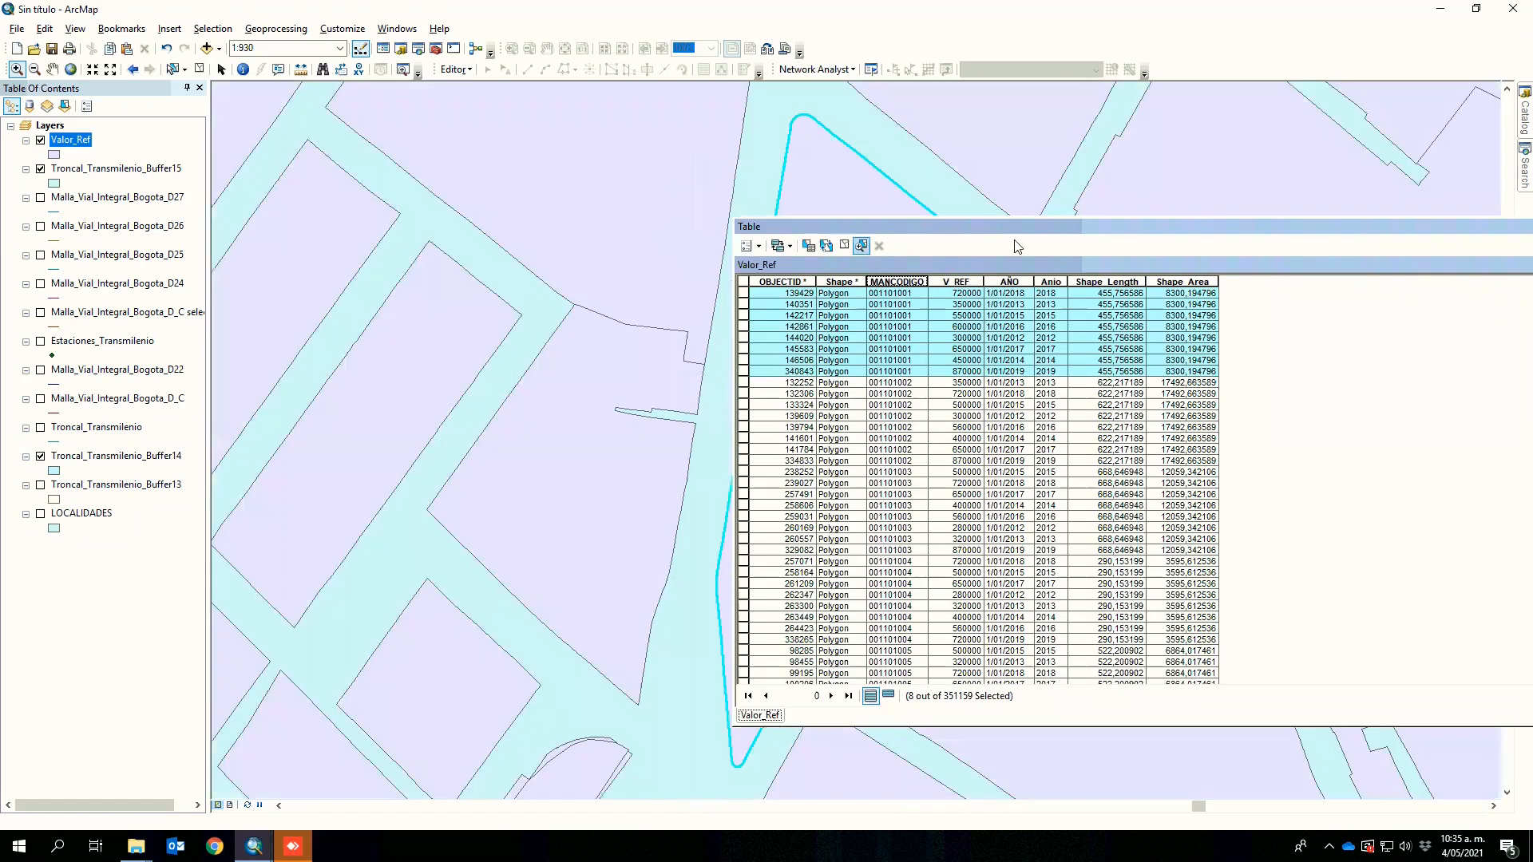
left_click_drag(1061, 228, 913, 239)
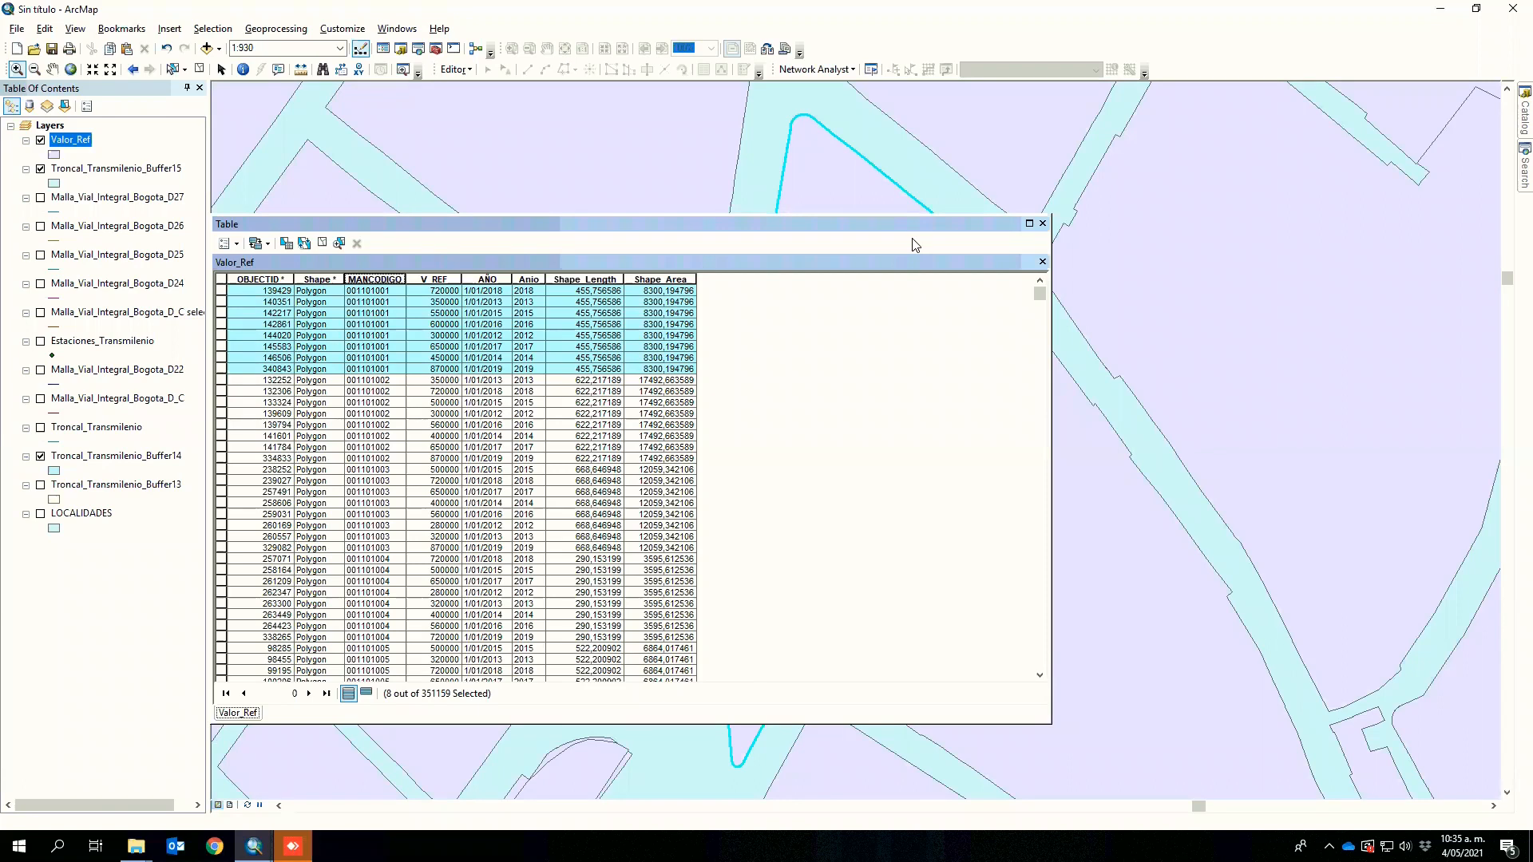
left_click_drag(925, 226, 1309, 117)
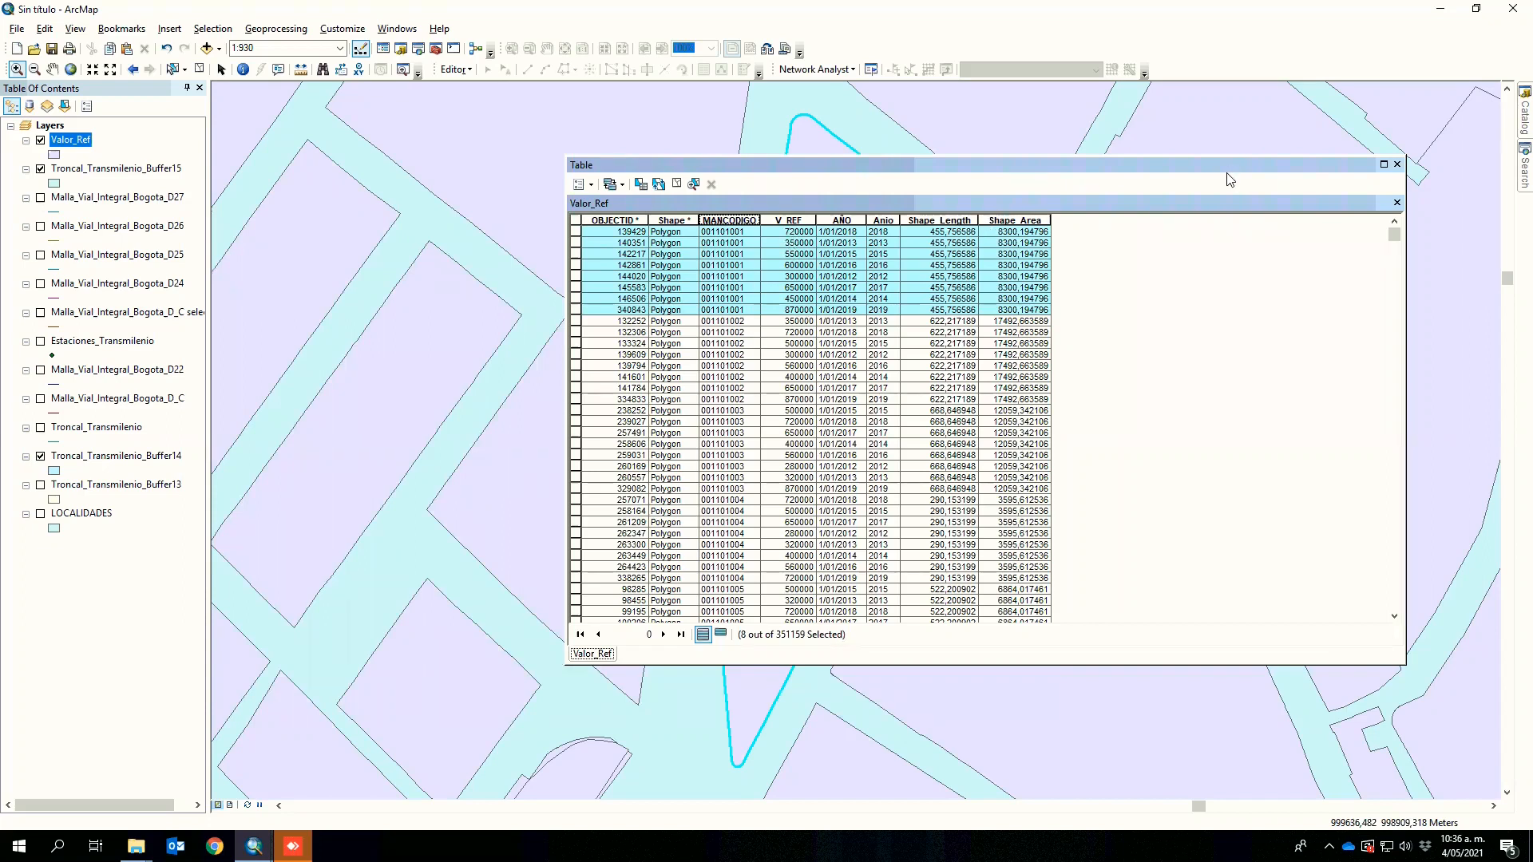
left_click(1397, 164)
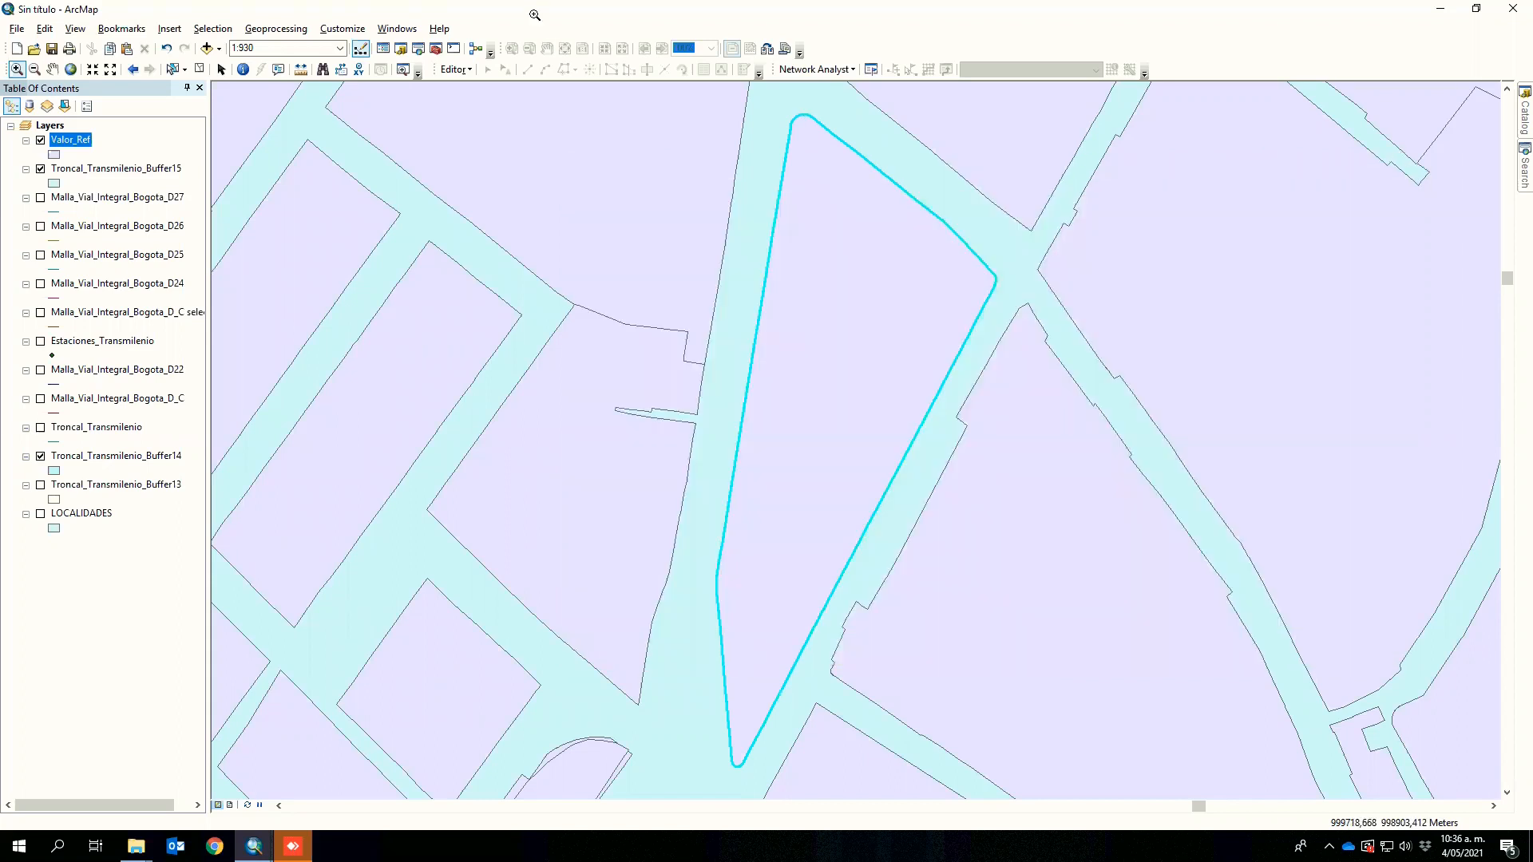
- Set up a Dissolve of the Valor_Ref layer with MANCODIGO as the dissolve field
left_click(251, 31)
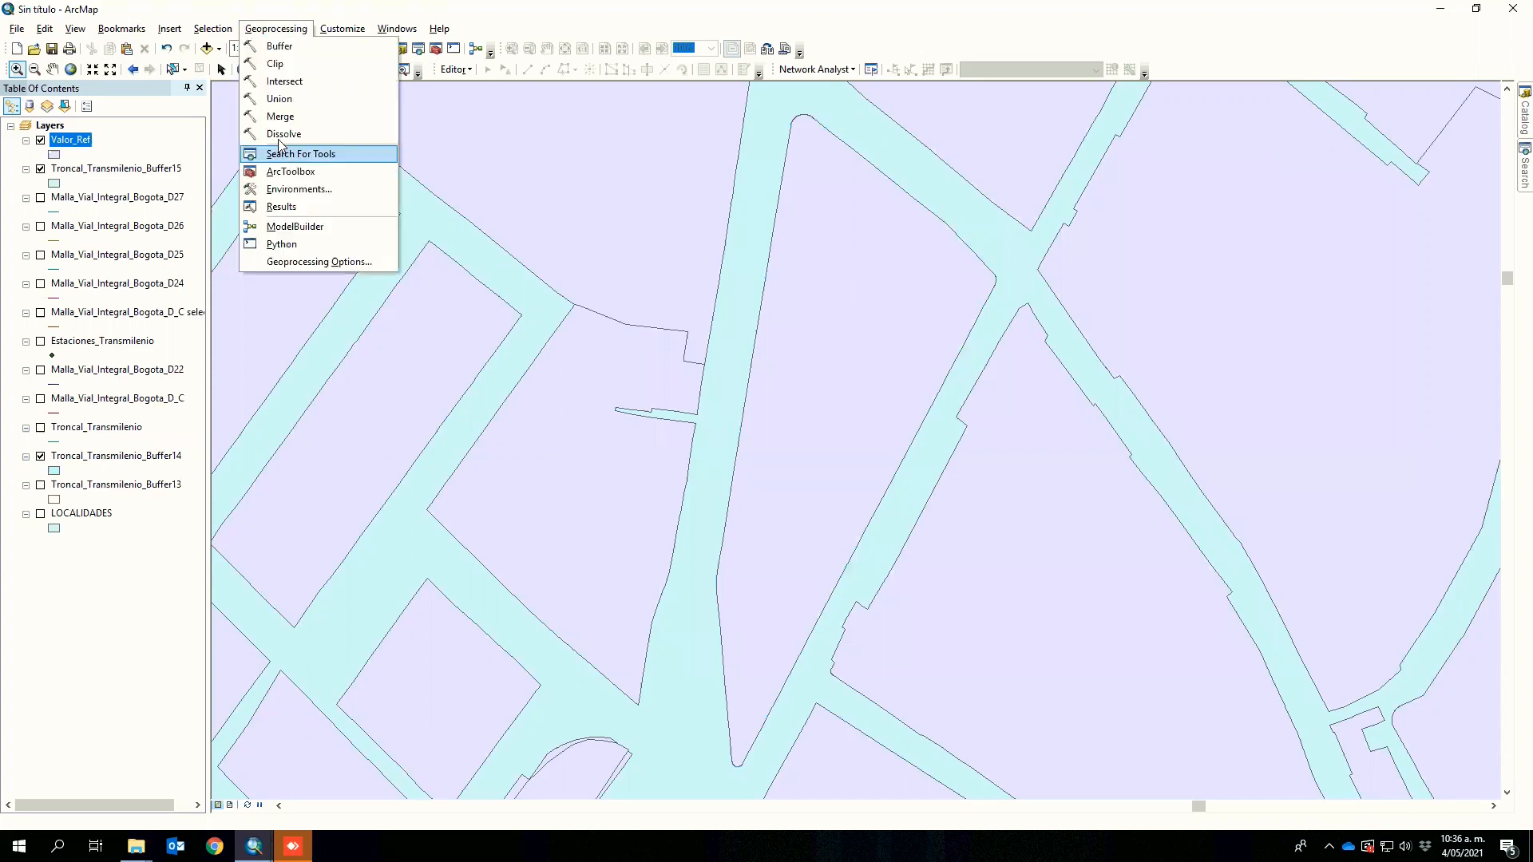
left_click(281, 136)
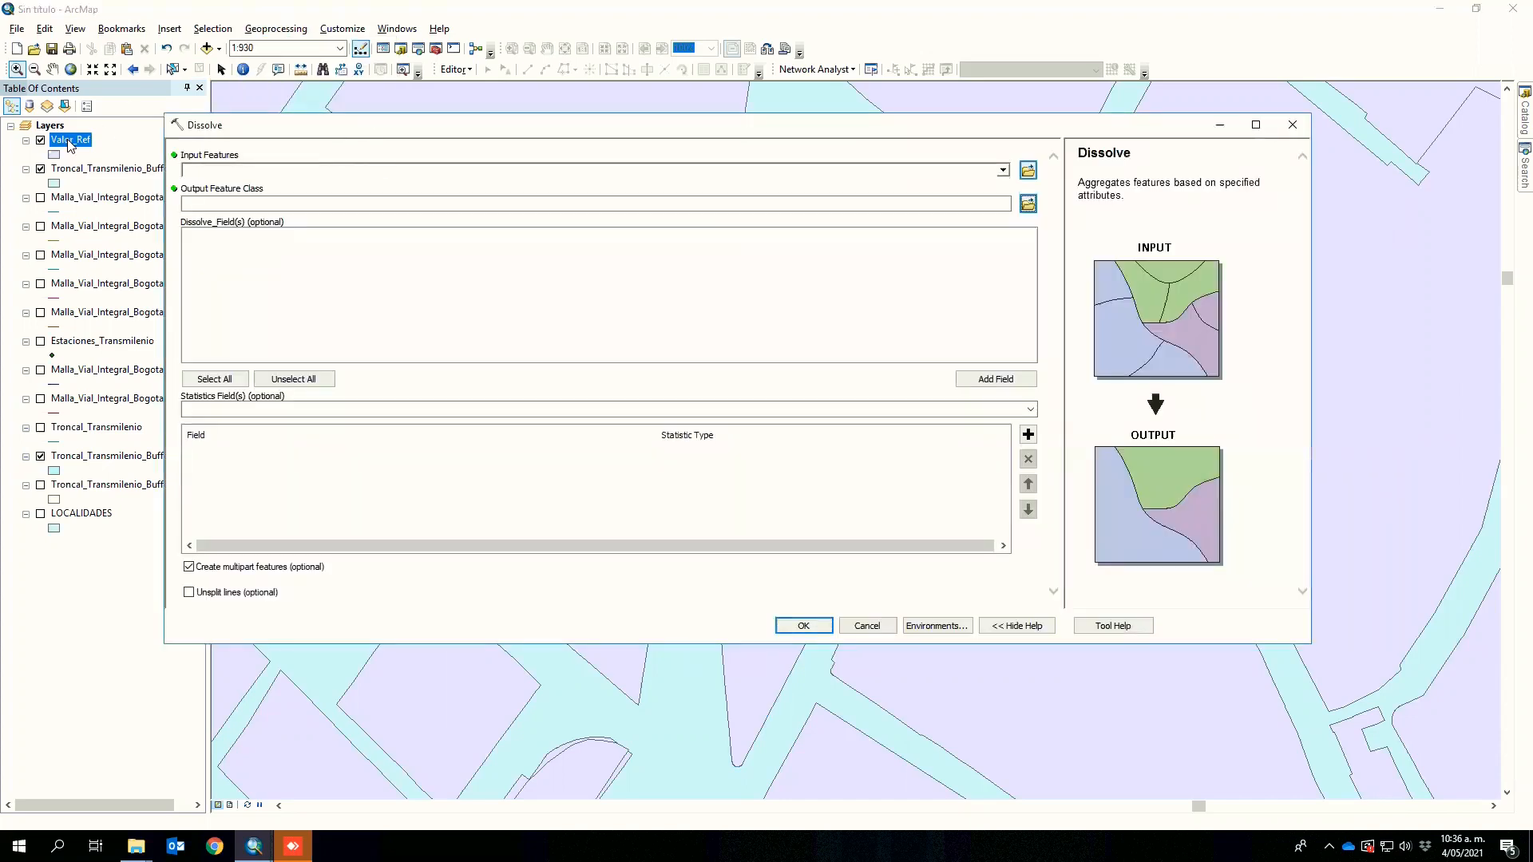
left_click_drag(68, 141, 293, 174)
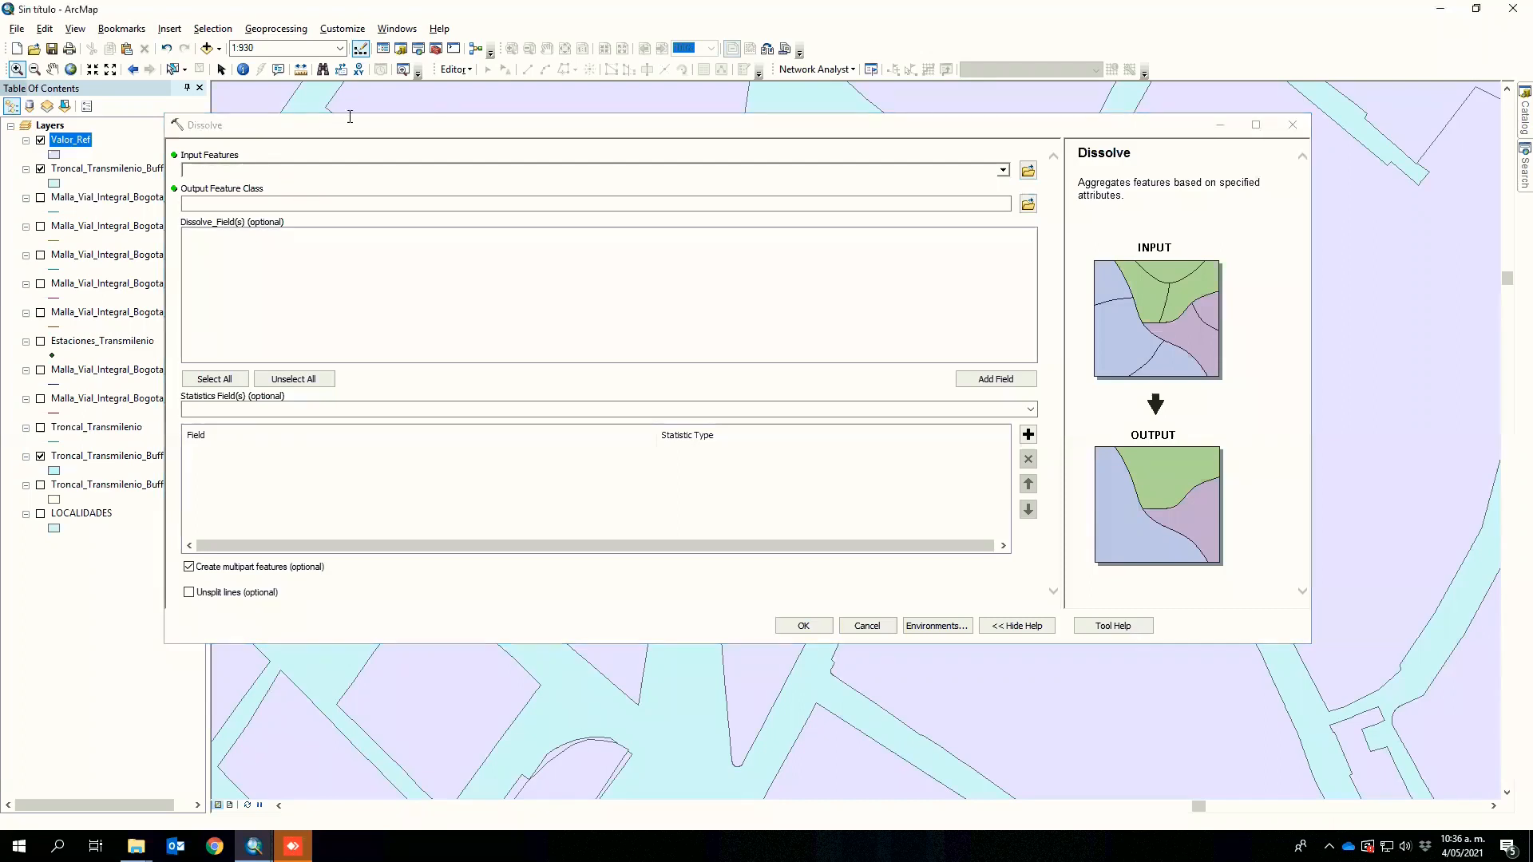
left_click(1028, 204)
left_click_drag(444, 123, 606, 124)
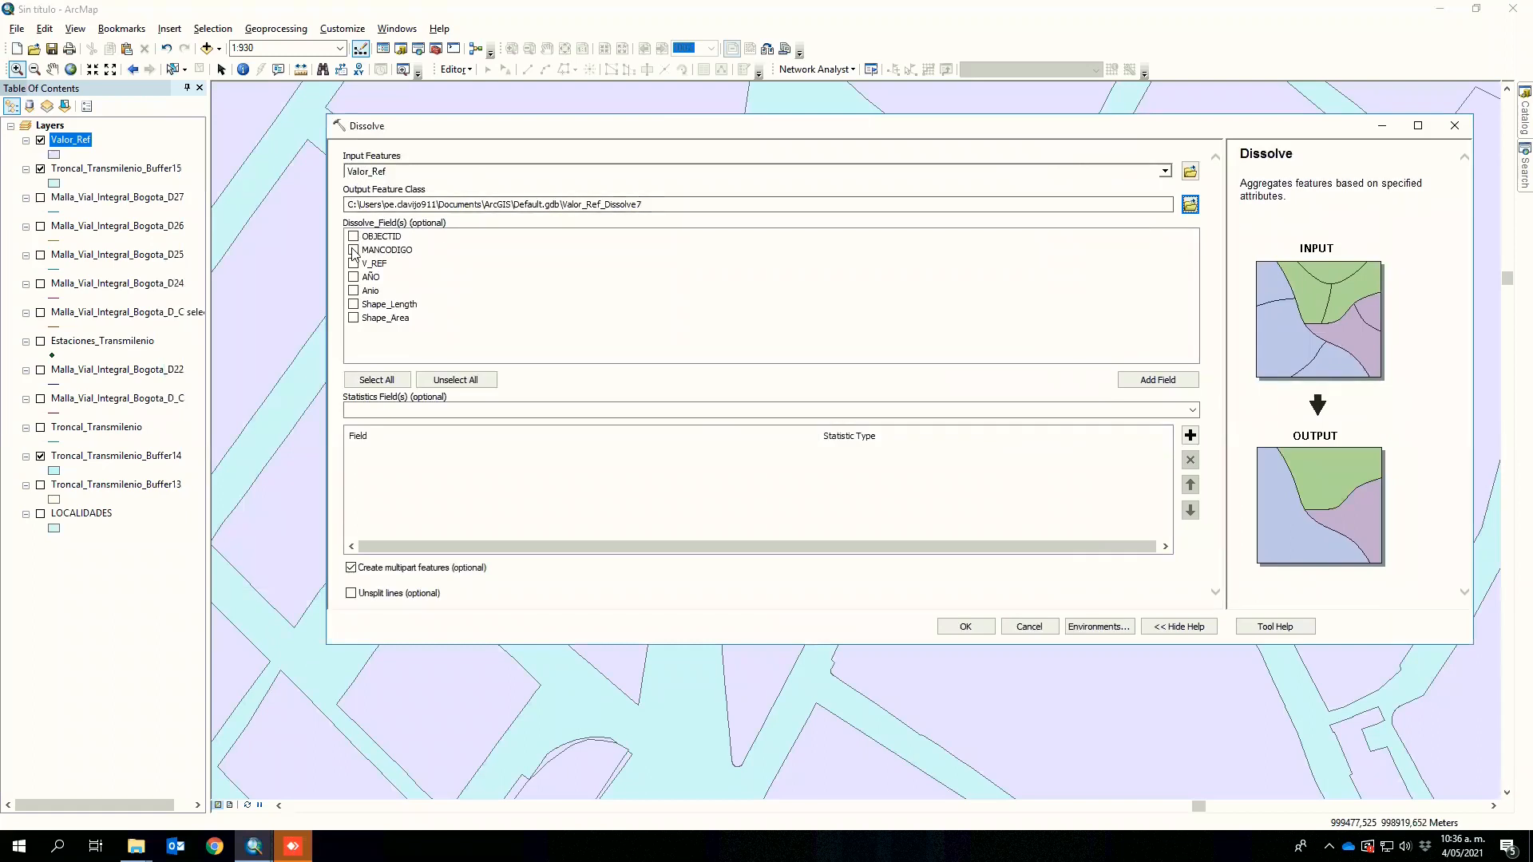
left_click(353, 251)
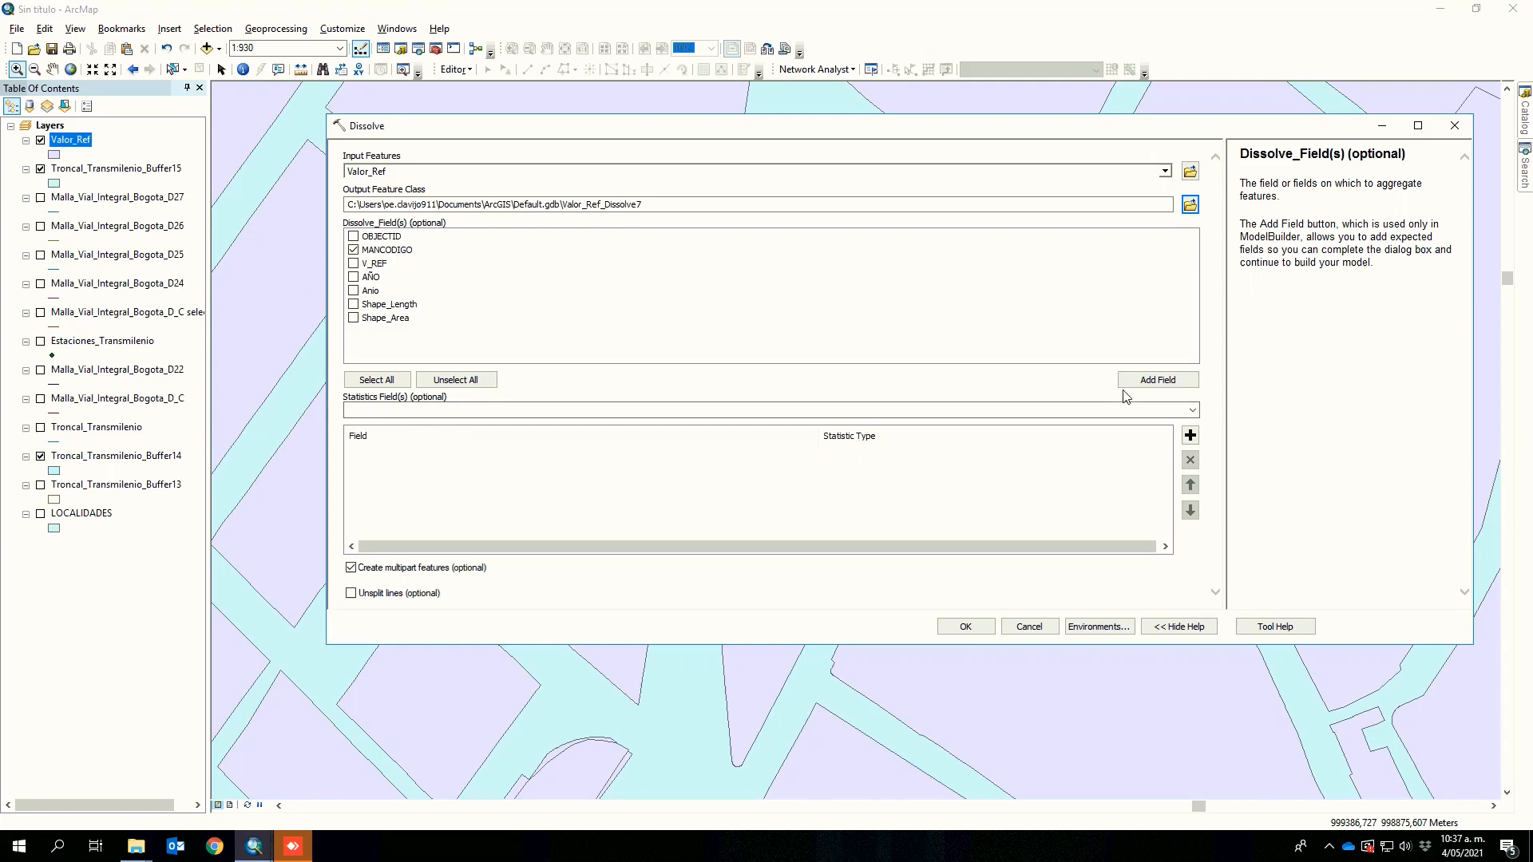
- Add V_REF as a statistics field with the MEAN statistic, and cancel the Dissolve without running it
left_click(1192, 411)
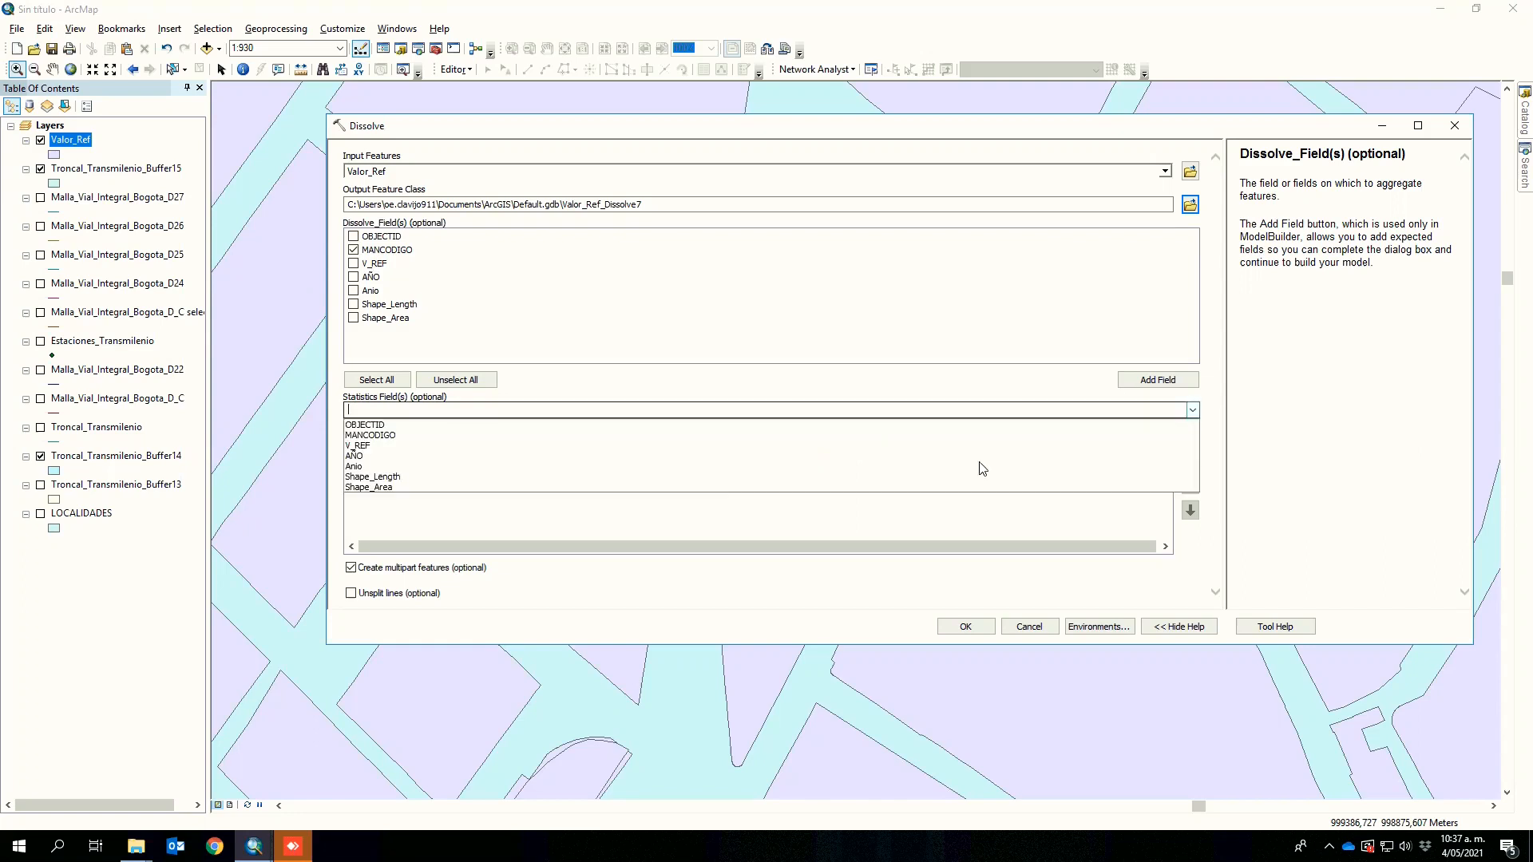
left_click(363, 445)
left_click(891, 471)
left_click(1164, 471)
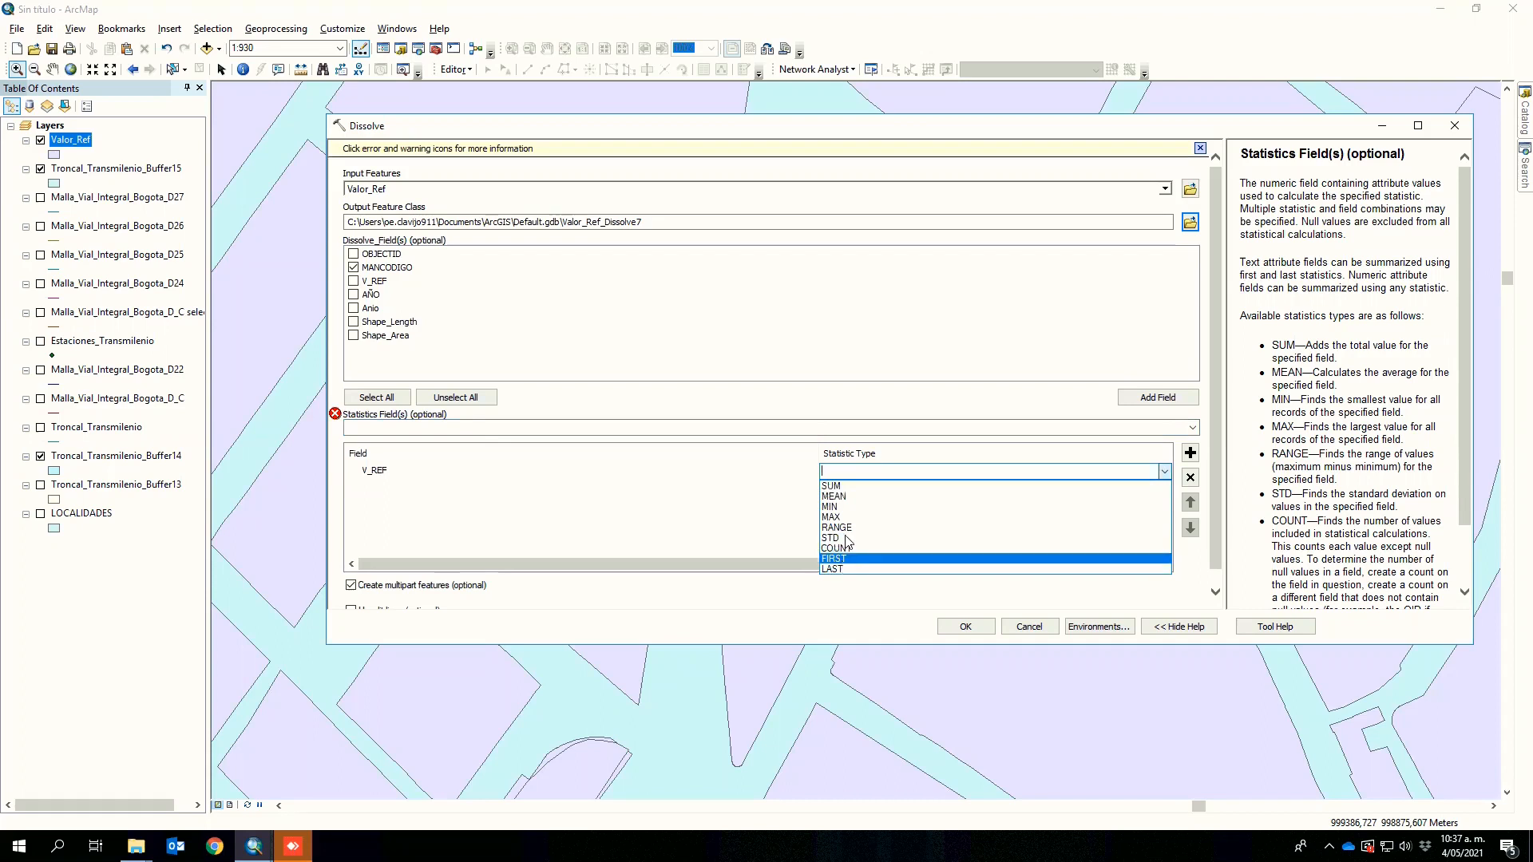
left_click(839, 496)
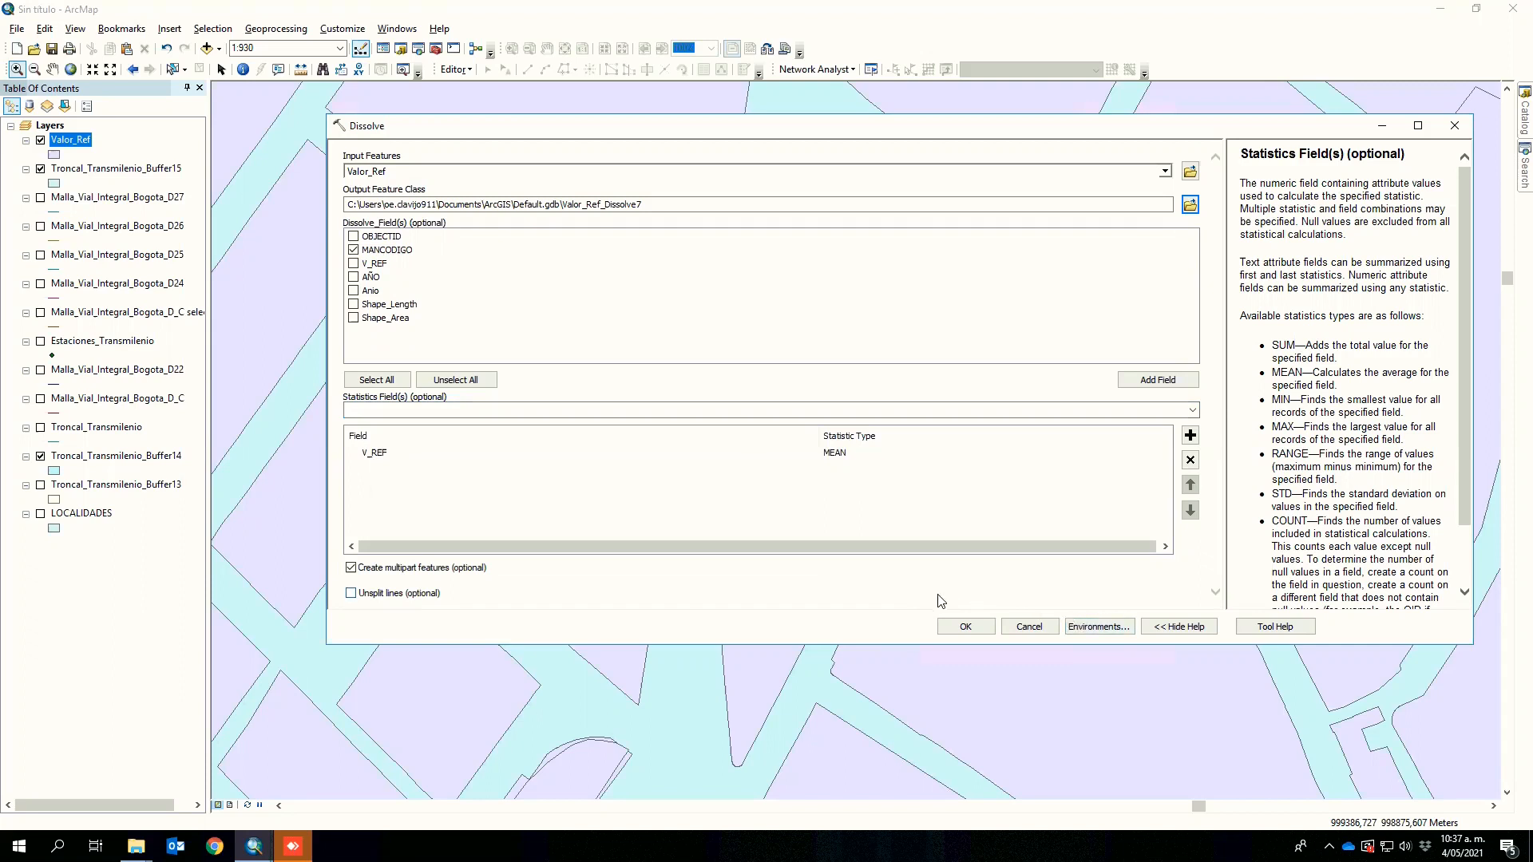
left_click(1039, 628)
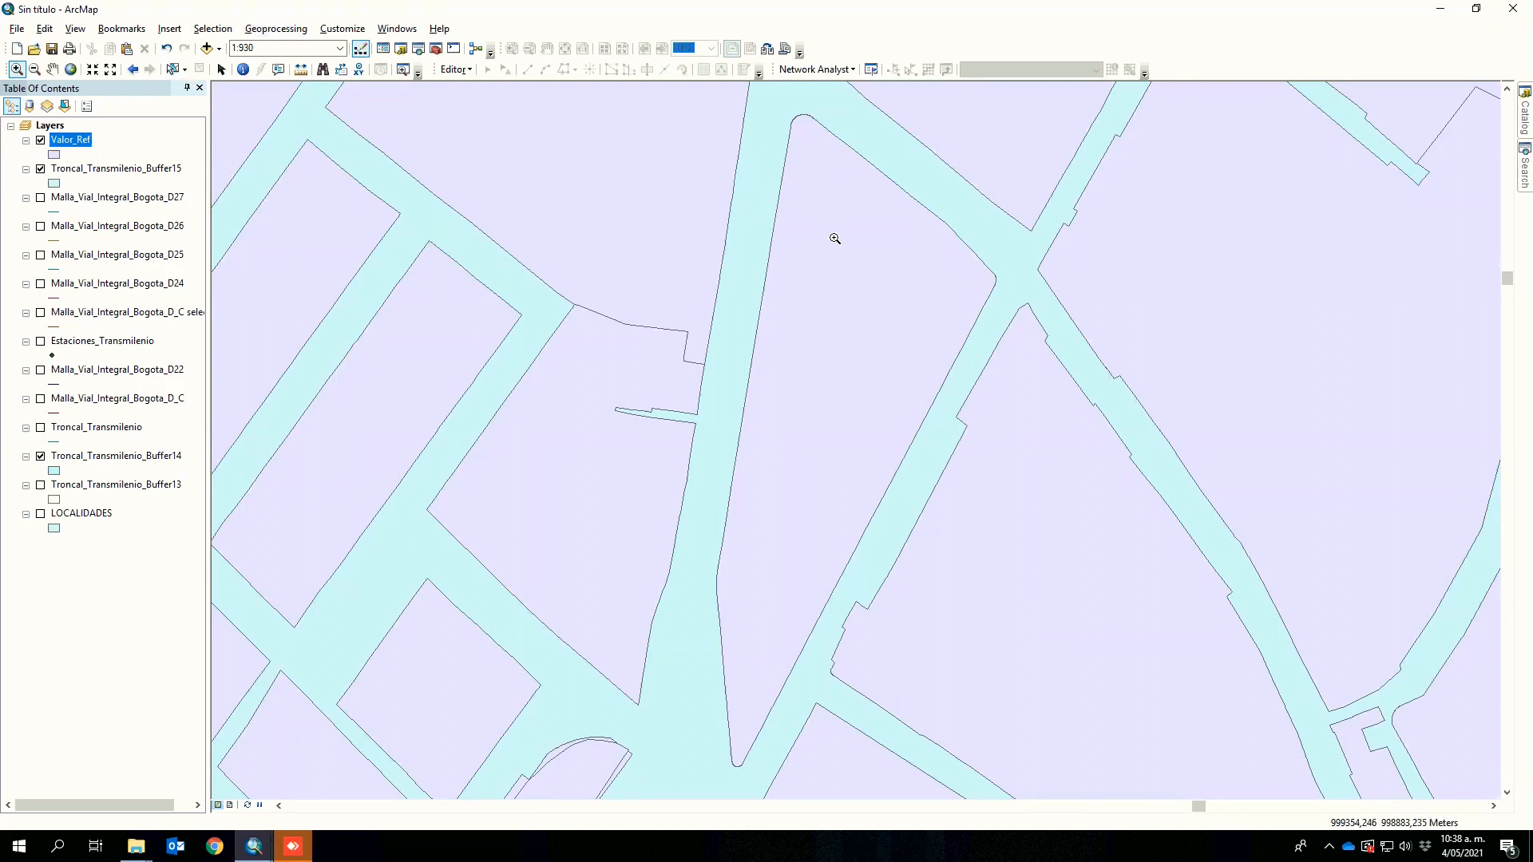
- Hide the Valor_Ref layer and zoom the map to the full extent of Troncal_Transmilenio_Buffer15
left_click(35, 68)
left_click(40, 140)
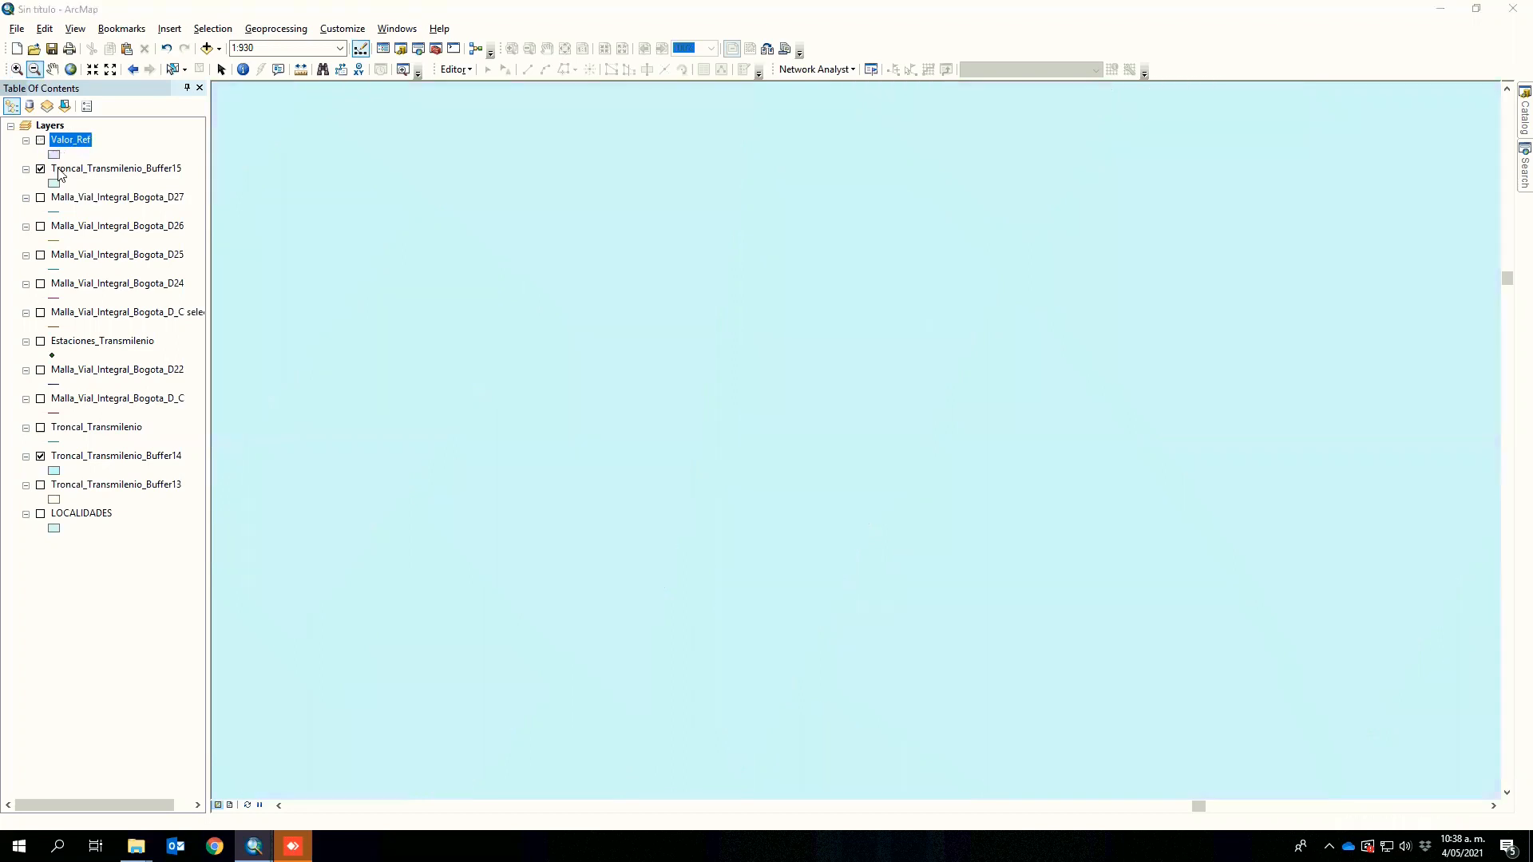
right_click(59, 170)
left_click(118, 254)
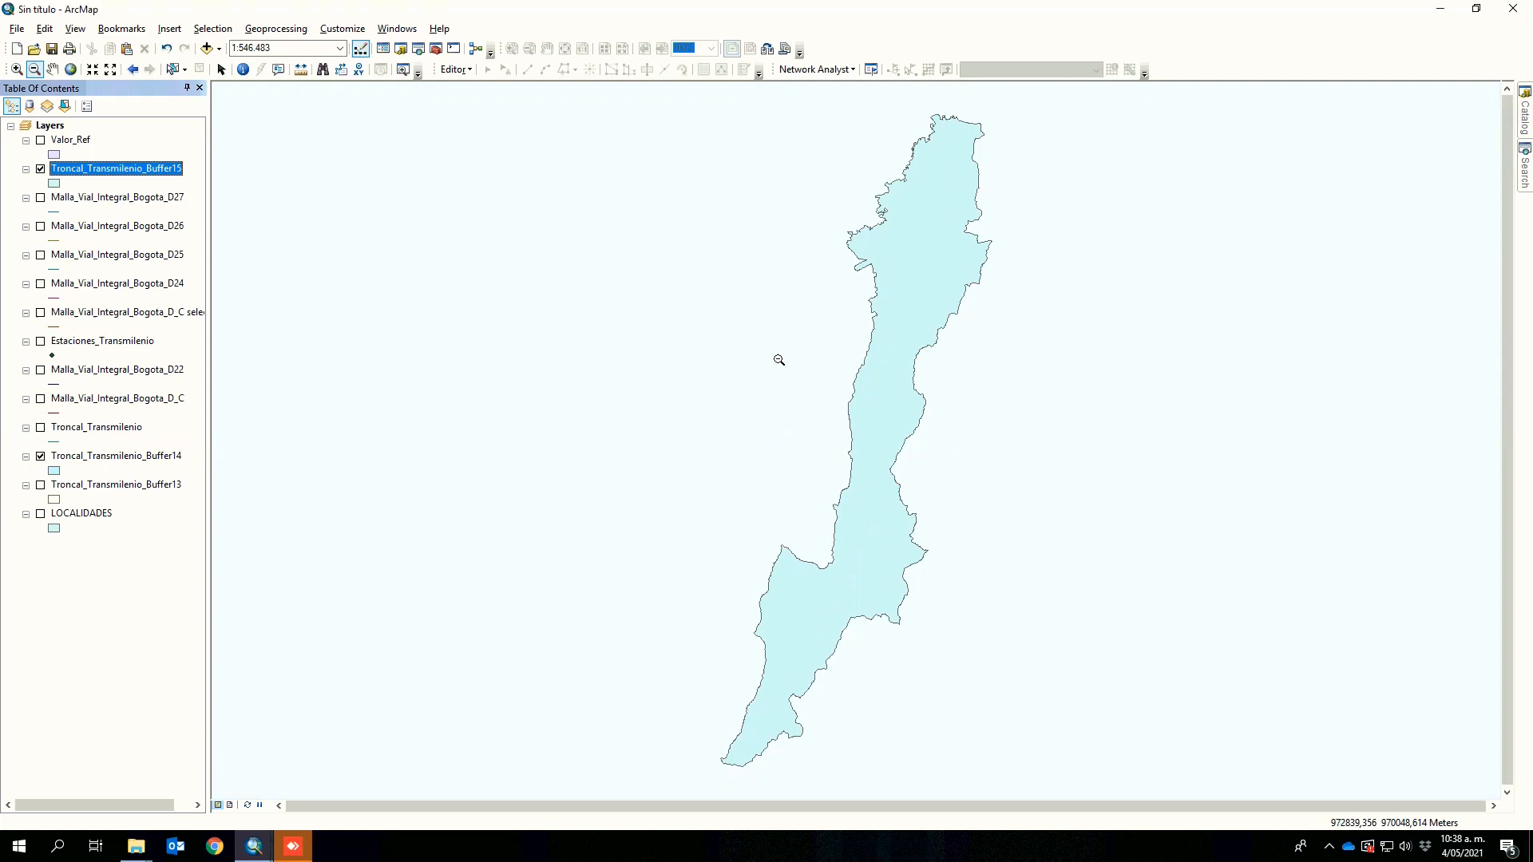
- Show only the Estaciones_Transmilenio, Troncal_Transmilenio and LOCALIDADES layers, and zoom the map to the area around the stations
left_click(40, 341)
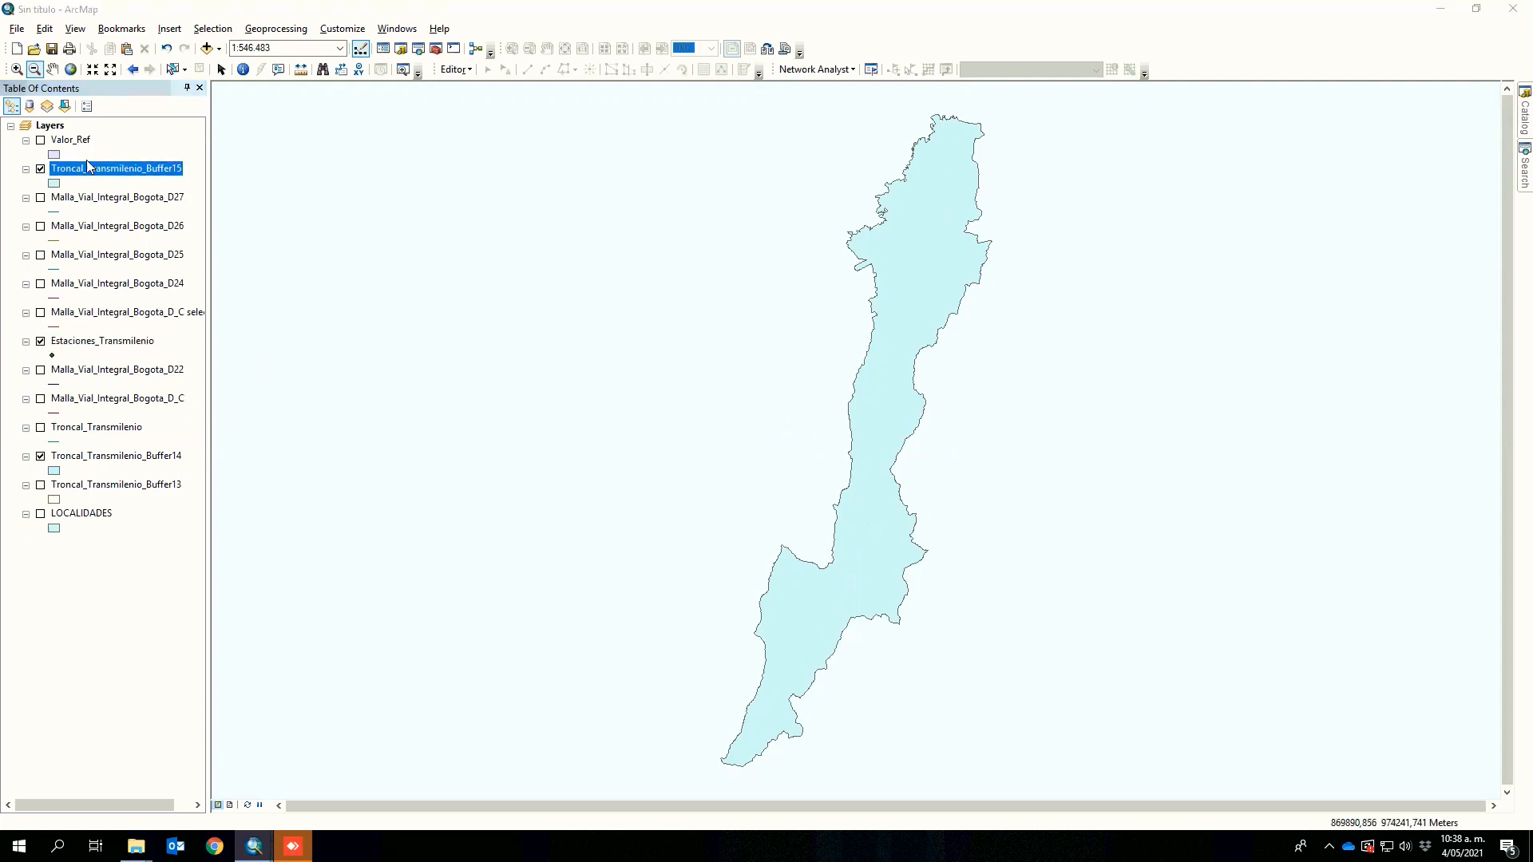
left_click(41, 169)
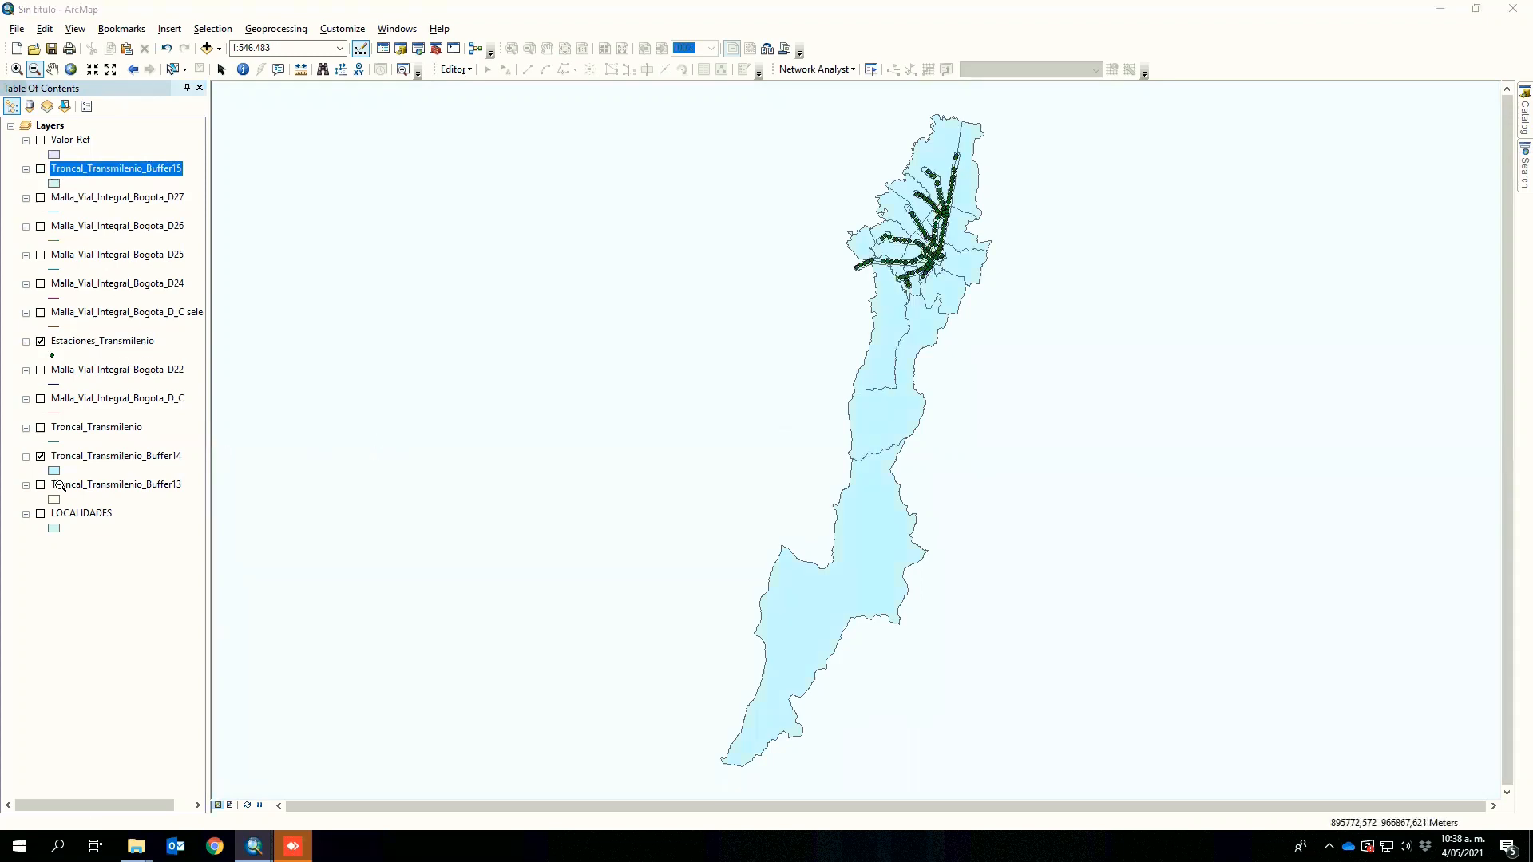
left_click(41, 456)
left_click(41, 428)
left_click(41, 513)
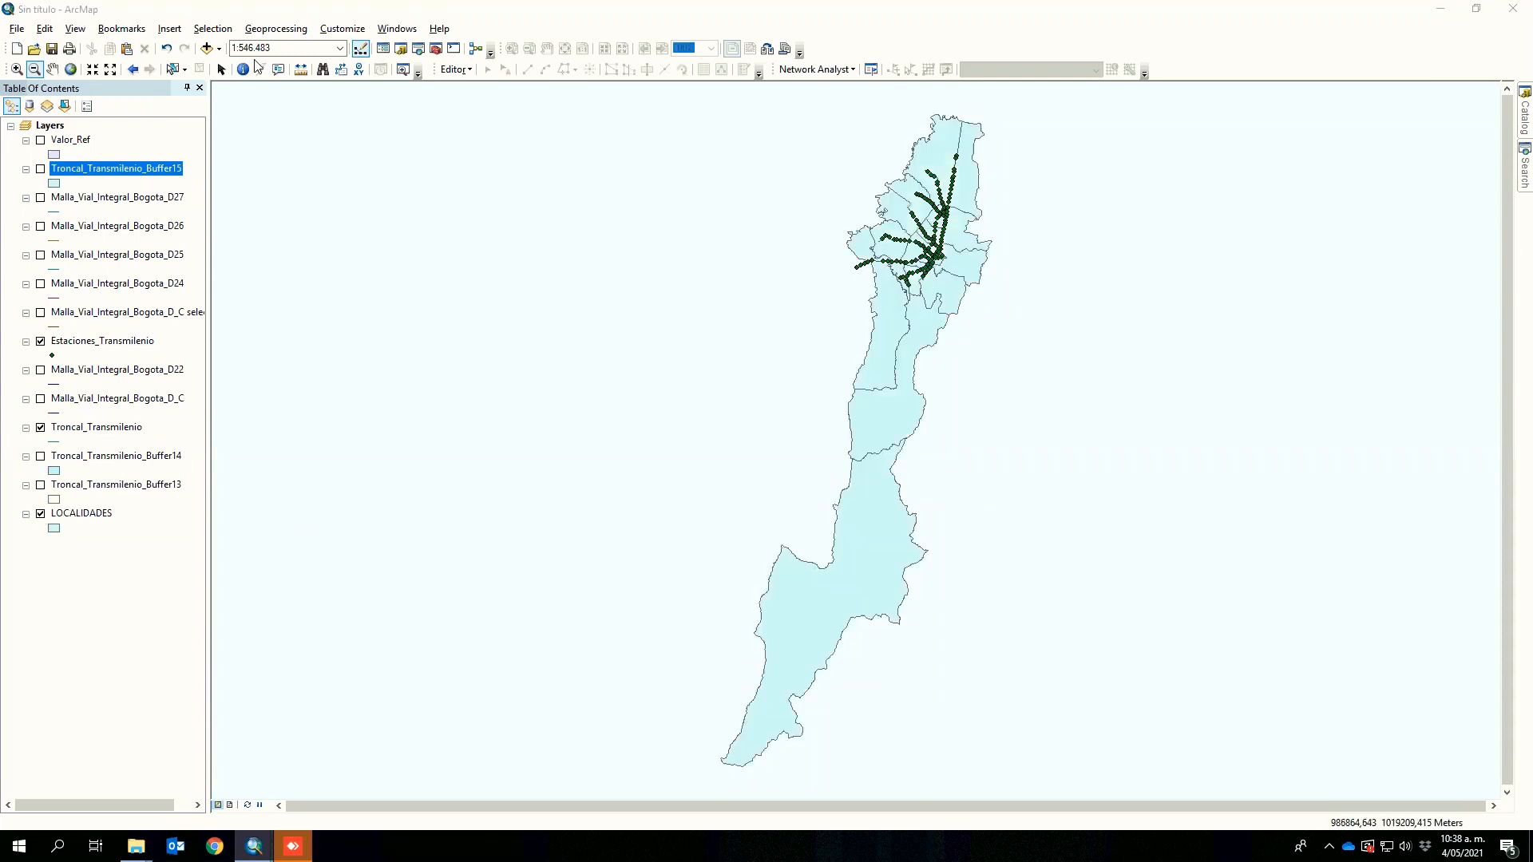
left_click(17, 70)
left_click_drag(772, 119, 1084, 345)
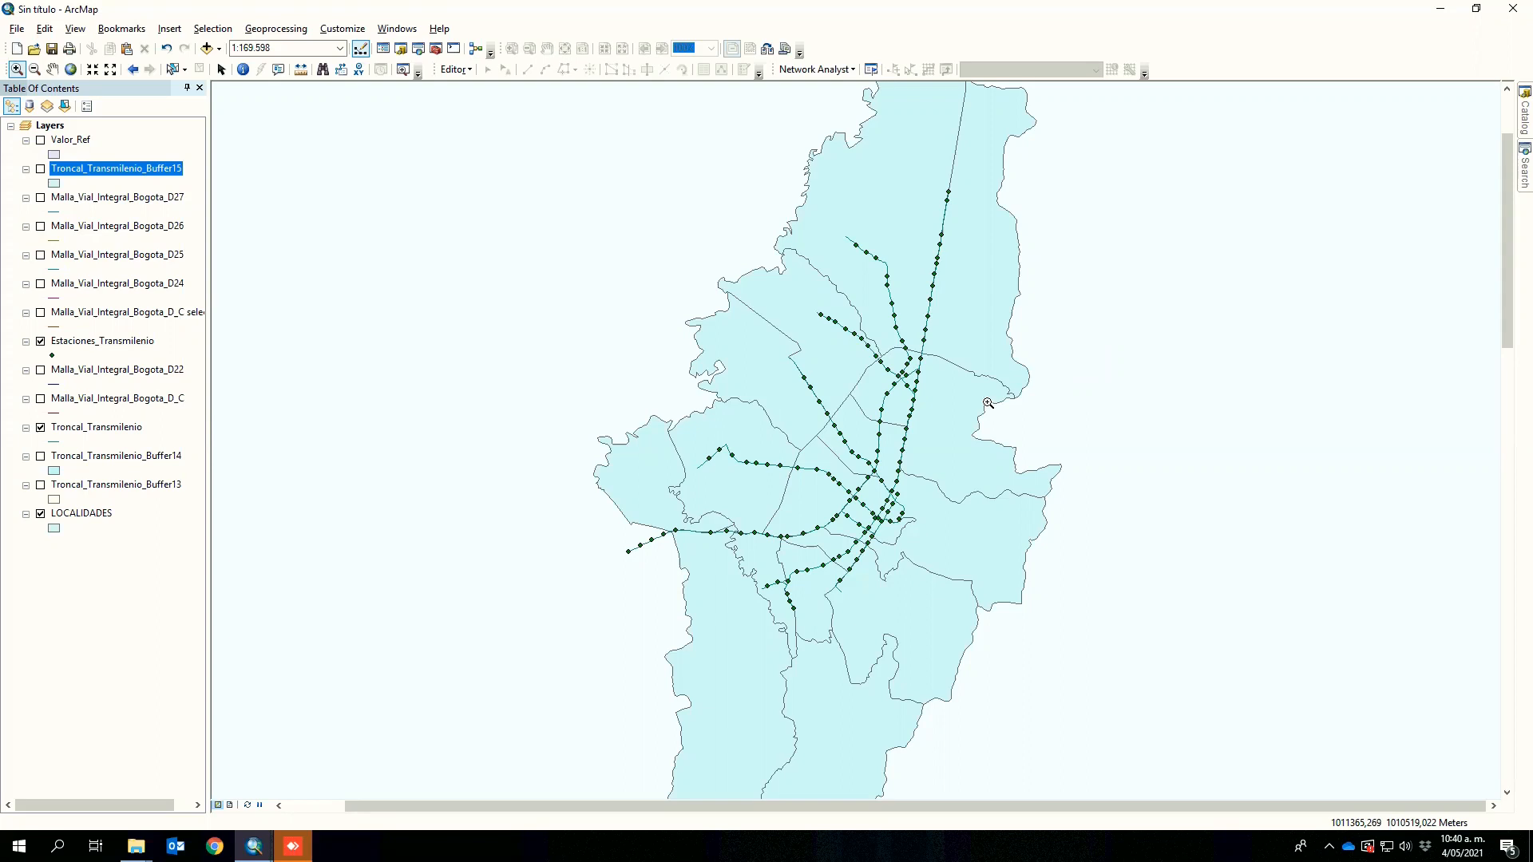
- Start a join on LOCALIDADES, view the options for joining attributes from a table, and set it to join by spatial location
left_click(87, 514)
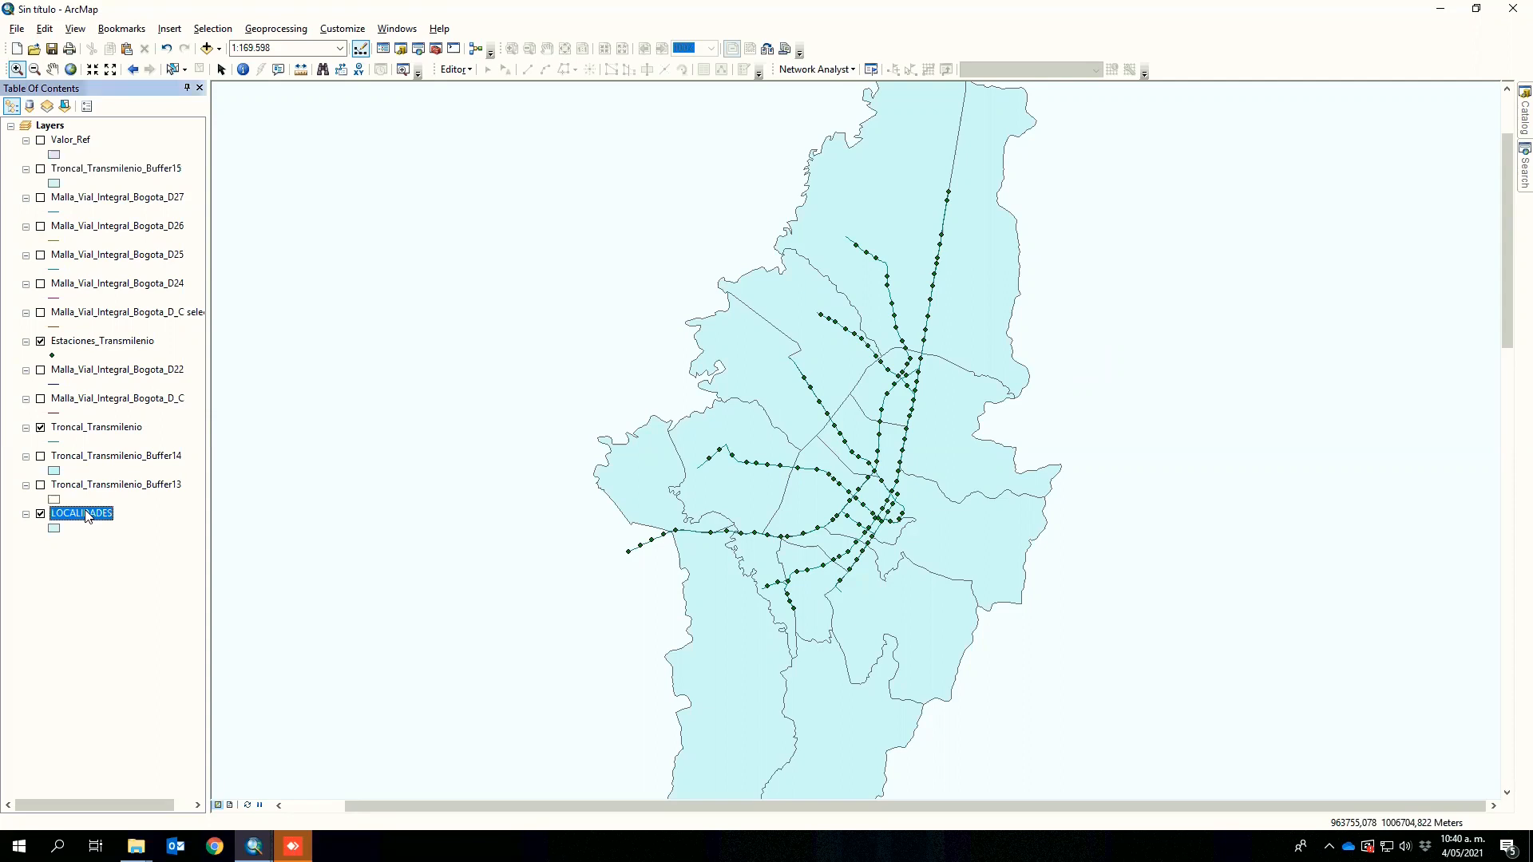
right_click(88, 516)
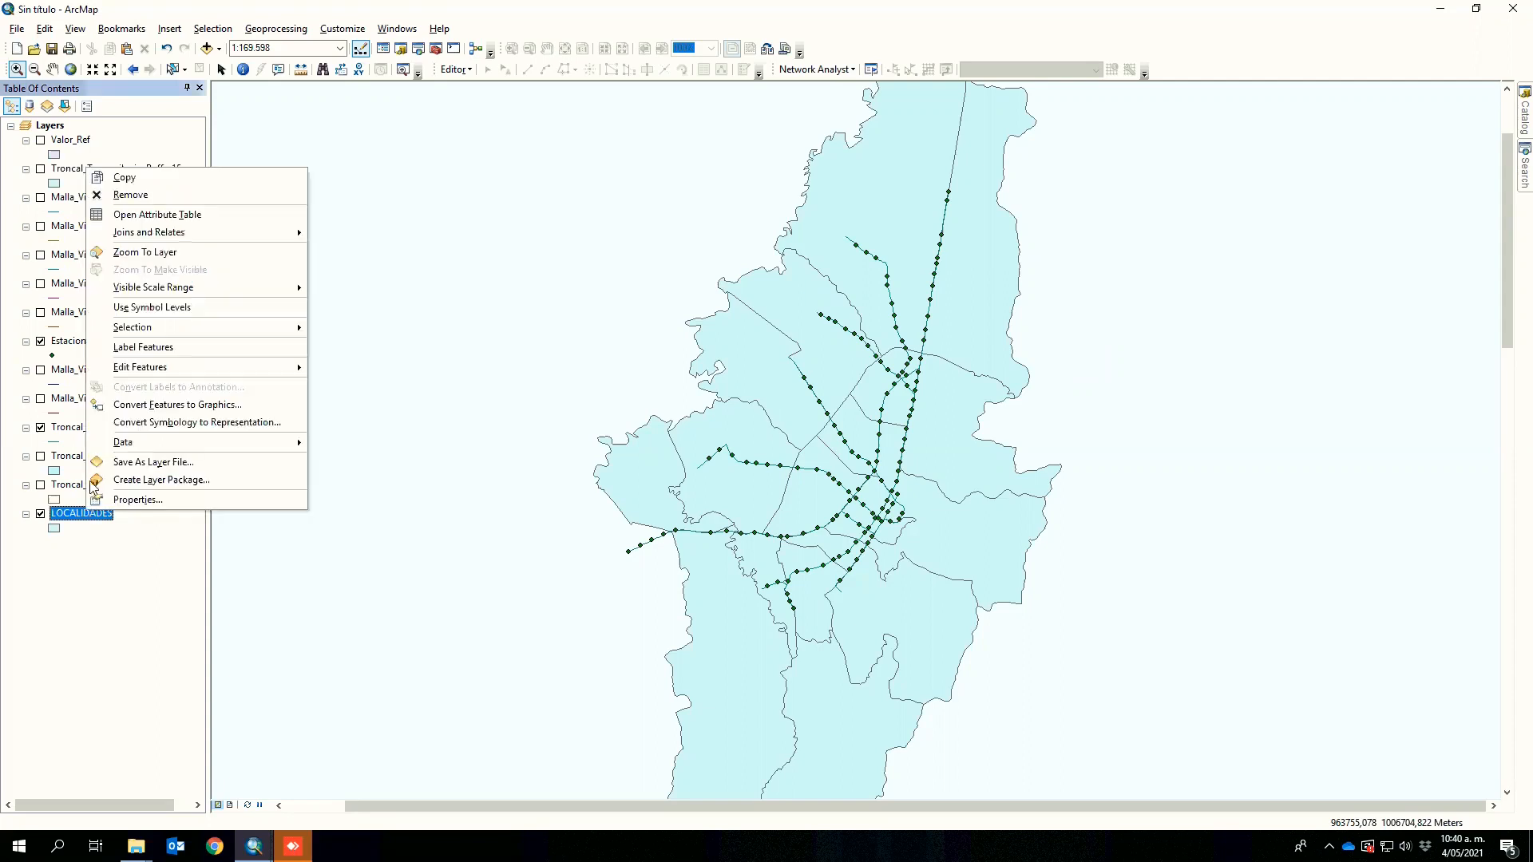
mouse_move(162, 236)
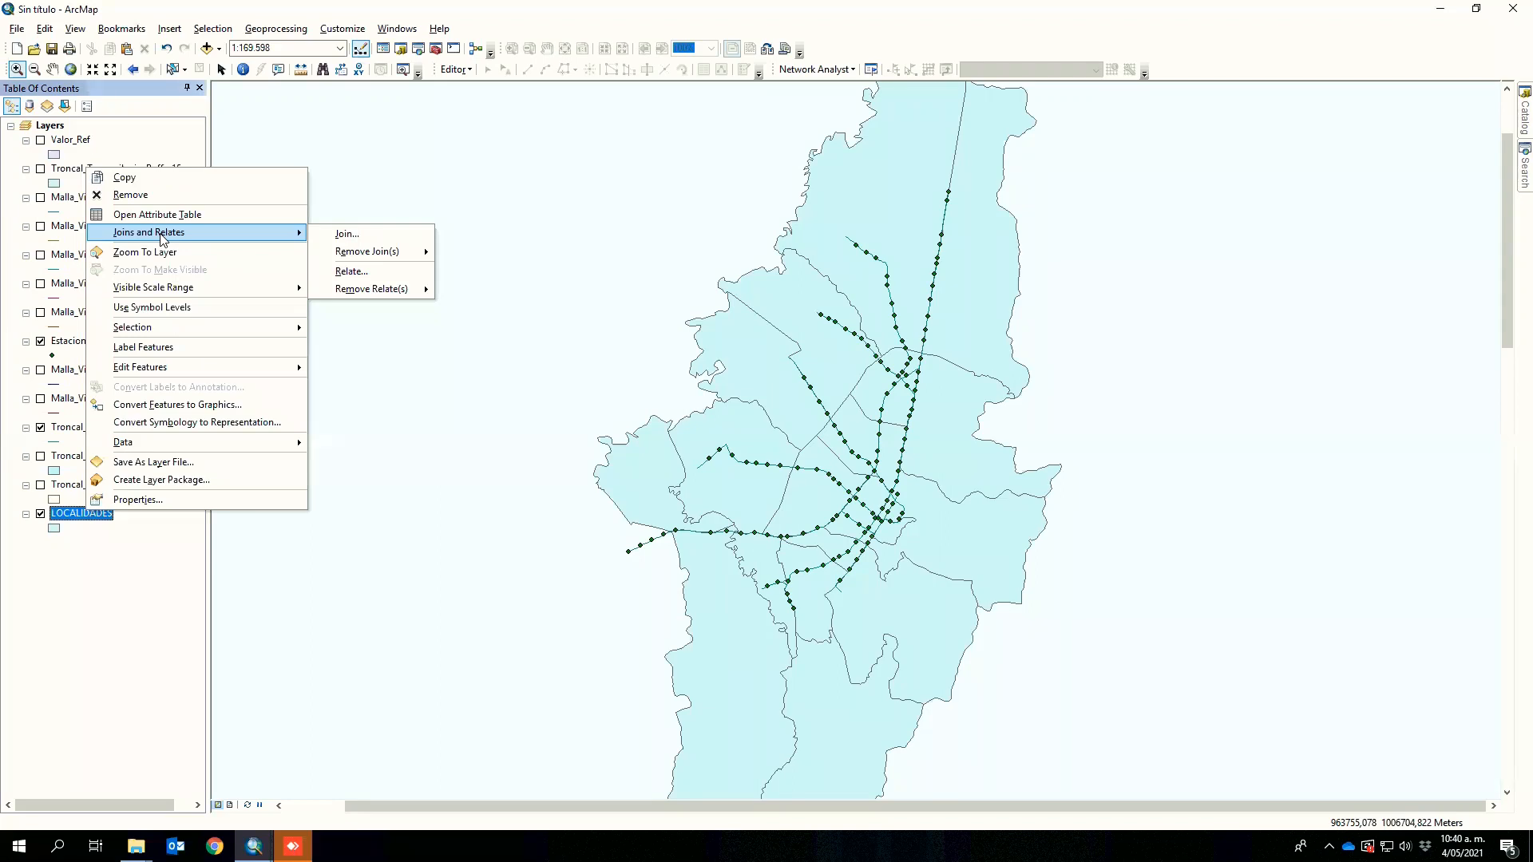
left_click(370, 239)
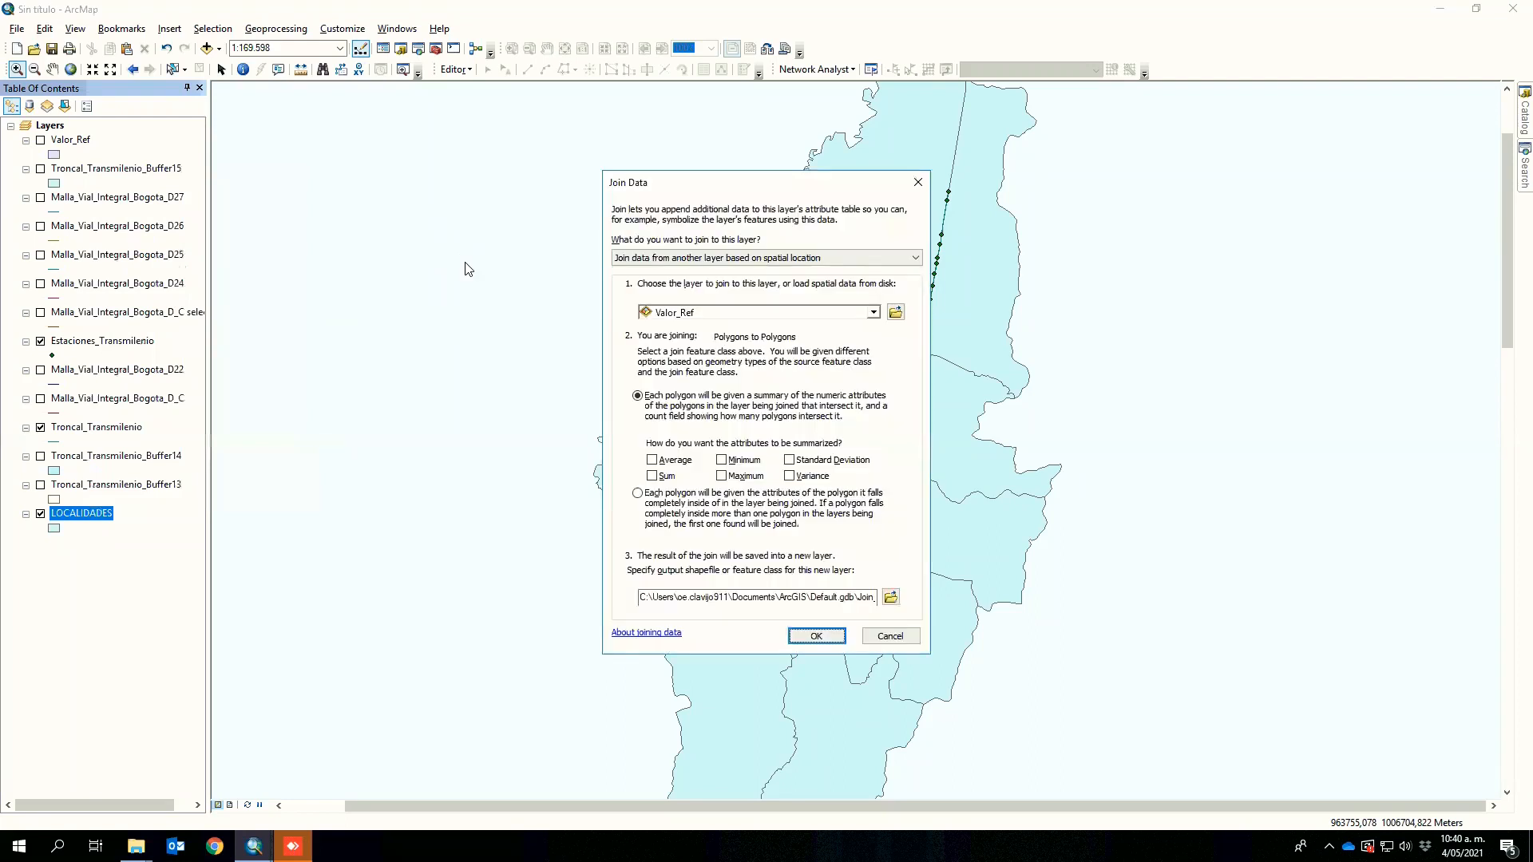
left_click(751, 259)
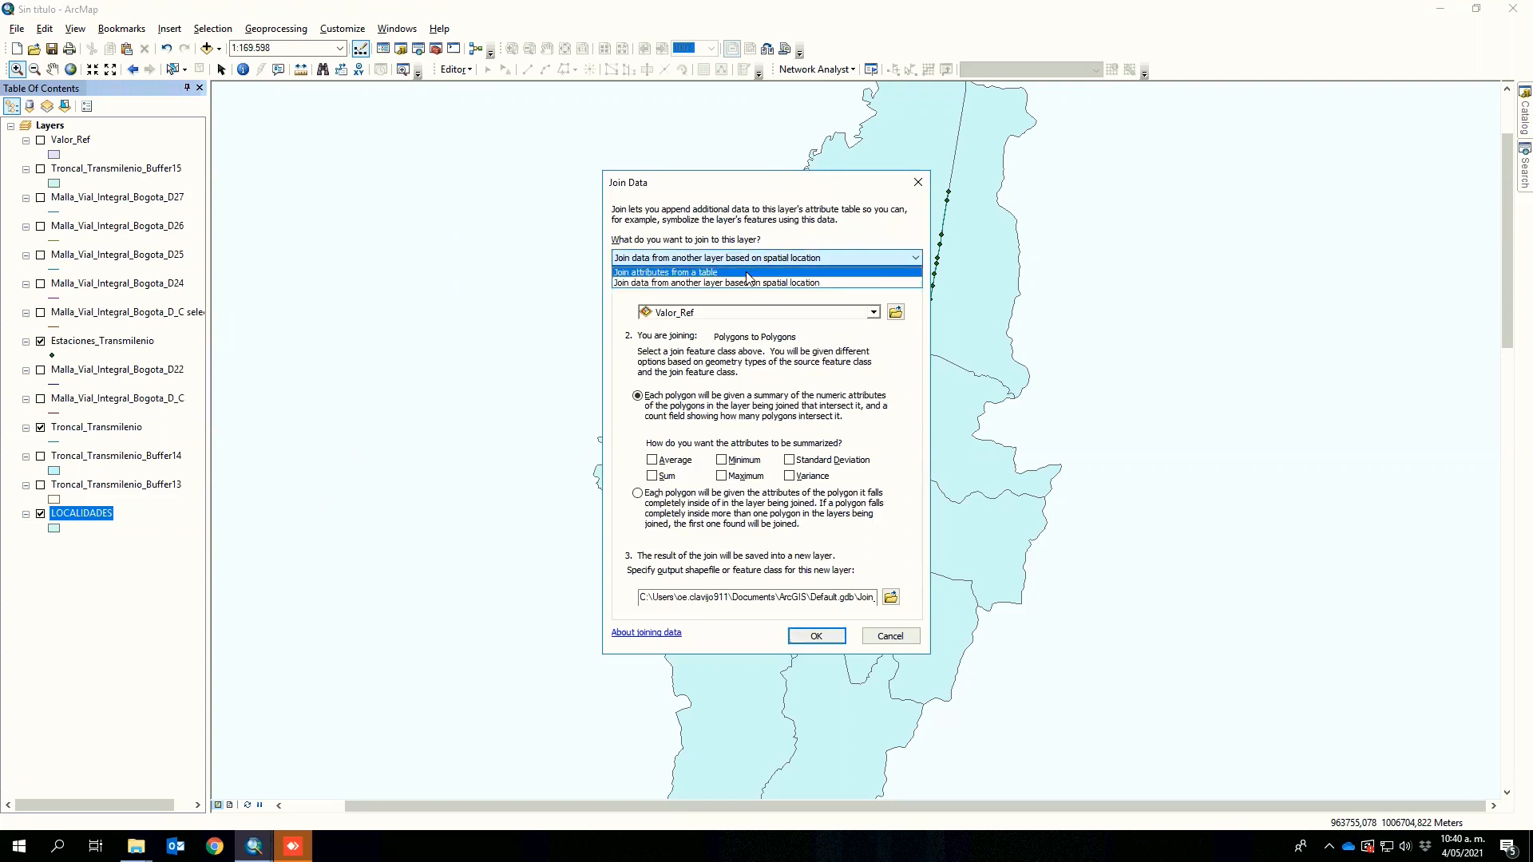
left_click(746, 272)
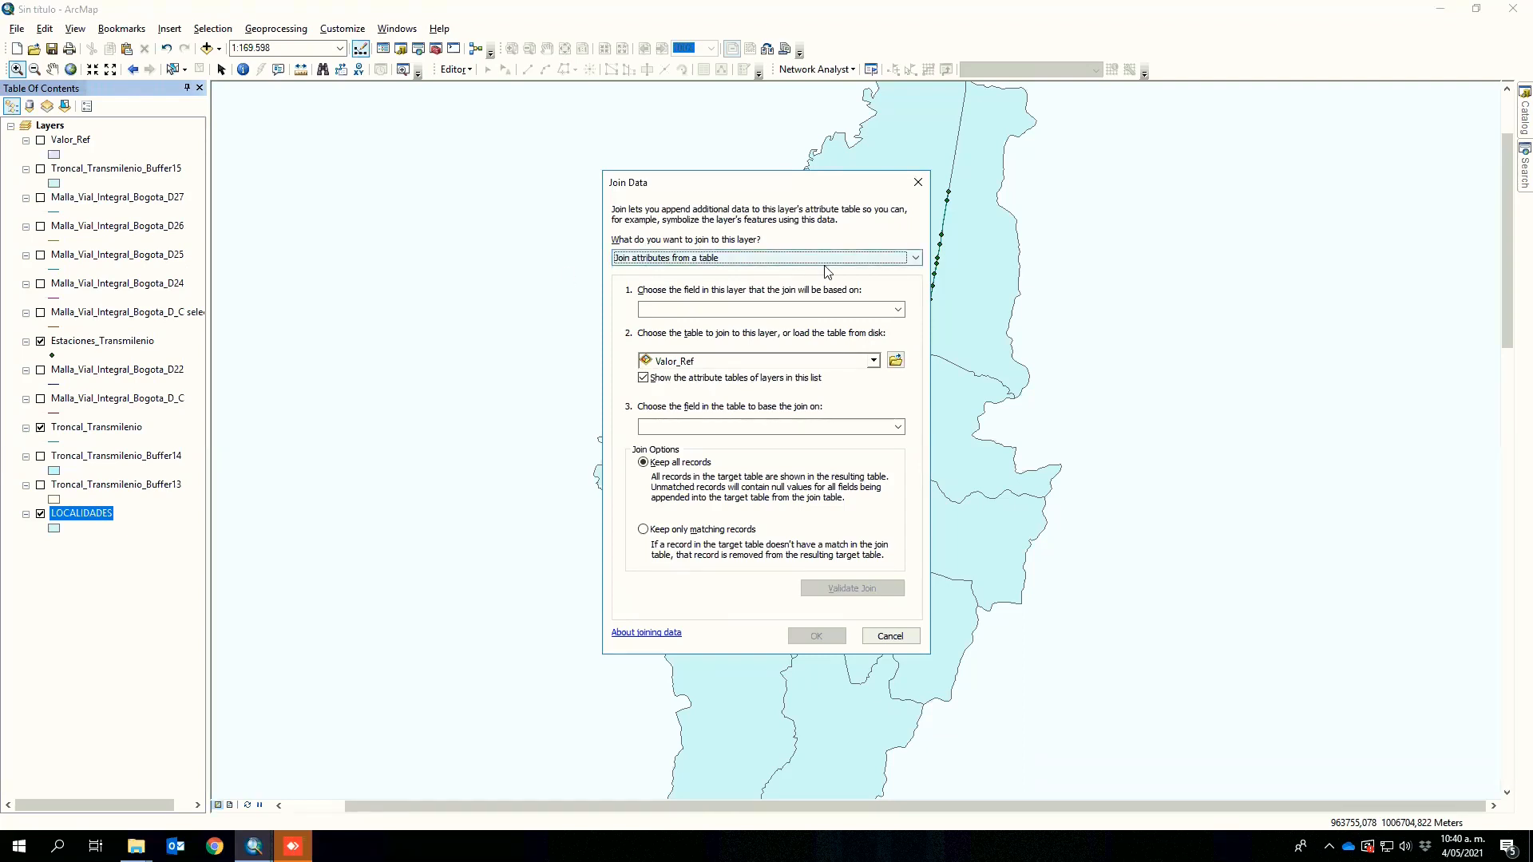
left_click(753, 258)
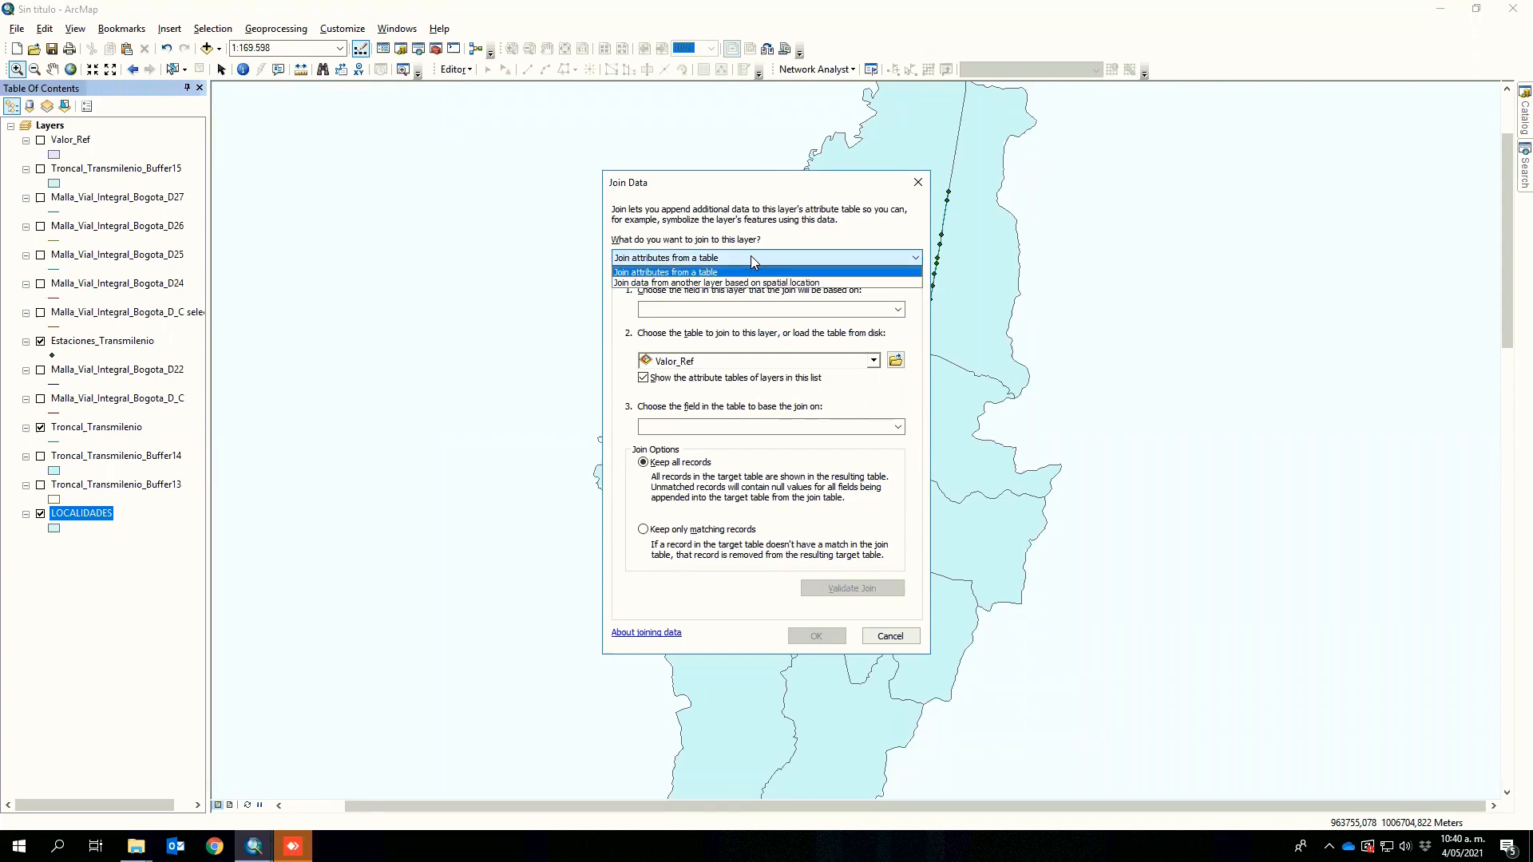
left_click(697, 283)
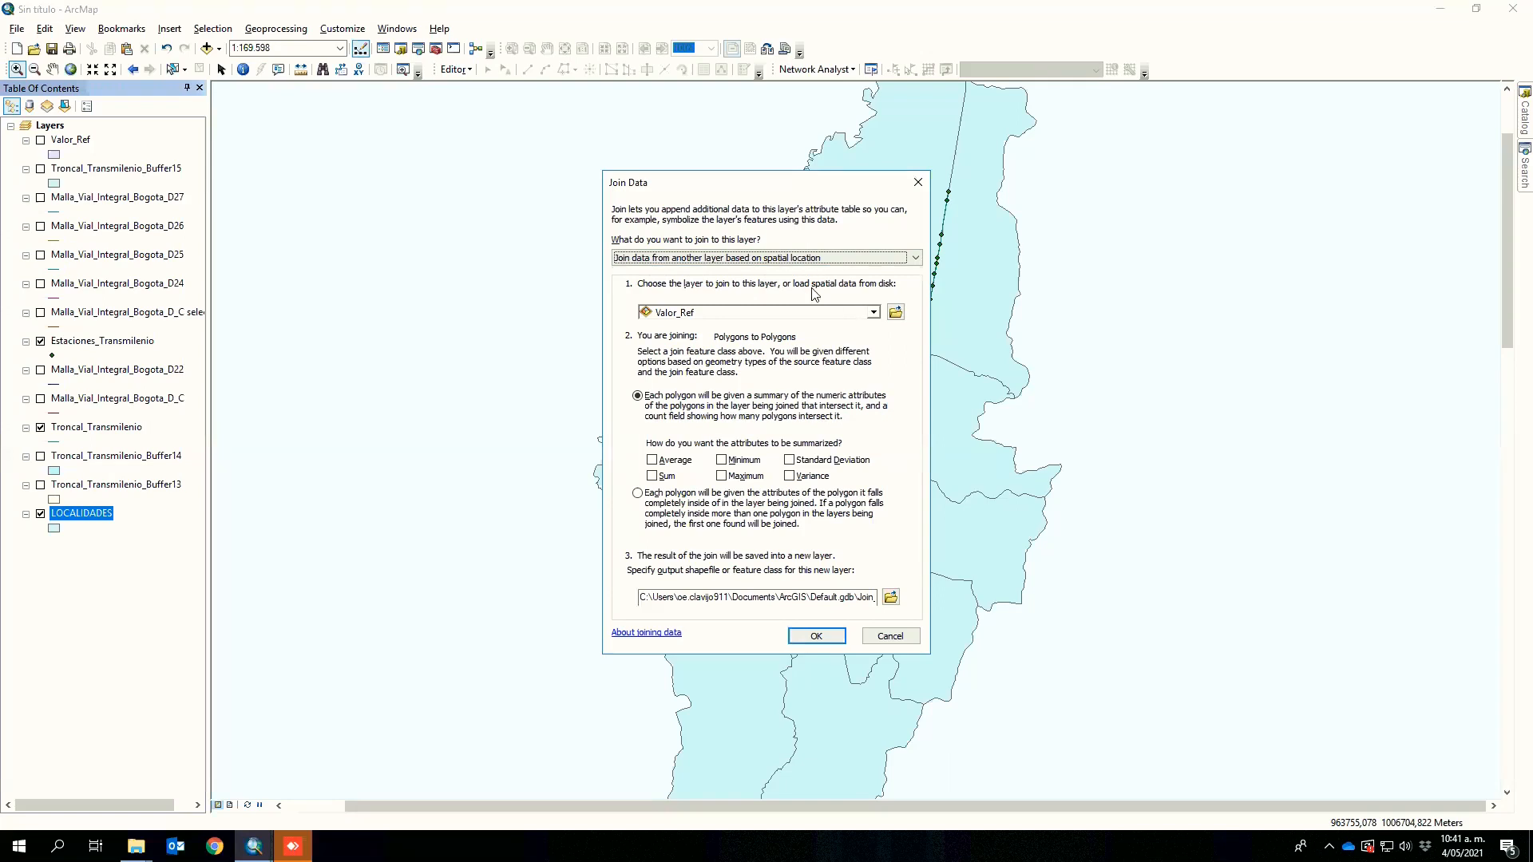
- Compare Valor_Ref and Estaciones_Transmilenio as join layers, and spatially join Estaciones_Transmilenio to LOCALIDADES with a point summary and count per polygon
left_click(736, 315)
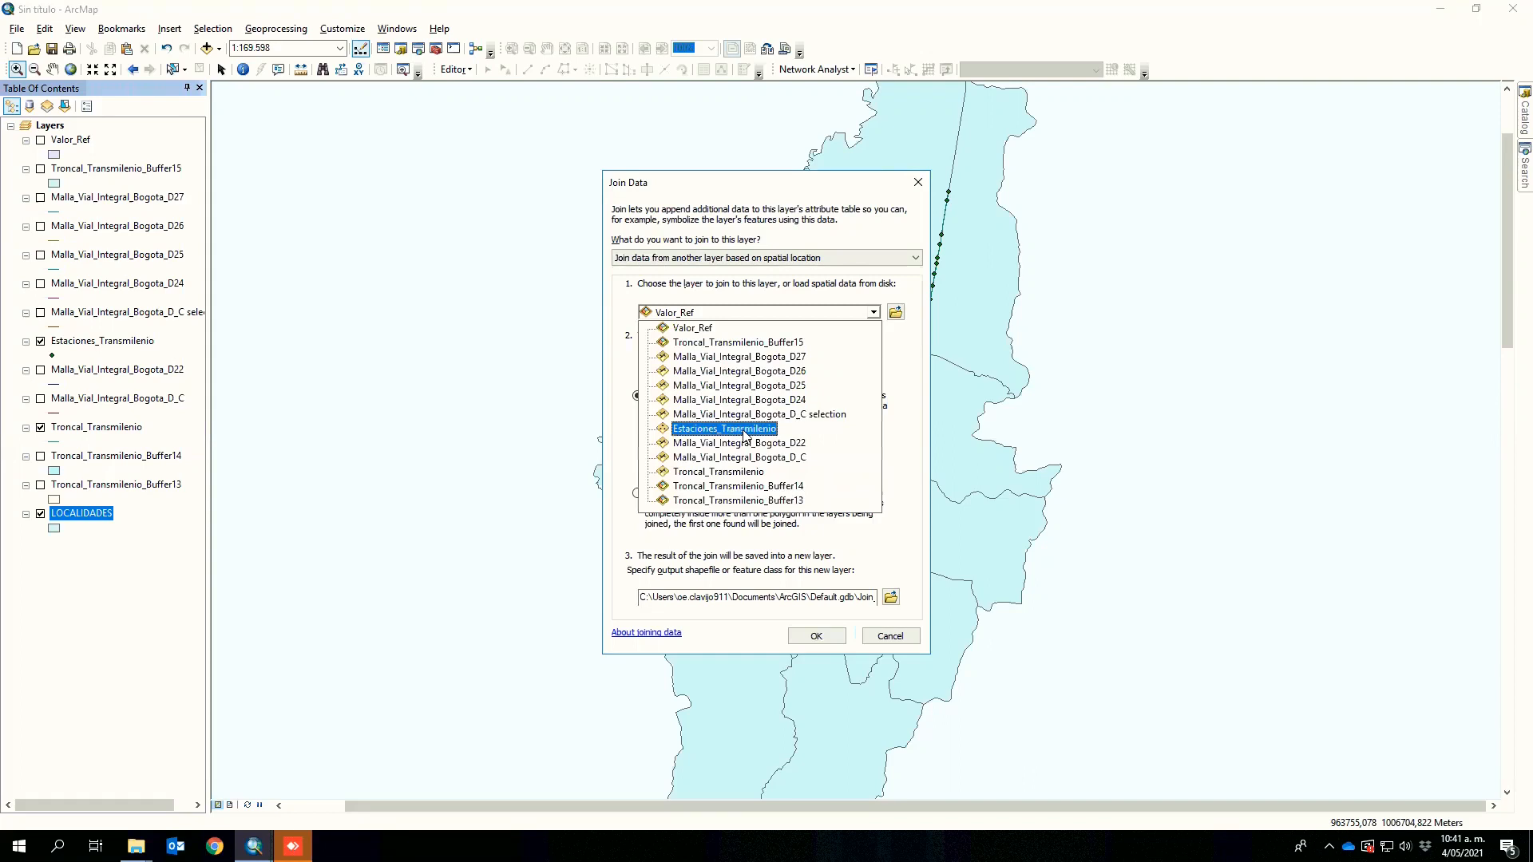
left_click(745, 432)
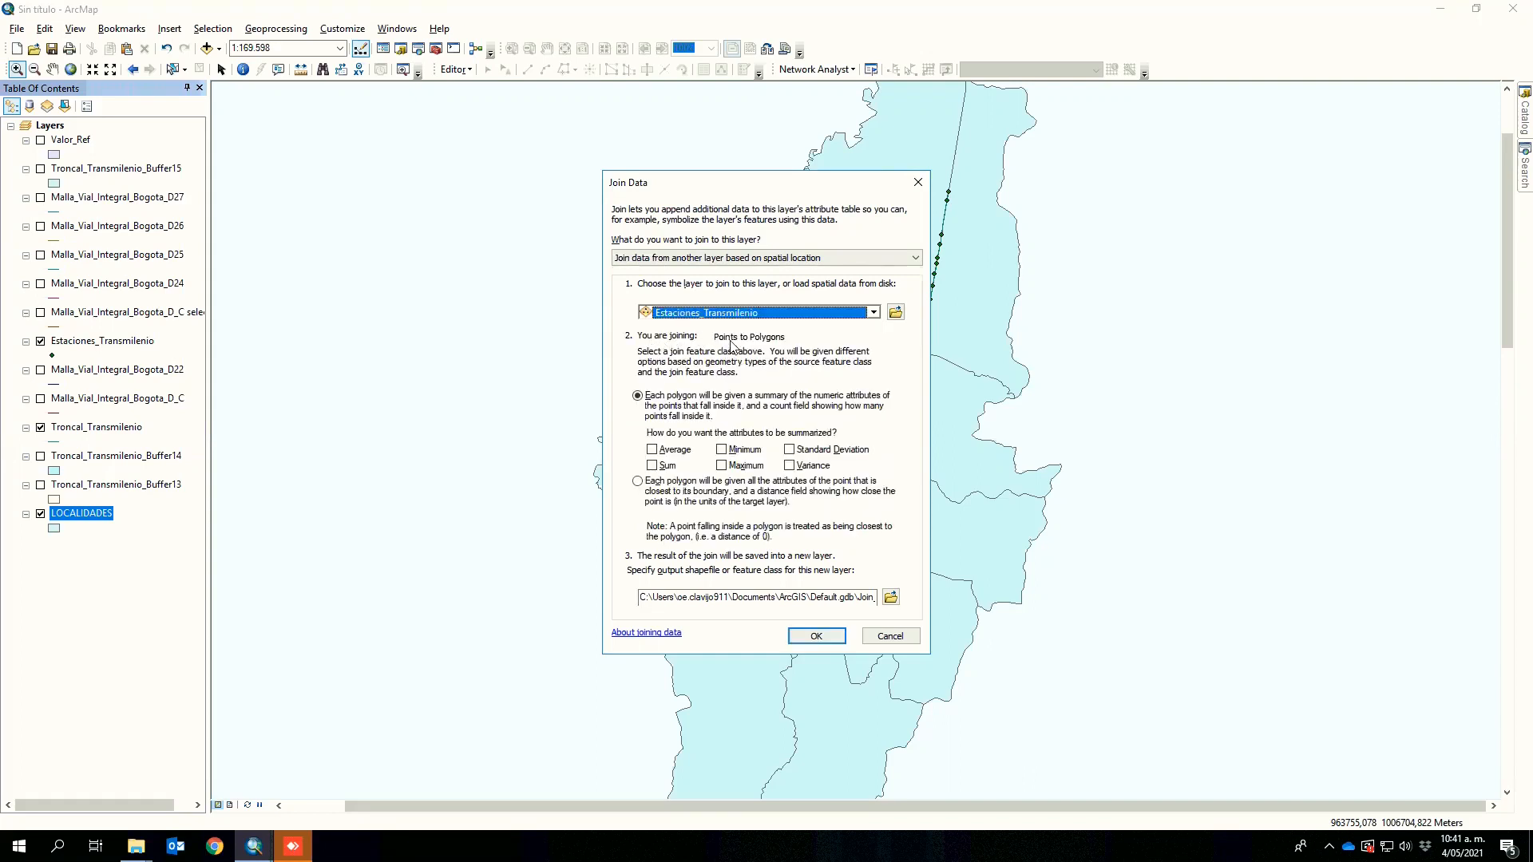
left_click(773, 314)
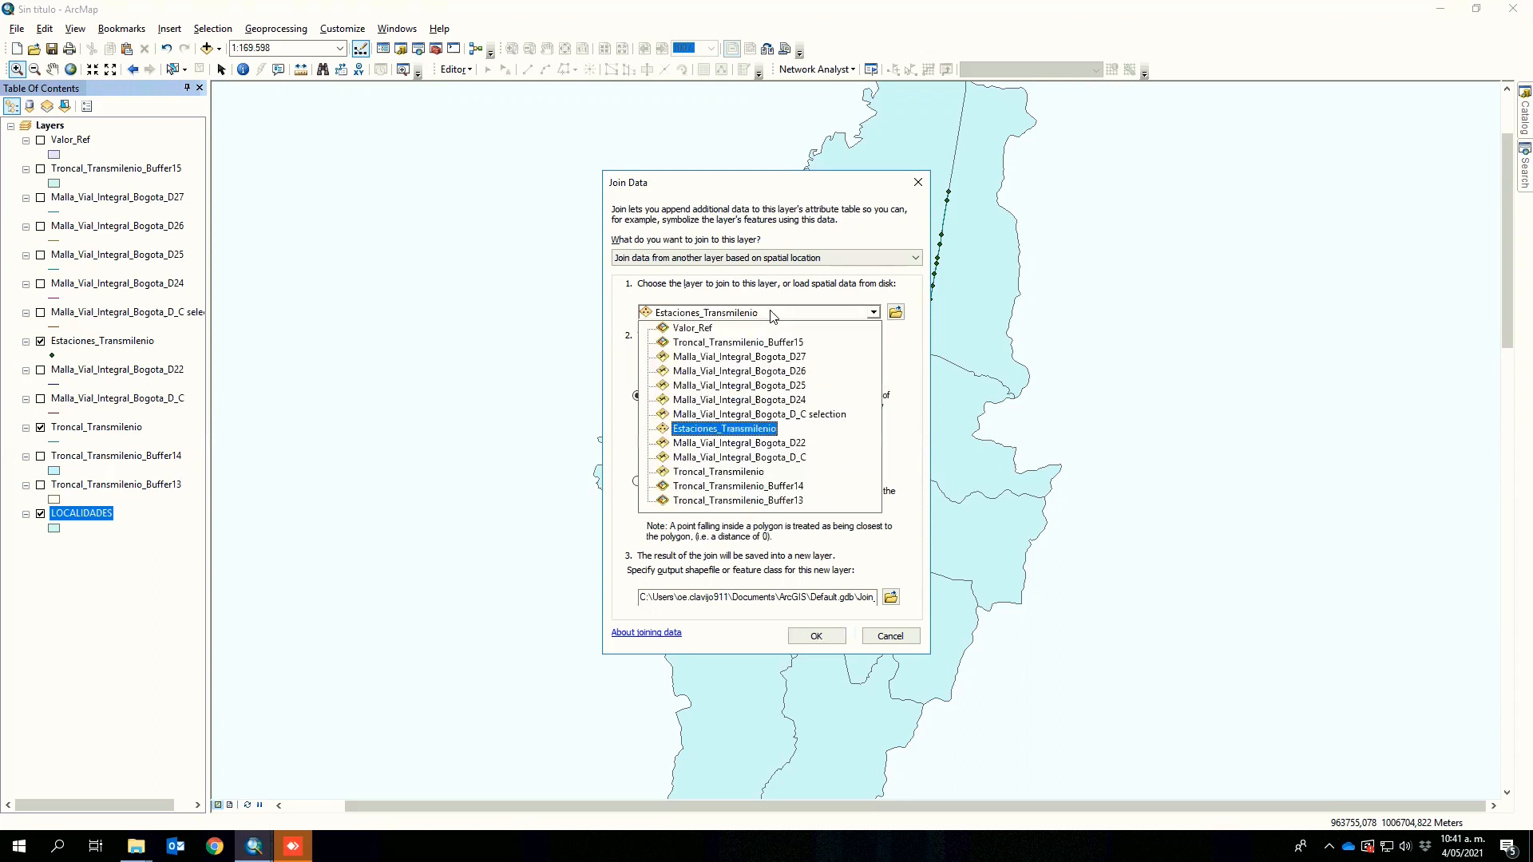
left_click(693, 328)
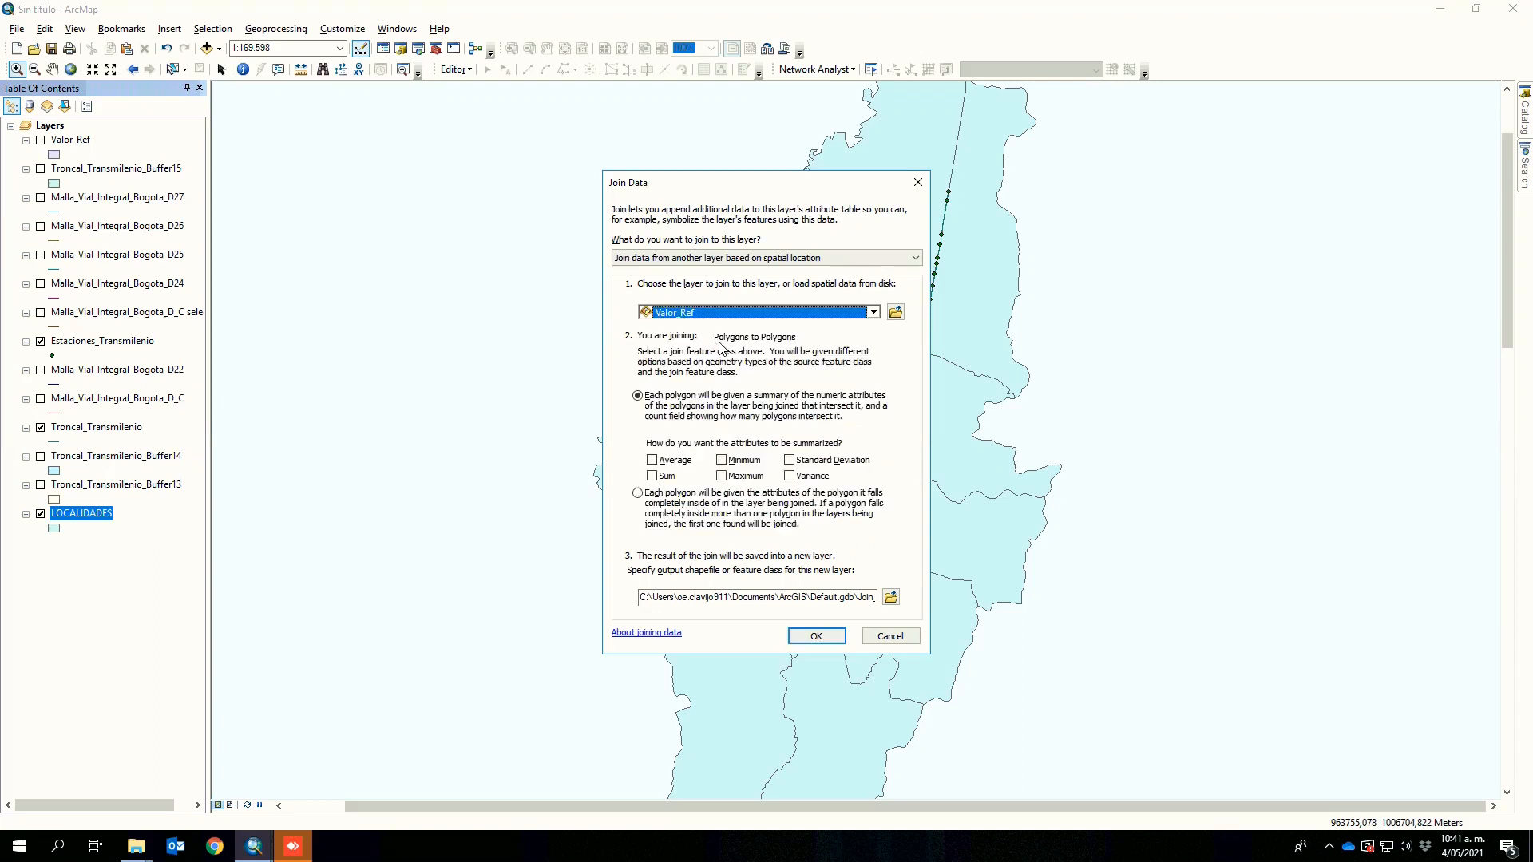
left_click(806, 320)
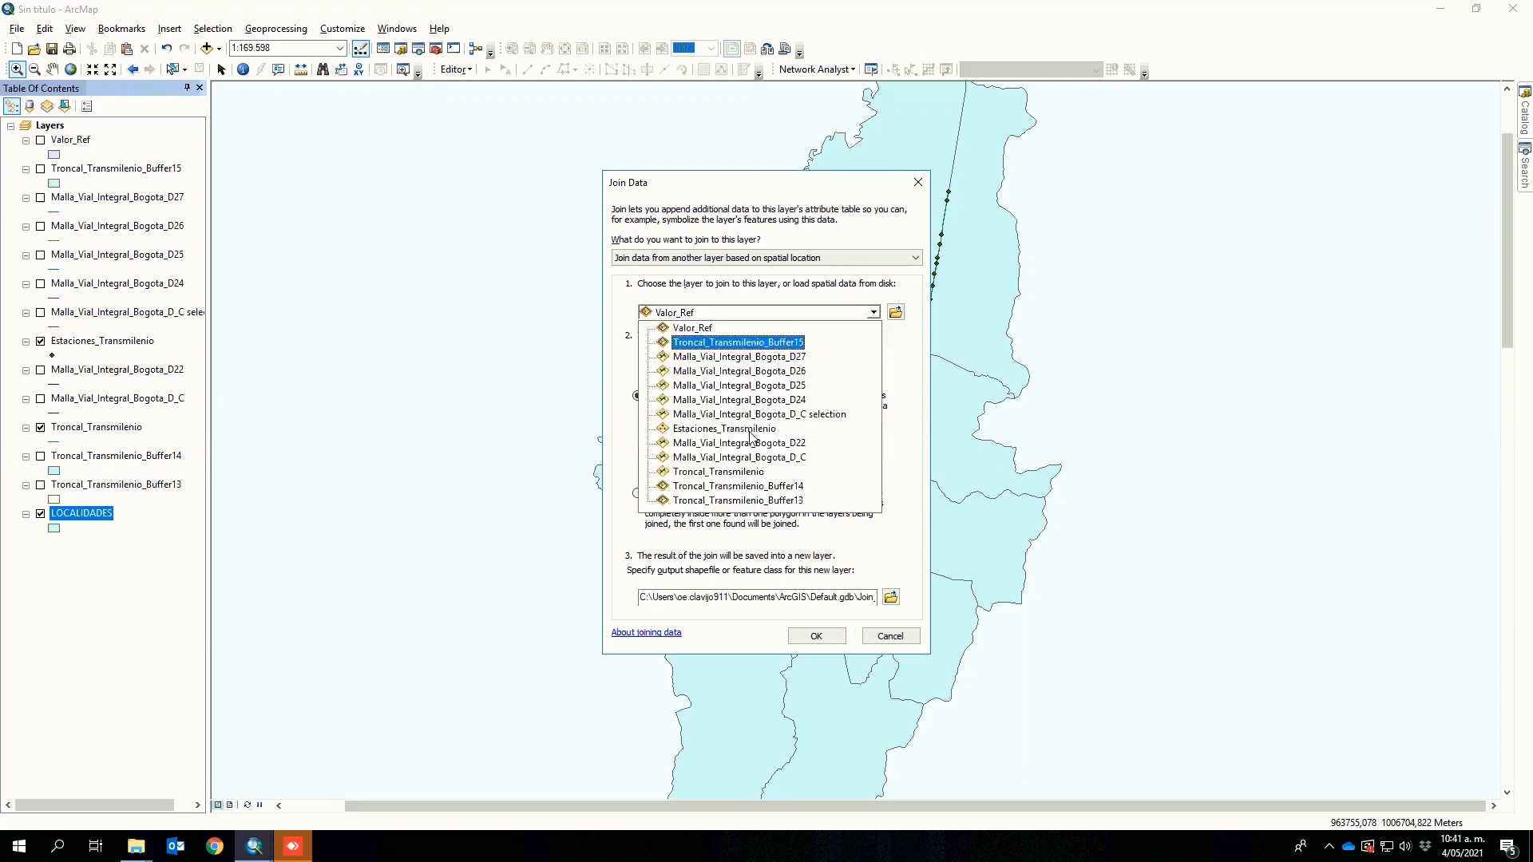
left_click(751, 431)
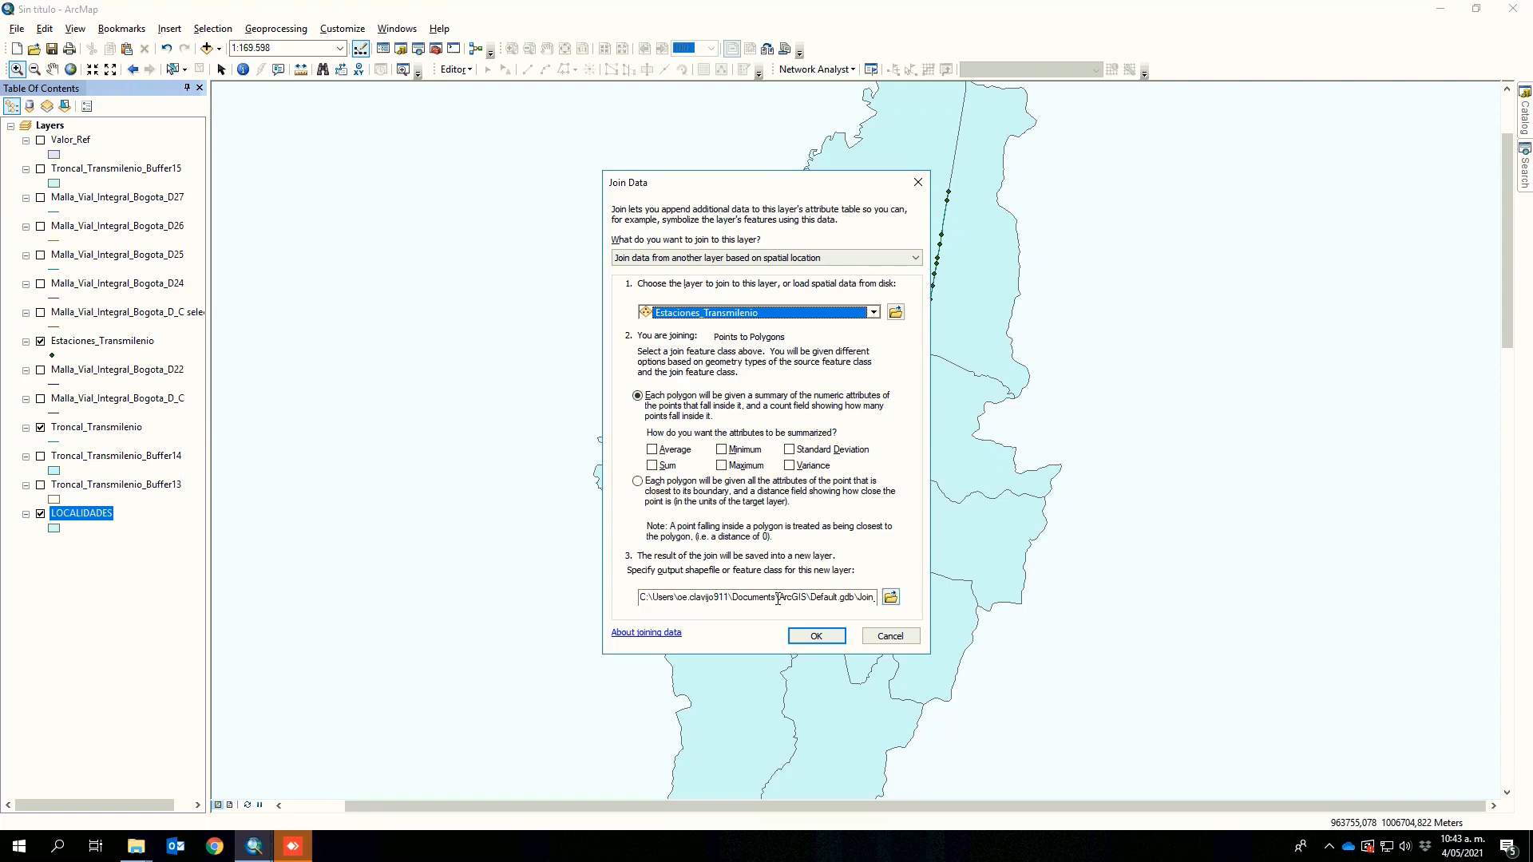
left_click(876, 599)
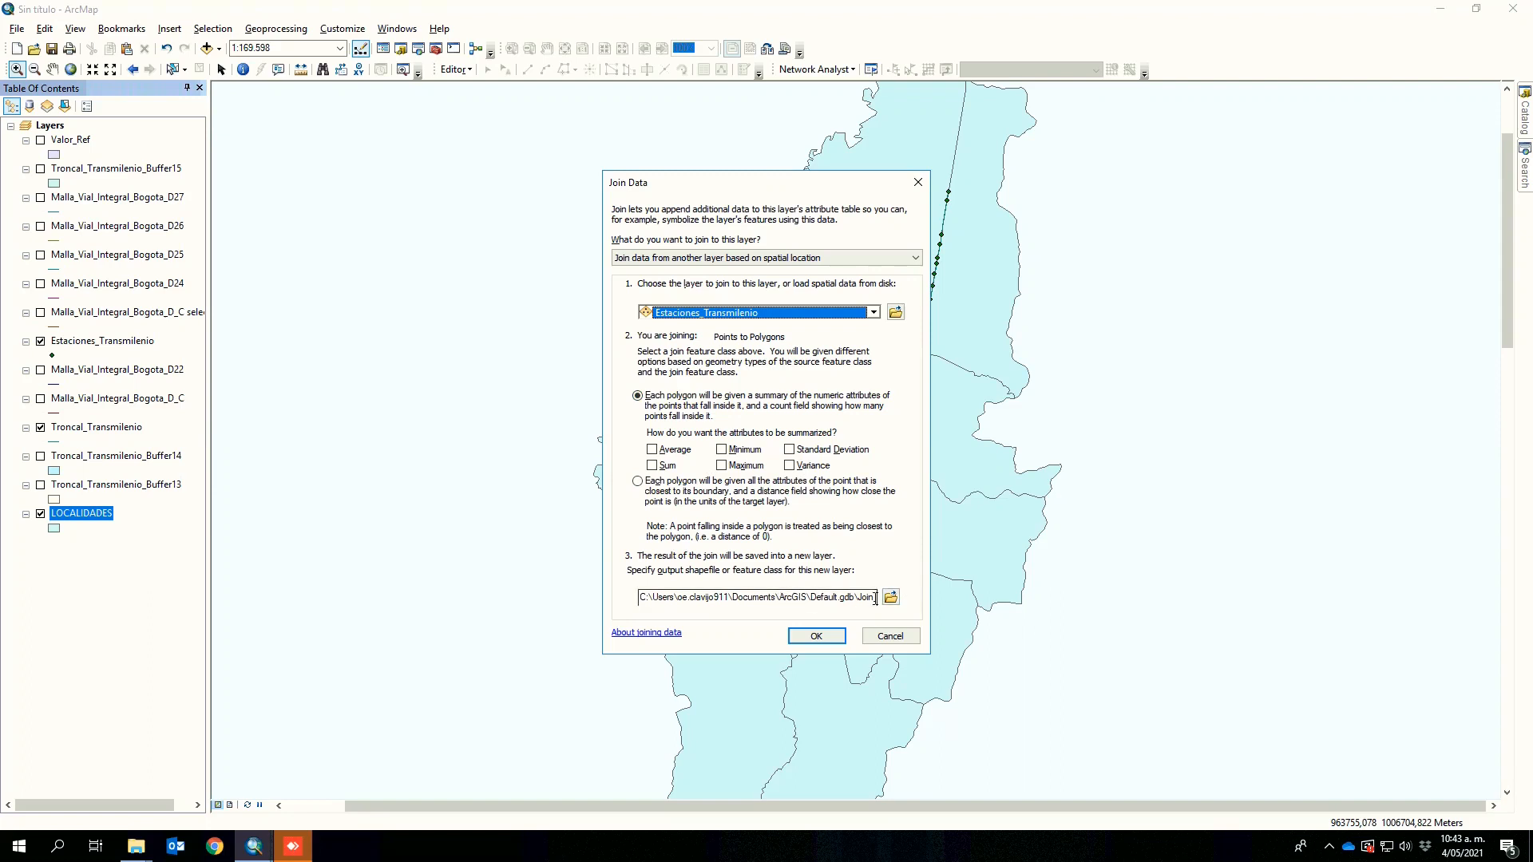
left_click(823, 635)
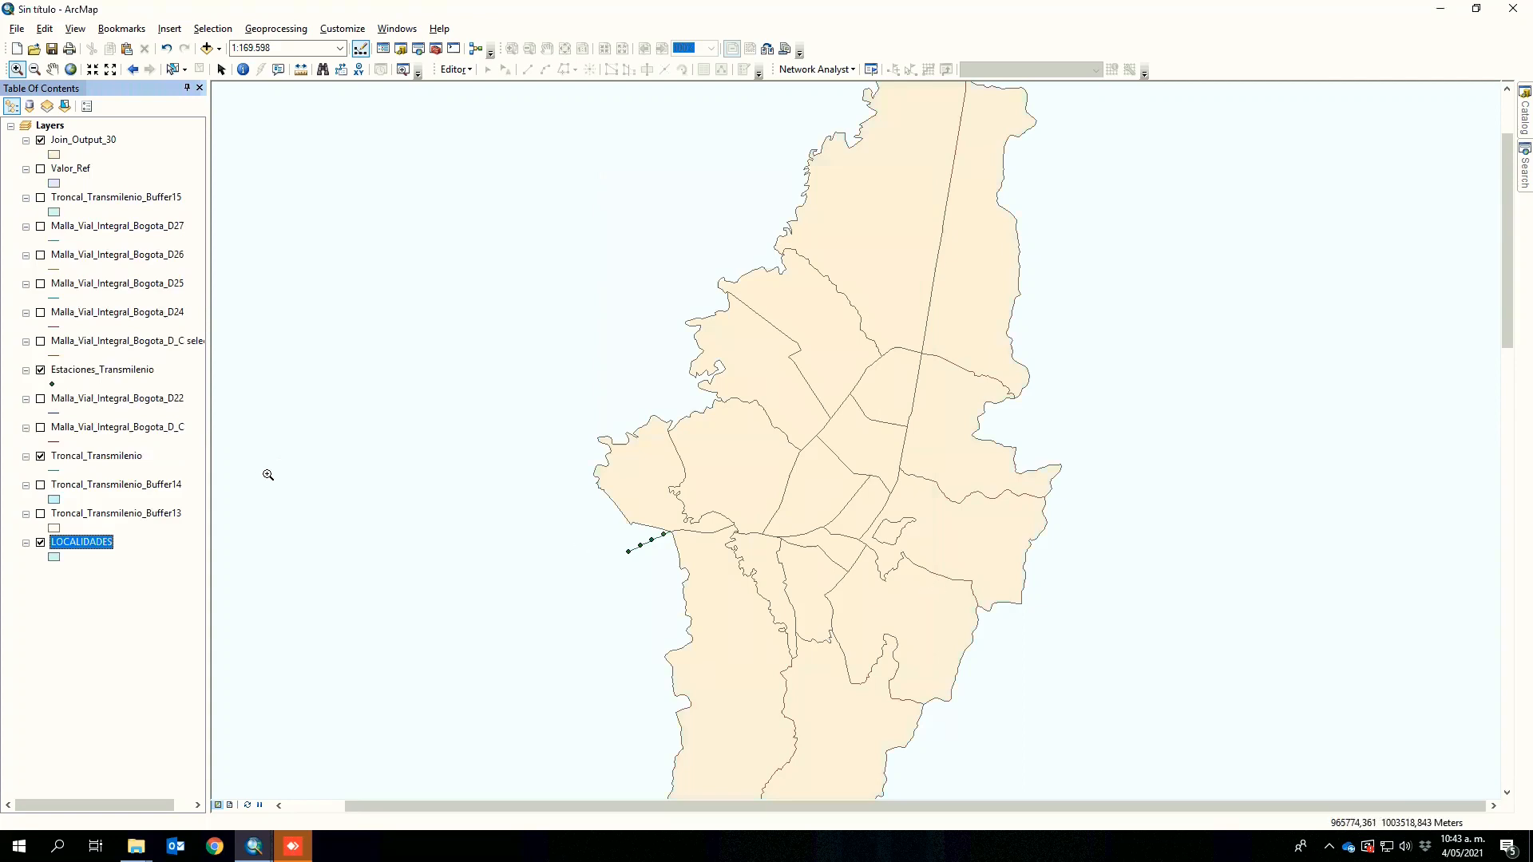
- Open the attribute table of the Join_Output_30 layer to examine its joined records
right_click(84, 143)
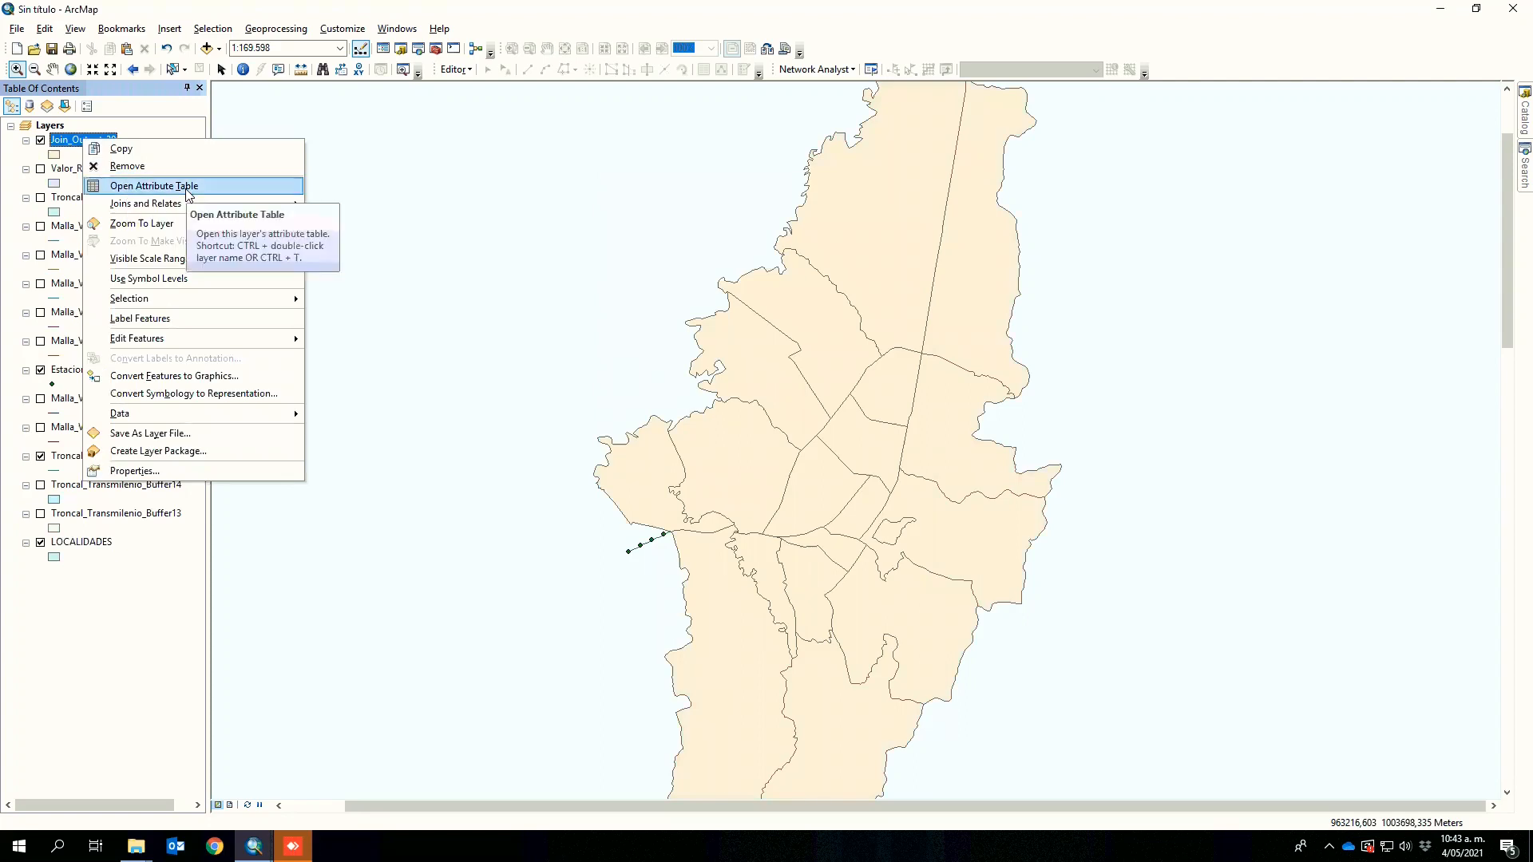
left_click(71, 143)
left_click(64, 144)
key("Escape")
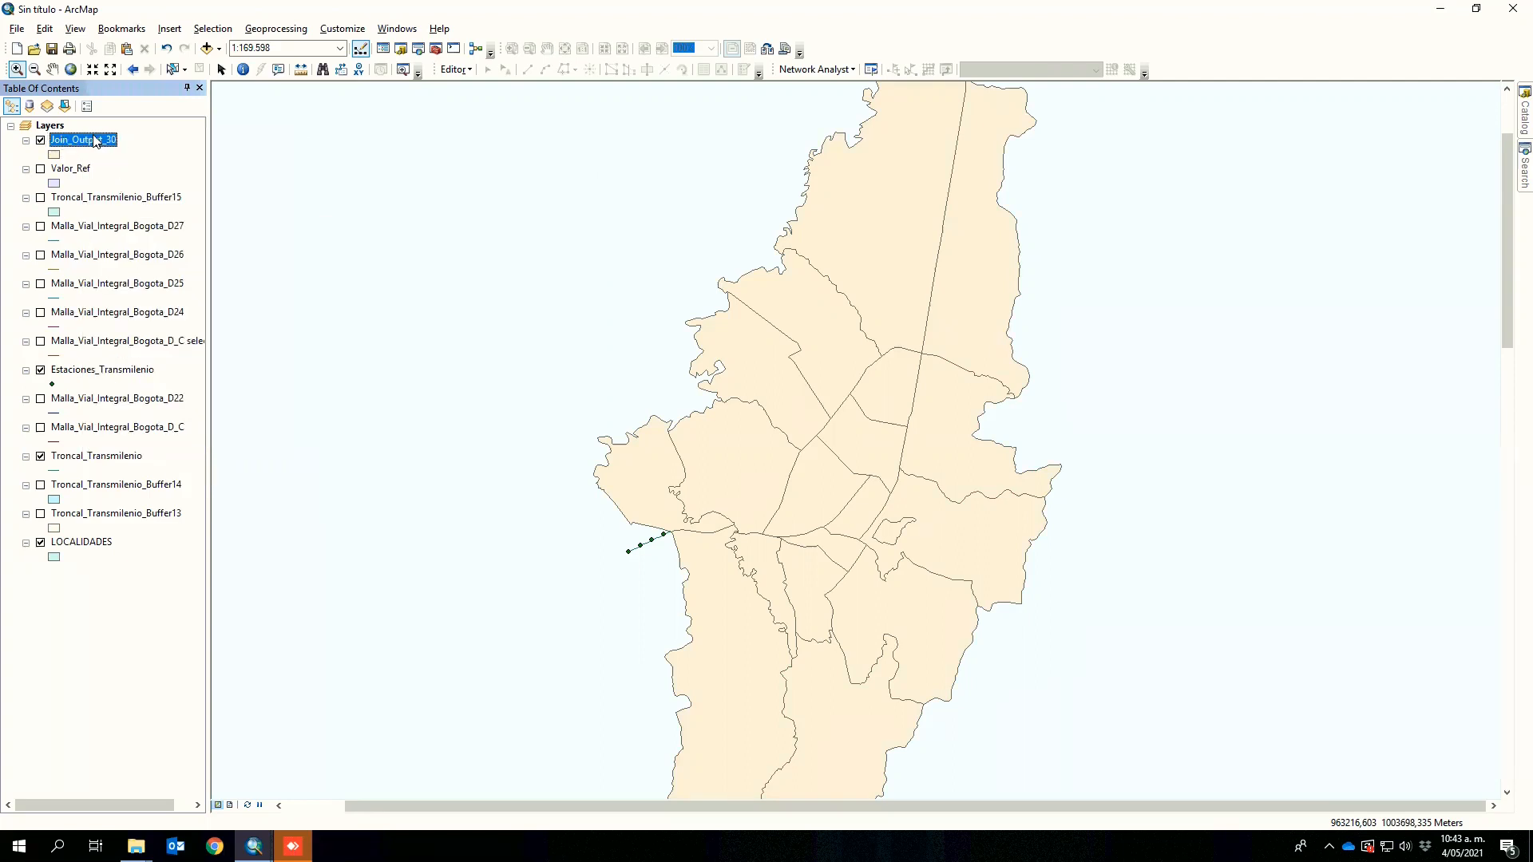
right_click(95, 141)
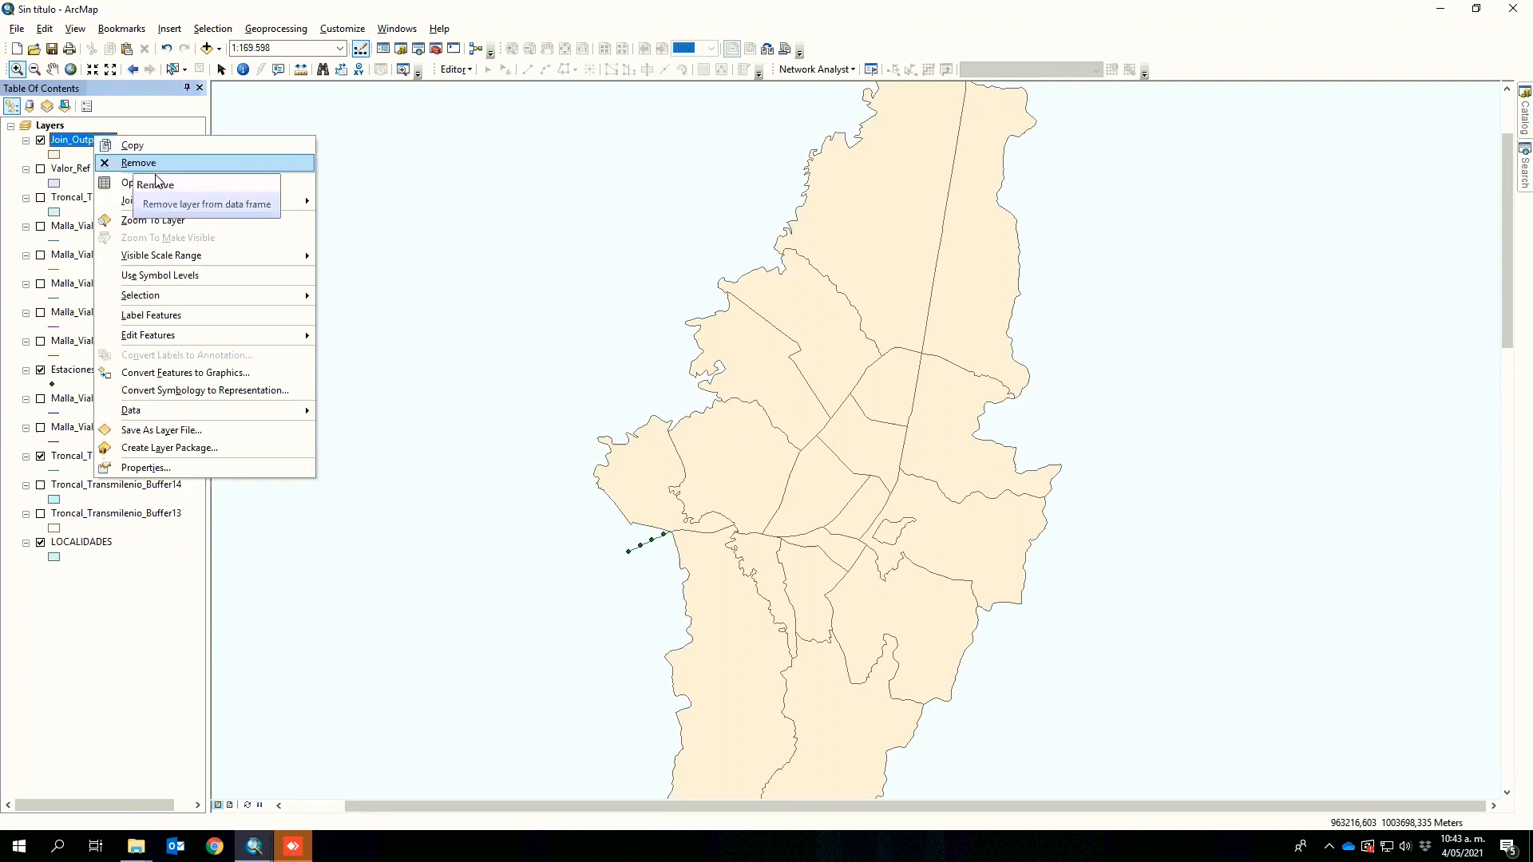
left_click(153, 185)
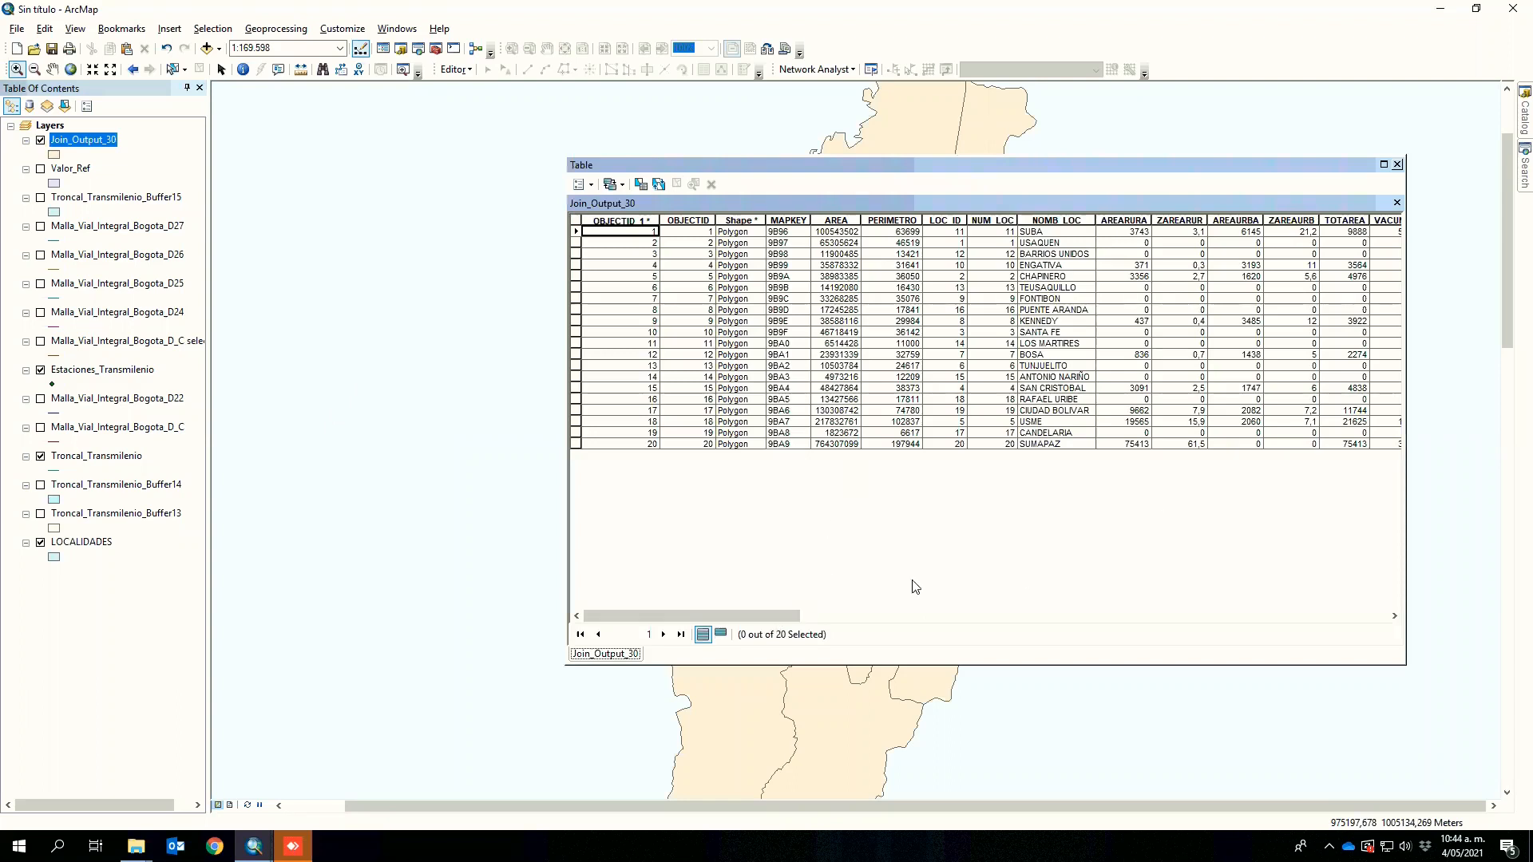
- Sort the records of the Join_Output_30 table by the Count field in descending order
left_click(1396, 616)
left_click(1397, 616)
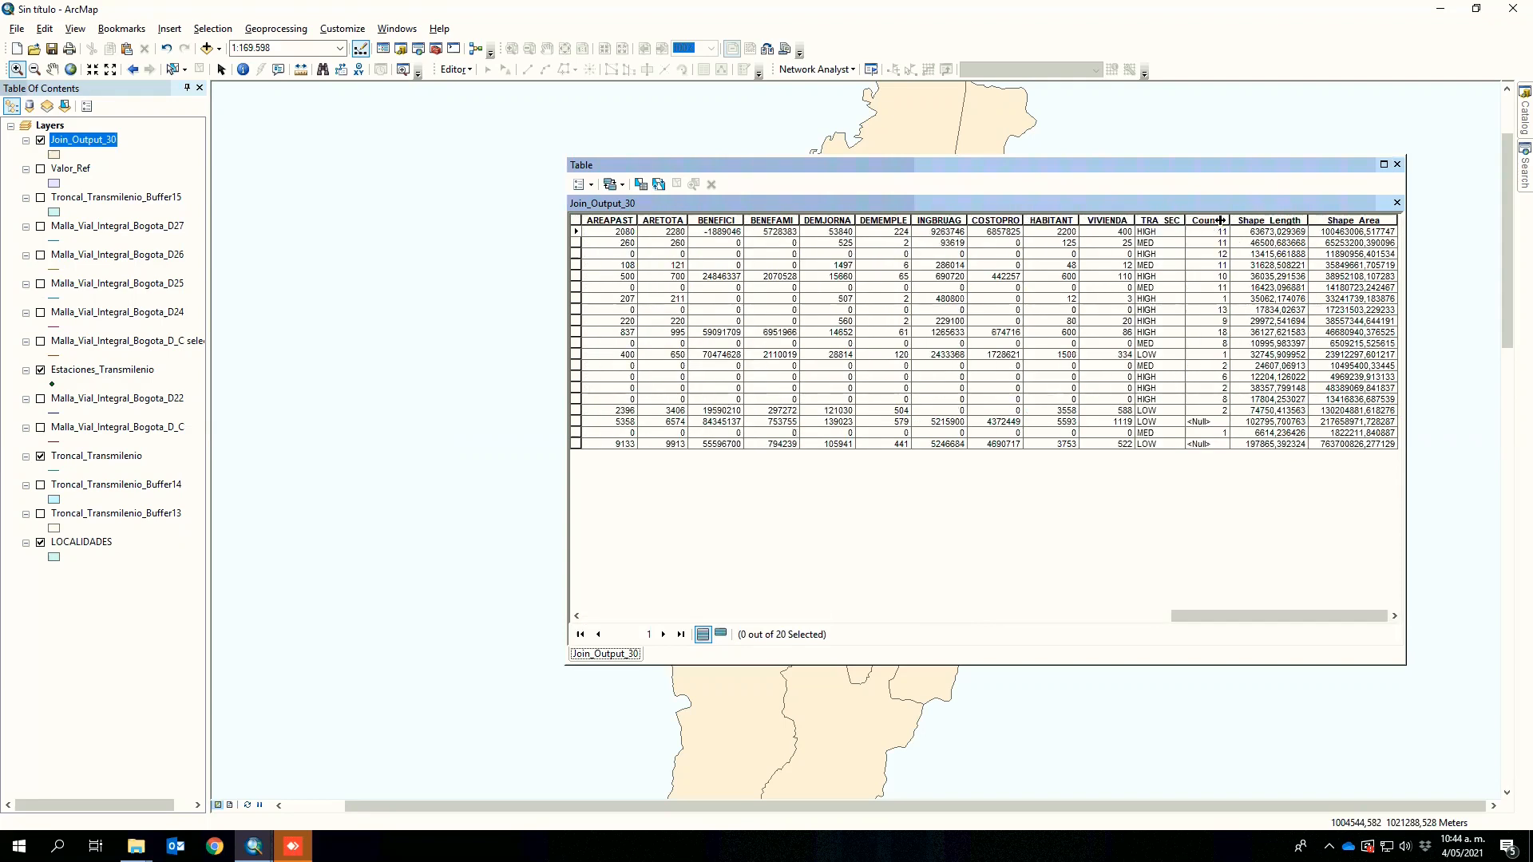
right_click(1213, 221)
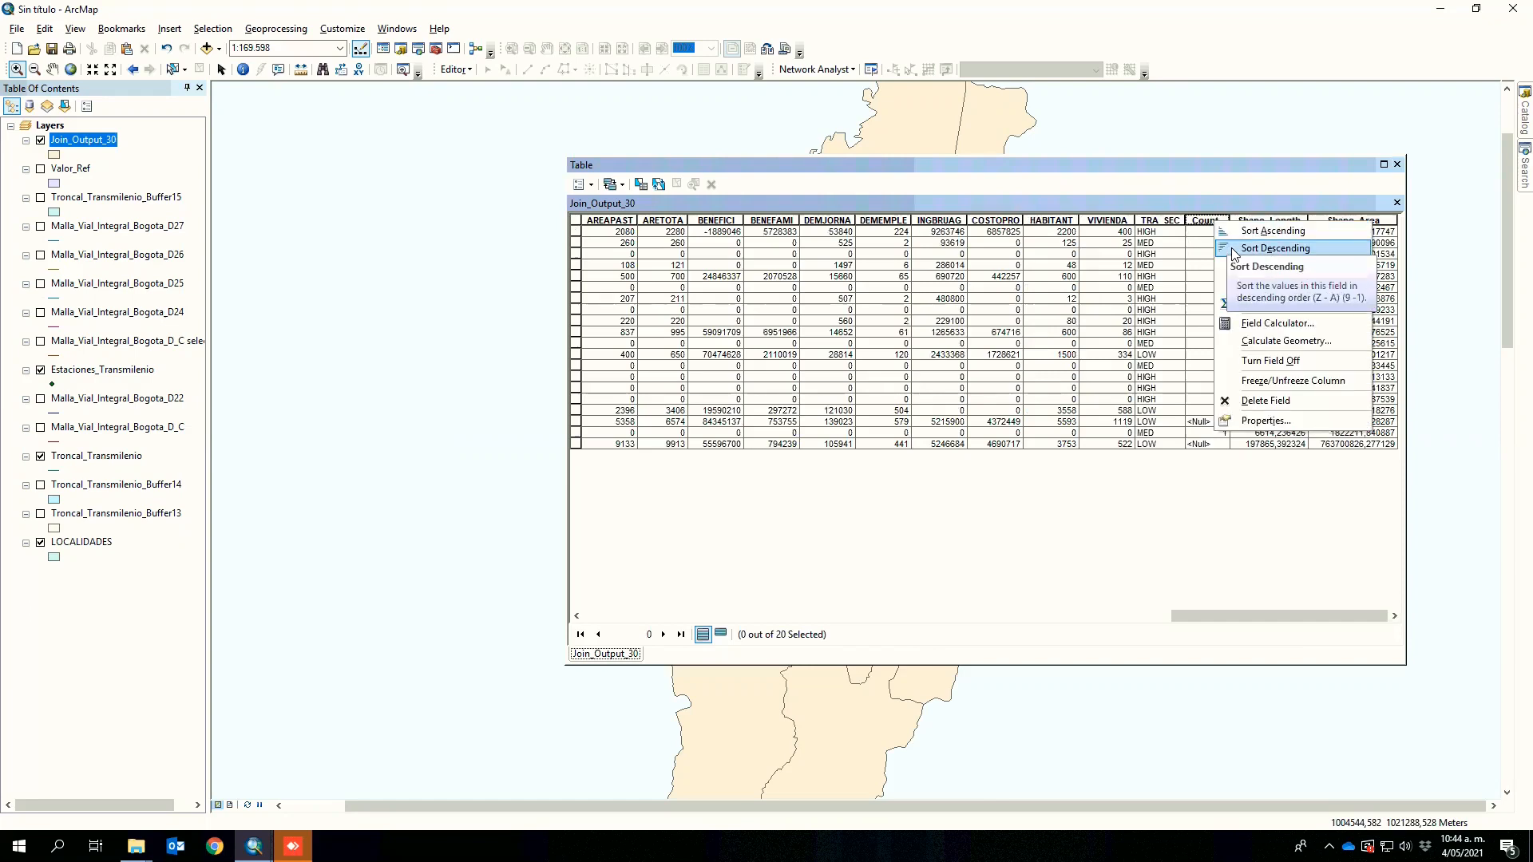
left_click(1233, 248)
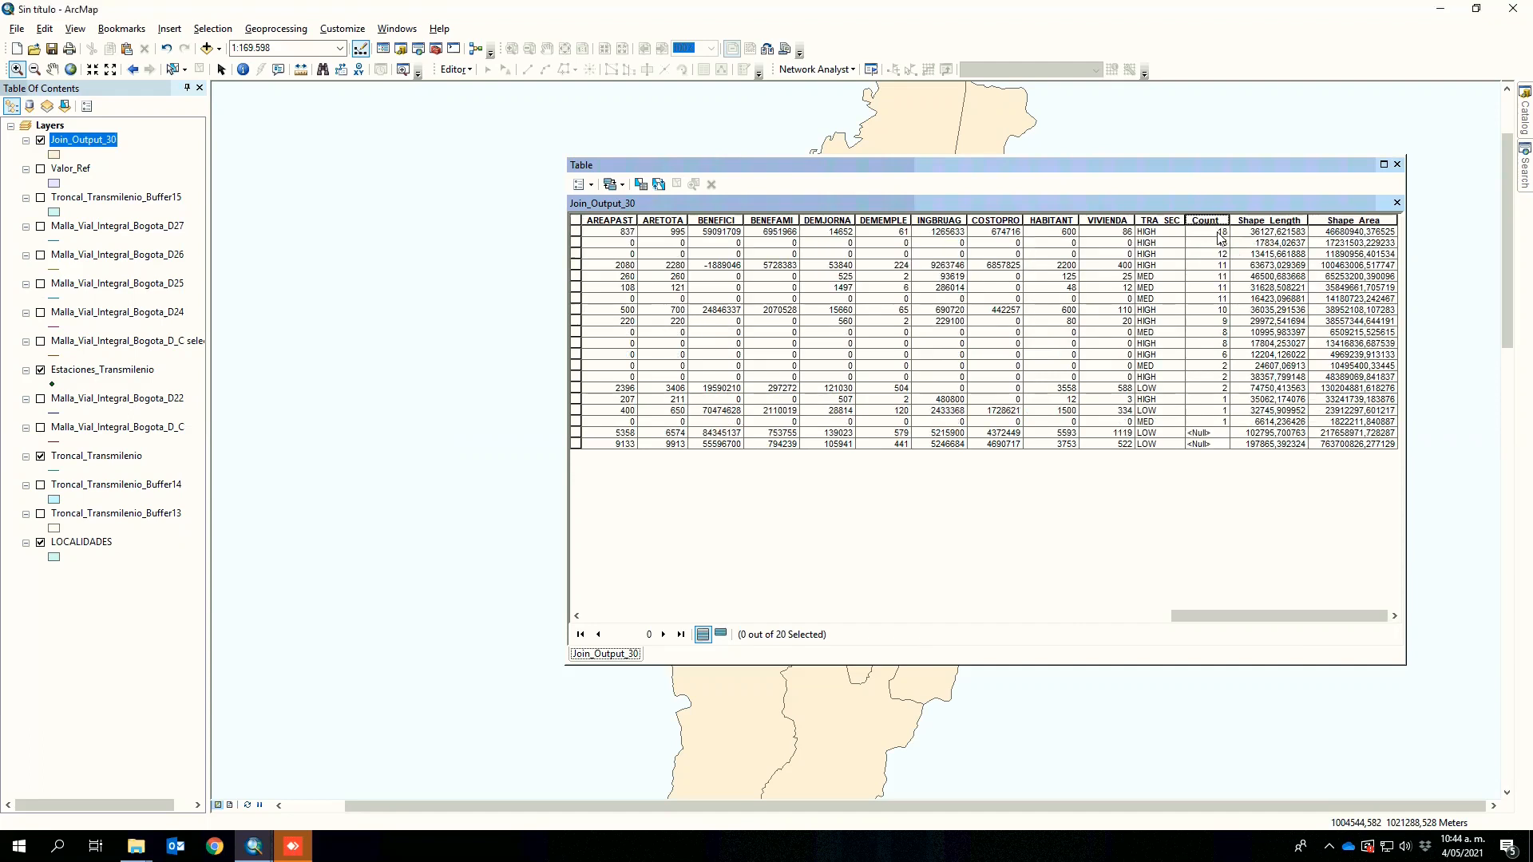
- Select the record with the highest Count to check its locality, then close the table and clear the selection
left_click(577, 231)
left_click_drag(1344, 615, 566, 641)
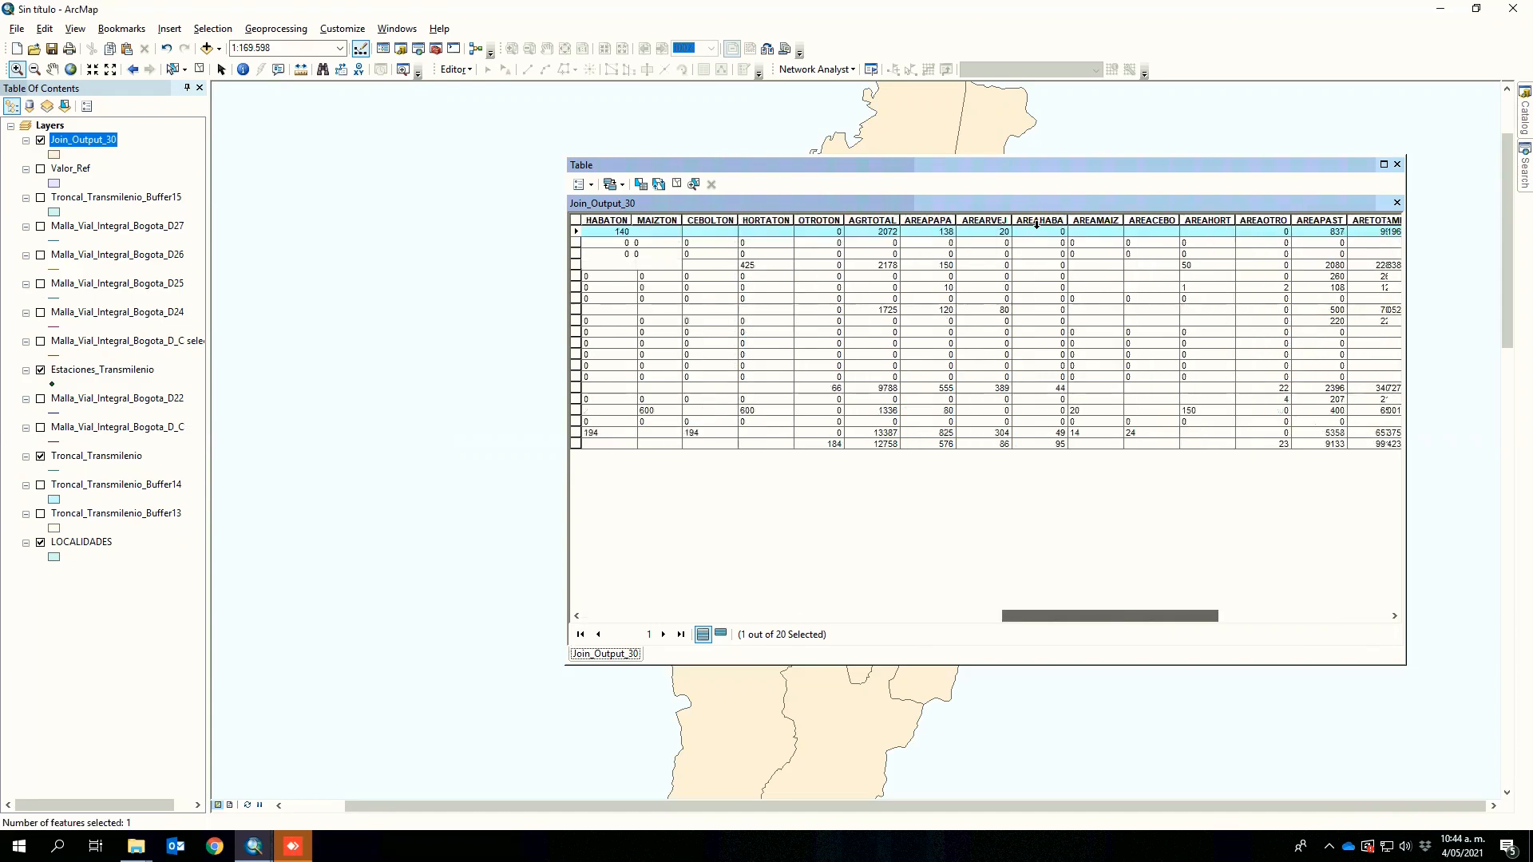
left_click(1397, 163)
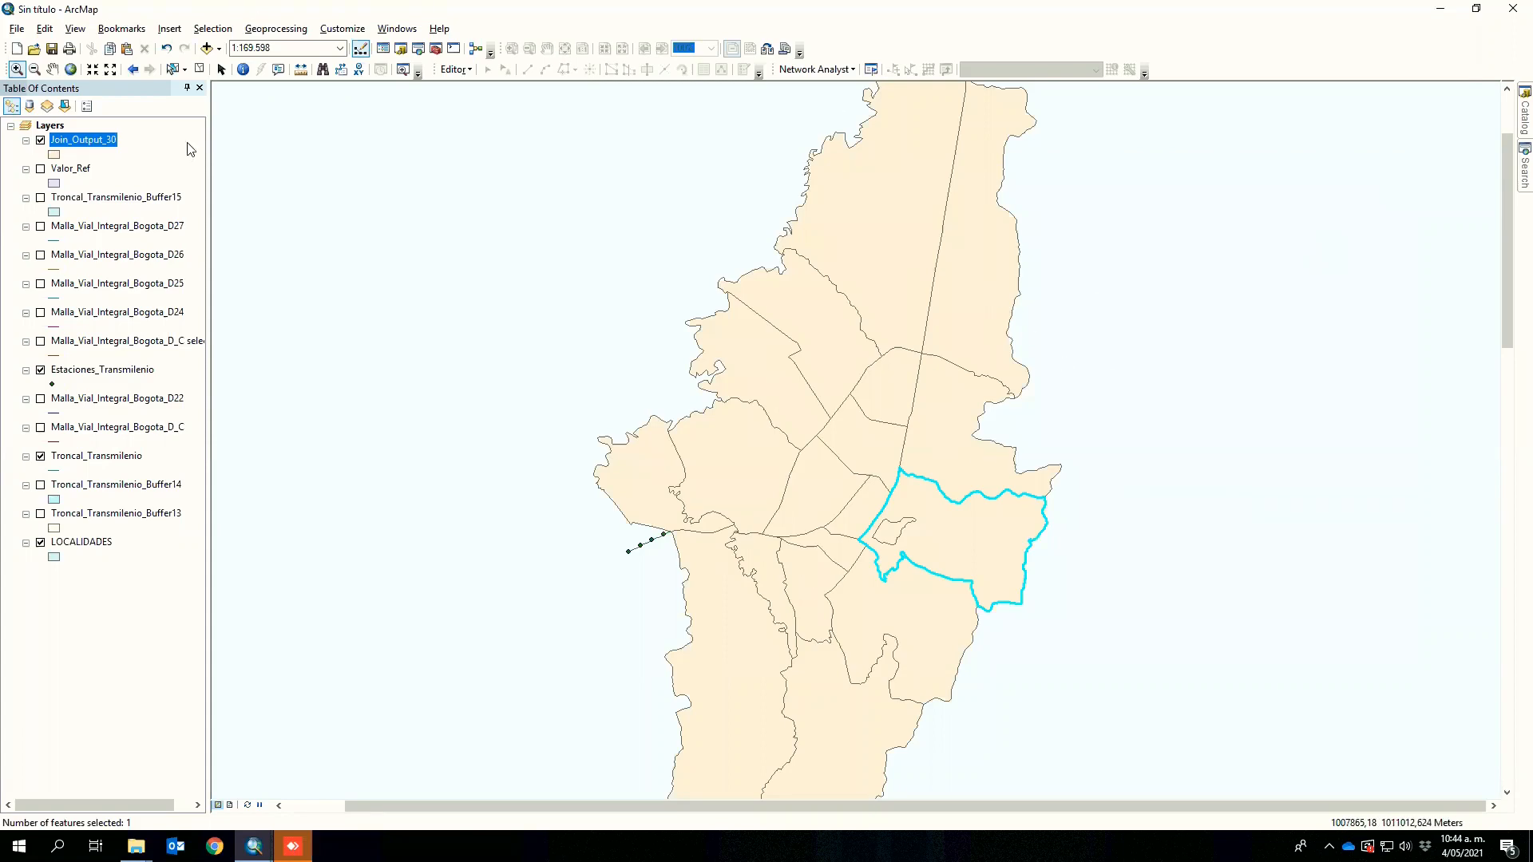
left_click(200, 71)
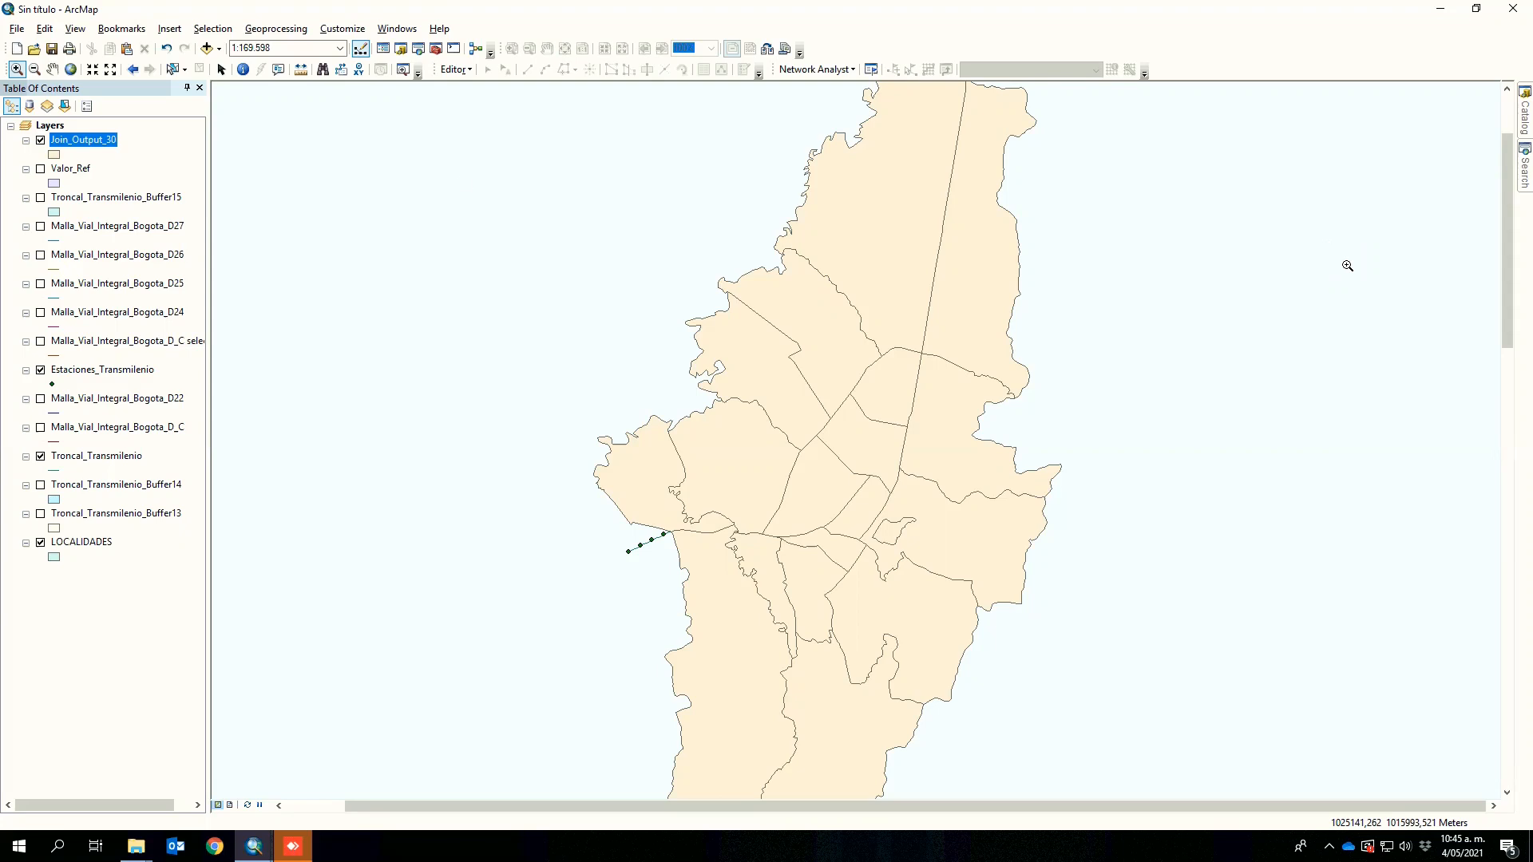
- Spatially join LOCALIDADES to Estaciones_Transmilenio, giving each station the attributes of the polygon it falls inside
right_click(82, 375)
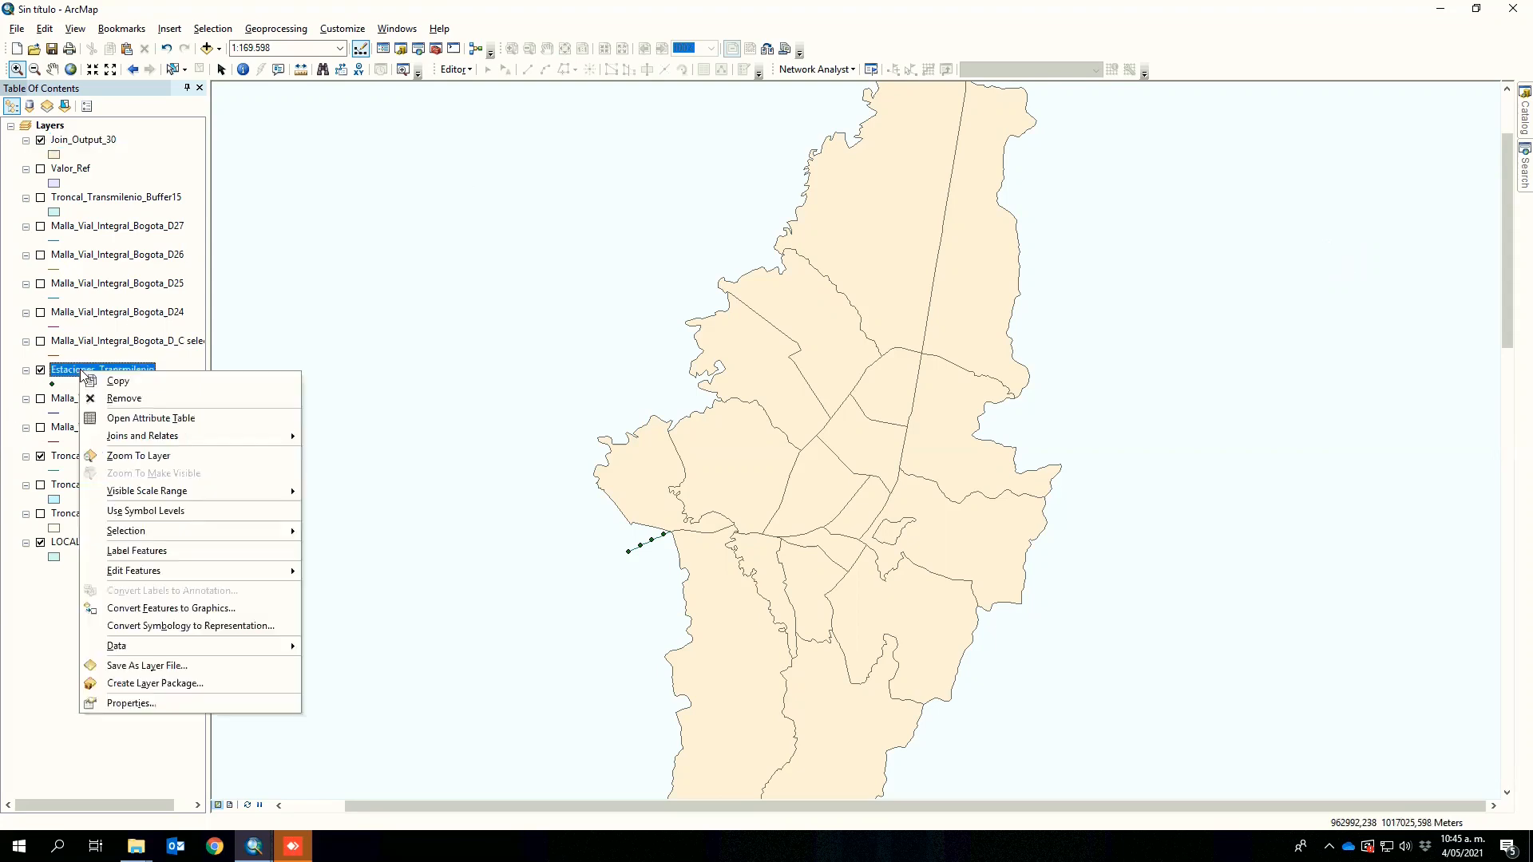
mouse_move(159, 438)
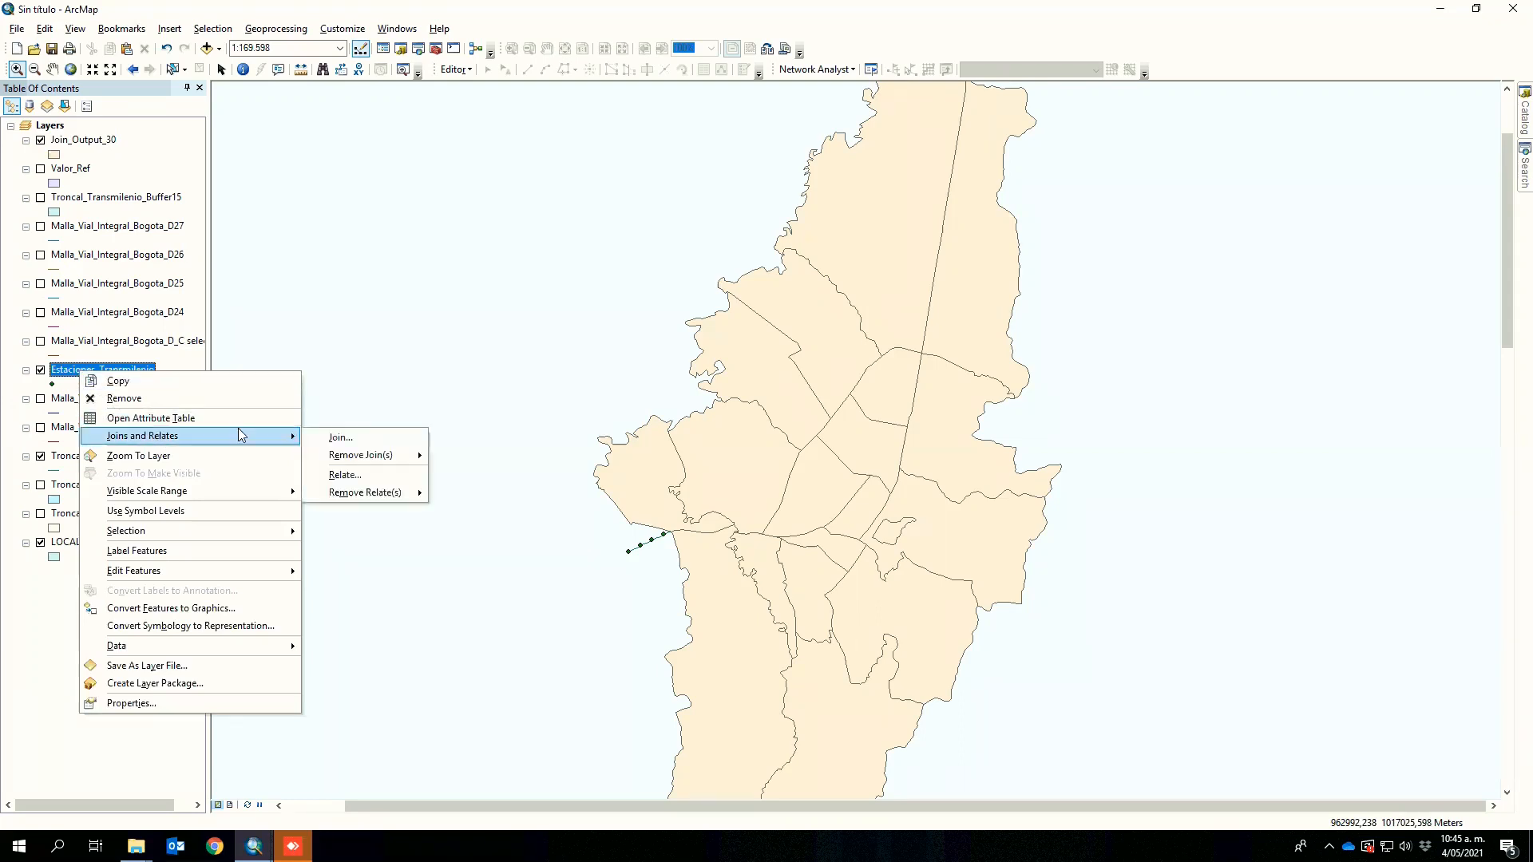
left_click(364, 438)
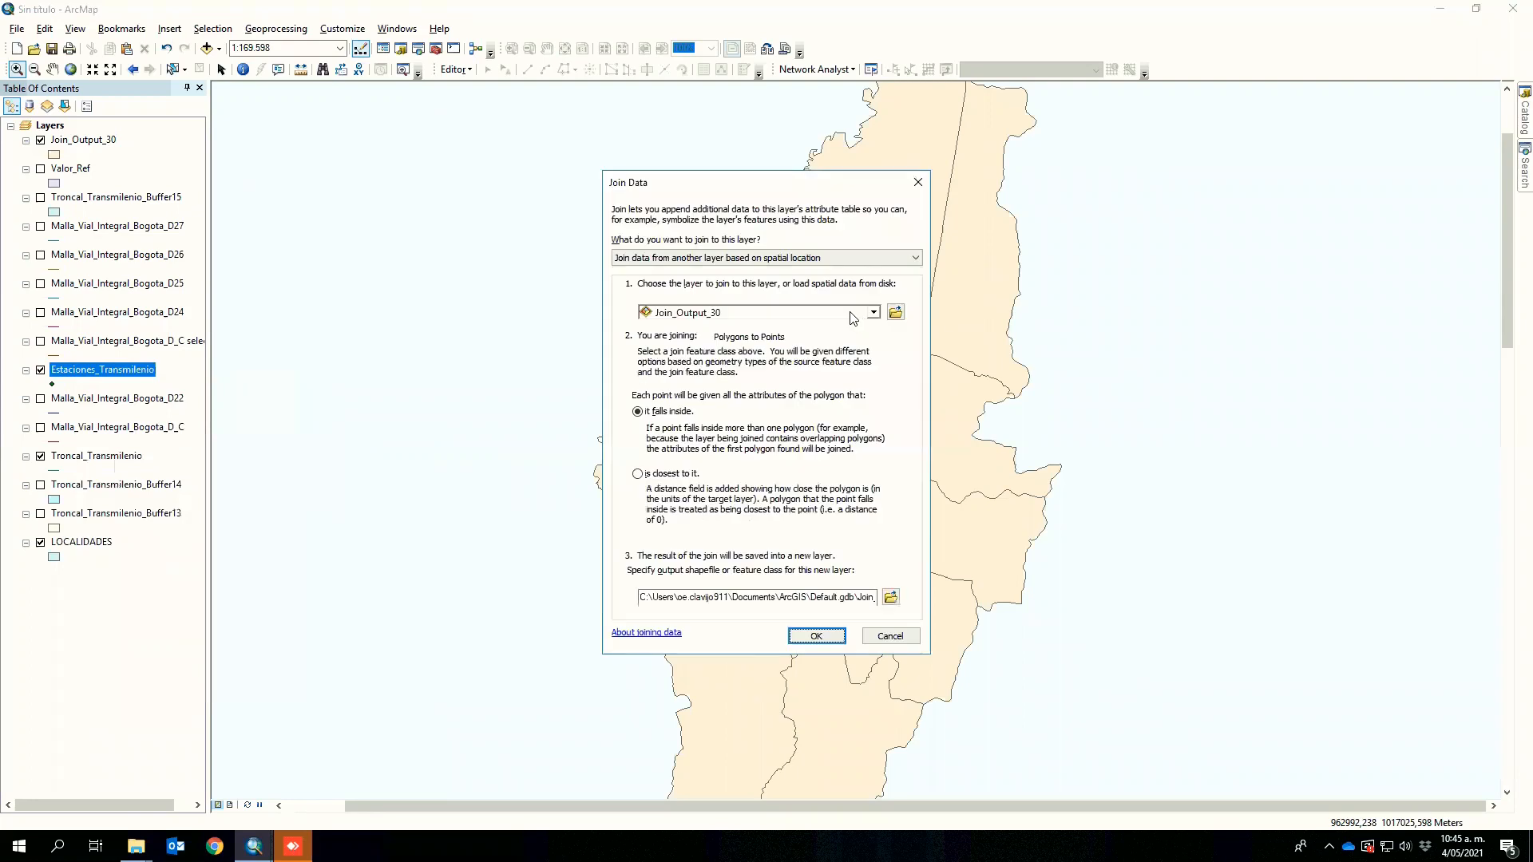
left_click(853, 318)
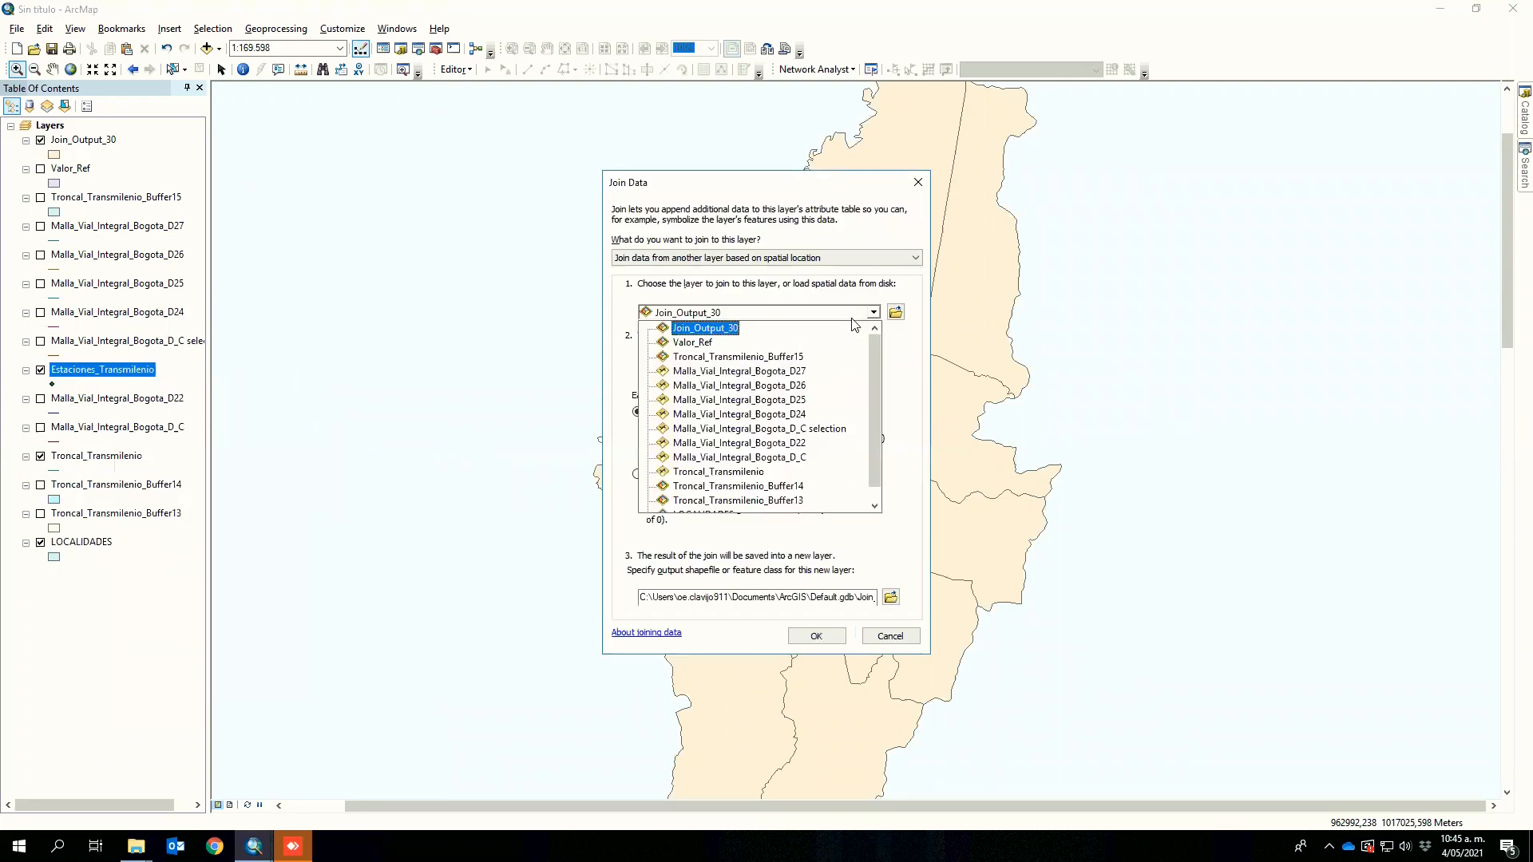
scroll(695, 499, "down", 2)
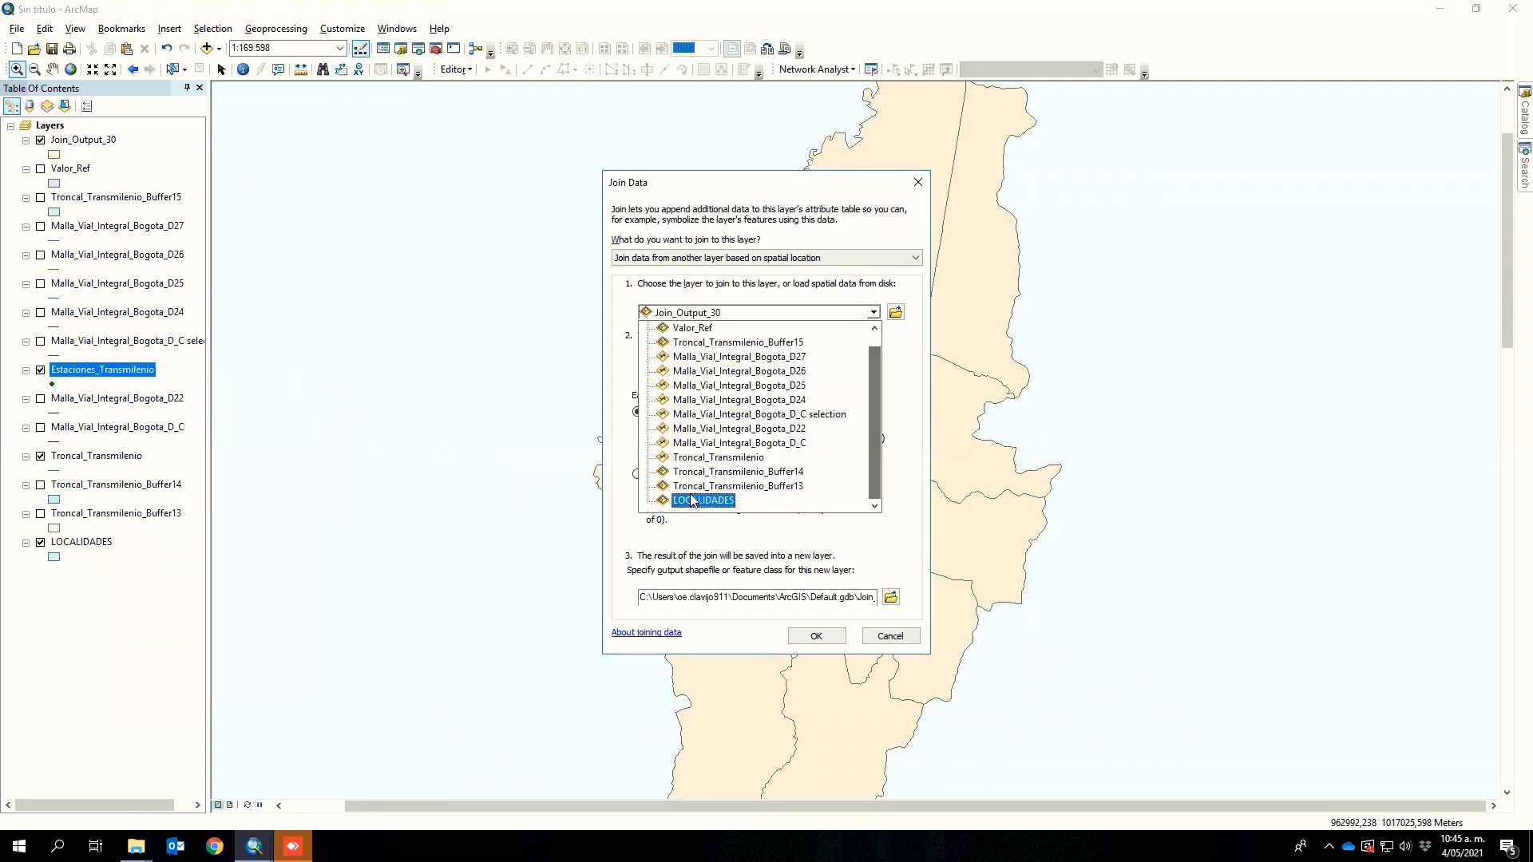
left_click(695, 500)
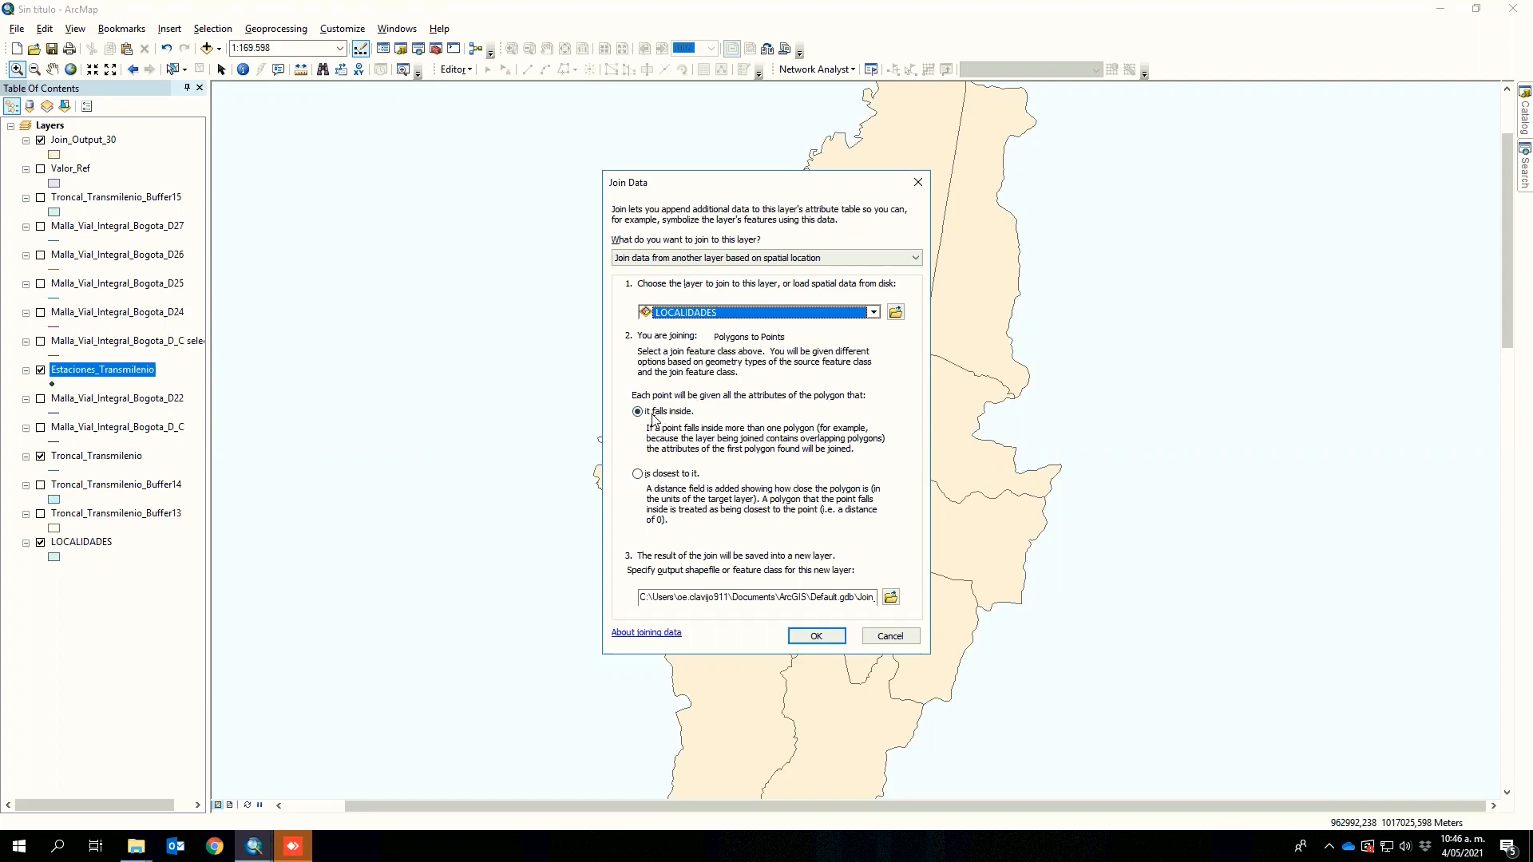
left_click(818, 635)
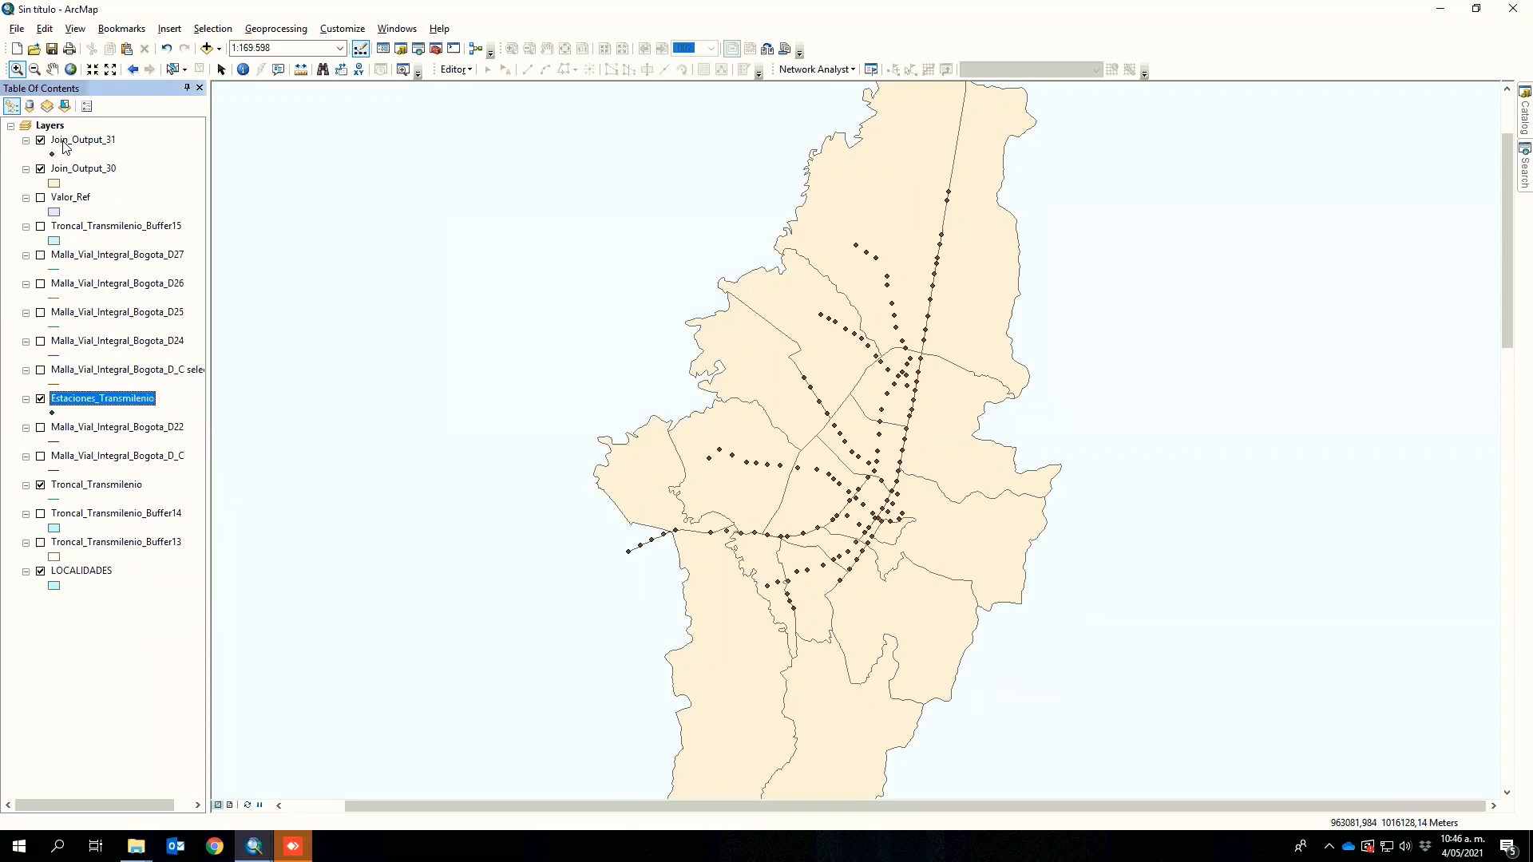
- Examine the Join_Output_31 attribute table, comparing station names with the joined locality fields, and close it
right_click(64, 142)
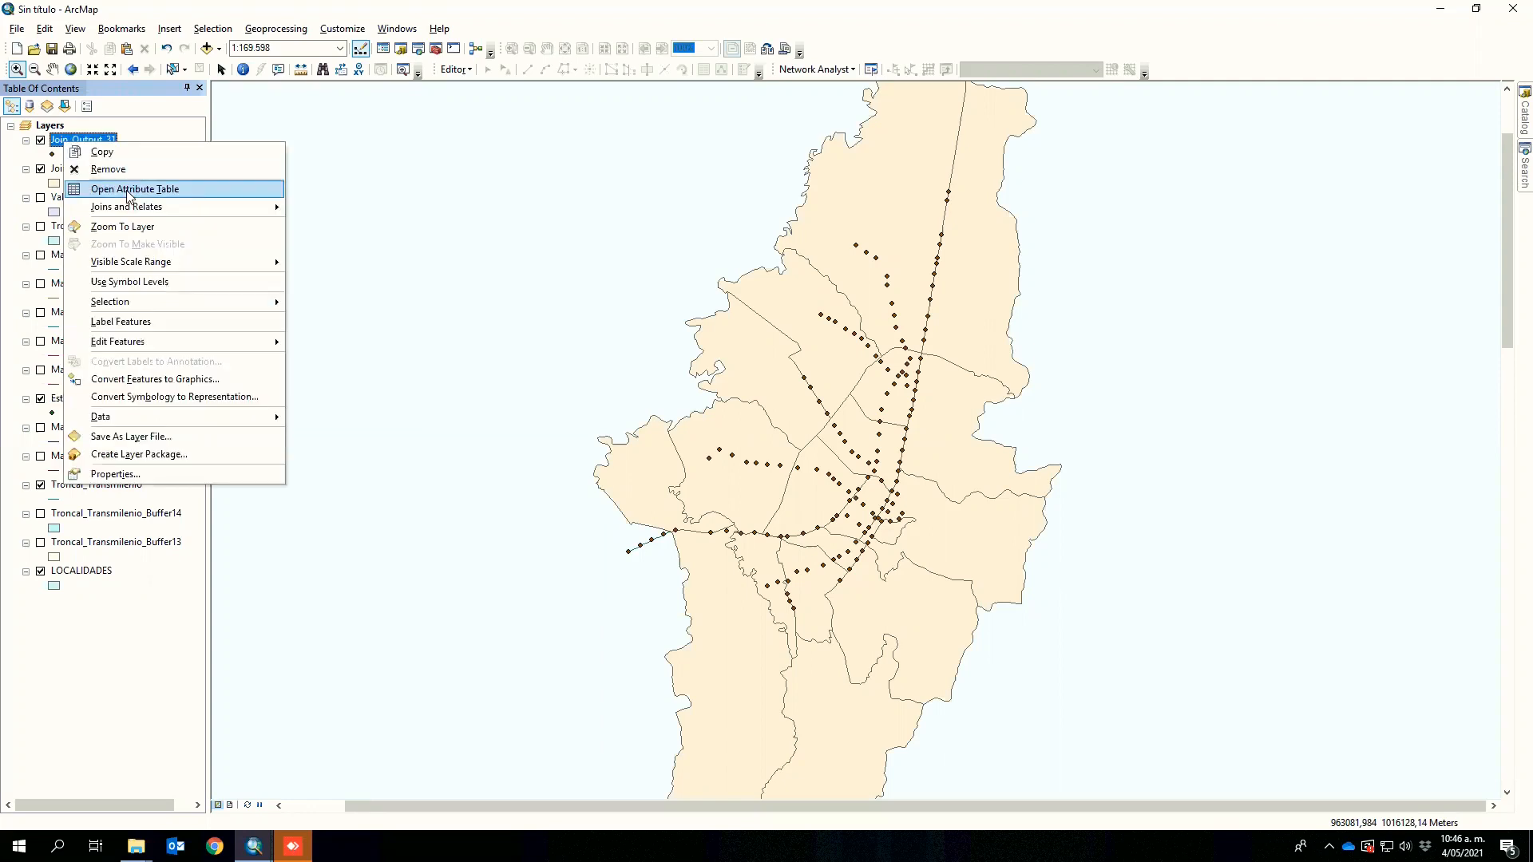
left_click(127, 195)
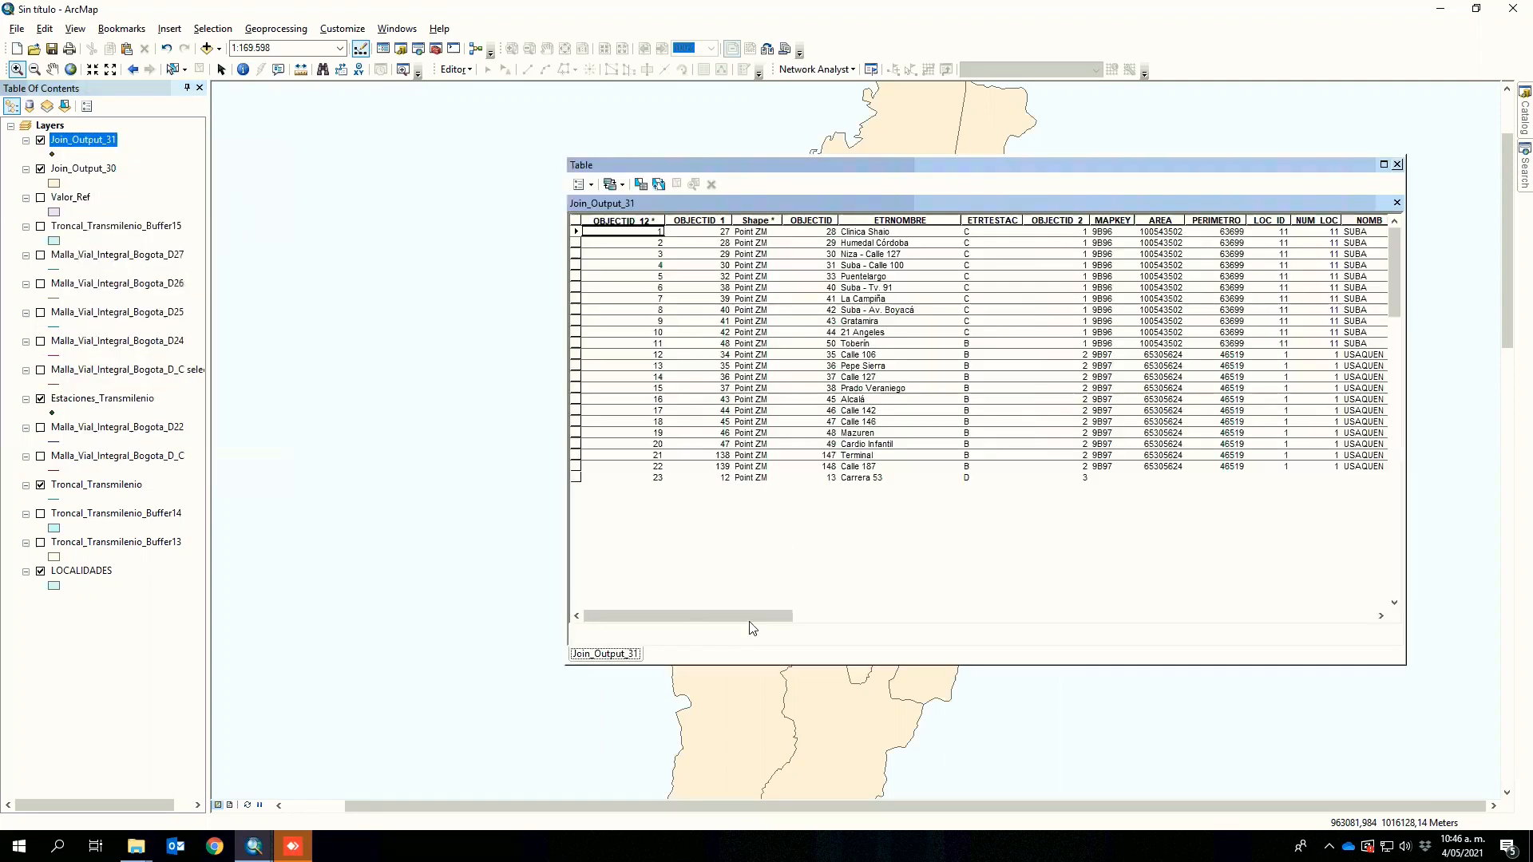
left_click_drag(778, 621, 831, 621)
left_click_drag(740, 601, 1407, 633)
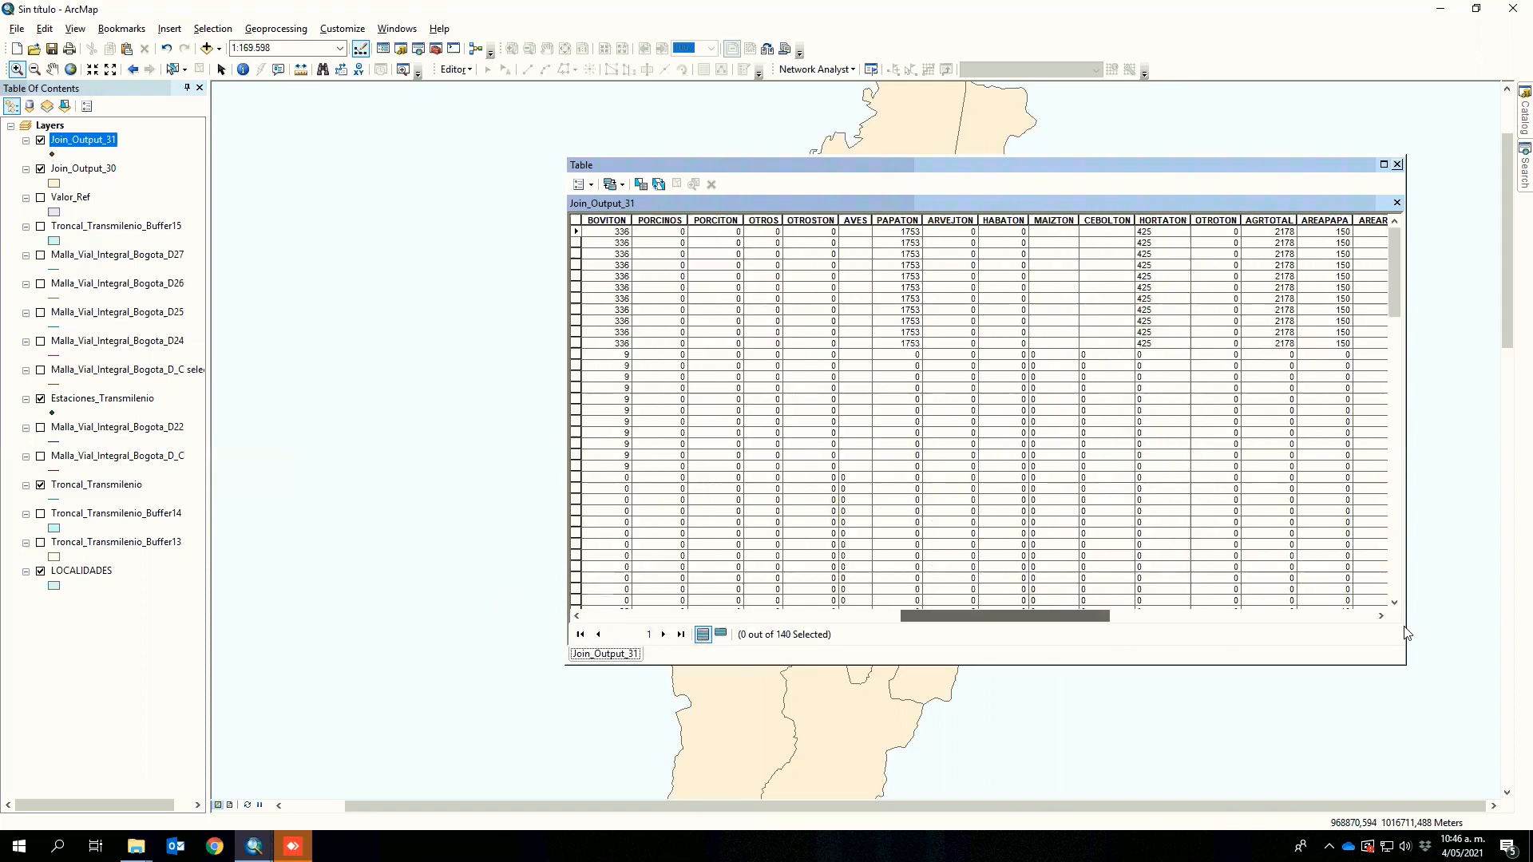
left_click(905, 627)
left_click(772, 627)
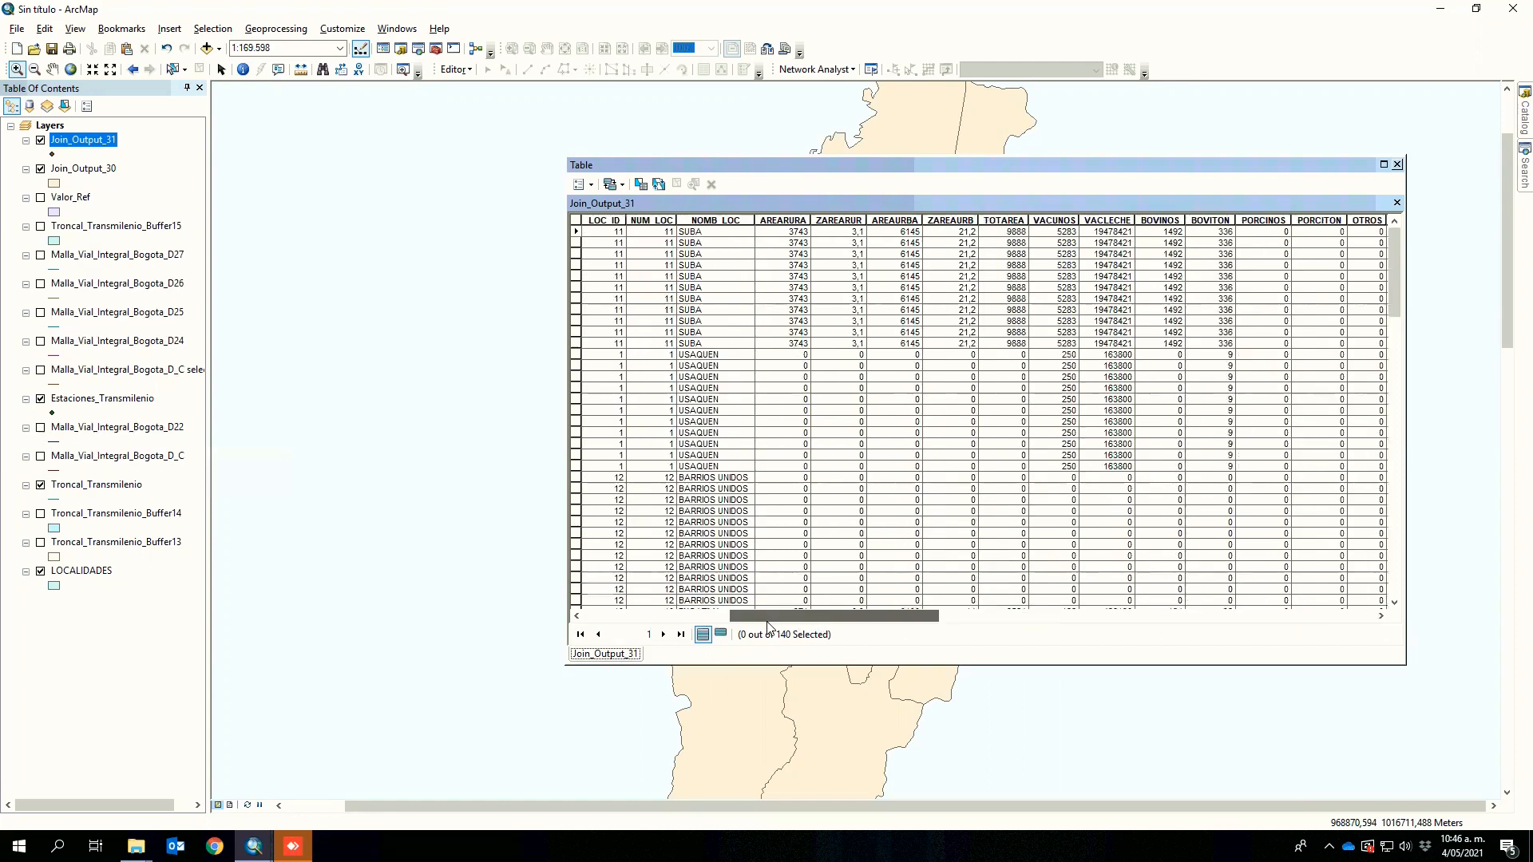
left_click_drag(767, 624, 769, 624)
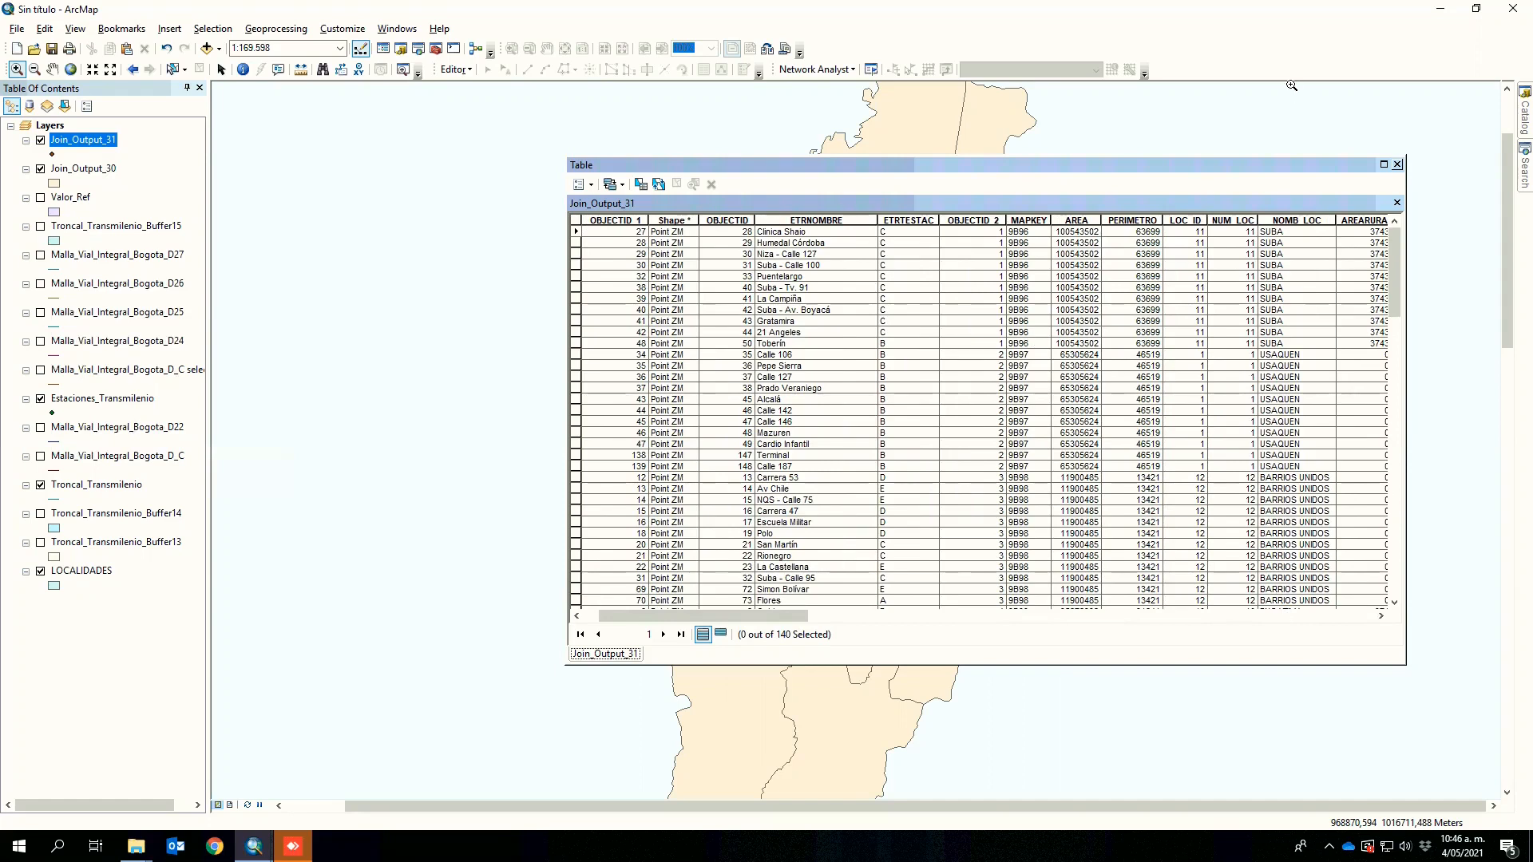
left_click(1396, 165)
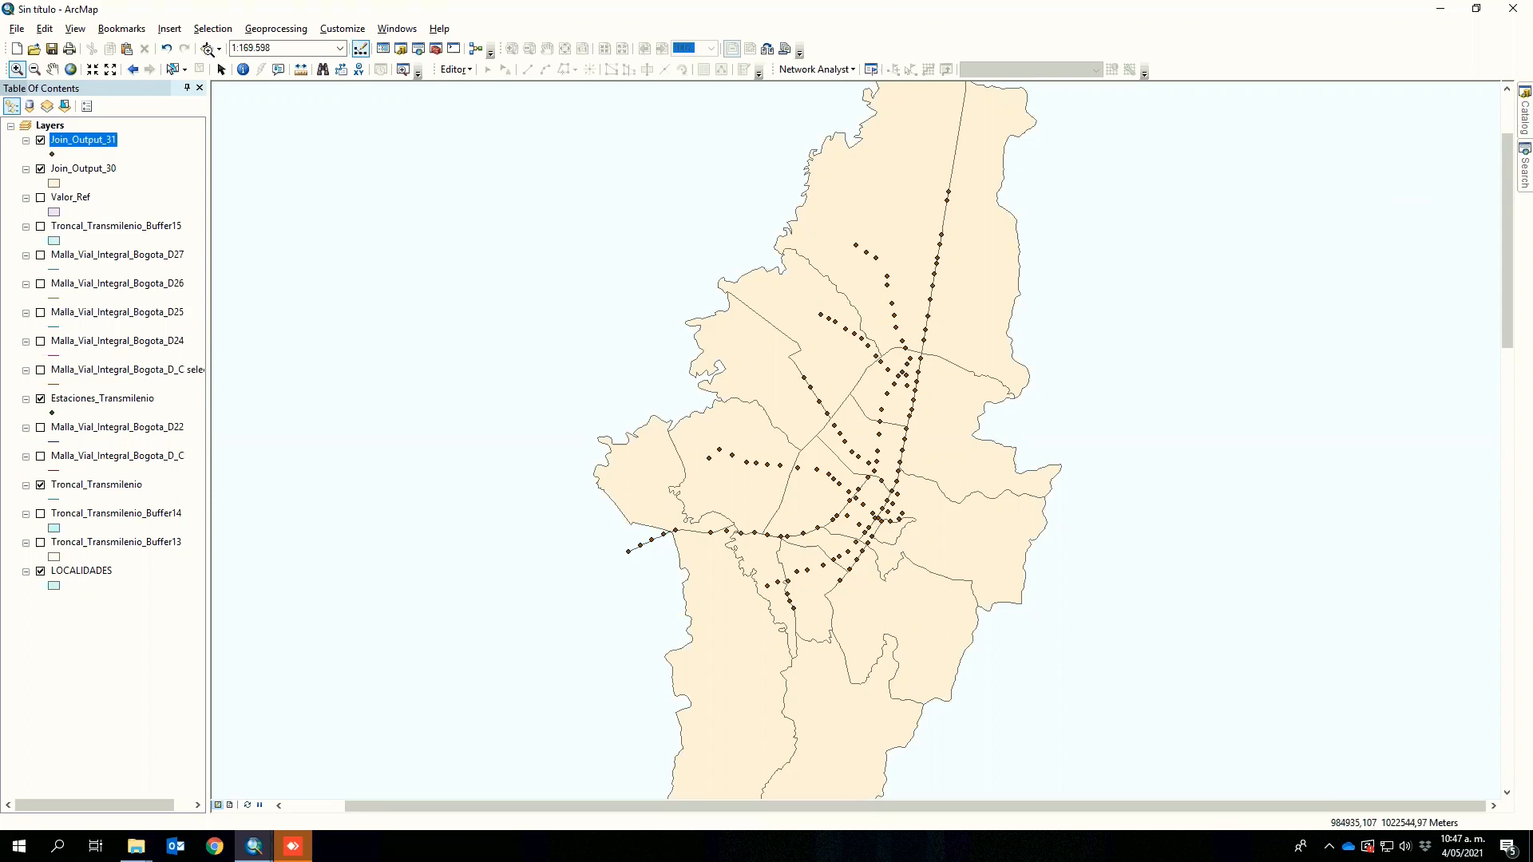
- Add the Cicloparqueaderos_Certificados layer from DatosGeo2021-10.gdb to the map and hide the Join_Output_31 layer
left_click(206, 47)
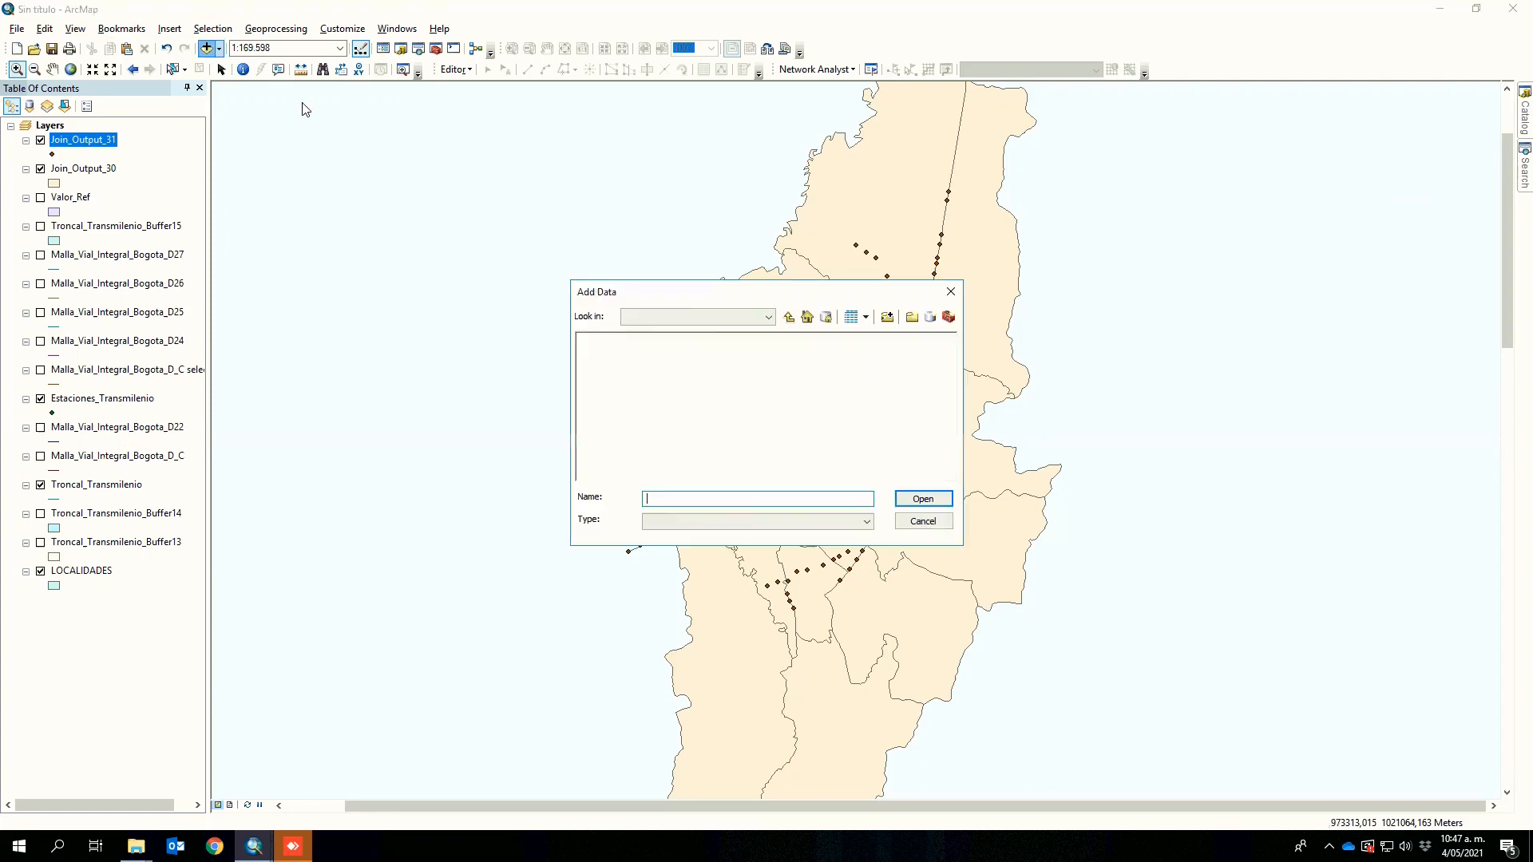
left_click(668, 356)
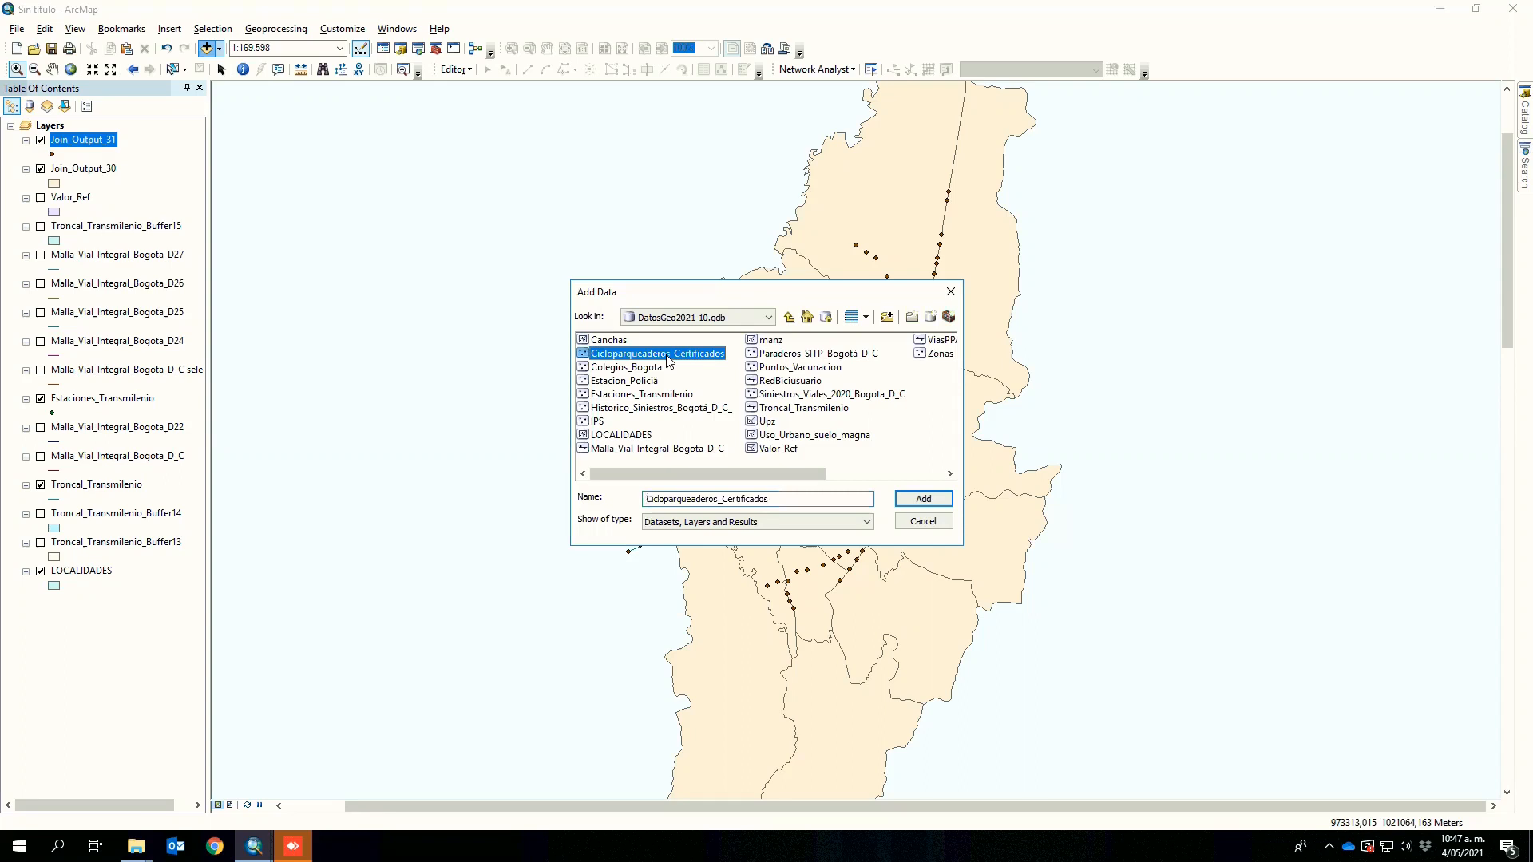
double_click(669, 356)
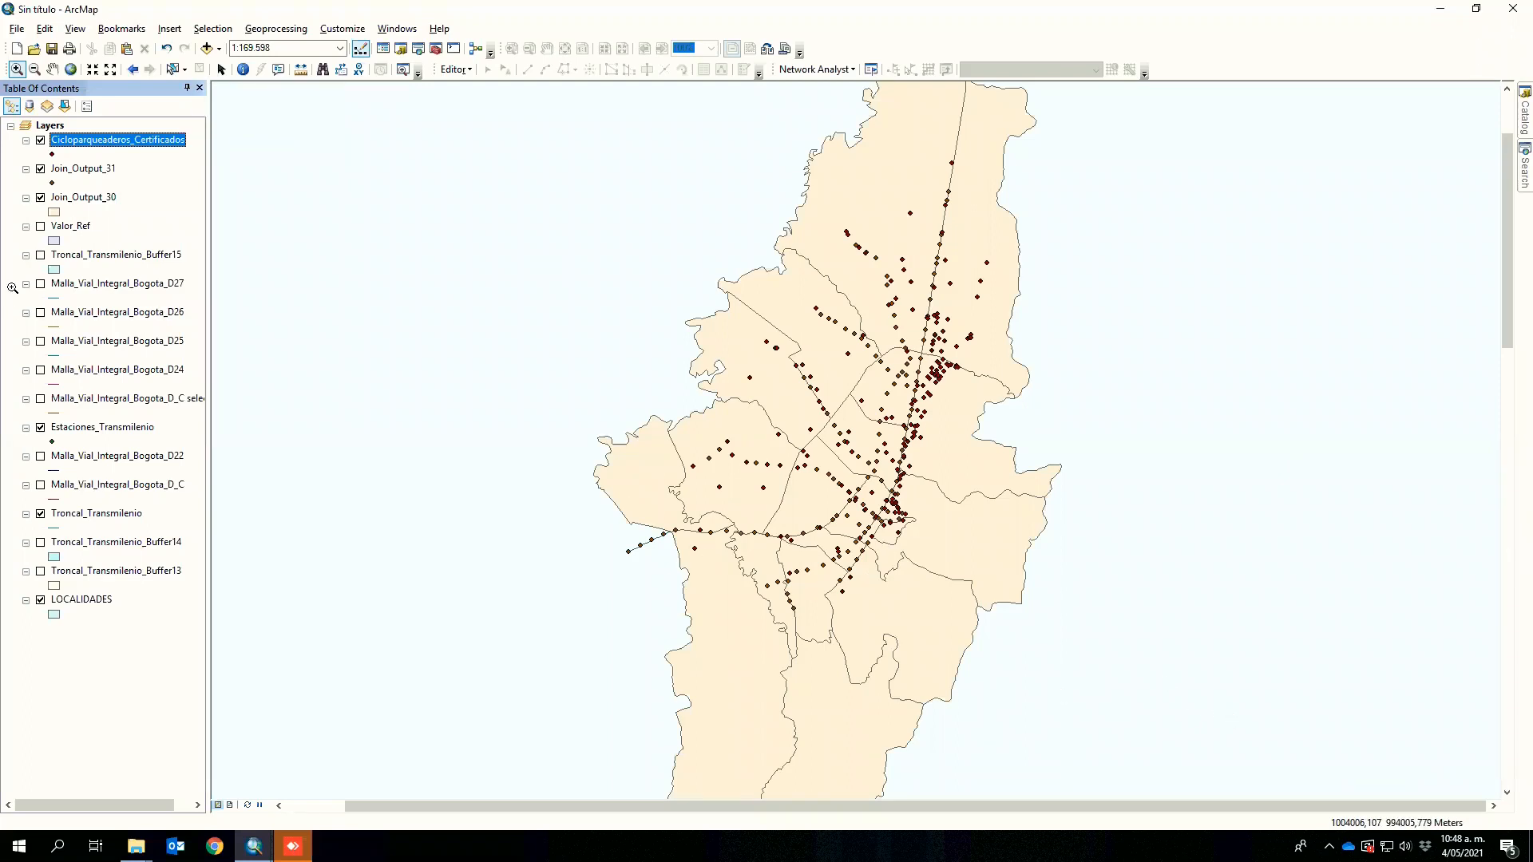
left_click(41, 169)
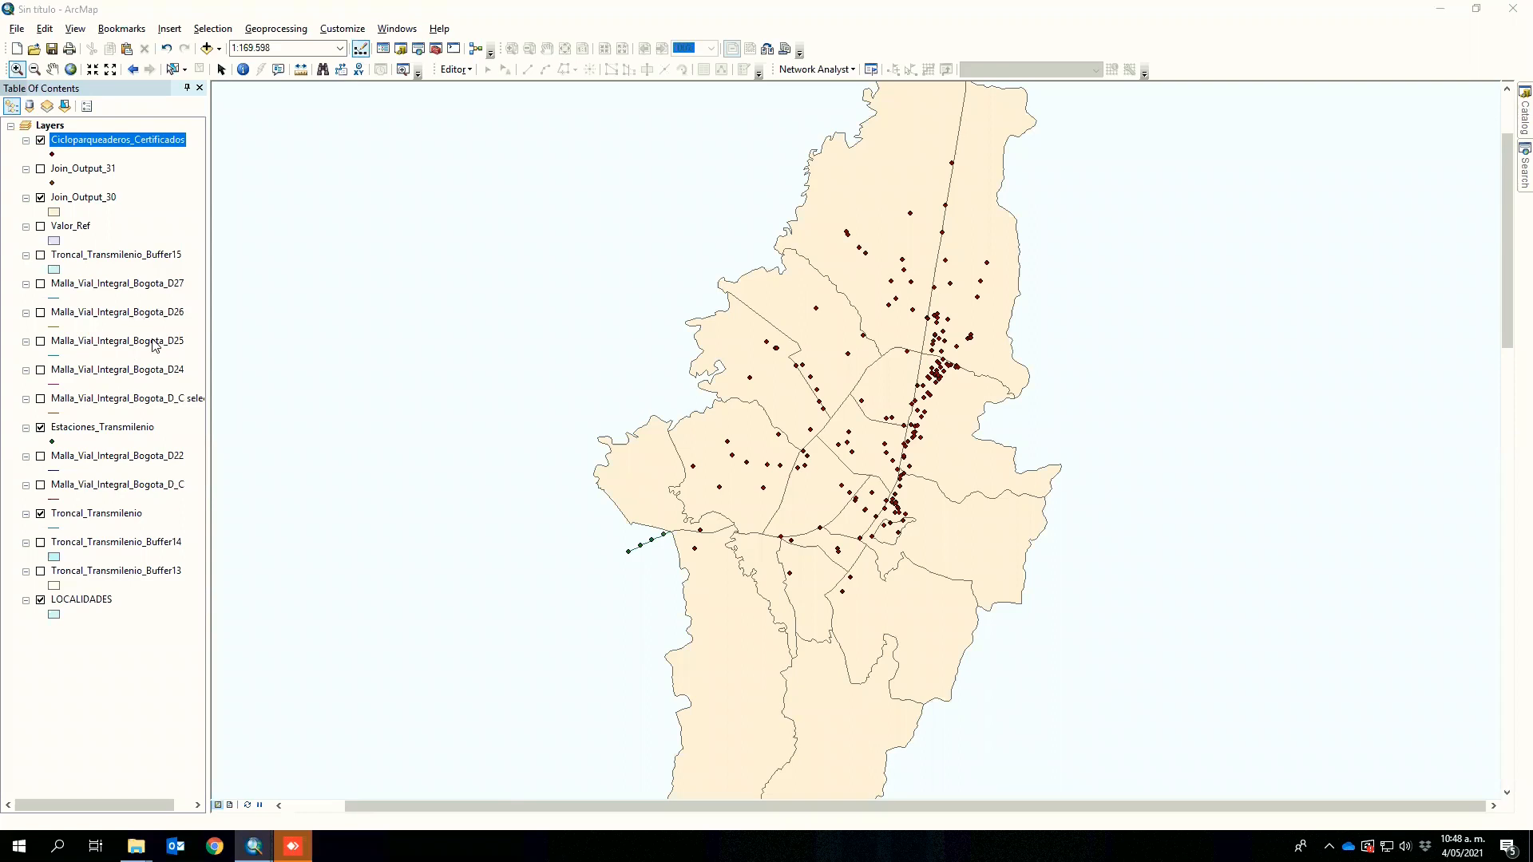
- Spatially join Cicloparqueaderos_Certificados to LOCALIDADES with a point summary and count for each polygon
left_click(93, 599)
right_click(92, 599)
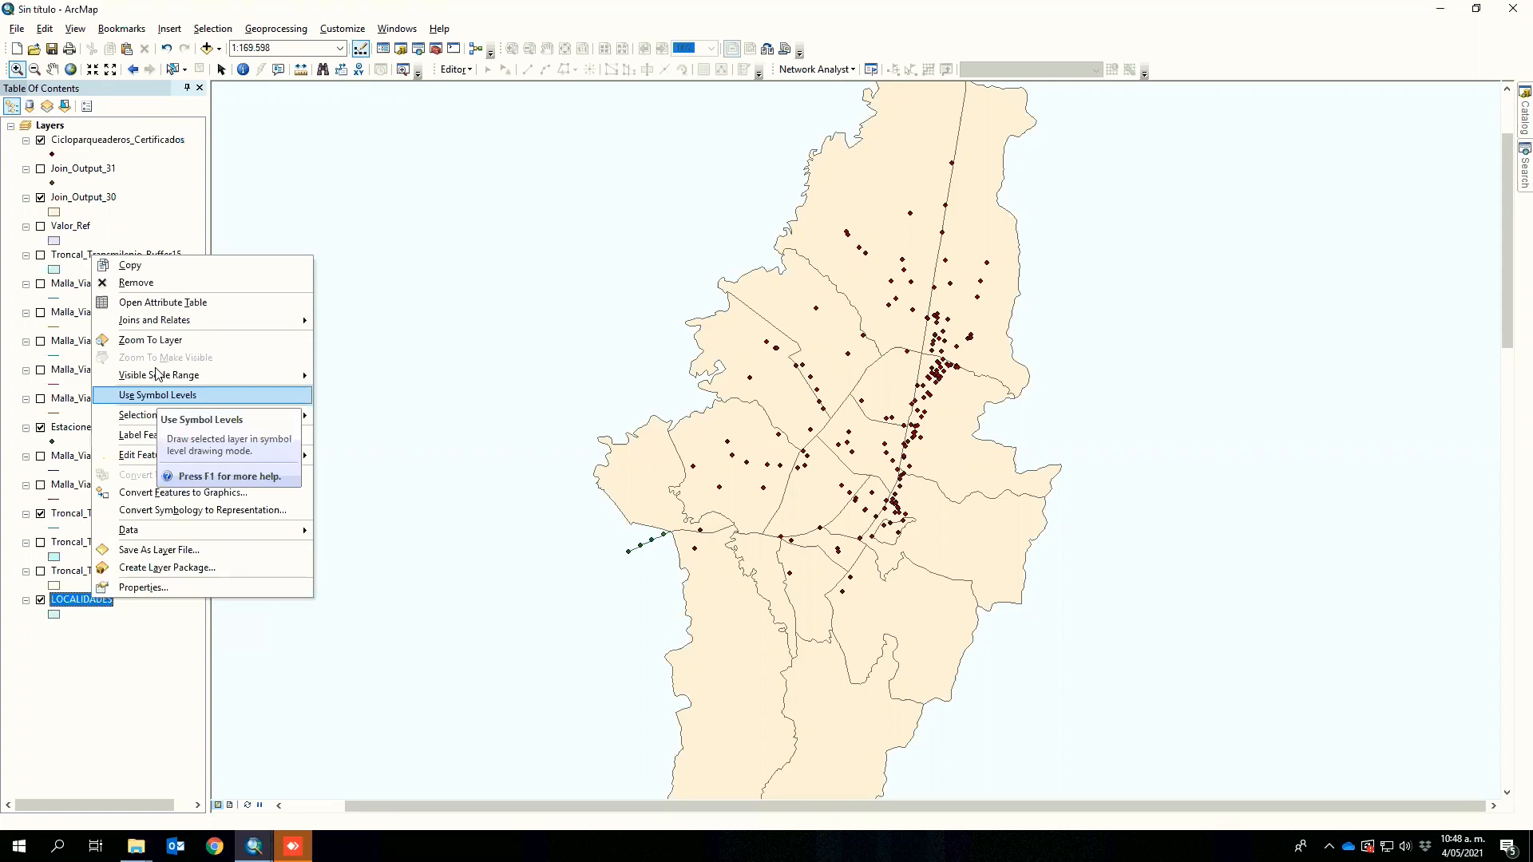
mouse_move(176, 321)
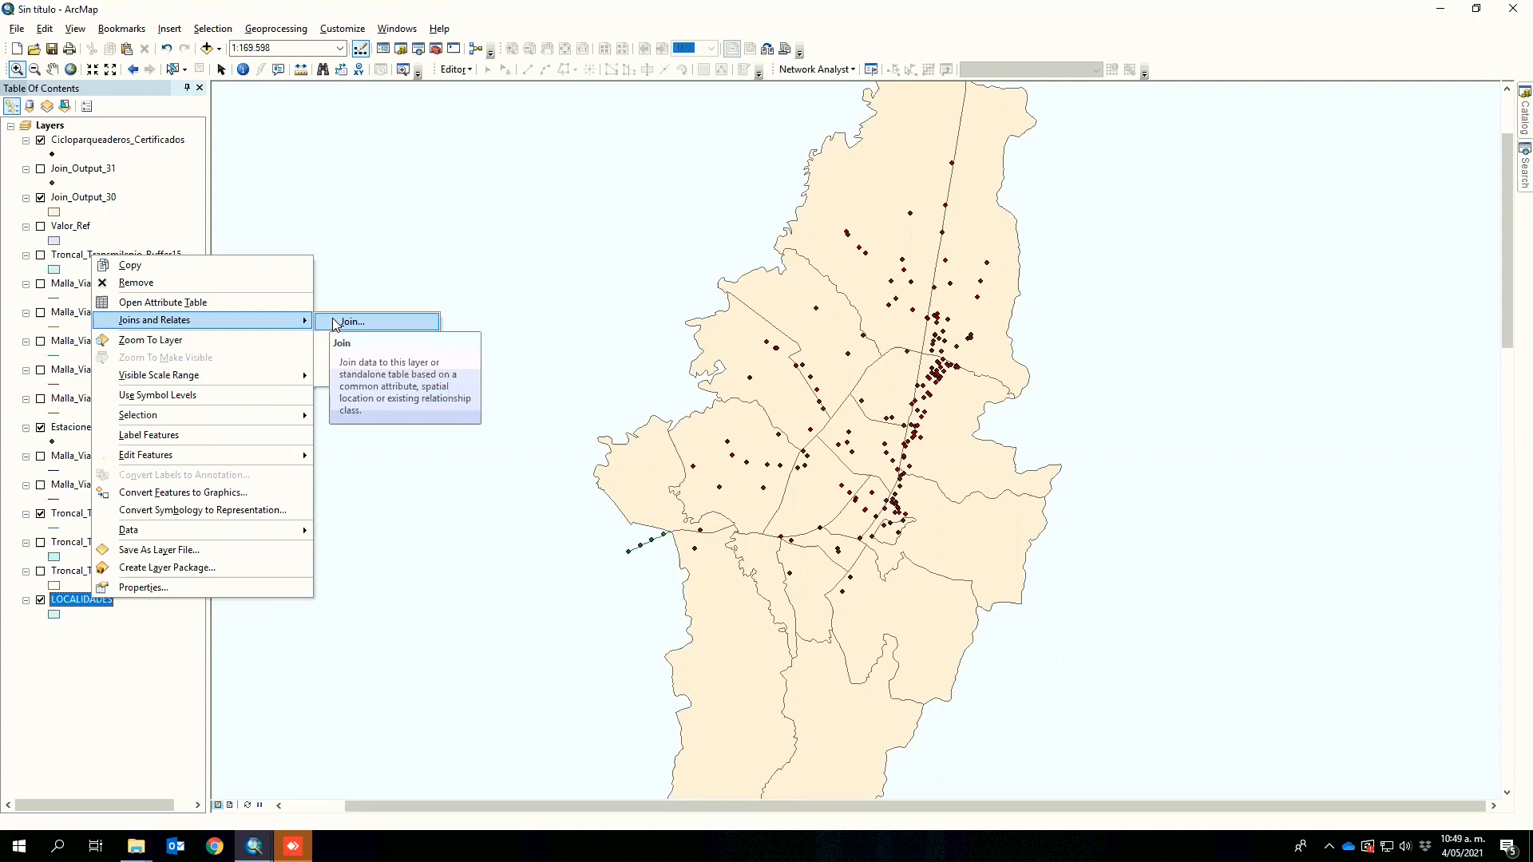
left_click(334, 323)
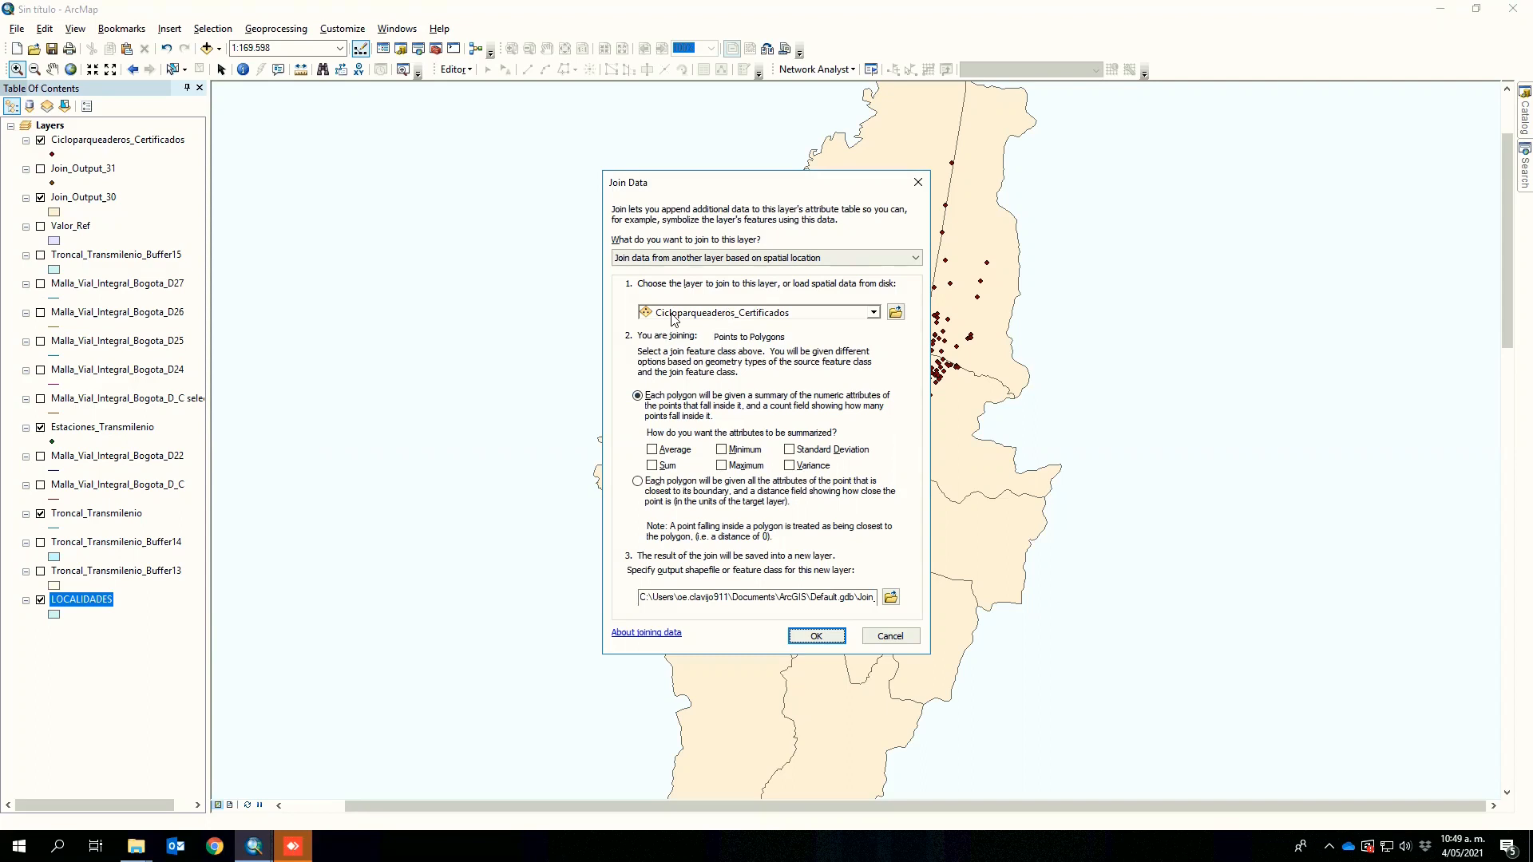
left_click(828, 639)
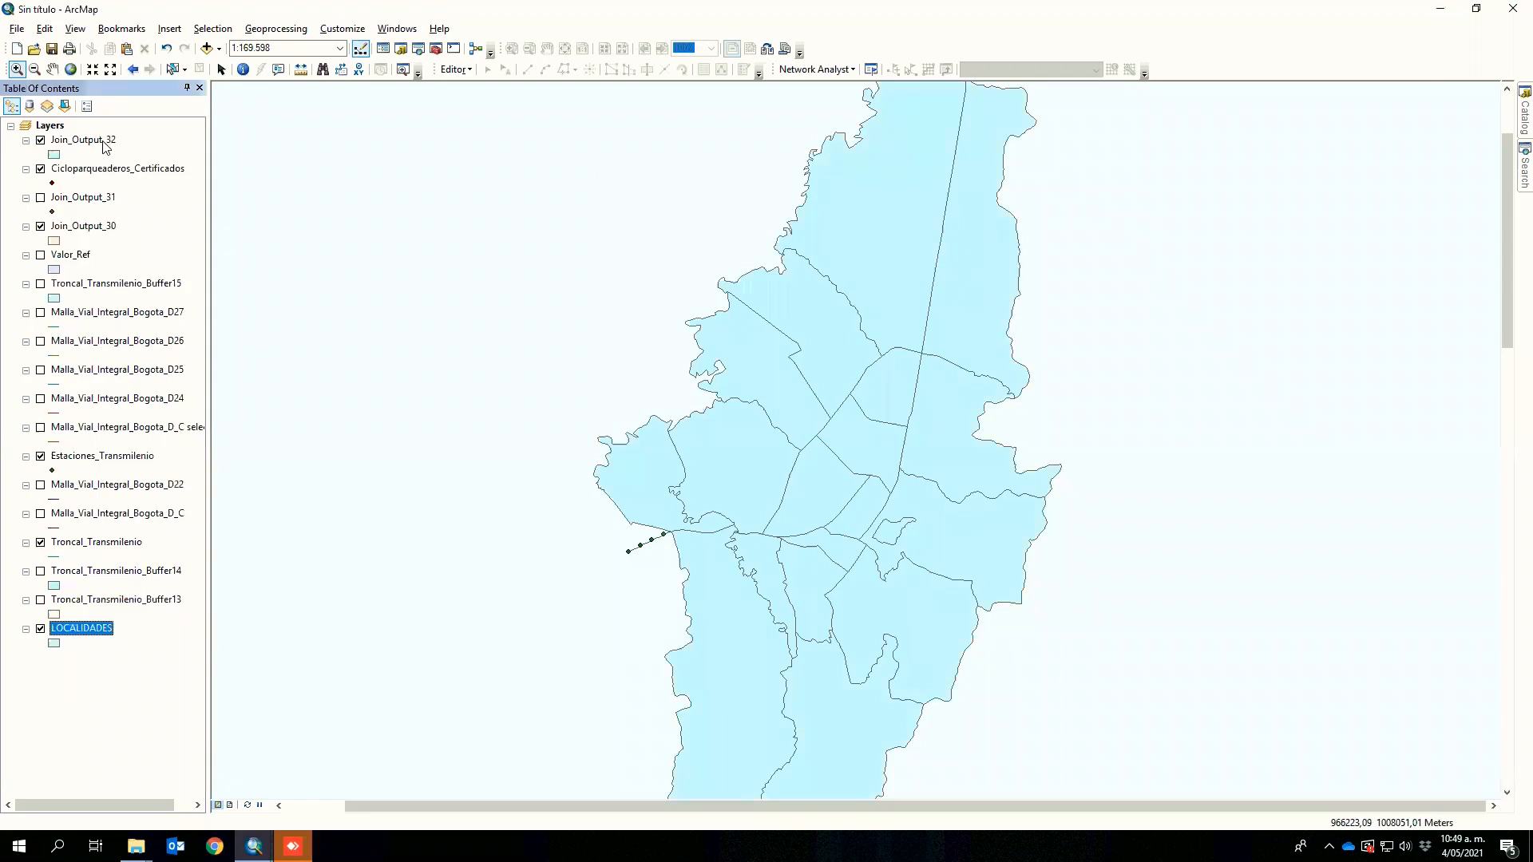
- Open the attribute table of Join_Output_32 and sort it by the Count field in descending order
right_click(103, 143)
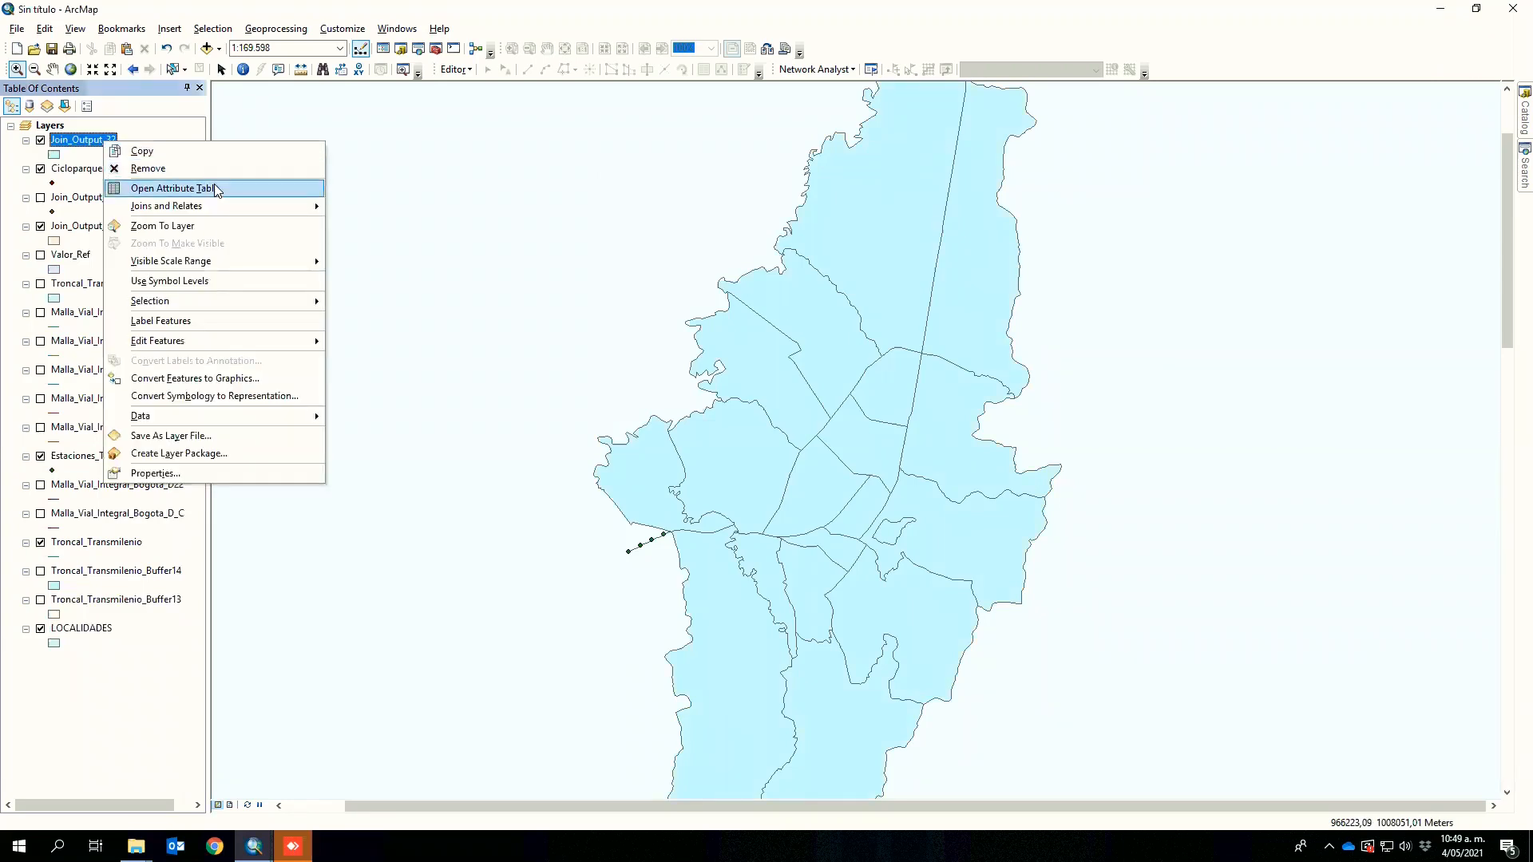
left_click(218, 186)
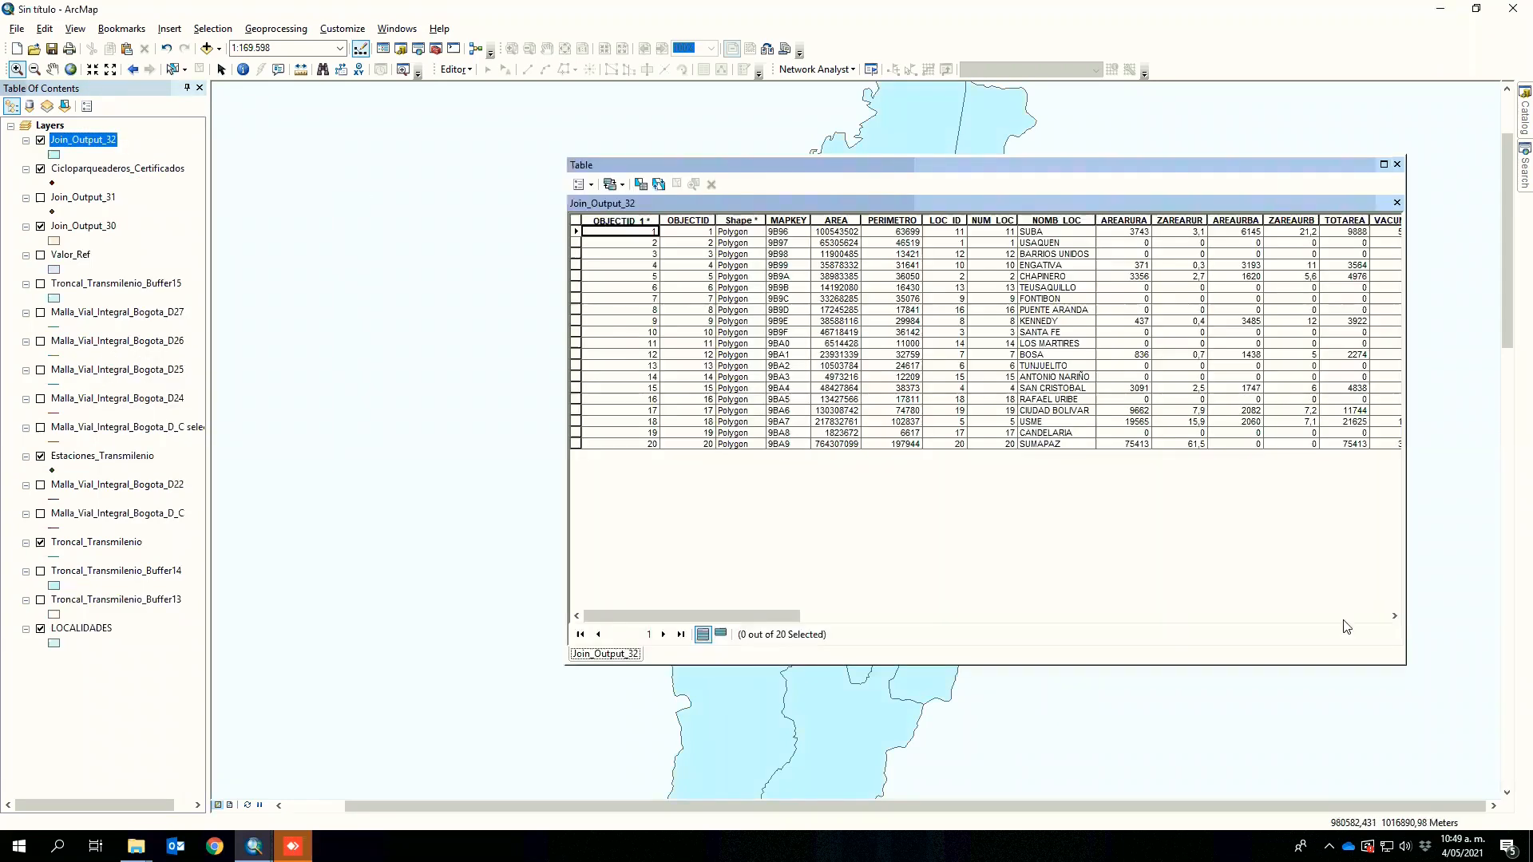
left_click(1394, 617)
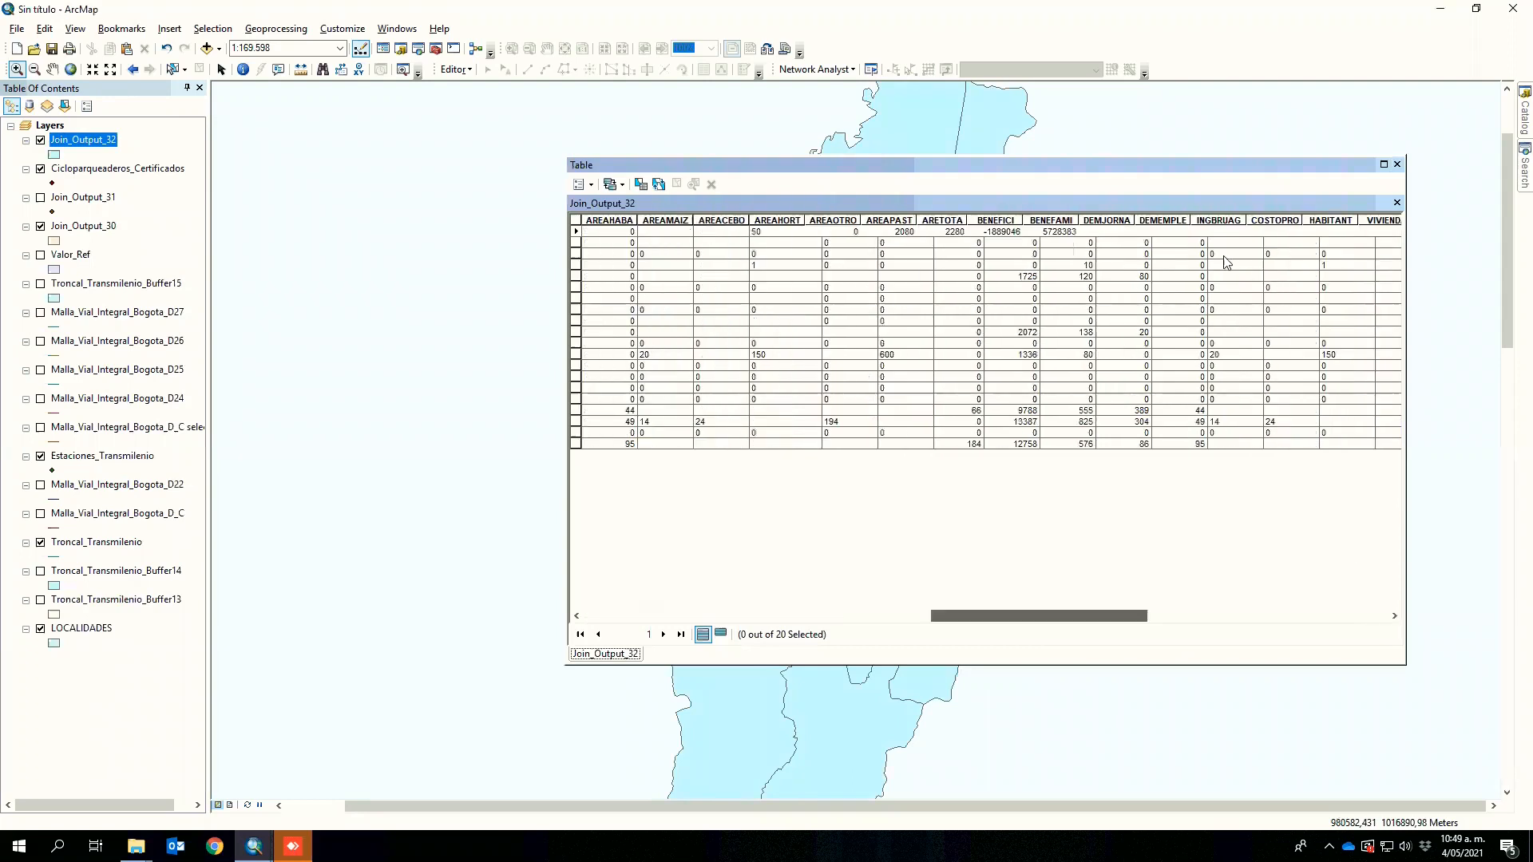
left_click(1225, 227)
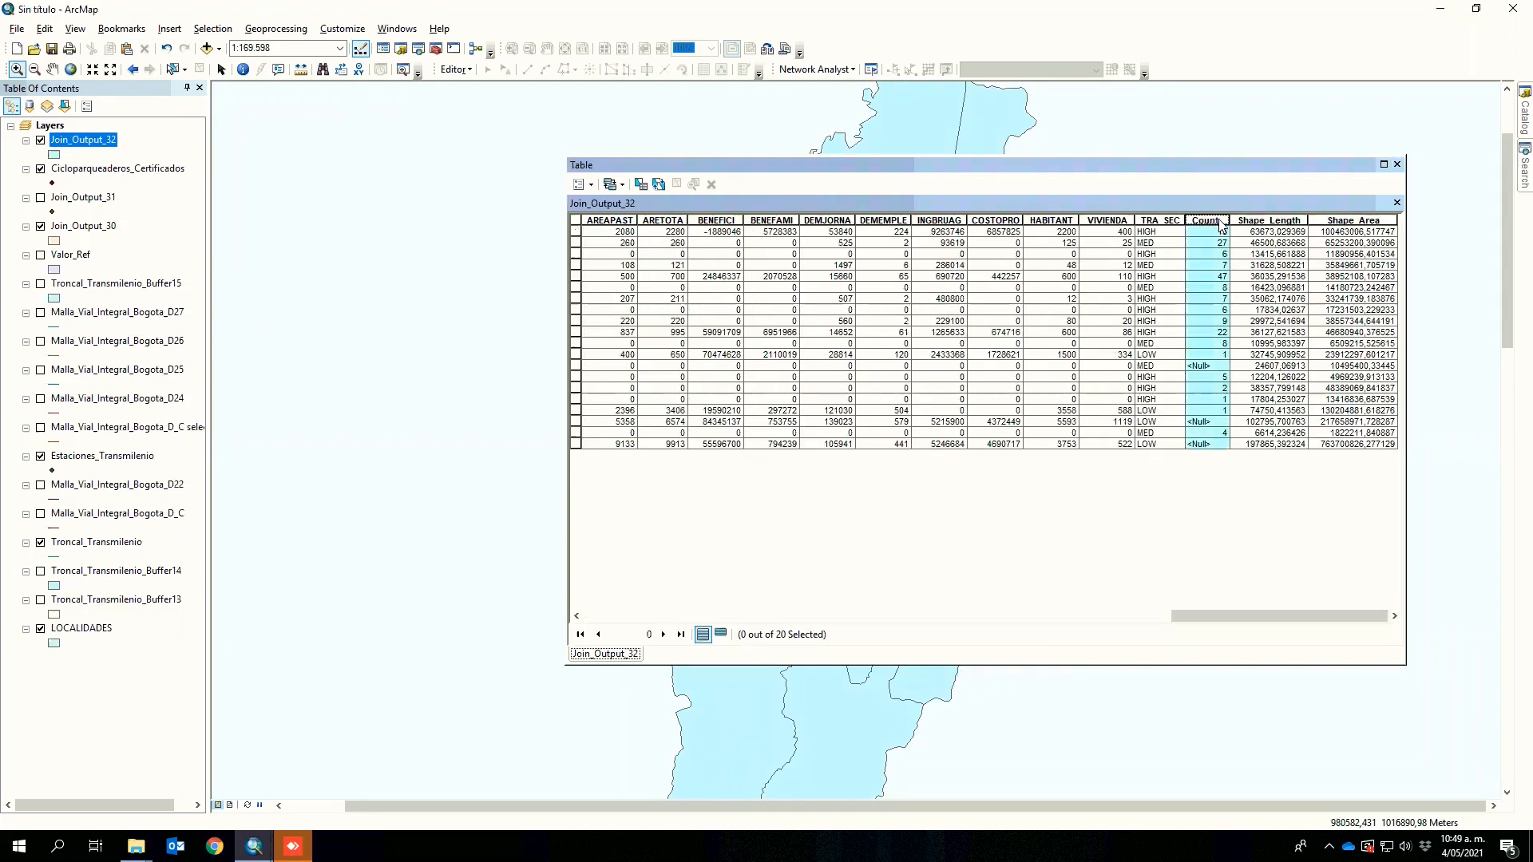
right_click(1228, 229)
left_click(1258, 247)
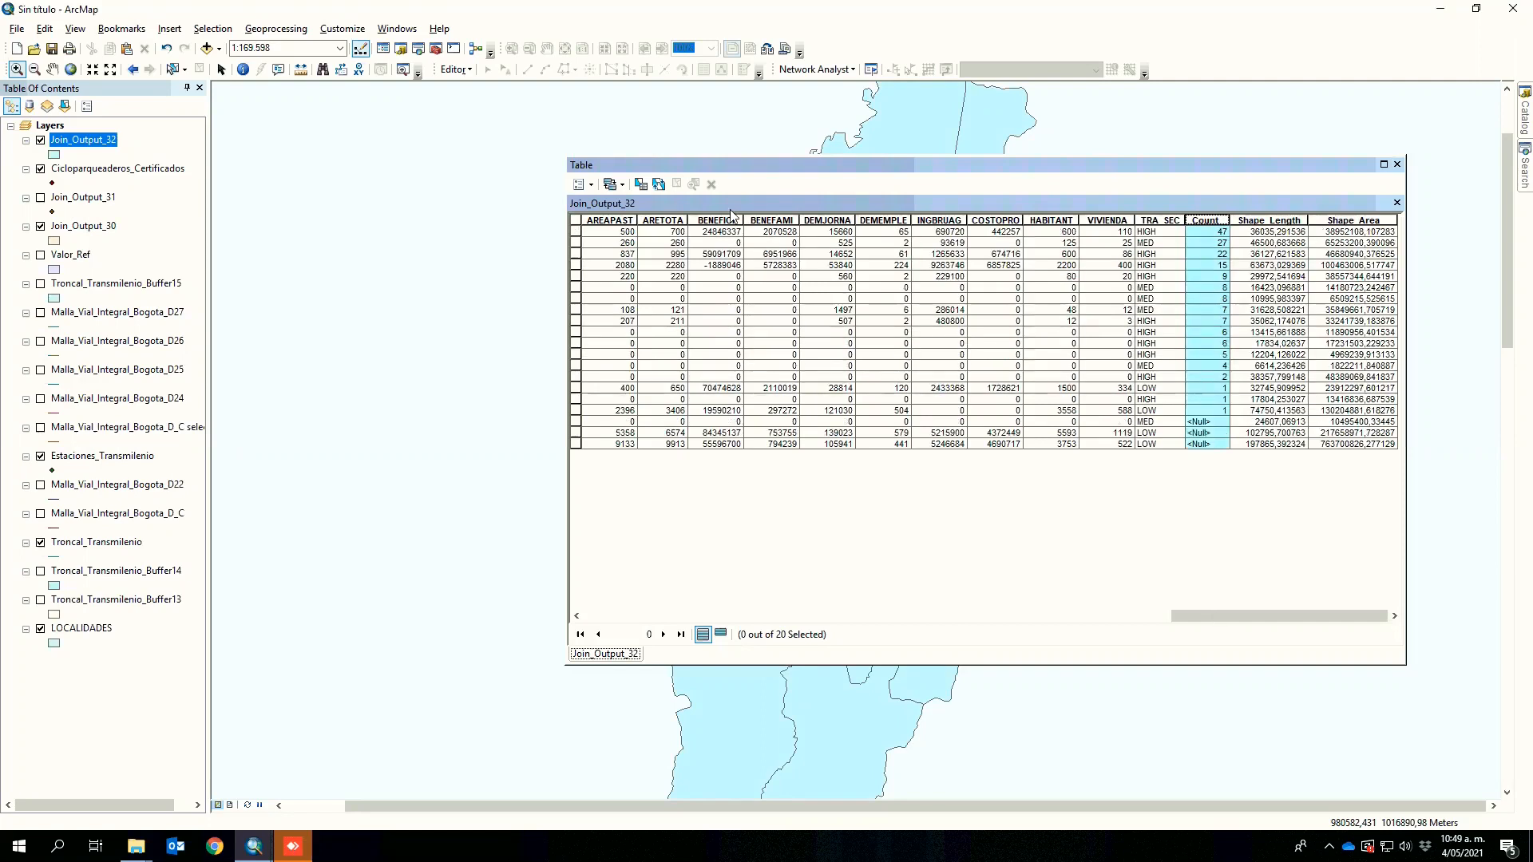
- Select the Join_Output_32 record with the highest Count and check its locality name in the NOMB_LOC field
left_click(578, 233)
left_click(578, 616)
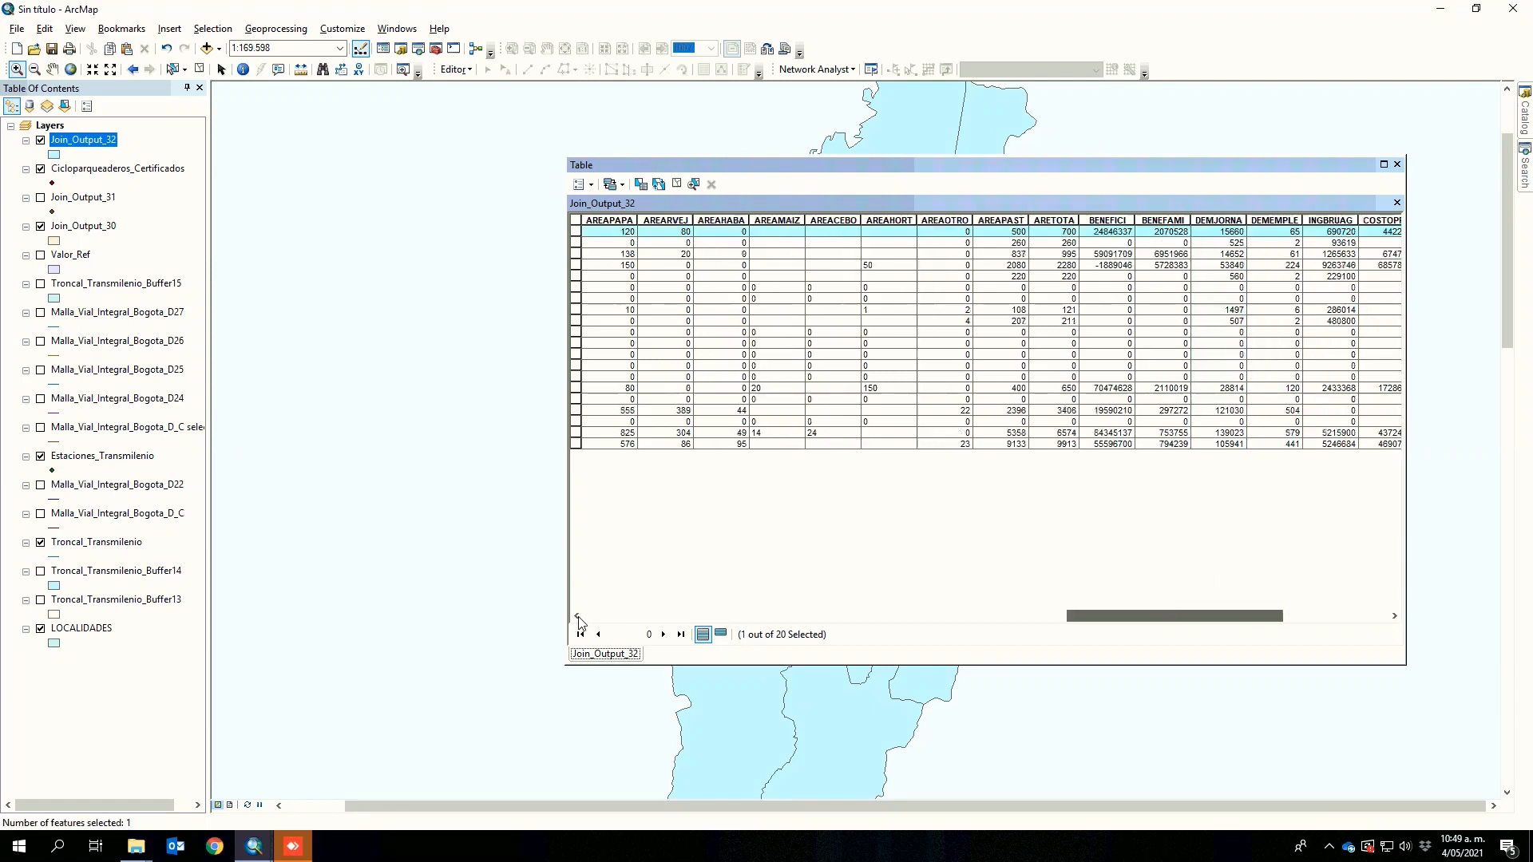
left_click(578, 617)
left_click(577, 616)
left_click(577, 617)
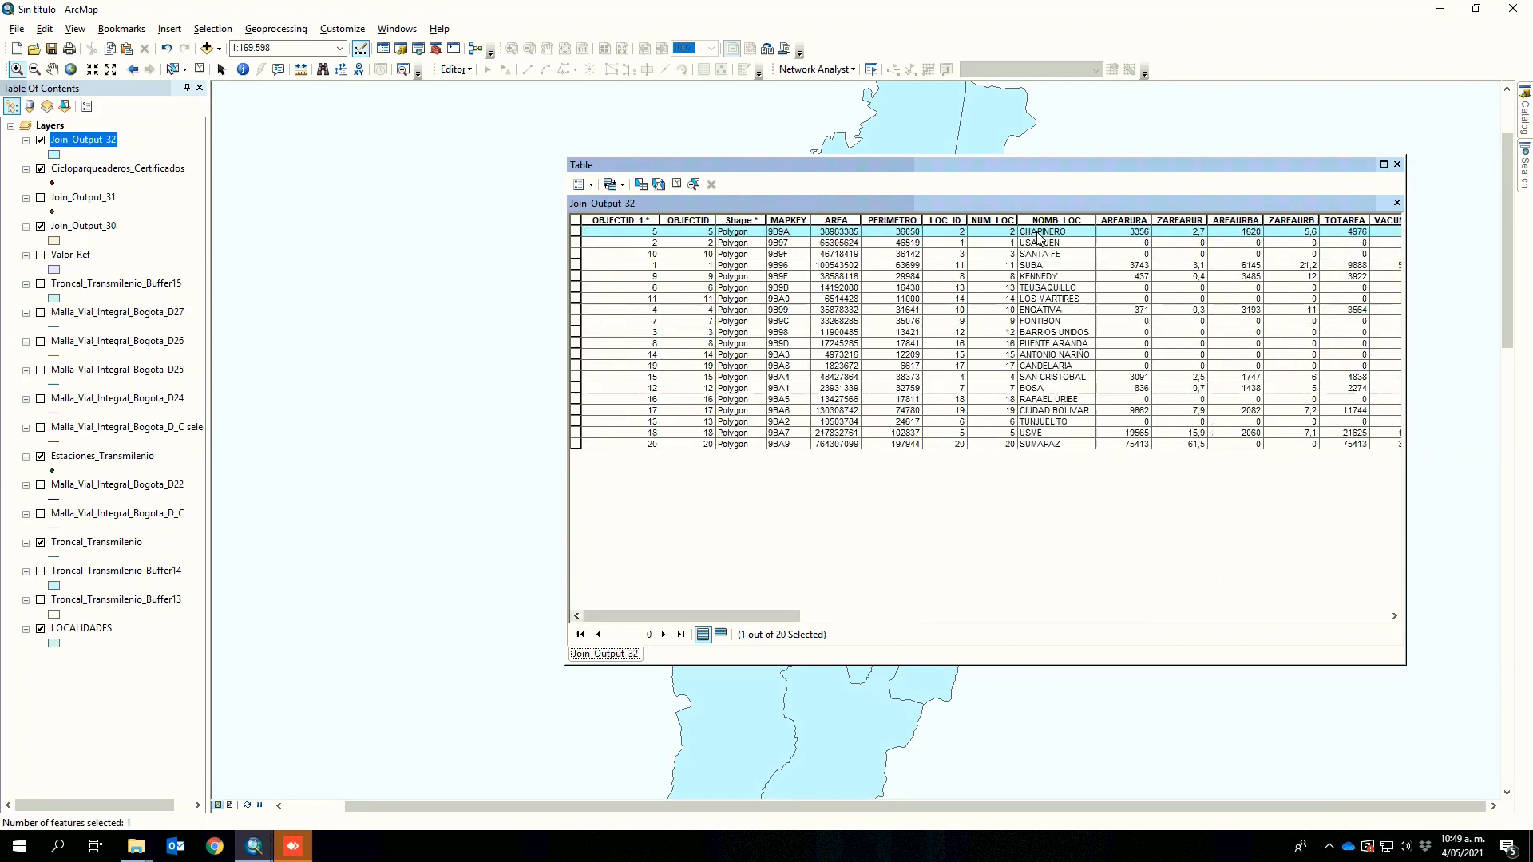